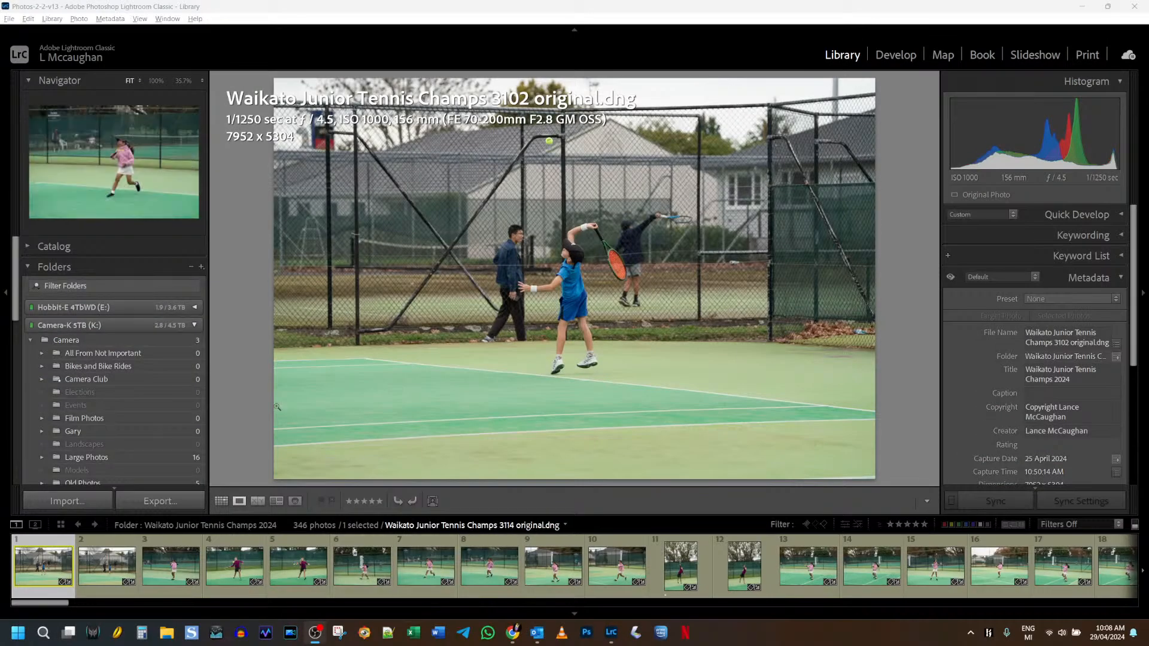
Open the photo import dialog and preview the Converted Photos subfolder imported on Monday, 15 April 2024 on the Jedi-F-4TB drive
click(88, 503)
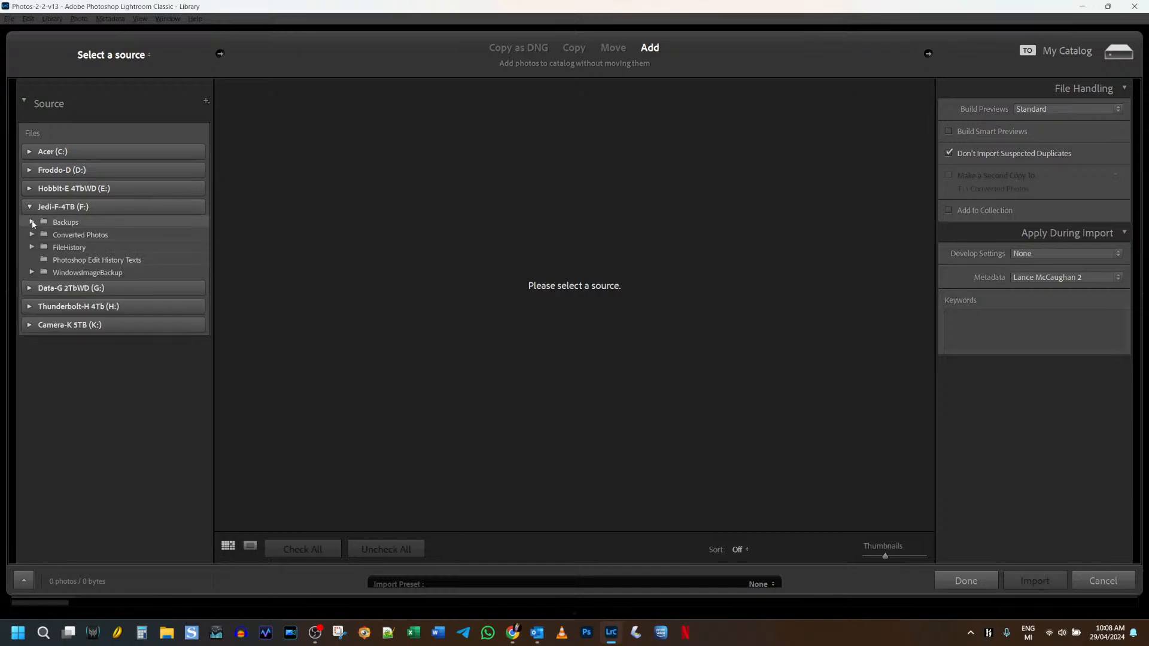
click(32, 235)
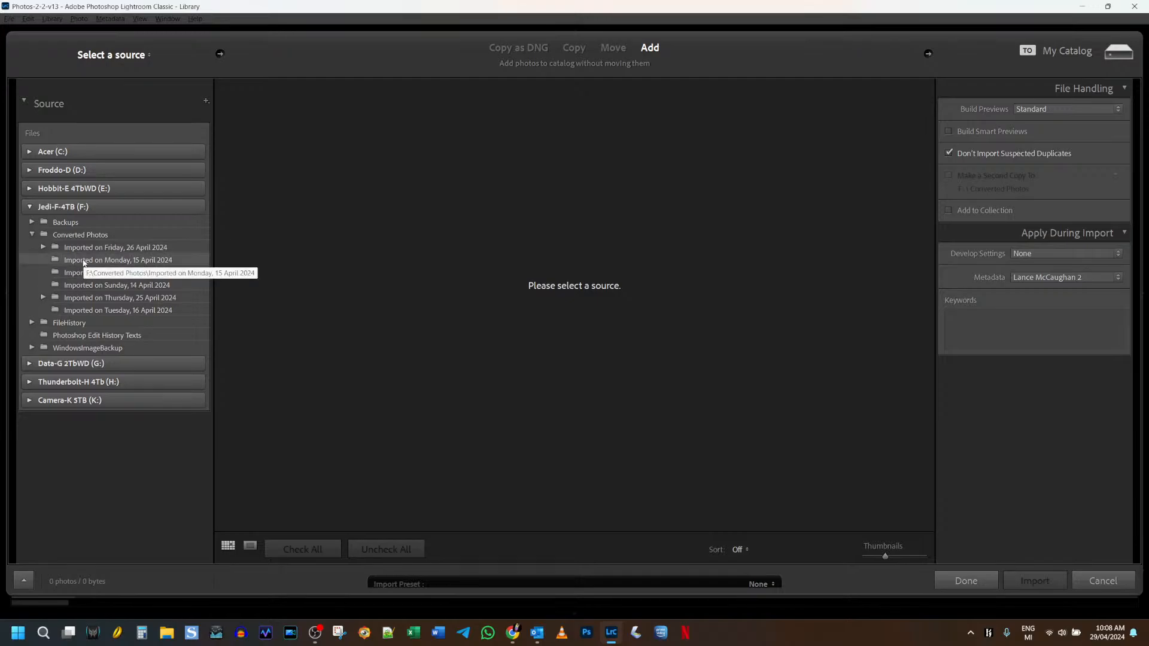
click(84, 262)
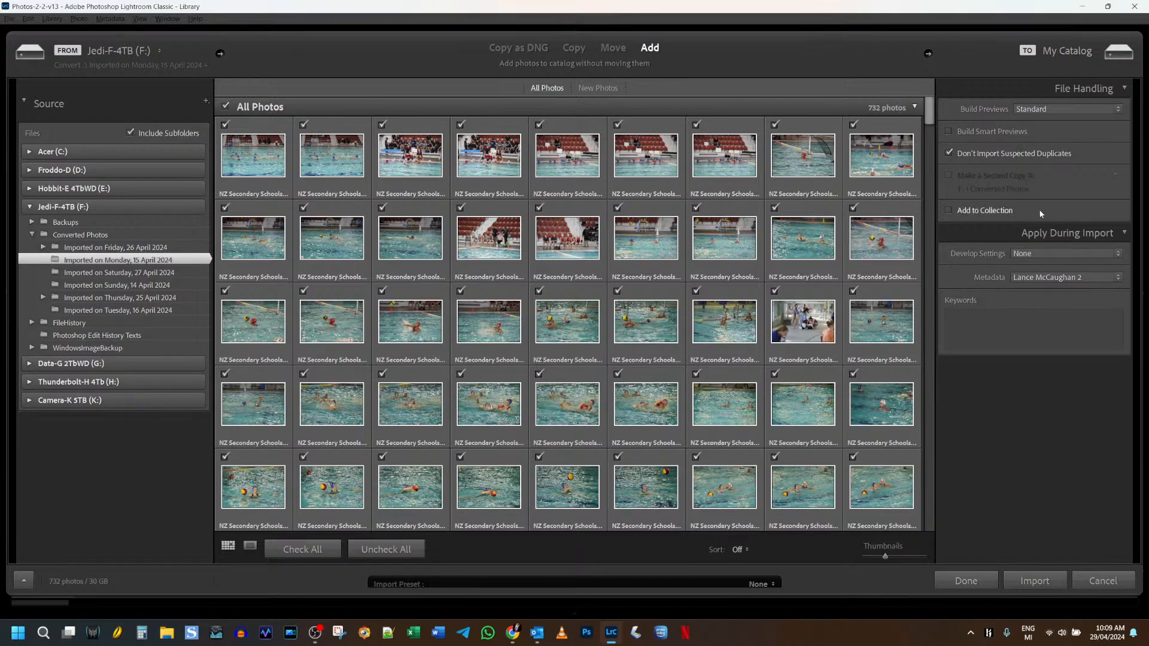
click(947, 153)
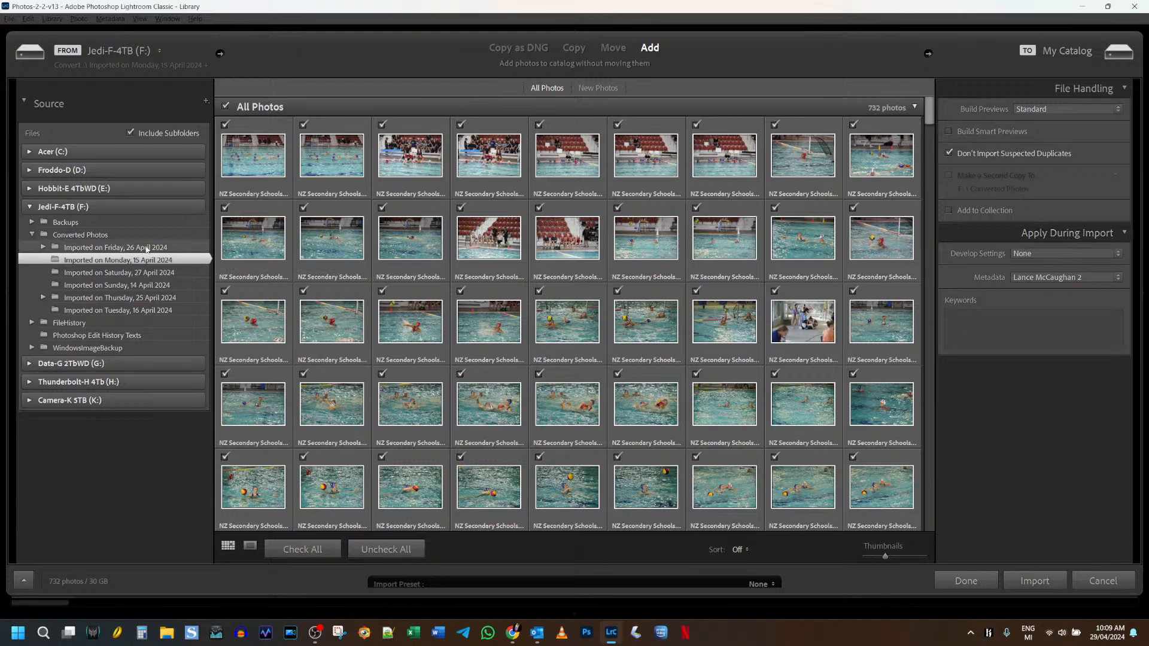
click(32, 237)
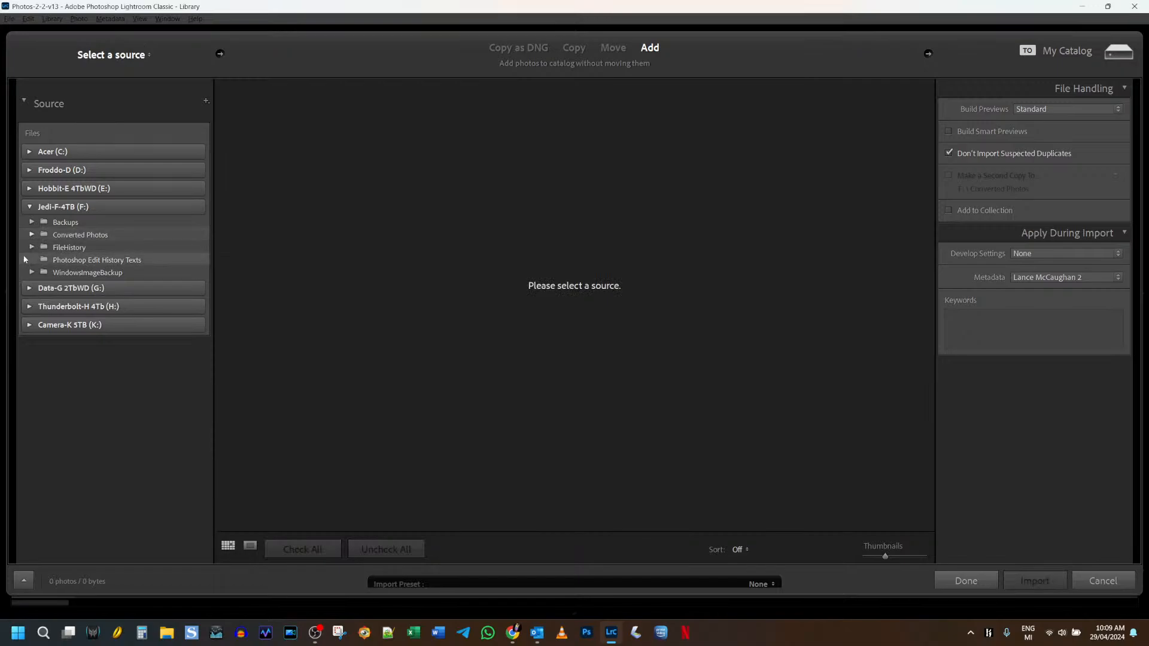
click(28, 207)
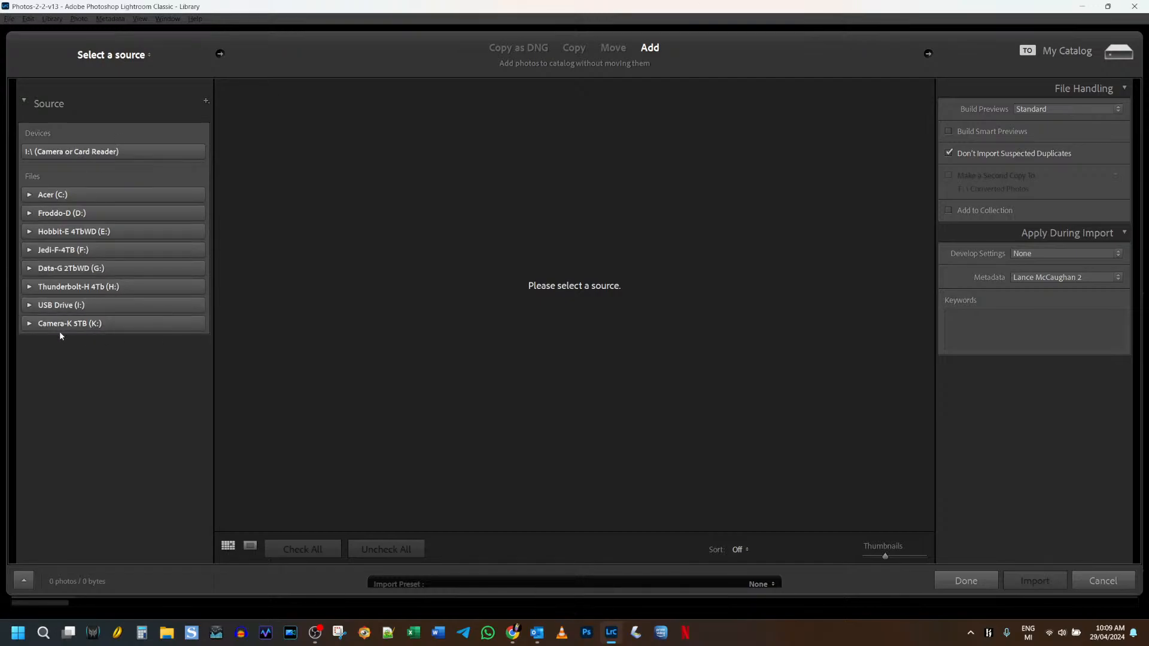
Check the USB Drive (I:) as an import source and view the Camera-K 5TB drive's folders in File Explorer
click(30, 305)
click(30, 306)
click(166, 632)
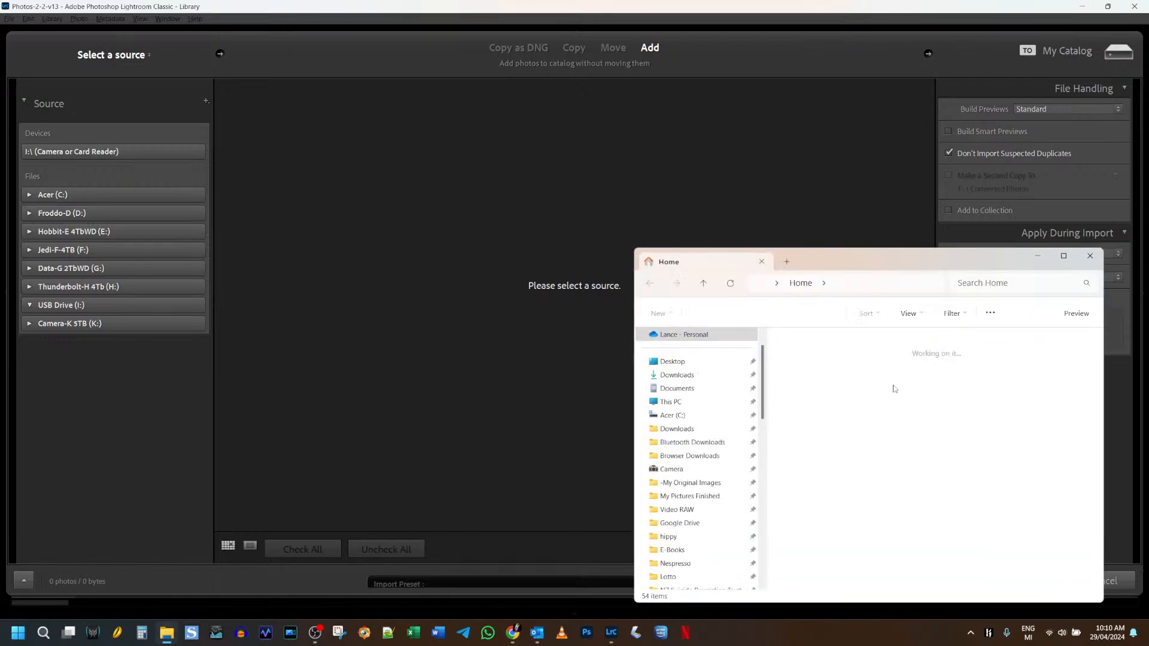
double_click(1011, 402)
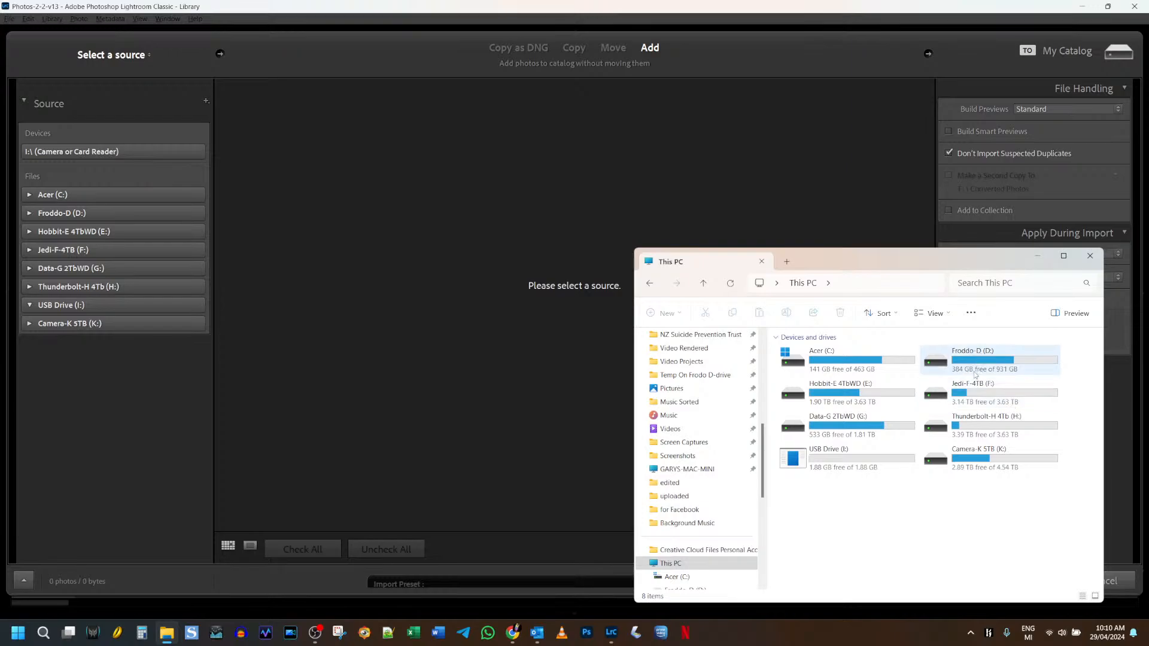
double_click(982, 462)
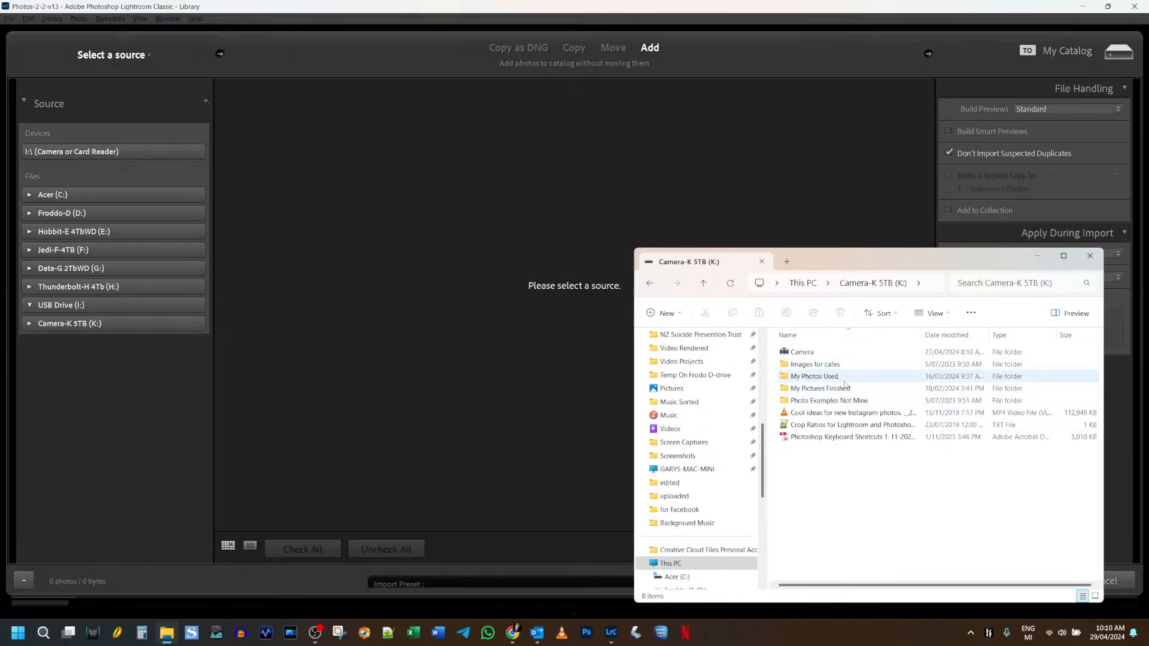
click(1088, 258)
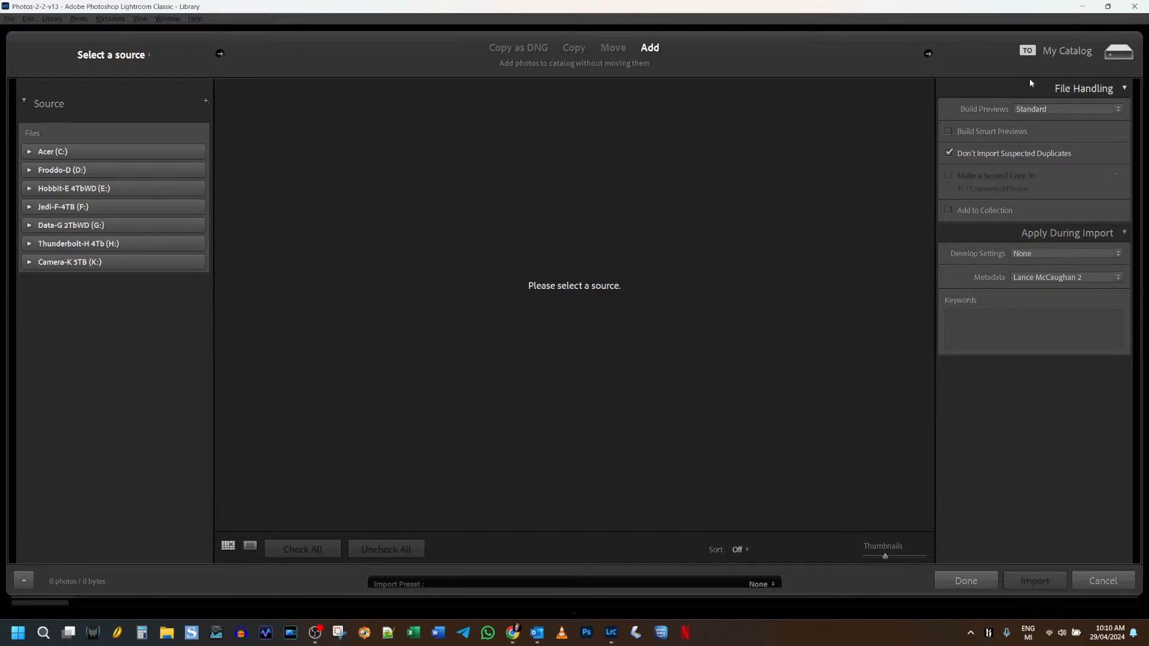
Review the Copy as DNG import settings down to the destination folders on Camera-K 5TB, and cancel the import
click(518, 50)
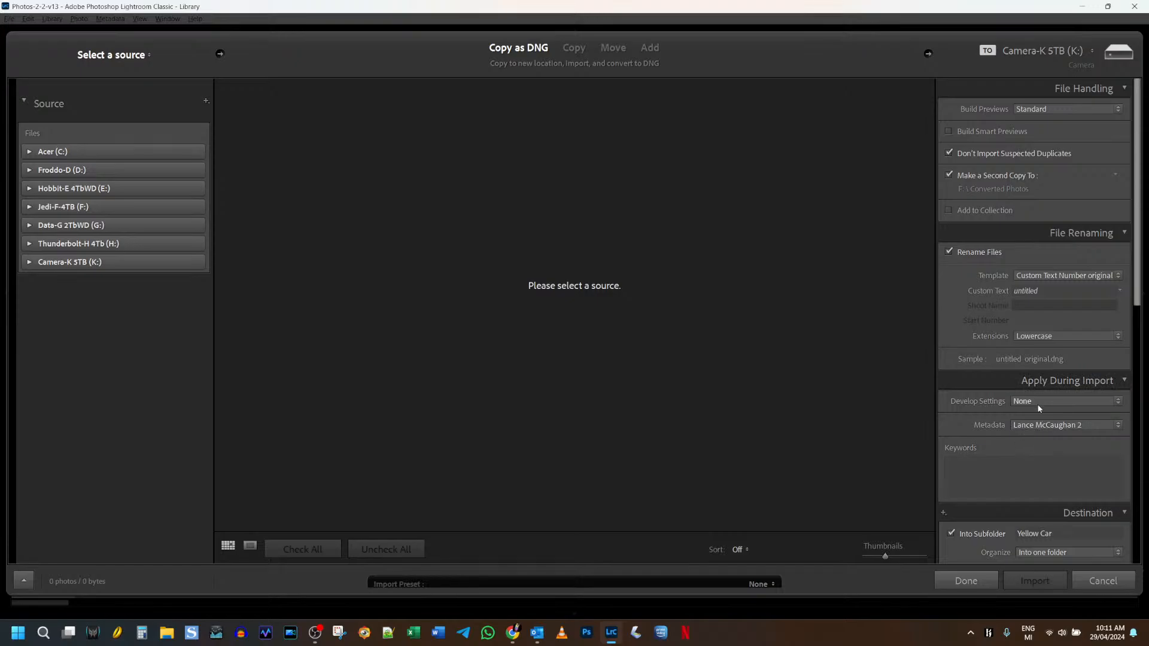
scroll(1034, 402, down, 2)
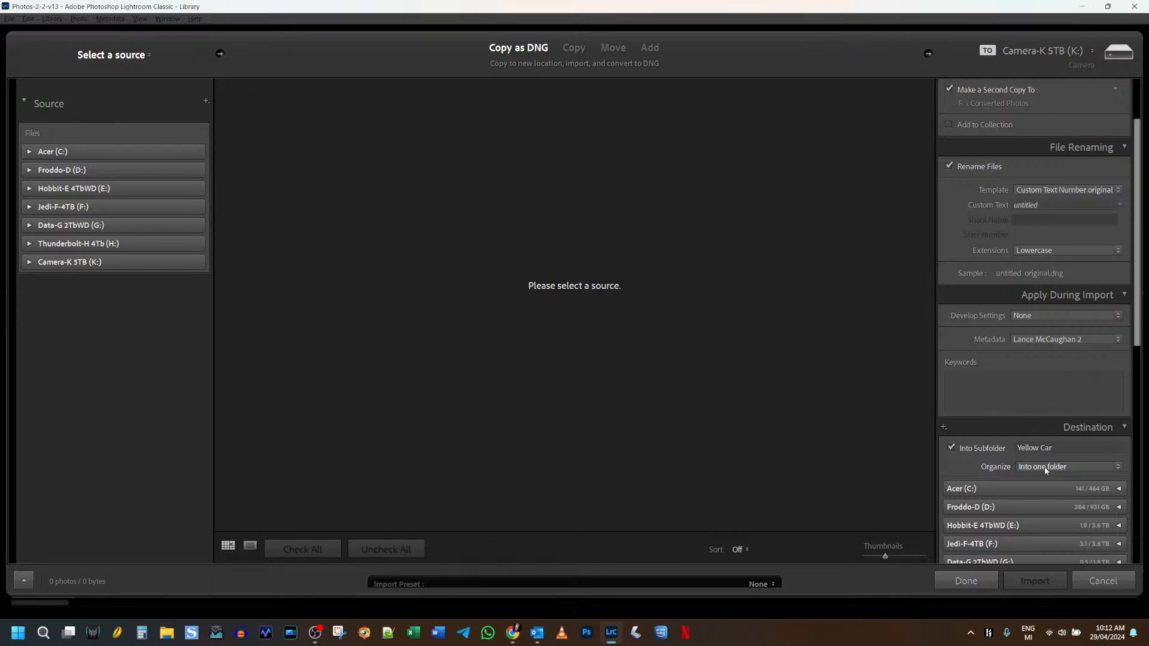
scroll(1044, 467, down, 3)
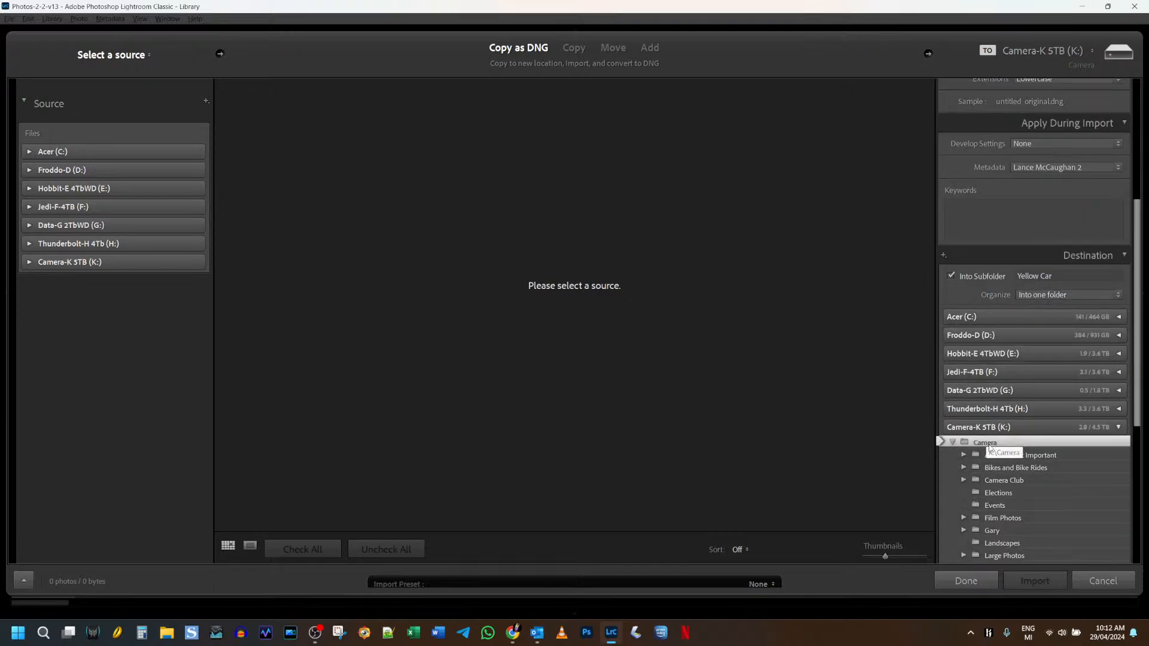
scroll(1016, 473, down, 3)
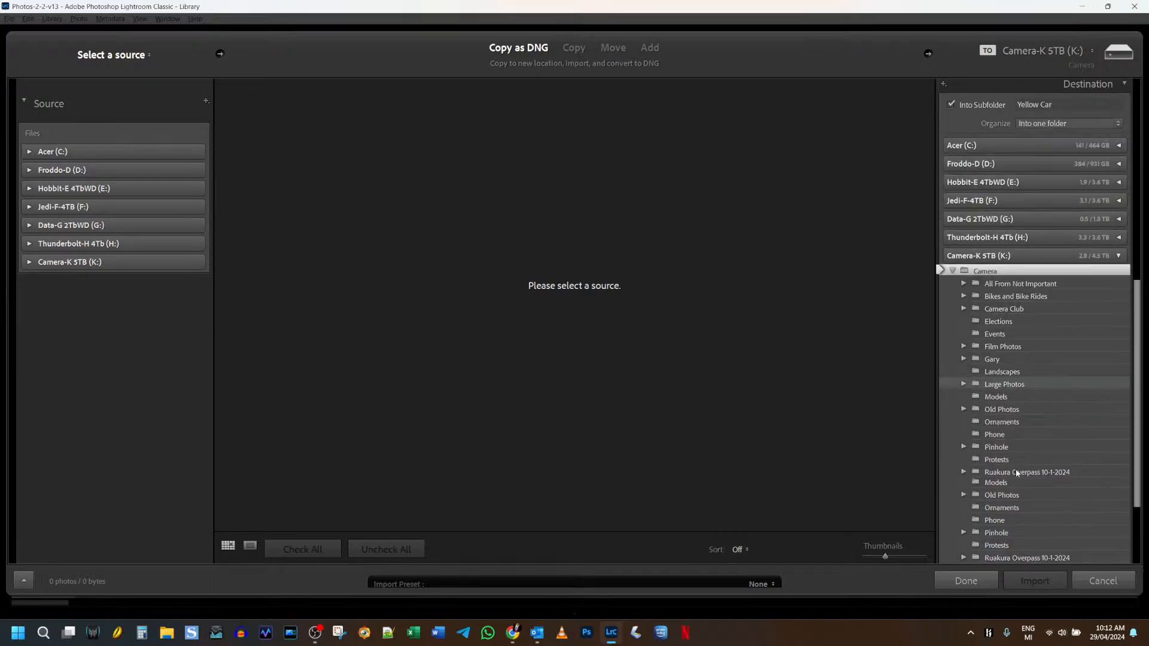
scroll(1017, 471, down, 2)
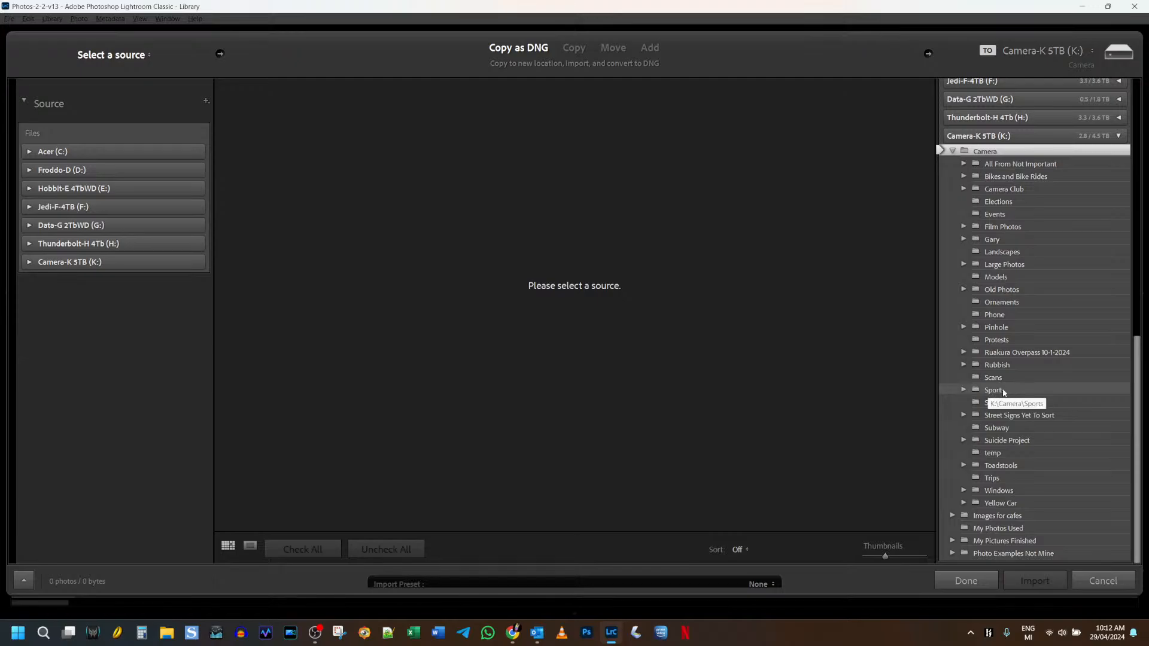
scroll(1005, 392, up, 6)
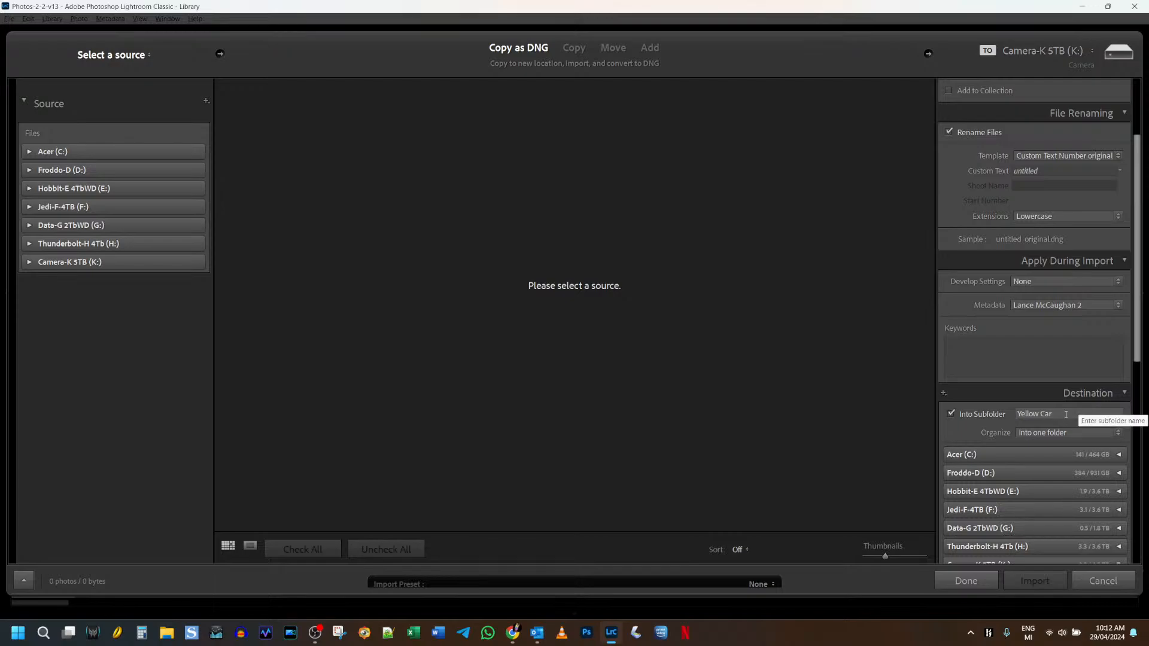
click(1104, 582)
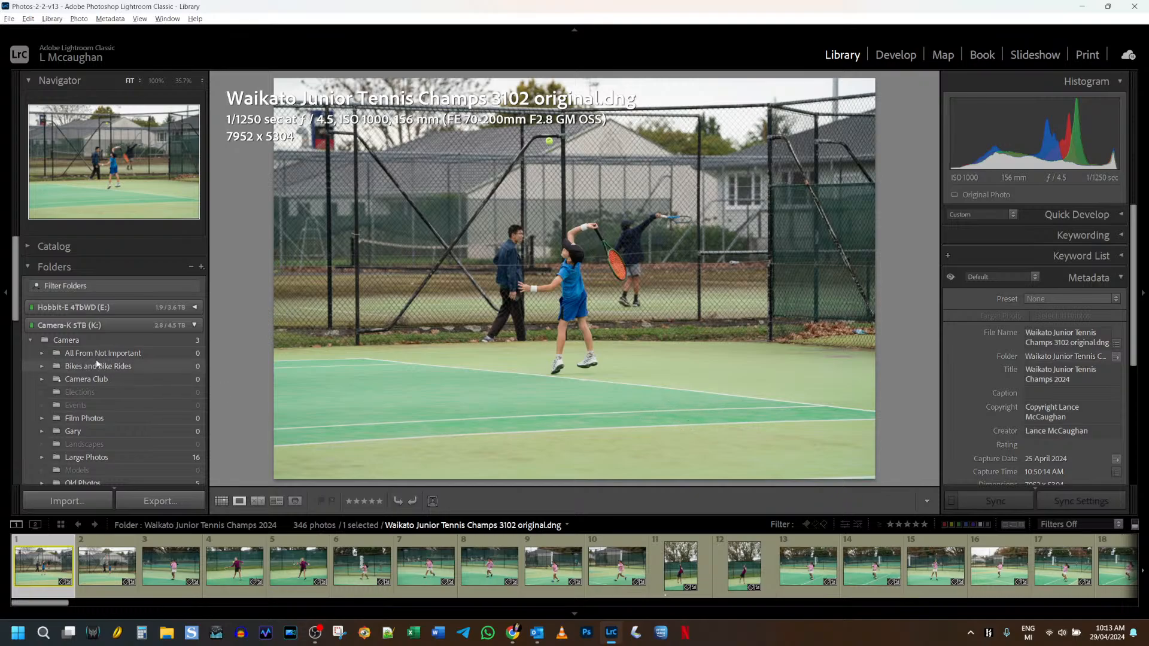
Open the uploaded folder within the edited subfolder of Waikato Junior Tennis Champs 2024
scroll(71, 365, down, 5)
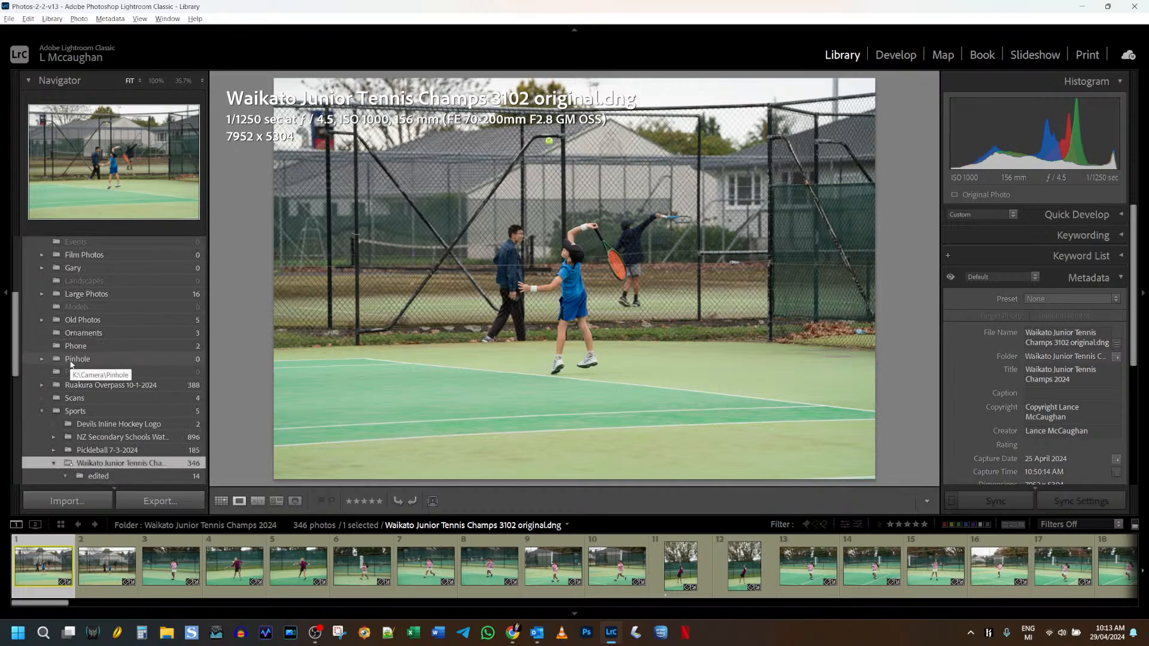
scroll(72, 365, down, 3)
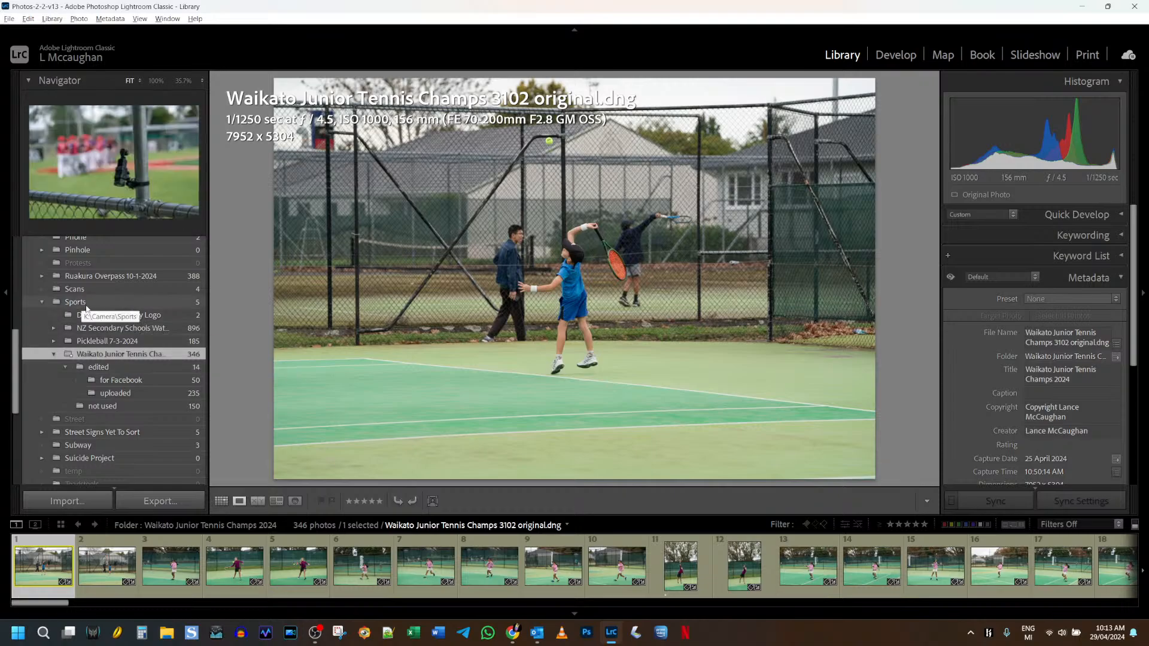
click(66, 367)
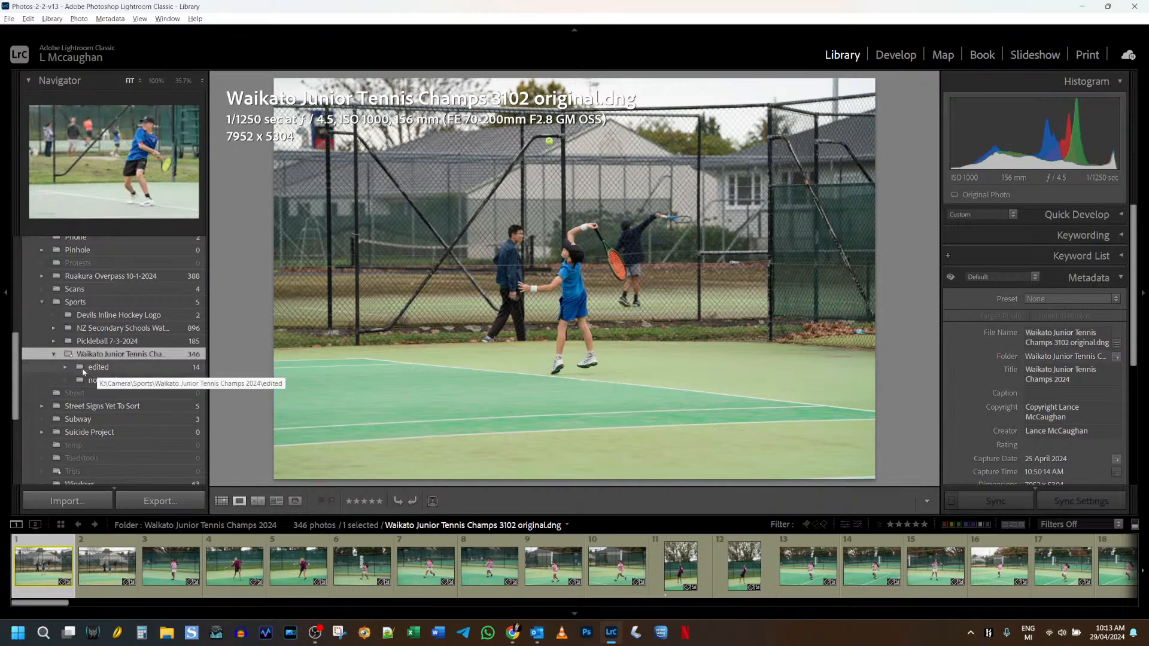
click(65, 367)
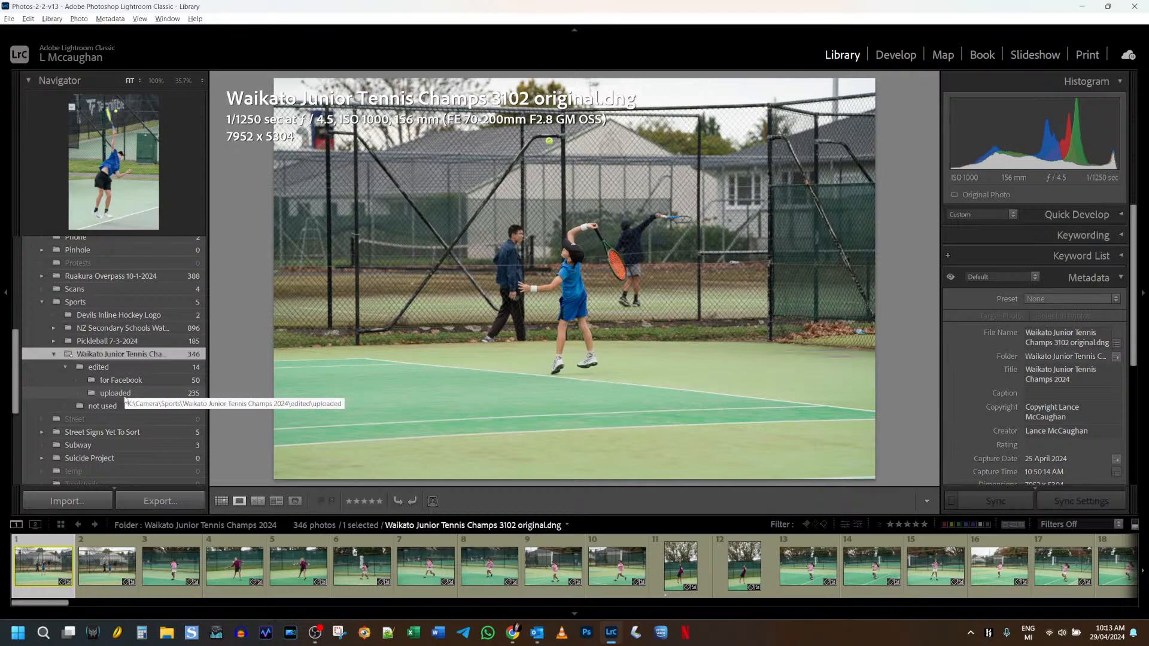
click(125, 395)
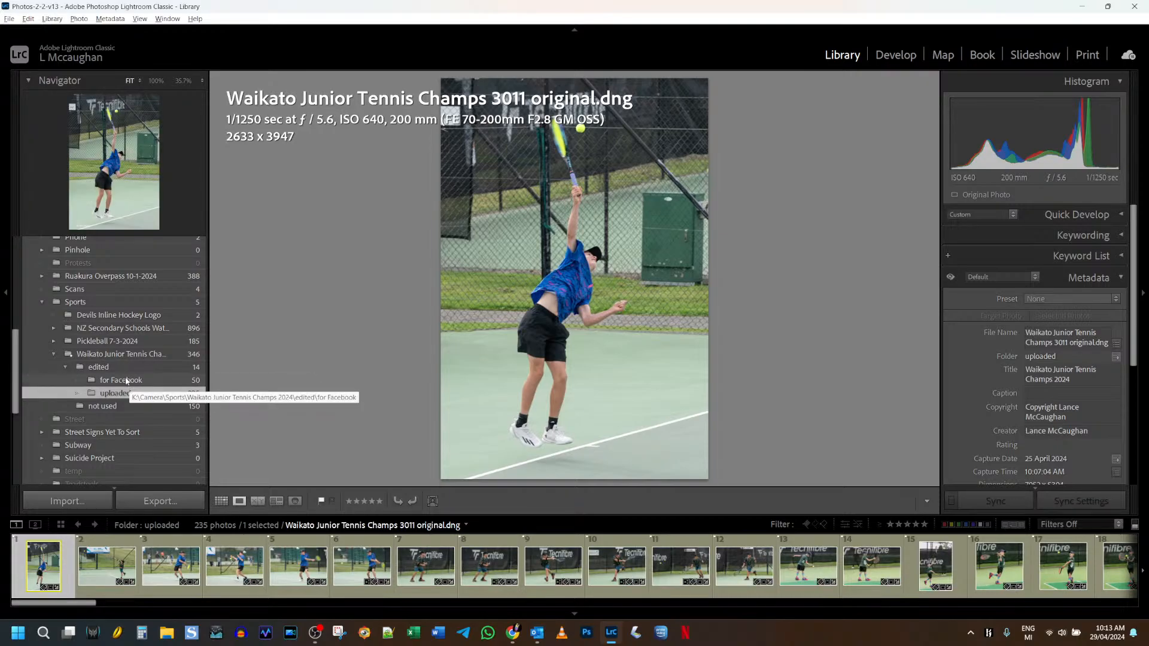
Synchronize the "for Facebook" folder with the catalog, importing new photos, removing missing ones and scanning for metadata updates
click(129, 381)
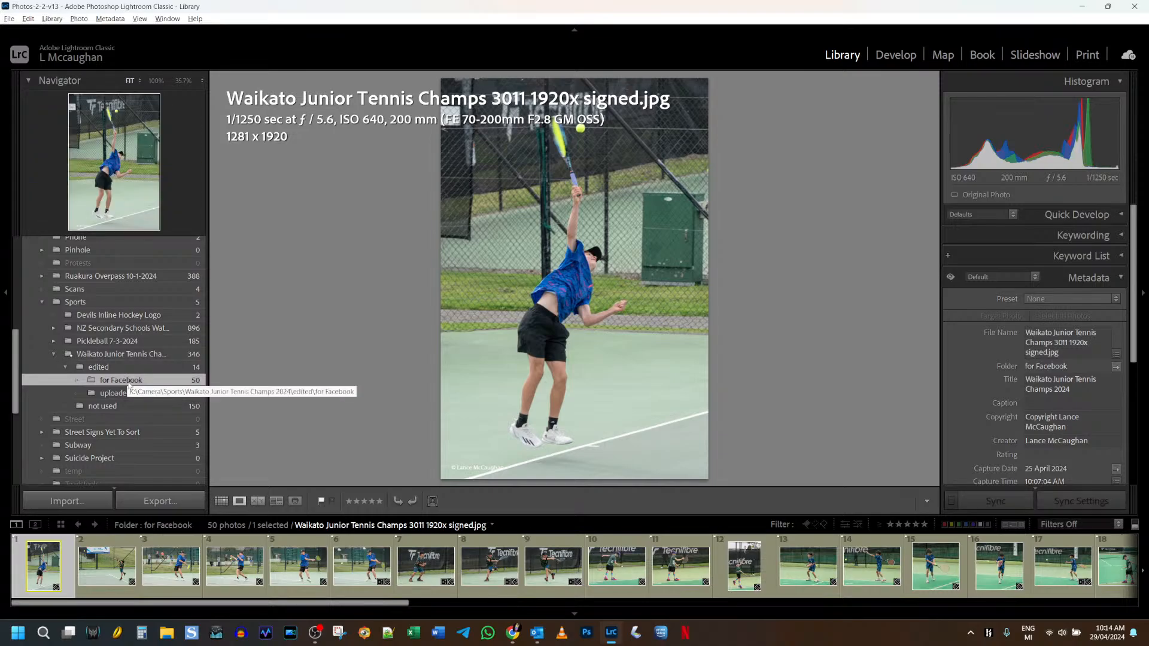
right_click(129, 386)
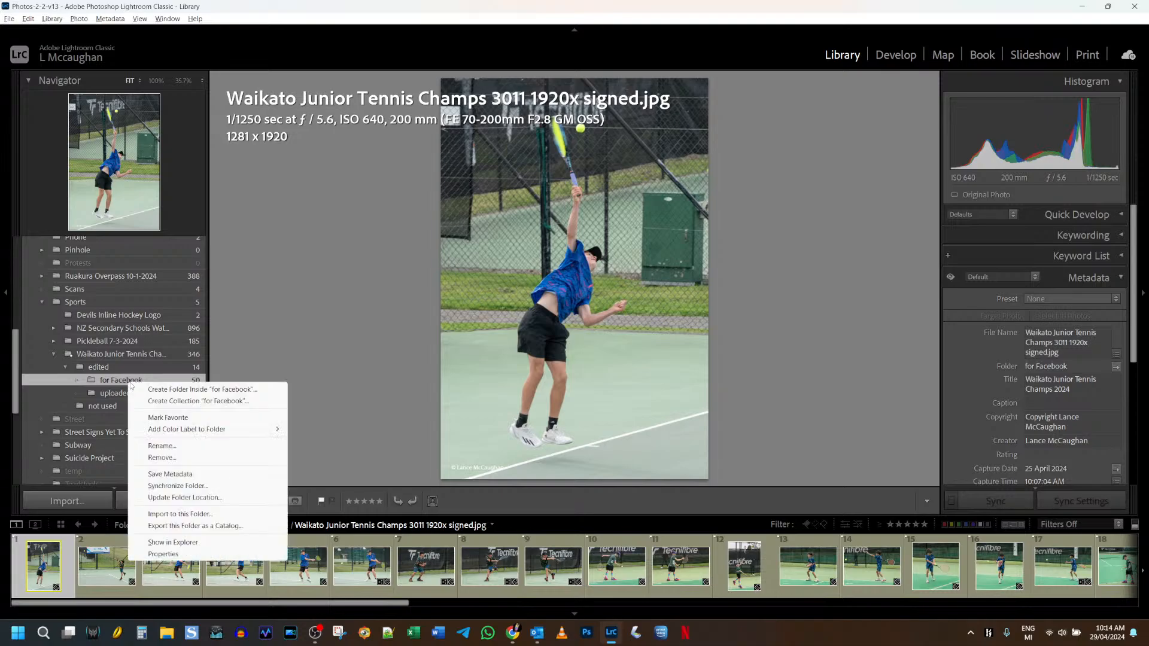
click(177, 487)
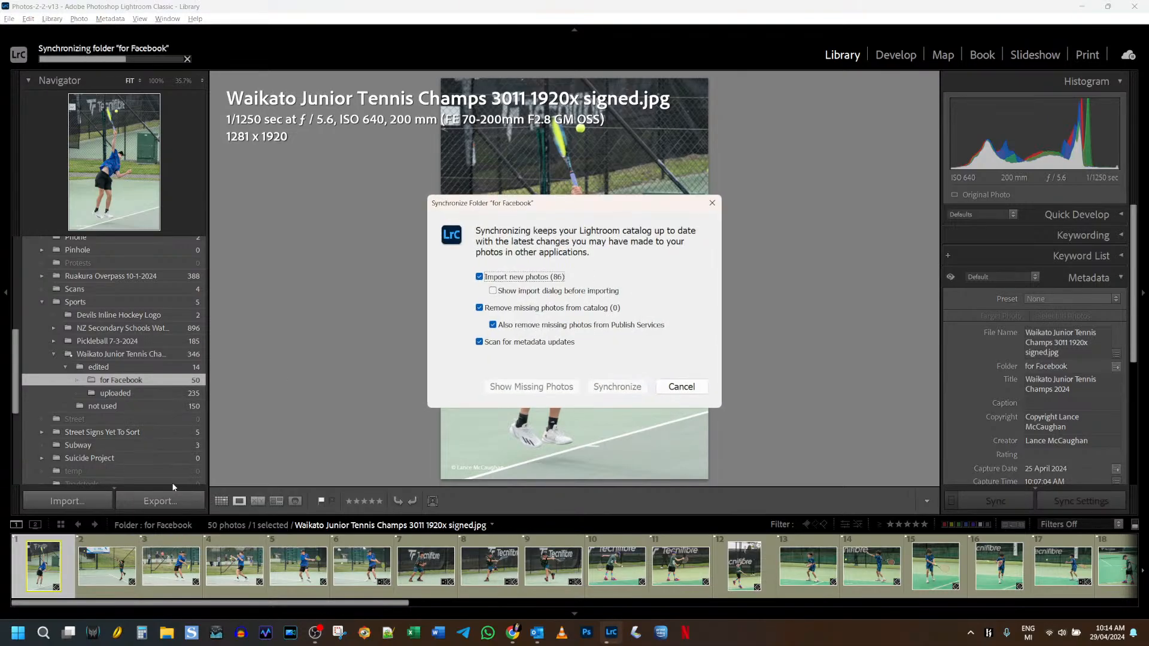
click(621, 389)
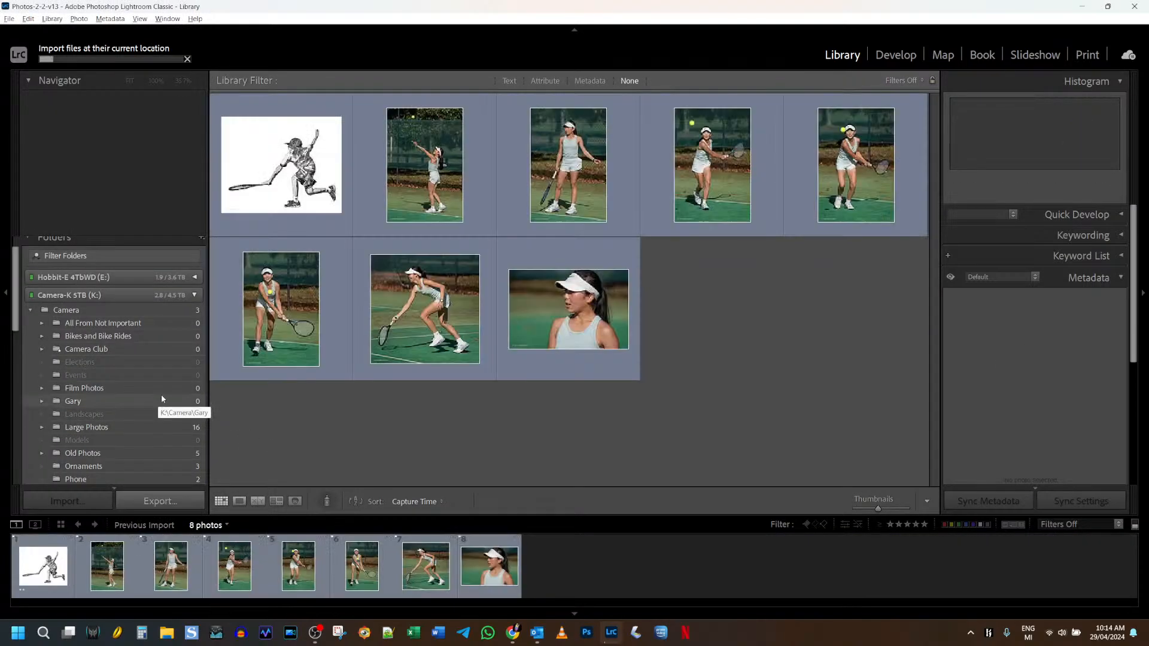
Return to the Waikato Junior Tennis Champs 2024 folder and look through its photos in the filmstrip
scroll(119, 388, down, 3)
scroll(118, 385, down, 15)
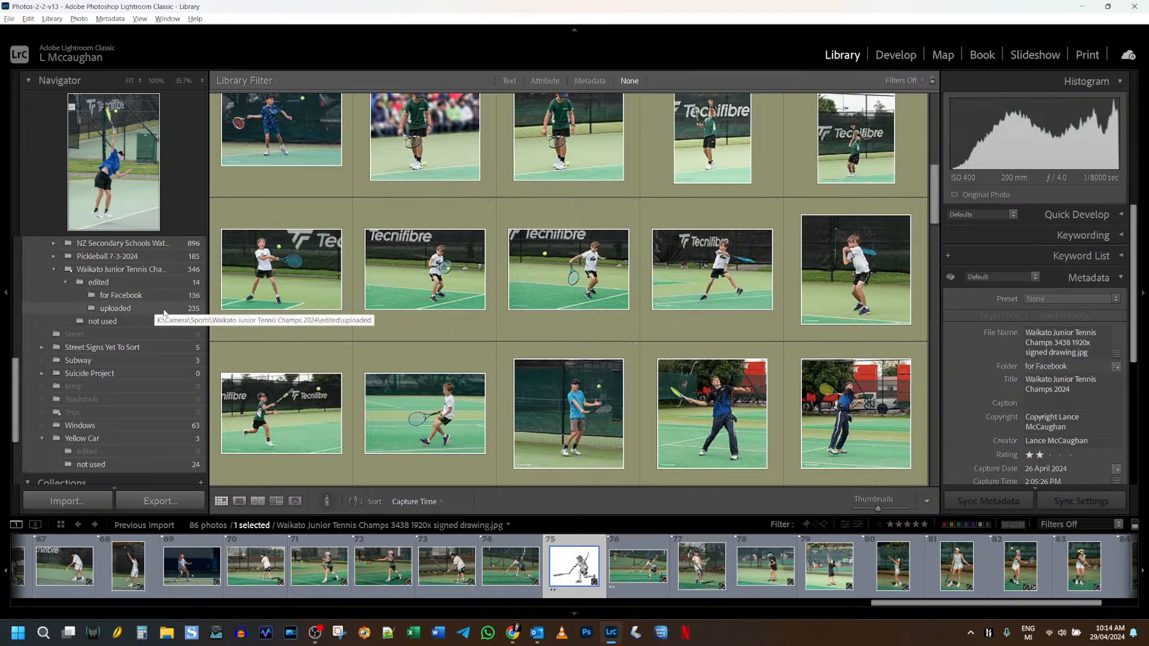
click(116, 273)
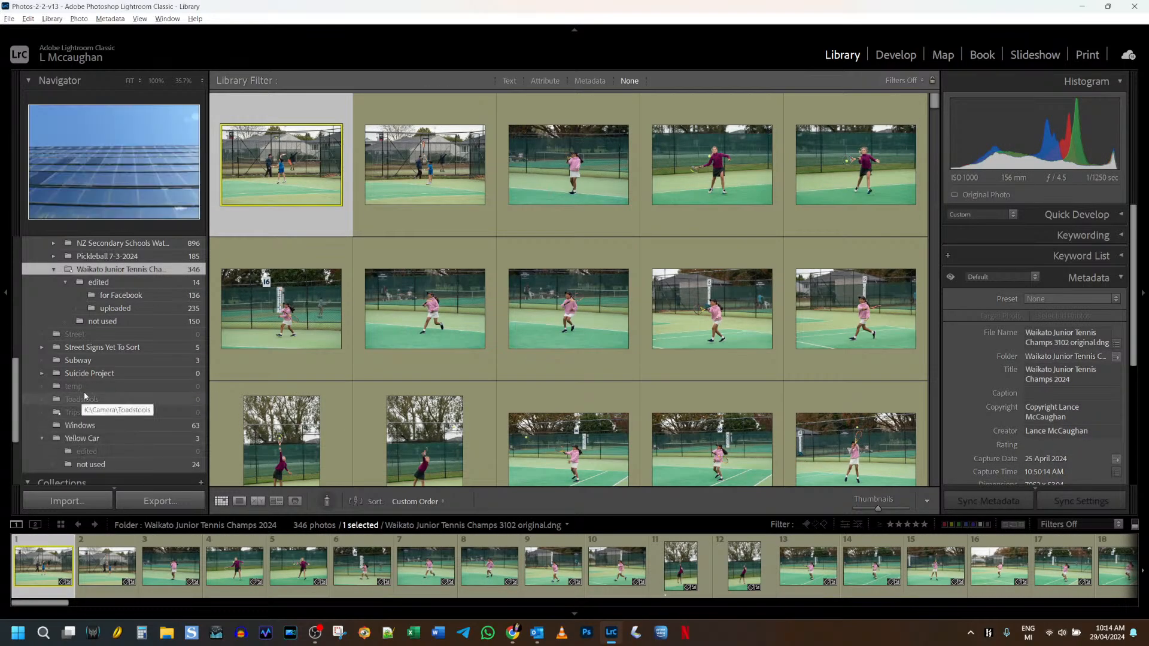
scroll(84, 391, up, 1)
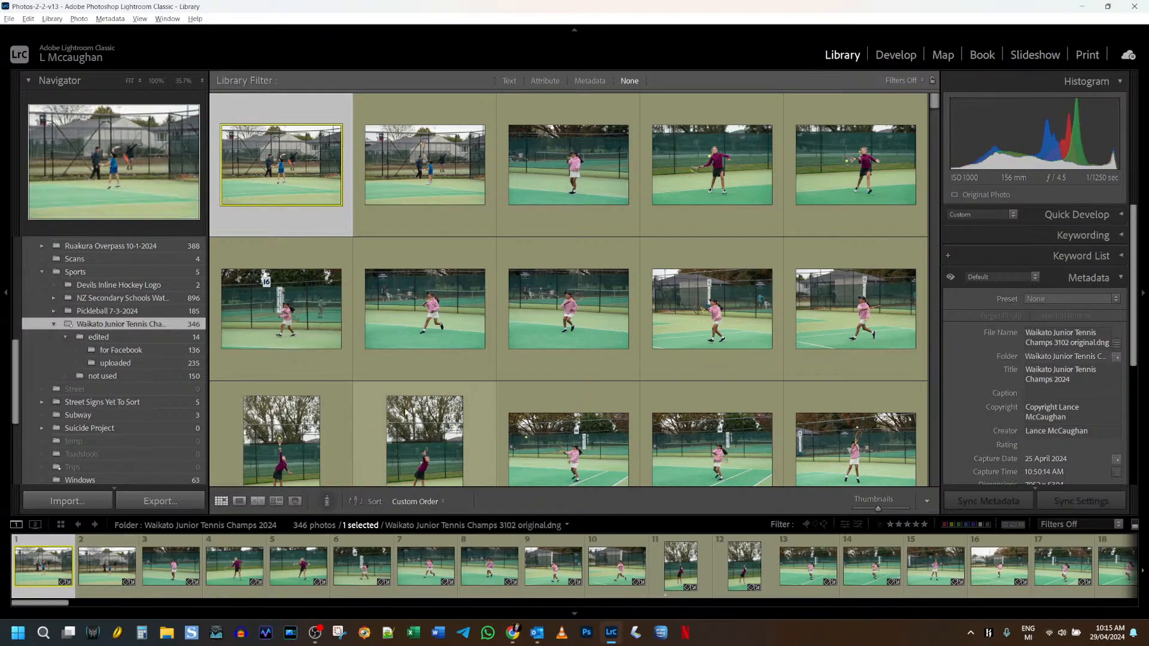
scroll(514, 561, down, 10)
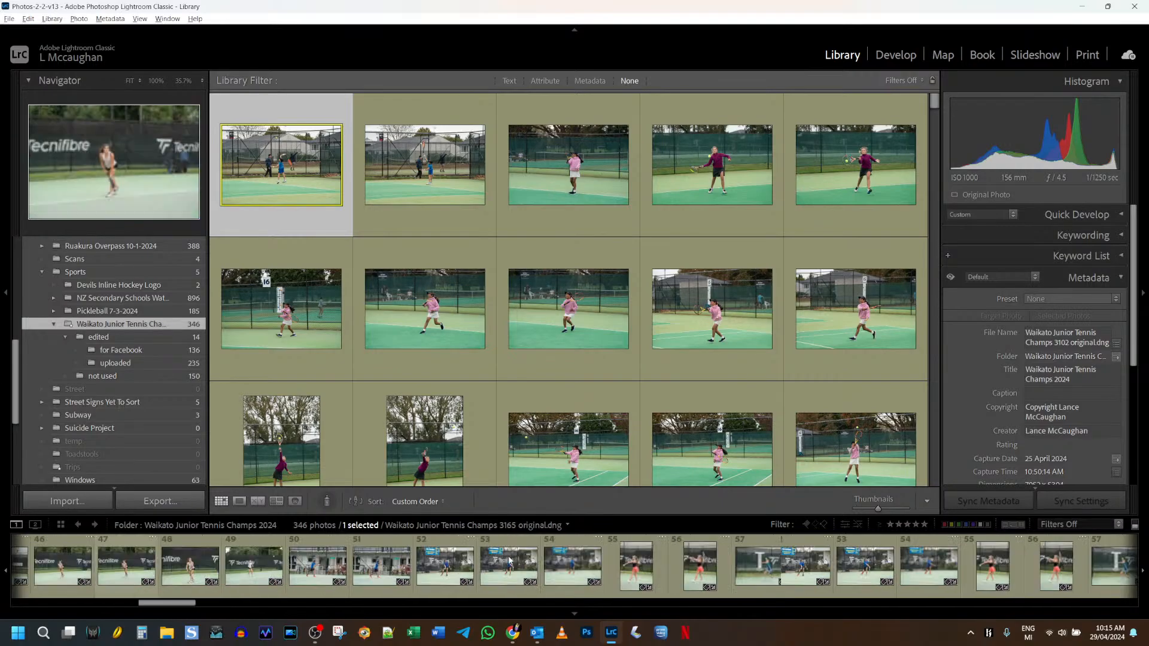
scroll(509, 557, down, 3)
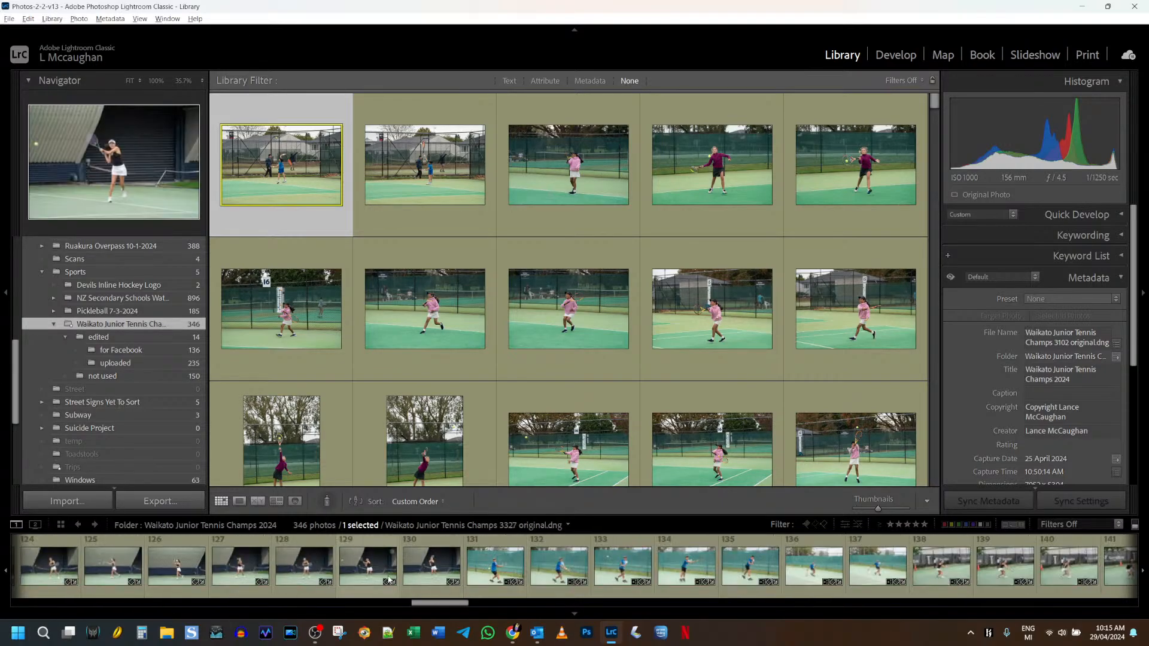
scroll(392, 570, up, 5)
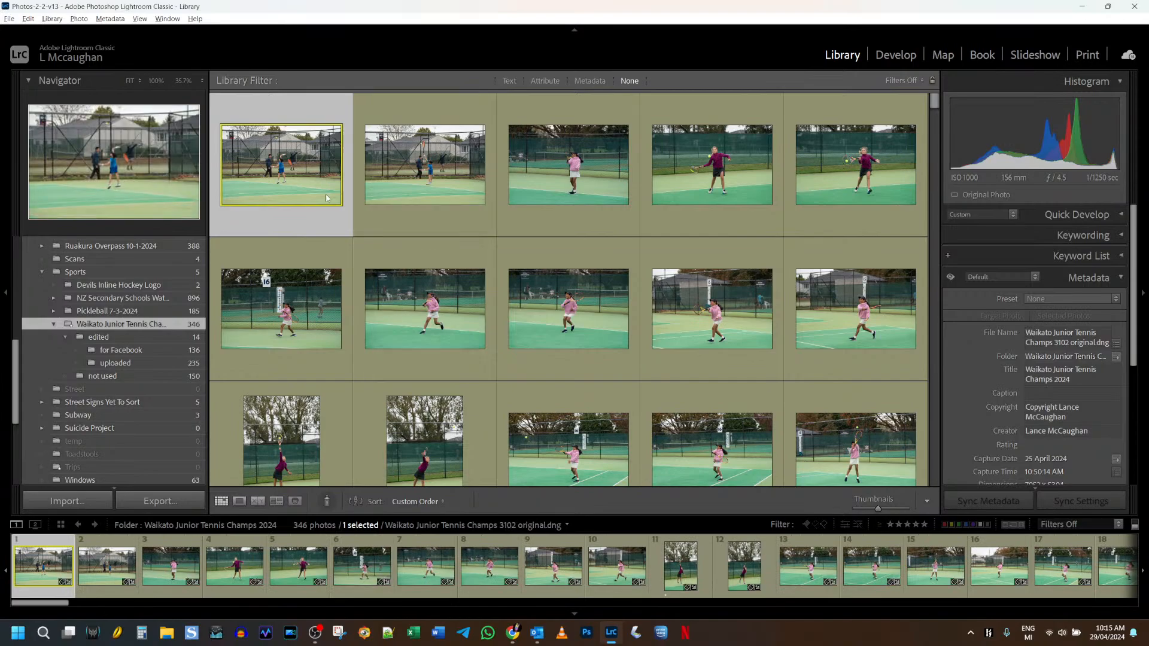
View the color label options for the folder's first photo and look further along the filmstrip
right_click(271, 184)
mouse_move(311, 368)
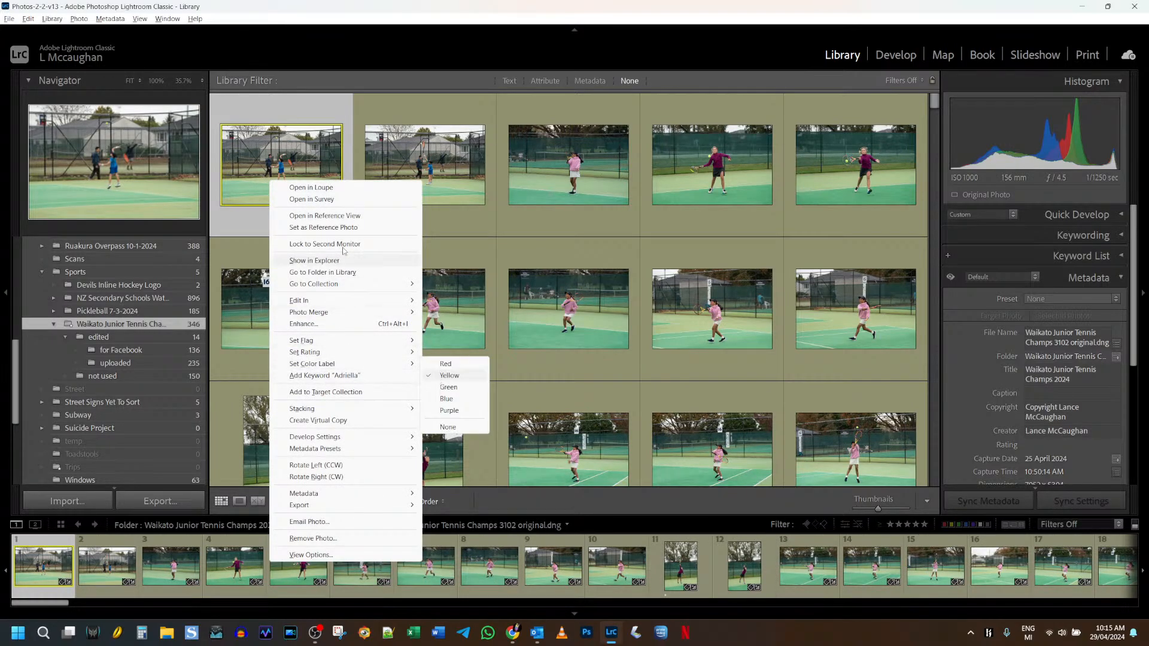
click(340, 43)
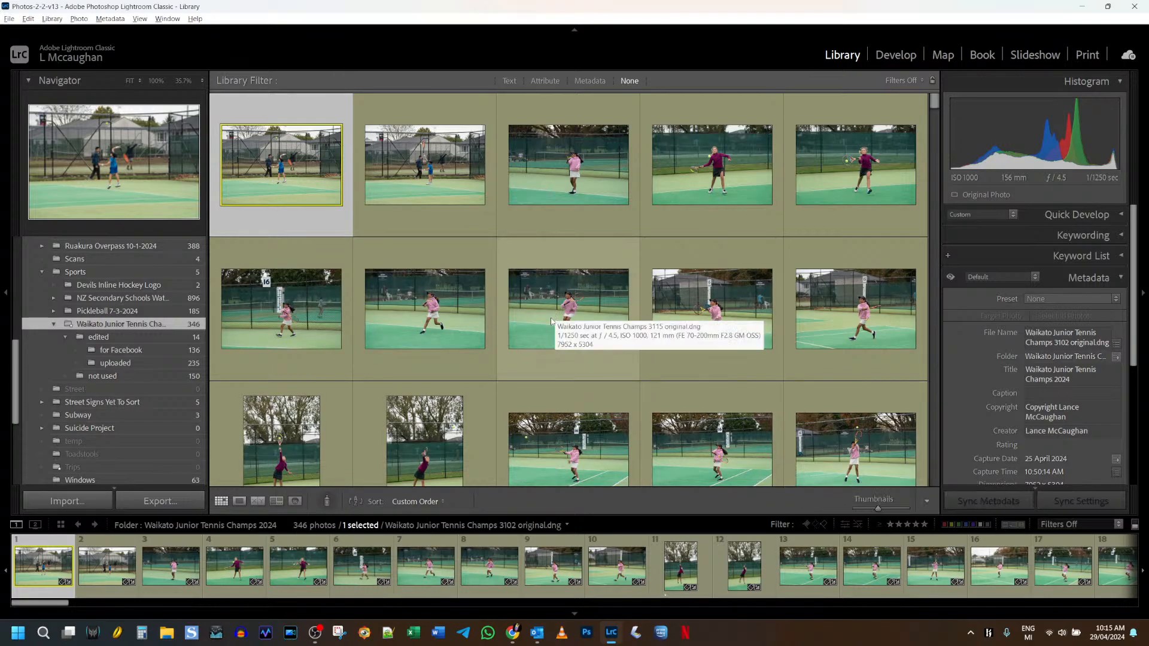
scroll(678, 542, down, 3)
scroll(676, 556, down, 10)
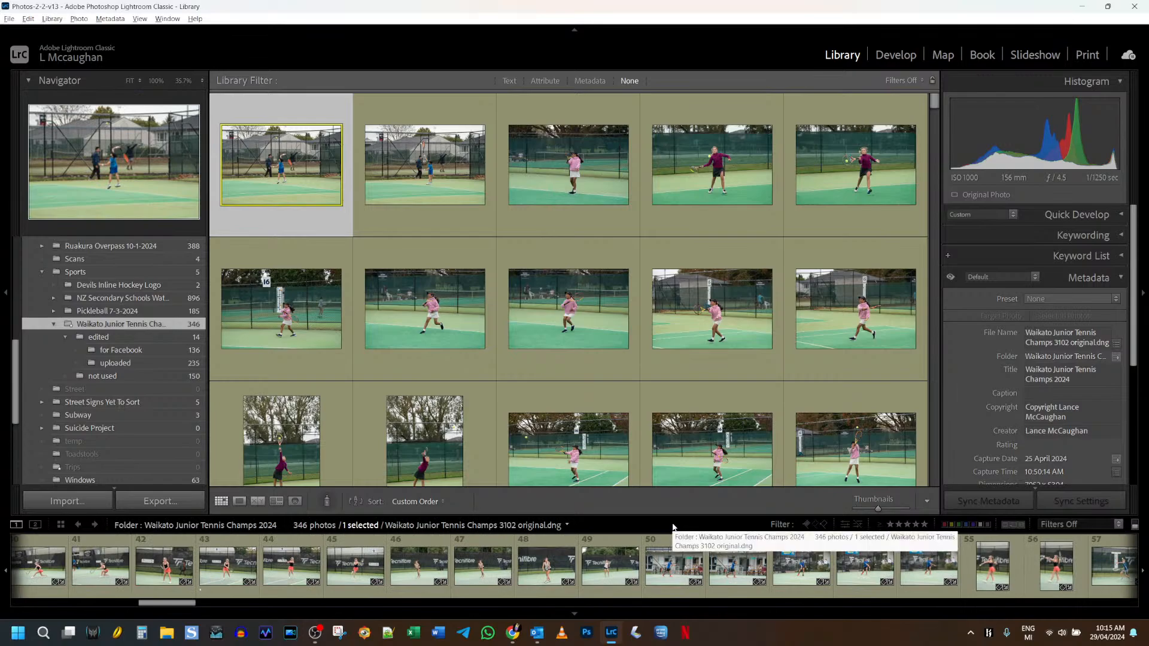
Look through the Waikato Junior Tennis Champs 2024 photos along the filmstrip to the end and back to the first photo
scroll(674, 562, down, 15)
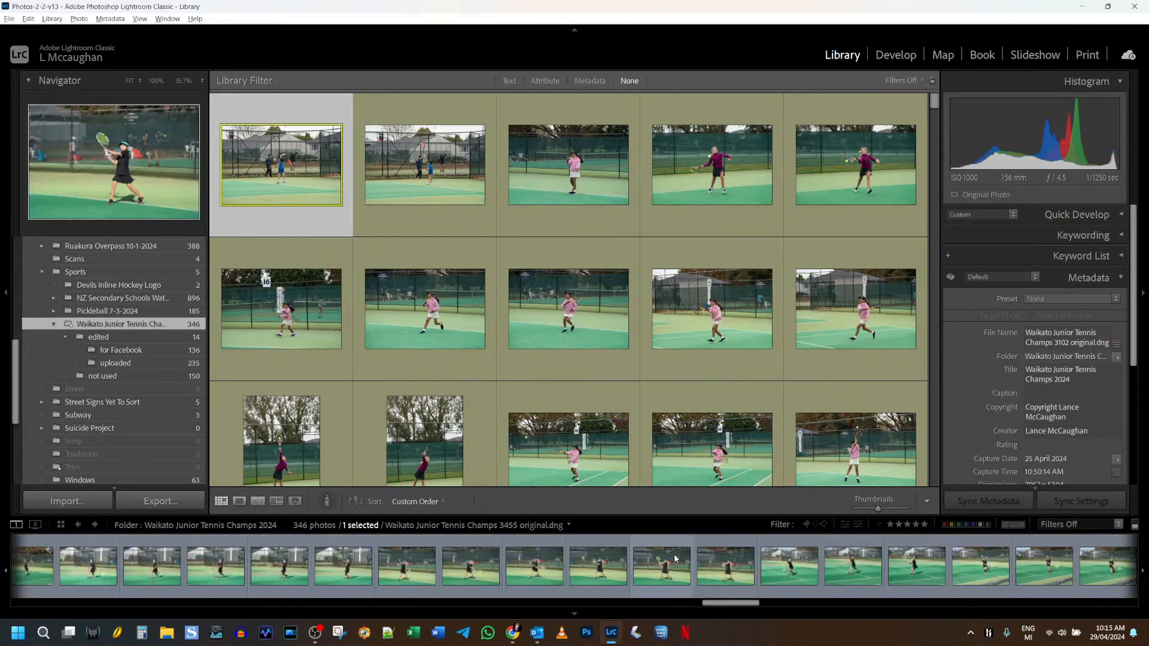
scroll(676, 559, up, 20)
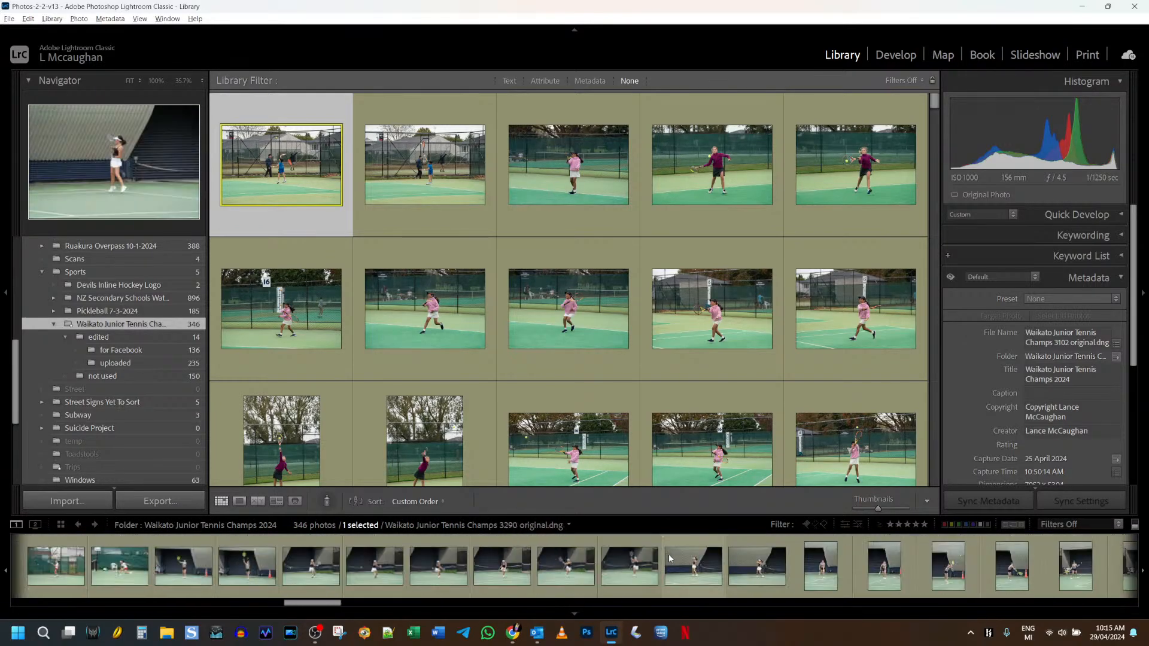
scroll(662, 554, up, 5)
scroll(662, 554, down, 10)
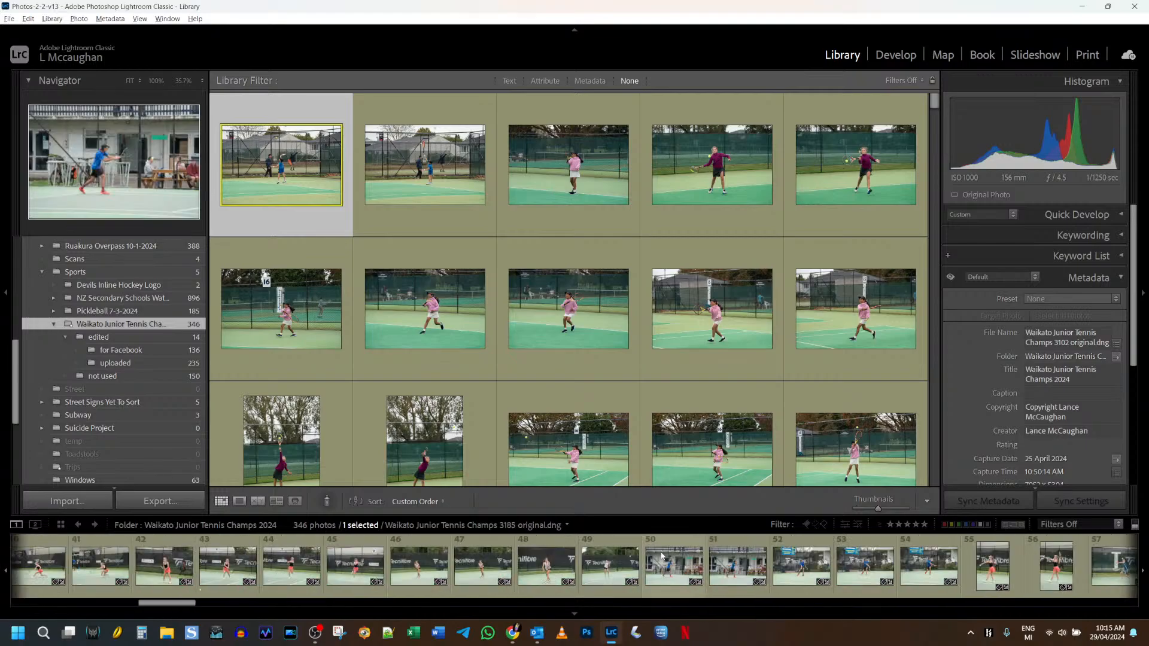
scroll(657, 555, down, 10)
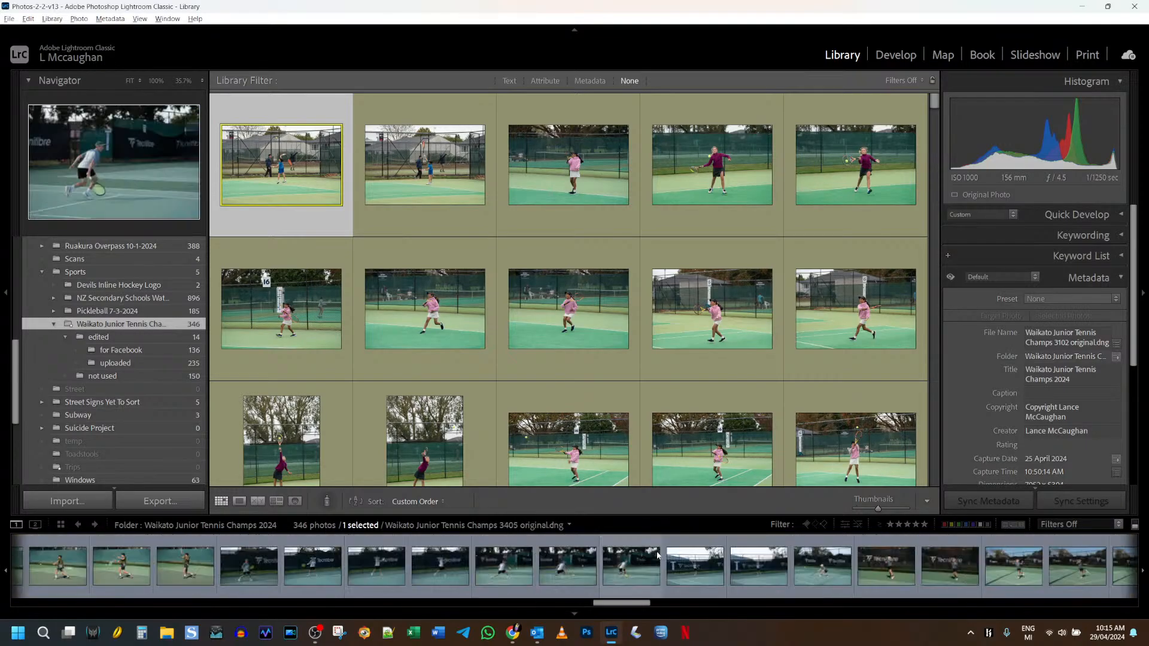
scroll(657, 555, down, 6)
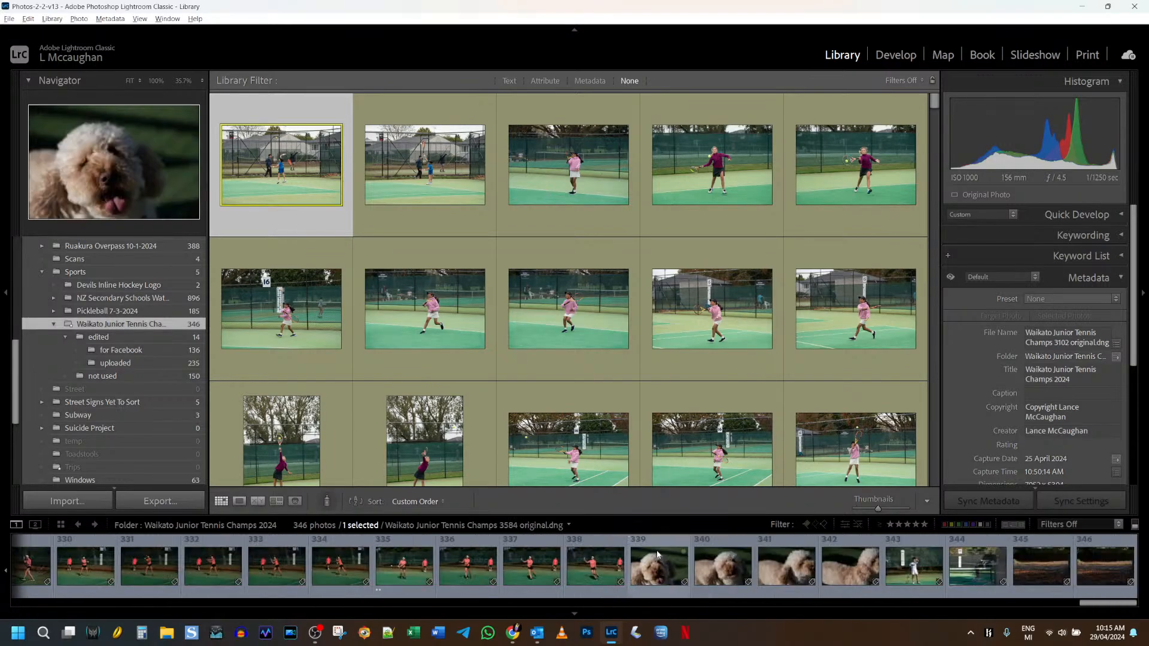
scroll(658, 555, up, 15)
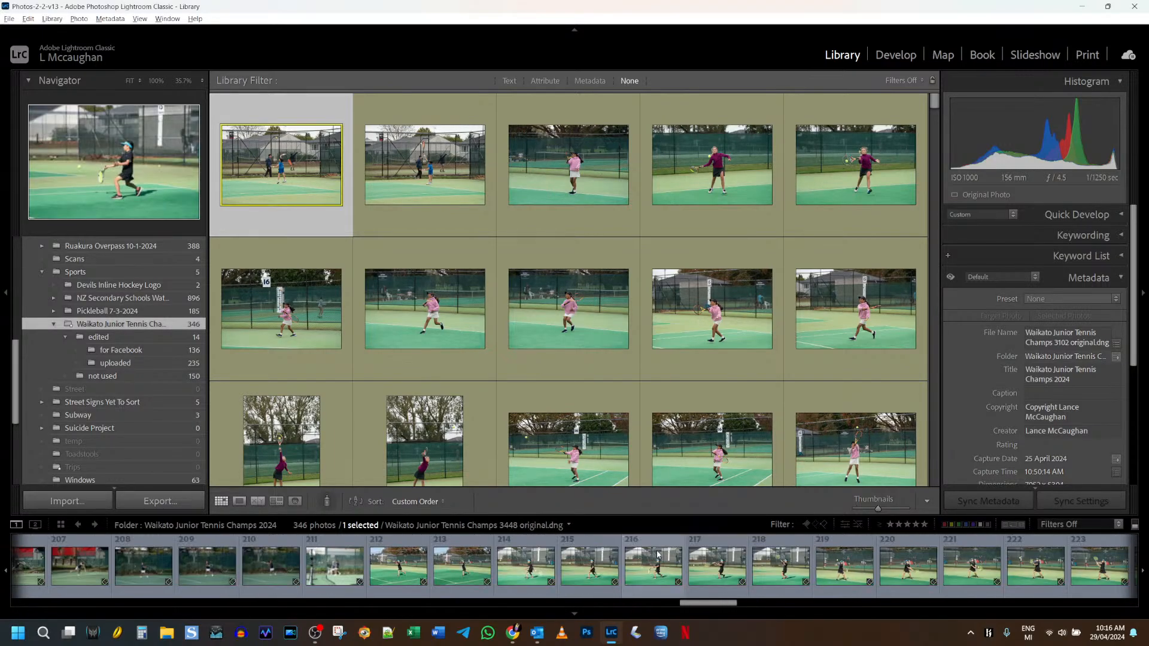
scroll(657, 555, up, 8)
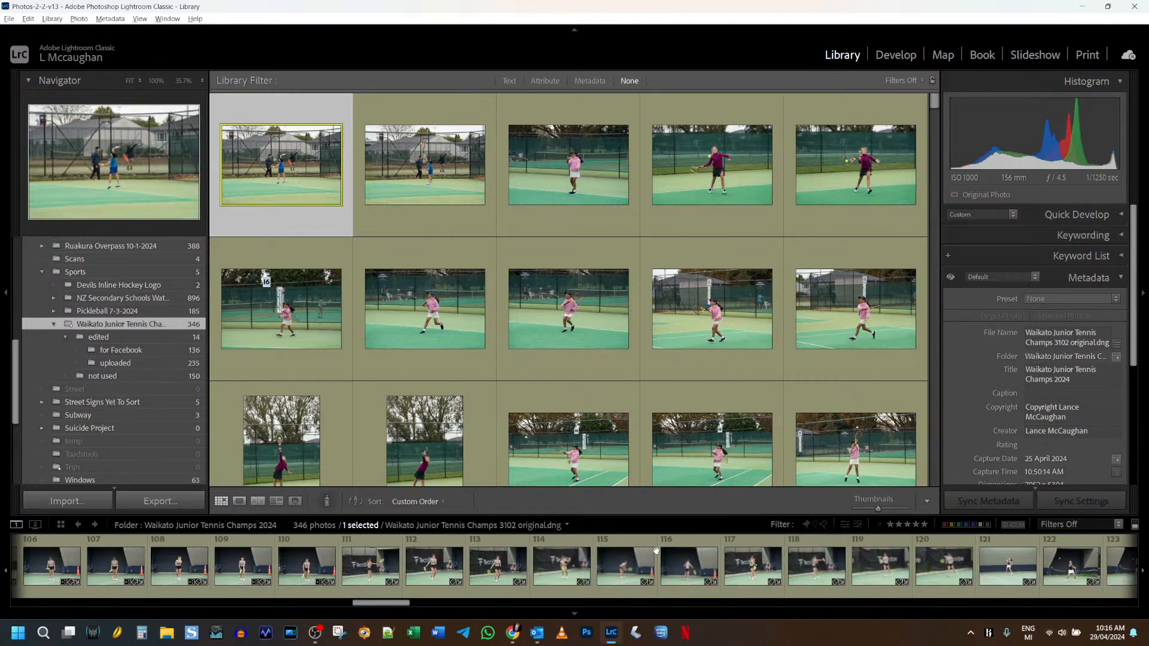
scroll(656, 551, up, 8)
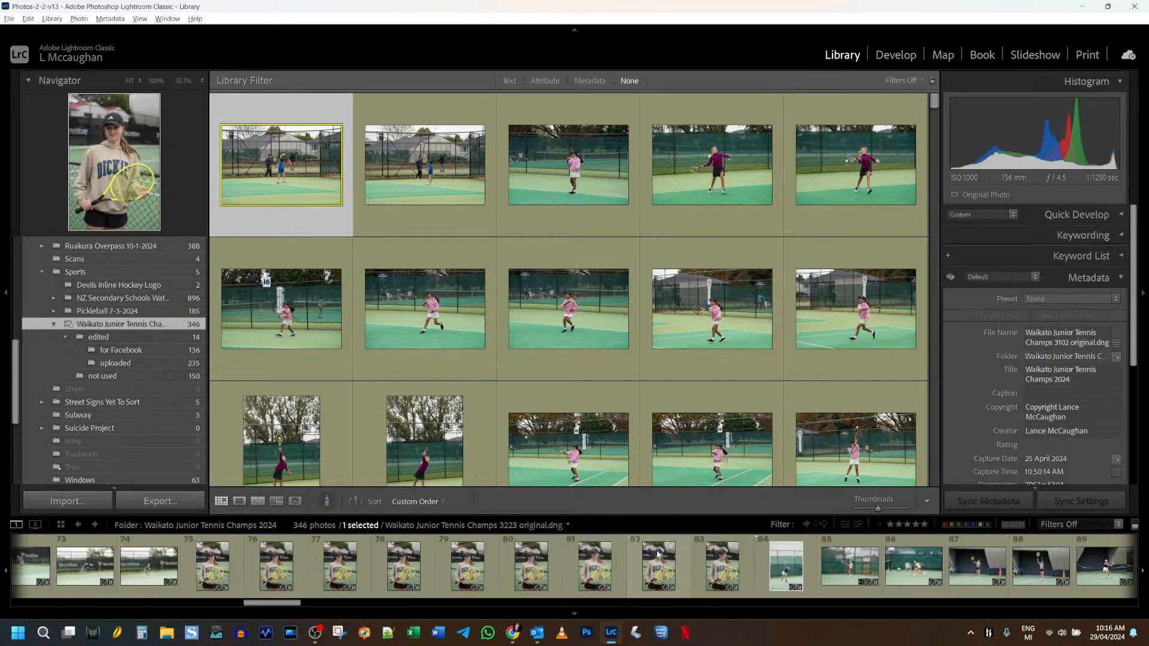
scroll(657, 554, up, 10)
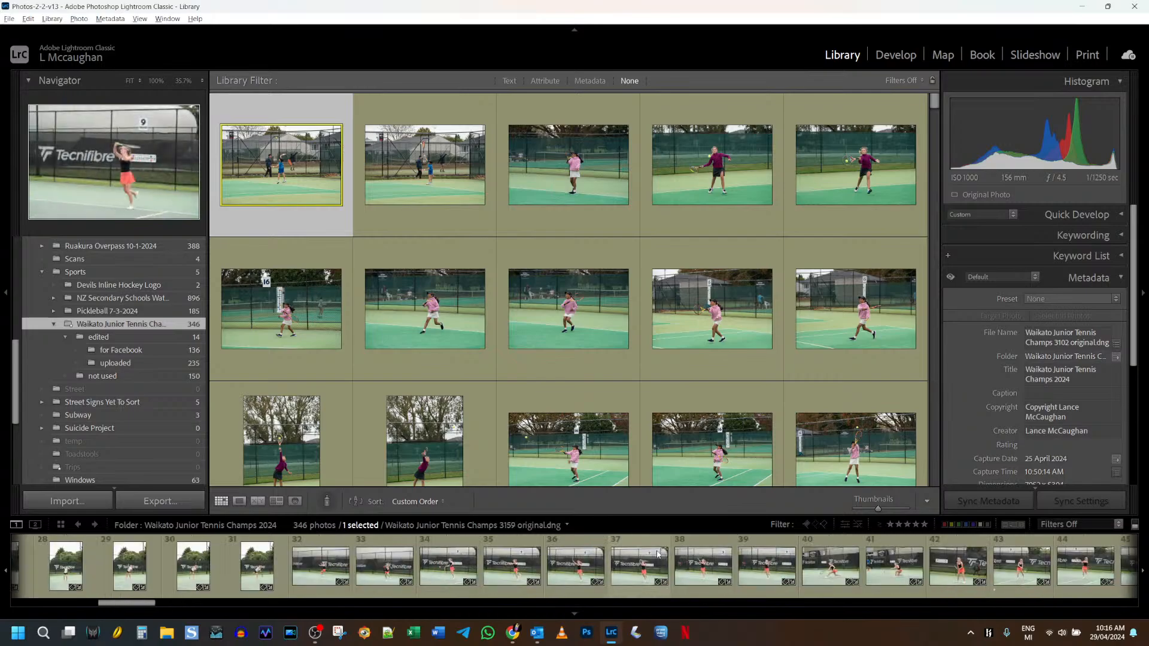
scroll(658, 554, up, 5)
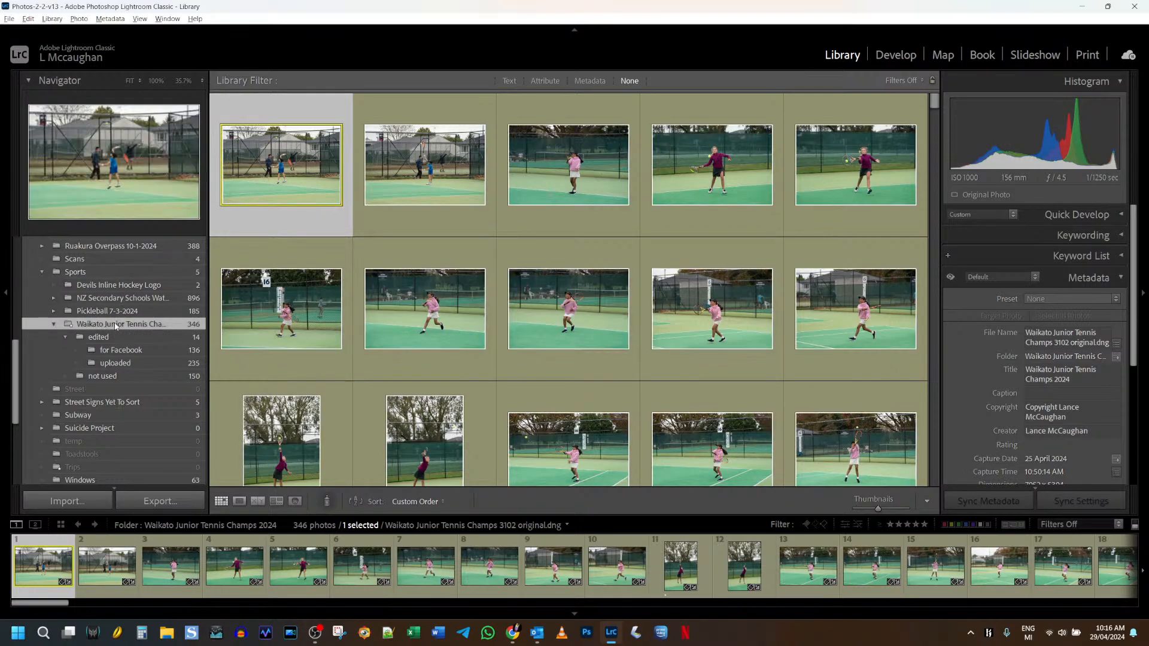
Browse the folder's photos in the thumbnail grid and return to its first row
scroll(507, 317, down, 3)
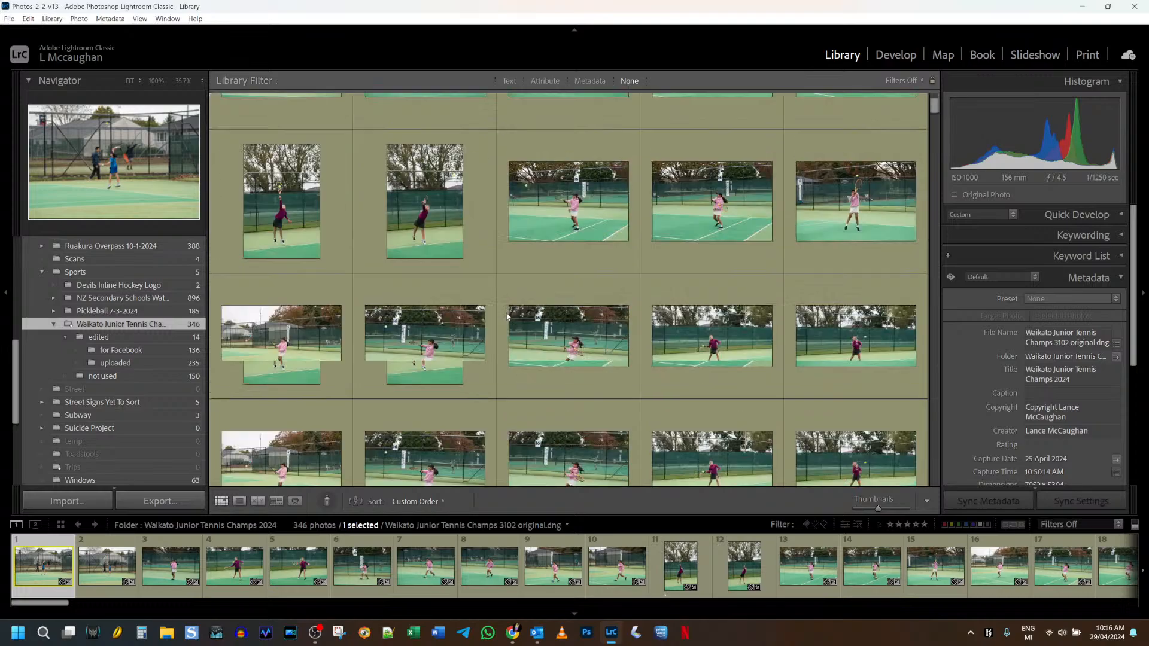
scroll(507, 316, down, 10)
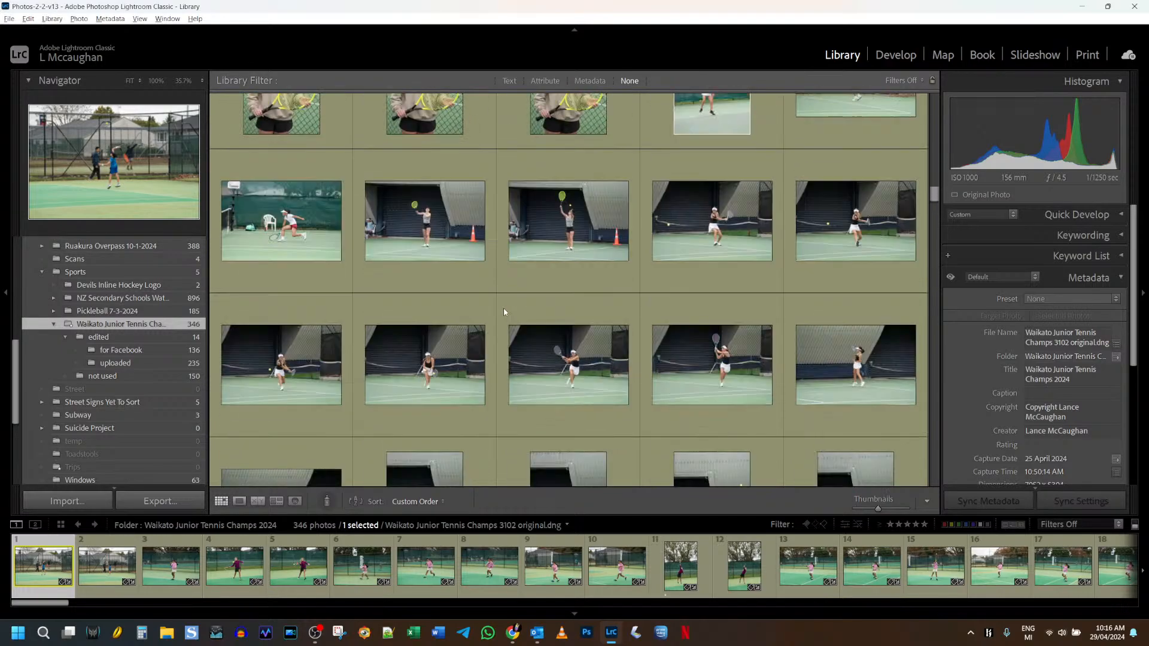
scroll(504, 312, up, 15)
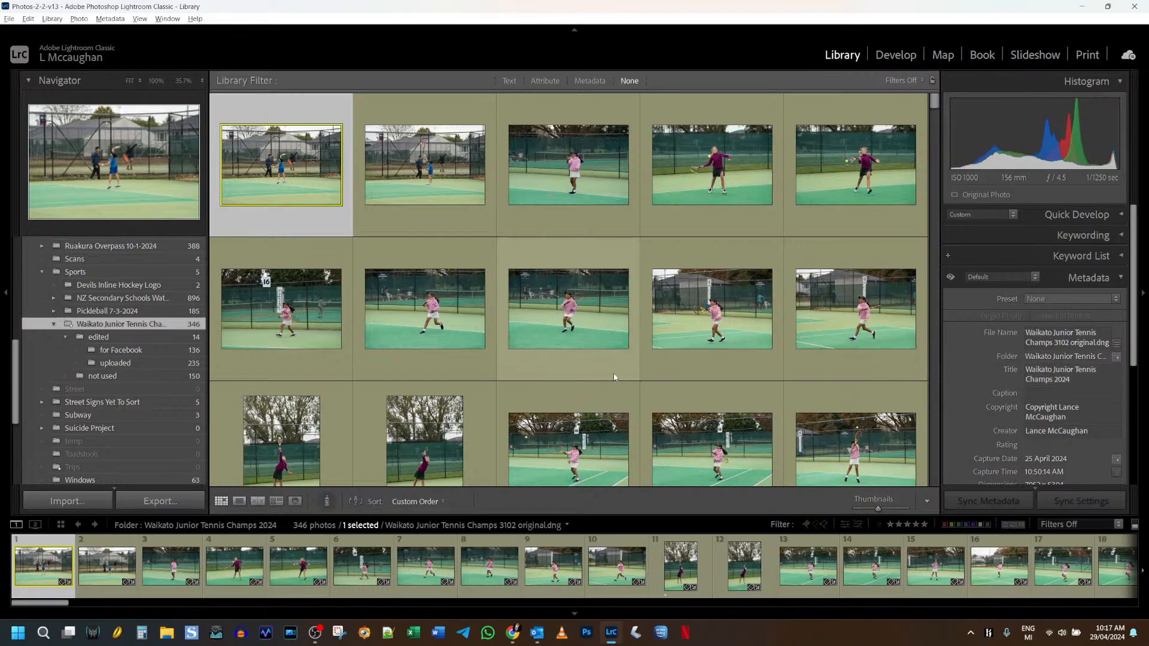
scroll(450, 357, down, 10)
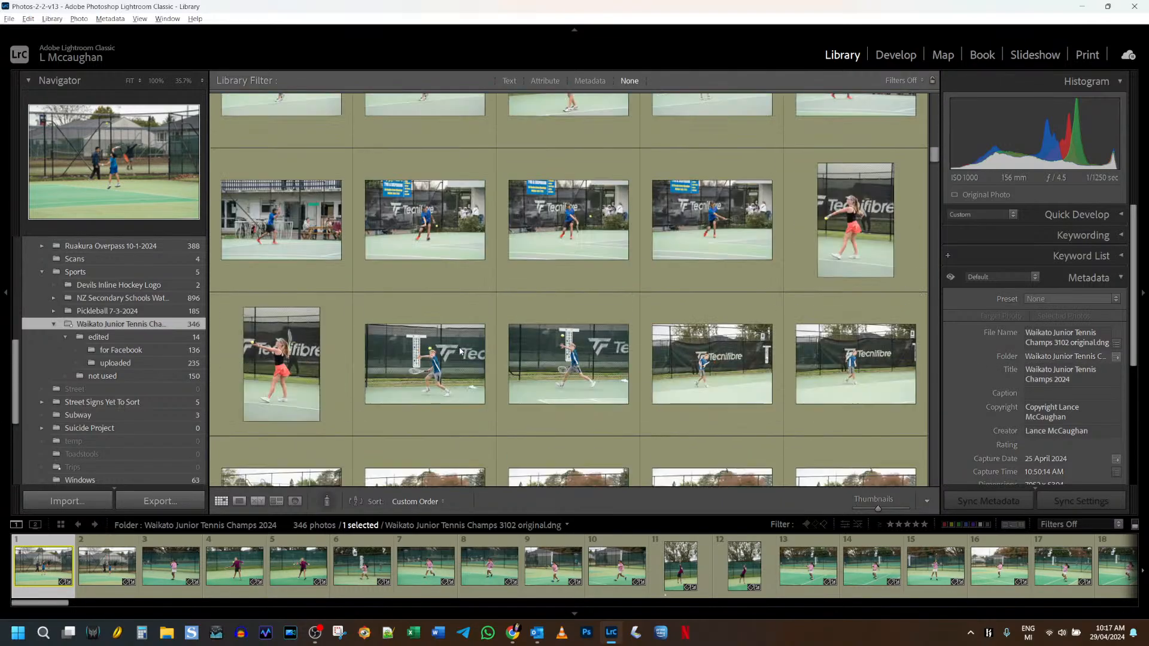
scroll(460, 351, up, 12)
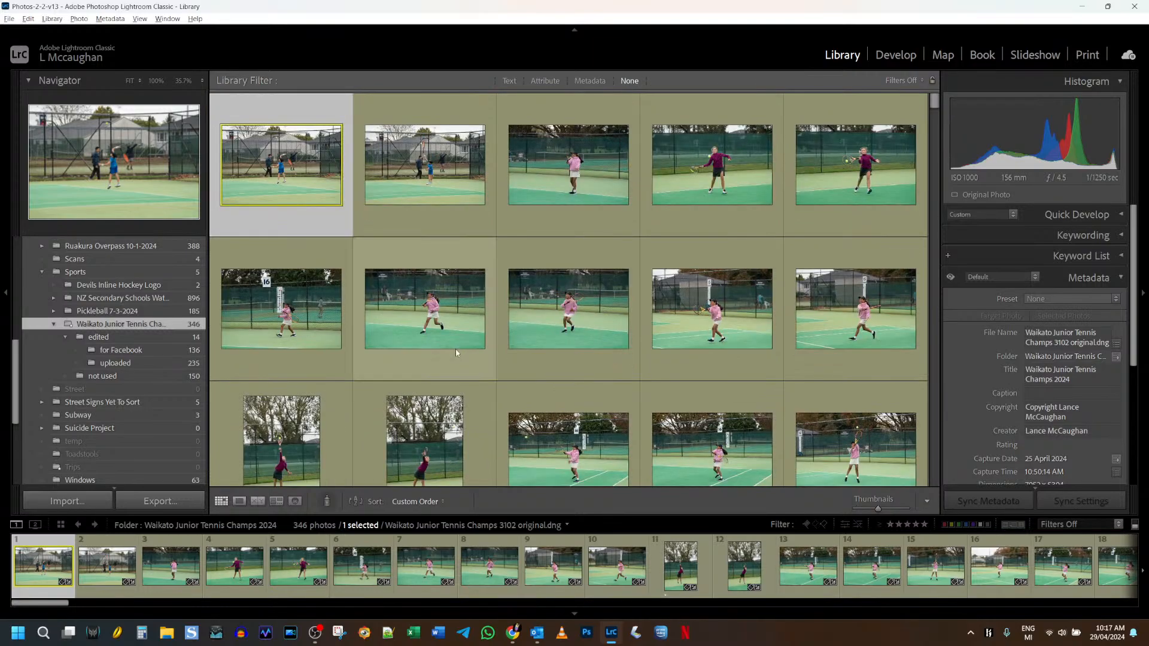
Open the folder's first photo in Loupe view and page forward through the following photos one by one
double_click(33, 567)
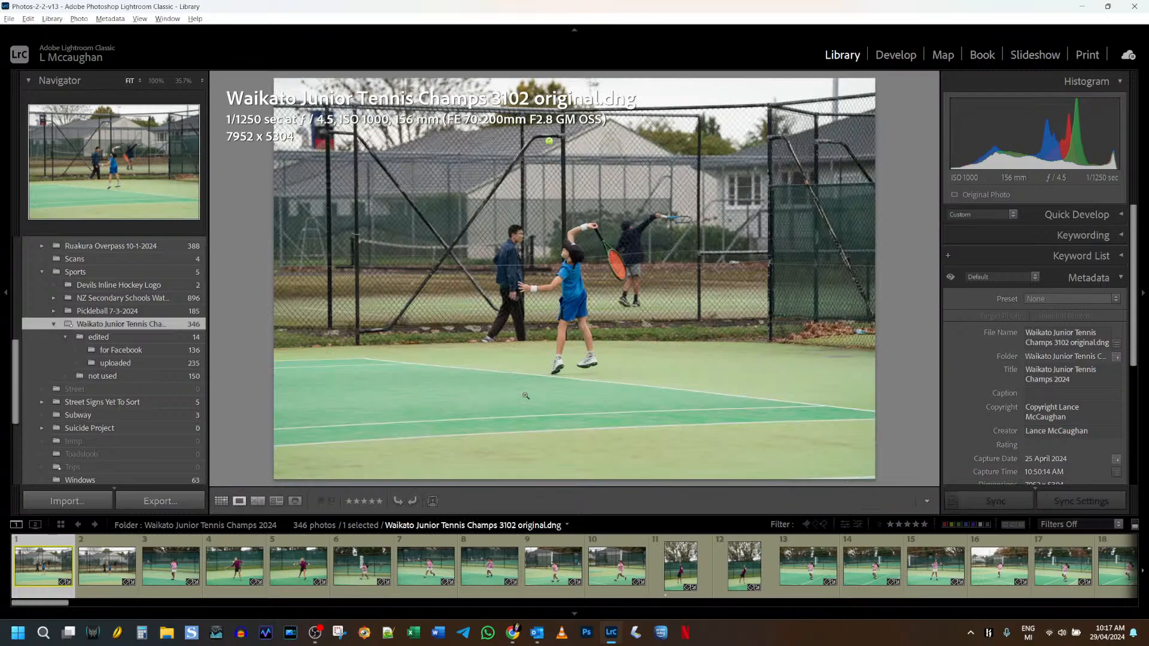
key(Right)
key(Right)
key(Right)
key(Right)
key(Right)
key(Right)
key(Right)
key(Right)
key(Right)
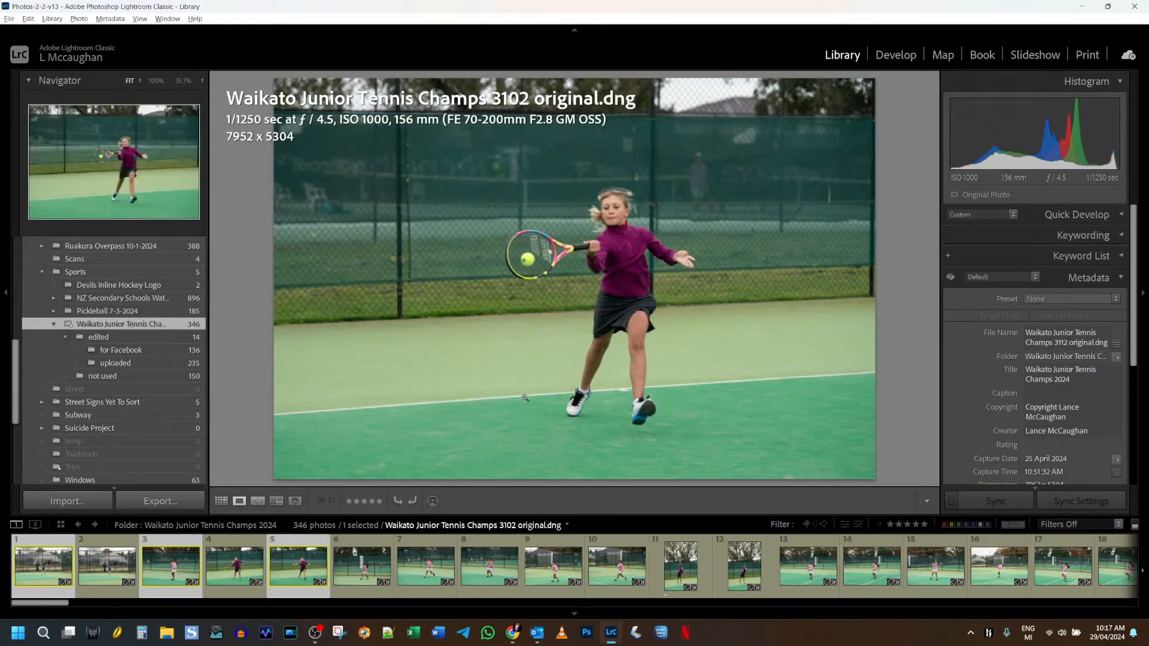
key(Right)
key(Right)
key(Right)
key(Right)
key(Right)
key(Right)
key(Right)
key(Right)
key(Right)
key(Right)
key(Right)
key(Right)
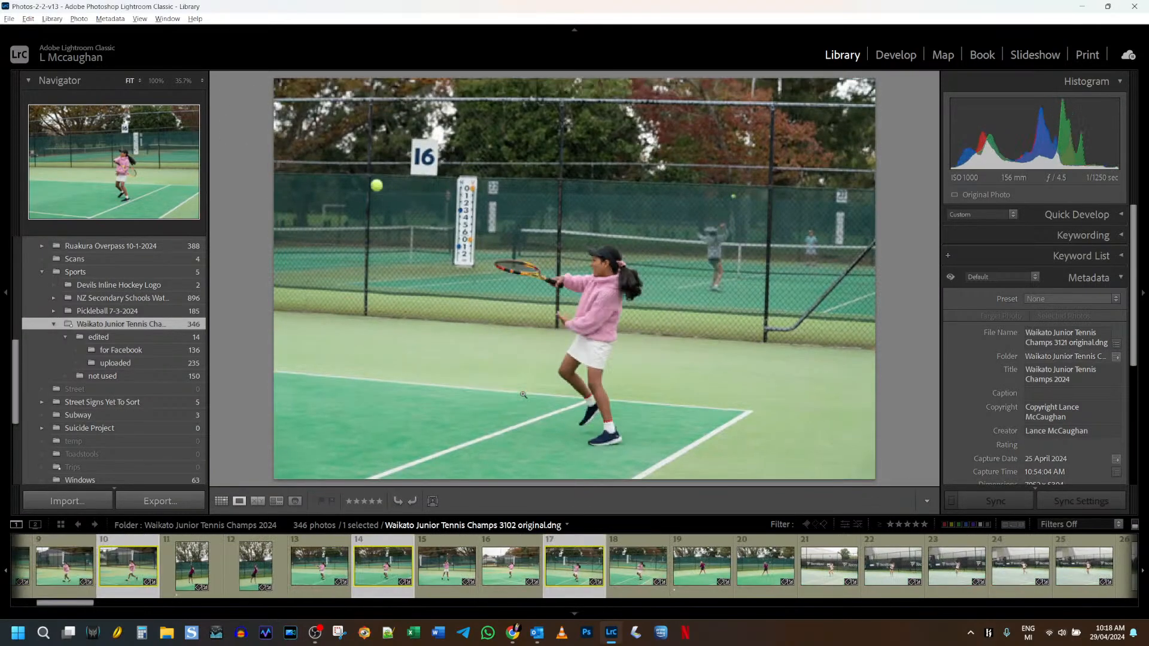
Page back through the enlarged photos to the first one in the folder
key(Left)
key(Left)
key(Left)
key(Left)
key(Left)
key(Left)
key(Left)
key(Left)
key(Left)
key(Left)
key(Left)
key(Left)
key(Left)
key(Left)
key(Left)
key(Left)
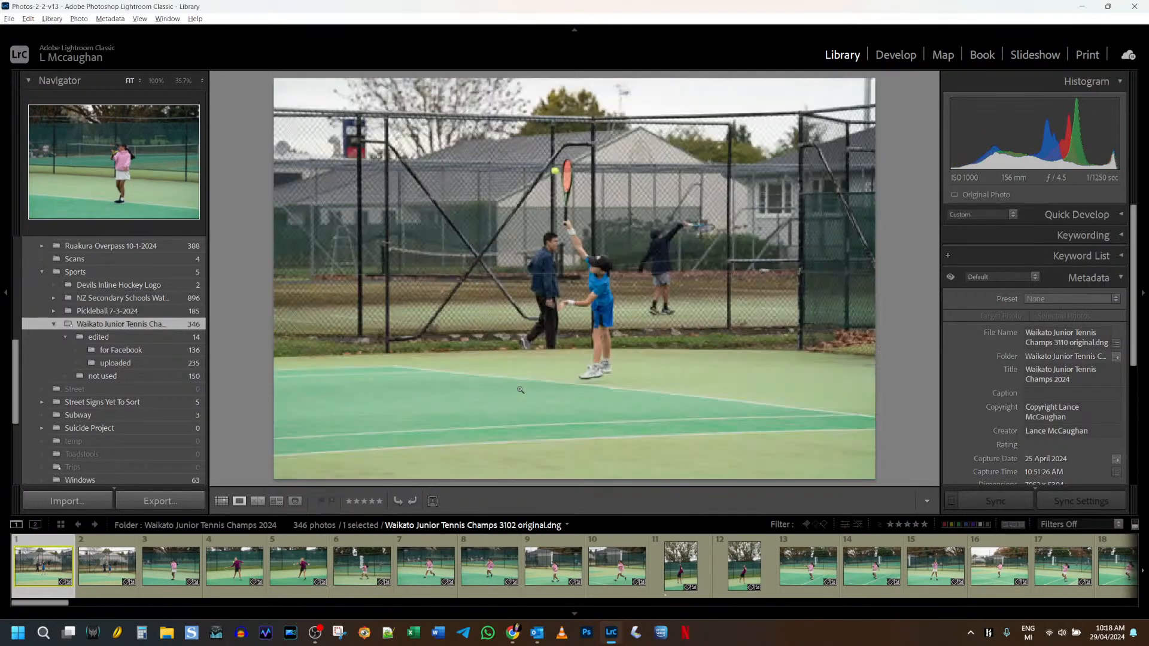
View the first two serve photos alternately at full size and check the Collections list
key(Right)
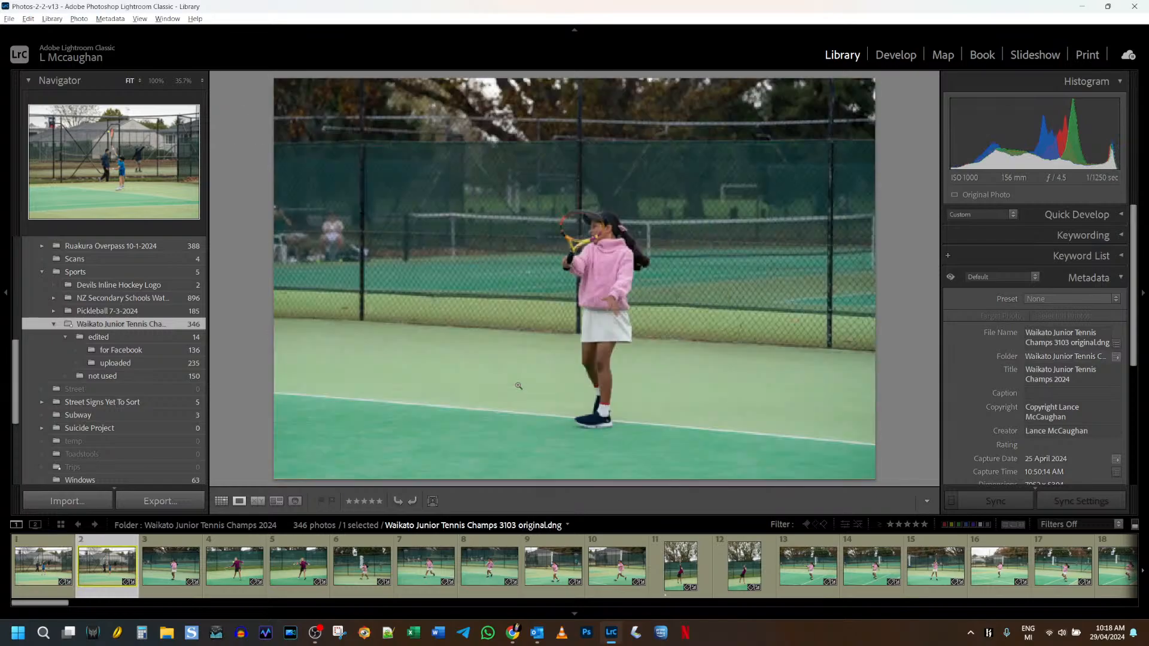
key(Left)
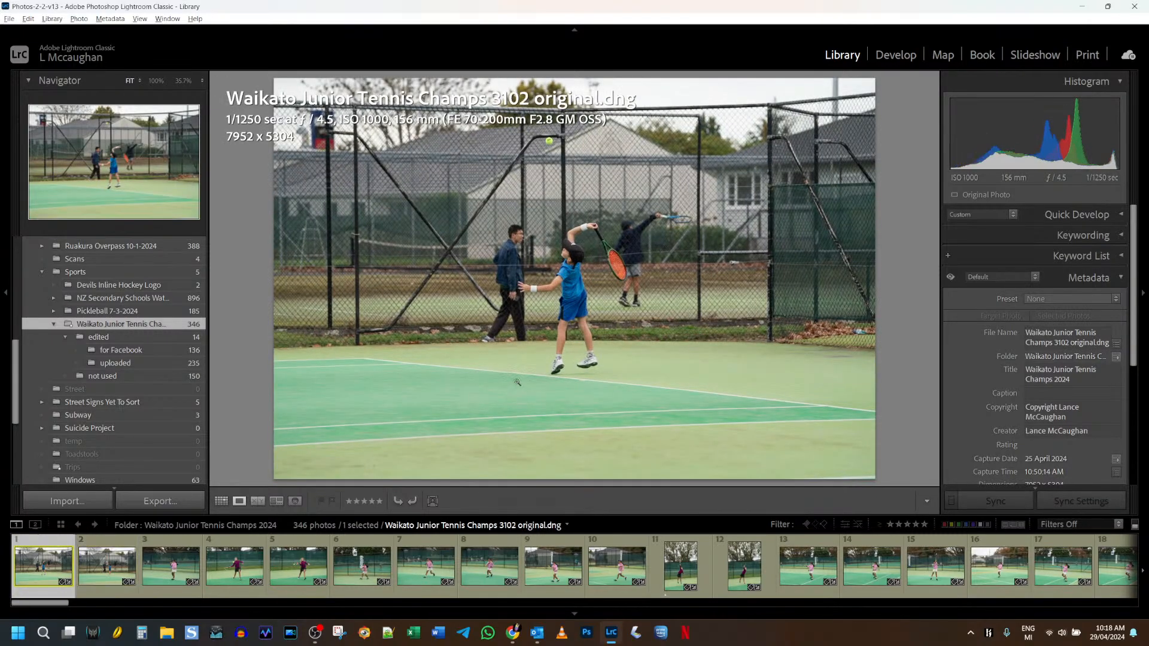
key(Right)
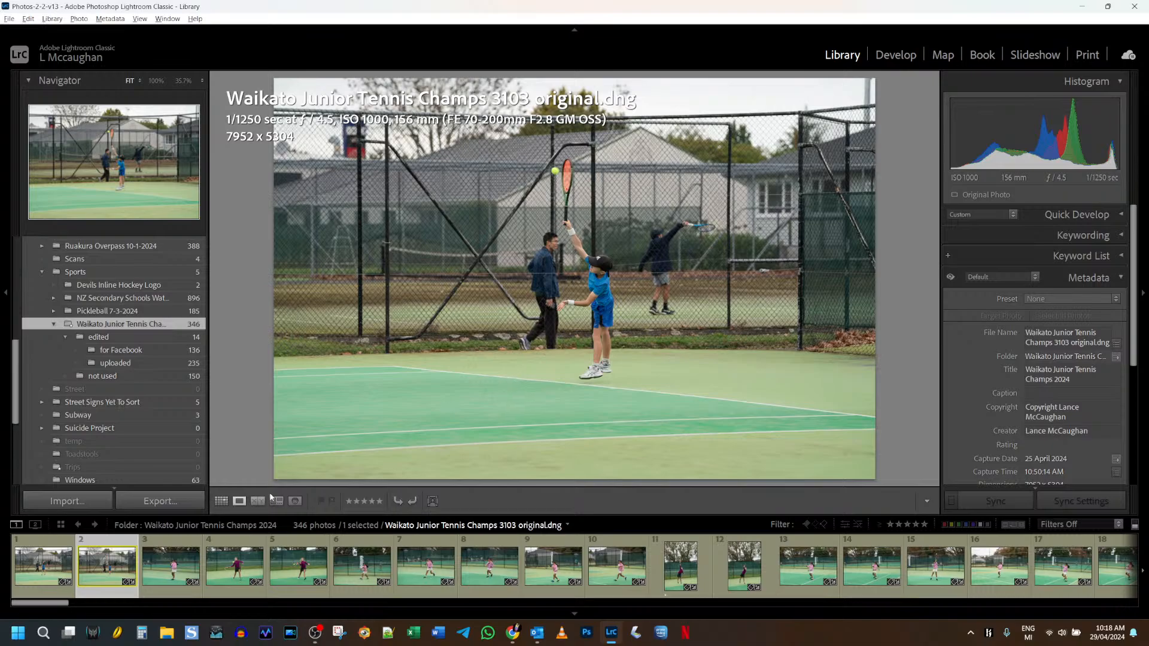
scroll(173, 446, down, 3)
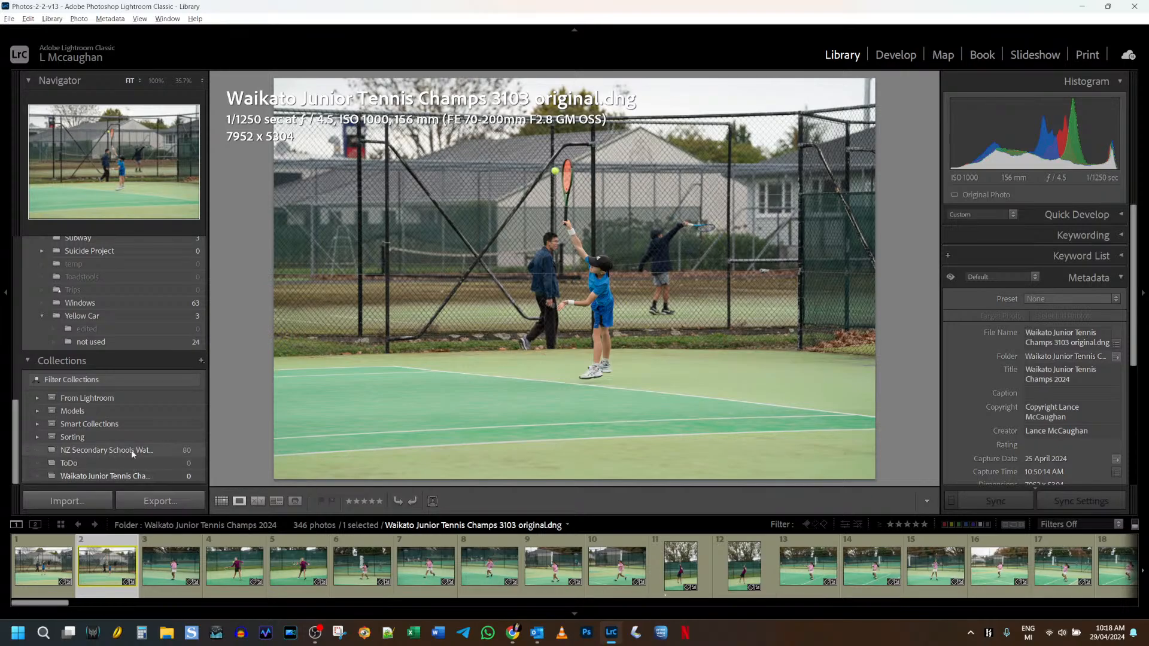
scroll(106, 310, up, 5)
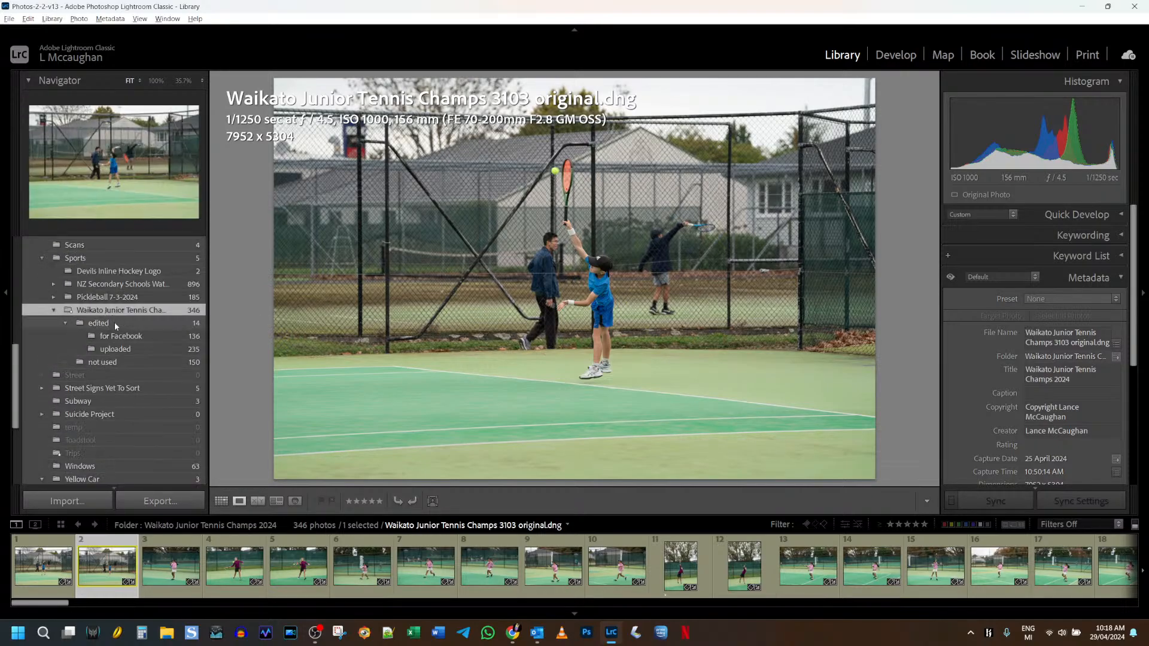
Compare photos 3102 and 3103 by switching repeatedly between them in Loupe view
click(31, 577)
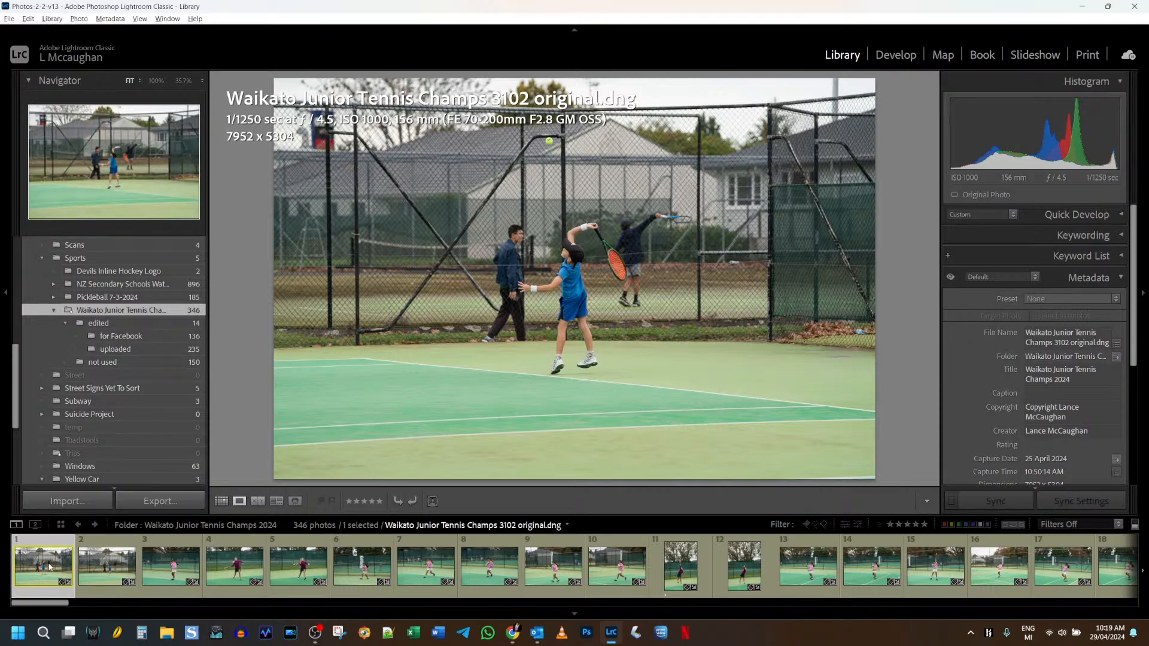
click(99, 571)
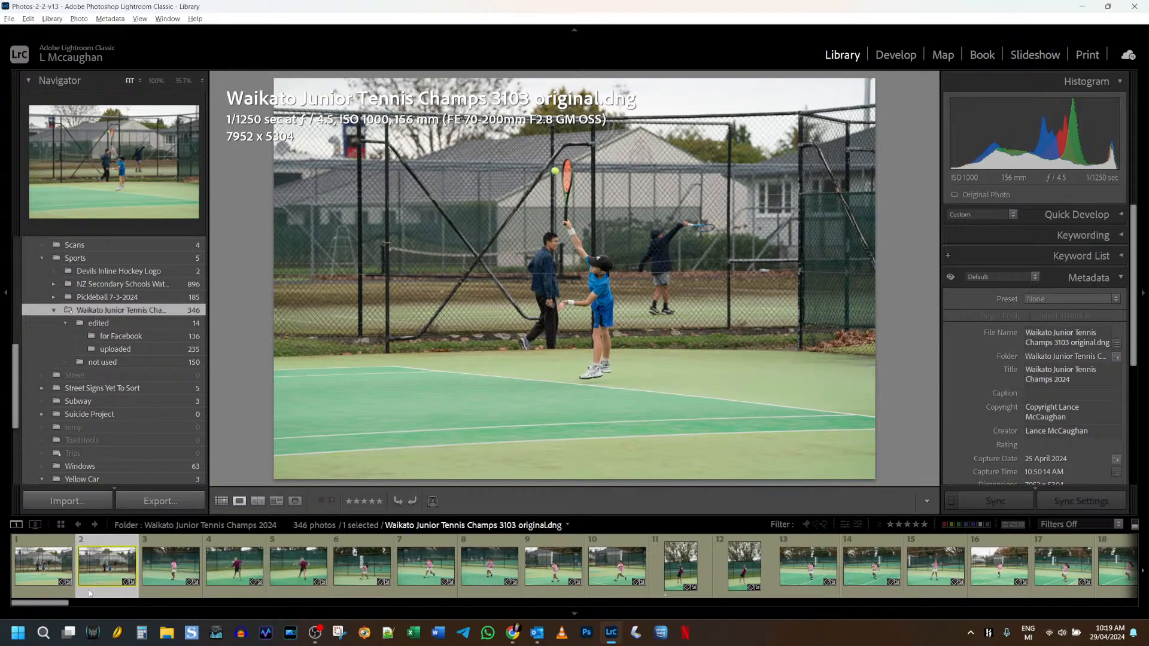
click(44, 576)
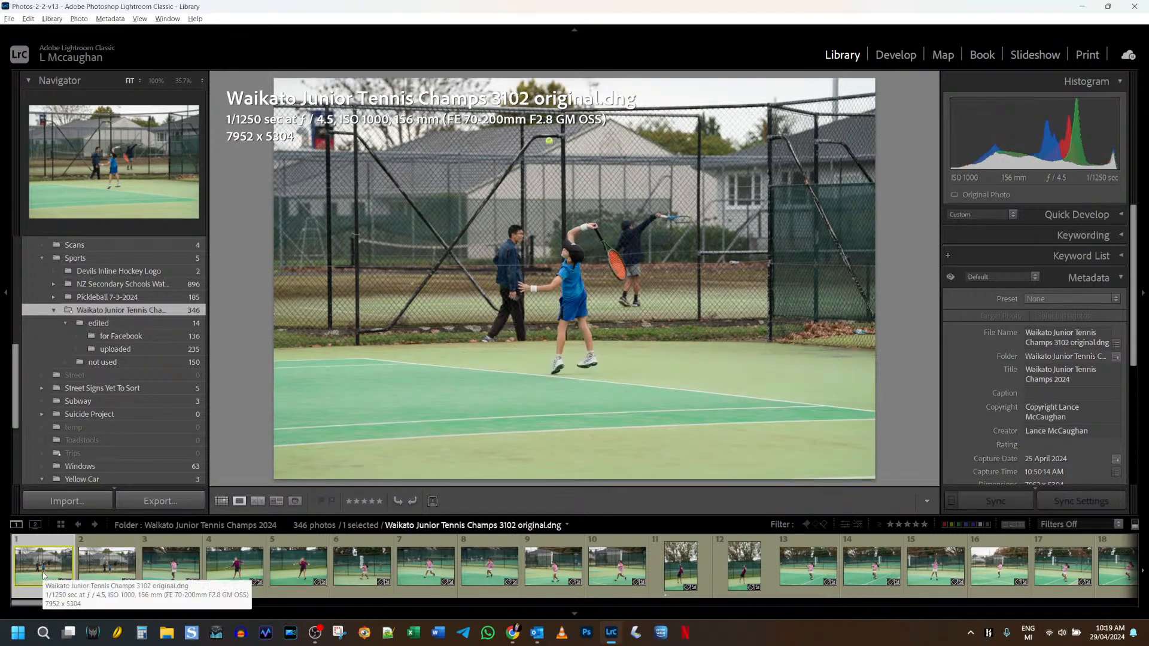
click(106, 565)
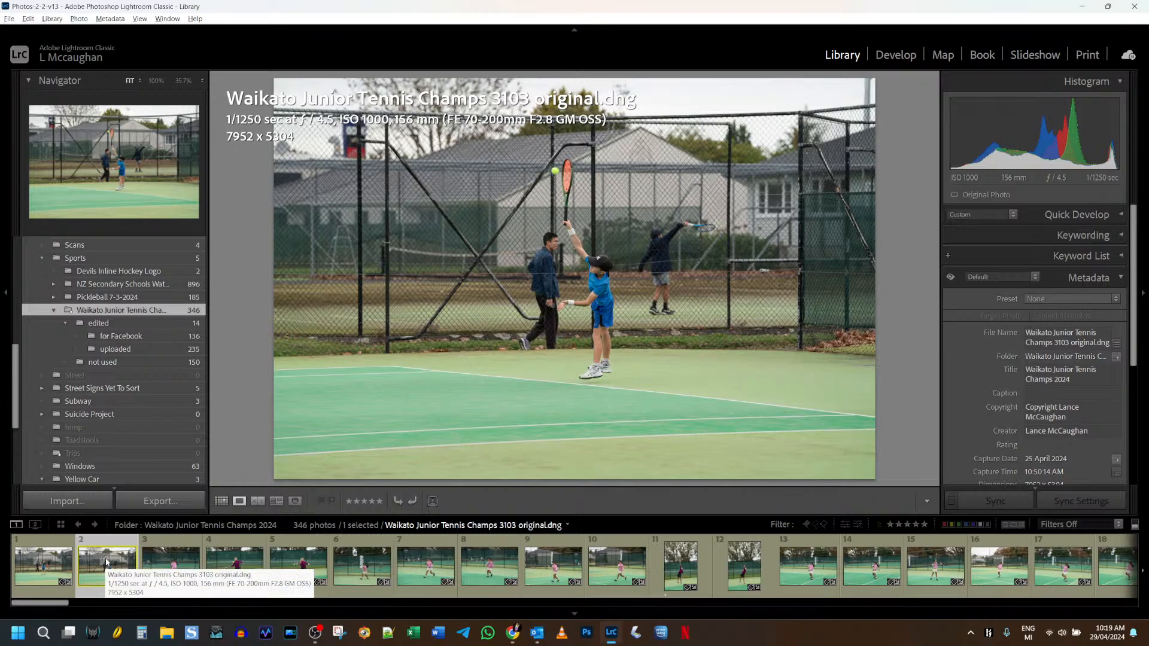
click(43, 565)
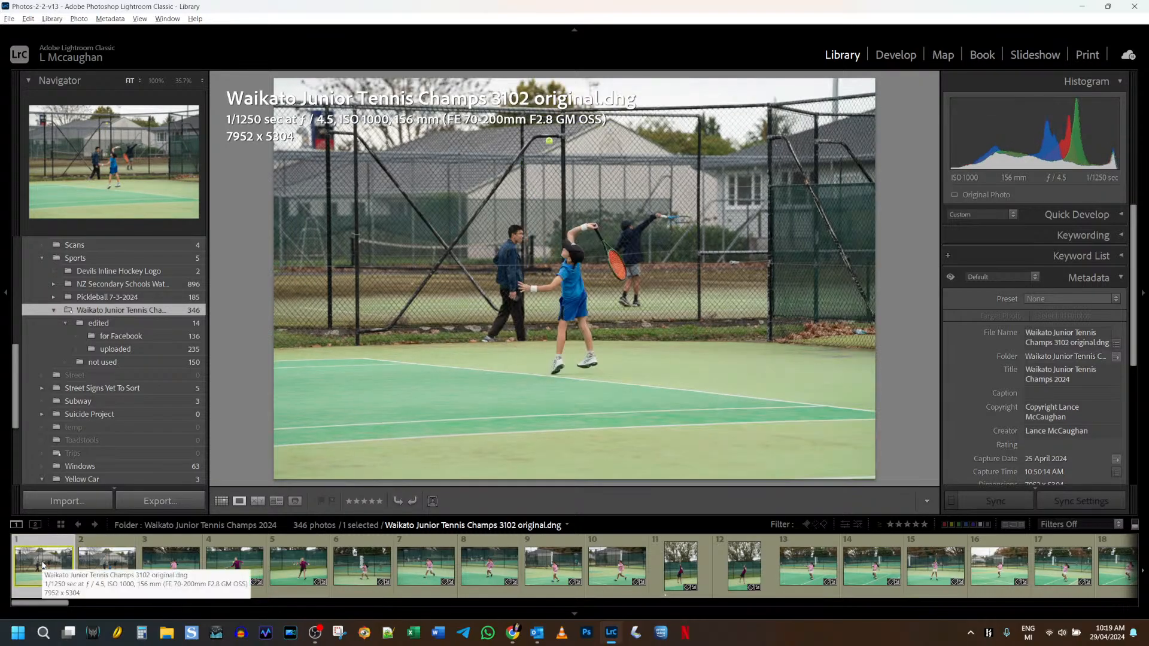
click(96, 564)
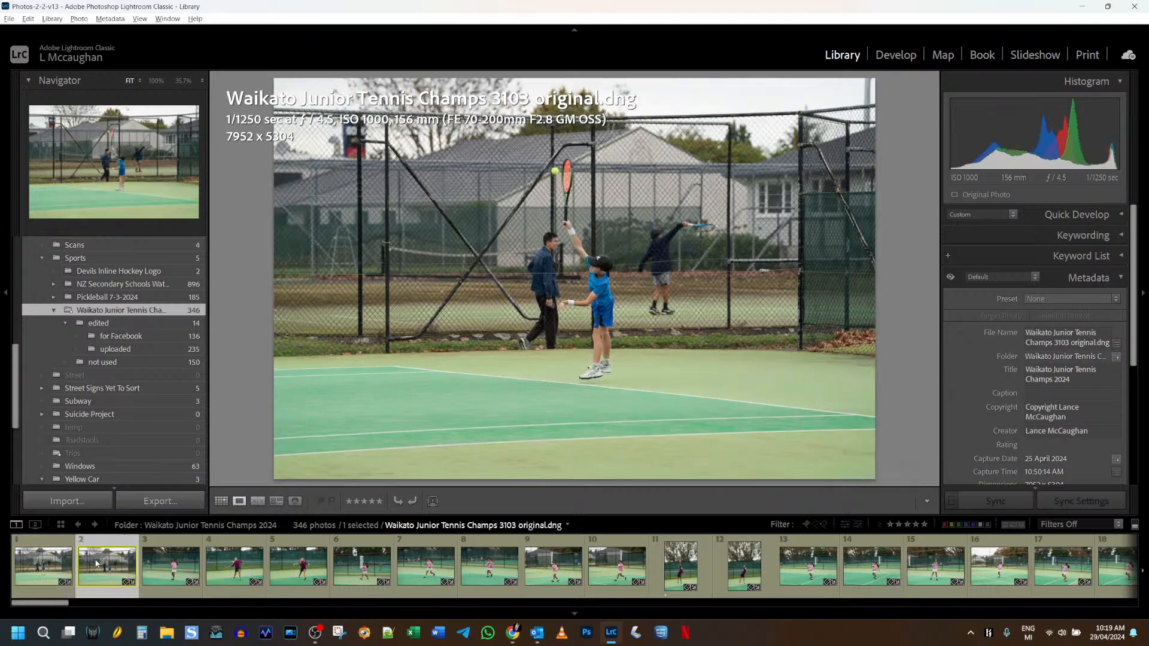
Add photos 3102 and 3103 to the target collection, flagging each as a pick, and move on to the third photo
click(43, 569)
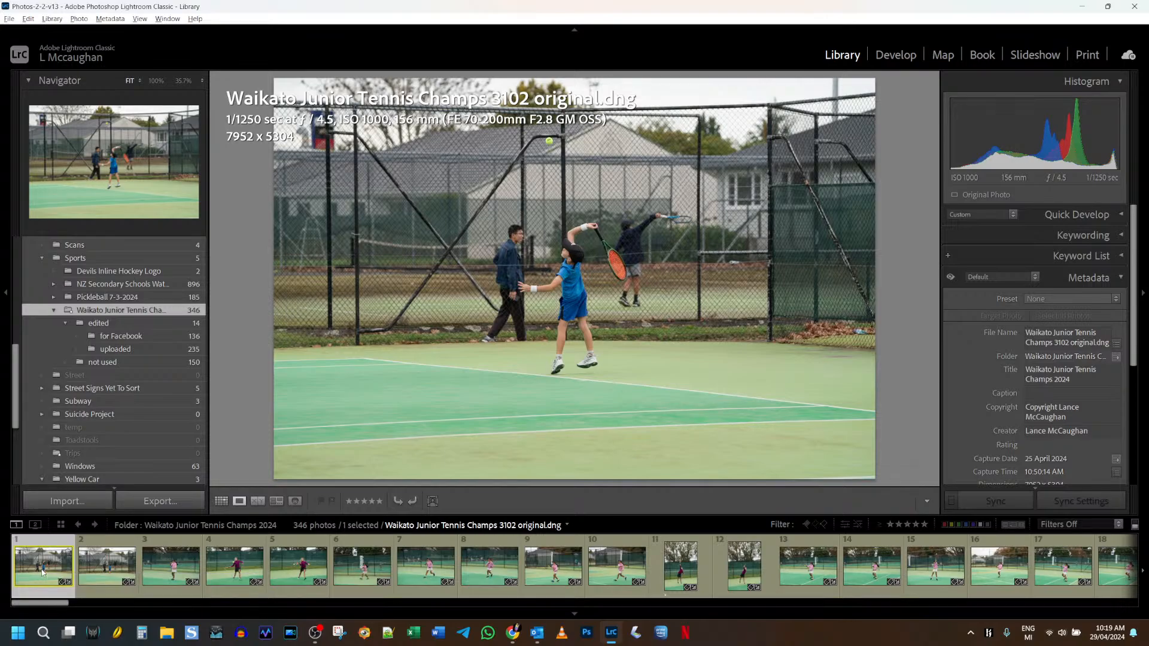
key(b)
key(p)
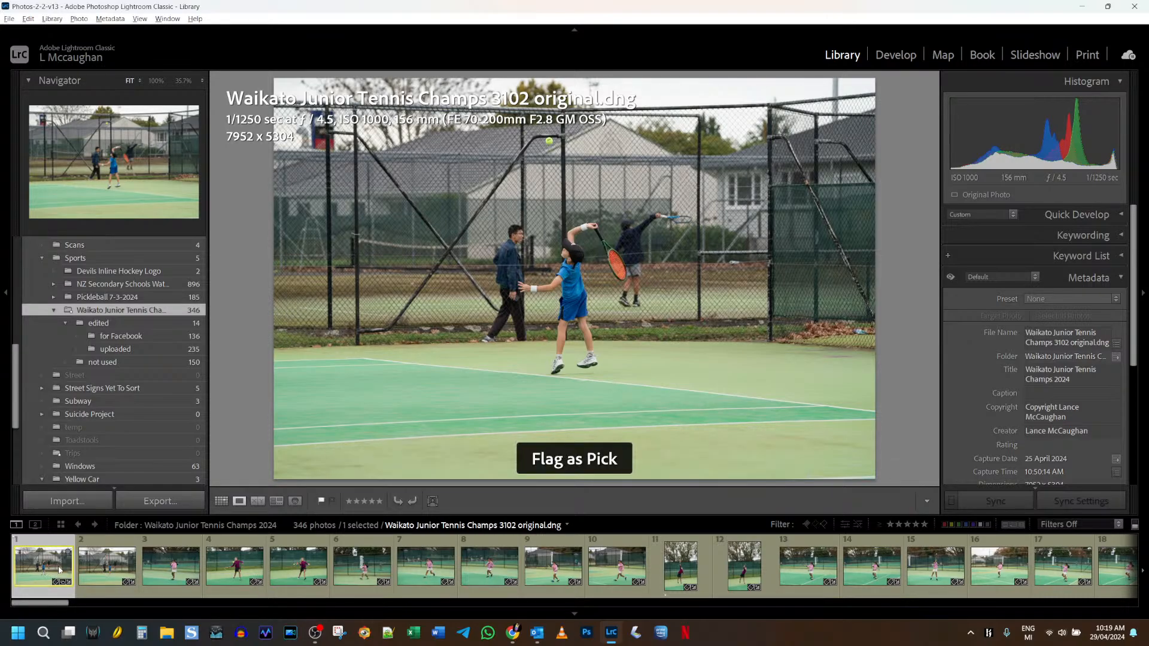
click(99, 570)
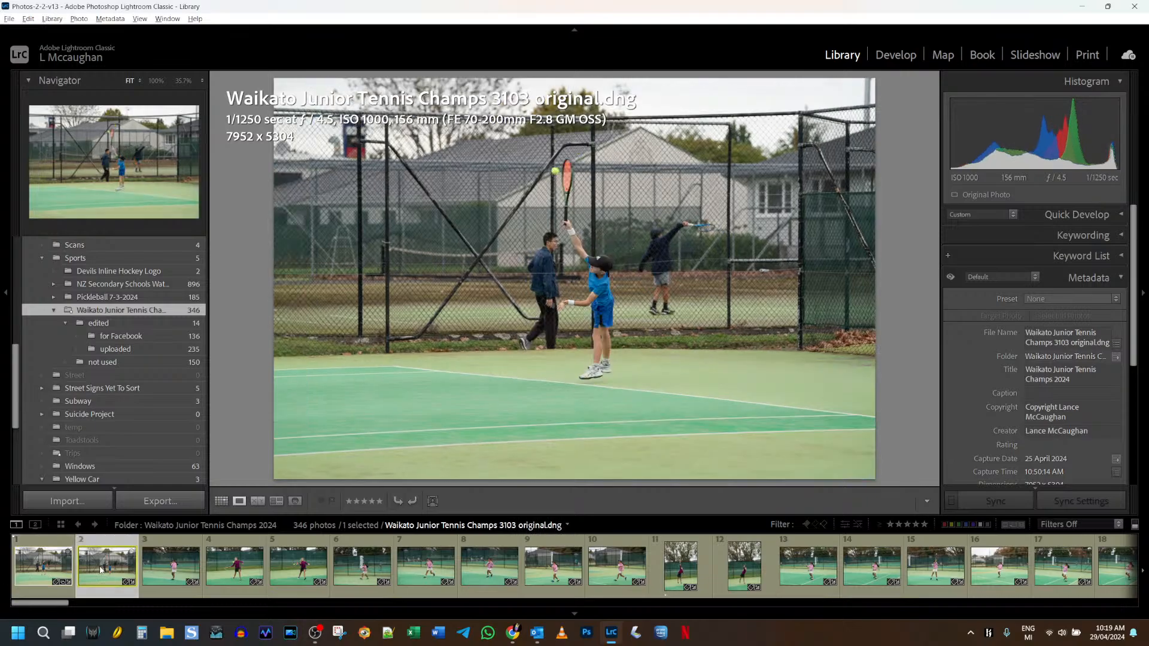
key(b)
key(p)
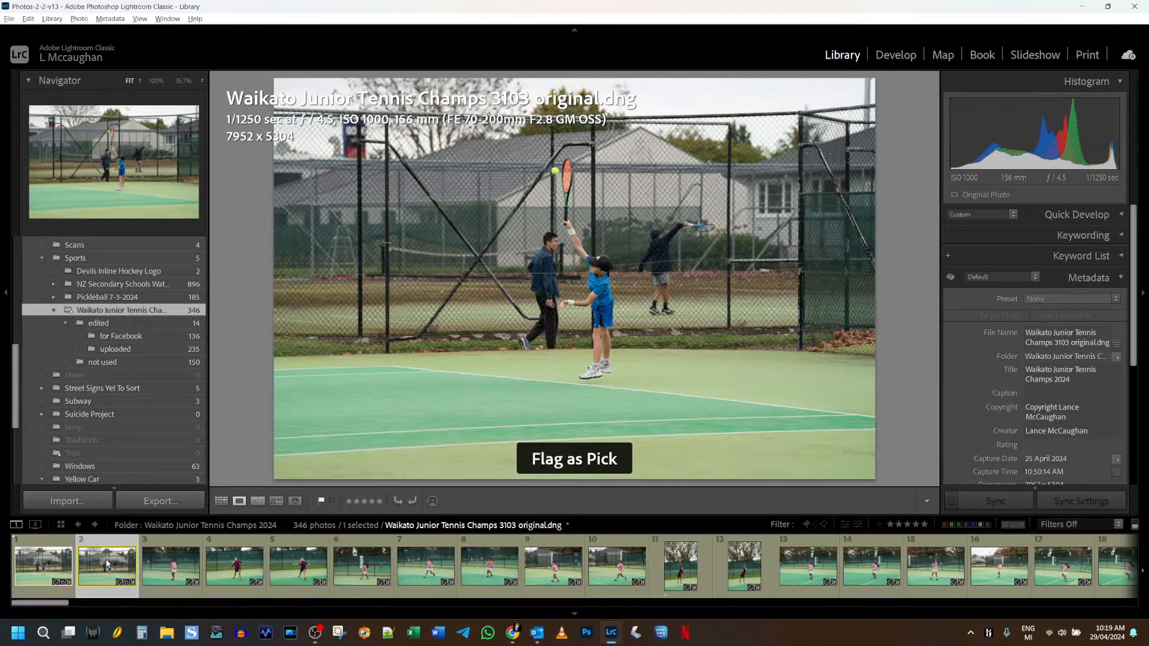
click(152, 568)
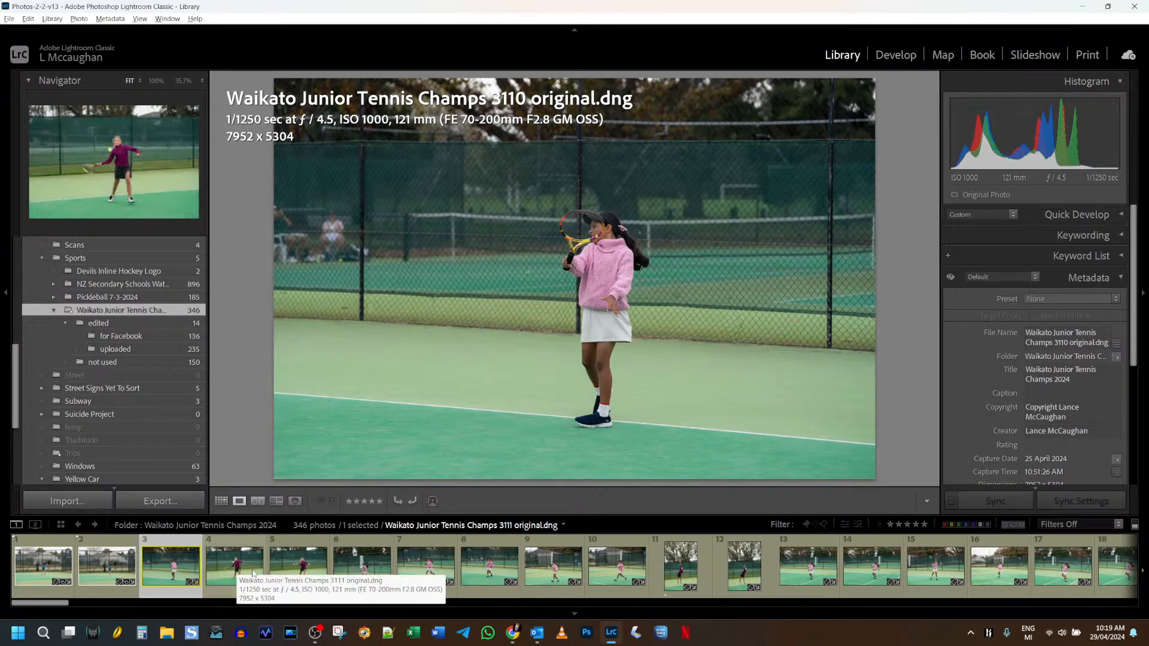
Inspect the racket-swing photo 3110 at 100% zoom, return to the full view and set it as rejected
click(612, 222)
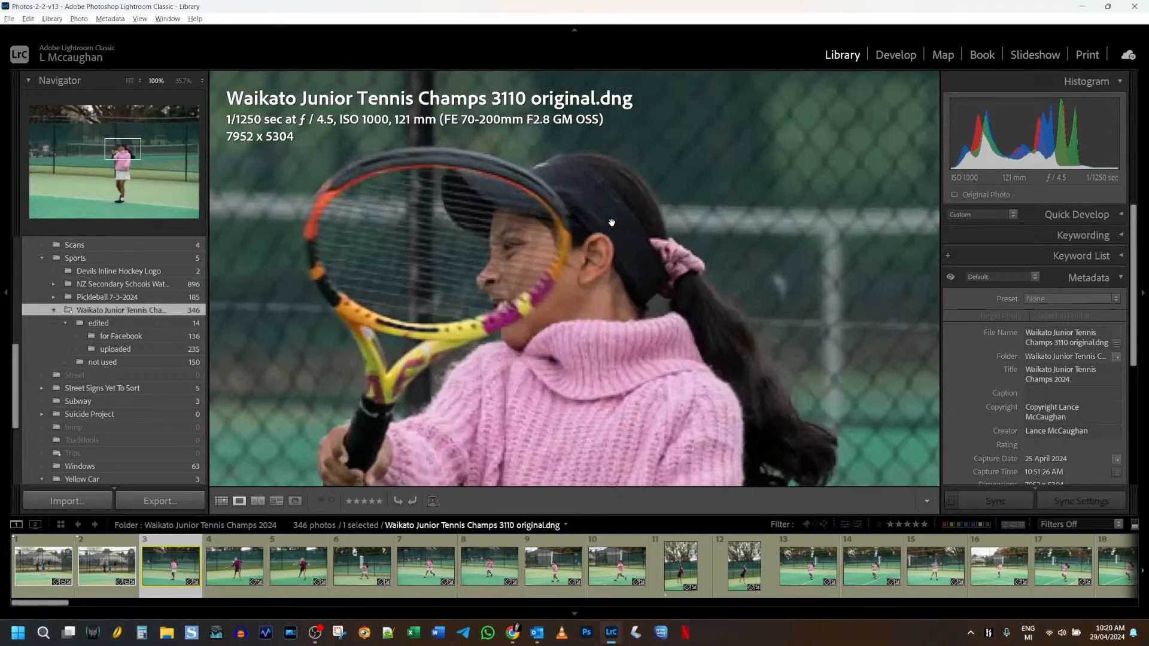
click(559, 272)
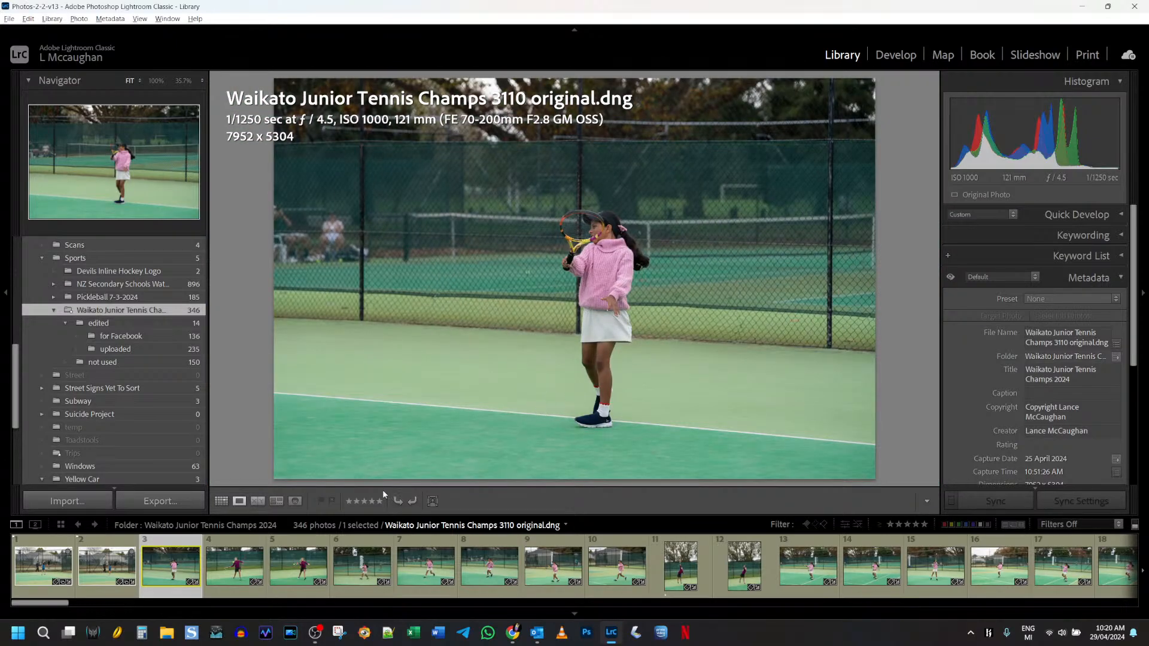
key(x)
Compare photos 3111 and 3112, check the player's face in 3112 at 100% zoom, and set 3111 as rejected
click(236, 576)
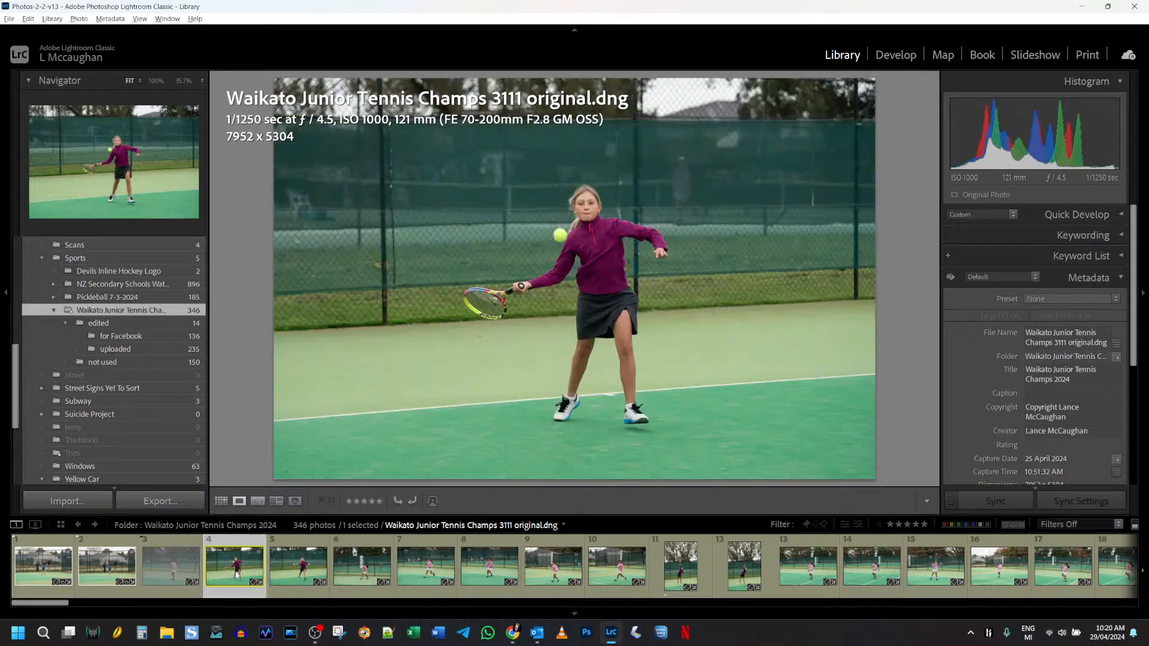
click(293, 569)
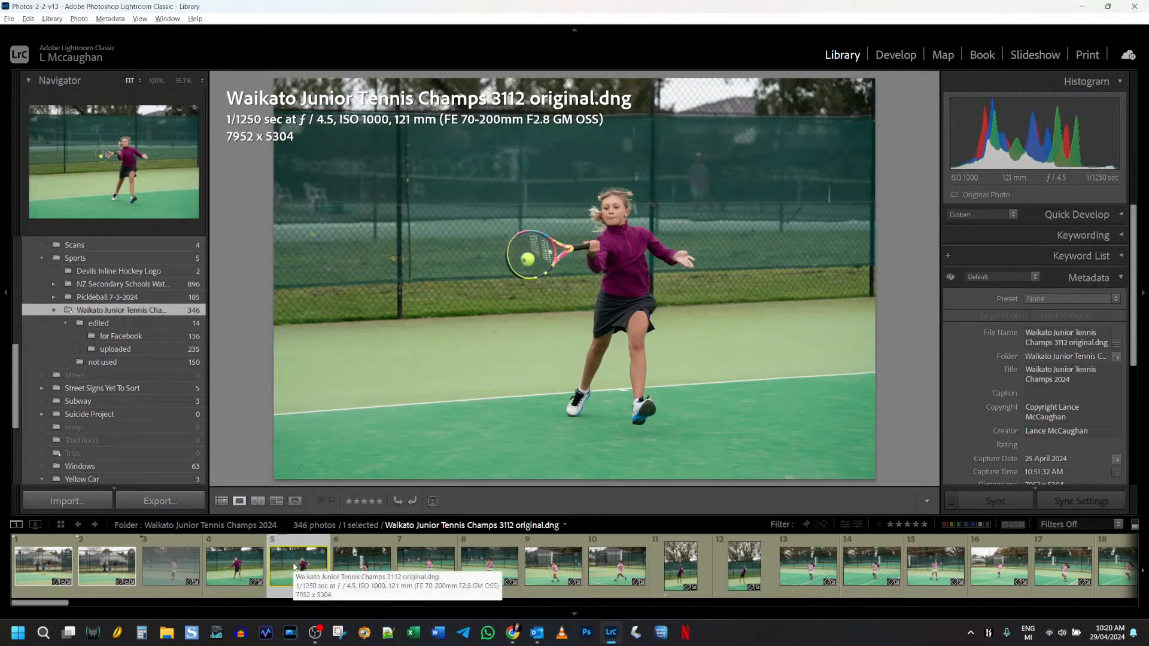
click(233, 565)
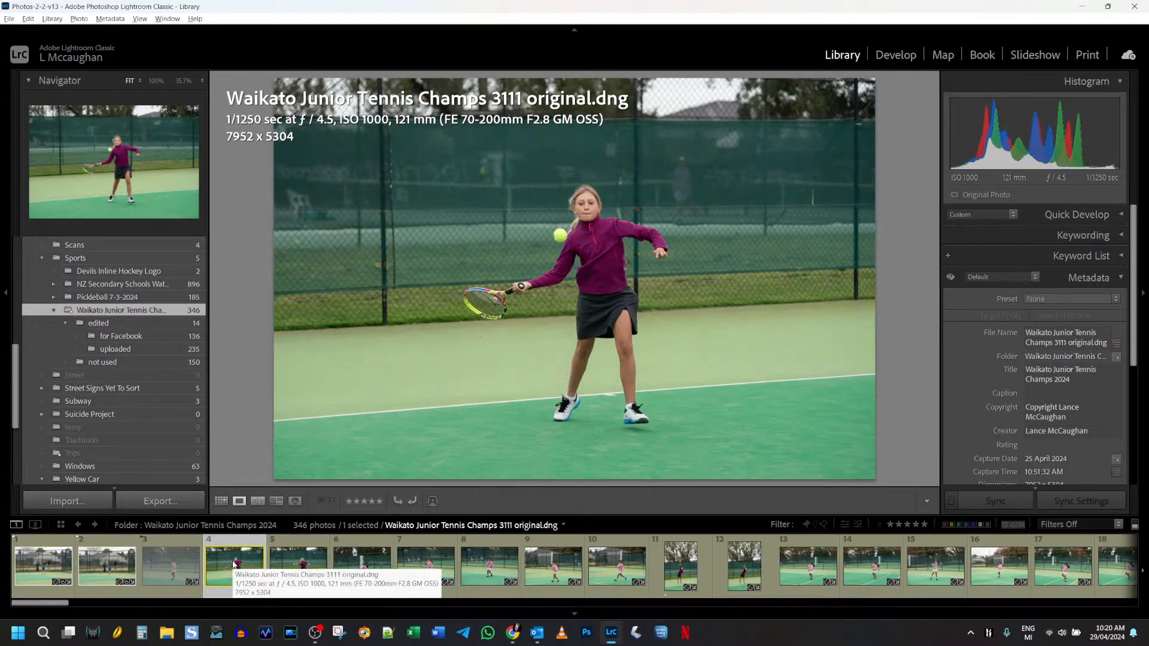
click(294, 563)
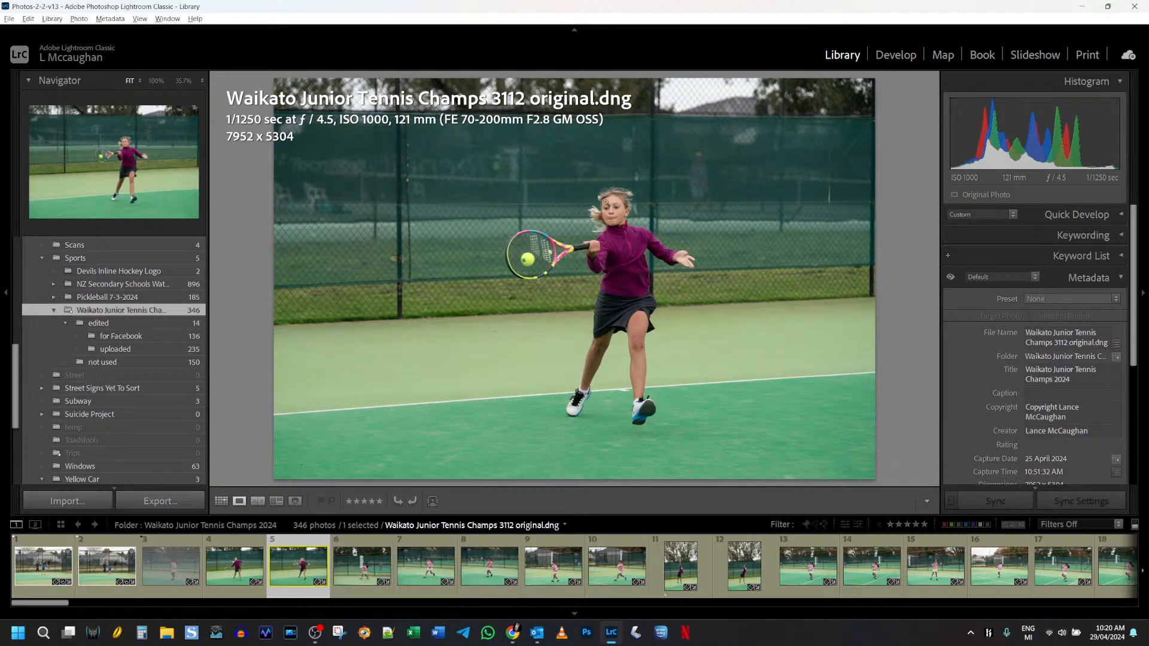
click(622, 210)
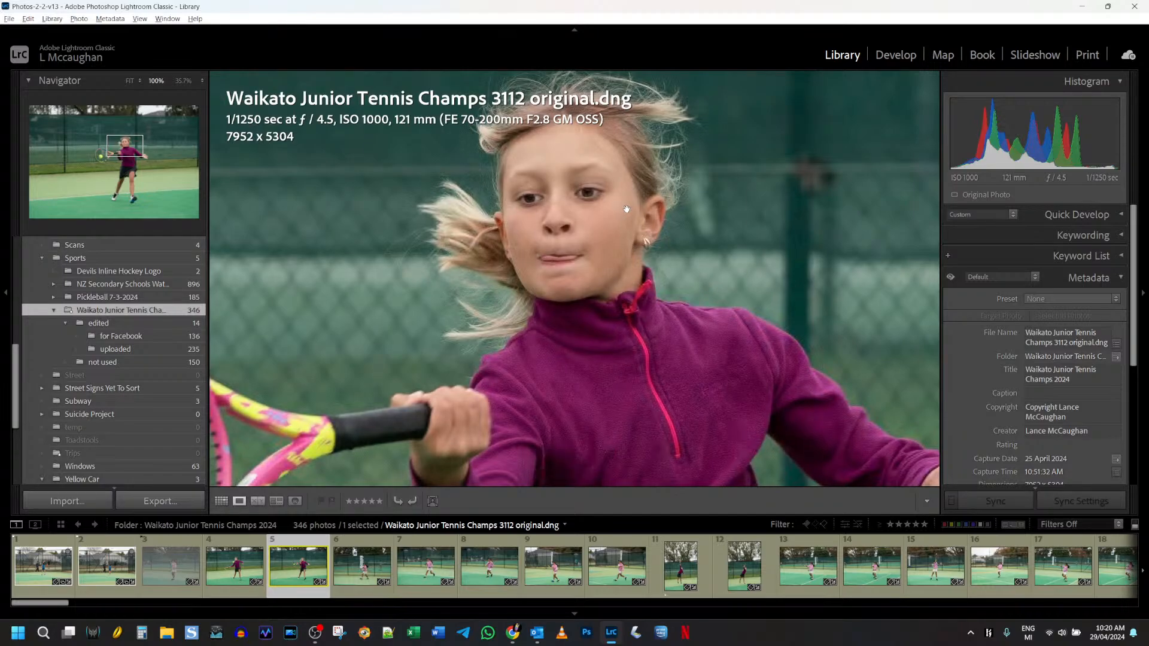
click(620, 298)
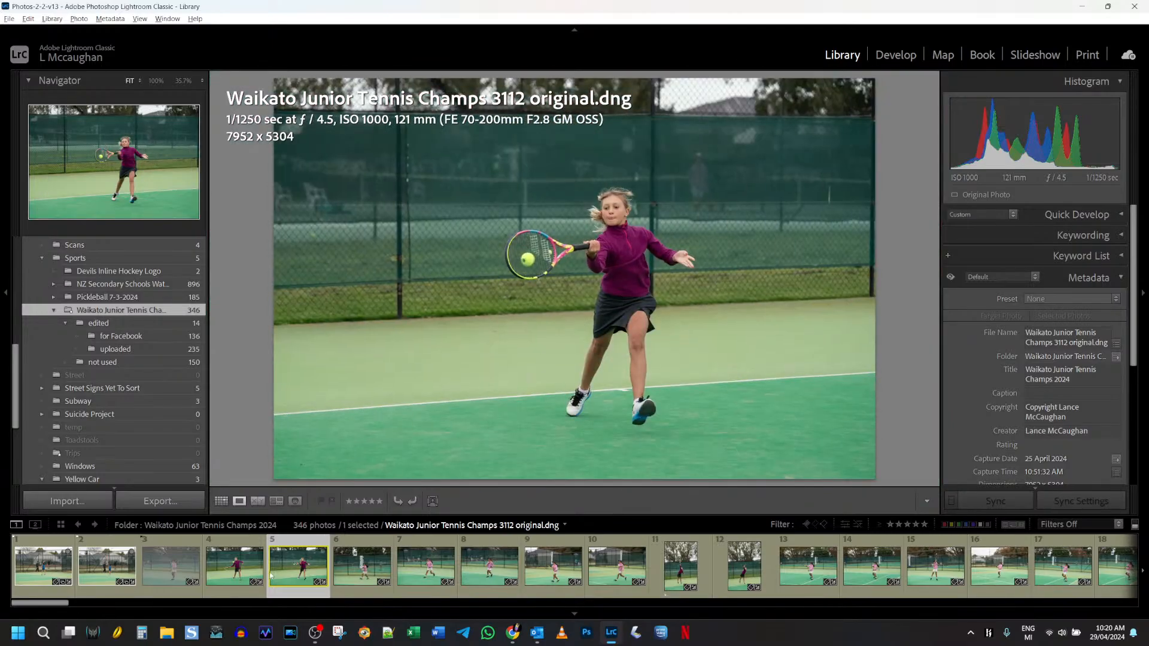
click(224, 573)
key(x)
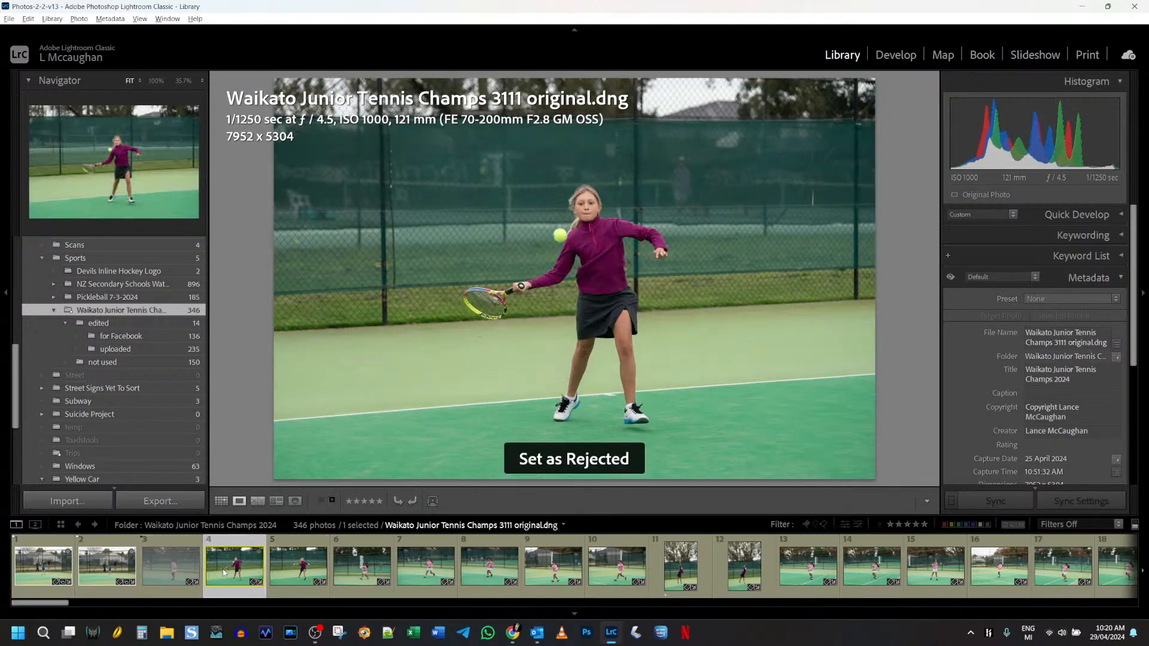
Add photo 3112 to the target collection, flag it as a pick and move it to third place, ahead of the rejected photos
click(306, 568)
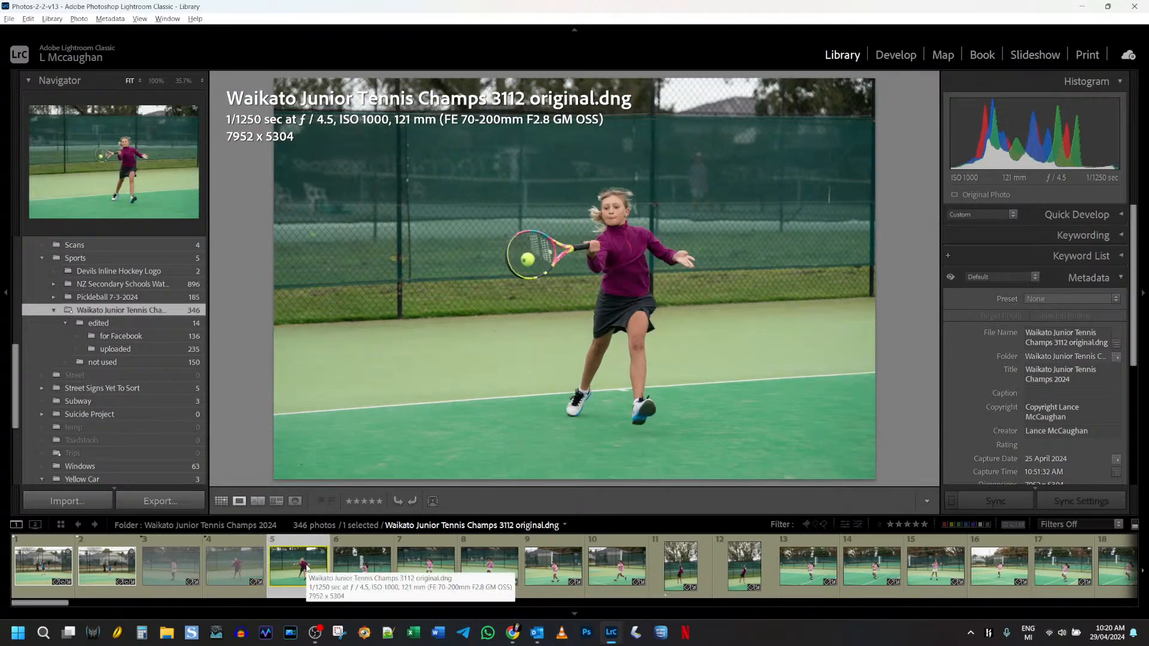
key(b)
key(p)
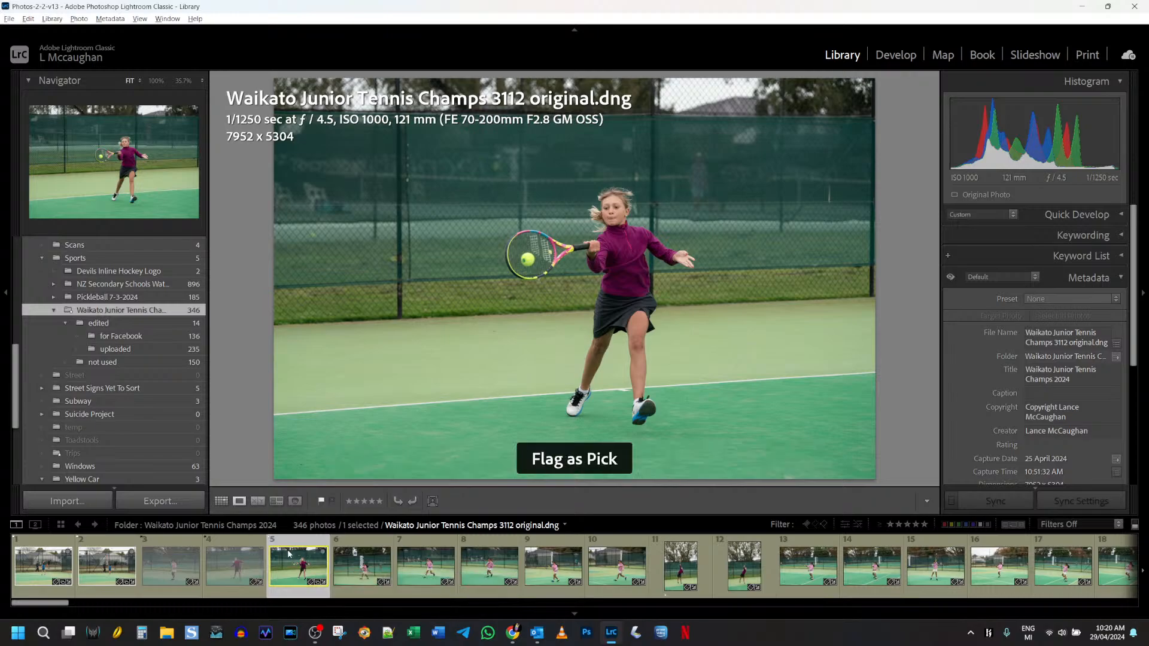
click(164, 566)
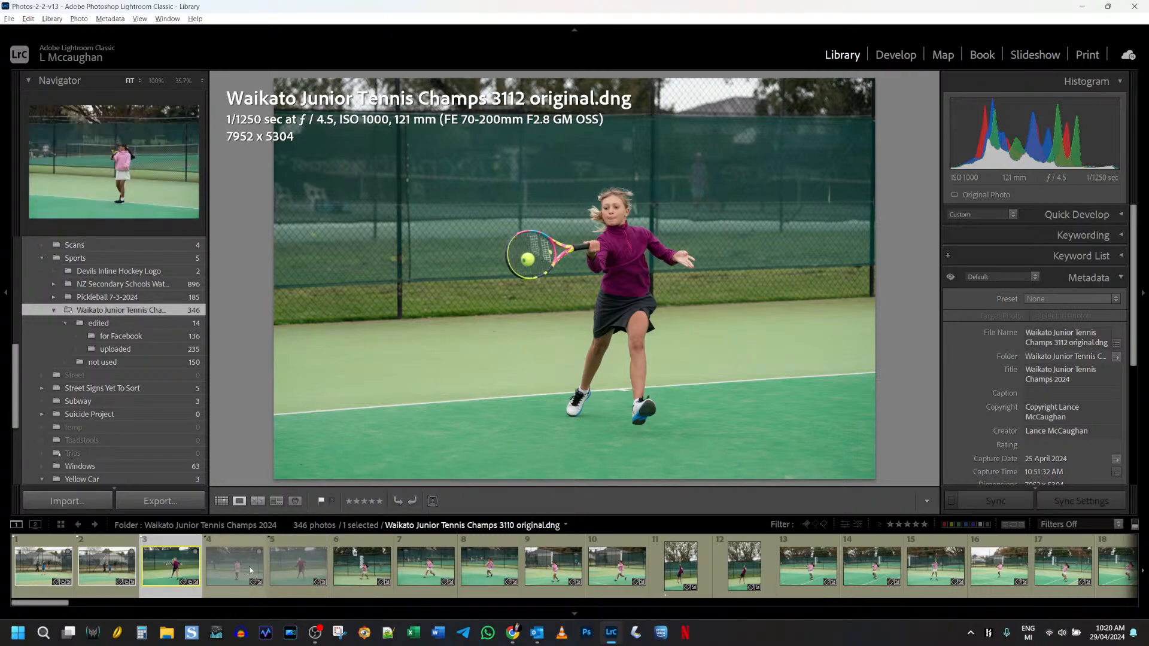
View photos 3113 and 3114 in turn and set 3114 as rejected
click(364, 568)
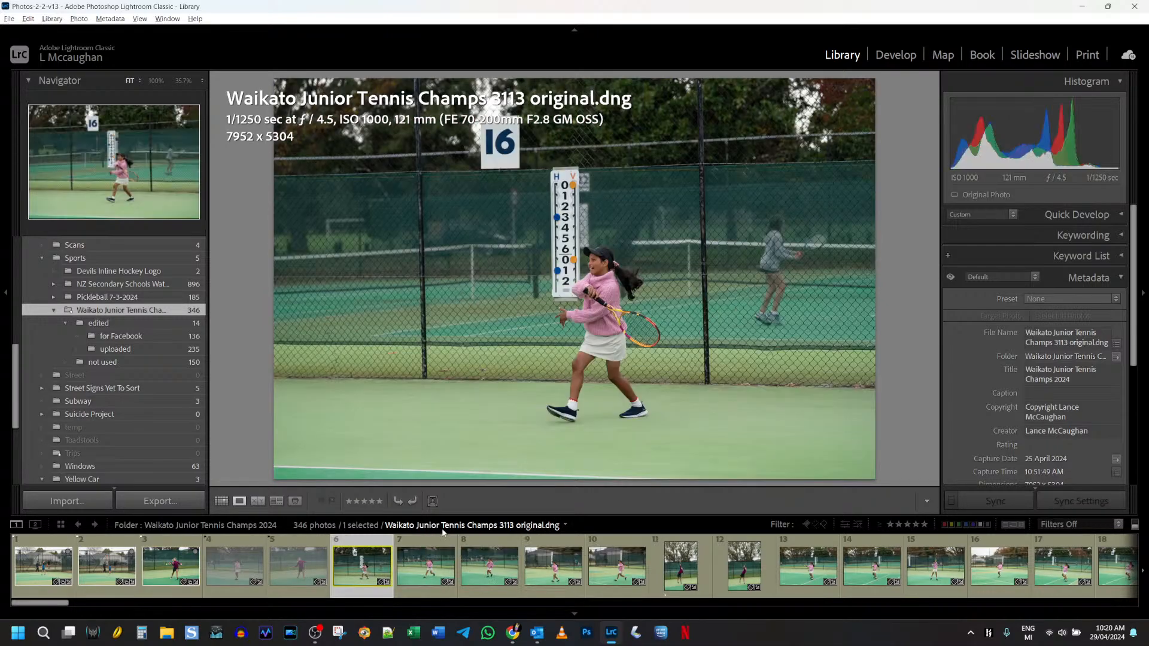
click(427, 566)
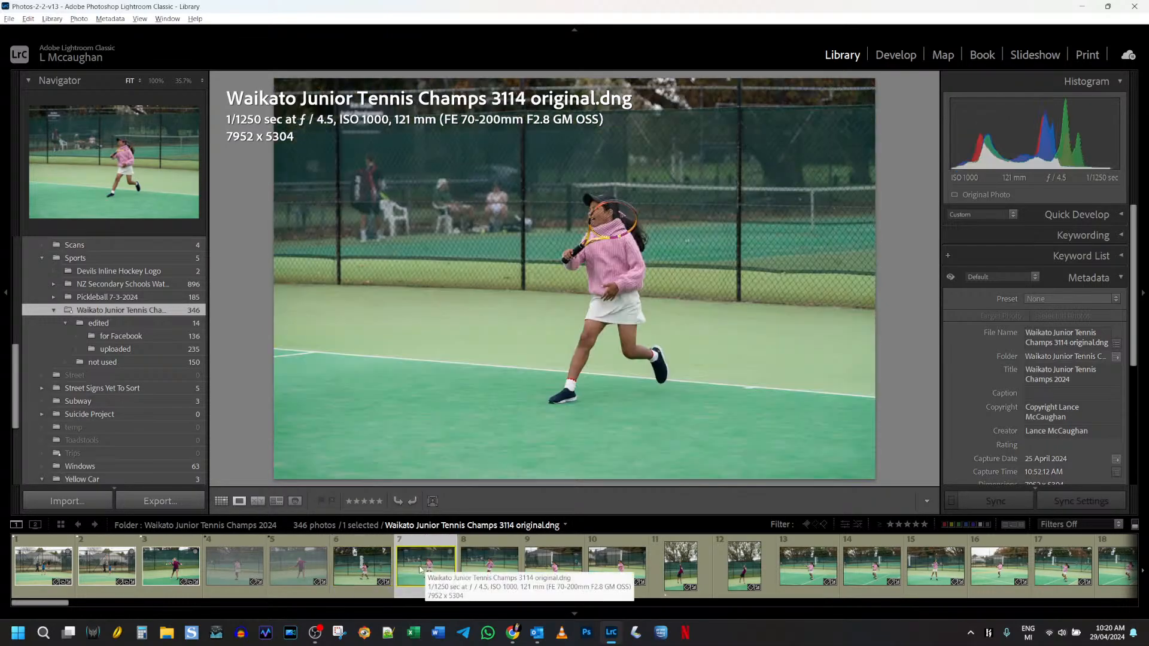
key(x)
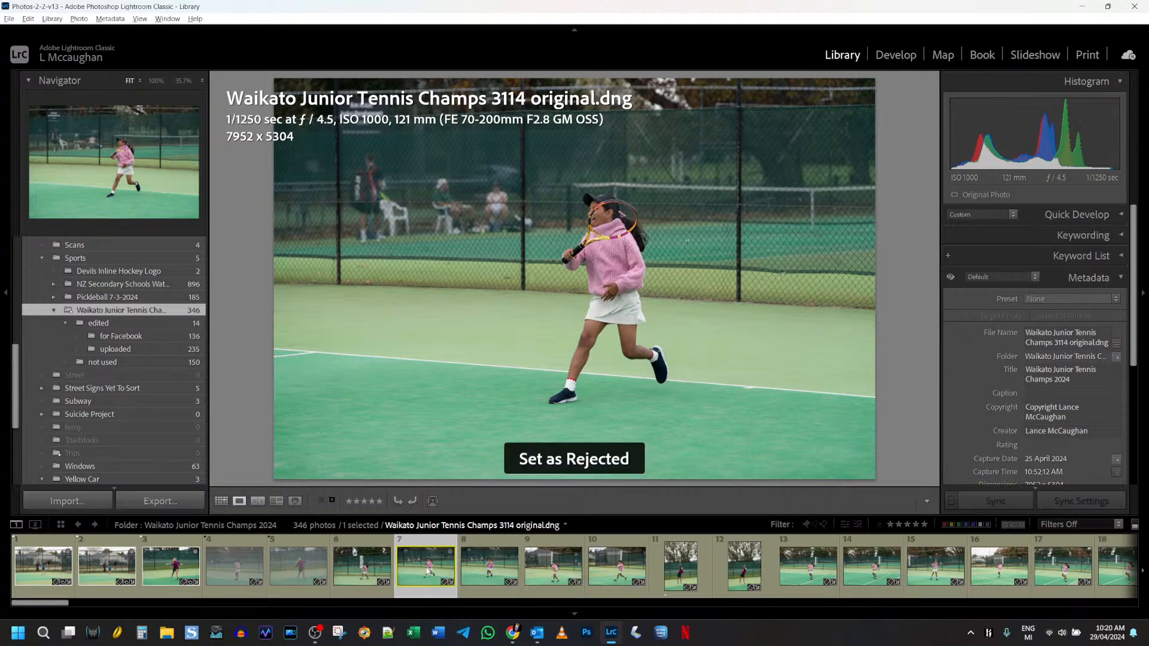
Review photos 3113, 3115, 3116 and 3117, and add 3115 and 3117 to the target collection, flagging each as a pick
click(372, 563)
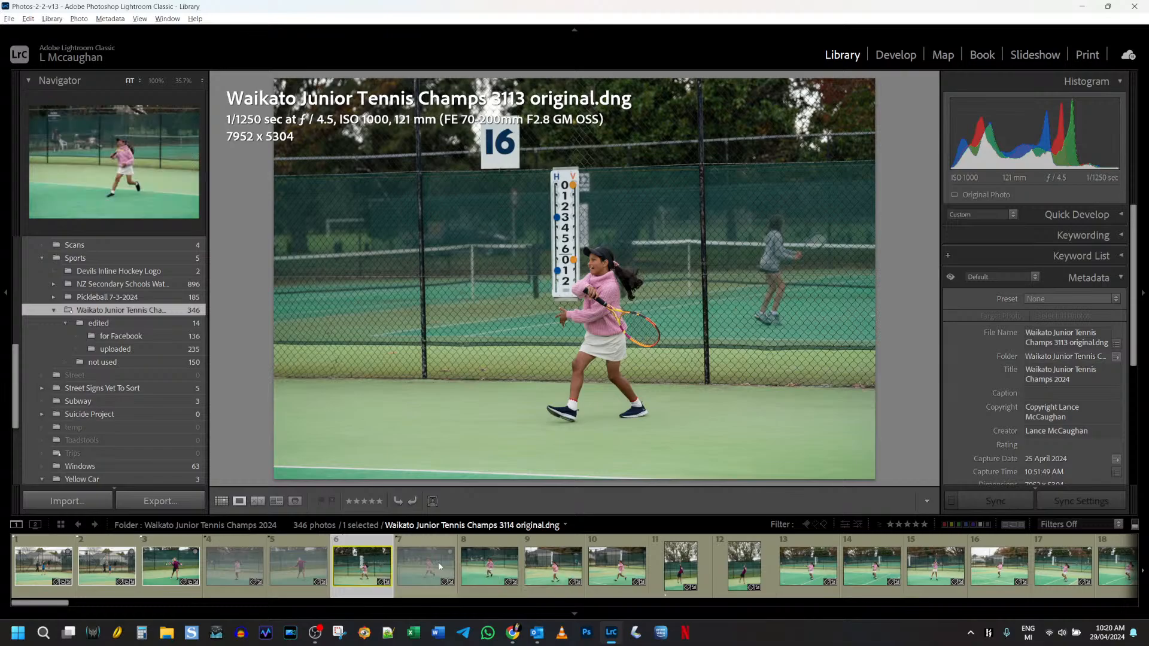
click(490, 566)
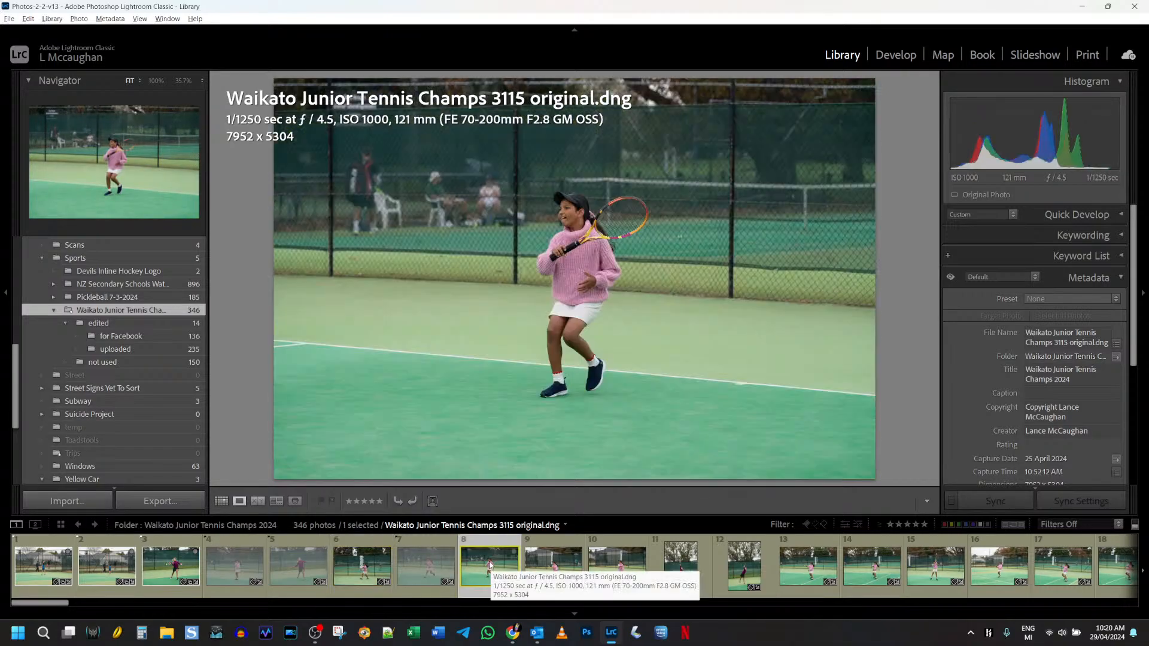
click(623, 568)
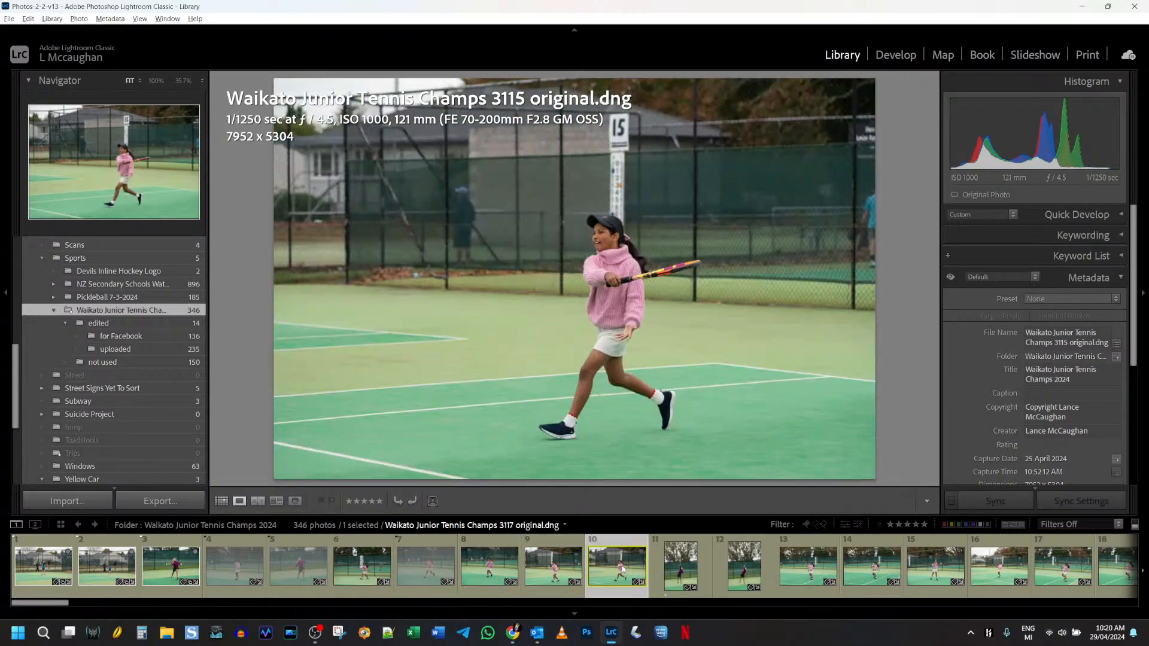
click(555, 564)
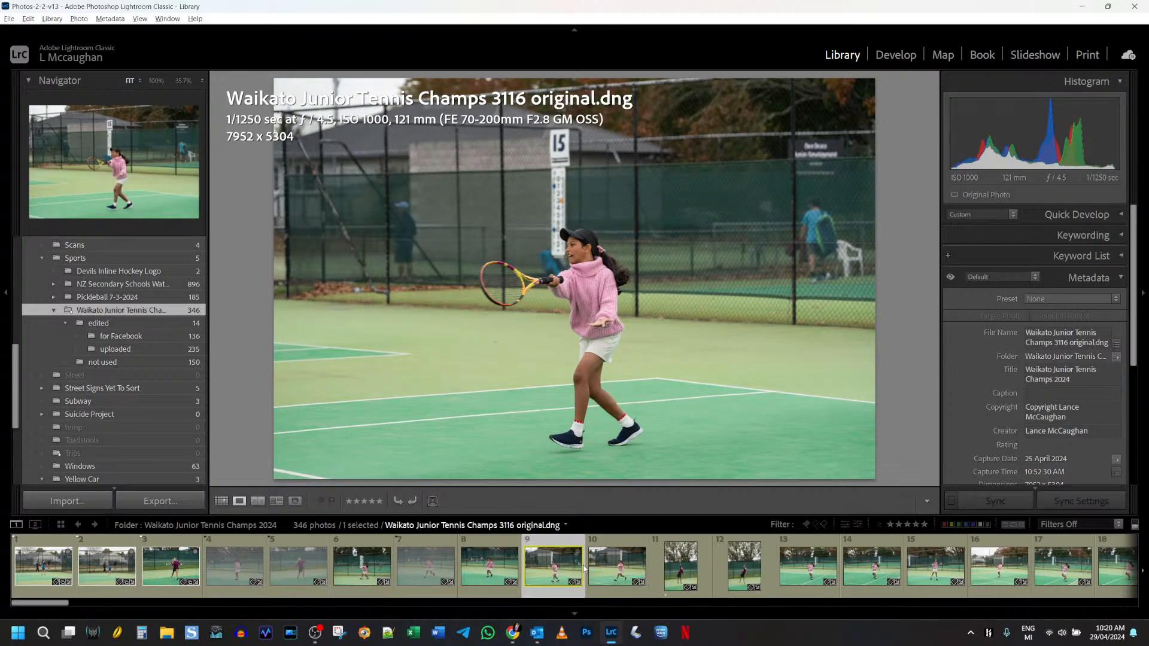
click(610, 566)
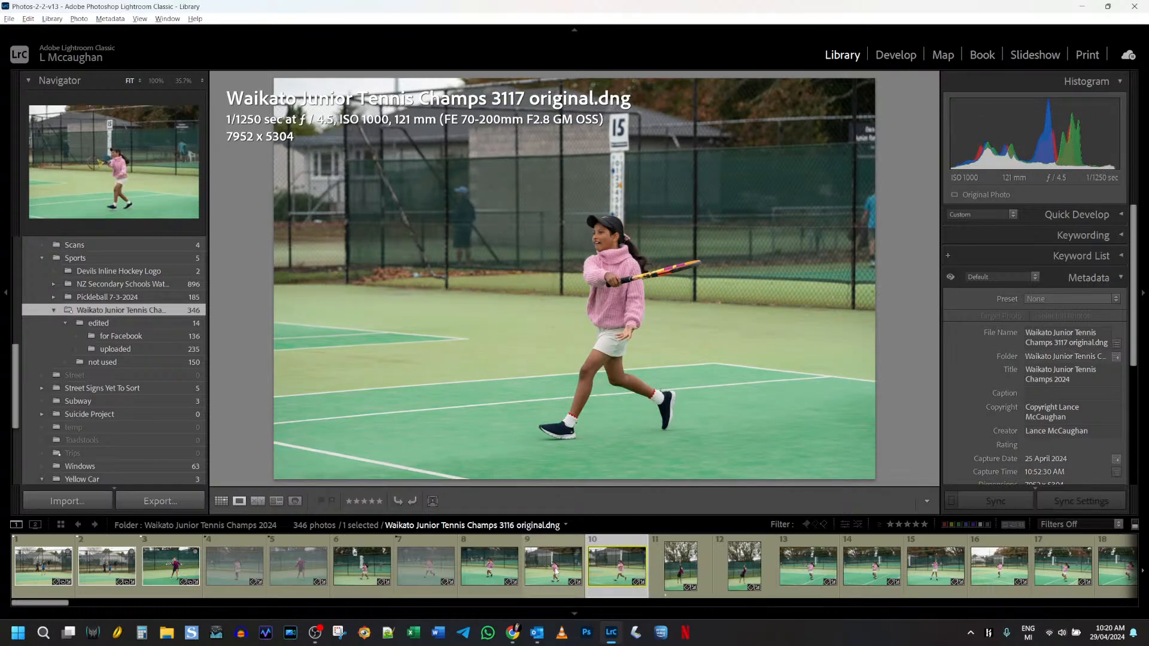
click(496, 570)
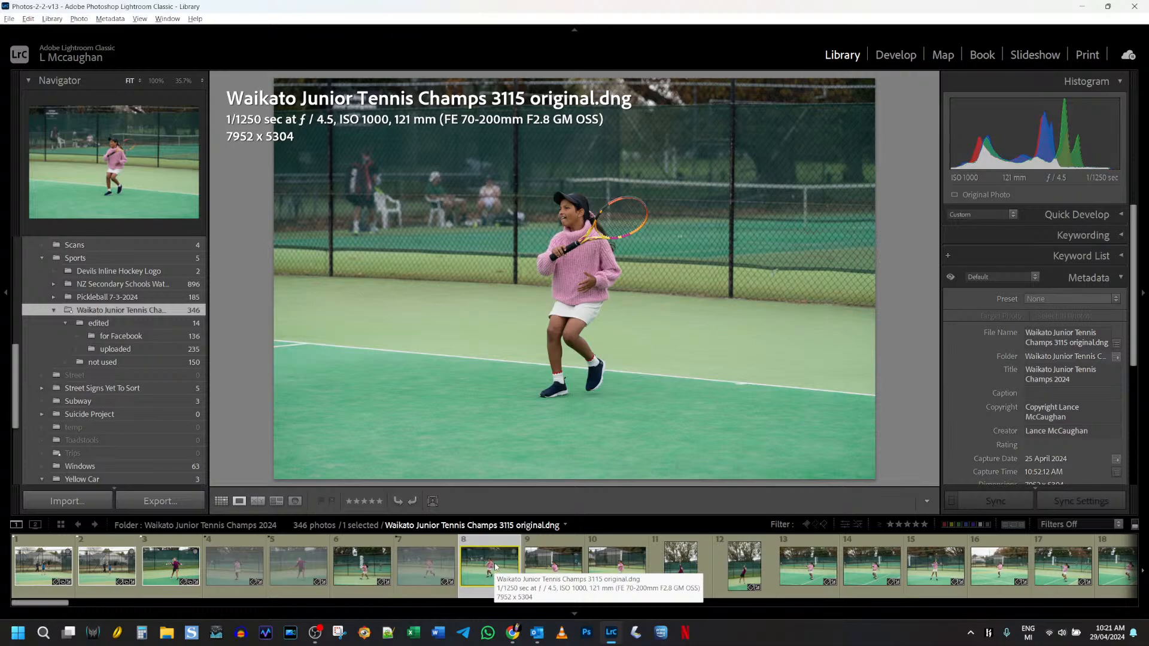
key(b)
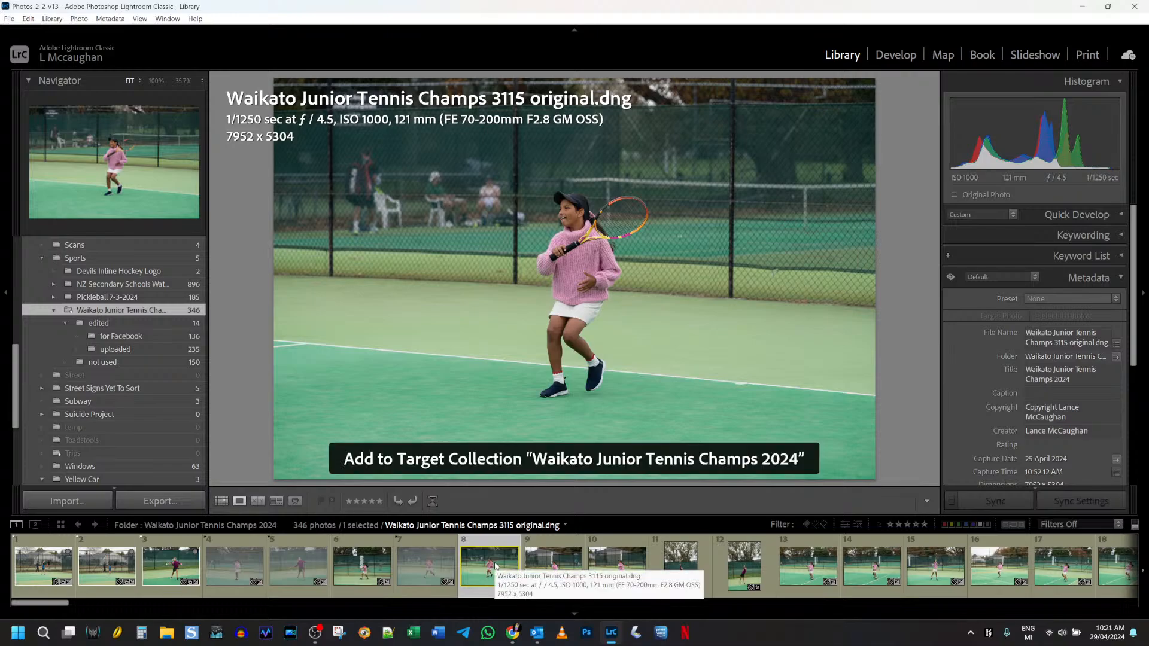
key(p)
click(611, 565)
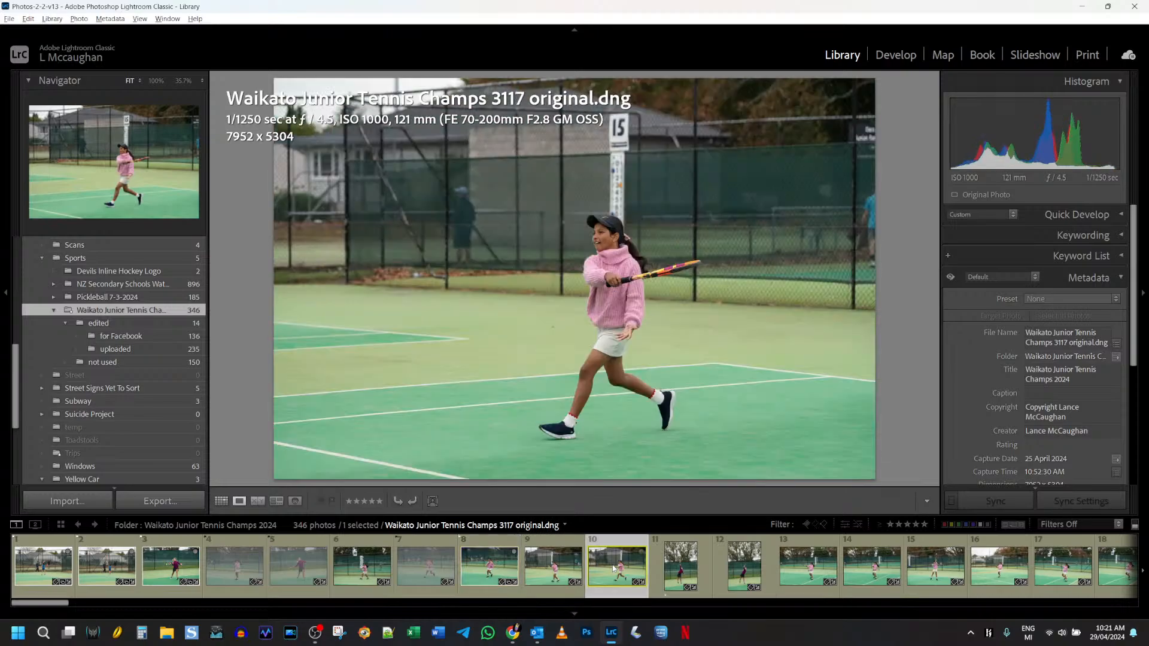
key(b)
key(p)
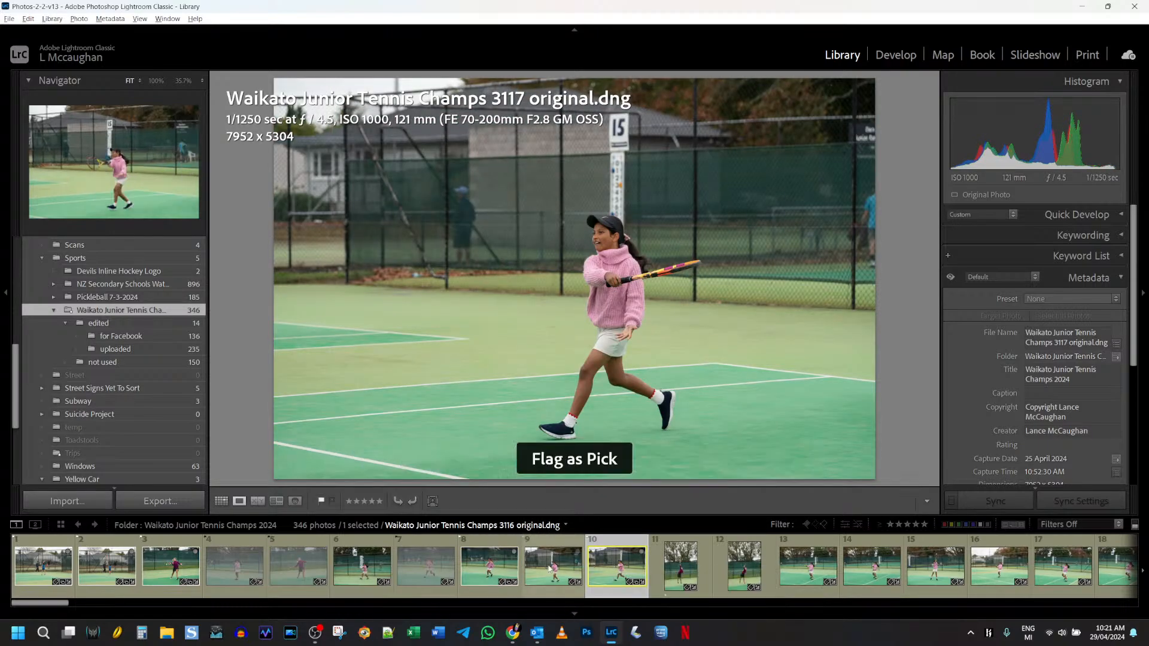
Set photos 3116 and 3113 as rejected, and move picks 3115 and 3117 ahead of the rejected photos in the sequence
click(554, 565)
key(z)
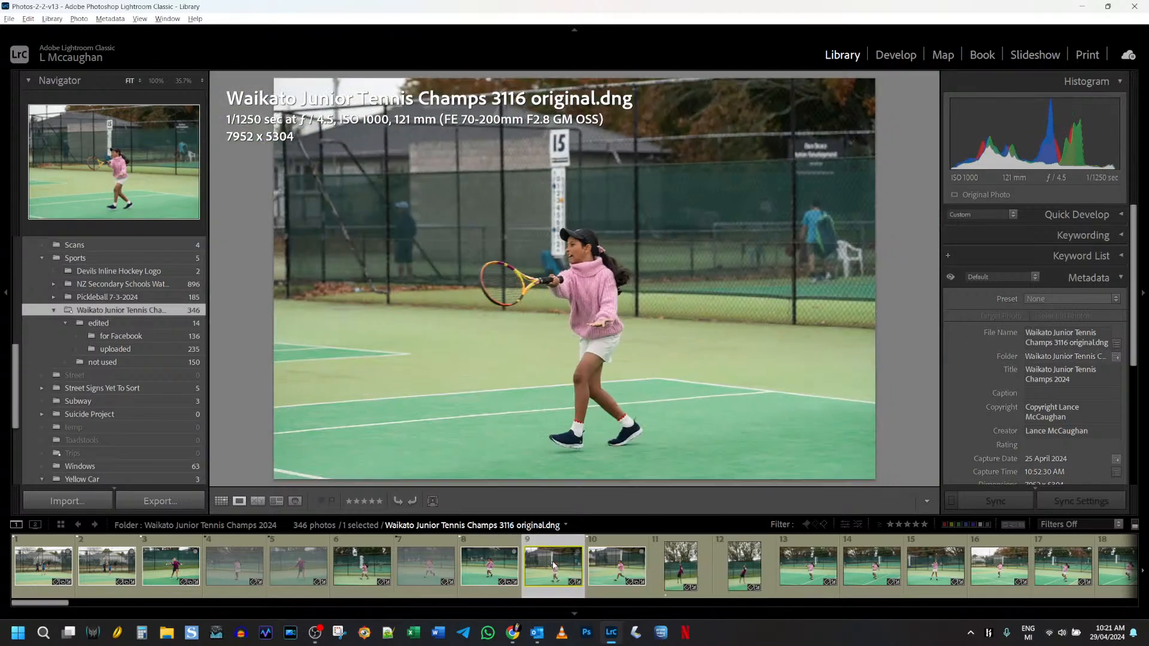
key(x)
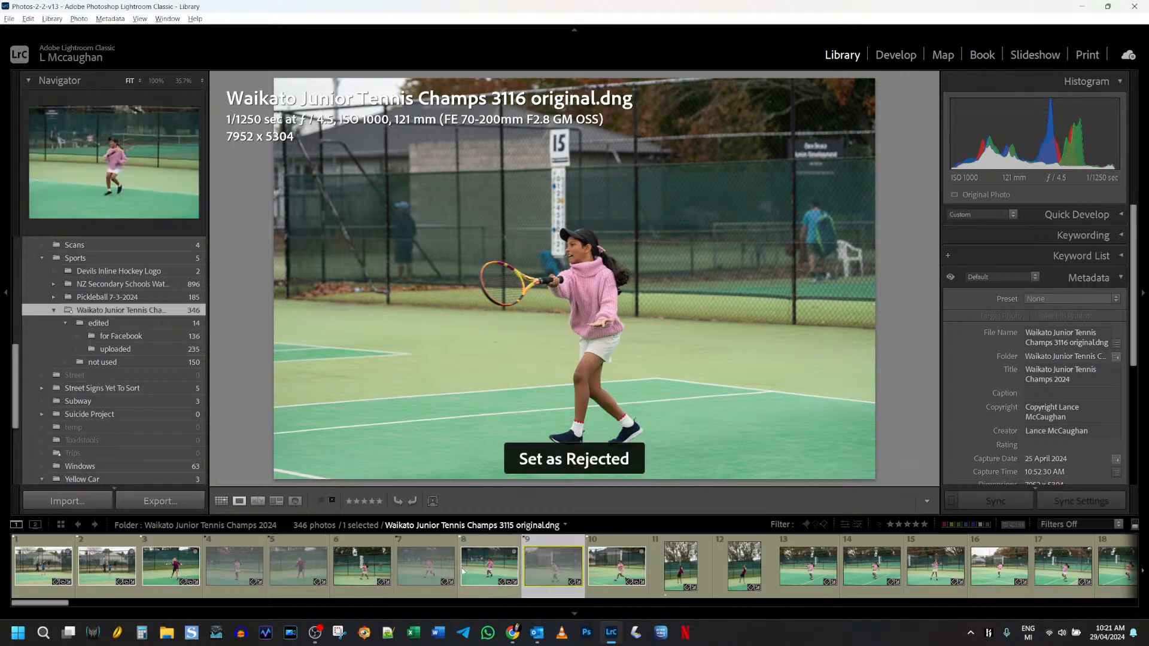
click(370, 567)
key(x)
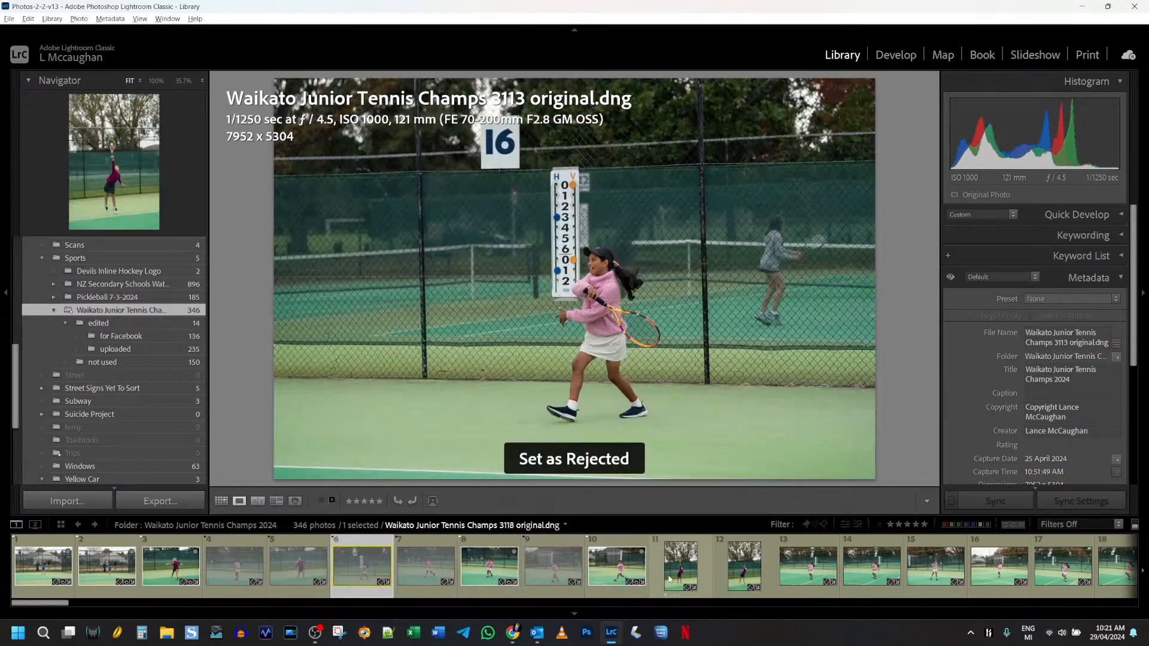
drag(491, 565, 227, 554)
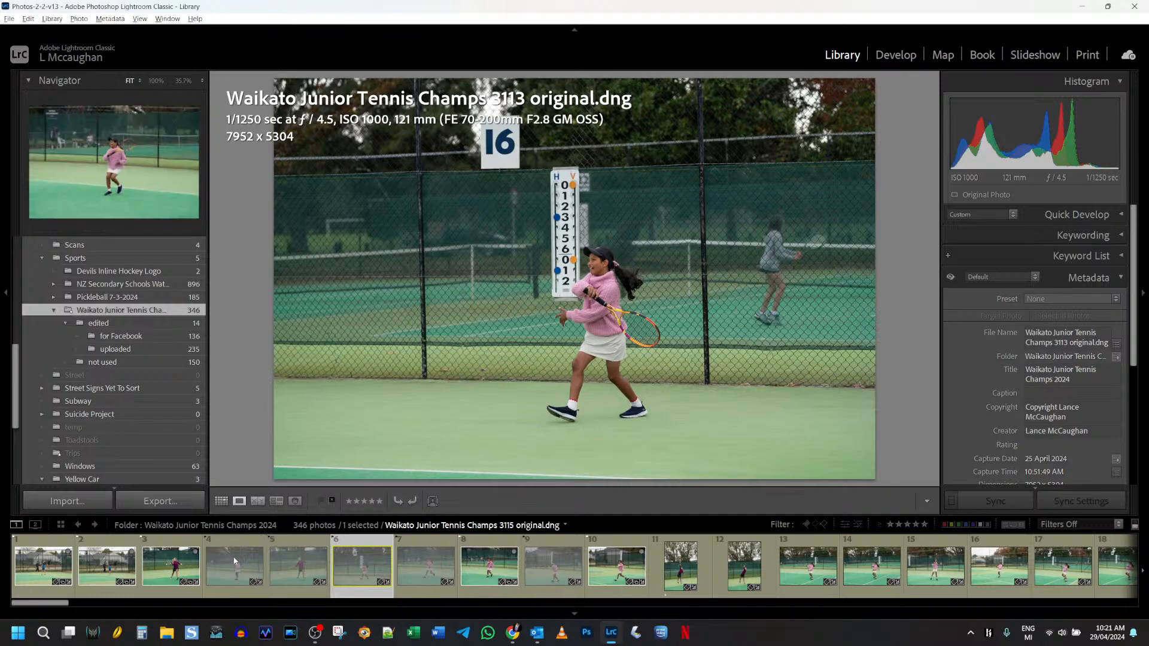
drag(601, 568, 289, 564)
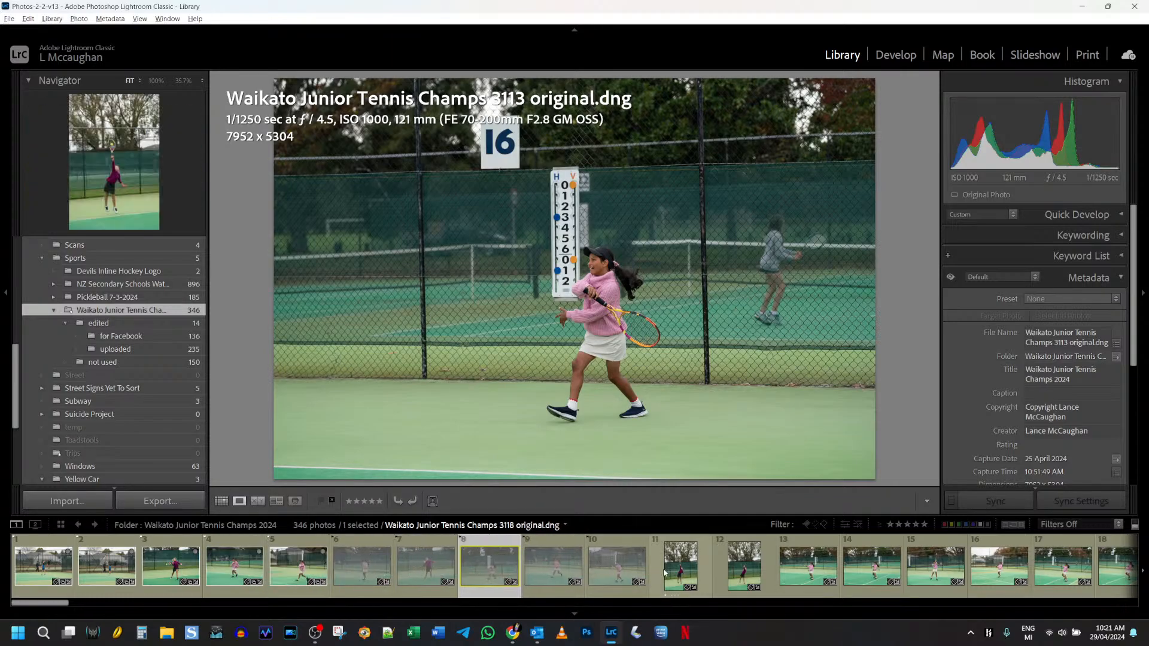
Compare the serve photos 3118 and 3119 and set 3119 as rejected
click(680, 570)
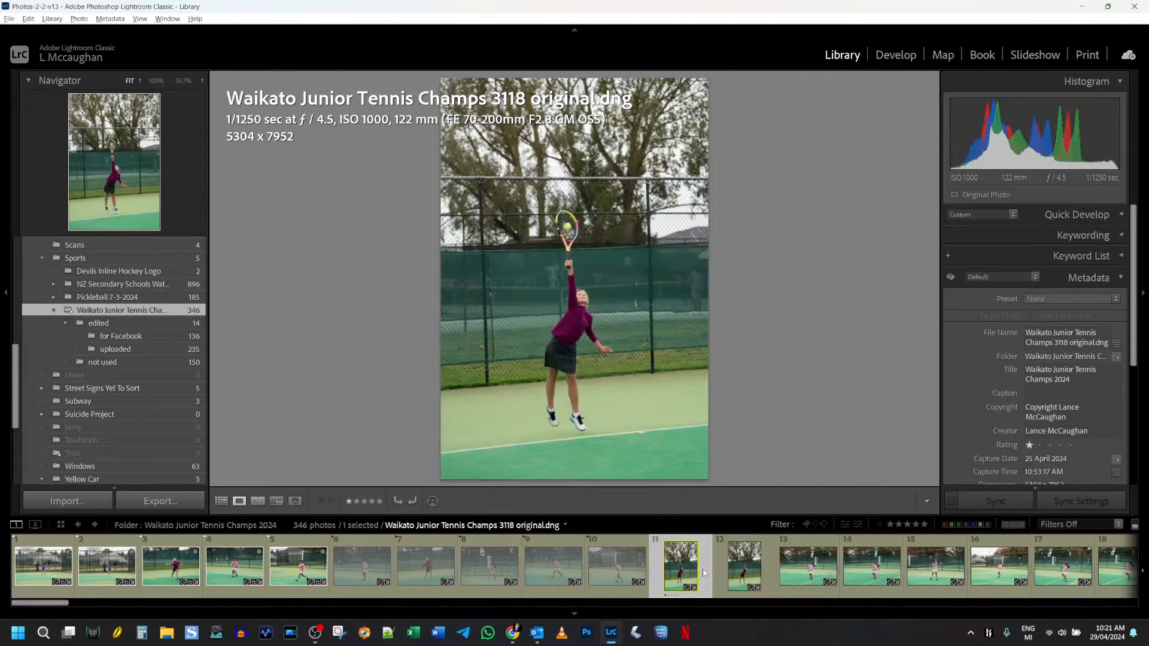
click(741, 573)
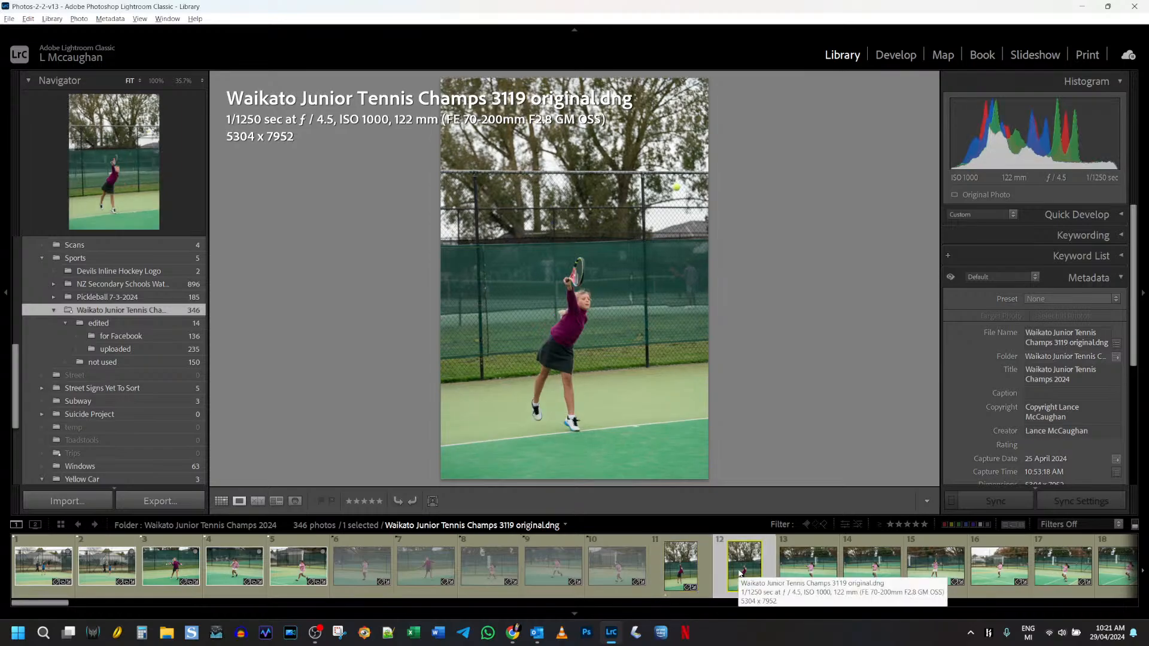
key(x)
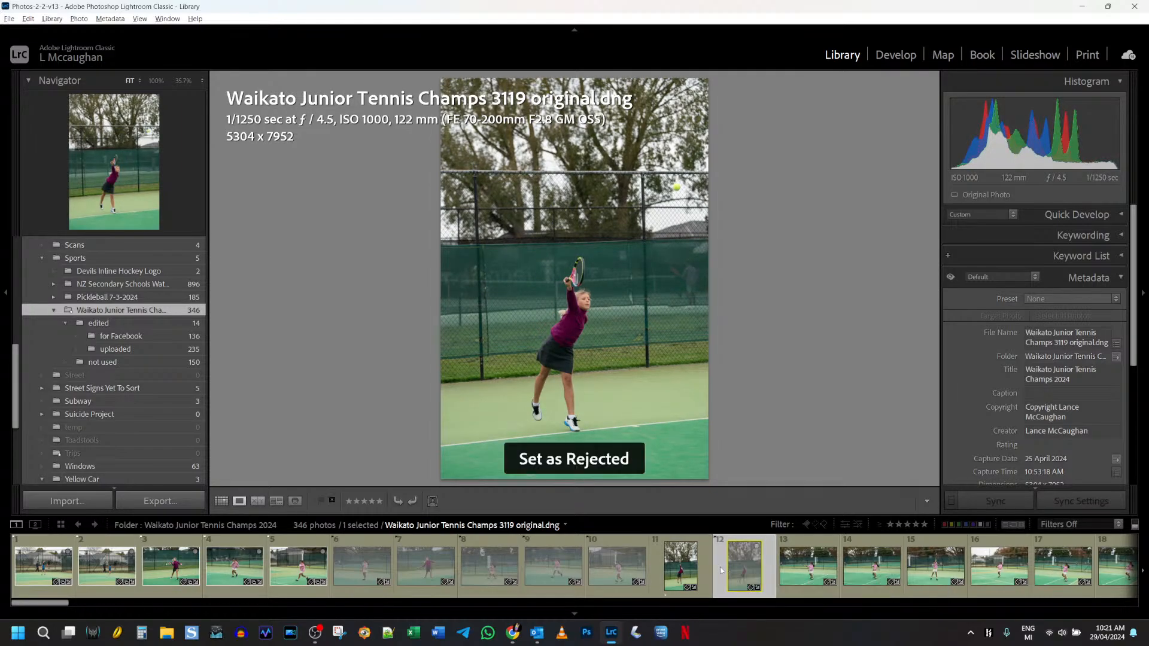
Flag serve photo 3118 as a pick, move it to sixth place ahead of the rejected photos, and open photo 3120
click(688, 569)
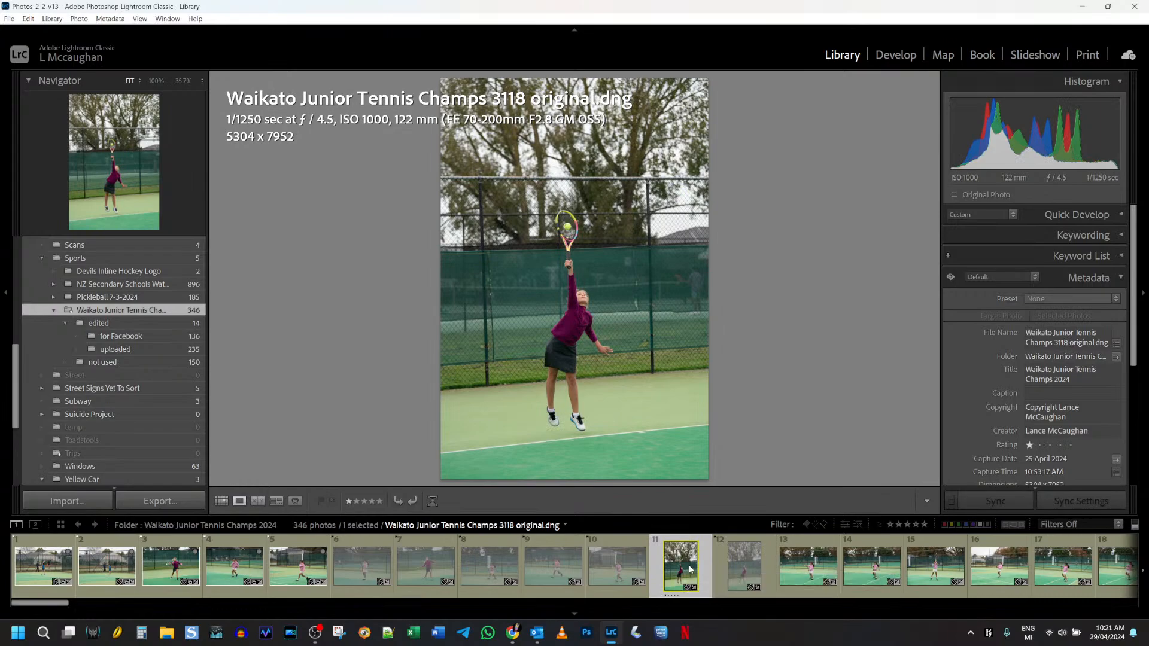
key(p)
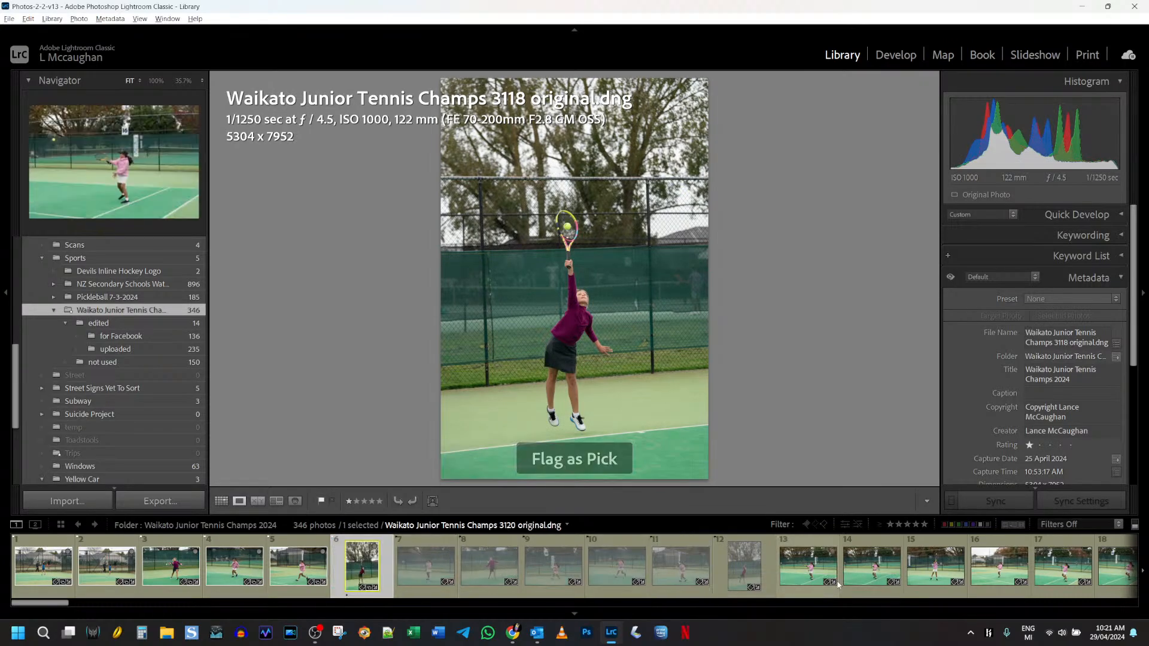
click(799, 563)
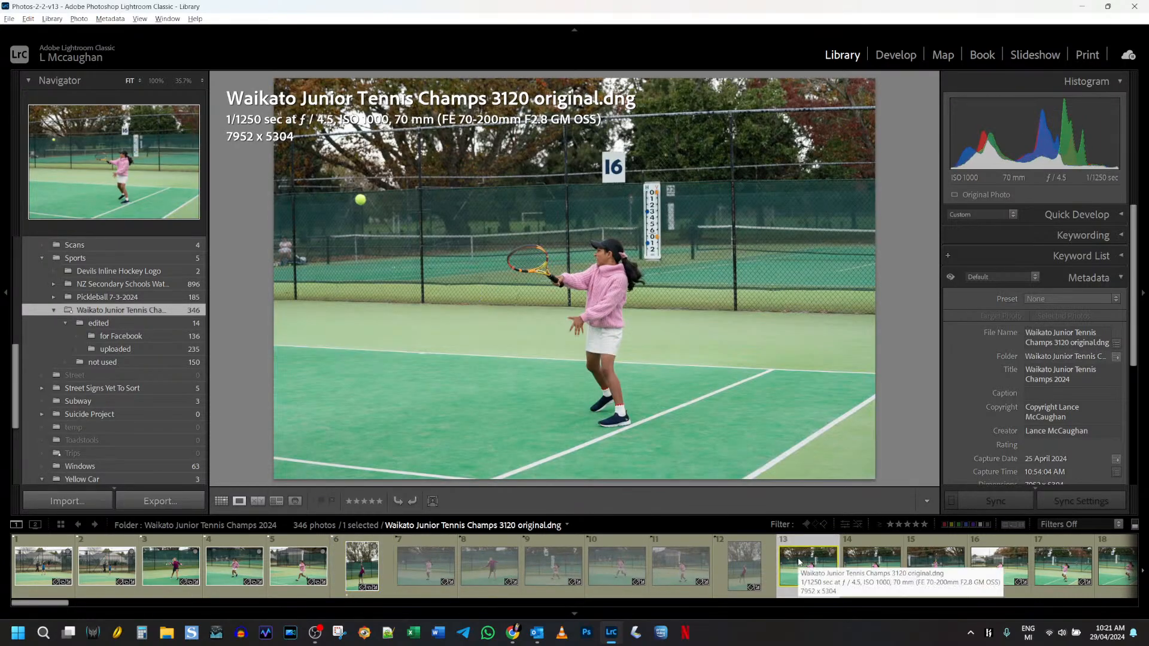
Set photo 3121 as rejected, and review photos 3122 and 3123
click(881, 569)
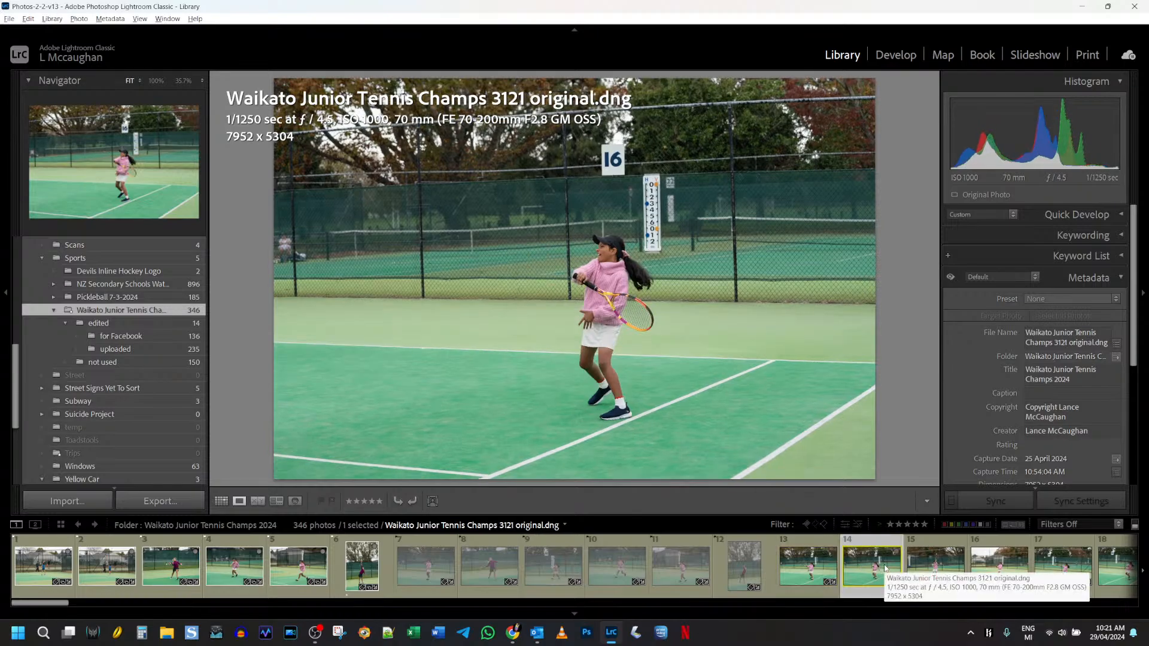
key(x)
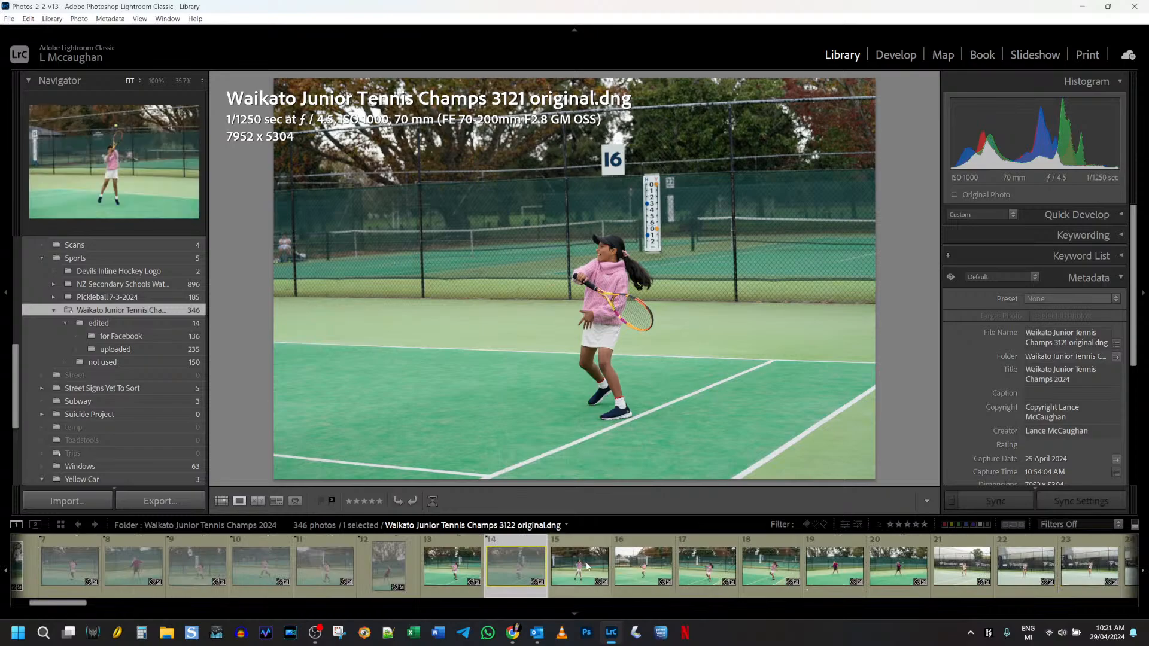
click(586, 566)
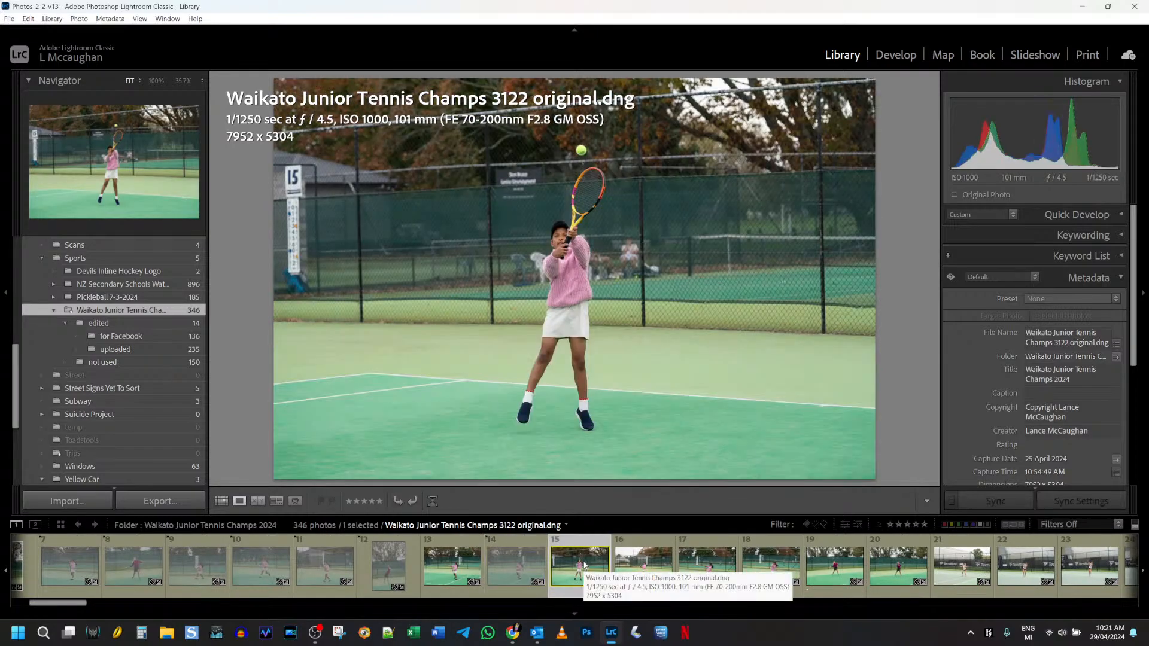
click(645, 569)
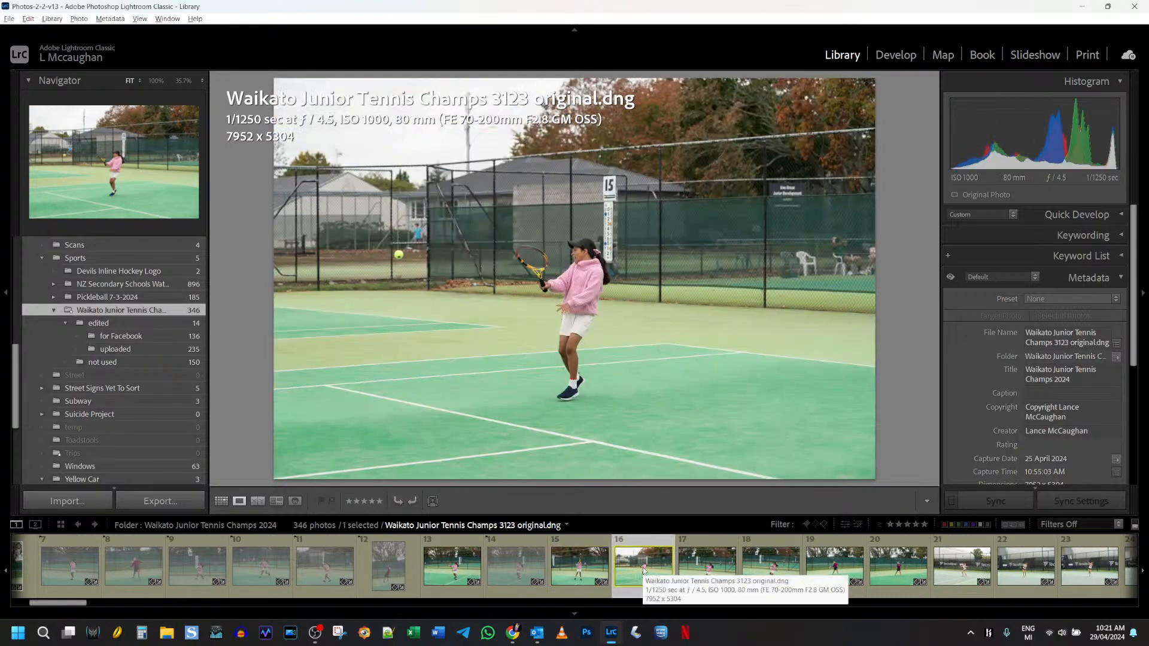
Add photo 3120 to the target collection as a pick, and move it to seventh place ahead of the rejected photos
click(448, 564)
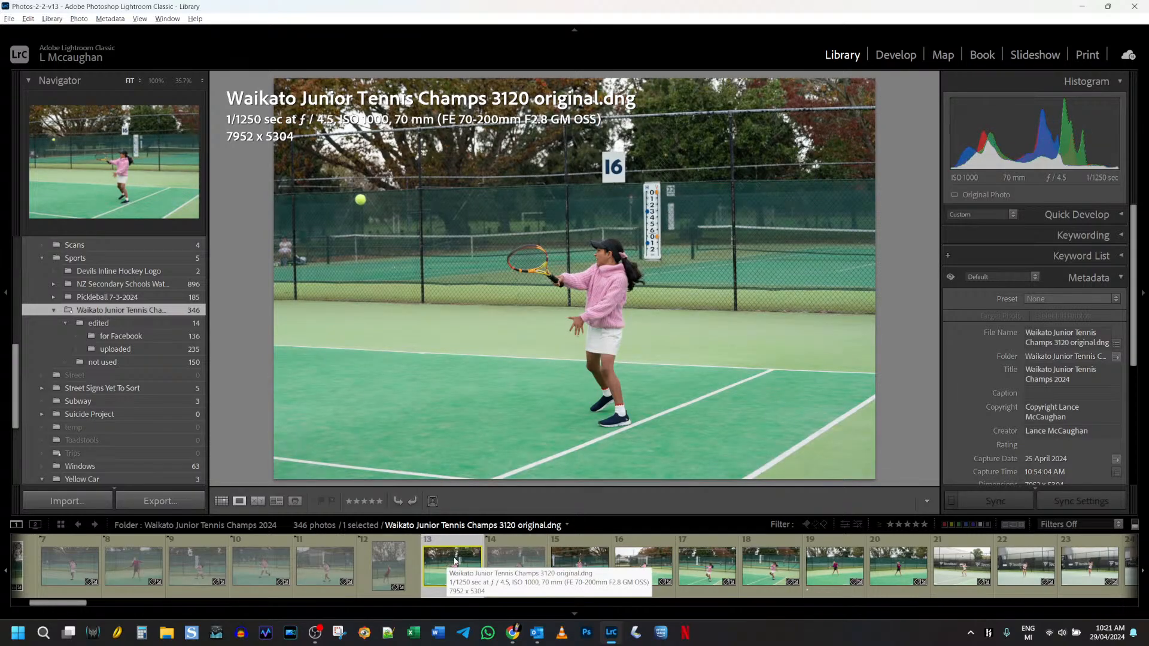
key(b)
key(p)
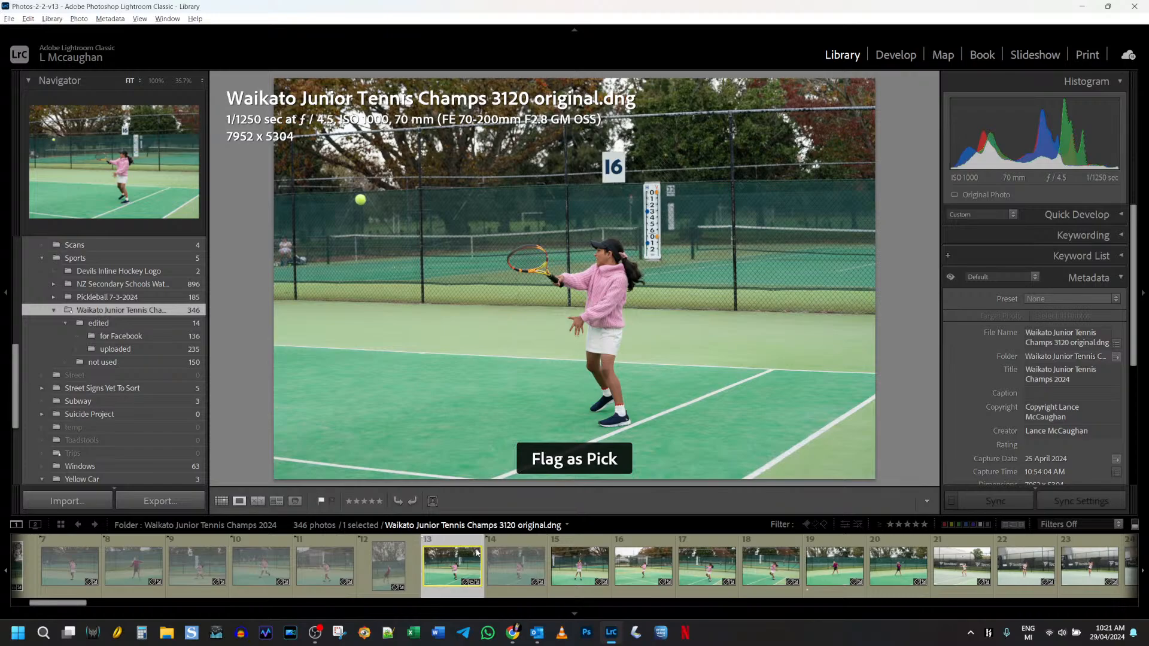
scroll(477, 554, up, 5)
drag(805, 569, 396, 561)
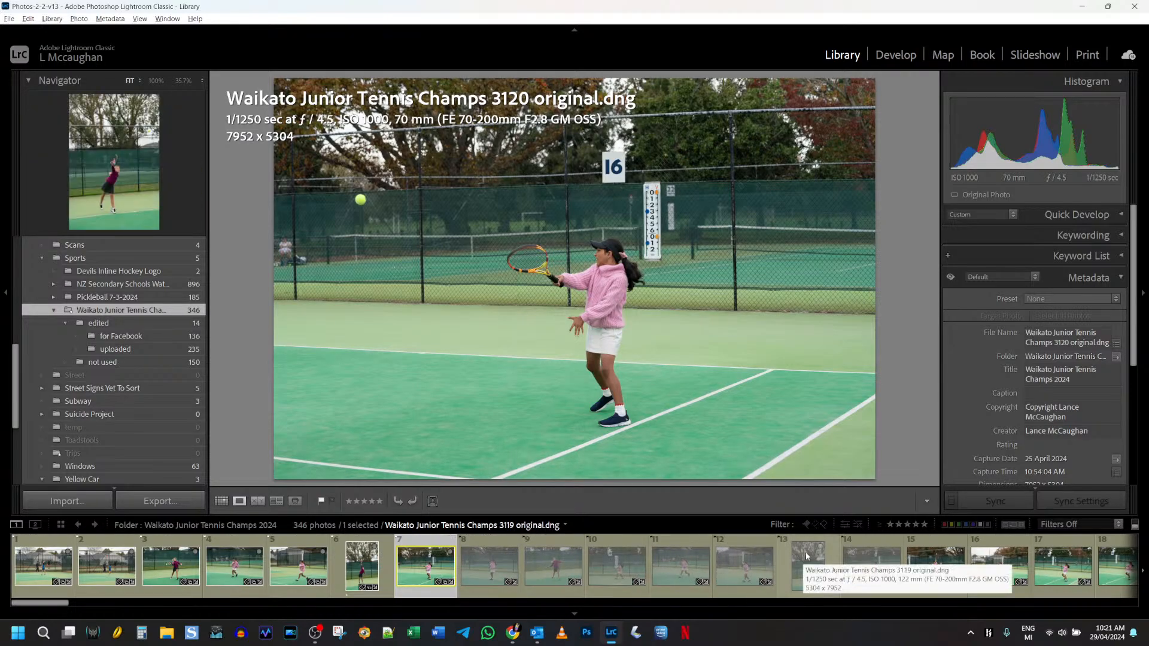
Compare the similar photos 3124 and 3125, and set 3125 as rejected
scroll(807, 560, down, 5)
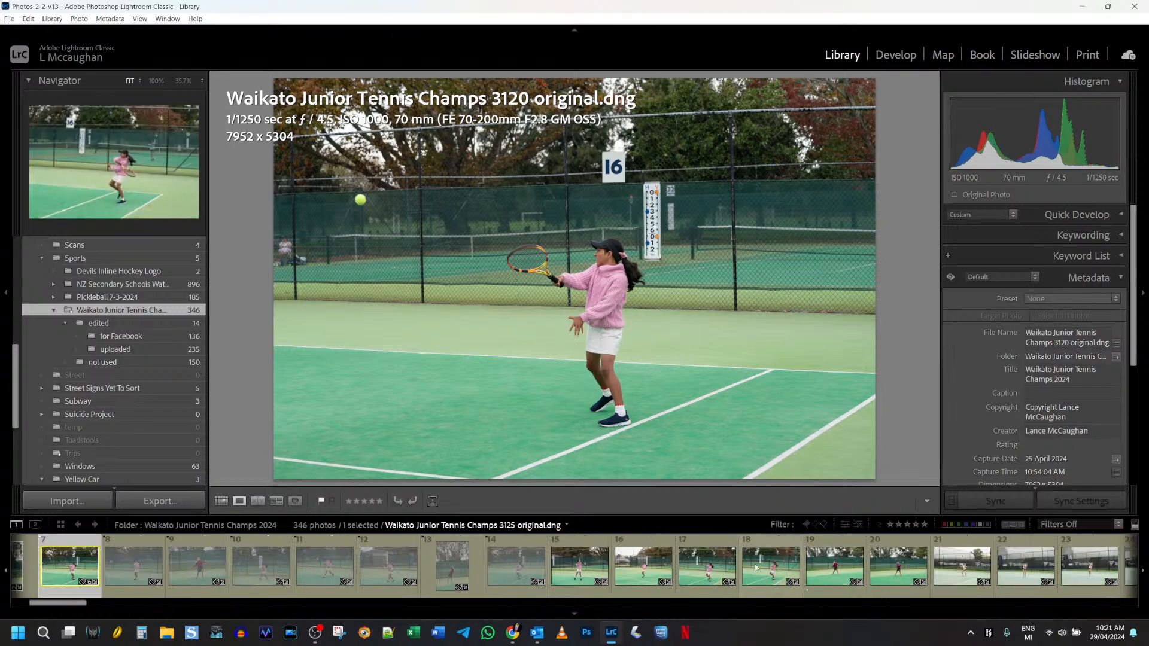
click(774, 563)
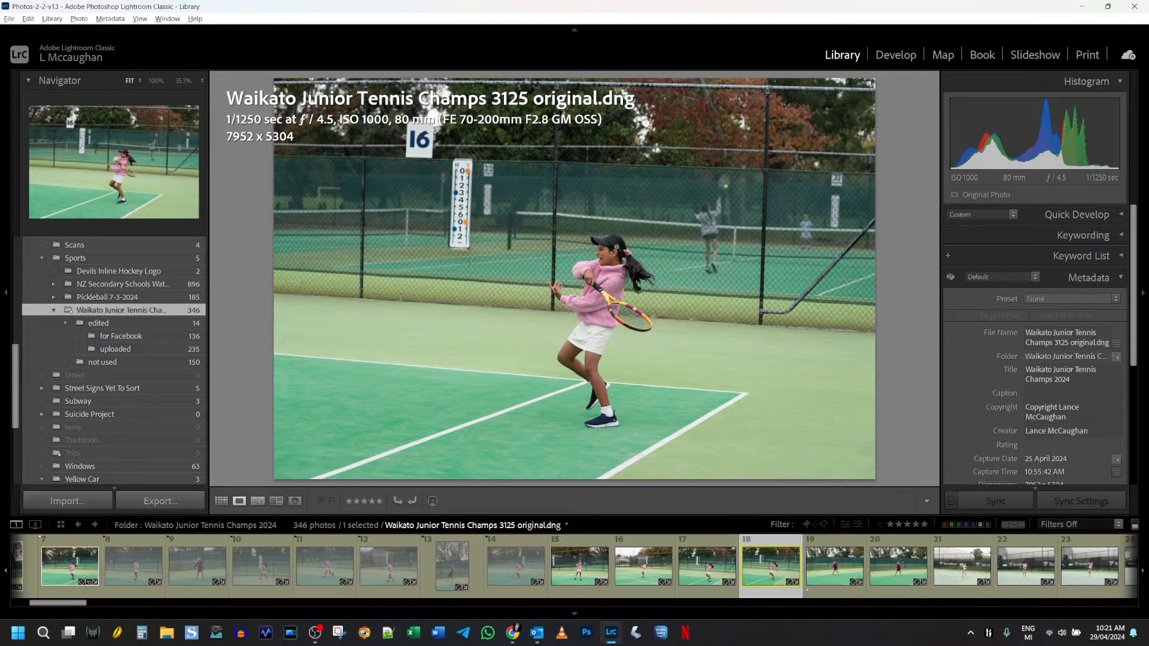
click(613, 249)
click(610, 259)
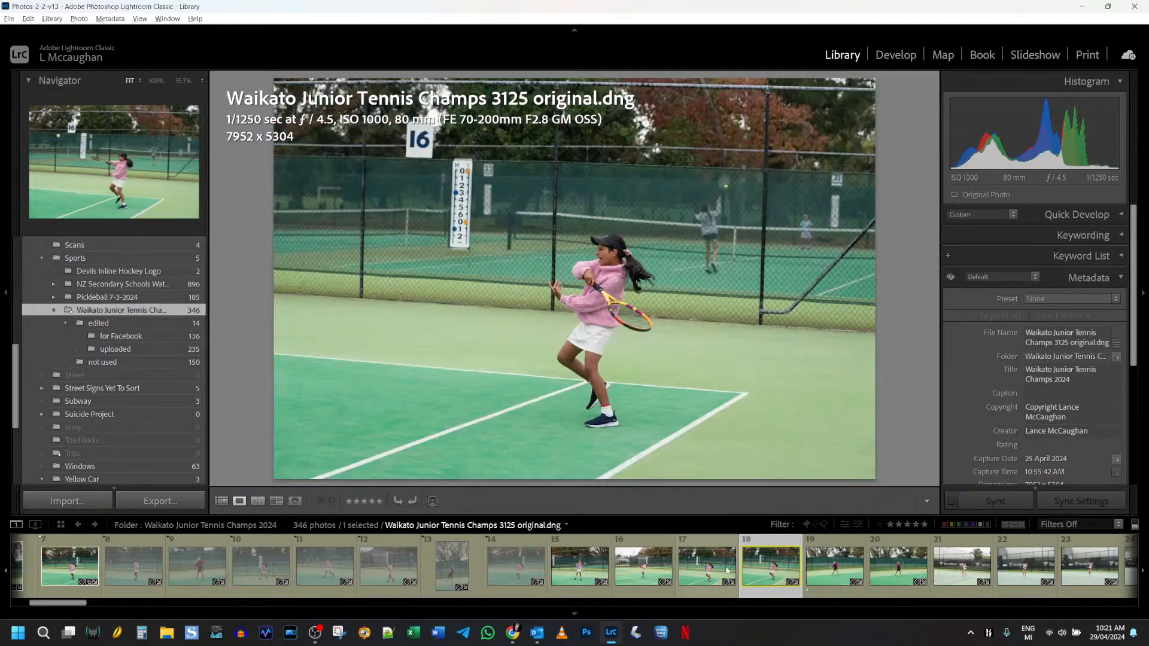
click(708, 571)
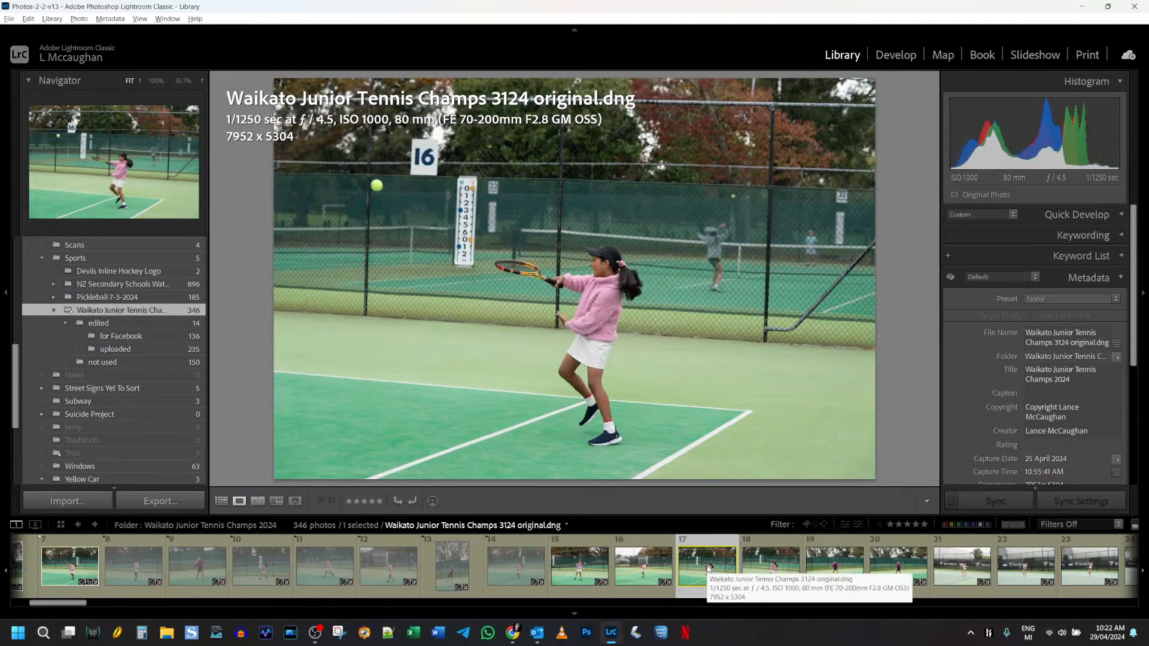
click(762, 566)
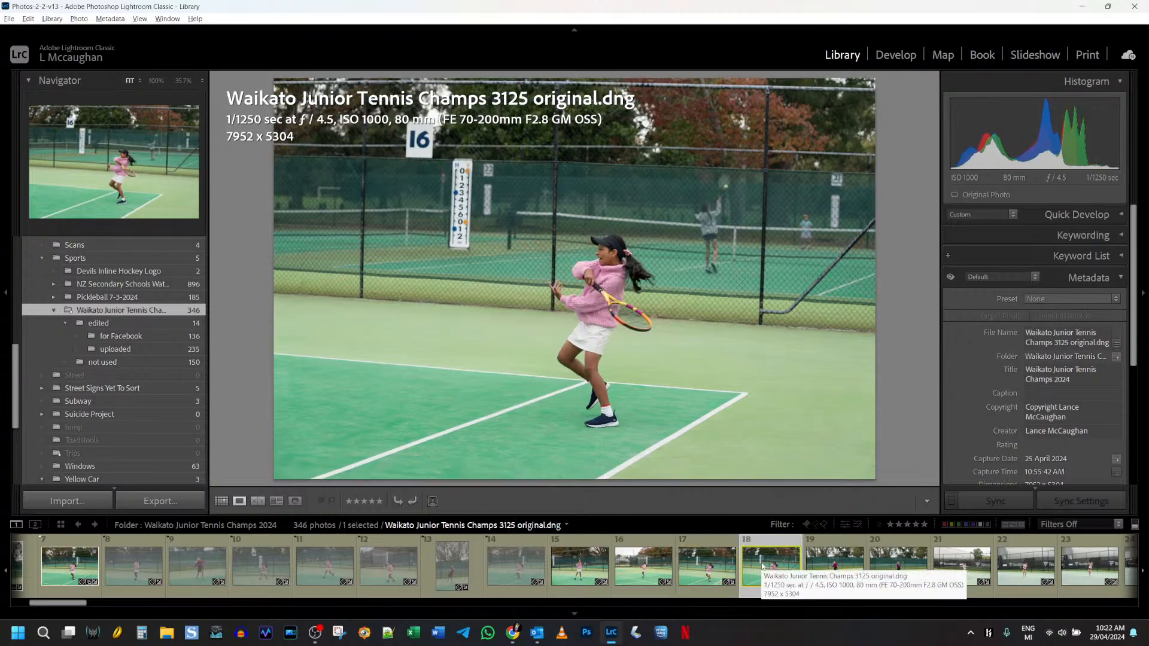
key(Left)
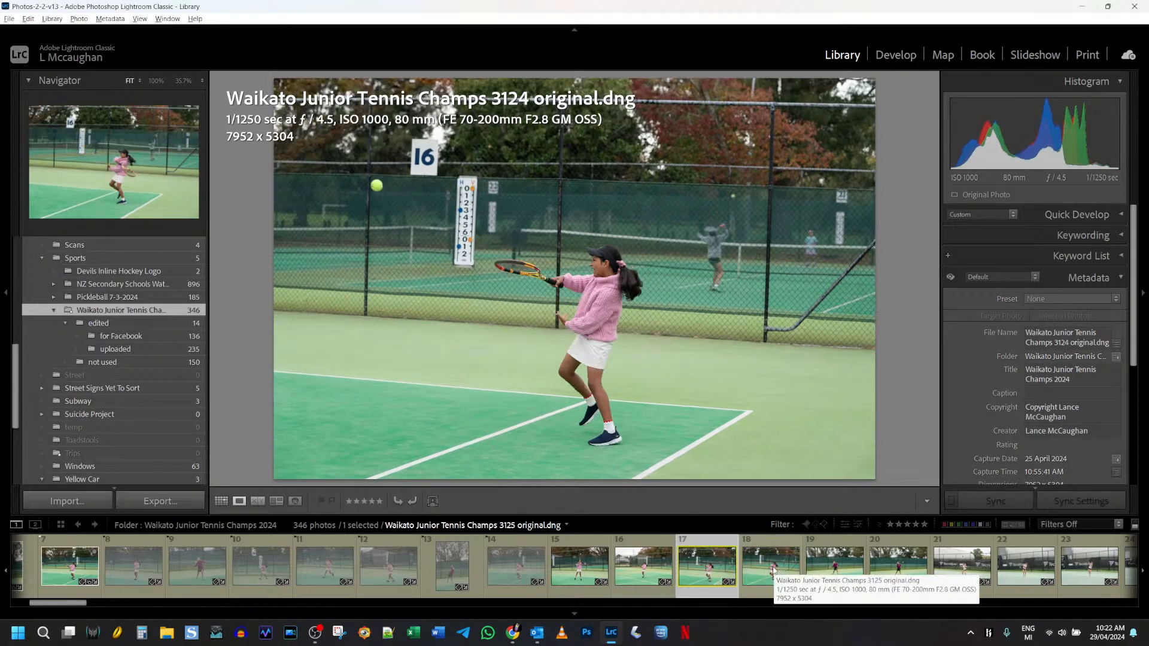
click(773, 570)
key(x)
key(Left)
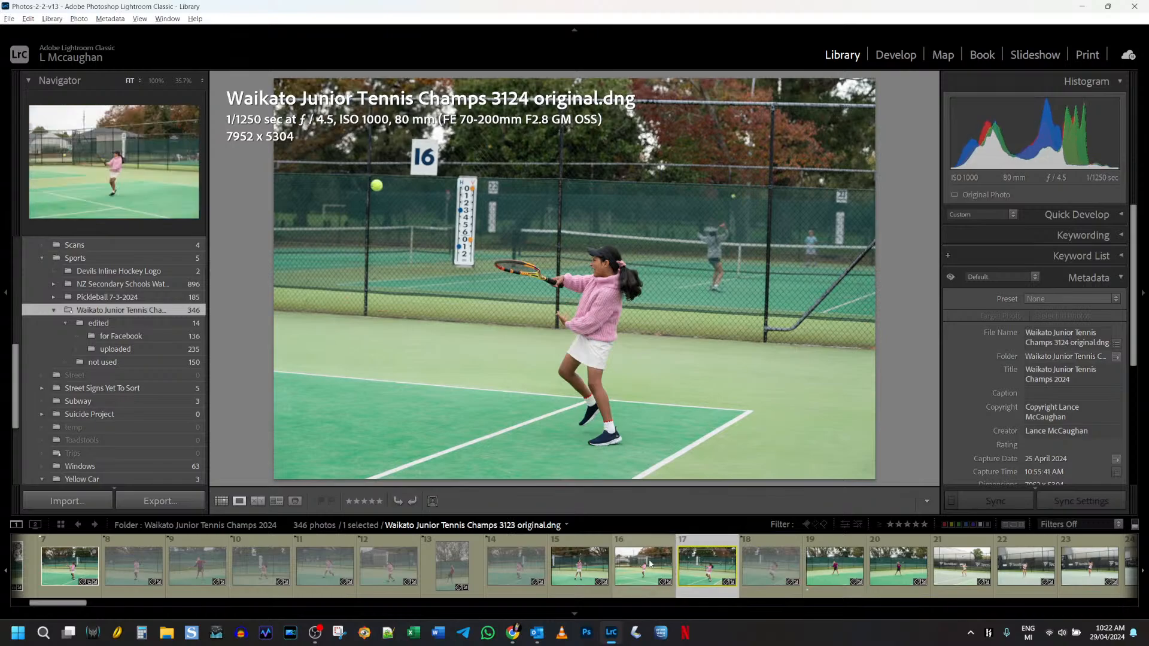
Add photos 3122 and 3123 to the target collection, flagging each as a pick
click(646, 565)
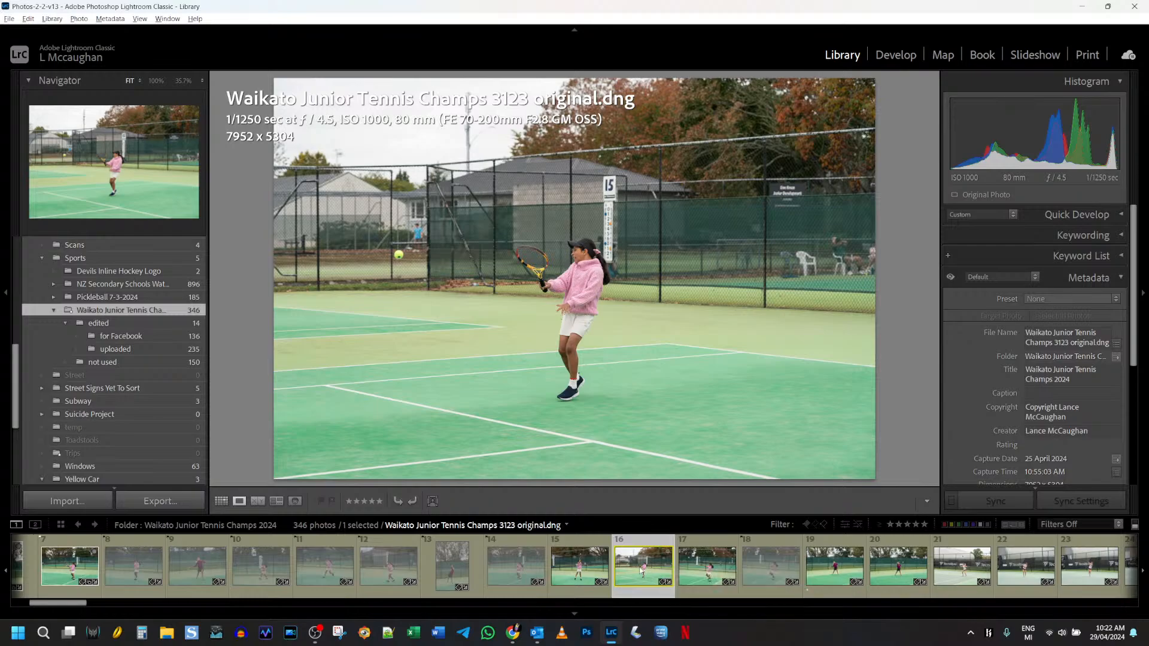
click(582, 571)
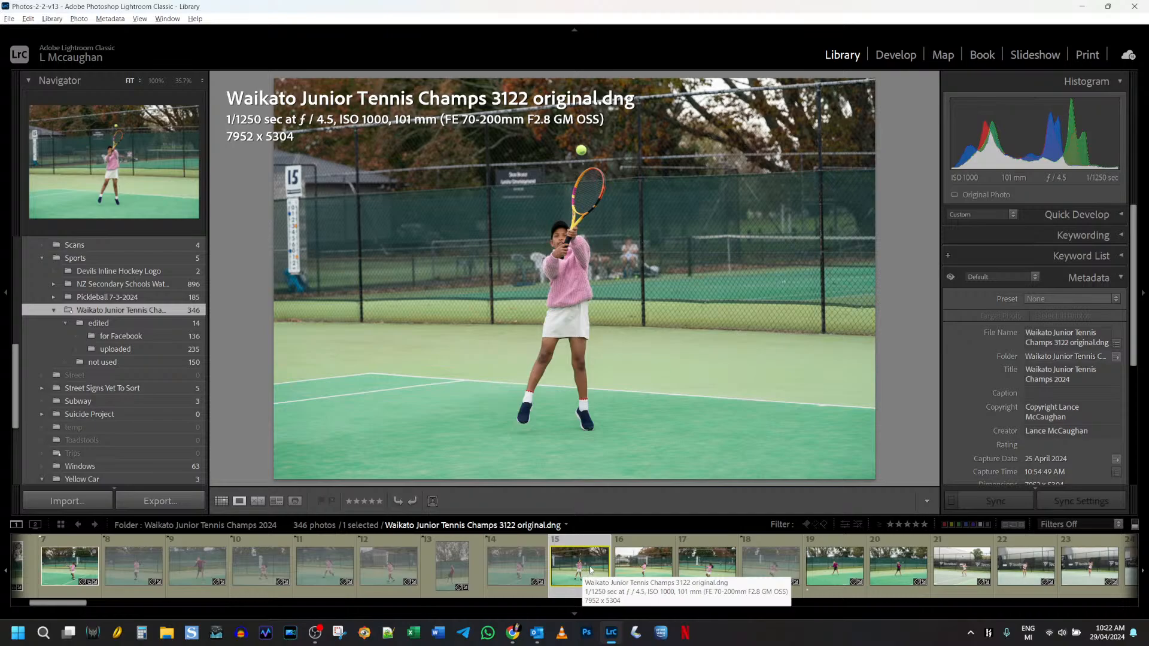
key(b)
key(p)
click(637, 570)
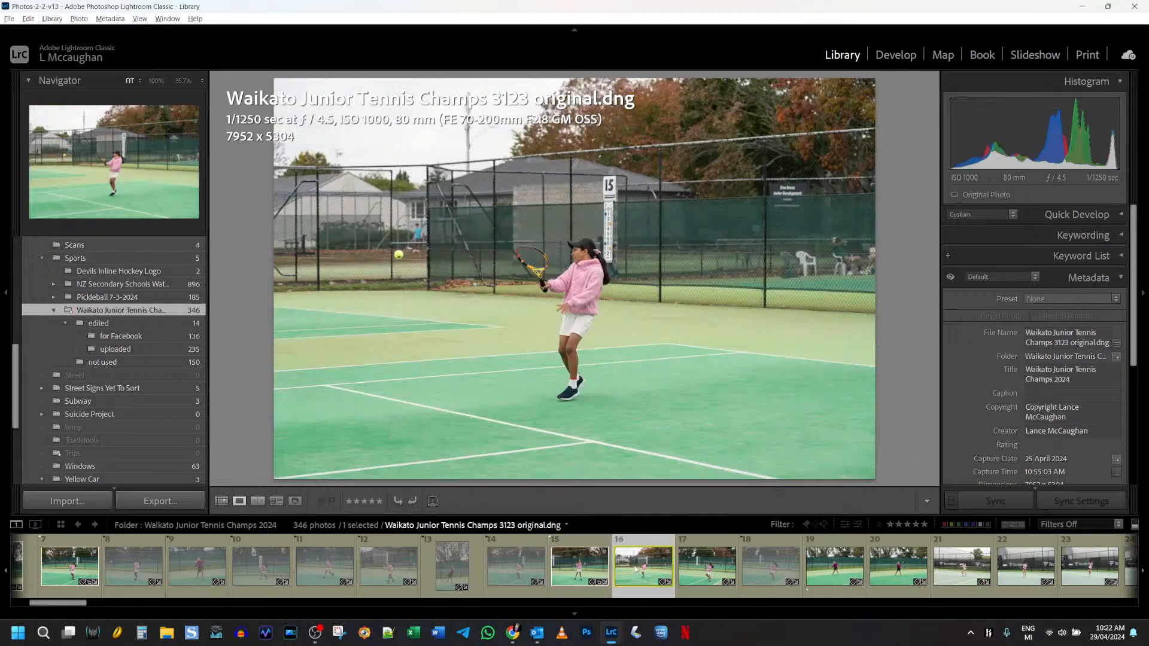
key(b)
key(p)
Add photo 3124 to the target collection as a pick, and move photos 3122 to 3124 into places 8 to 10 ahead of the rejected photos
click(703, 569)
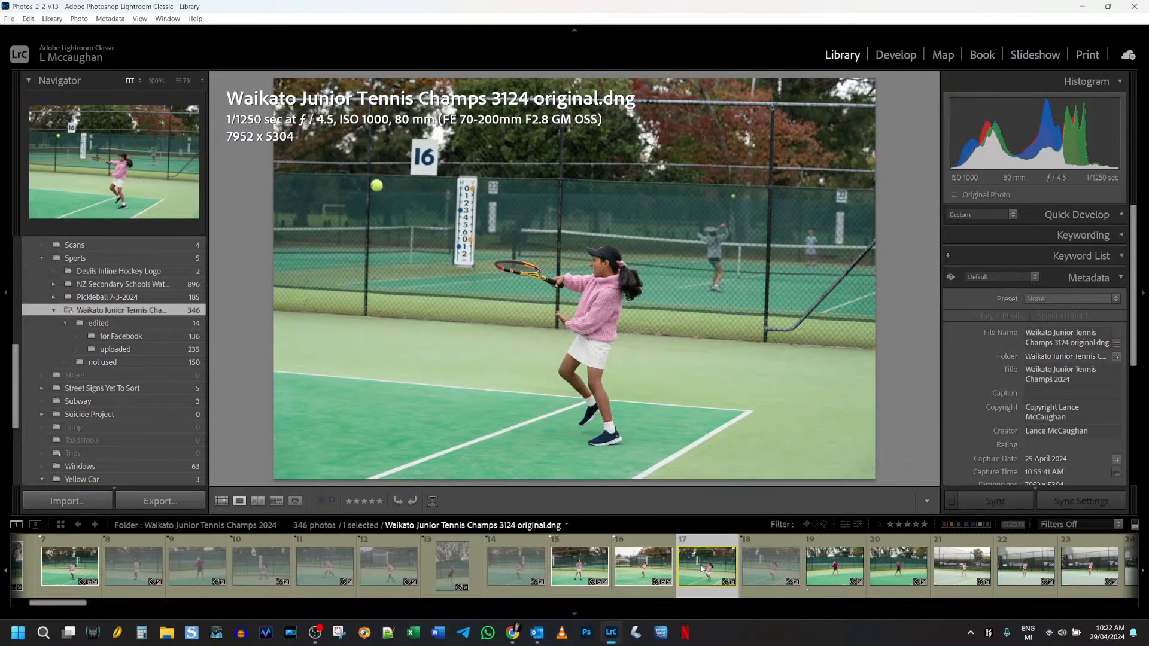
key(b)
key(p)
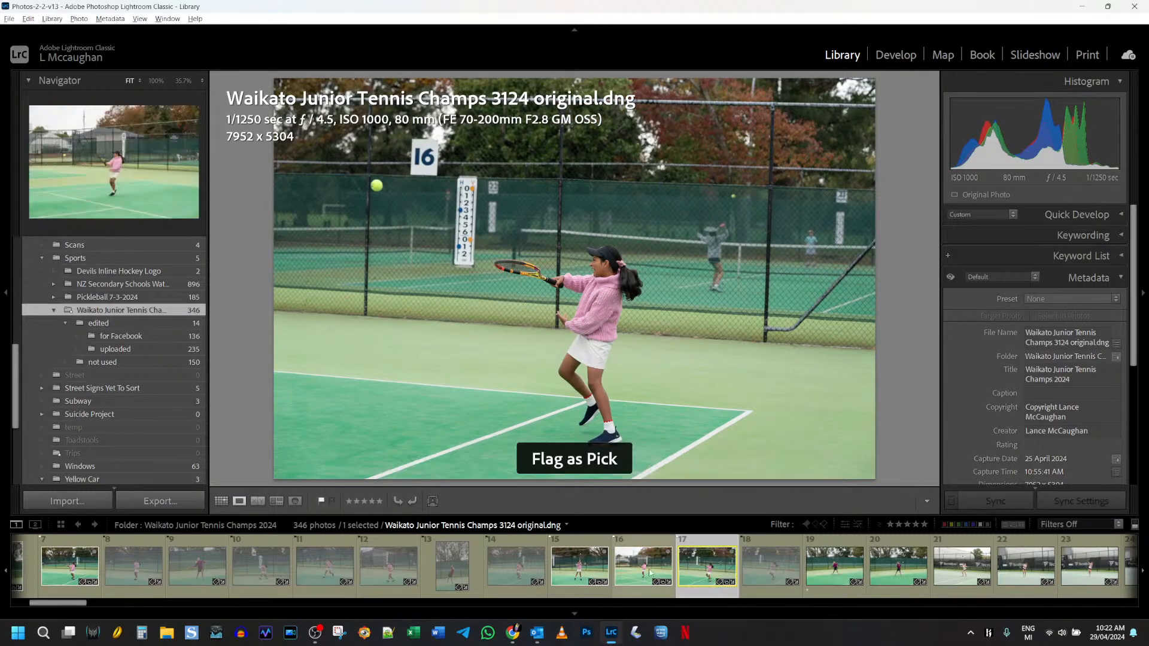
shift+click(578, 564)
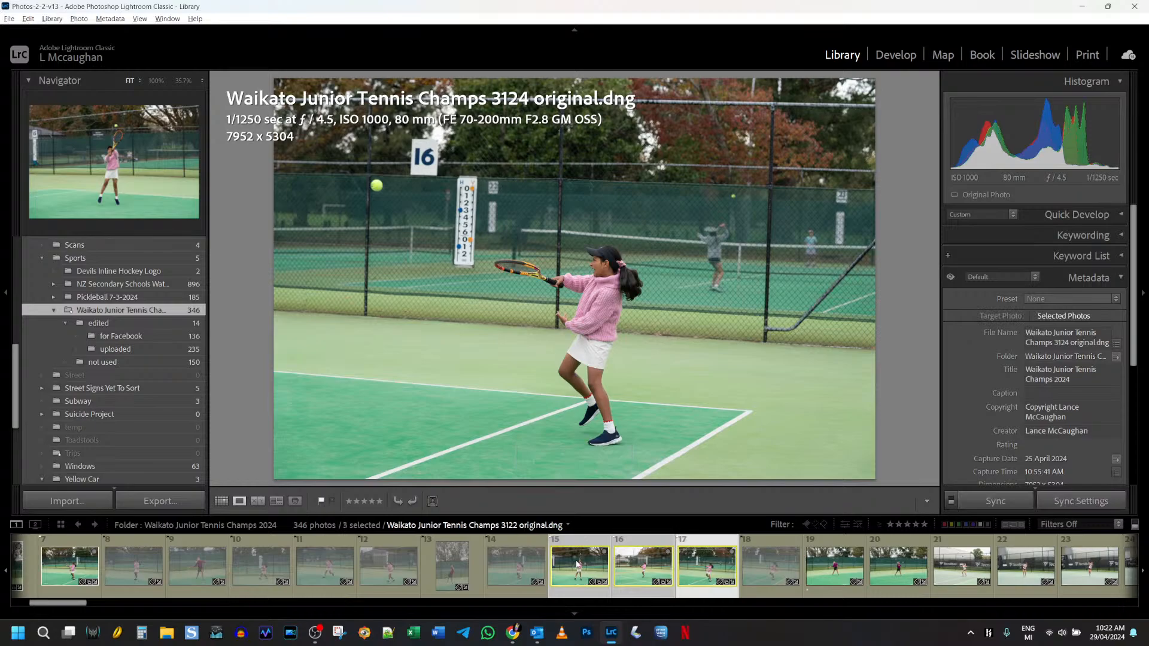
drag(578, 565, 103, 566)
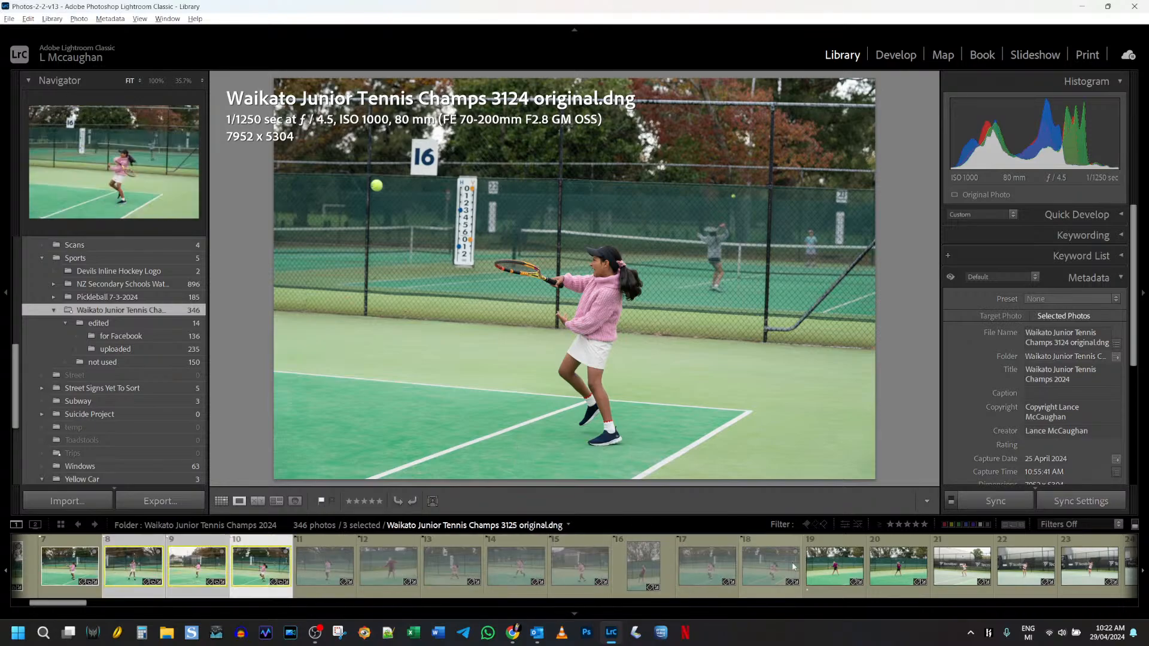
Compare photos 3126 and 3127, and set 3127 as rejected
click(829, 566)
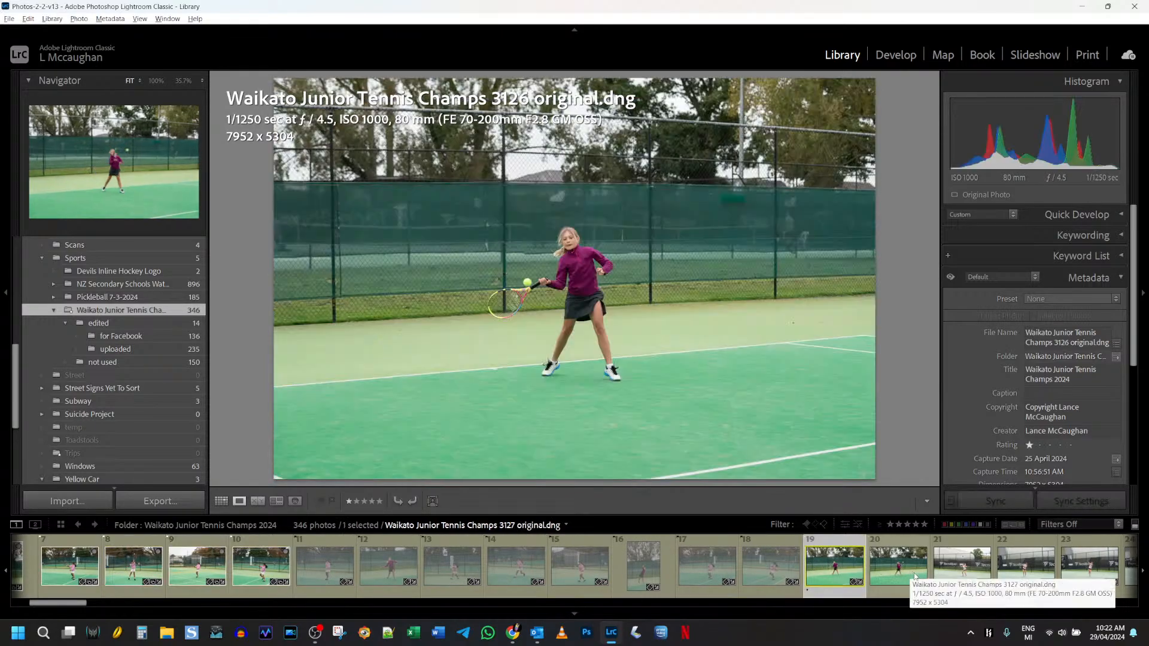
click(892, 567)
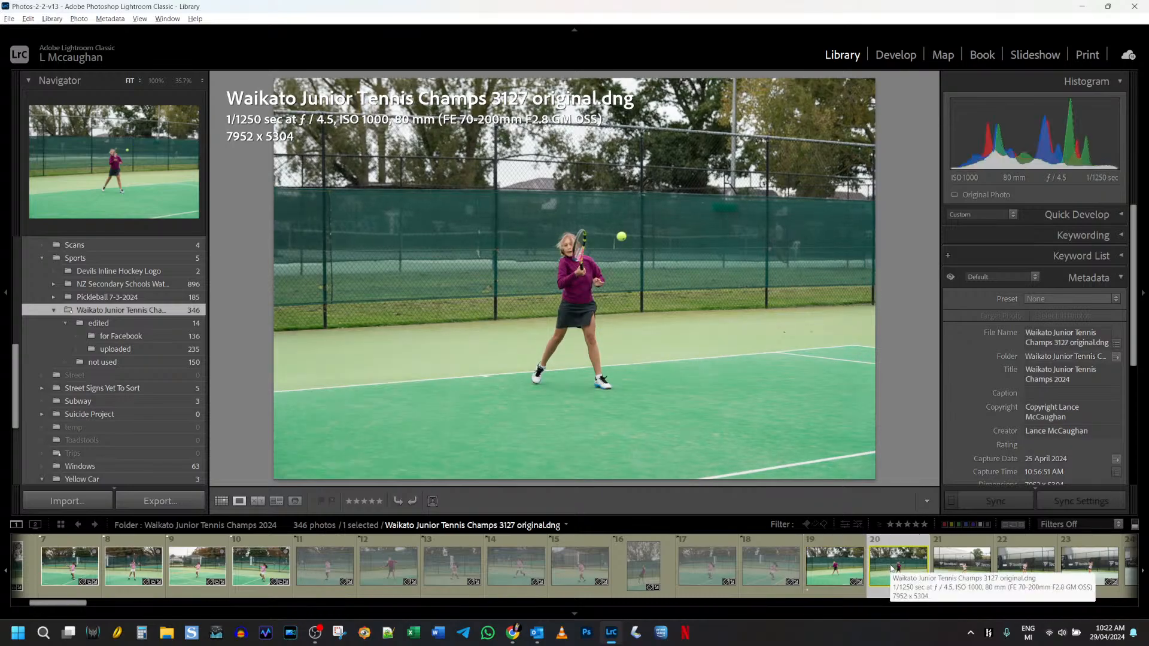
key(x)
Flag photo 3126 as a pick and move it to eleventh place ahead of the rejected photos
click(828, 564)
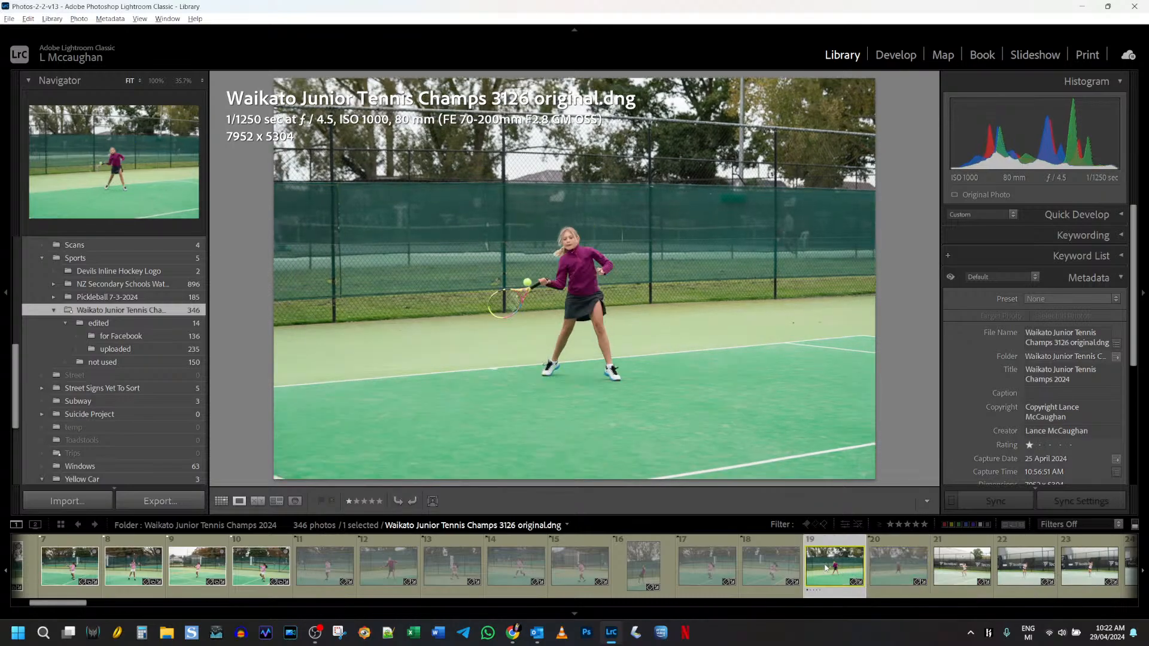
key(p)
drag(654, 575, 296, 560)
Move the nine rejected photos, in places 12 to 20, into the "not used" folder
click(388, 569)
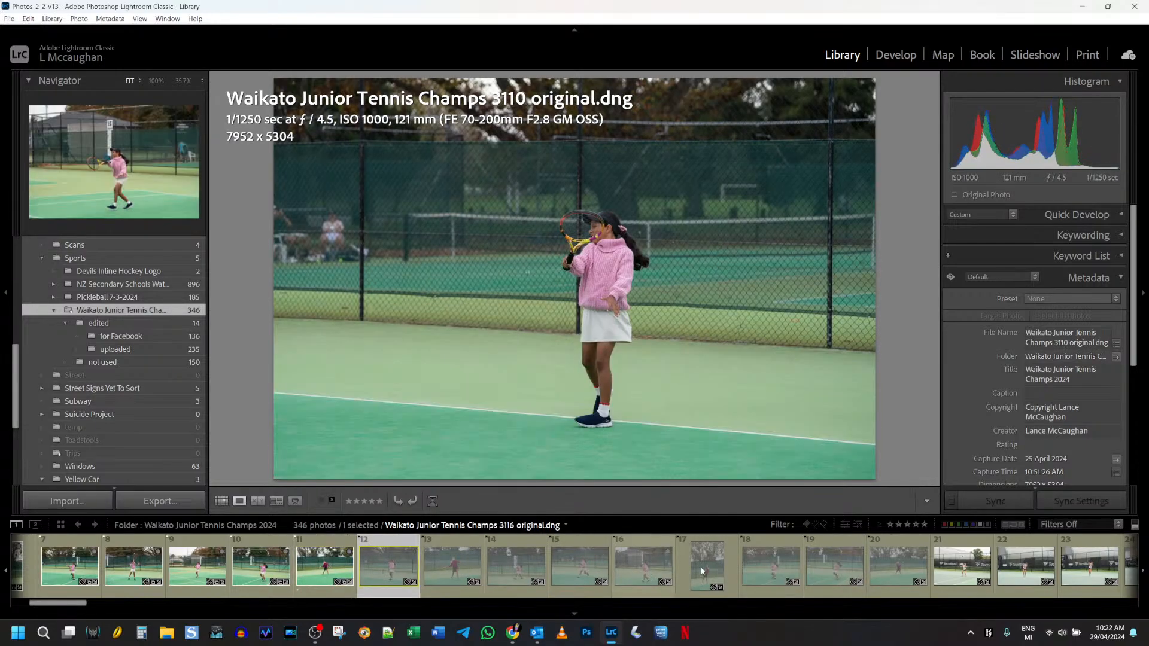
shift+click(901, 567)
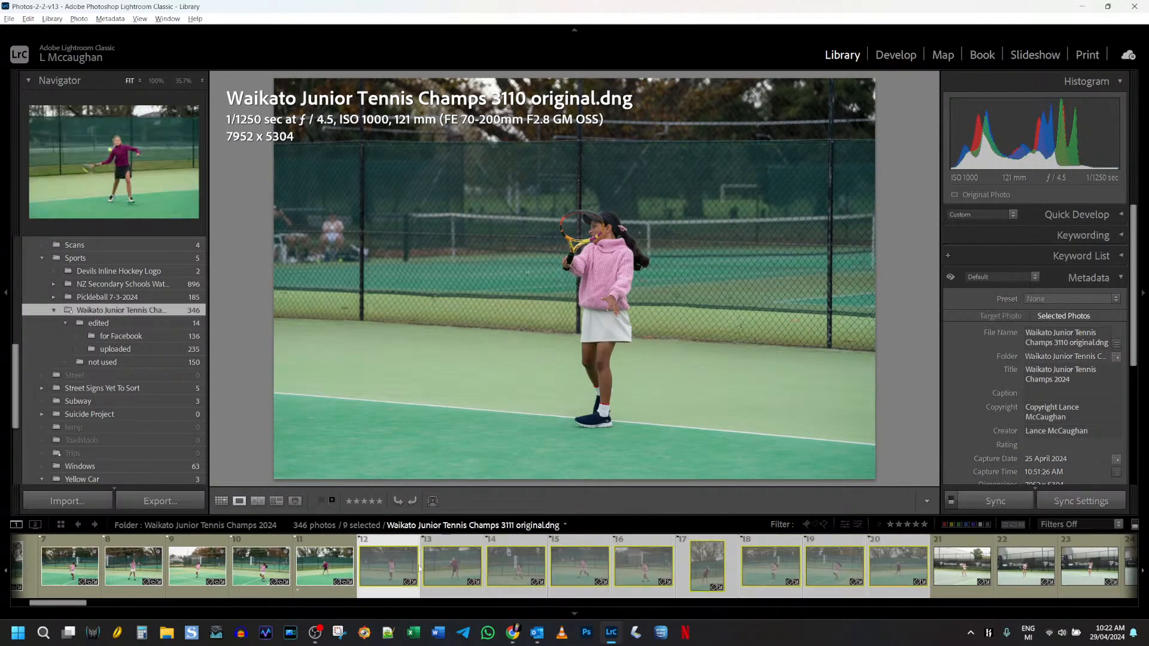
drag(247, 475, 125, 363)
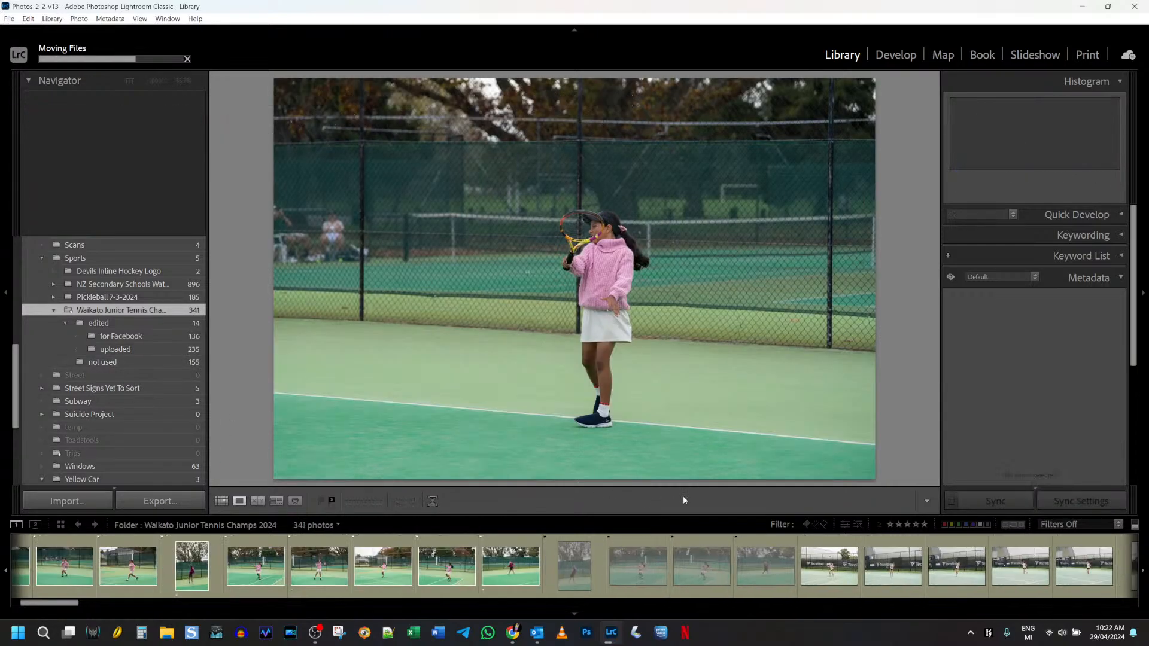
Review photos 3143, 3144 and 3146, set 3147 and 3146 as rejected, and open photo 3145
click(647, 558)
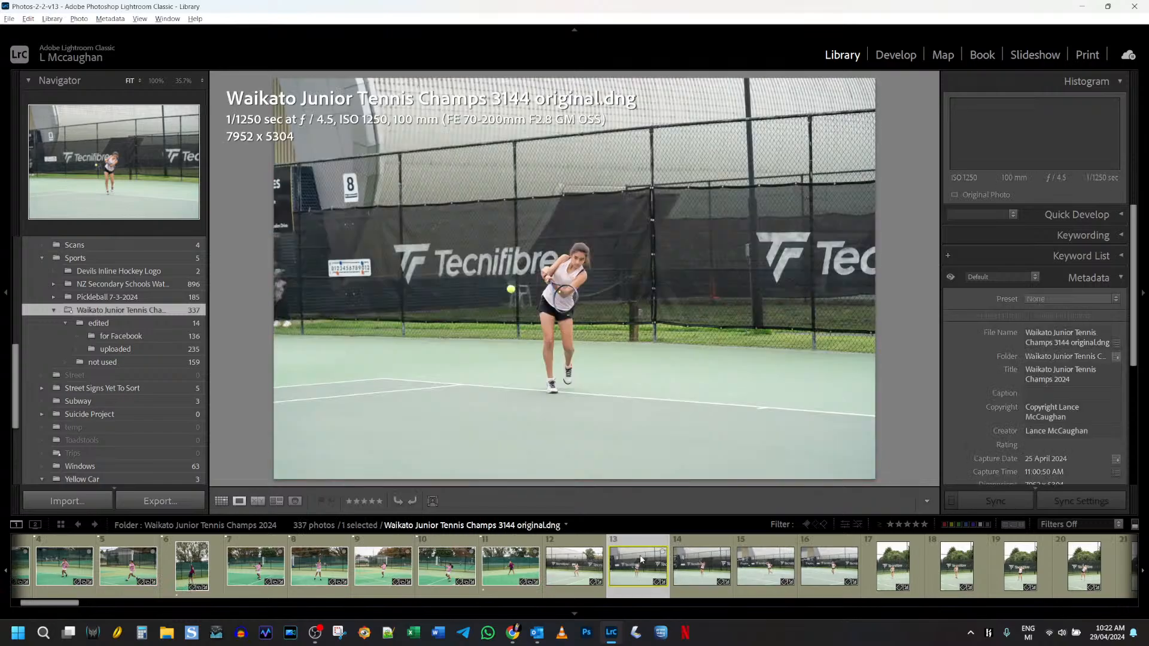
click(759, 565)
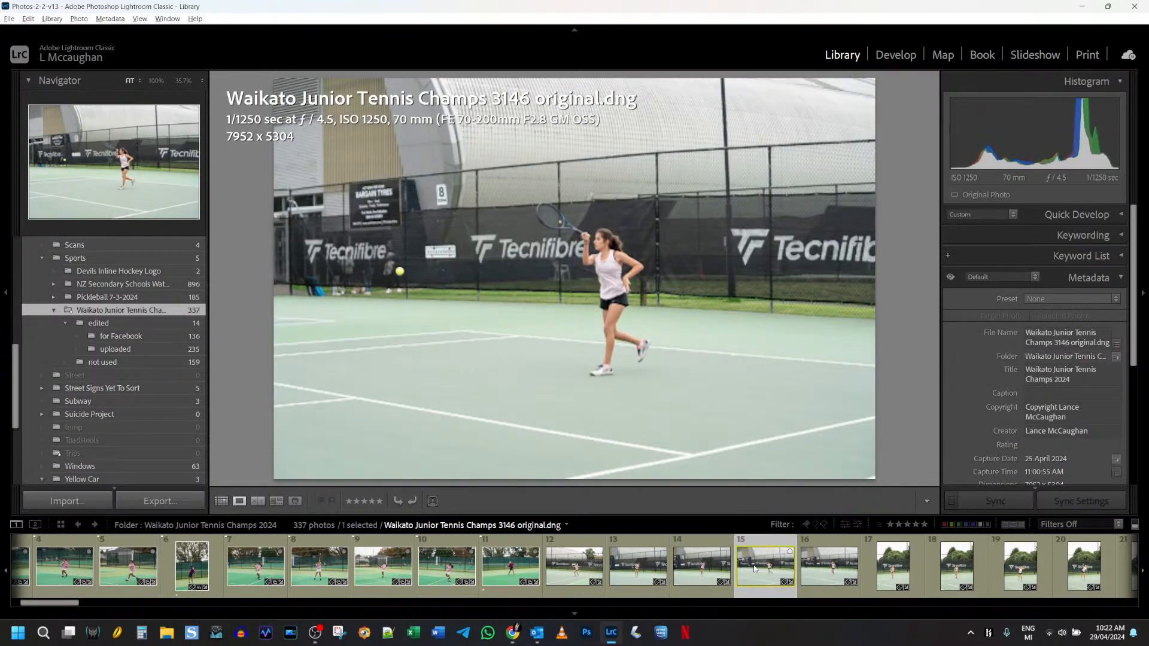
click(569, 568)
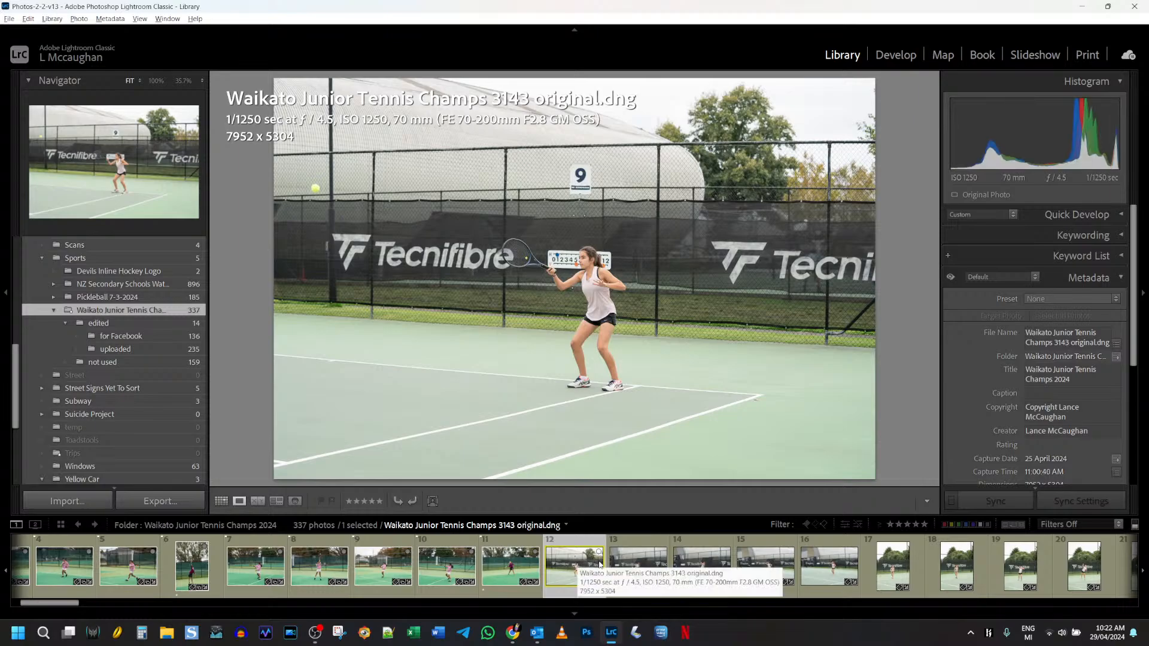
click(641, 568)
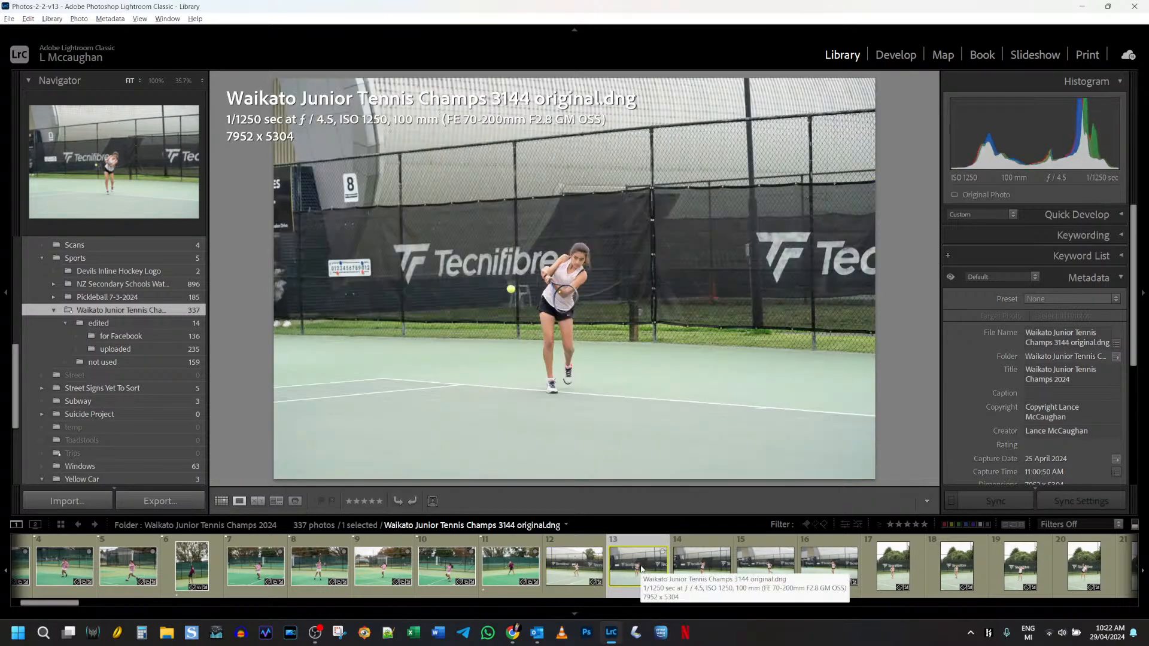
click(841, 570)
key(x)
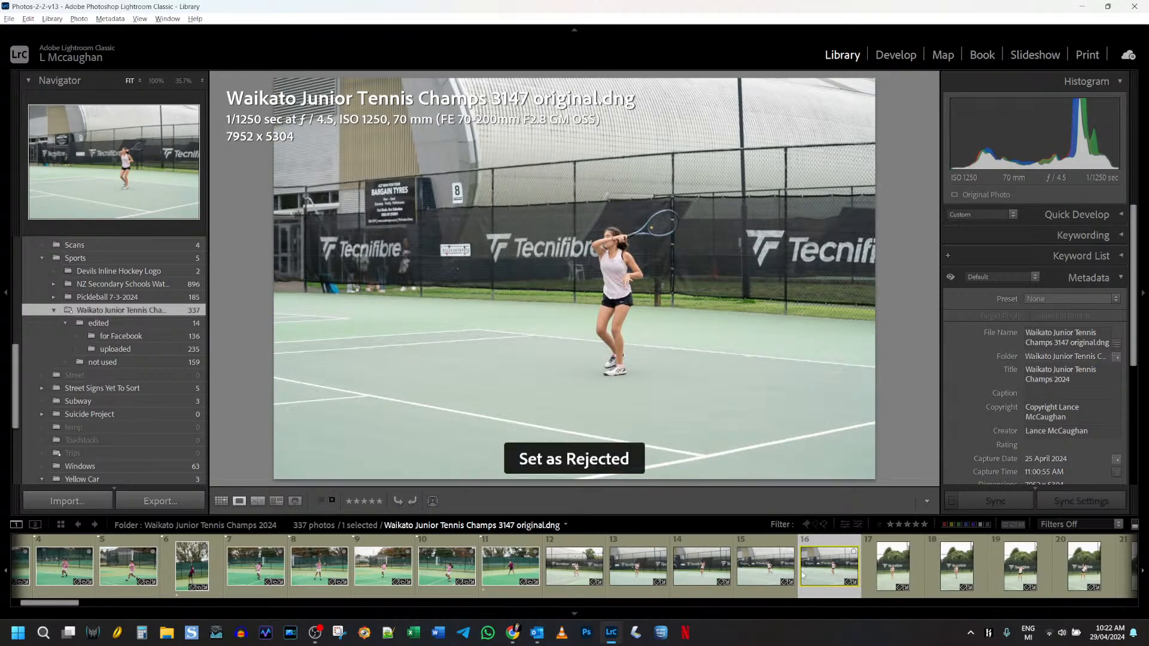
click(766, 563)
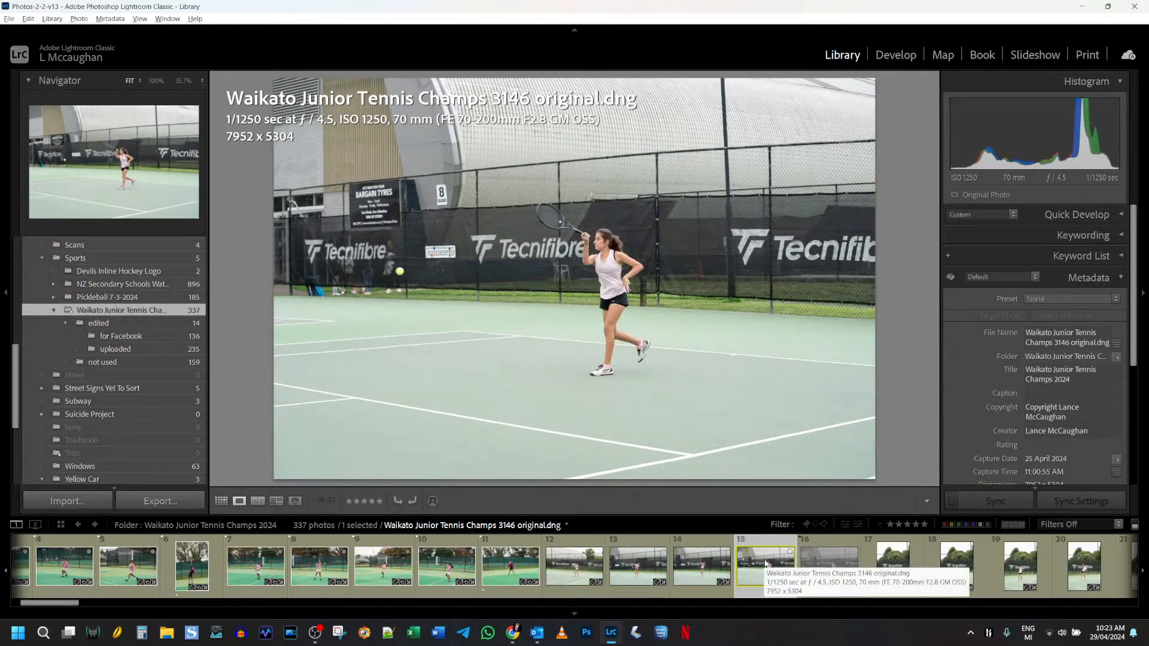
key(x)
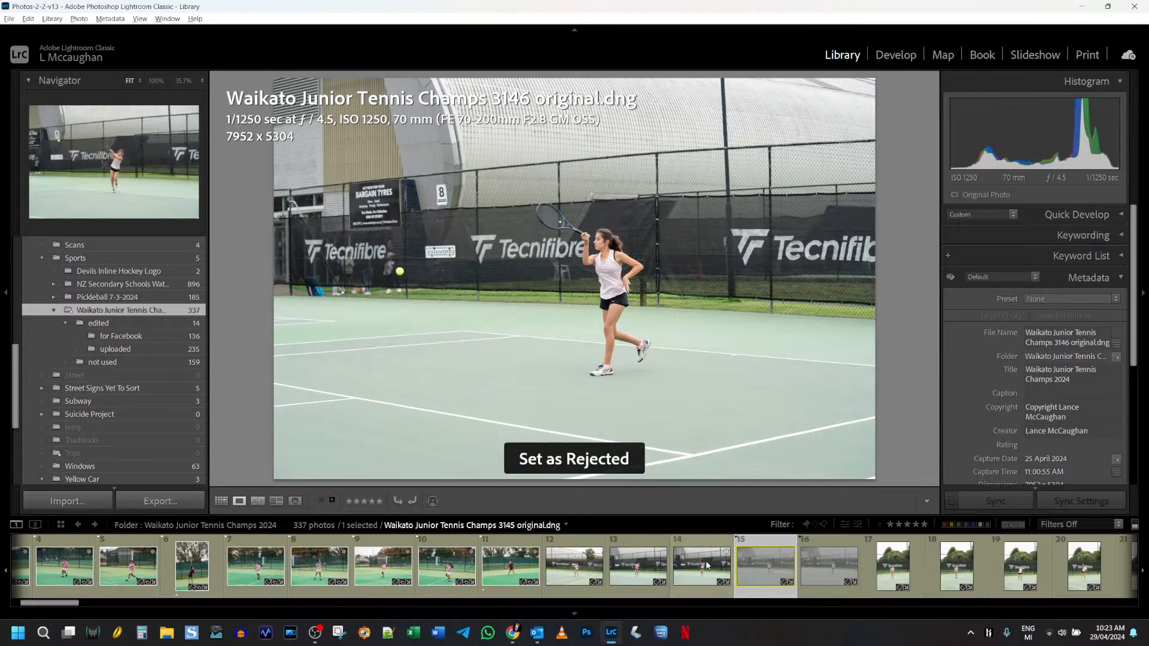
click(706, 564)
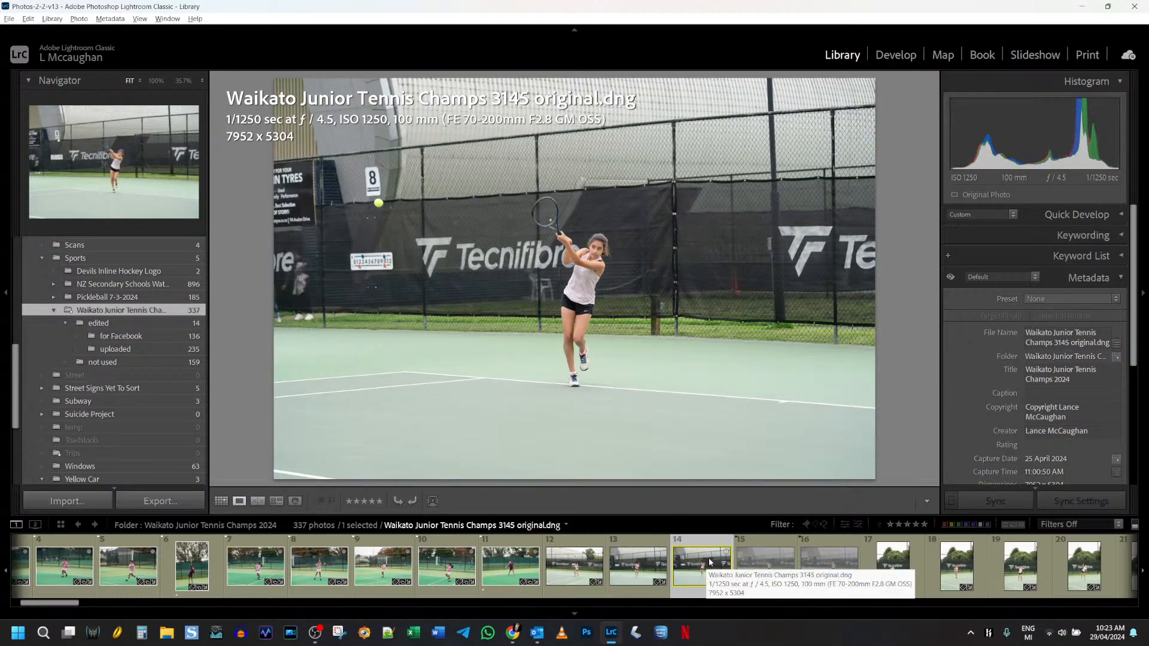
Add photo 3145 to the target collection, flag it as a pick, and compare it with photo 3144
key(b)
key(p)
click(637, 569)
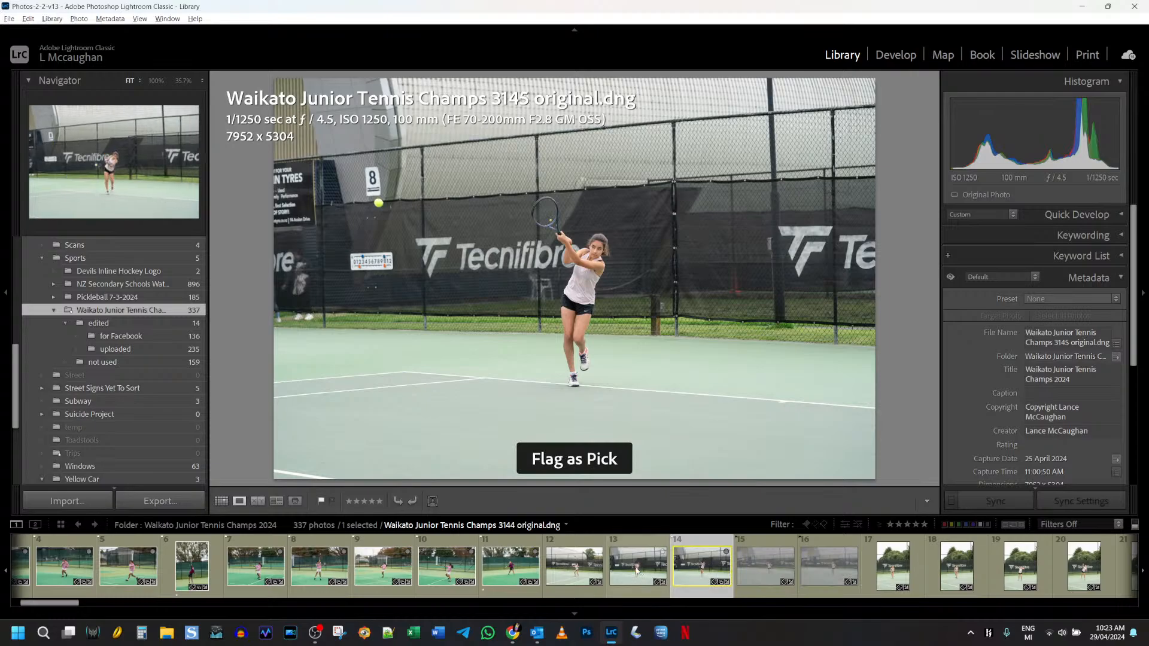
click(712, 572)
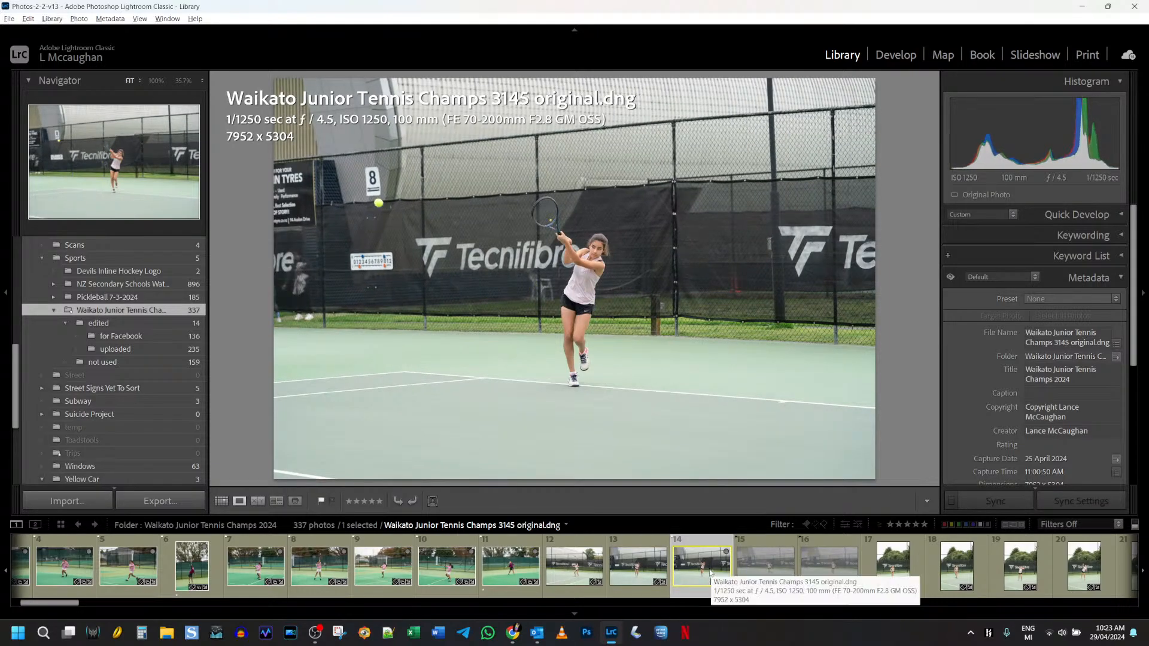
click(636, 566)
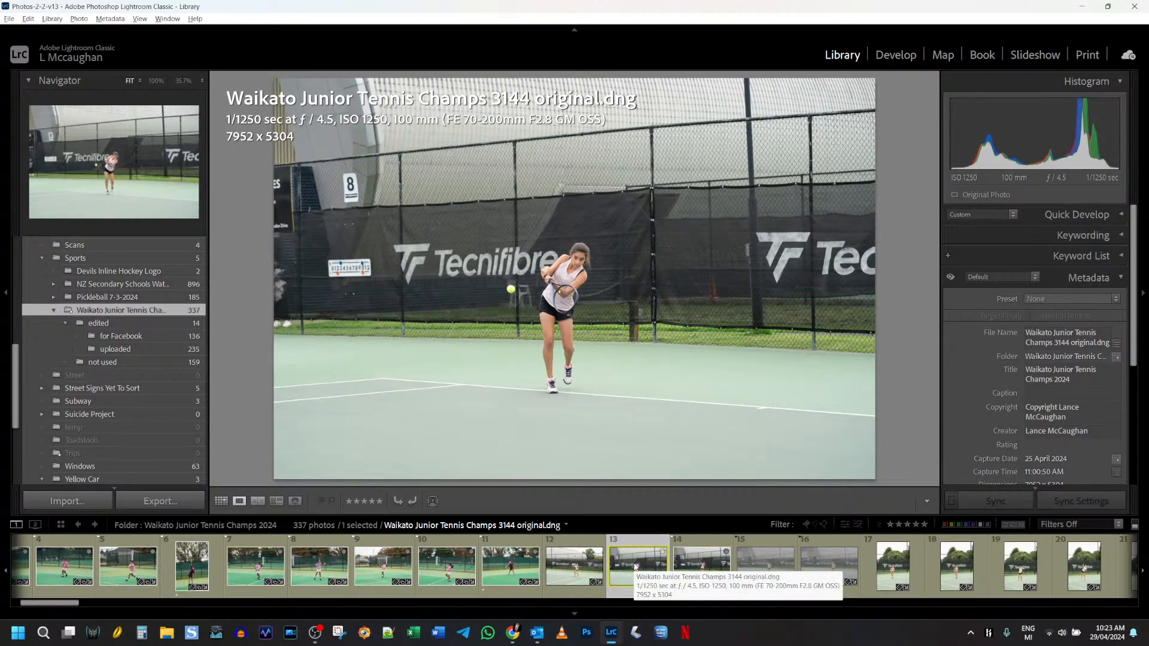
click(707, 574)
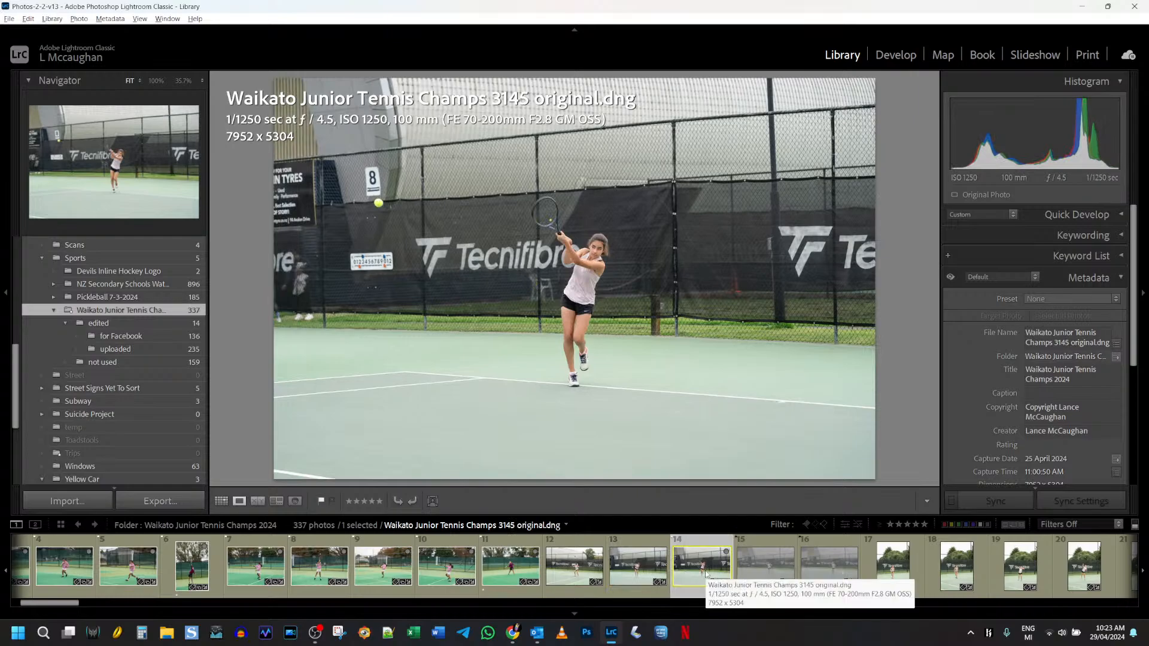
Set photos 3144 and 3143 as rejected
click(636, 571)
key(x)
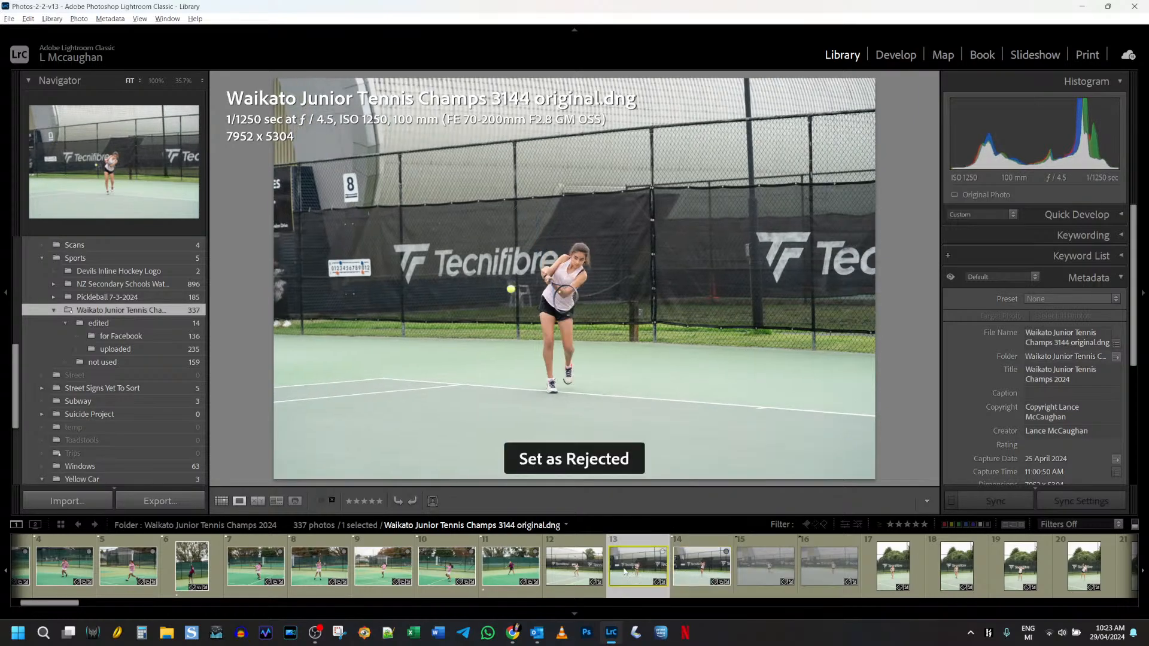
click(583, 567)
key(x)
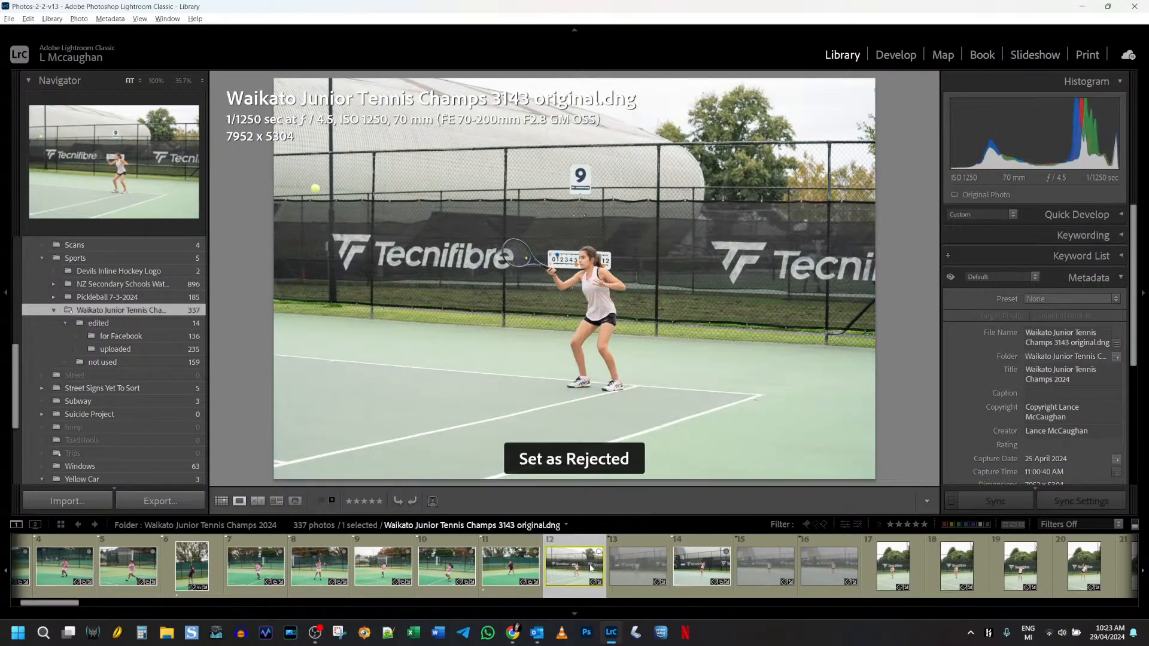
Move picked photo 3145 to twelfth place, and move the four rejected photos in places 13 to 16 into the "not used" folder
click(642, 569)
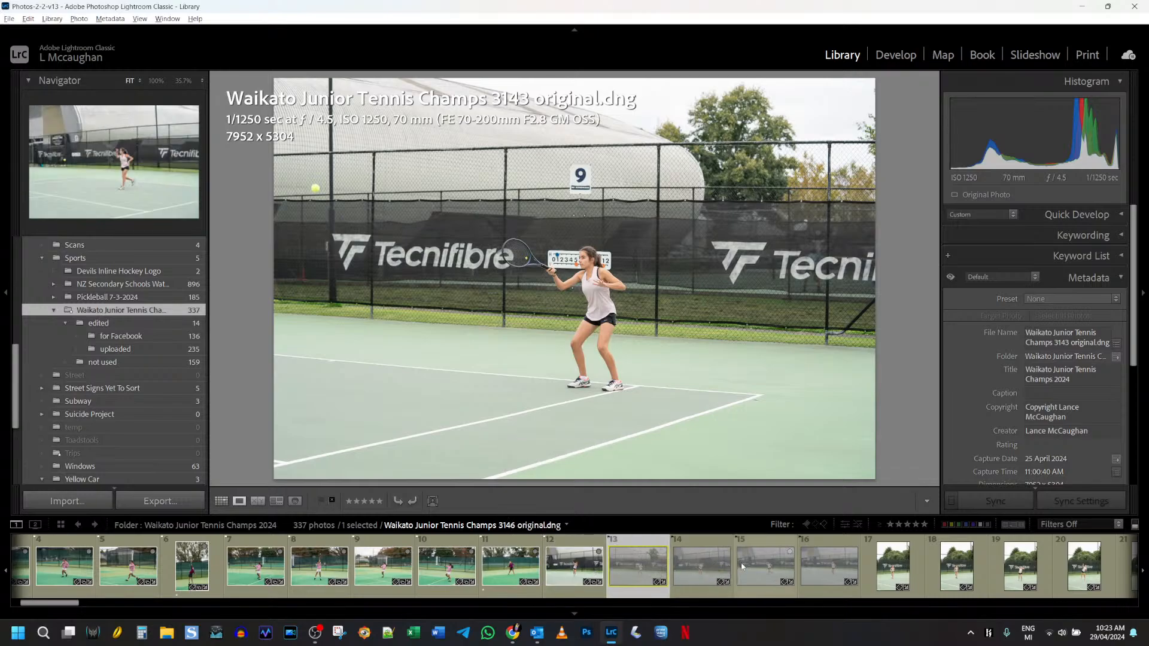
shift+click(829, 566)
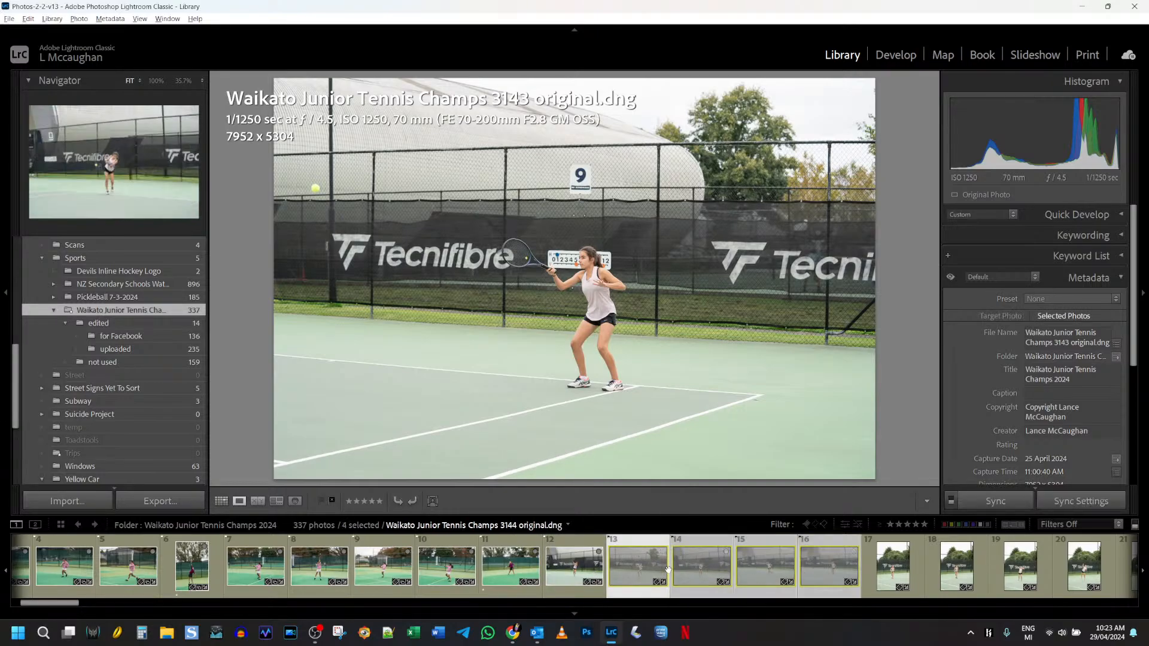
drag(194, 403, 144, 363)
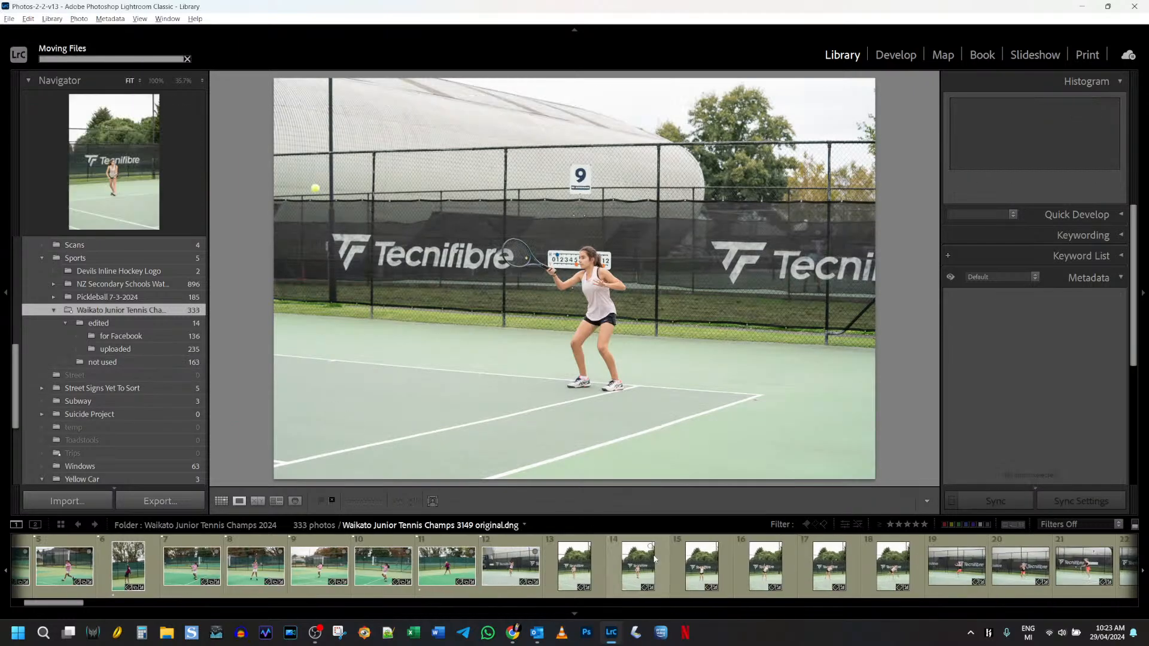
Review photos 3154, 3155 and 3163 further along the filmstrip, and set 3155 as rejected
scroll(846, 577, up, 5)
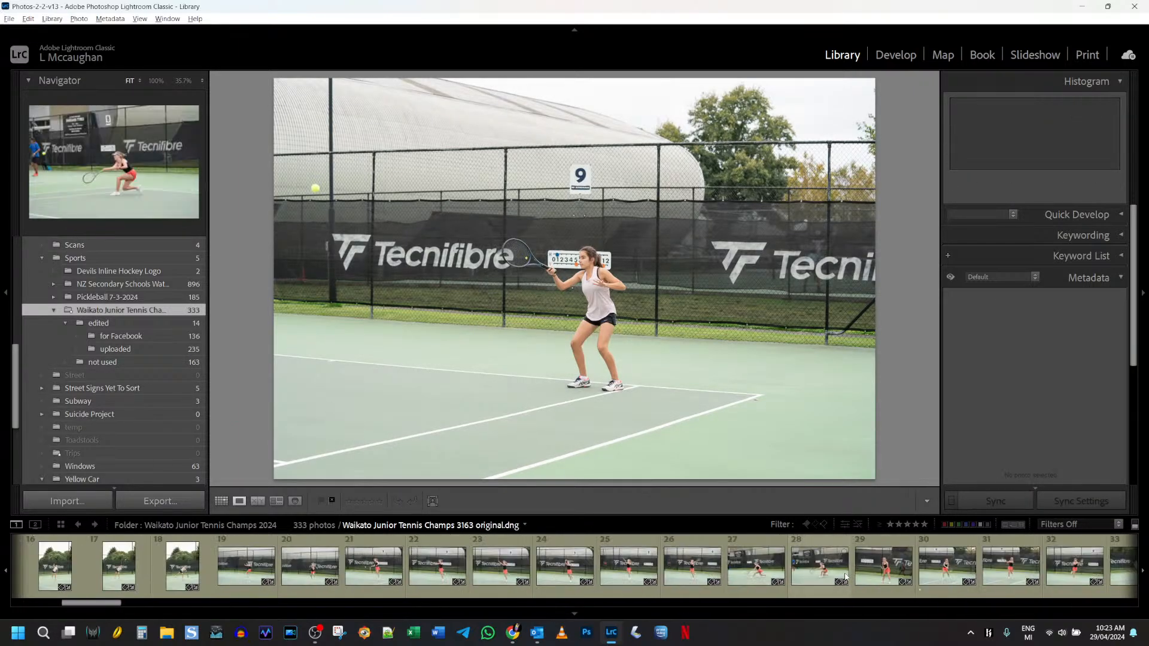
click(302, 571)
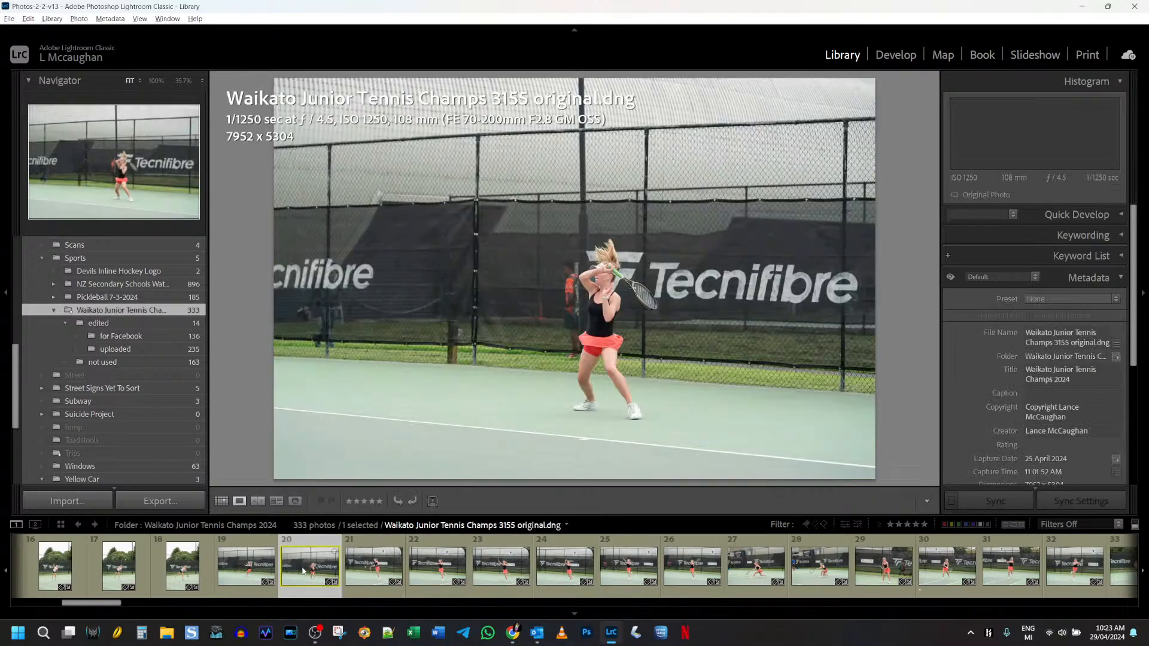
click(250, 561)
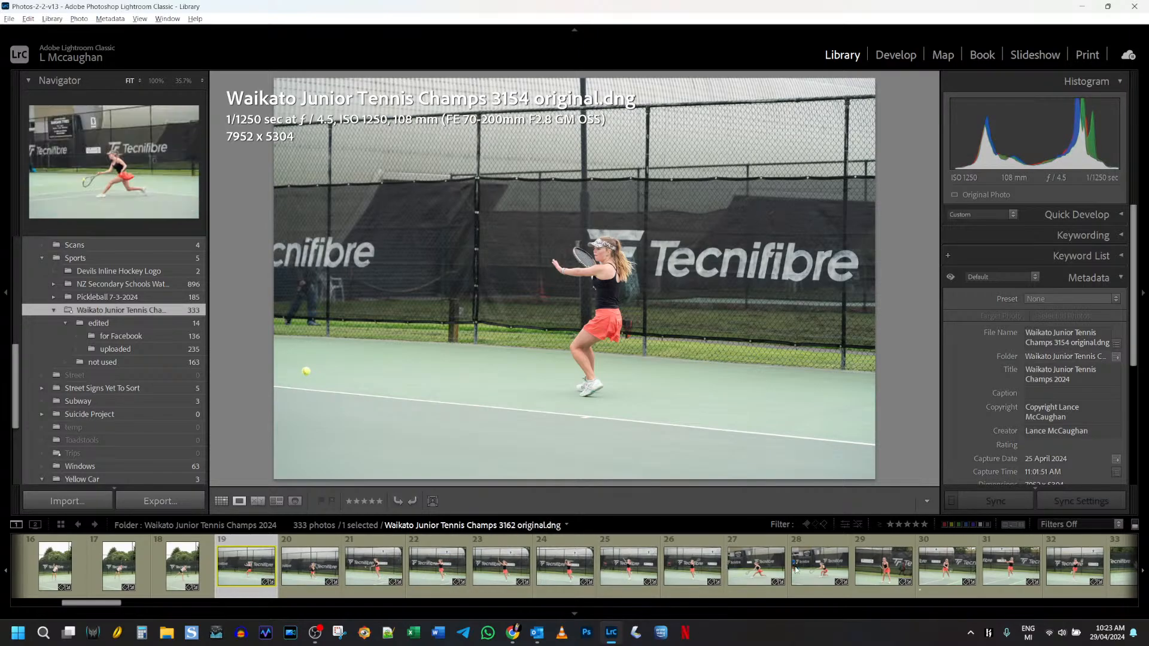
click(838, 570)
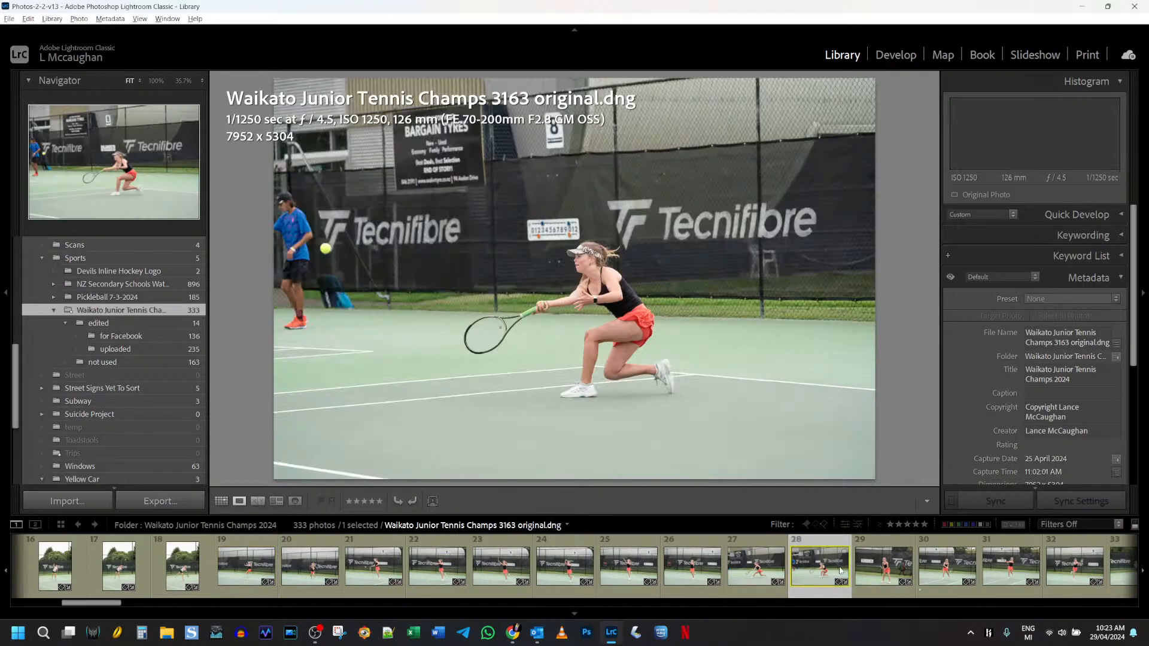
click(250, 571)
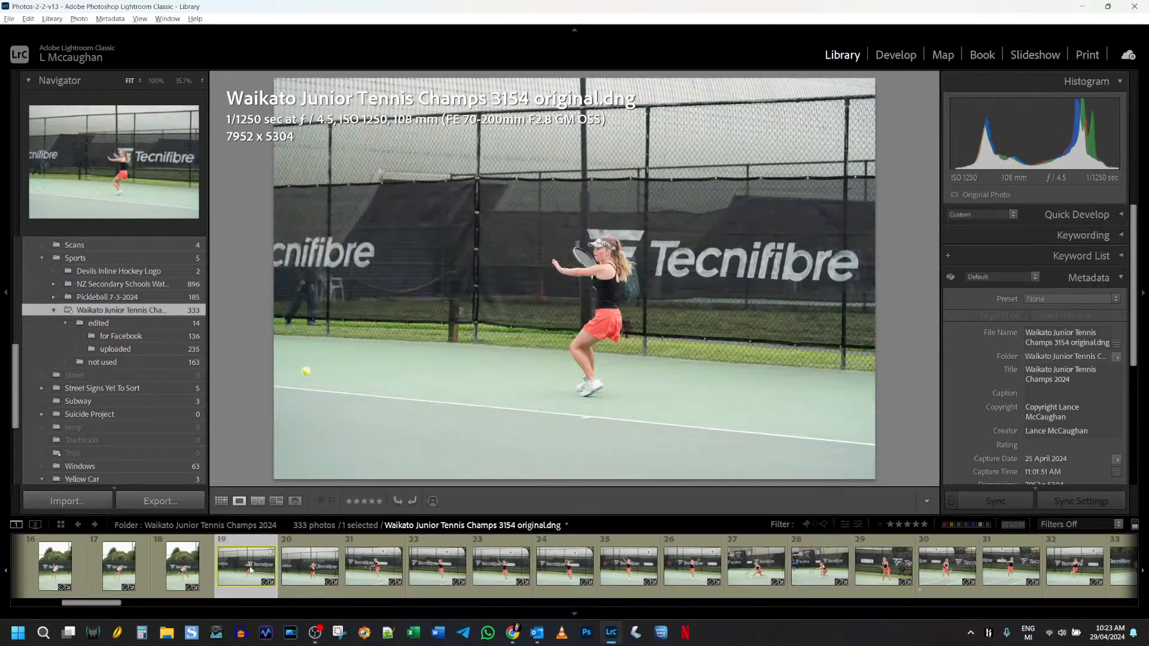
click(313, 569)
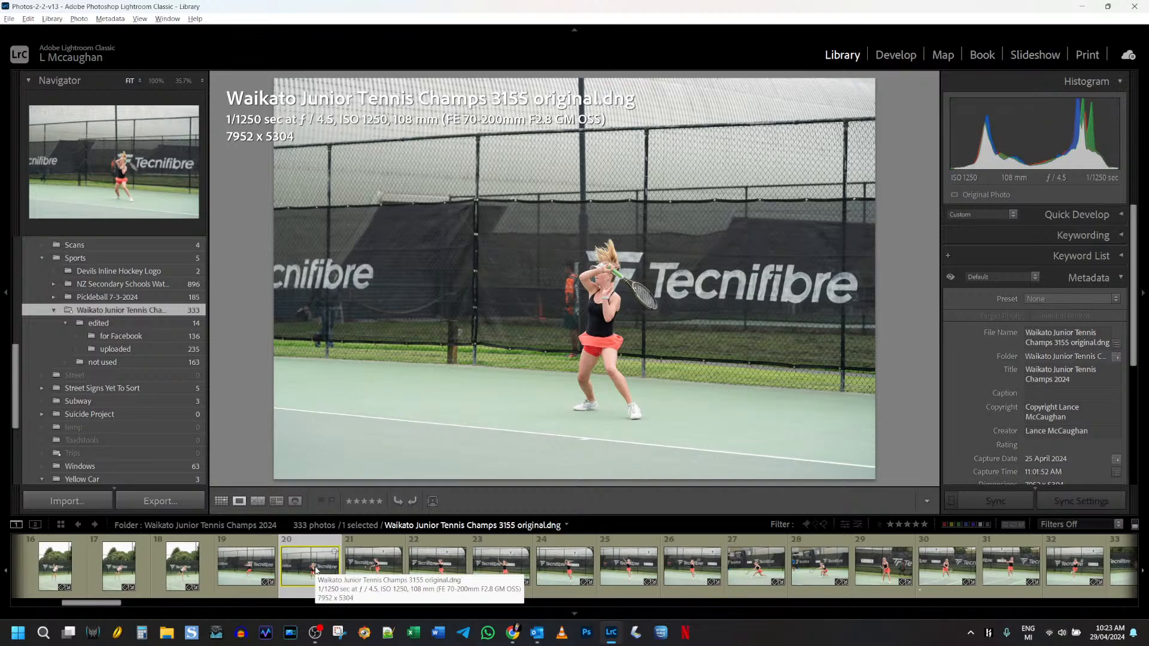
key(x)
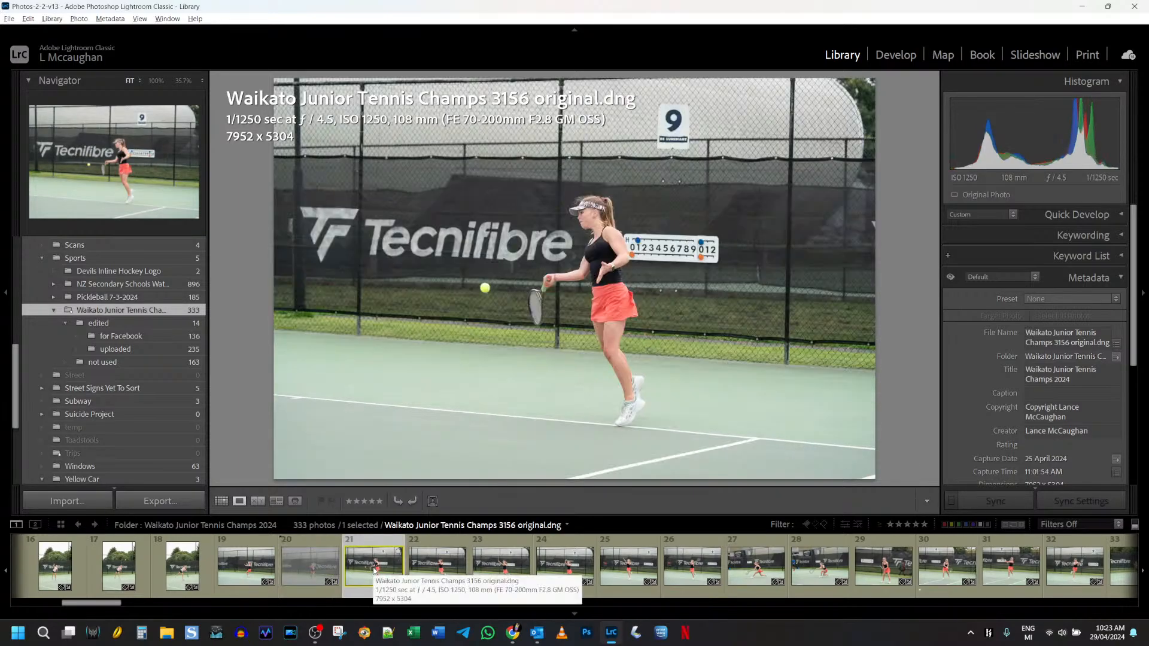
Compare photos 3156 and 3157, and set 3157 as rejected
click(429, 568)
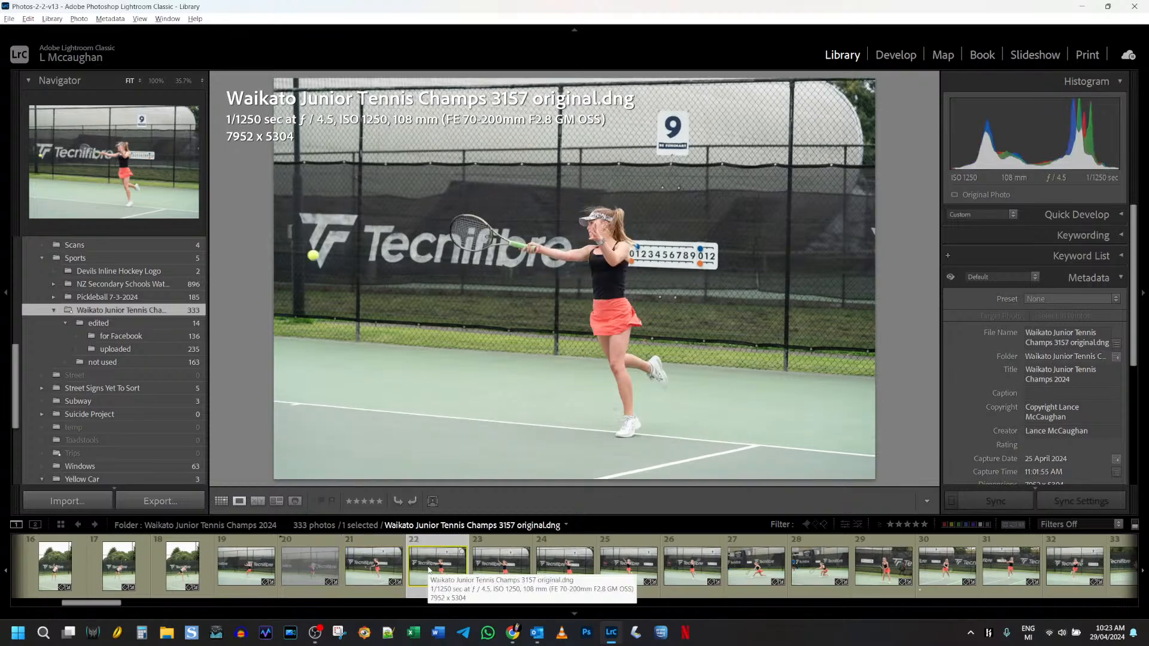
click(365, 569)
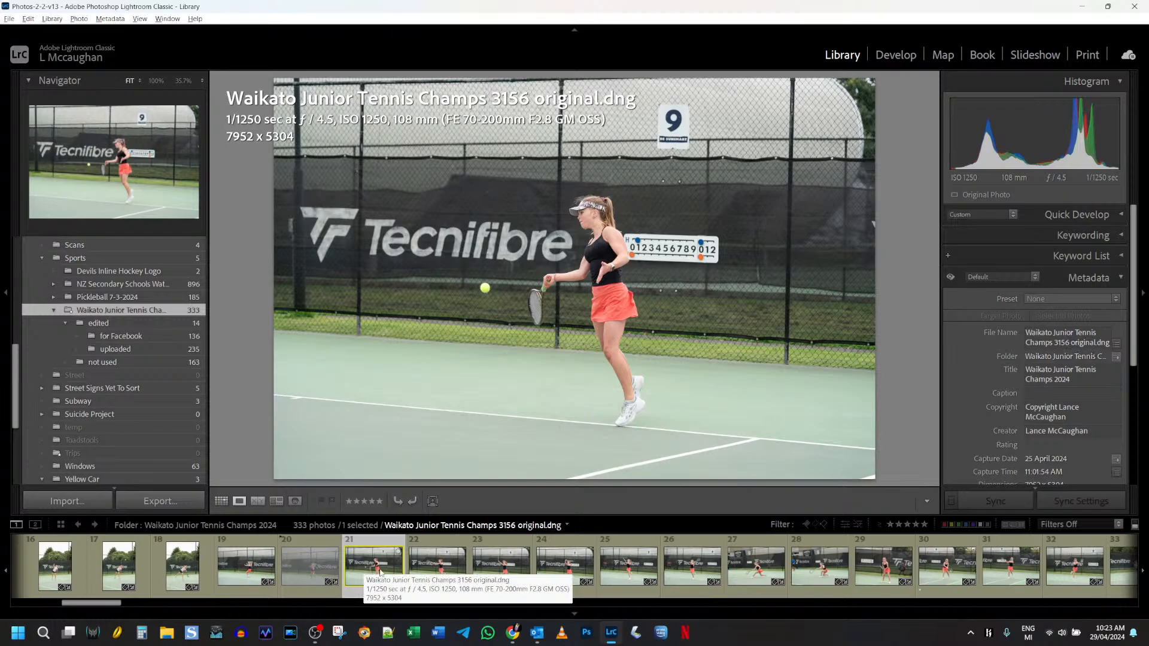
click(435, 572)
key(x)
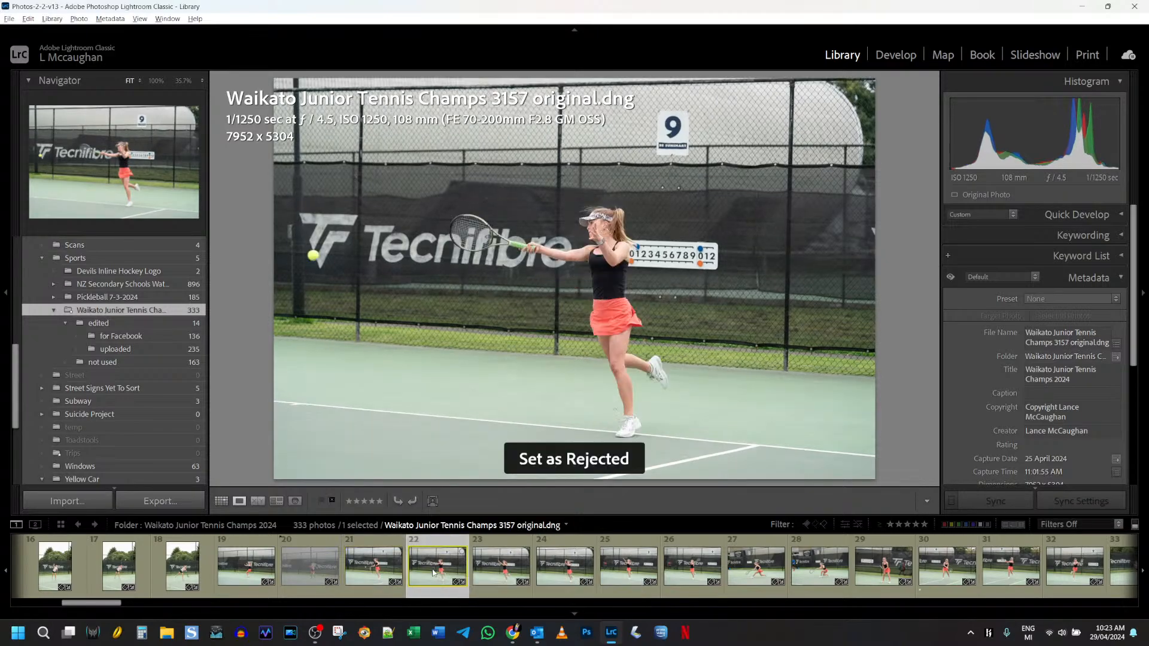
Add photos 3154 and 3156 to the target collection as picks, and move 3156 to twentieth place ahead of the rejected photos
click(270, 569)
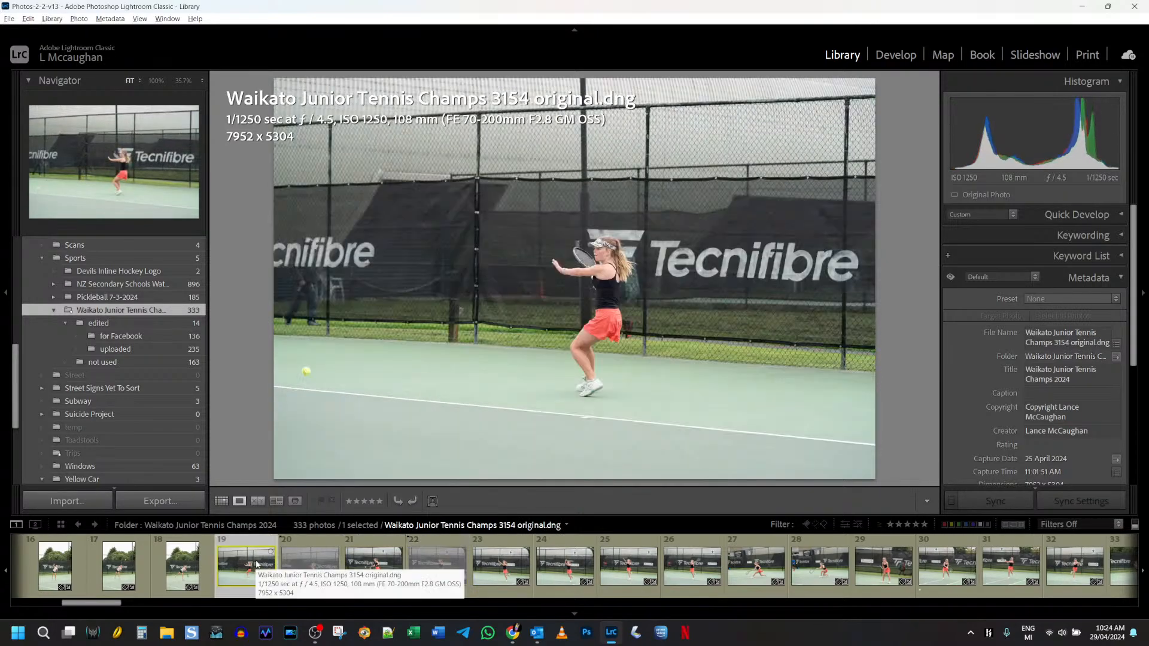
key(b)
key(p)
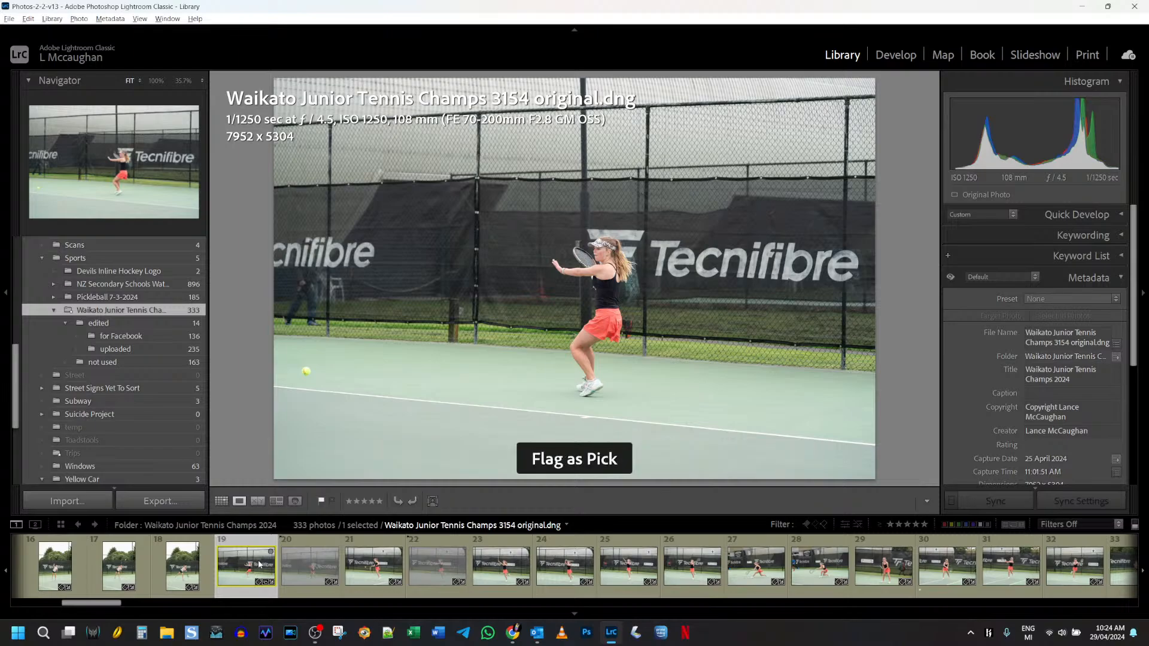
click(367, 568)
key(b)
key(p)
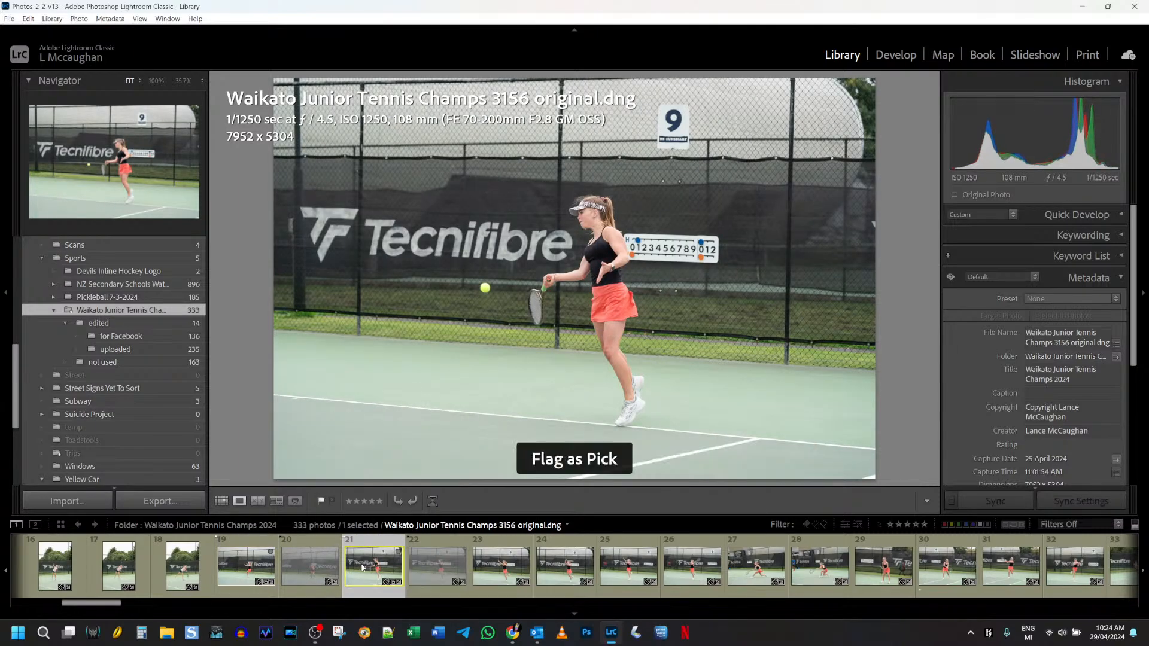
Compare photos 3158, 3159 and 3160, and add 3160 to the target collection flagged as a pick
click(507, 571)
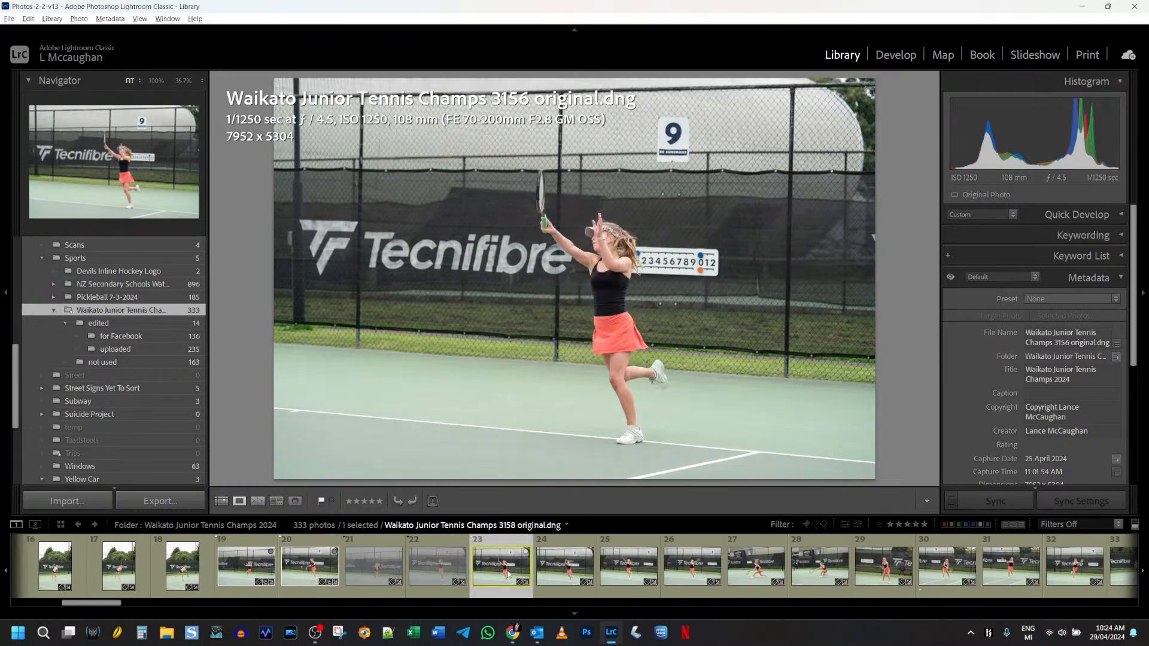
click(575, 570)
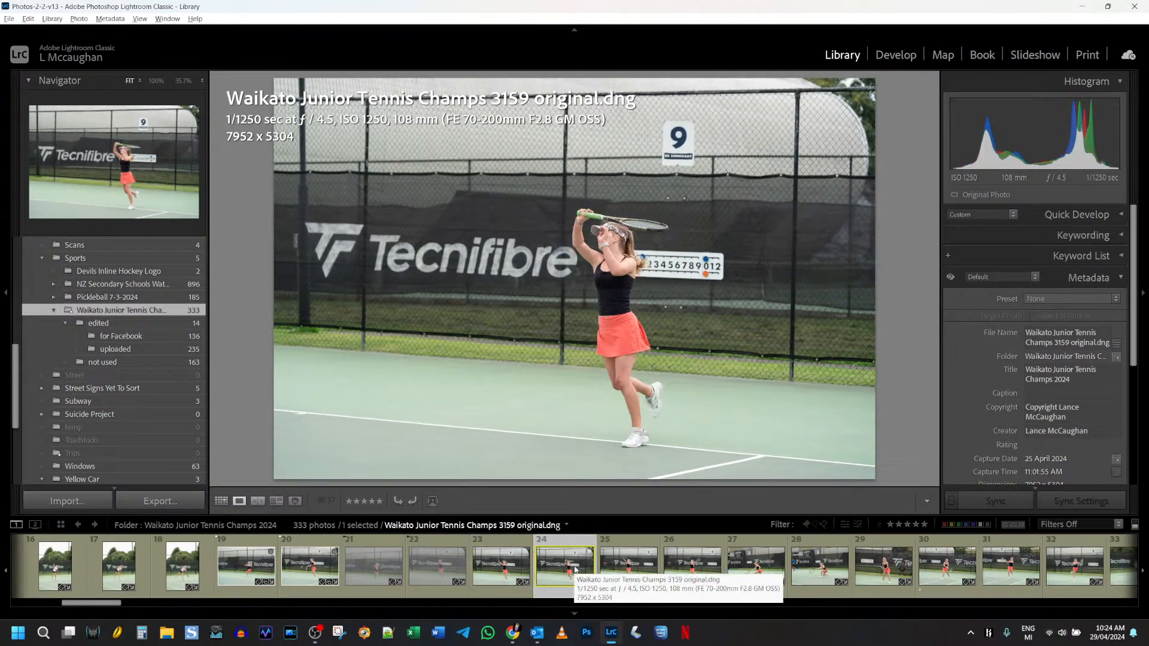
click(623, 571)
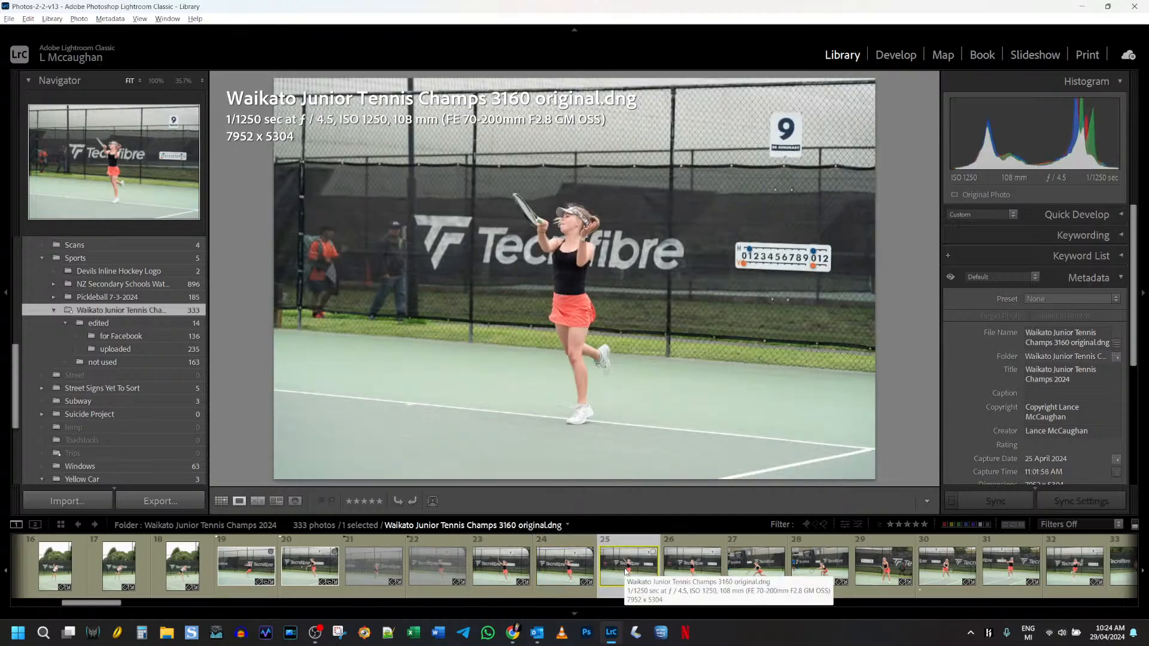
click(502, 568)
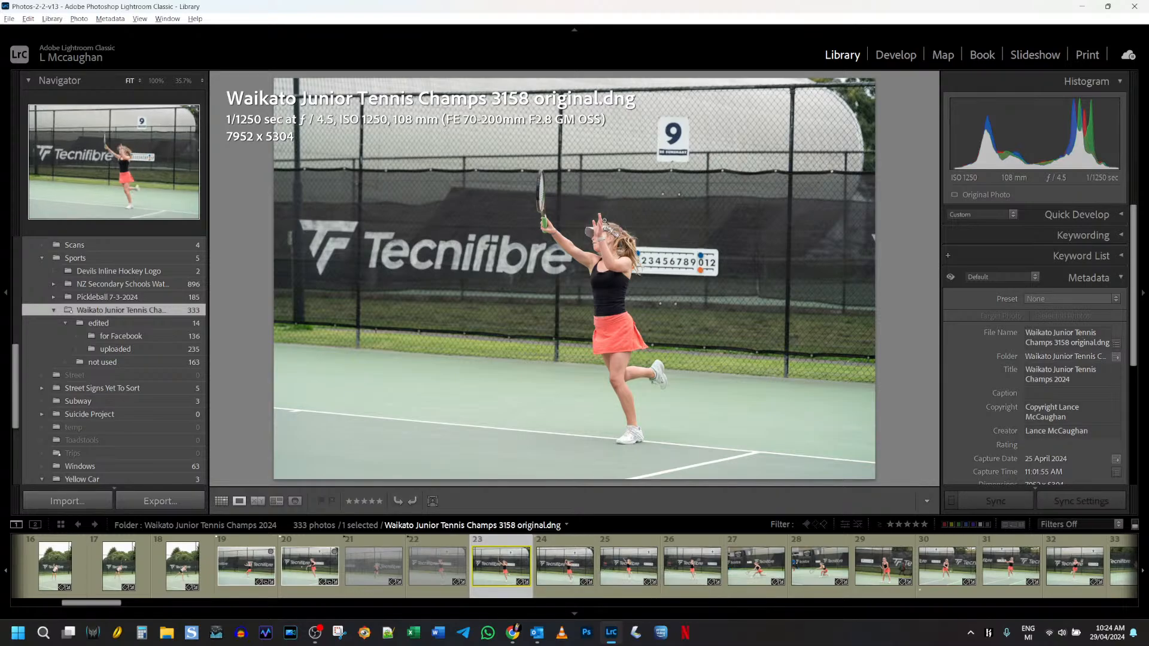
click(570, 568)
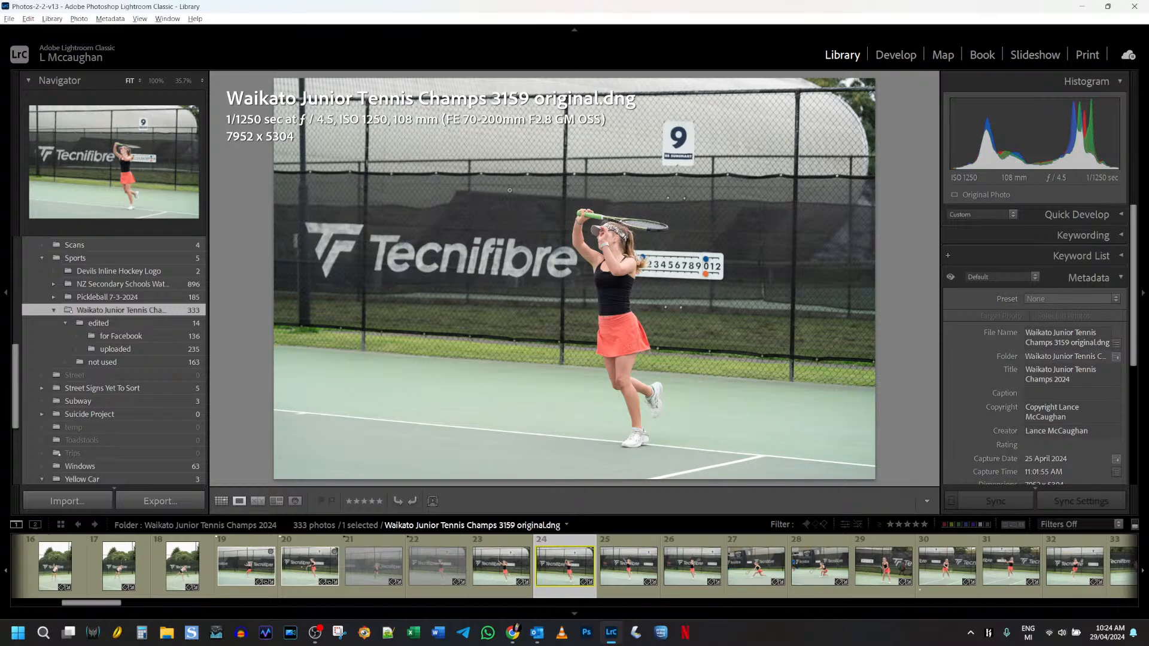
click(628, 574)
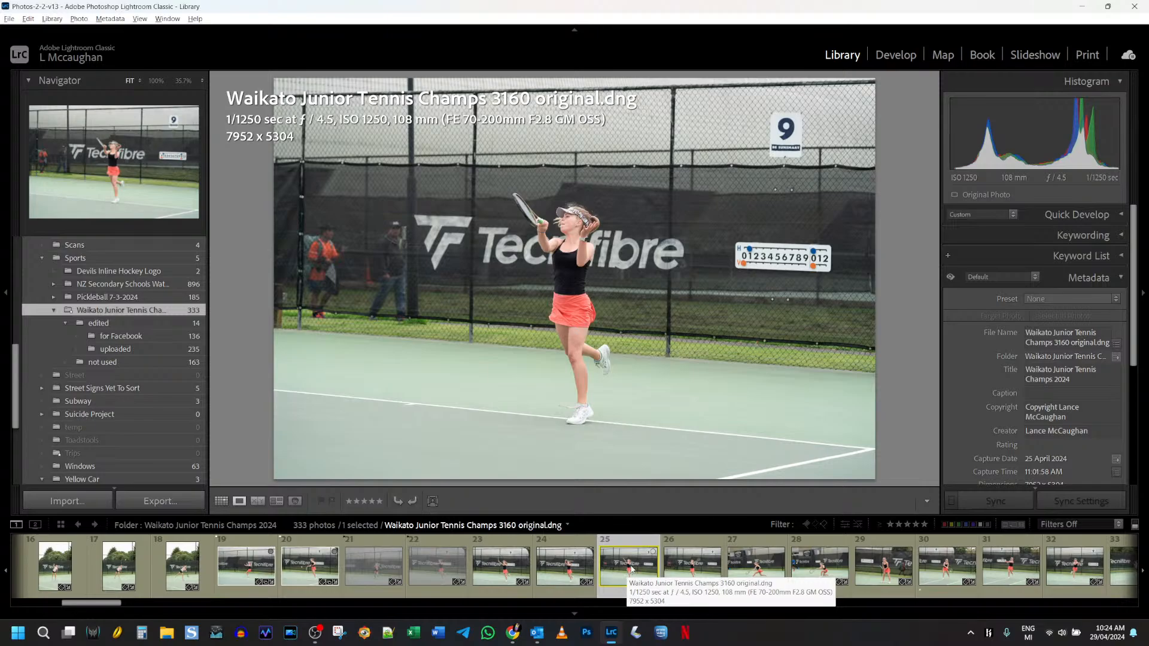
key(b)
key(p)
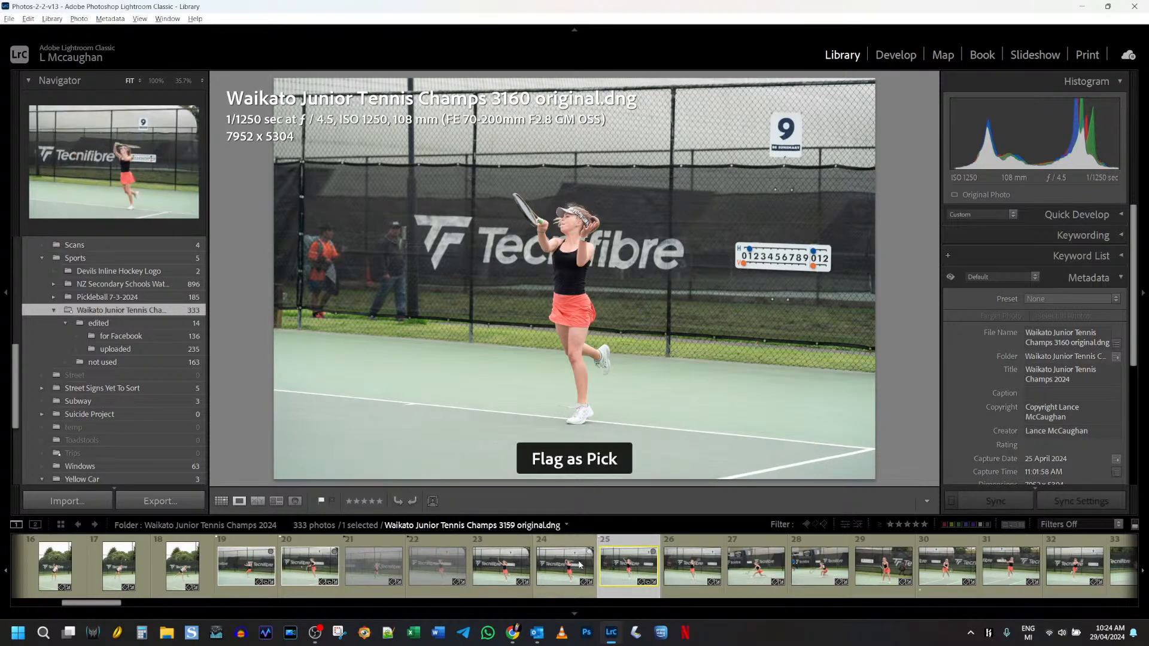
Set photos 3159 and 3158 as rejected
key(Left)
key(x)
key(Left)
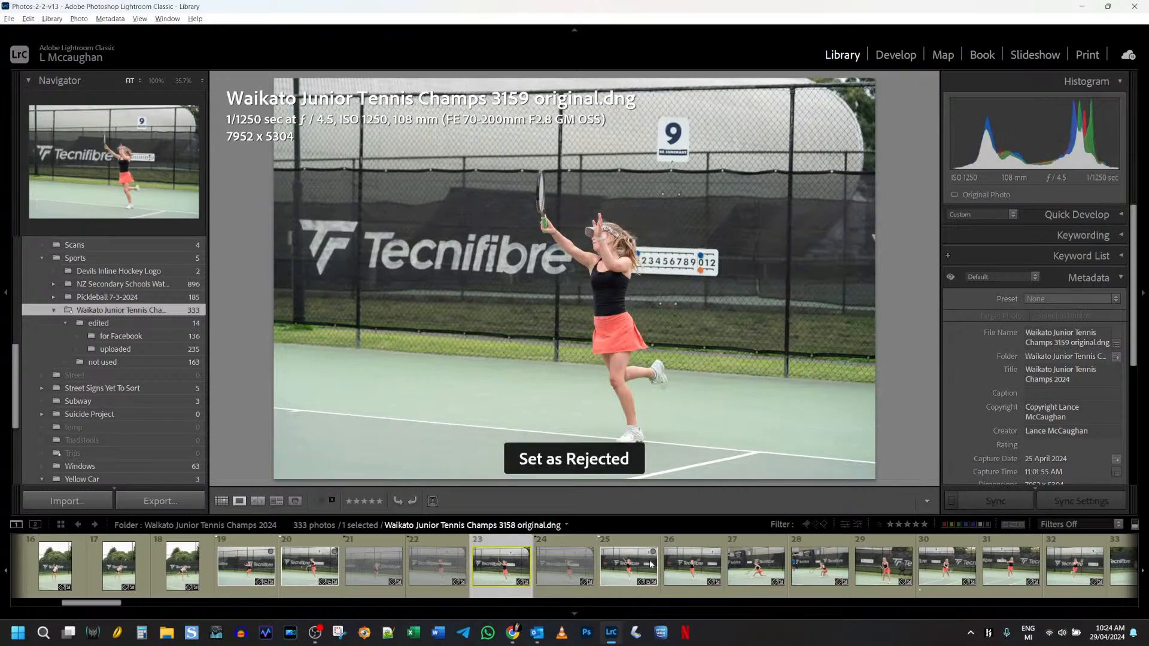
Compare photos 3160 and 3161, and add 3161 to the target collection flagged as a pick
click(692, 562)
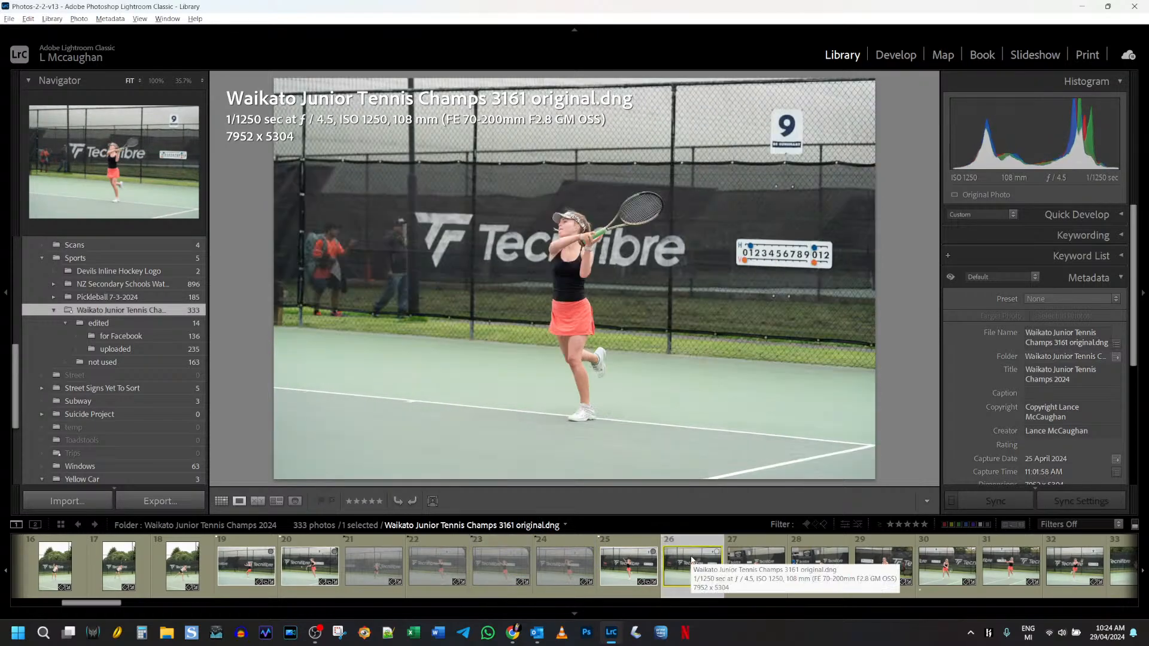
click(629, 567)
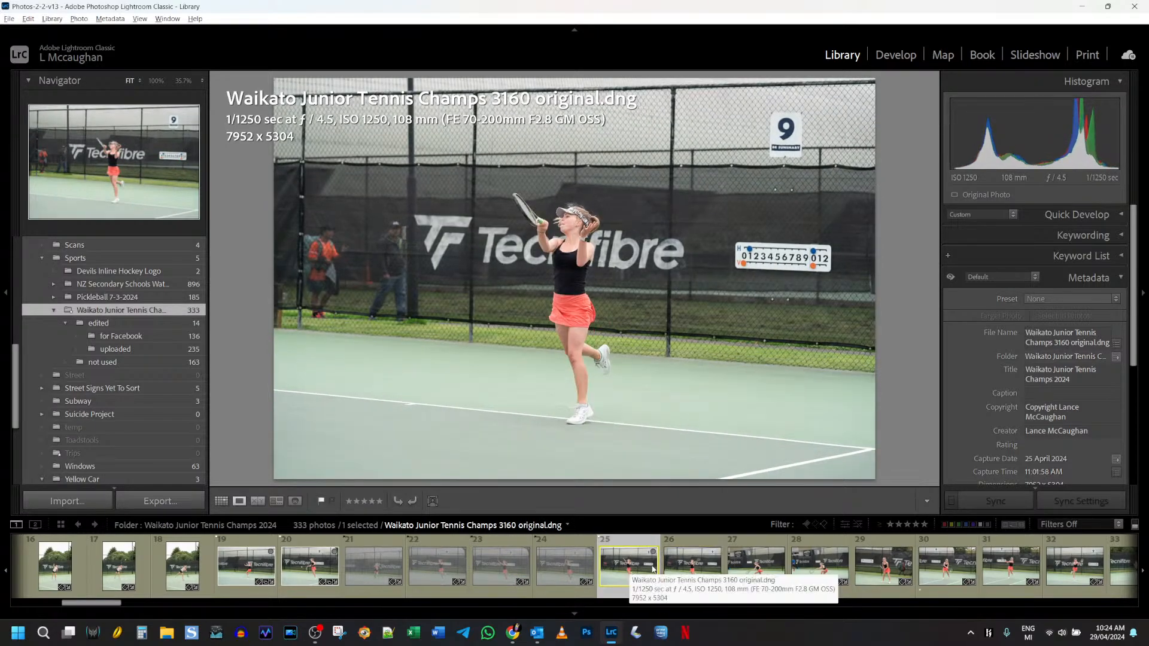
click(703, 566)
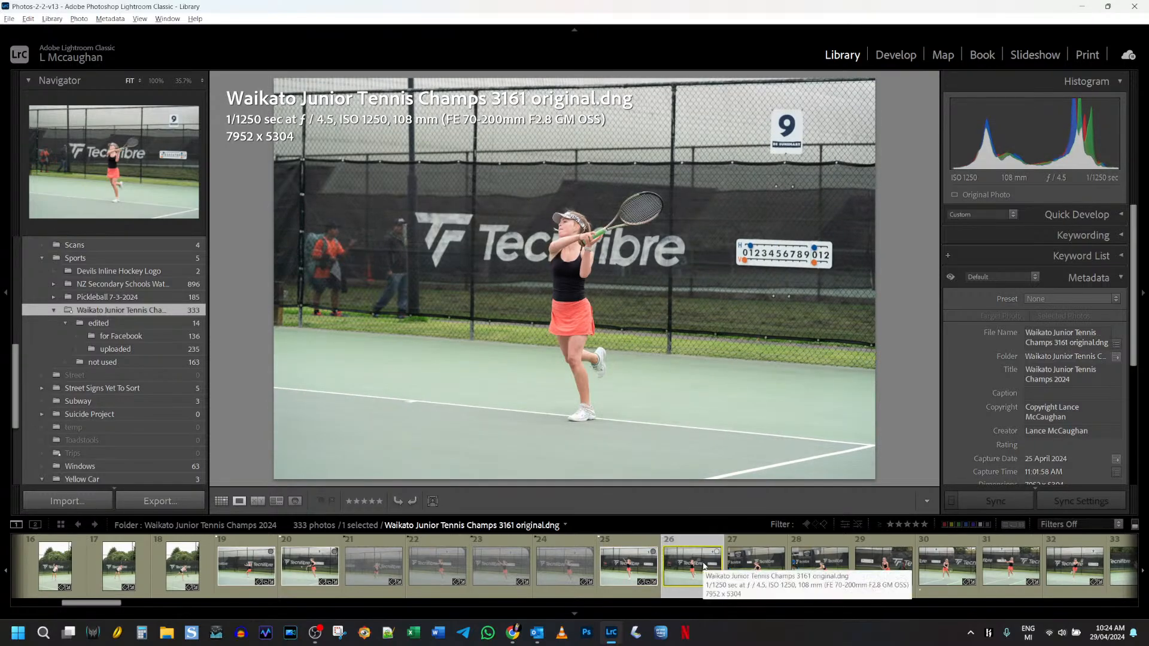
key(b)
key(p)
Add photo 3162 to the target collection, flag it as a pick, and check the player's face at 100% zoom
click(760, 572)
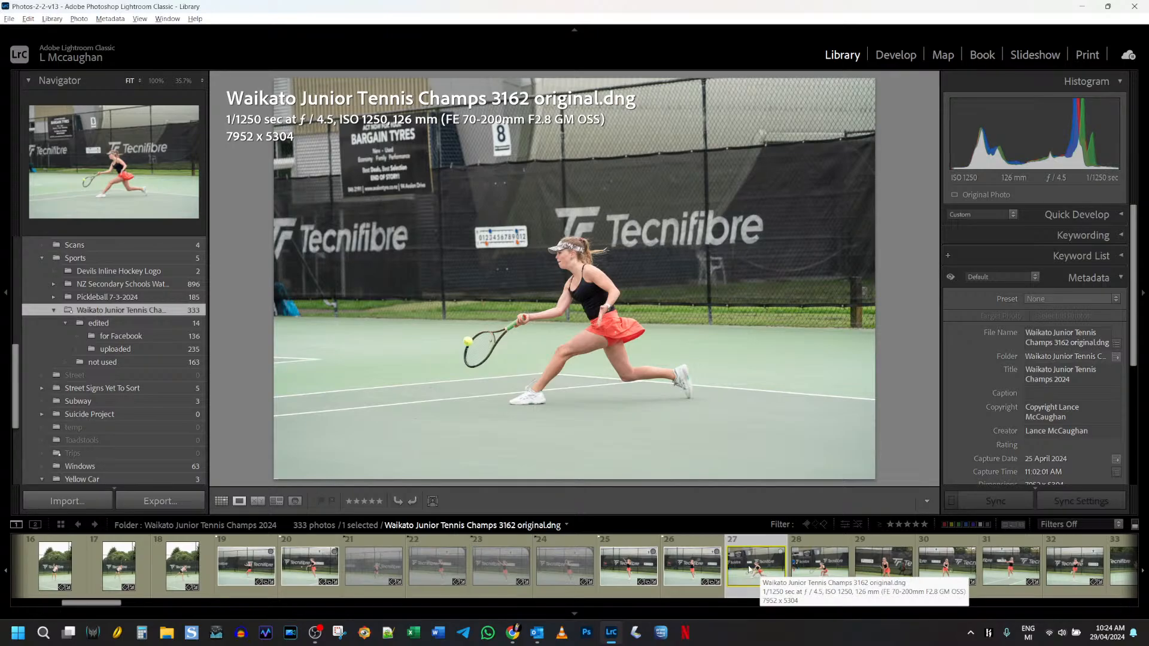
key(b)
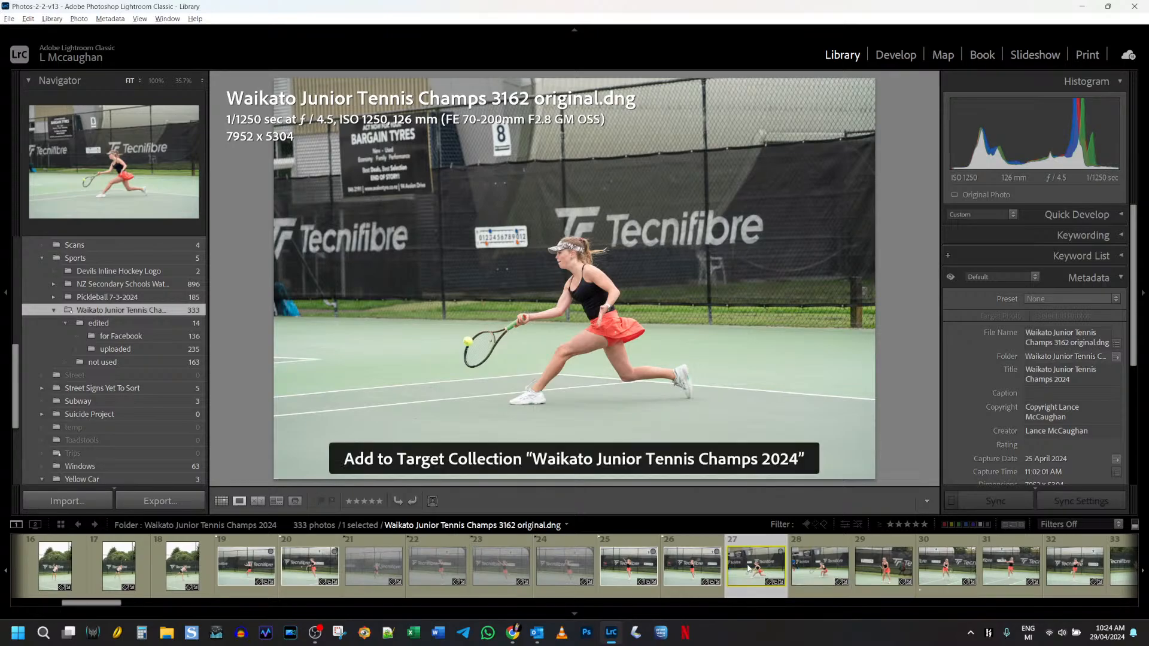
key(p)
click(575, 262)
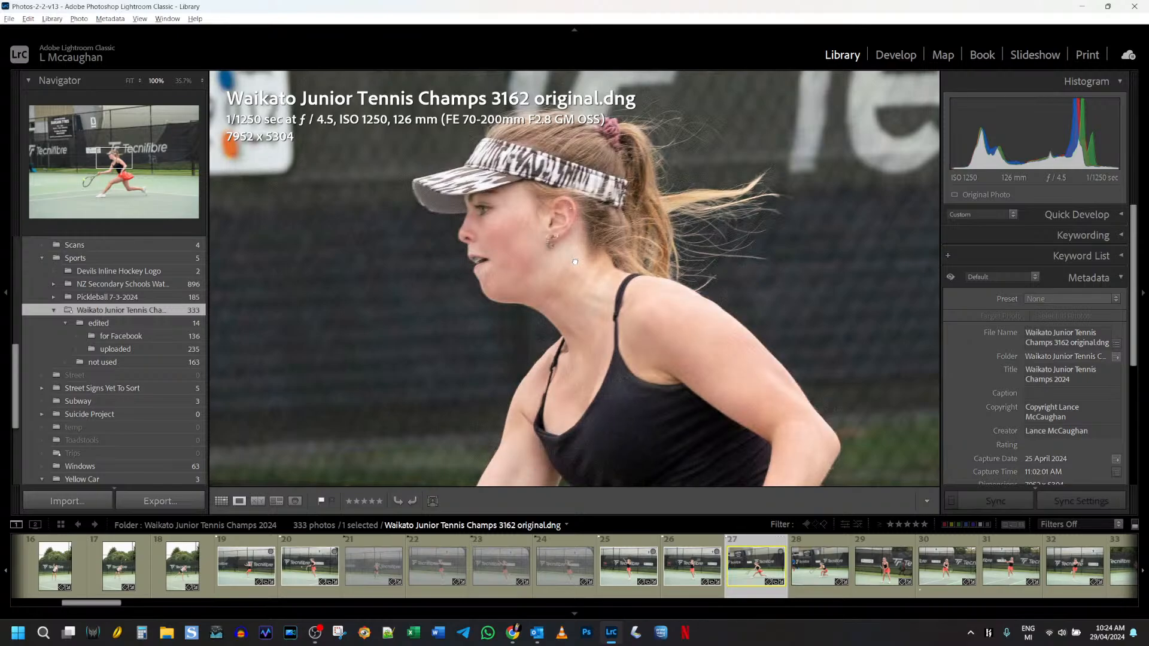
click(619, 314)
Add photos 3163 and 3165 to the target collection and flag both as picks
click(824, 570)
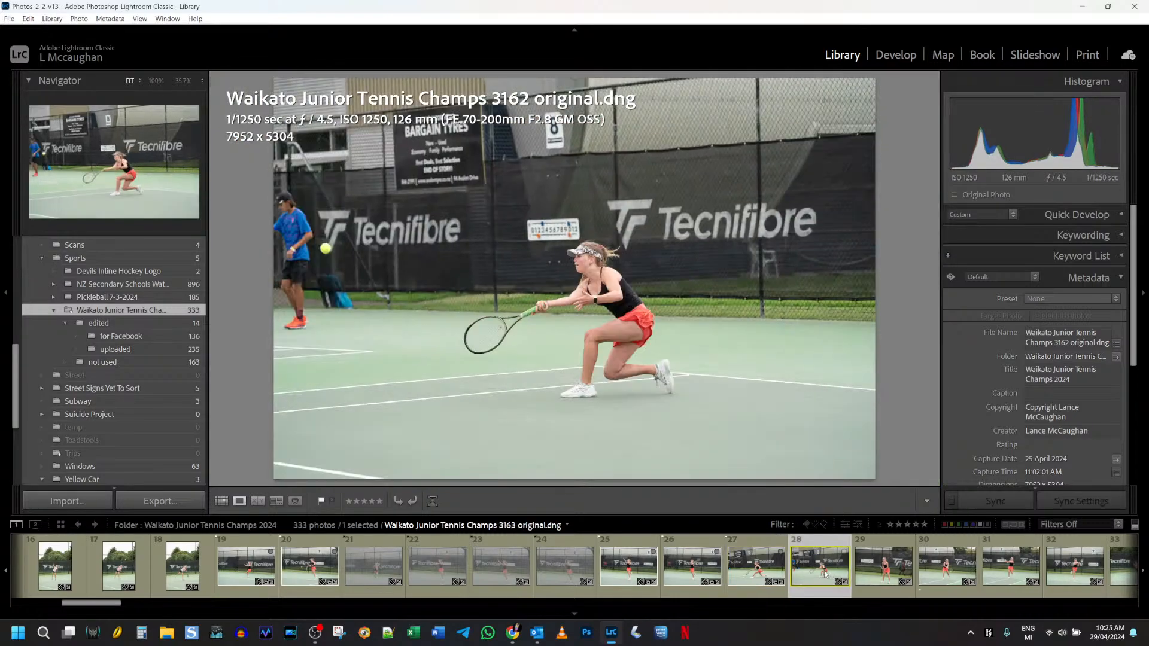
key(b)
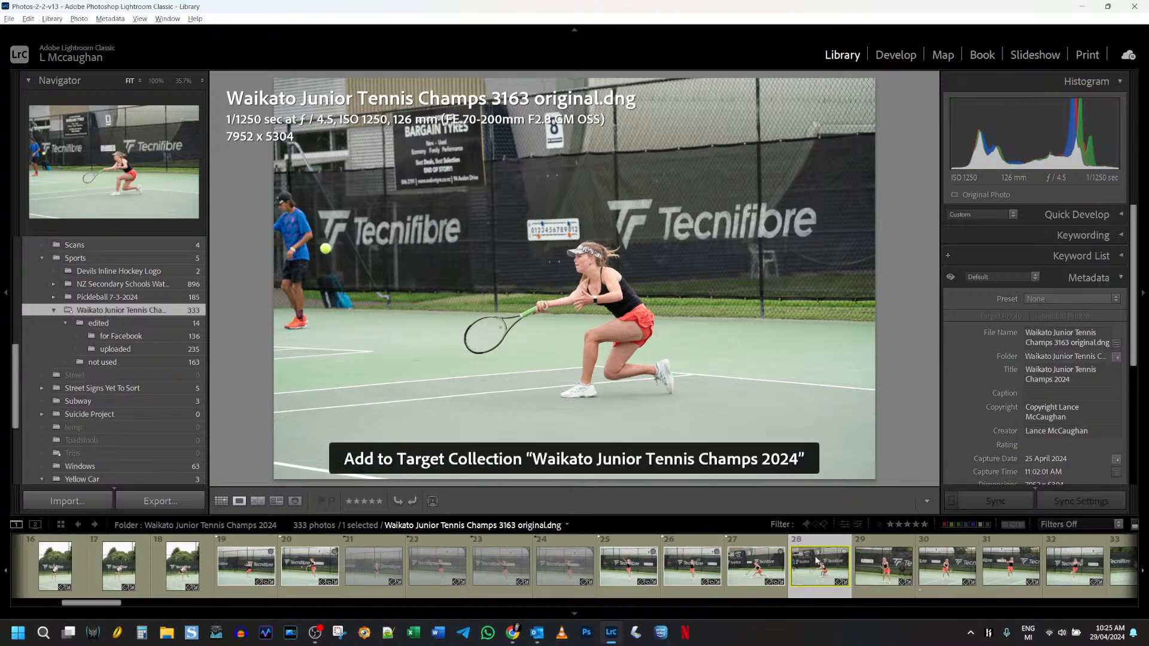
key(p)
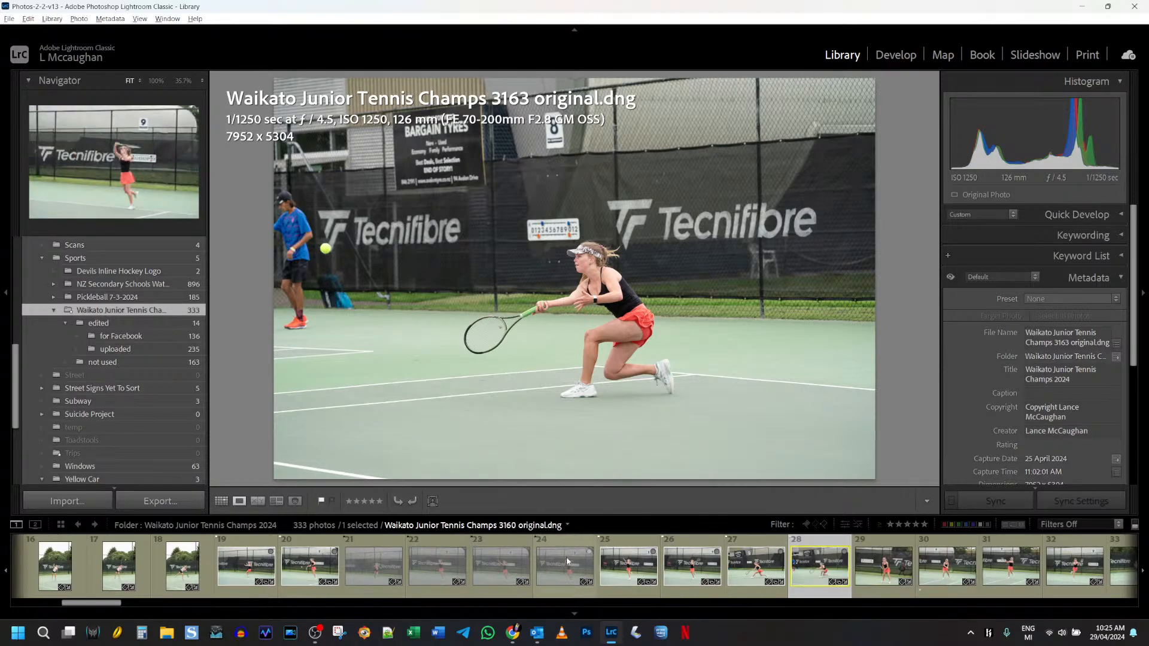
click(882, 570)
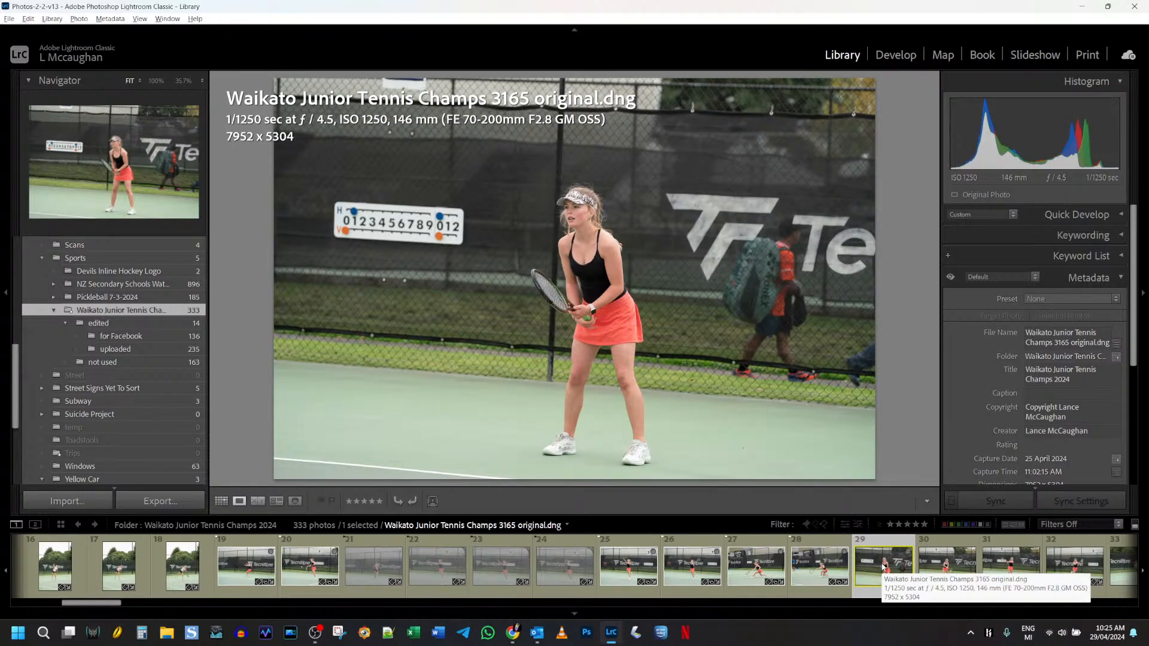
key(b)
key(p)
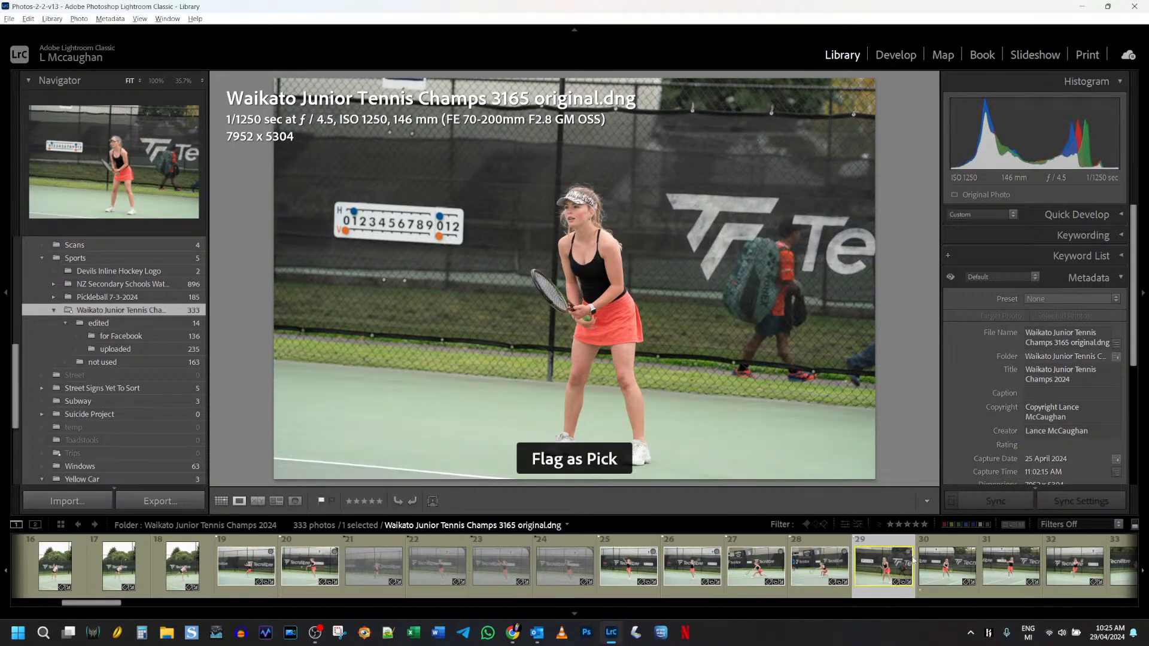
Move the four consecutive rejected photos, from 3155 through 3159, into the "not used" folder
click(565, 566)
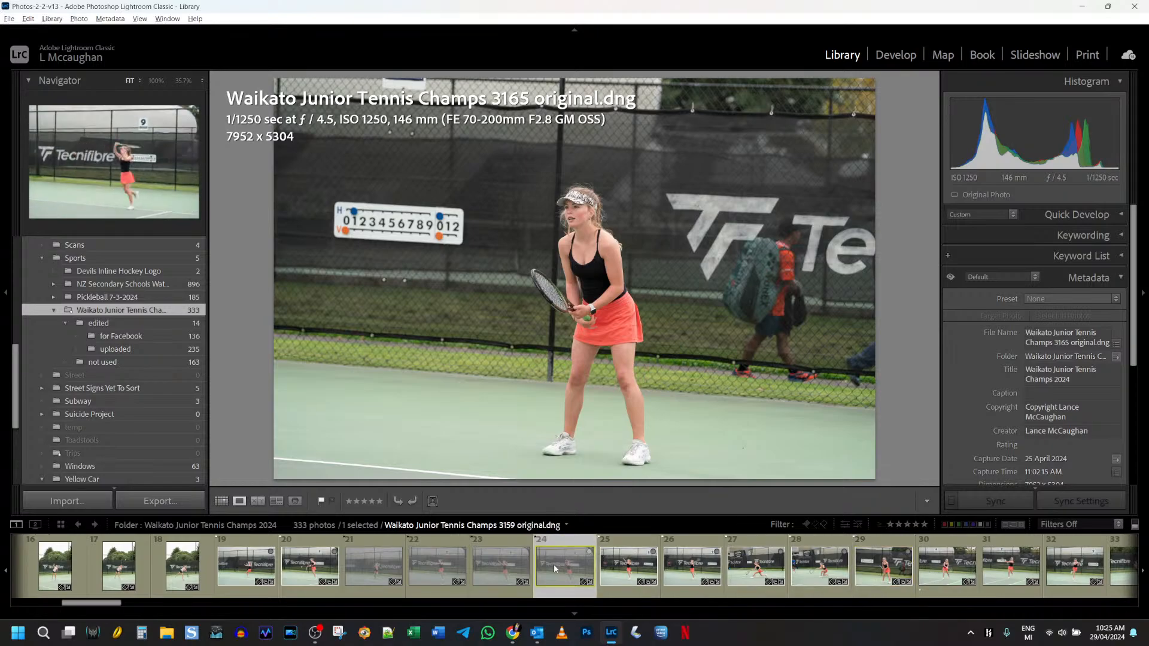
shift+click(371, 569)
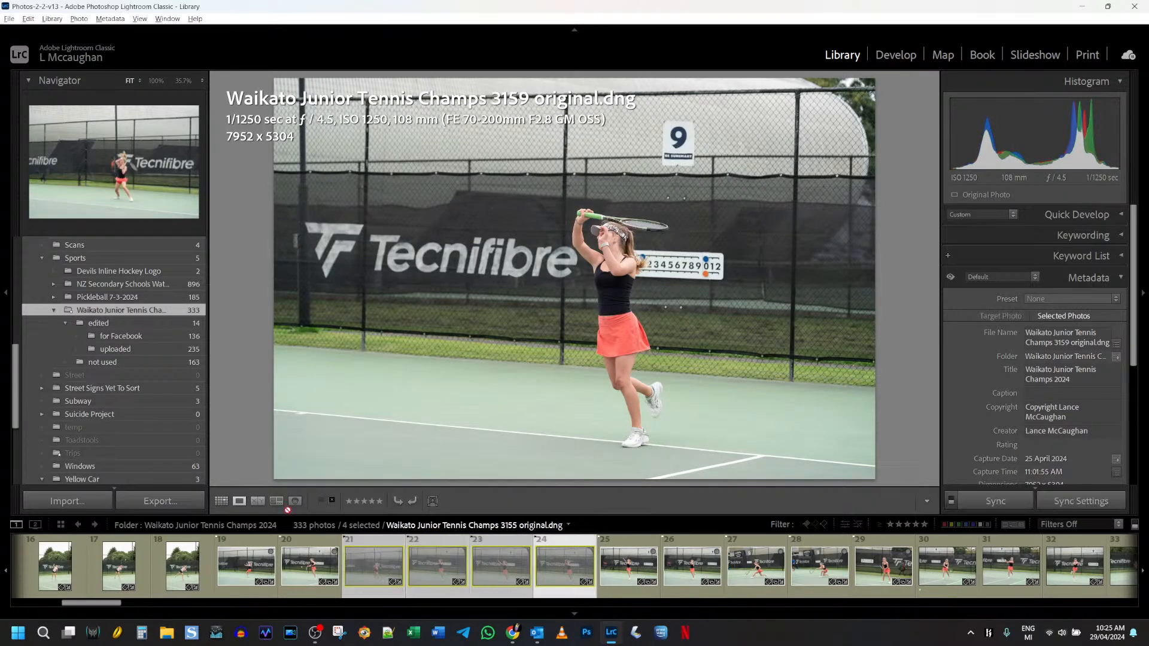
drag(287, 510, 128, 362)
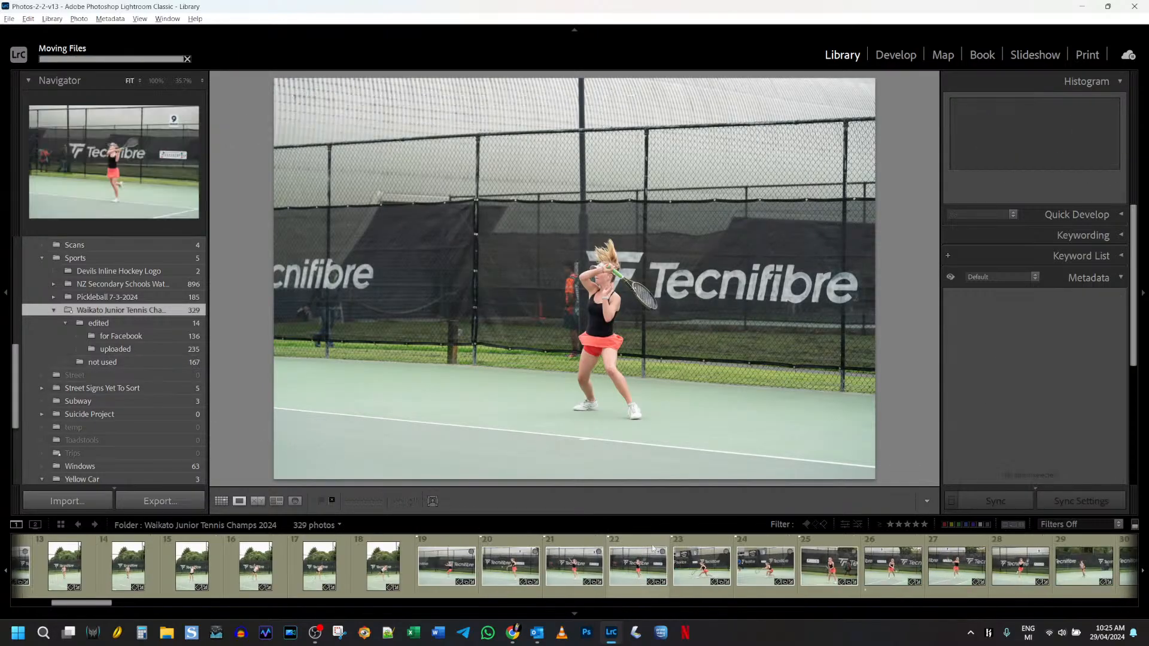
Move the nine similar portraits, photos 3216 to 3224, into the "not used" folder, moving 3216 separately
scroll(762, 558, down, 10)
scroll(761, 557, up, 4)
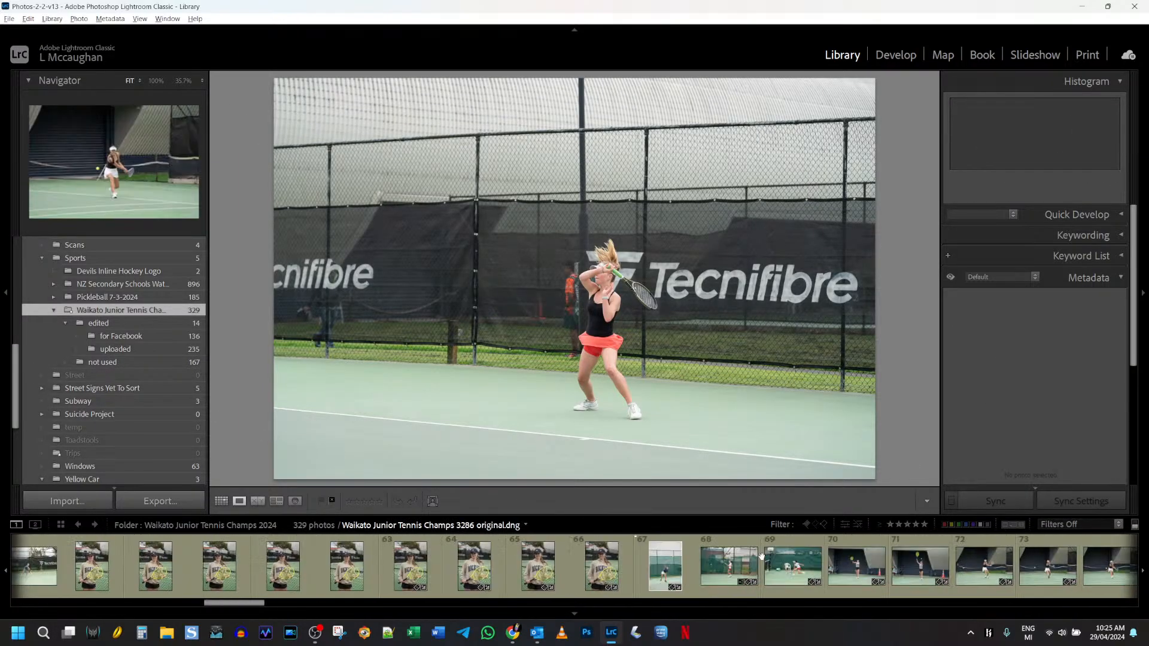
scroll(762, 557, down, 10)
scroll(759, 555, up, 8)
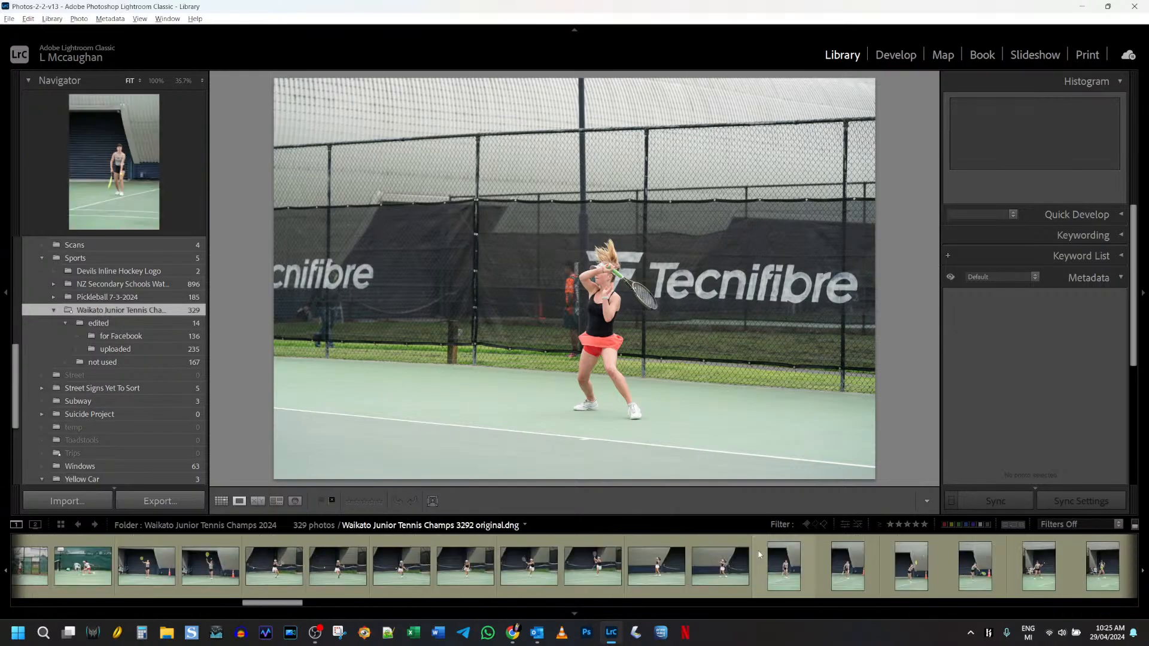
scroll(759, 555, up, 3)
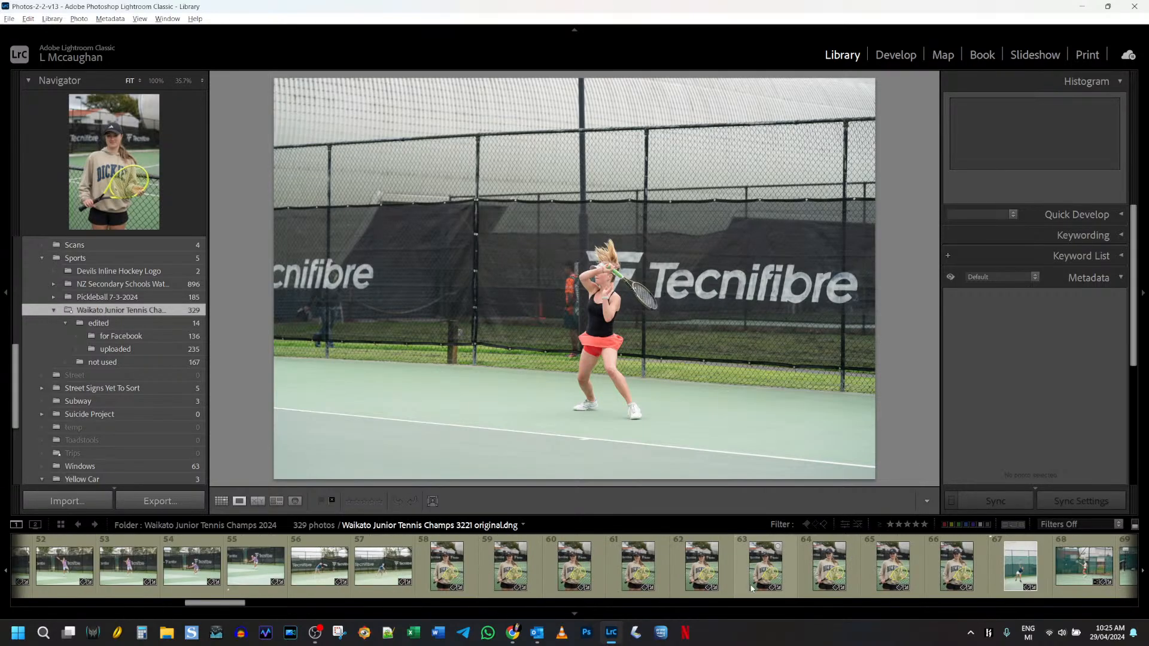
click(960, 575)
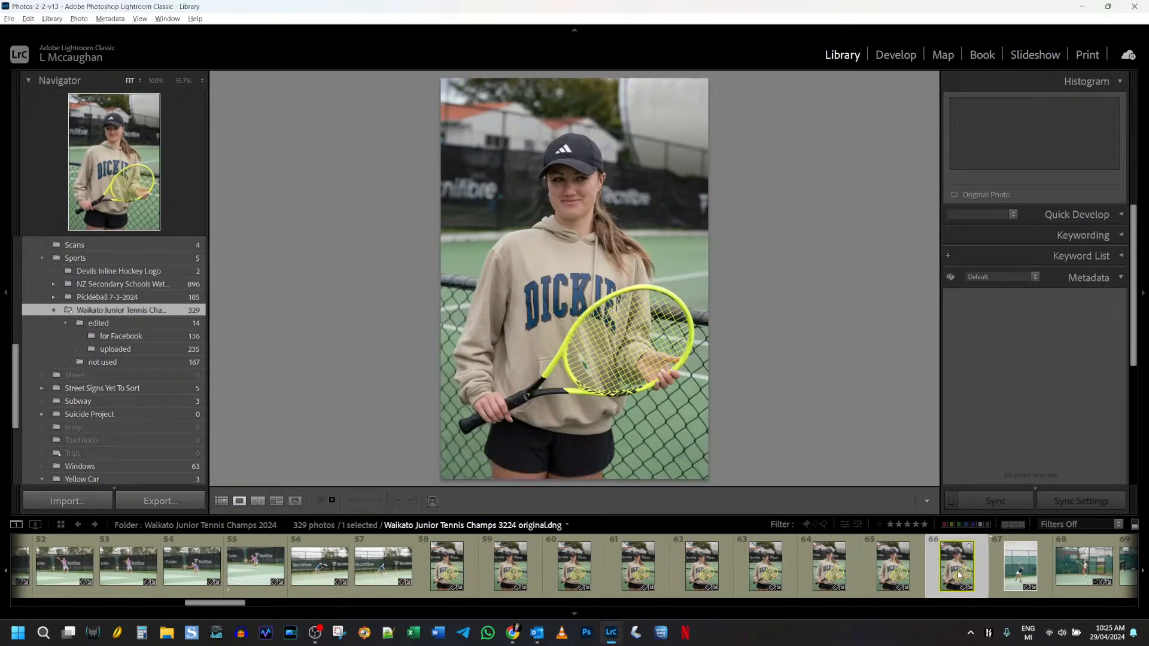
shift+click(445, 575)
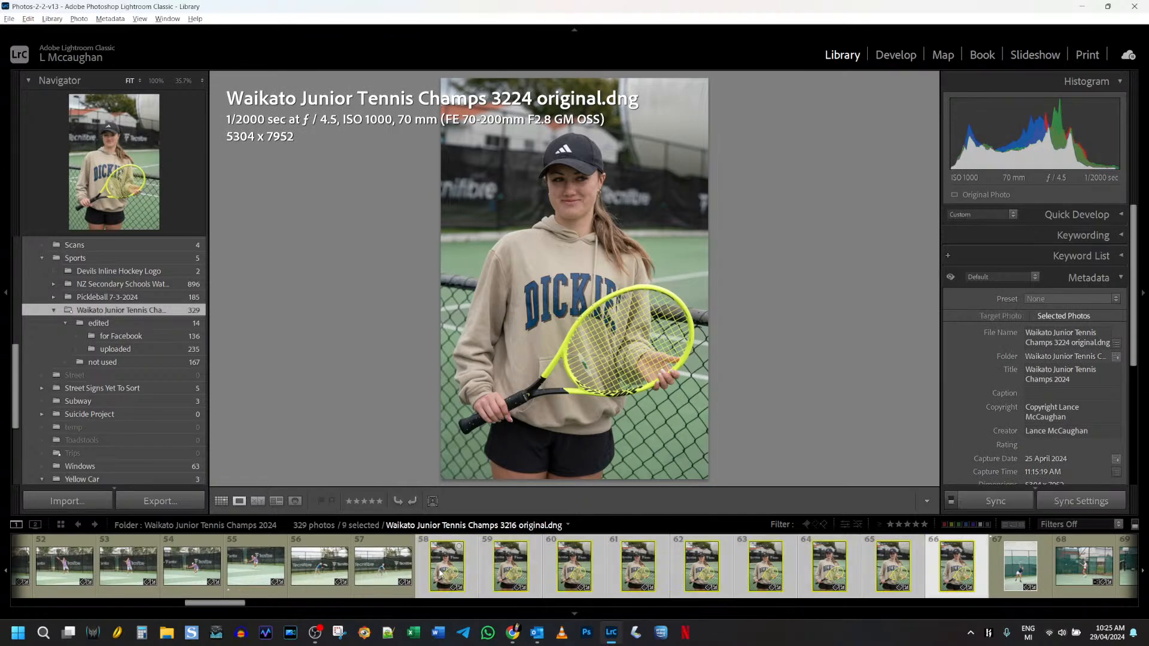
drag(444, 575, 116, 362)
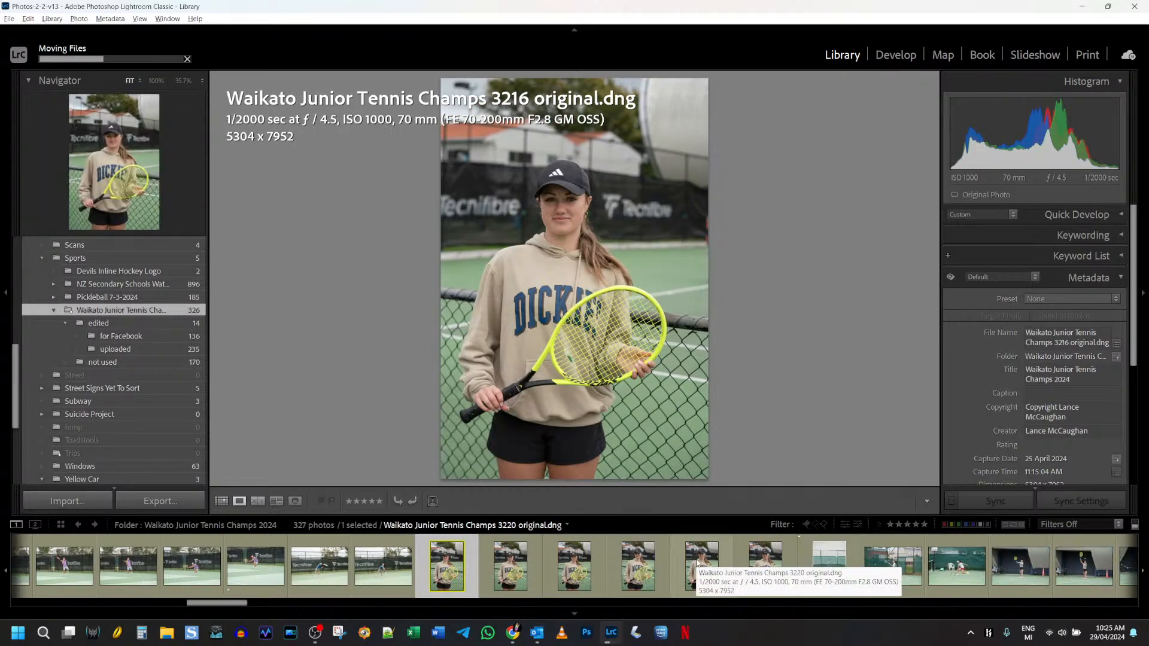
click(722, 509)
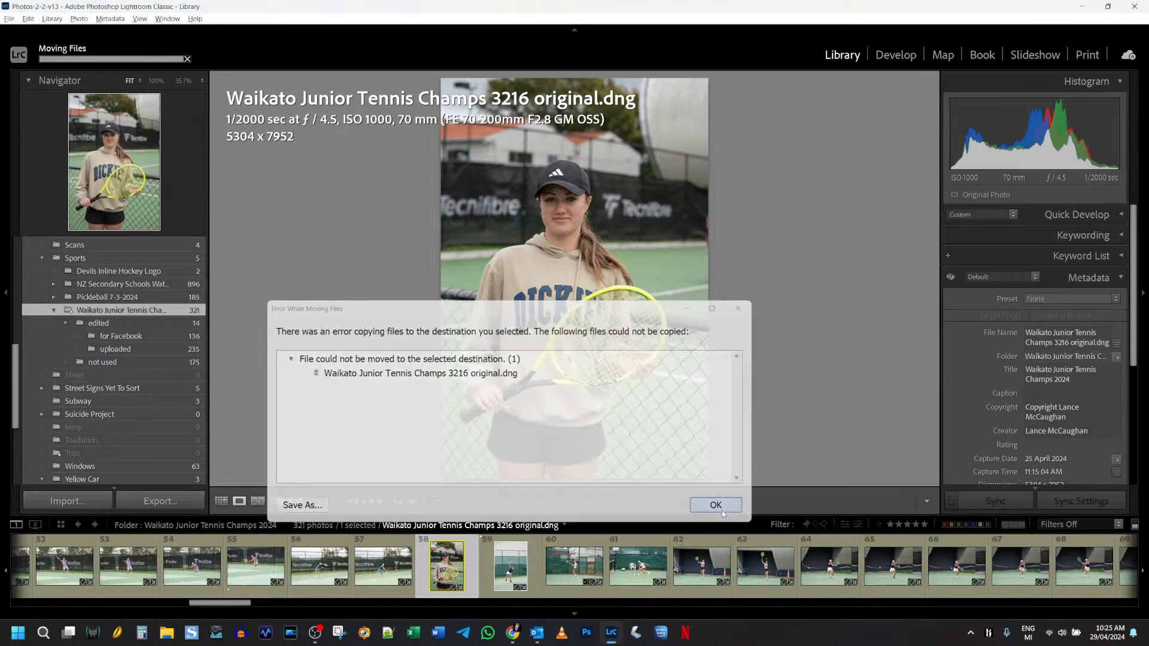
drag(439, 564, 121, 360)
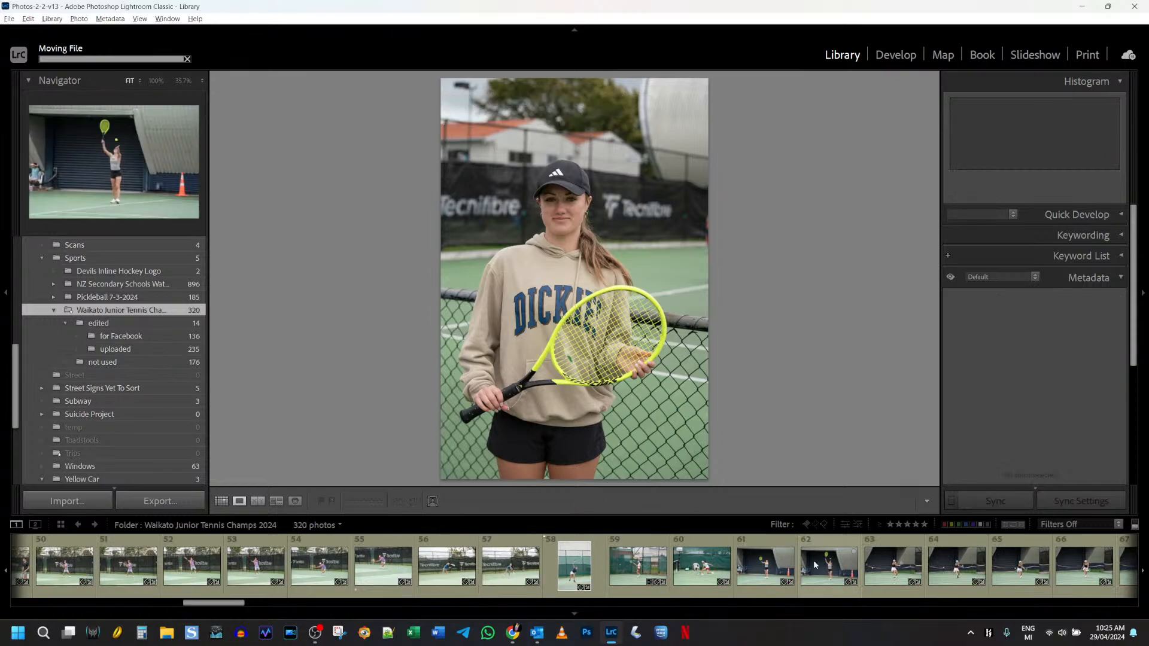
Compare photos 3417, 3418 and 3419 among the 26 April shots, and add 3419 to the target collection flagged as a pick
scroll(840, 556, down, 10)
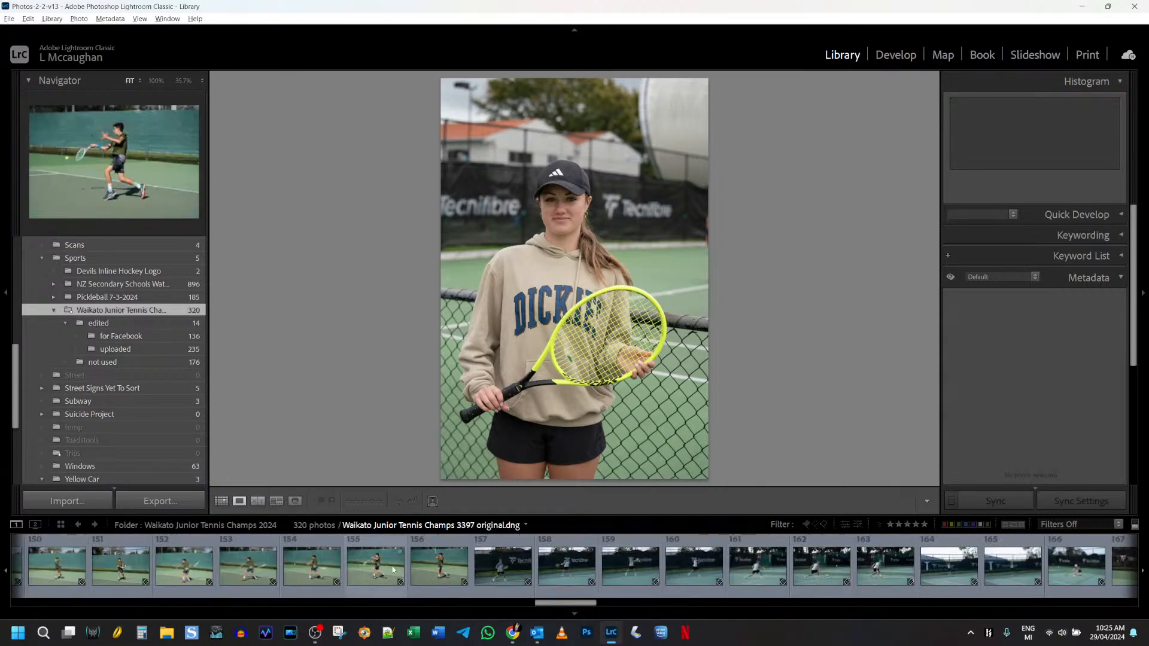
click(399, 559)
scroll(628, 565, down, 2)
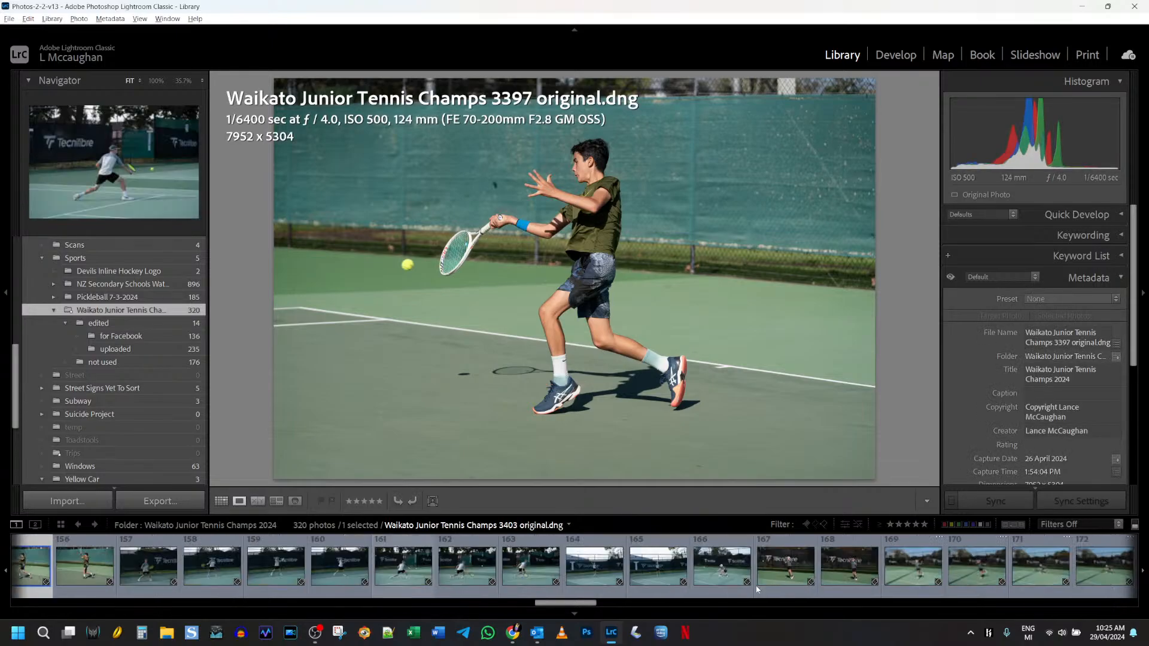
click(522, 571)
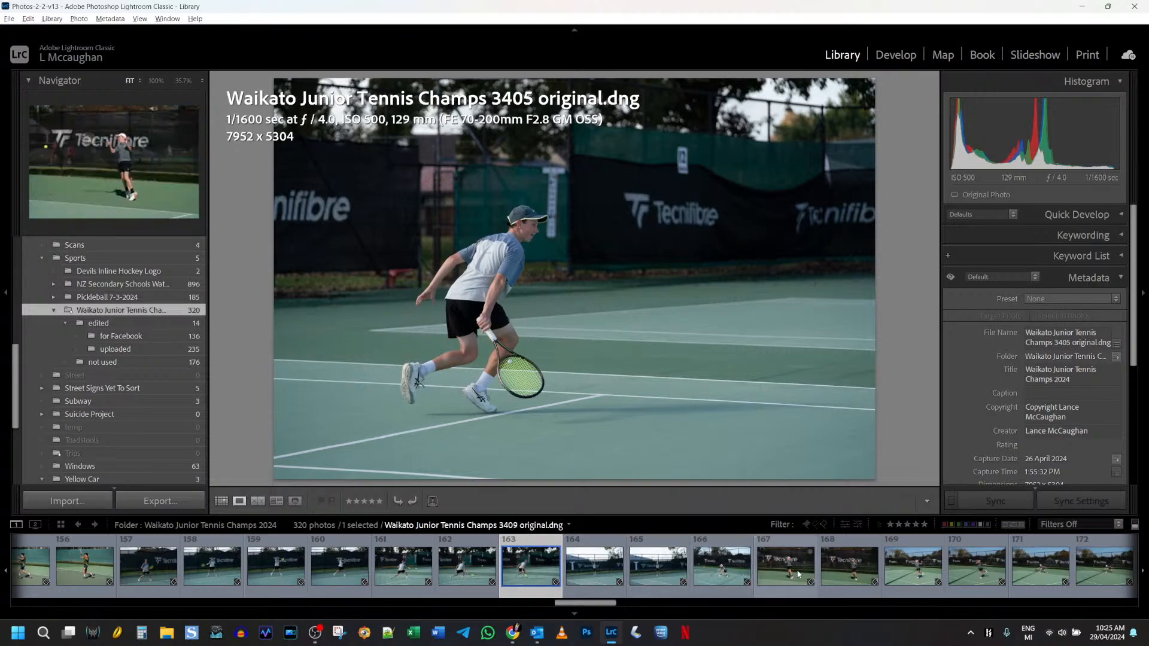
scroll(798, 574, down, 3)
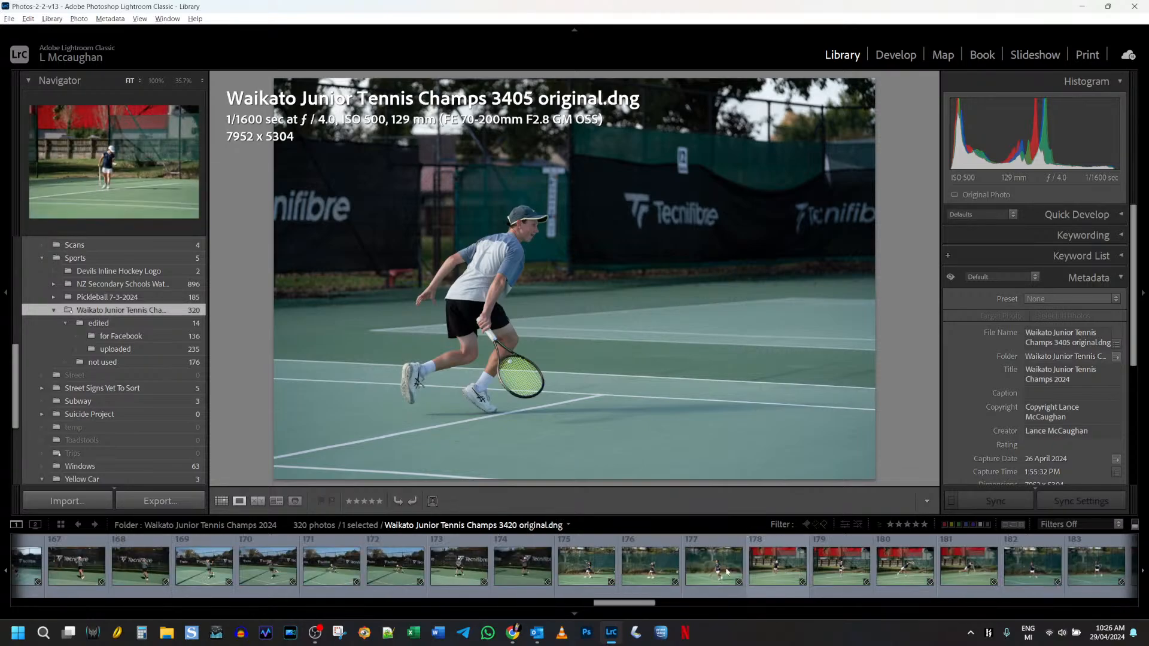
click(651, 569)
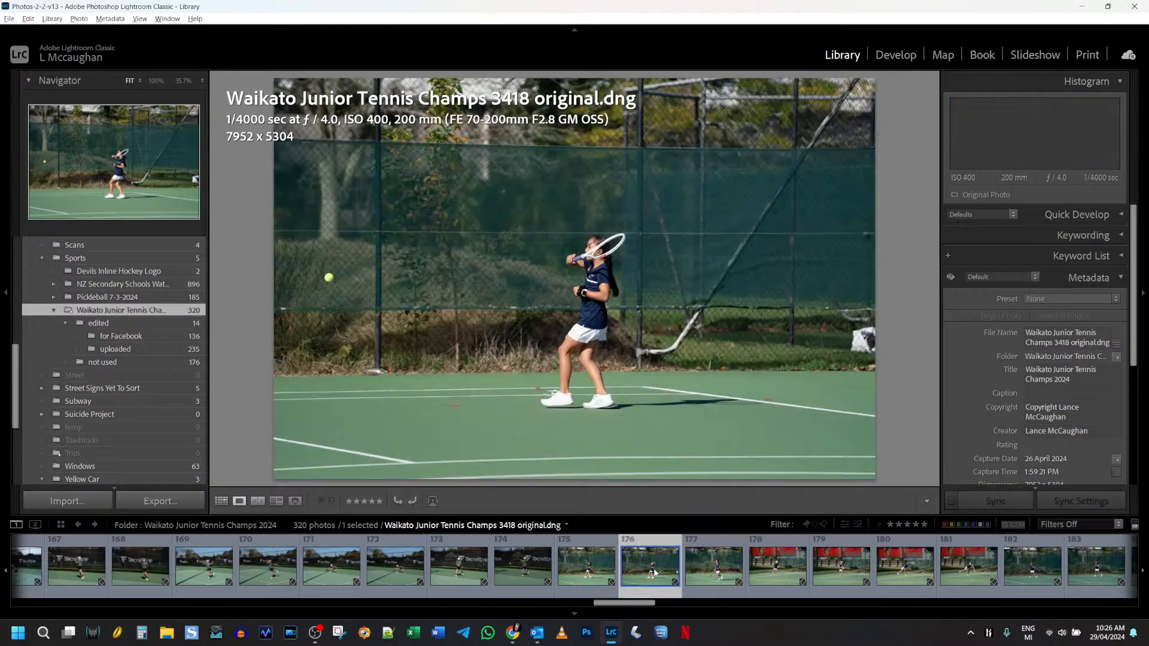
click(577, 576)
click(719, 570)
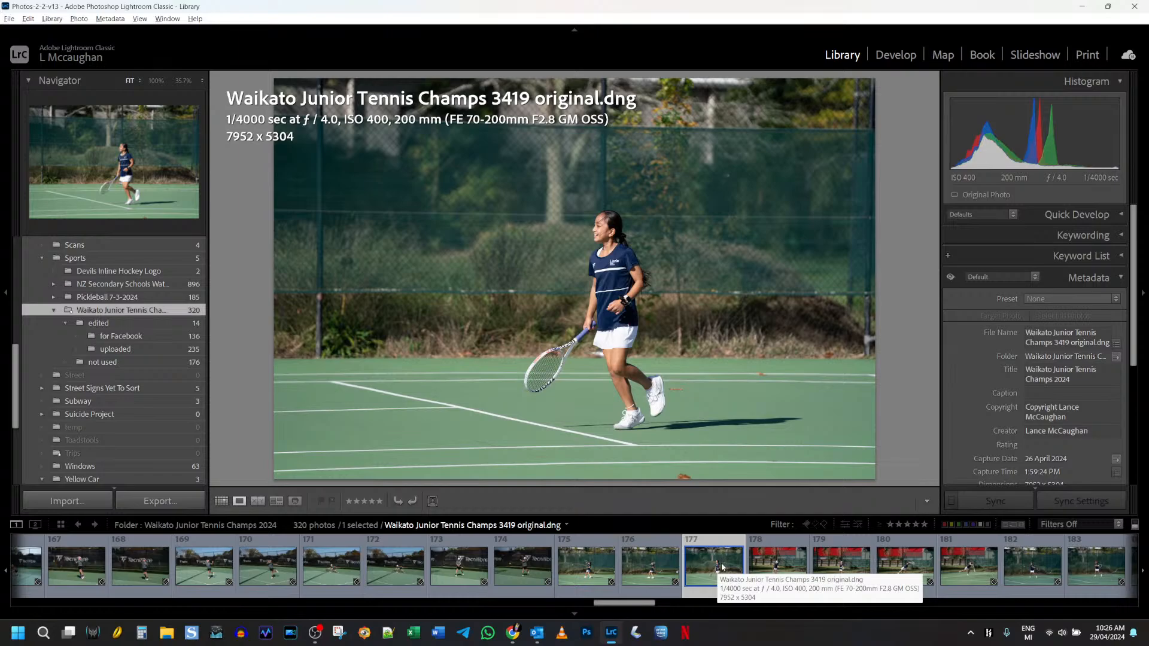
key(b)
key(p)
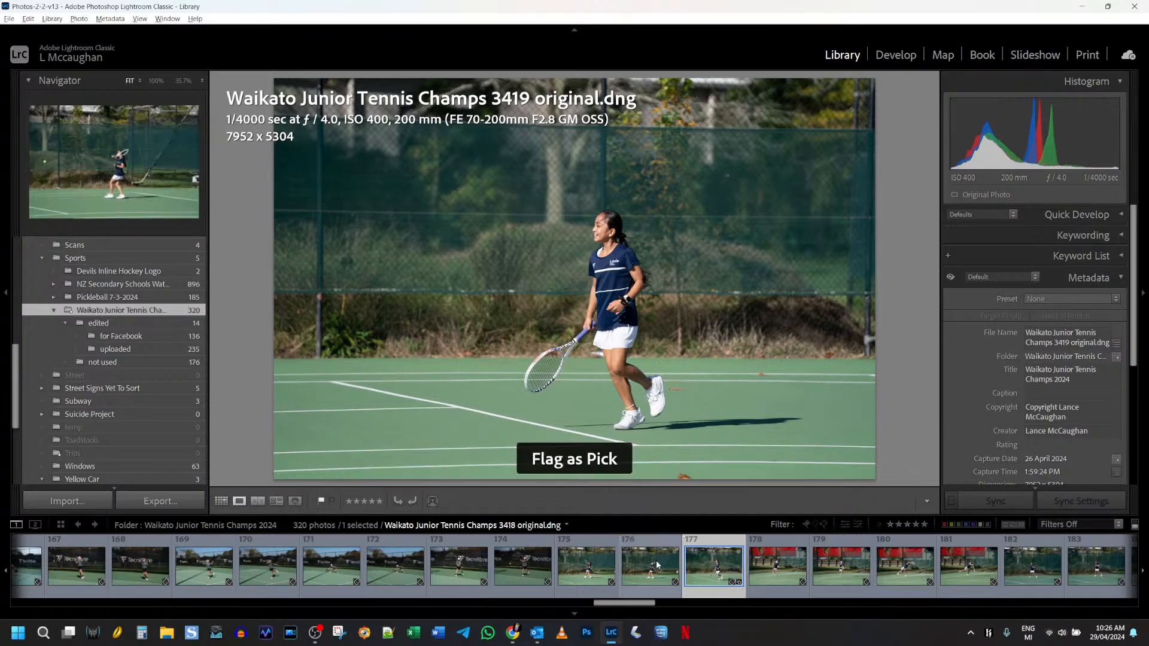
Set photos 3418 and 3417 as rejected and move both into the "not used" folder
click(657, 565)
key(x)
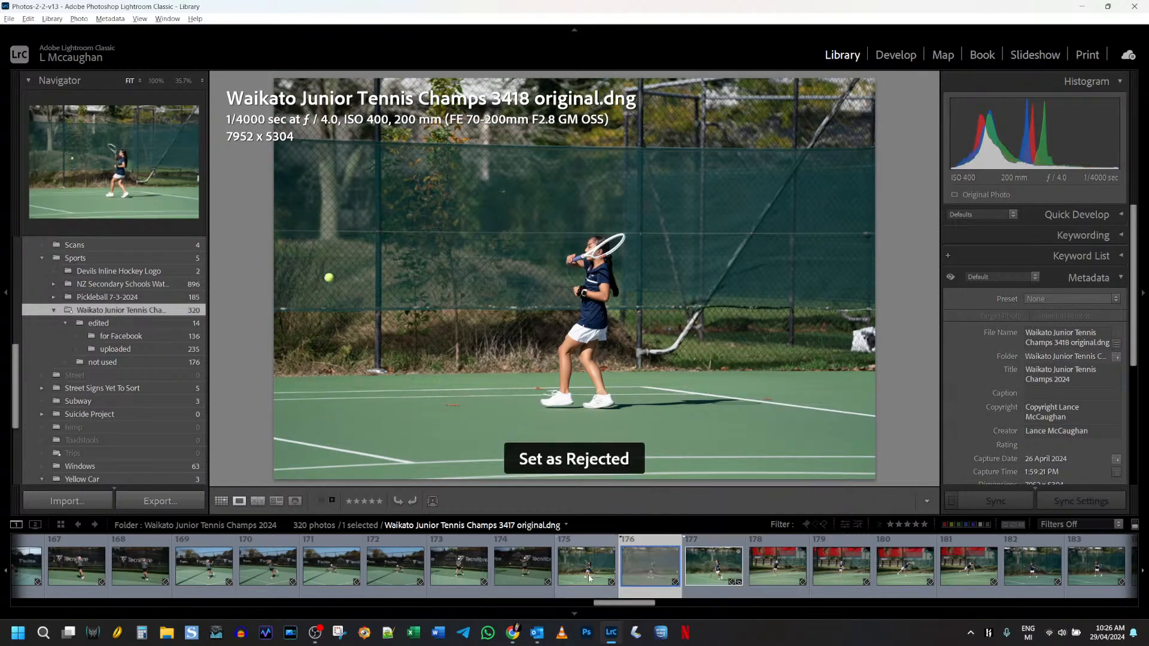
click(583, 570)
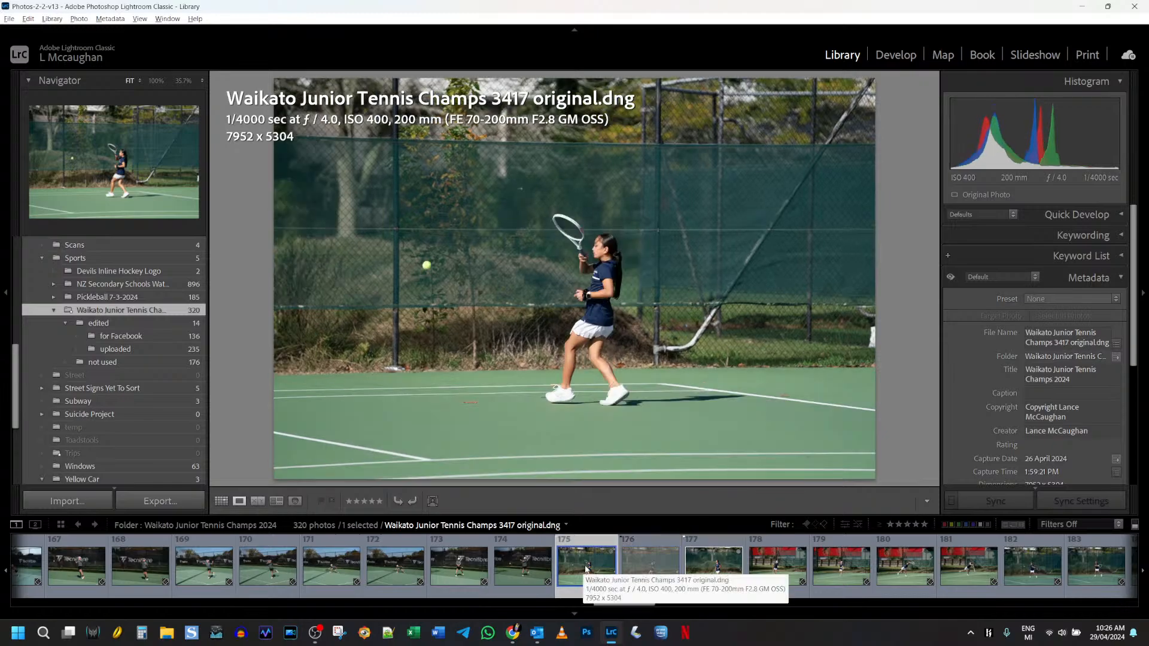
key(x)
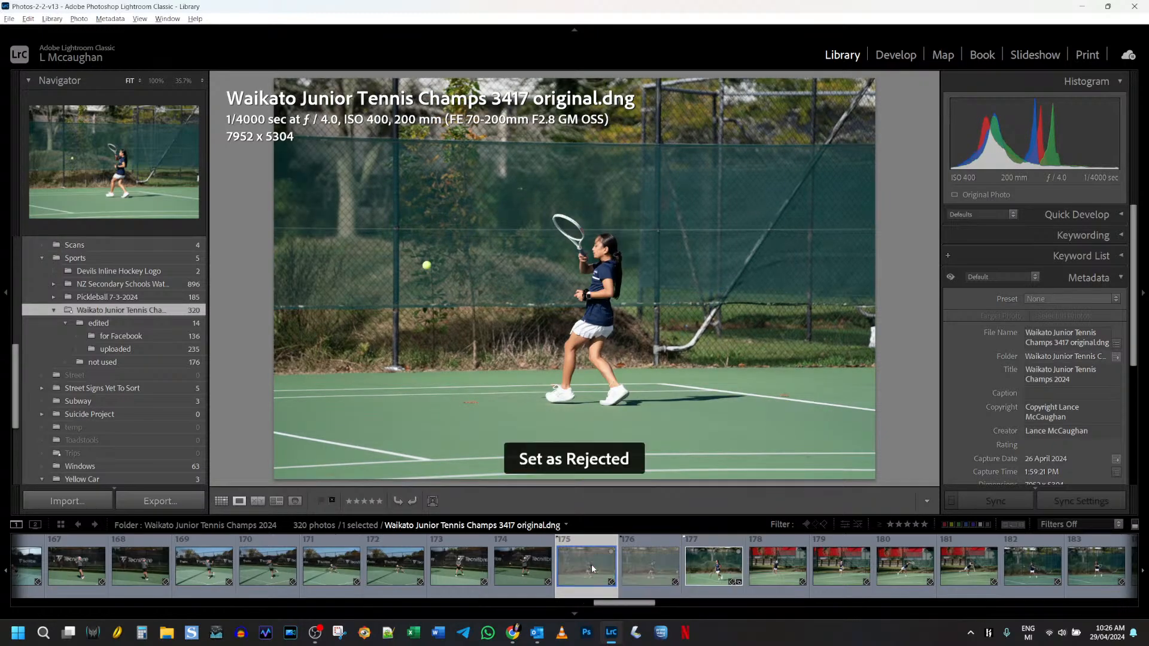
ctrl+click(638, 563)
drag(639, 563, 120, 364)
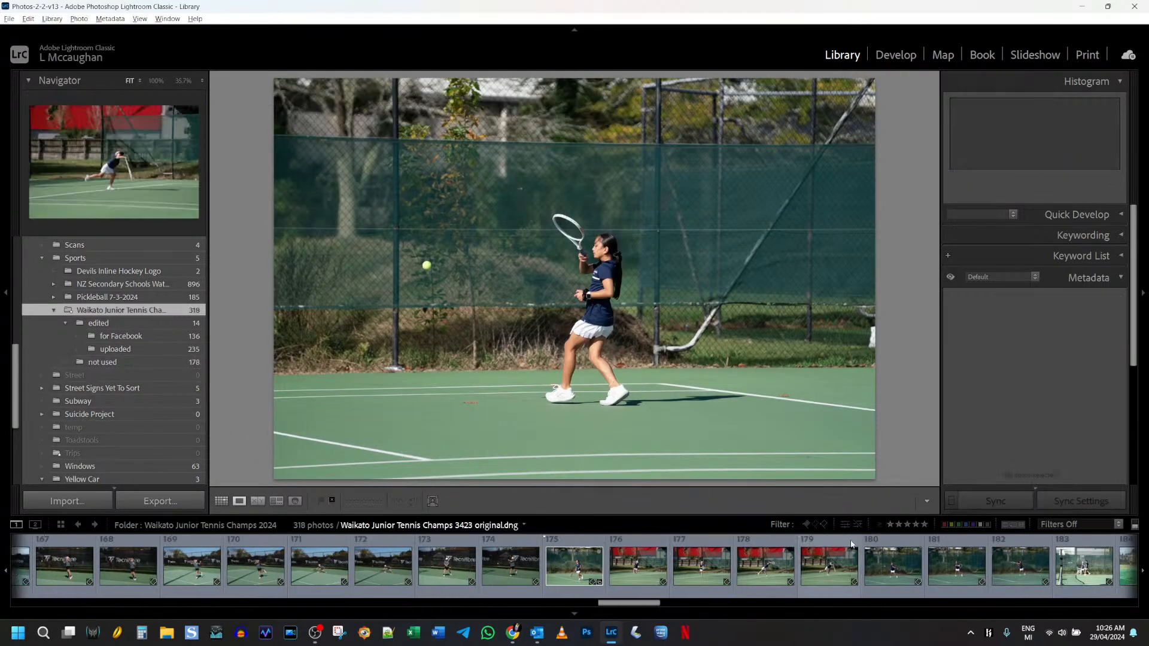
Compare photos 3424 to 3427 and set photo 3426 as rejected
click(1065, 574)
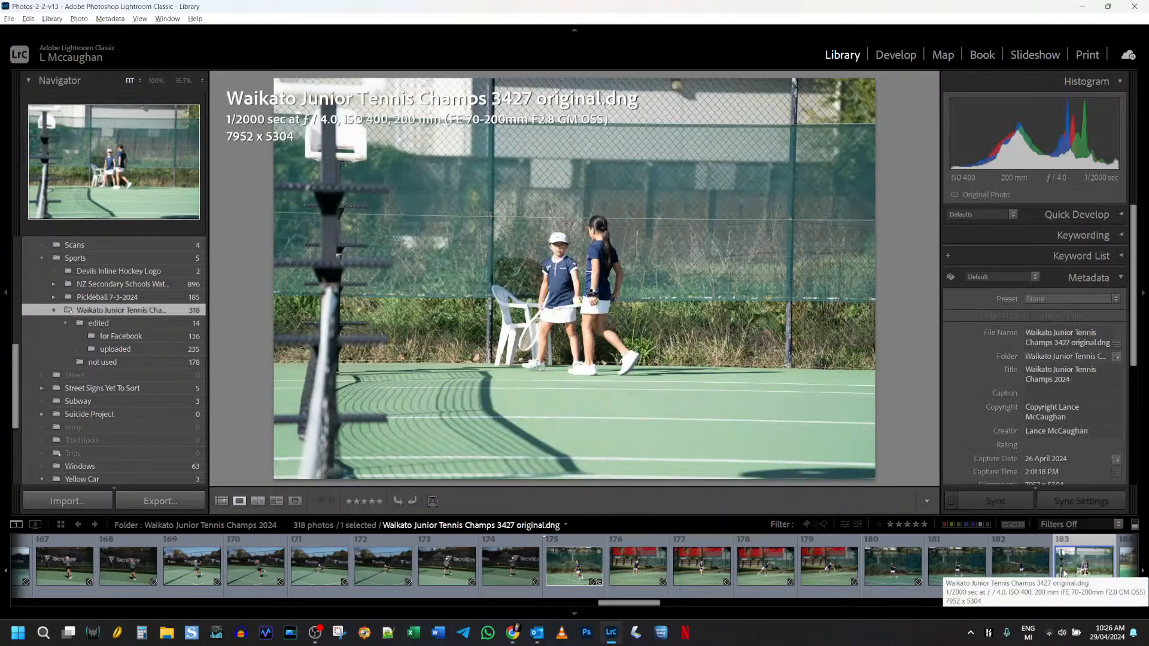
click(949, 571)
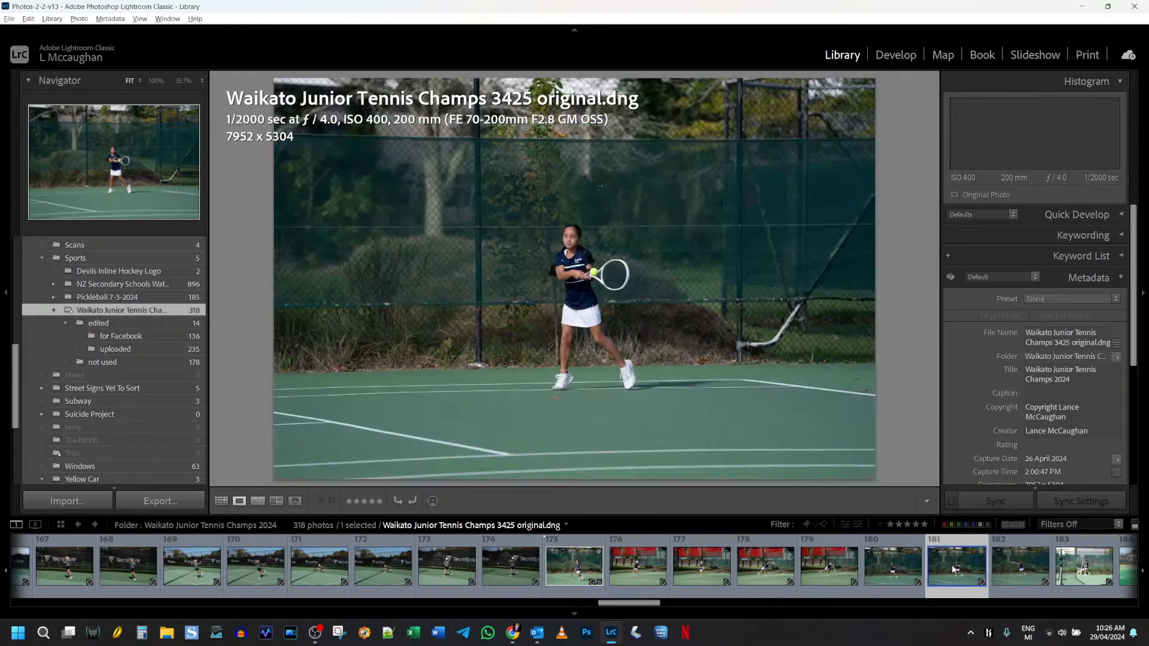
click(878, 574)
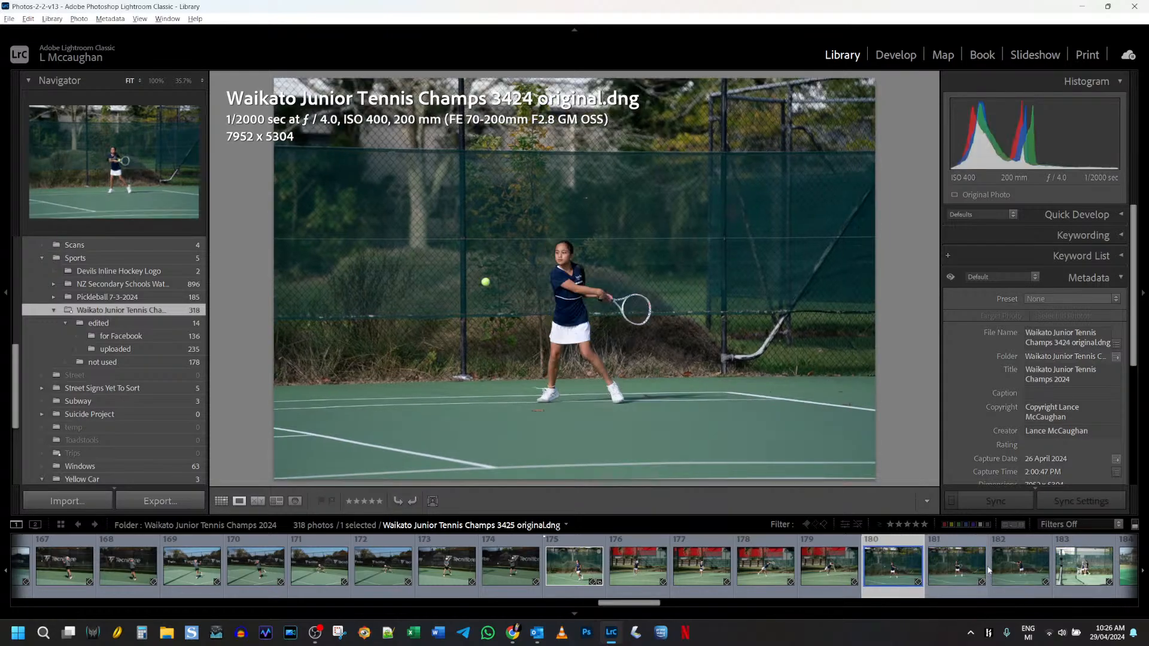
click(1009, 569)
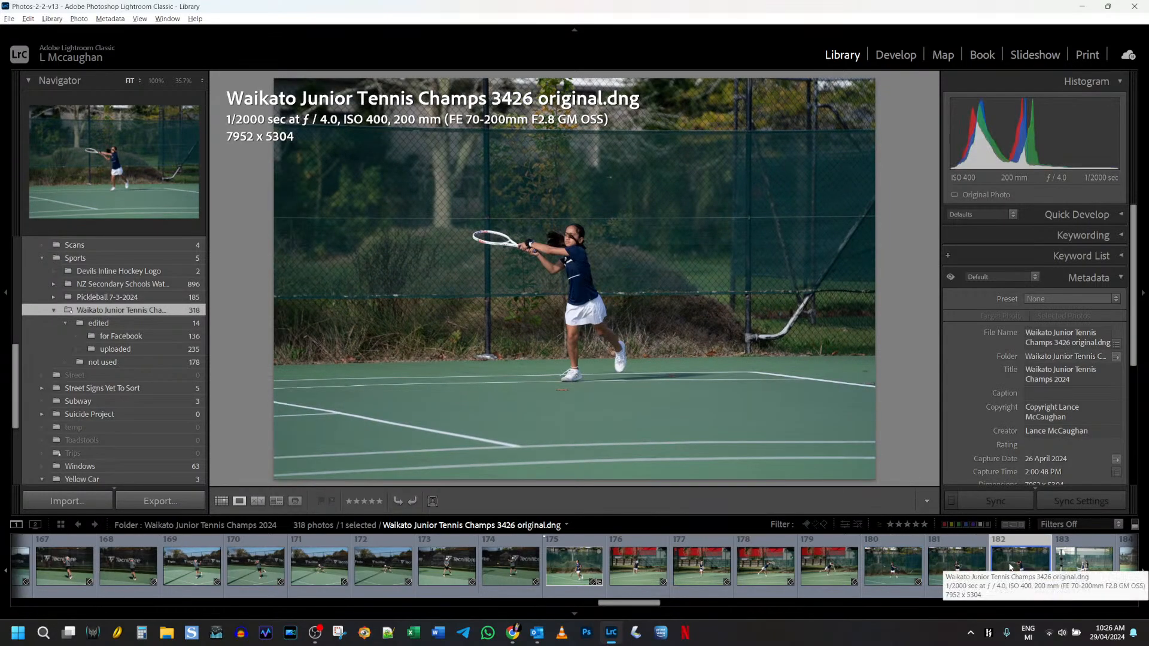
key(x)
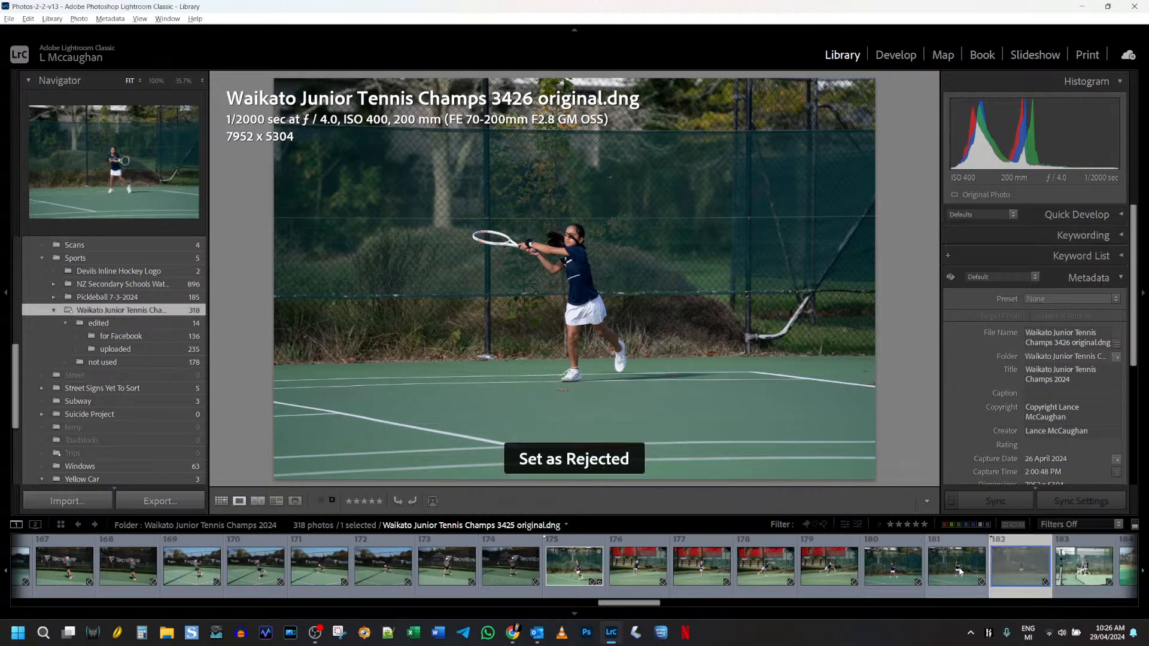
Compare photos 3424 and 3425, and add 3425 to the target collection flagged as a pick
click(962, 571)
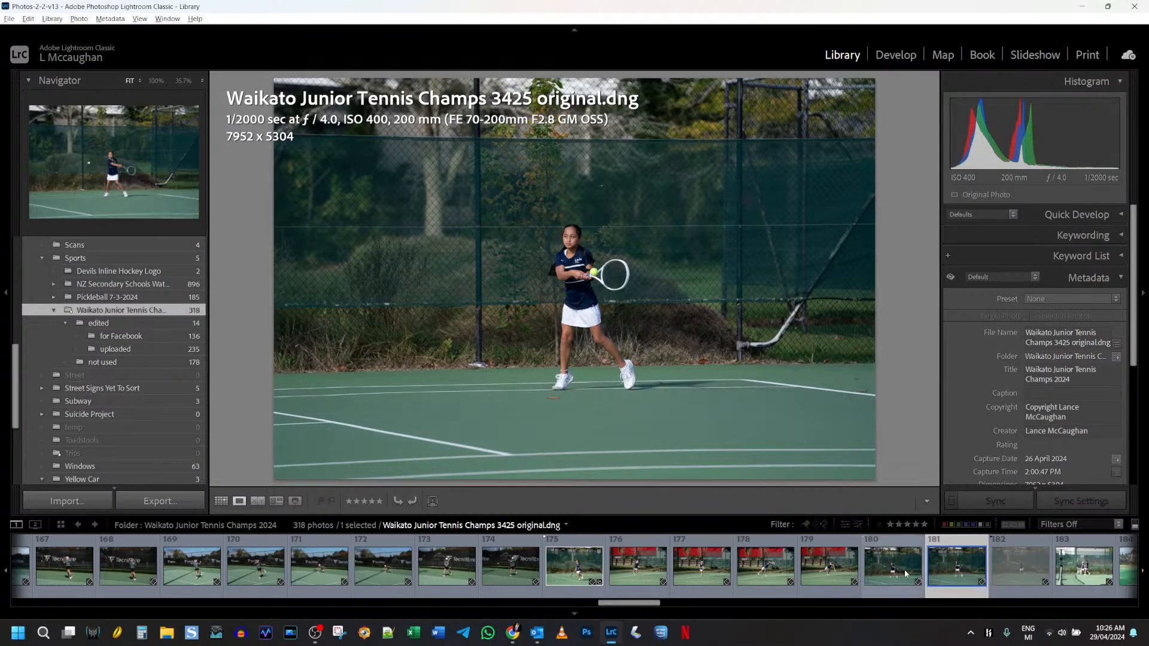
key(Left)
key(Right)
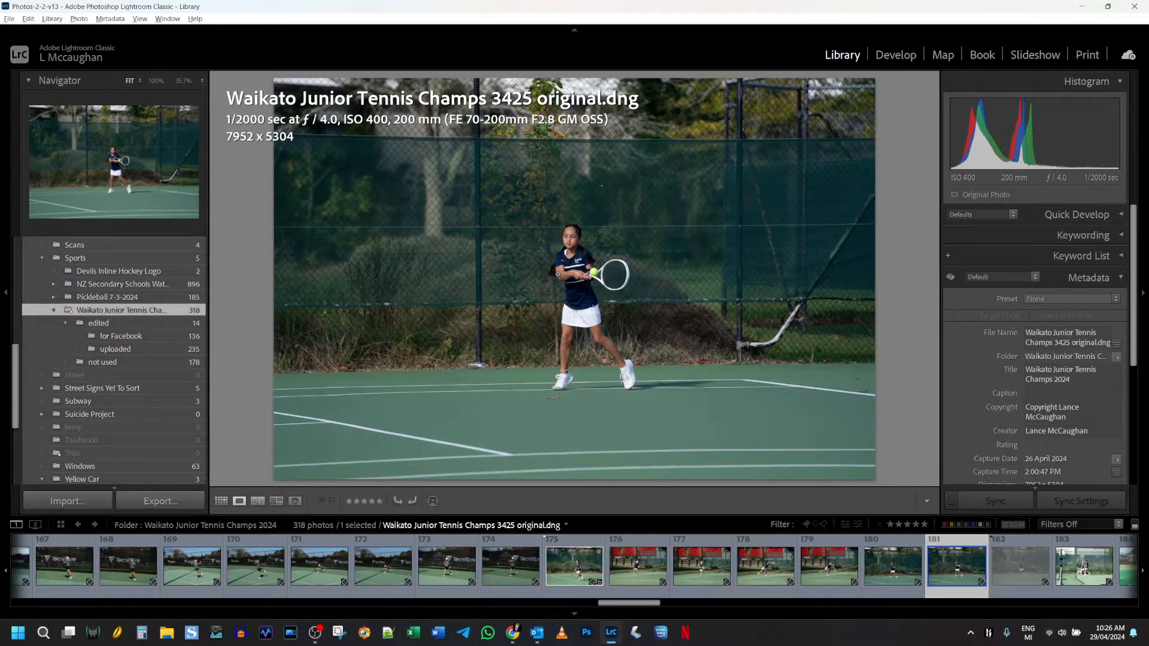
drag(574, 239, 752, 371)
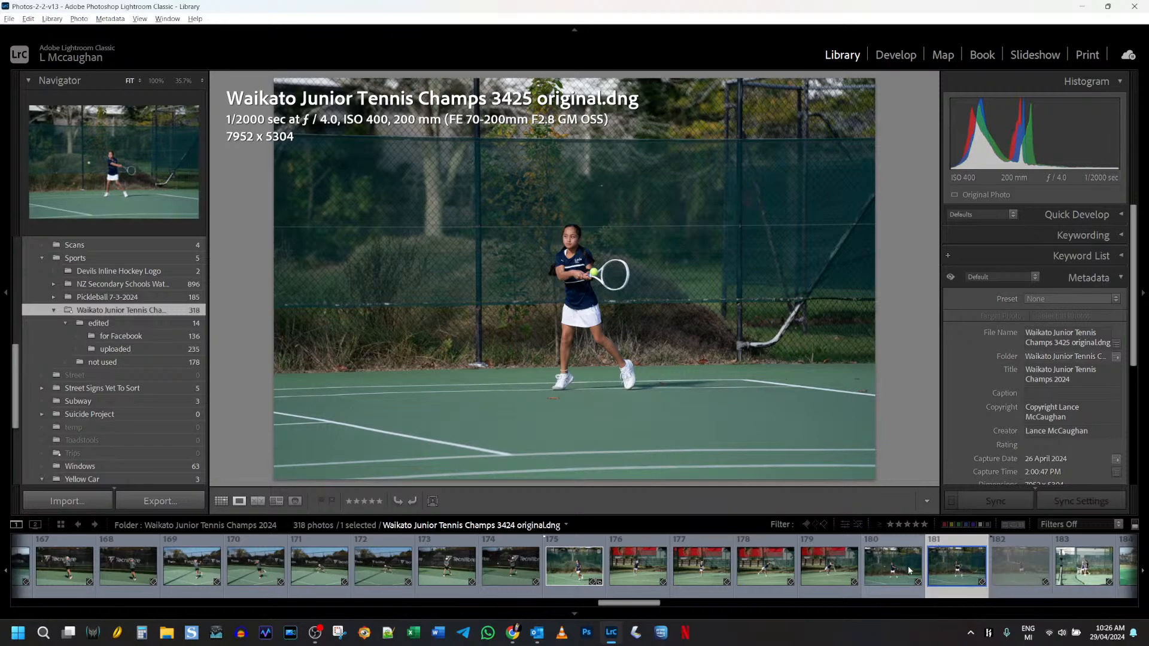
key(Left)
click(968, 570)
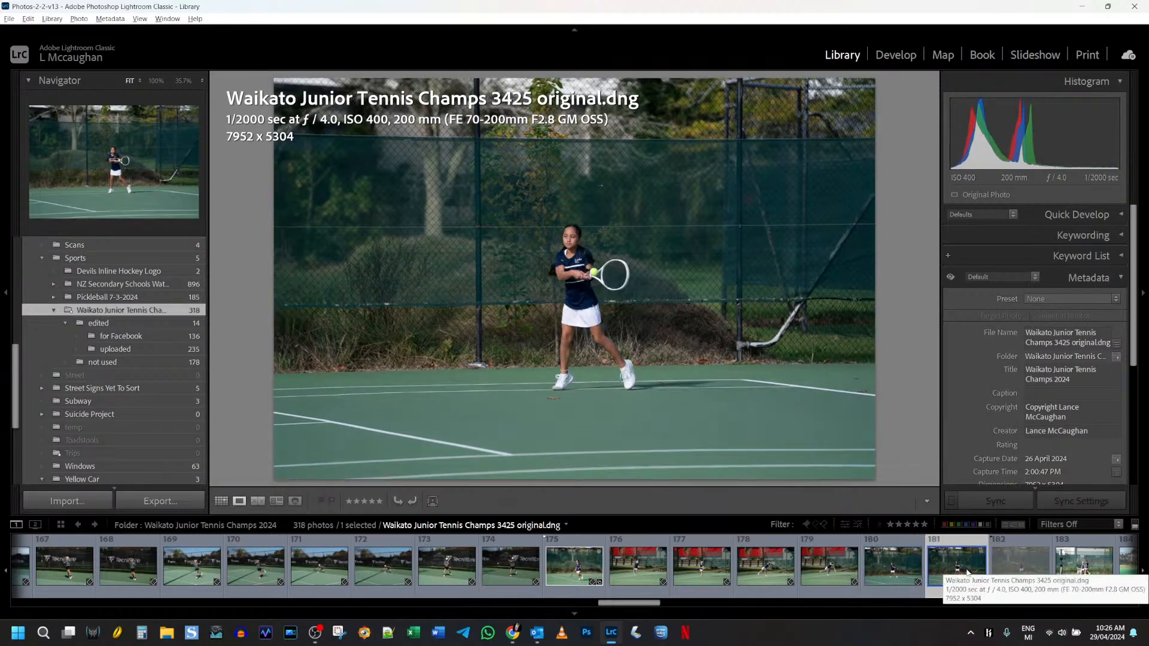
key(b)
key(p)
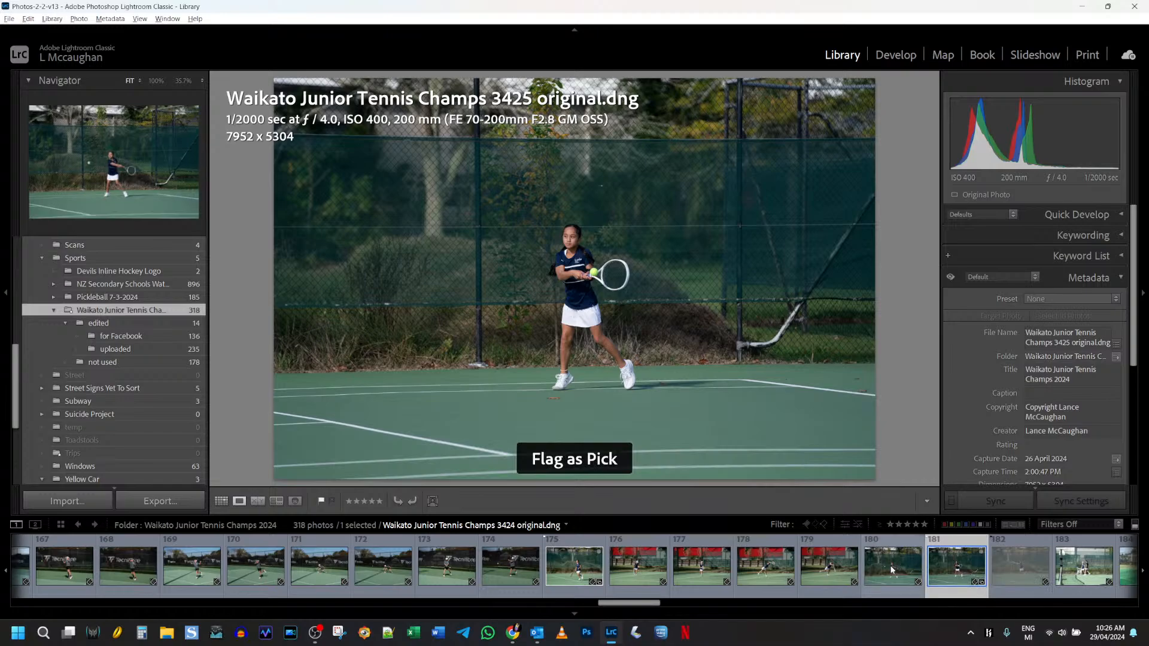
Set photo 3424 as rejected and move it together with photo 3426 into the "not used" folder
click(892, 570)
key(x)
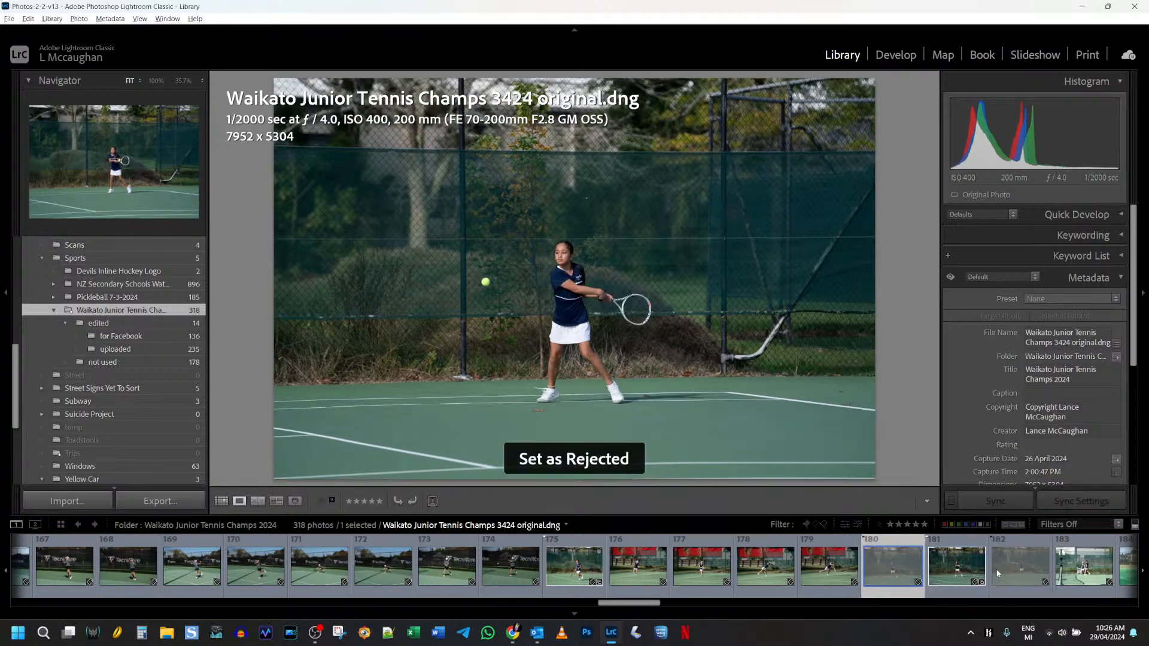
ctrl+click(1015, 566)
drag(889, 552, 138, 365)
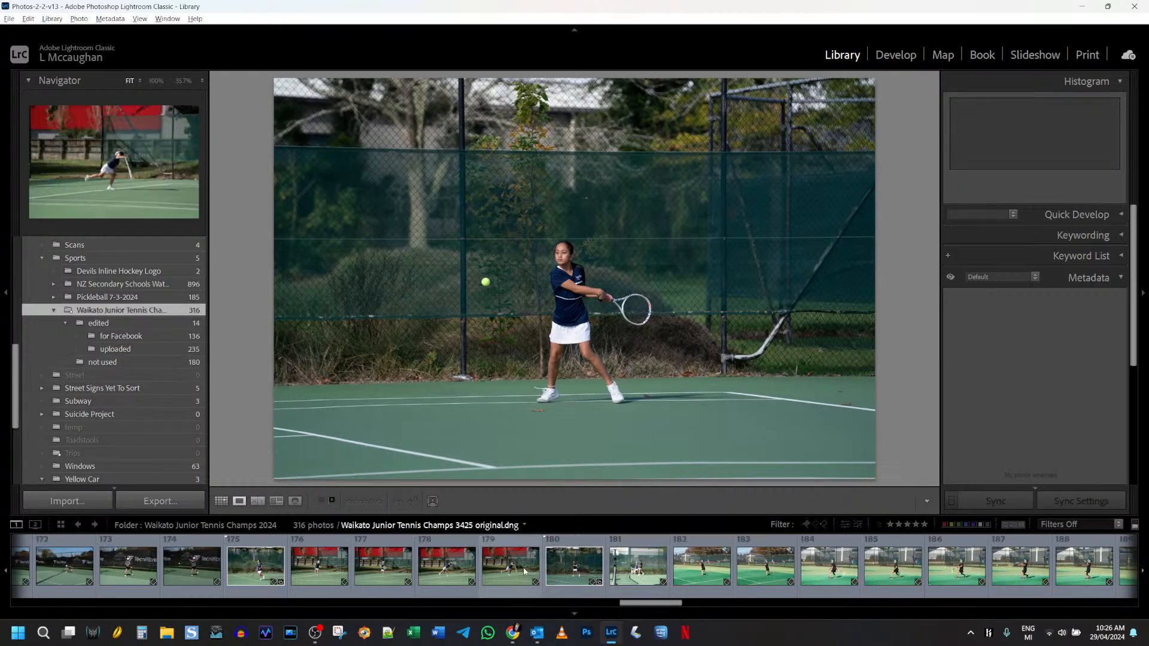
Compare photos 3420 to 3423, and add 3420 and 3421 to the target collection flagged as picks
click(506, 569)
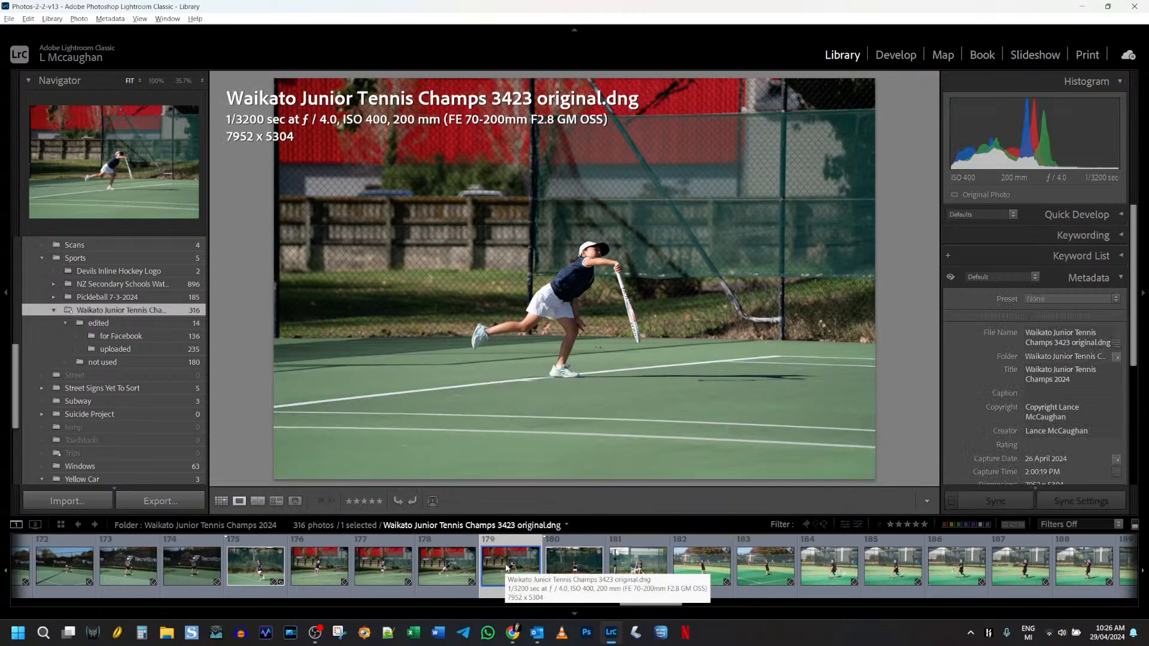
click(320, 566)
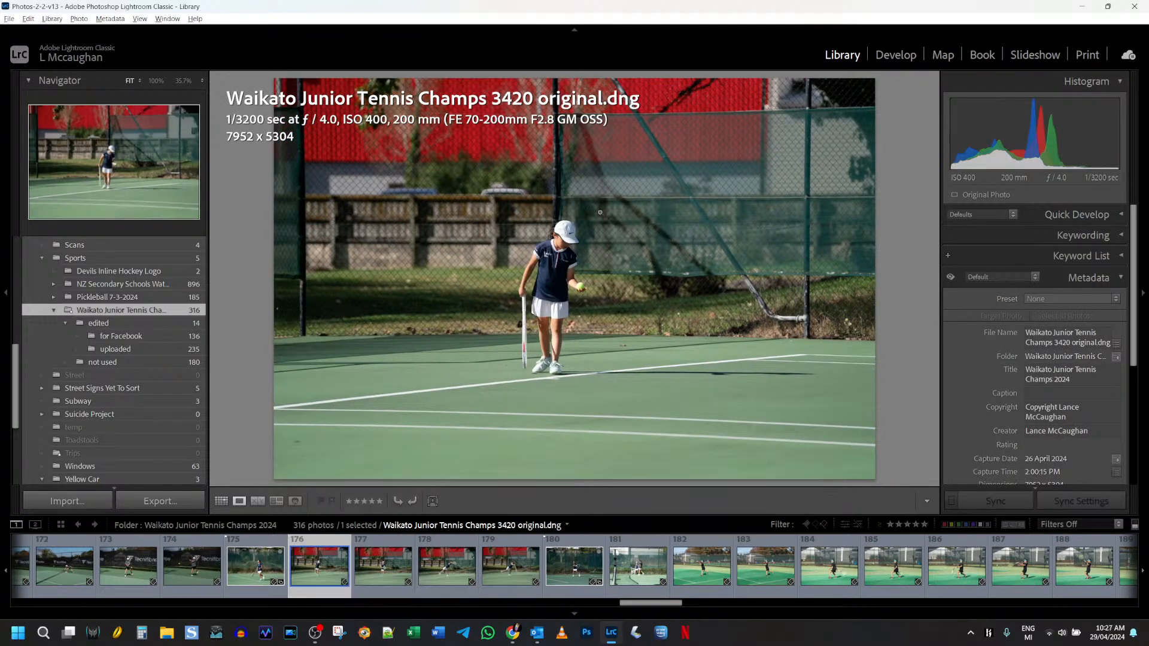
click(546, 250)
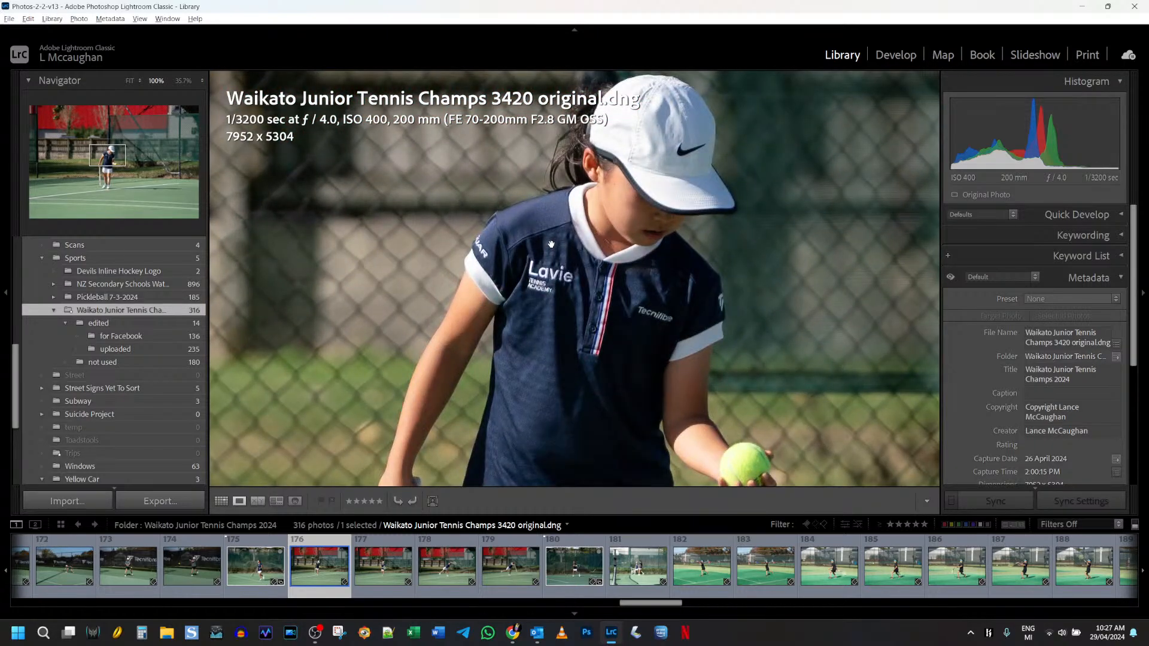
click(552, 244)
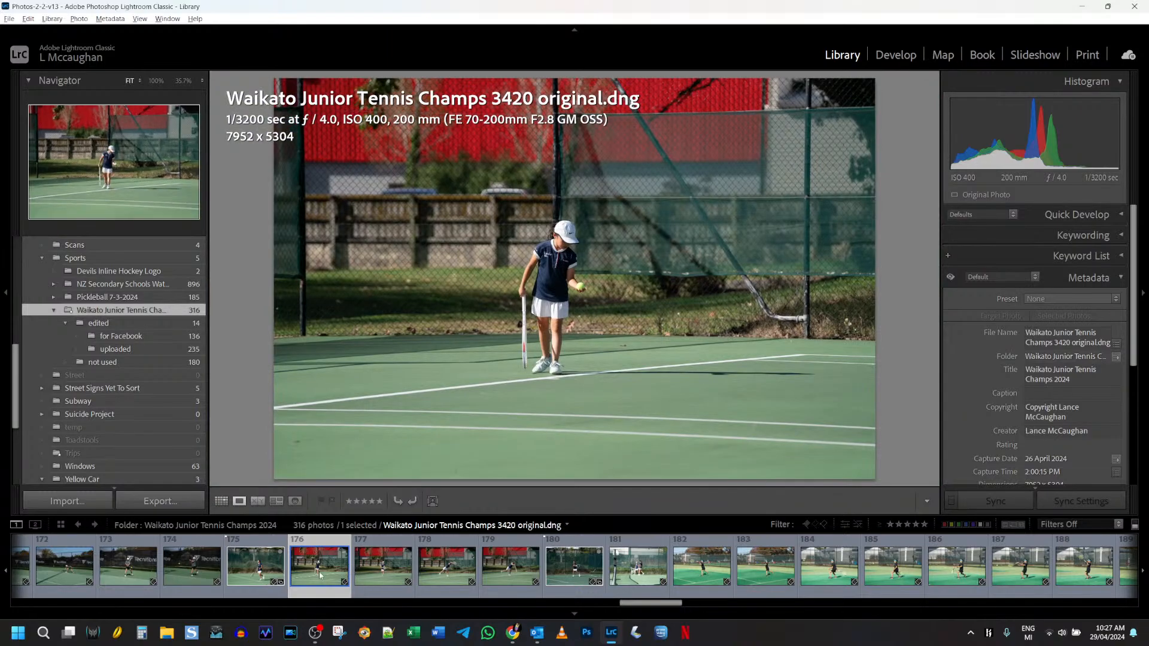
click(374, 567)
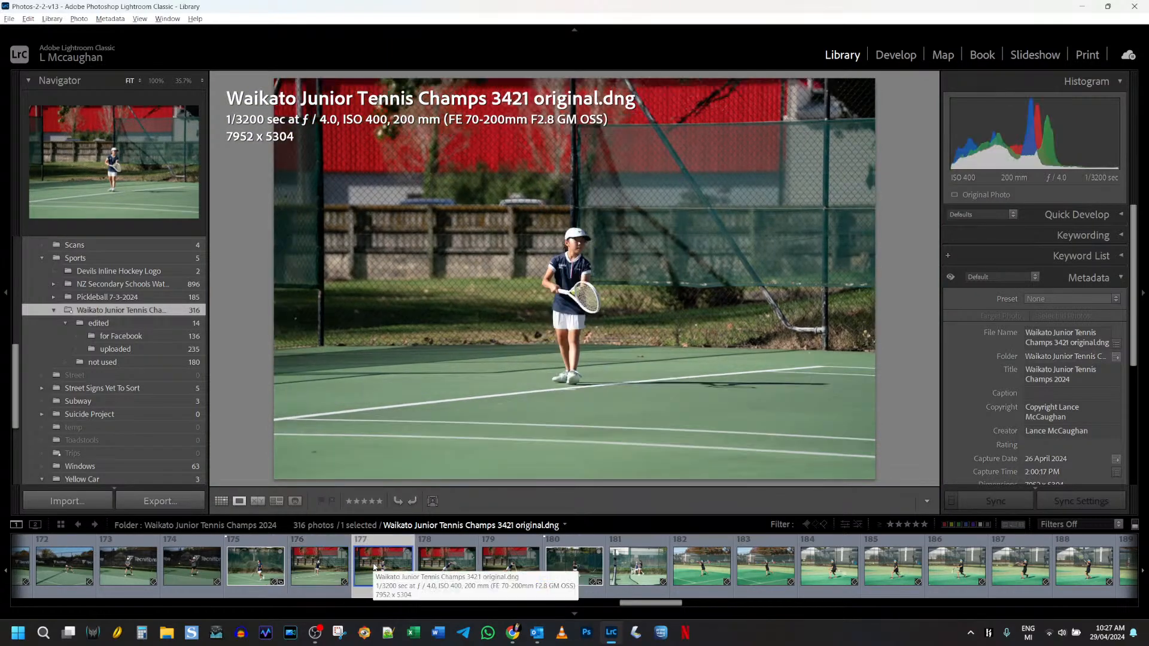
click(448, 567)
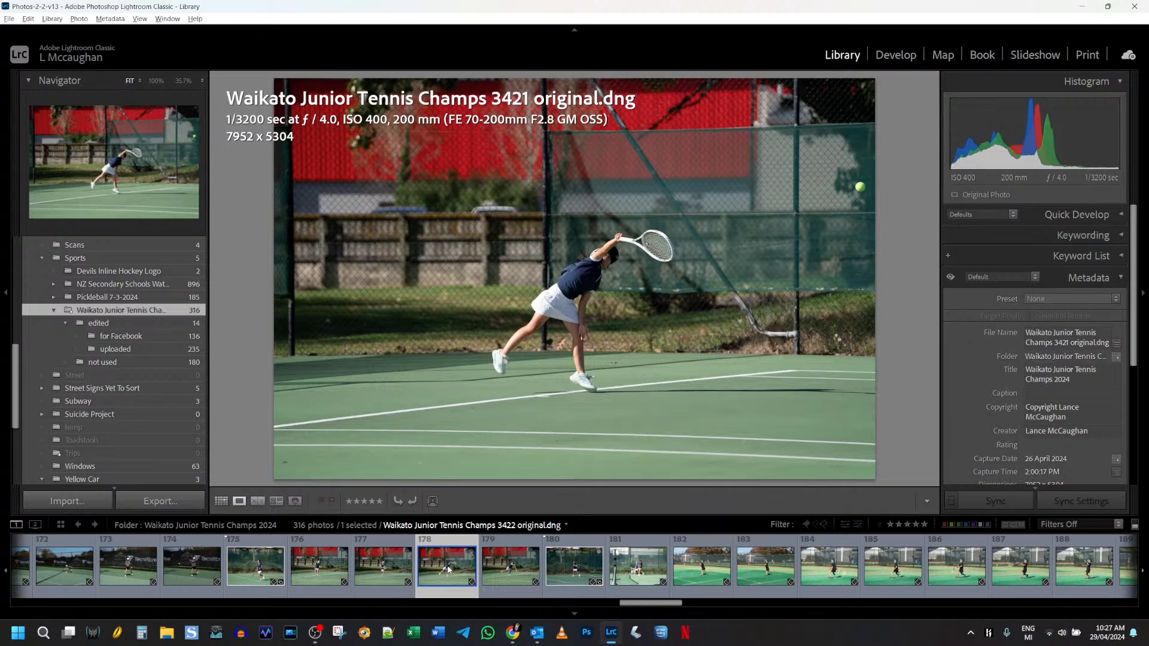
click(512, 567)
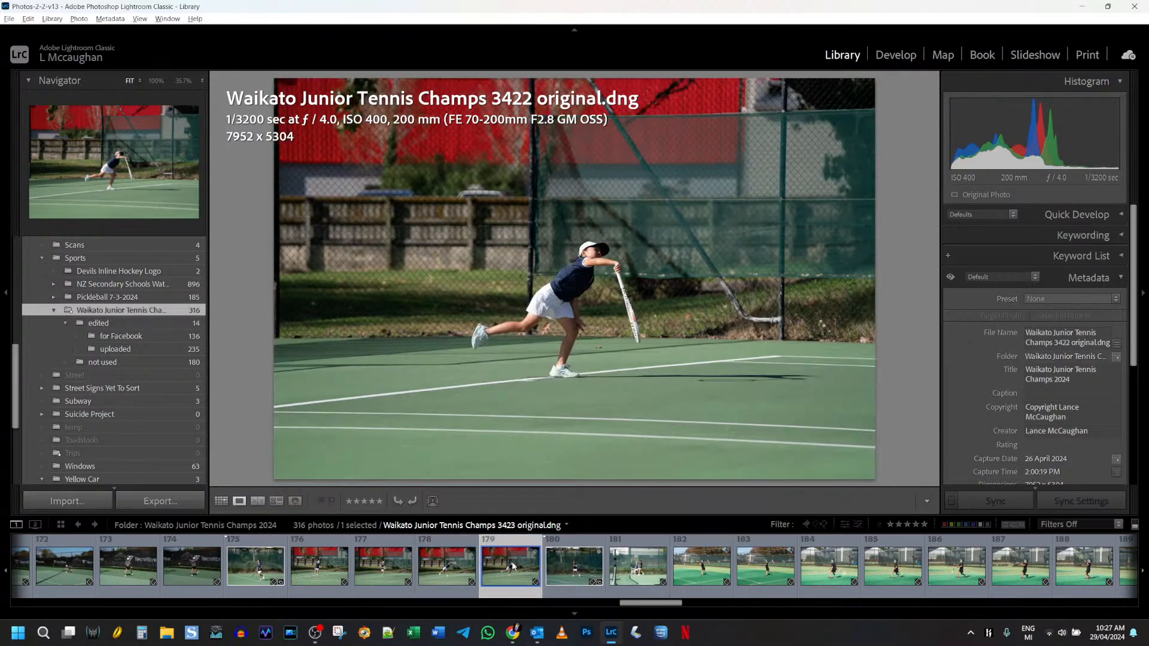
click(311, 565)
key(b)
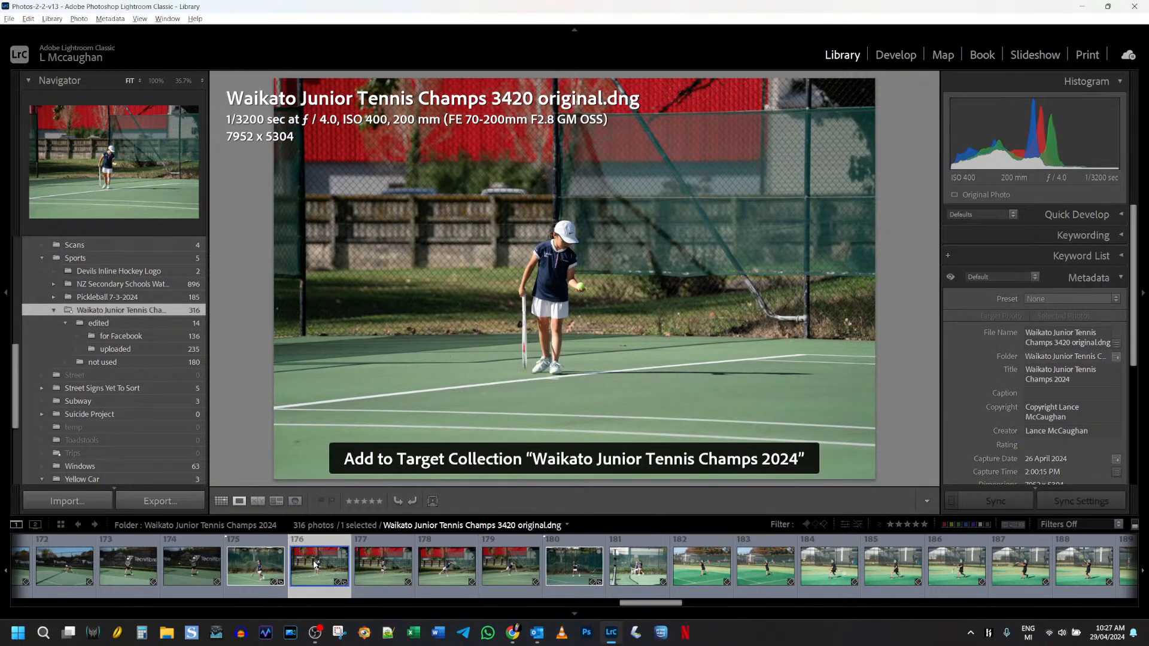
key(p)
click(384, 572)
key(b)
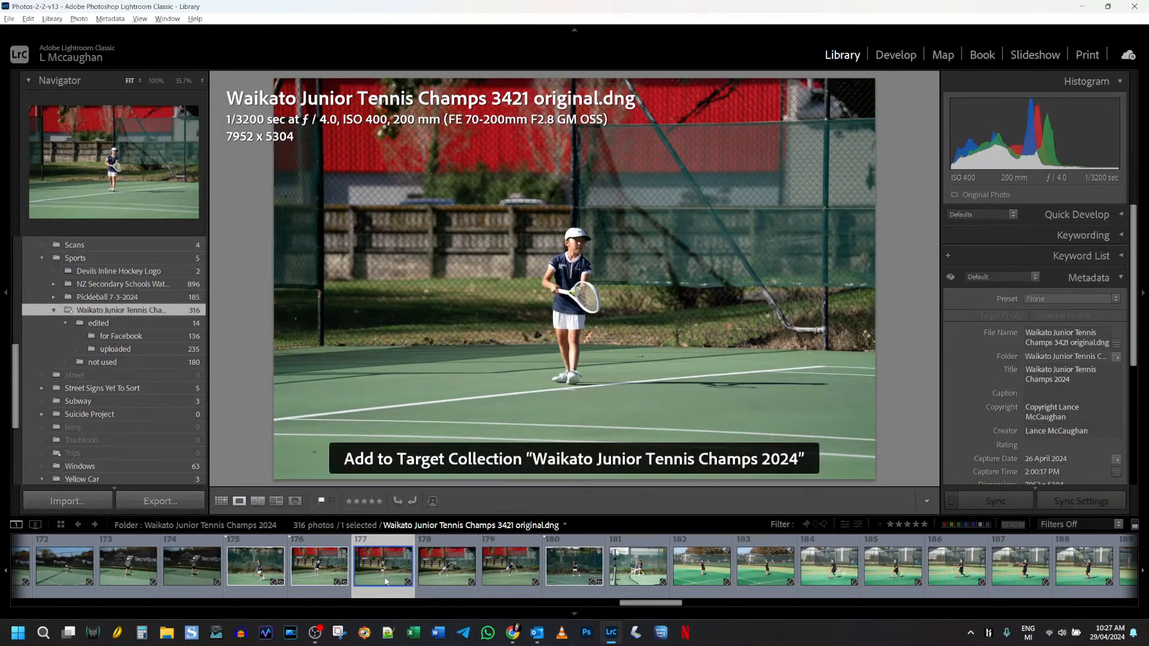
key(p)
Add photo 3423 to the target collection flagged as a pick, and reject photo 3422 and move it into the "not used" folder
click(446, 570)
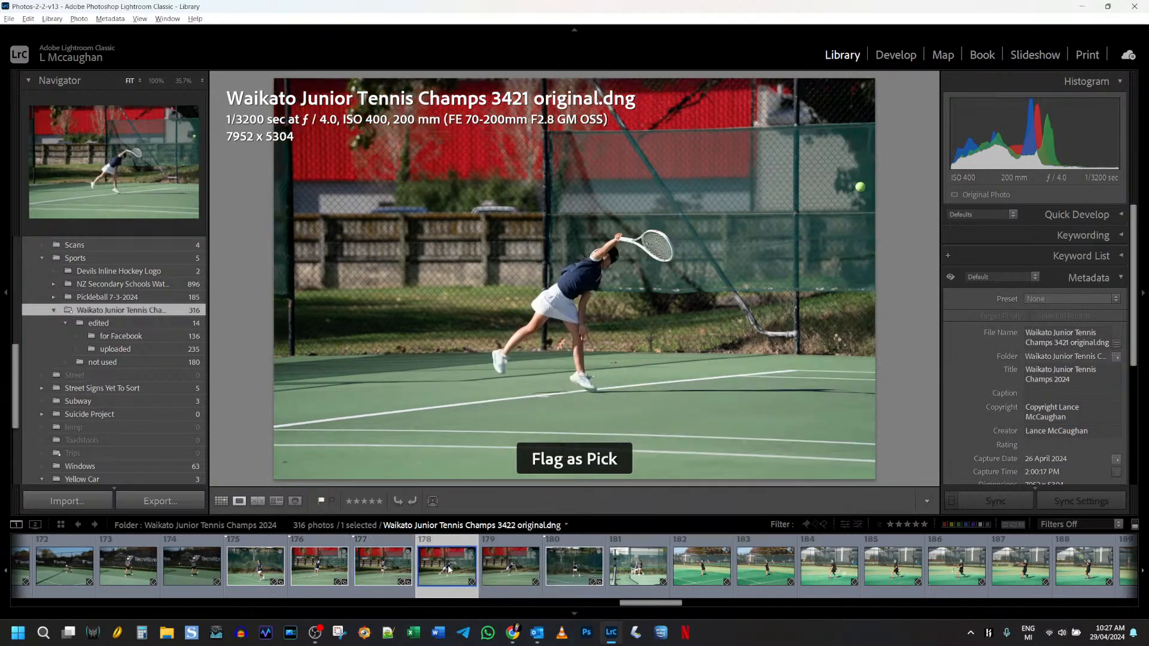
key(x)
click(506, 569)
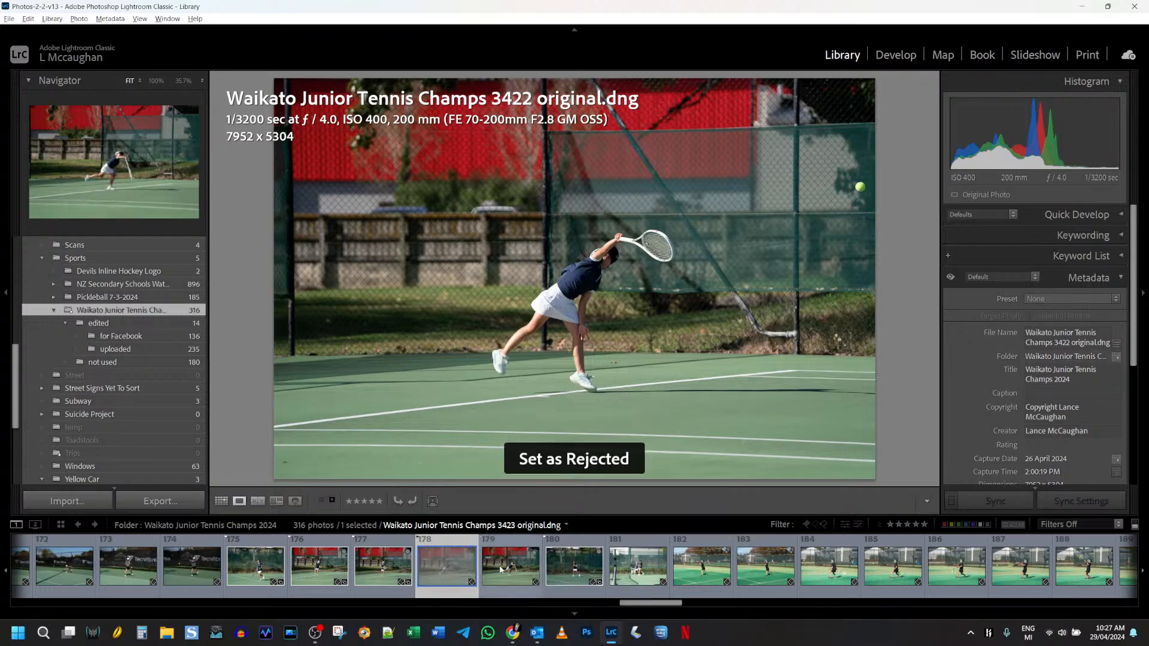
key(p)
drag(508, 572, 126, 363)
Open the Waikato Junior Tennis Champs 2024 collection and select its first photo, 3102
scroll(120, 389, down, 3)
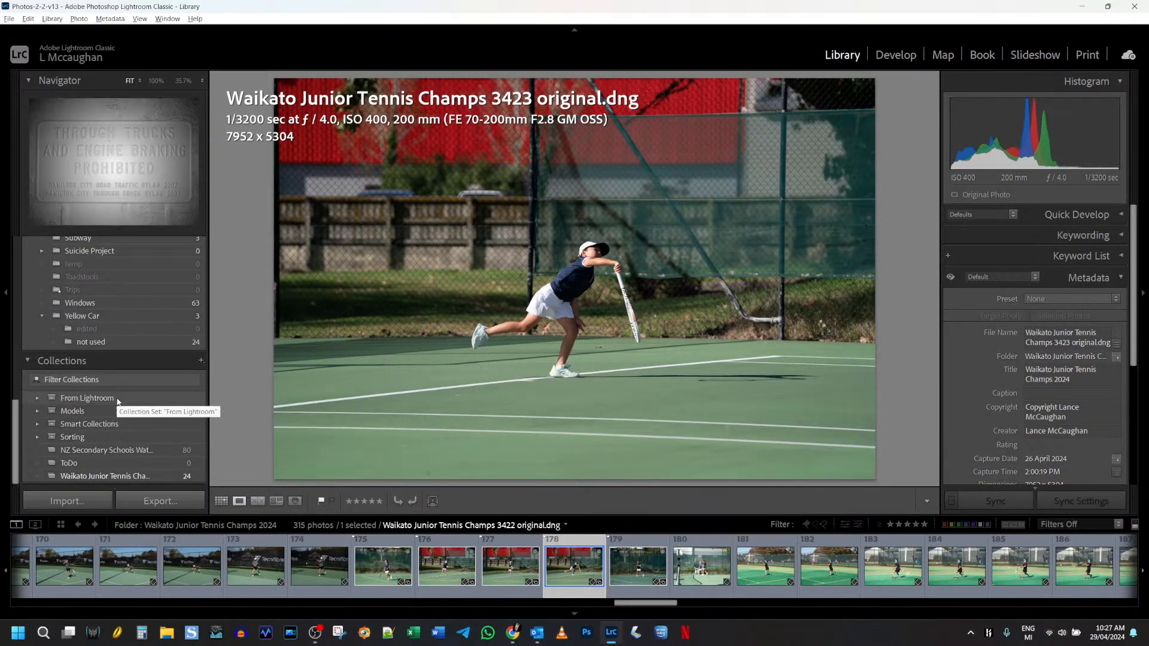
click(146, 478)
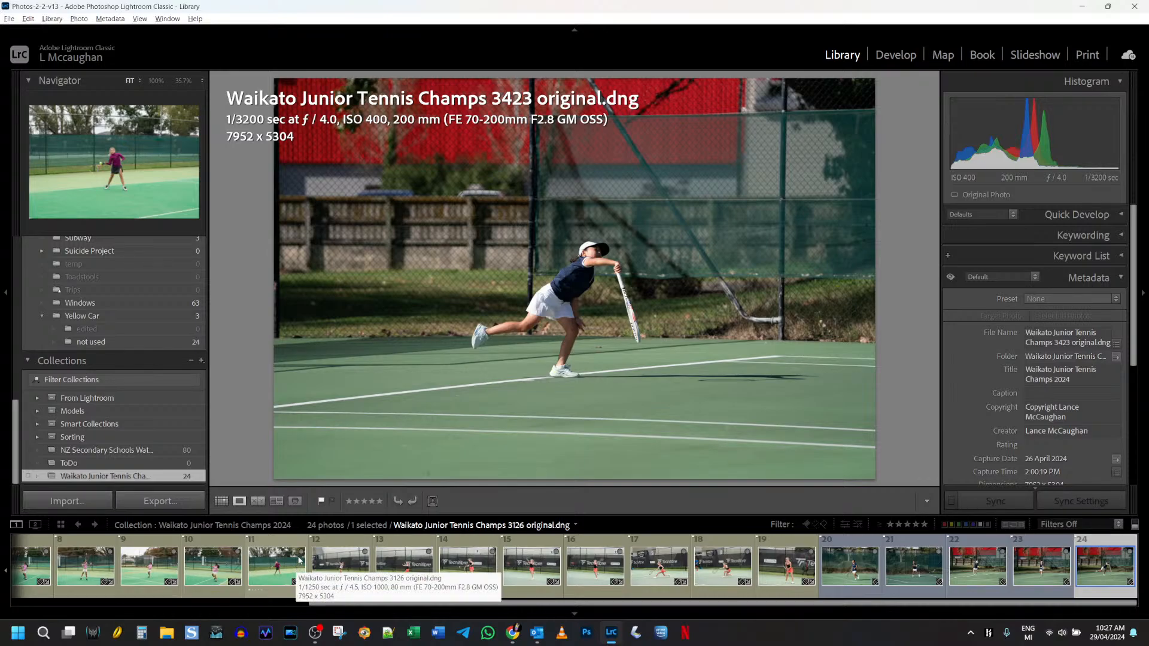
scroll(300, 561, up, 5)
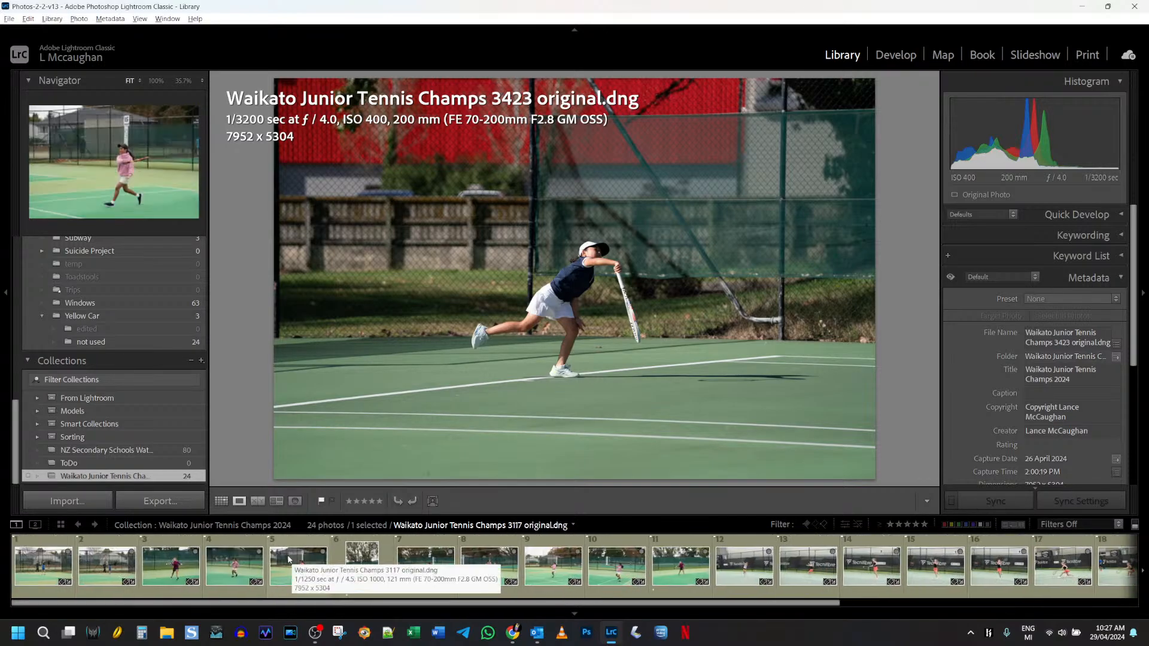
click(52, 567)
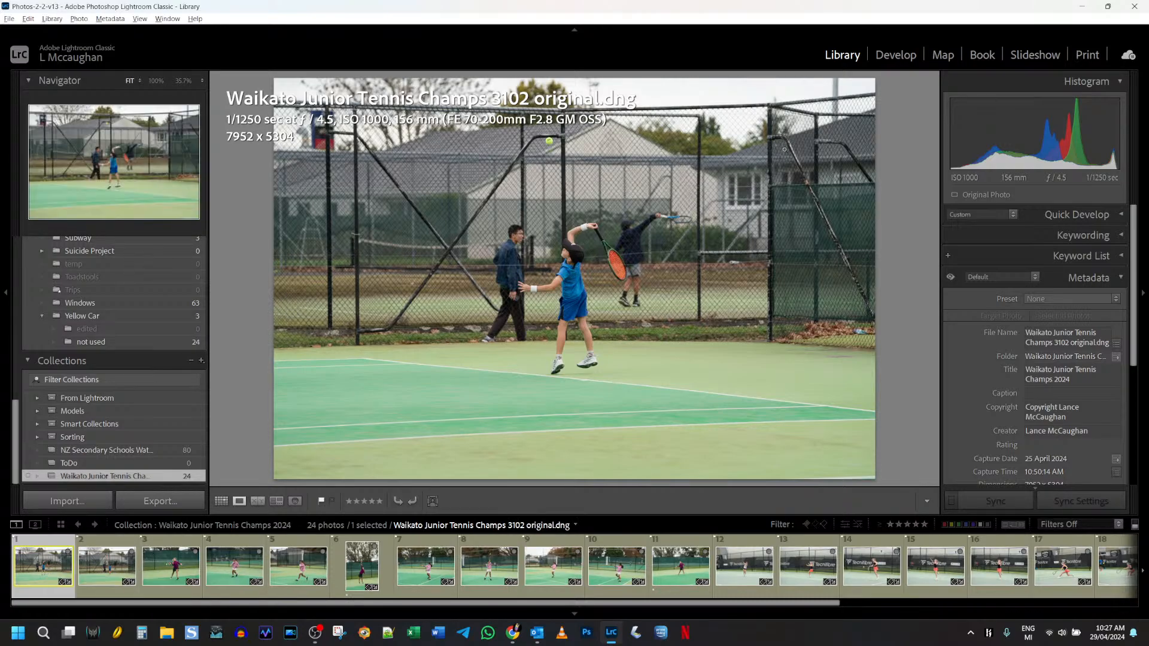
Crop photo 3102 in the Develop module to a portrait orientation around the serving player, keeping the original aspect ratio
click(896, 55)
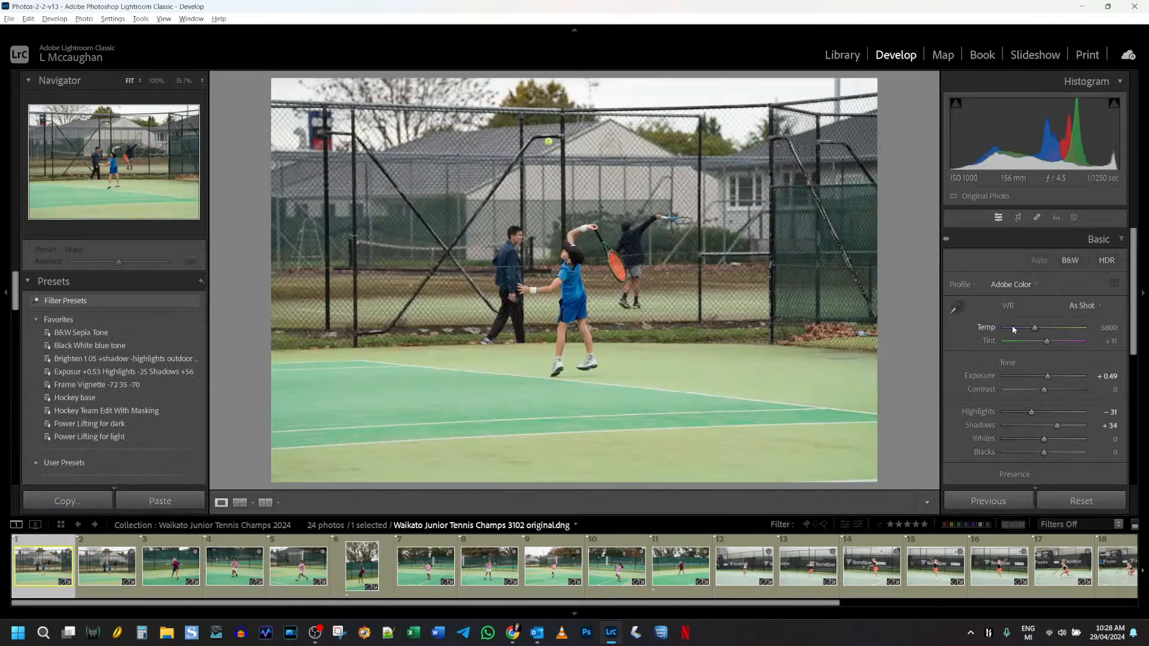
click(1018, 218)
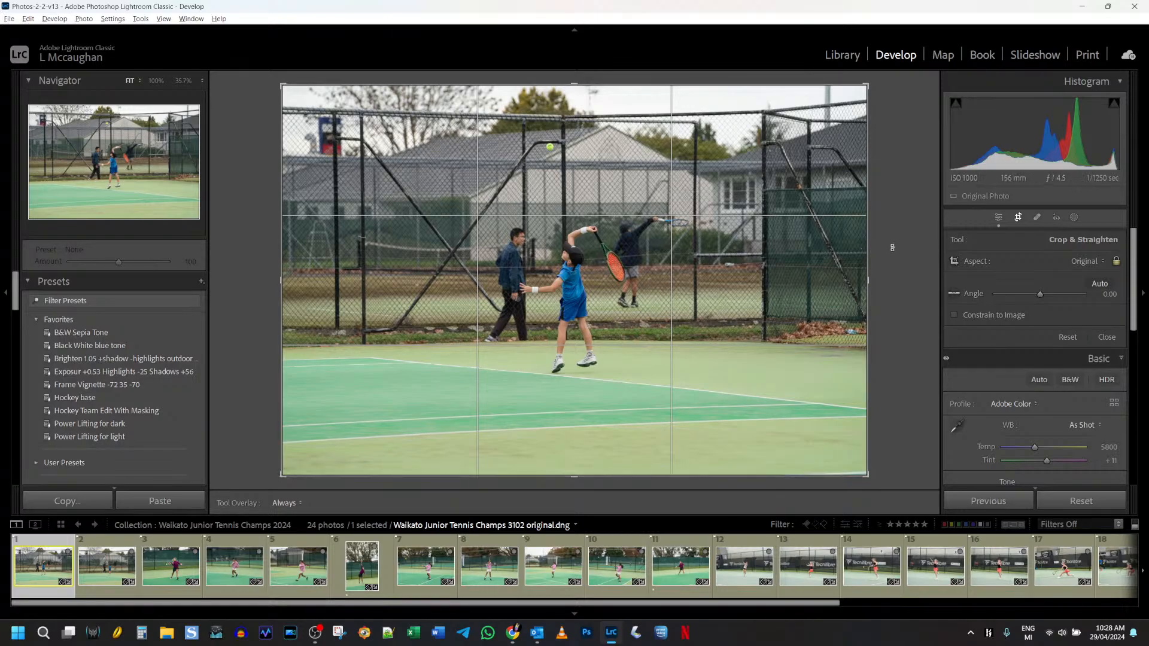
key(x)
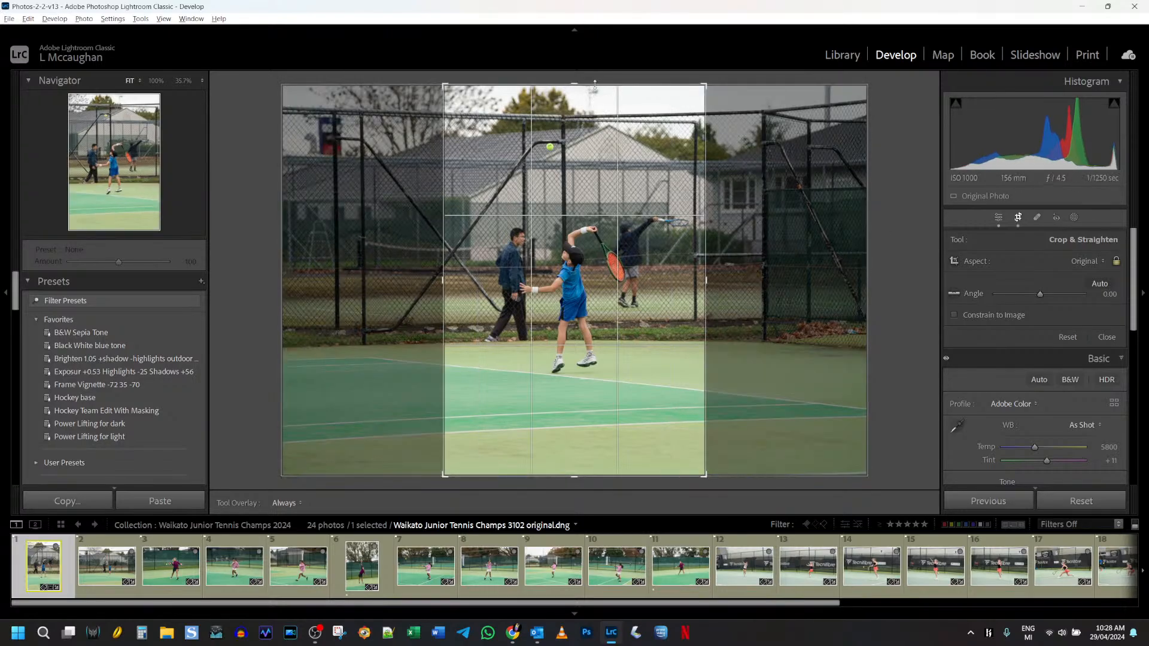
drag(594, 84, 594, 100)
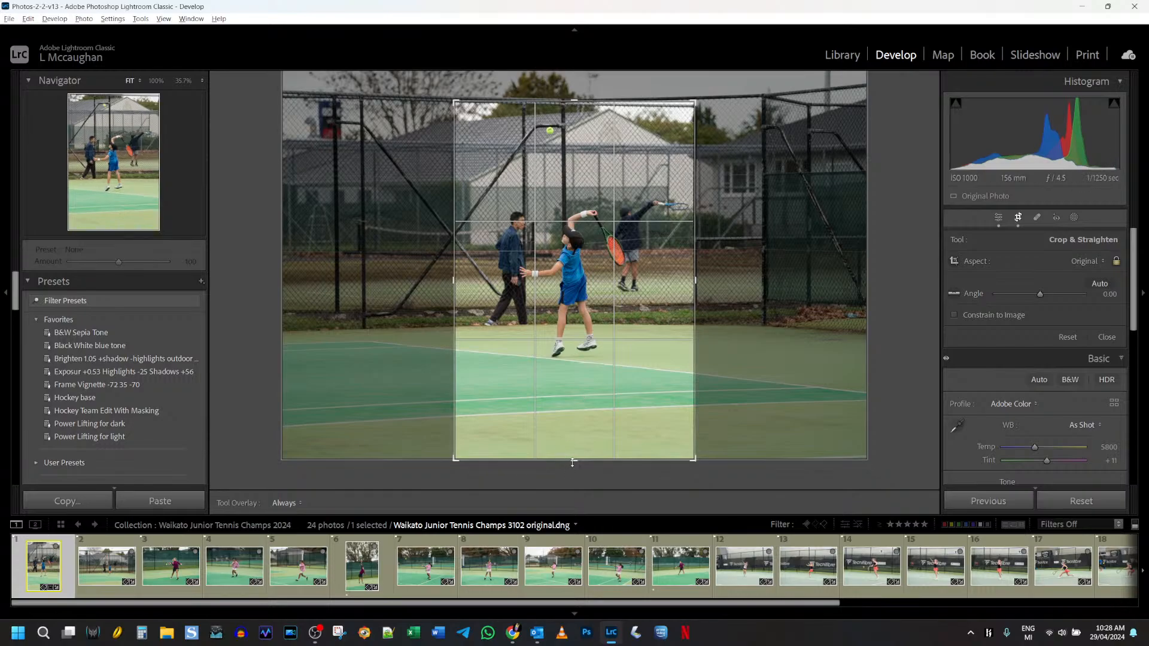
drag(574, 461, 576, 428)
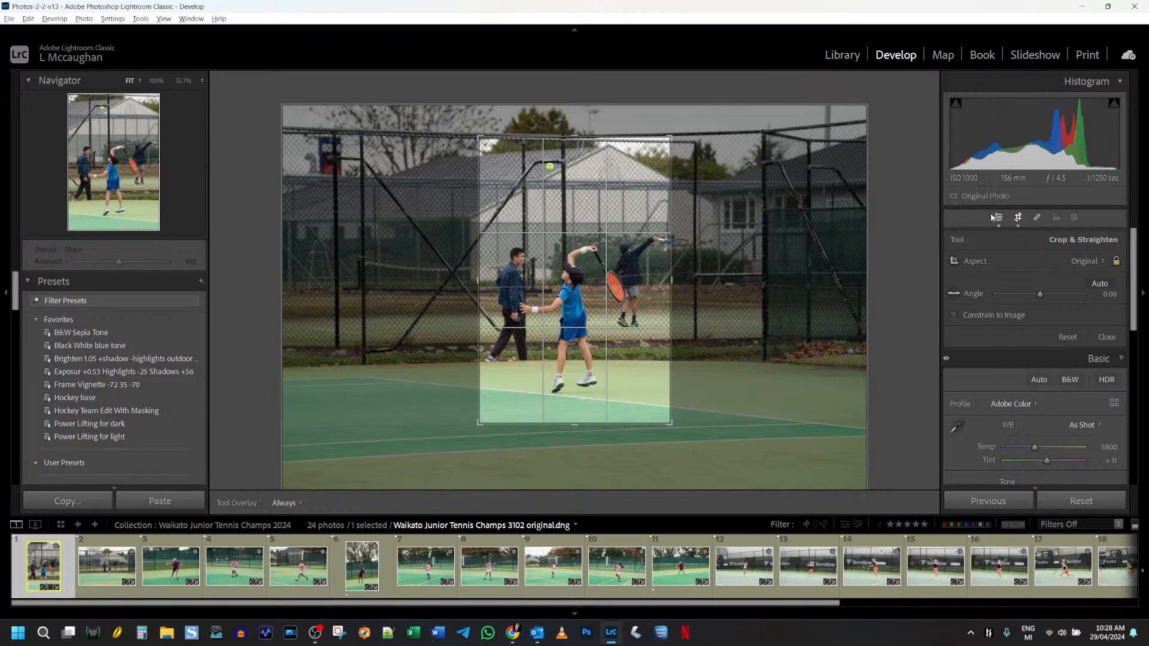
click(1018, 219)
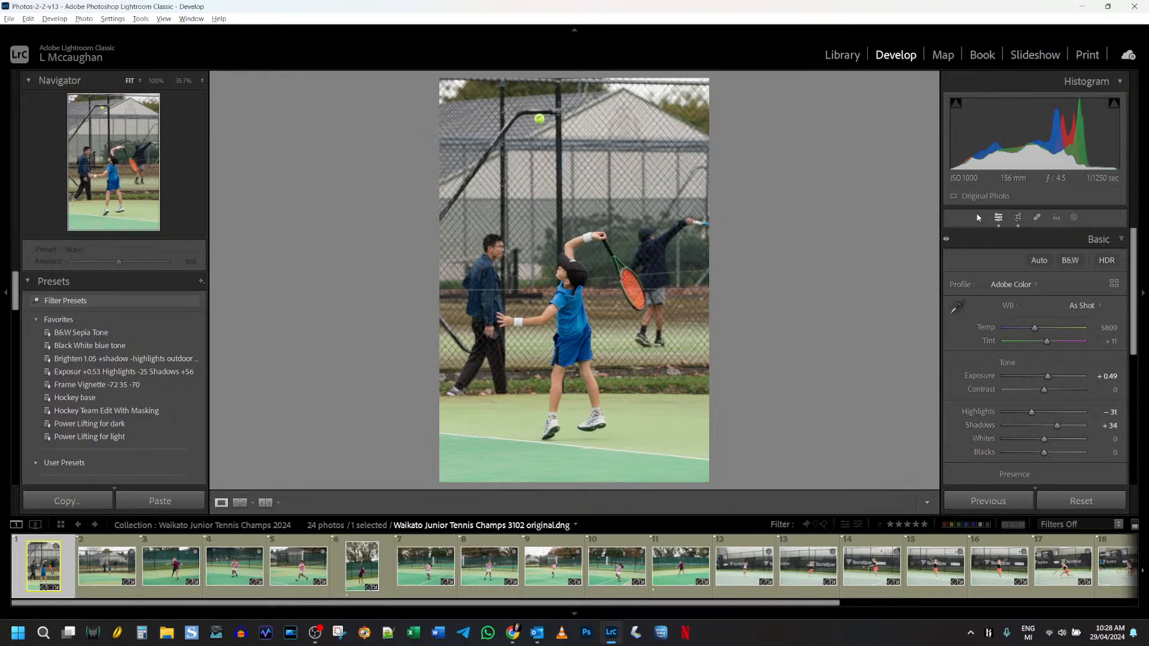
Reposition and slightly tighten the portrait crop of photo 3102, keeping the ball and the player's feet in frame
click(1019, 218)
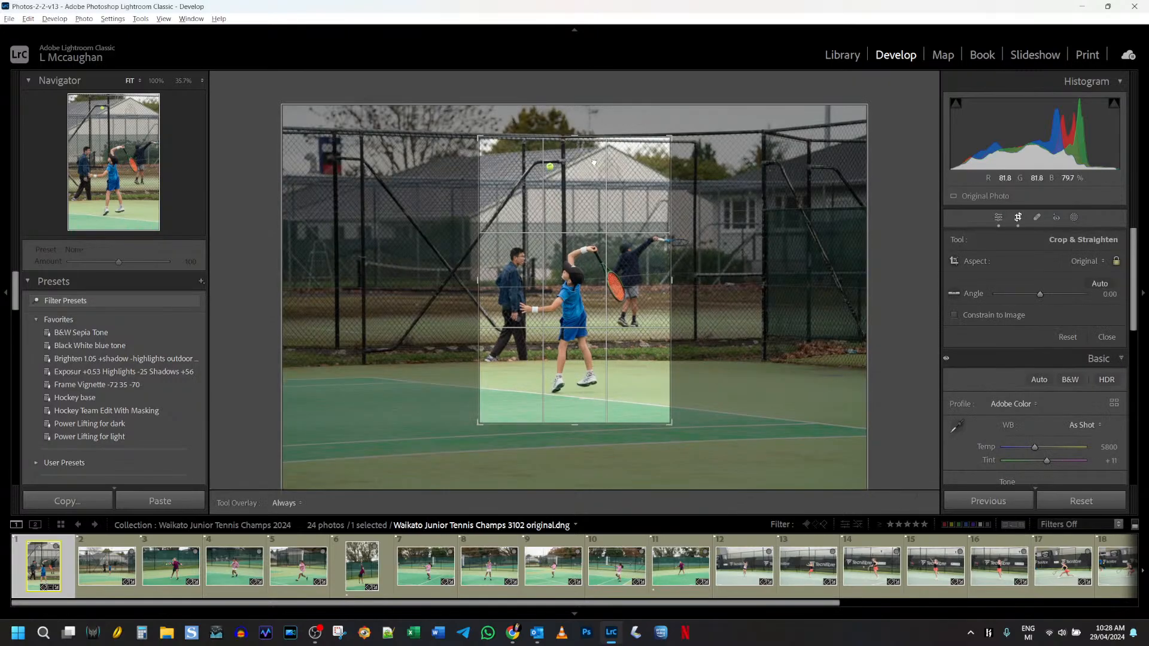
drag(594, 163, 594, 159)
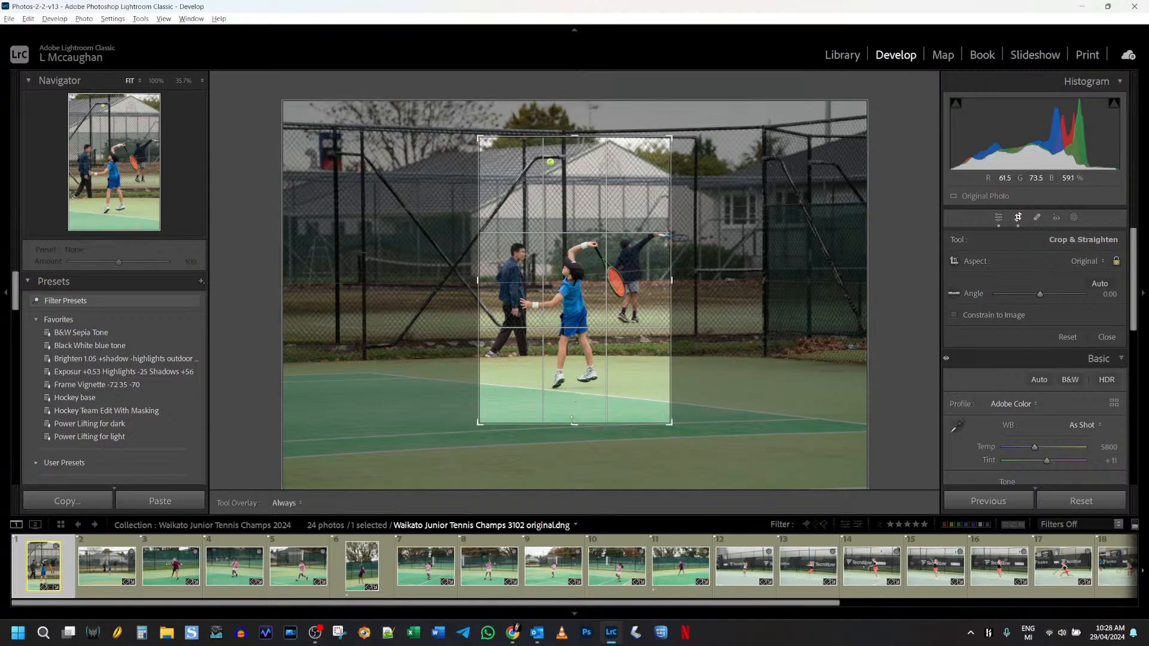
drag(574, 424, 573, 414)
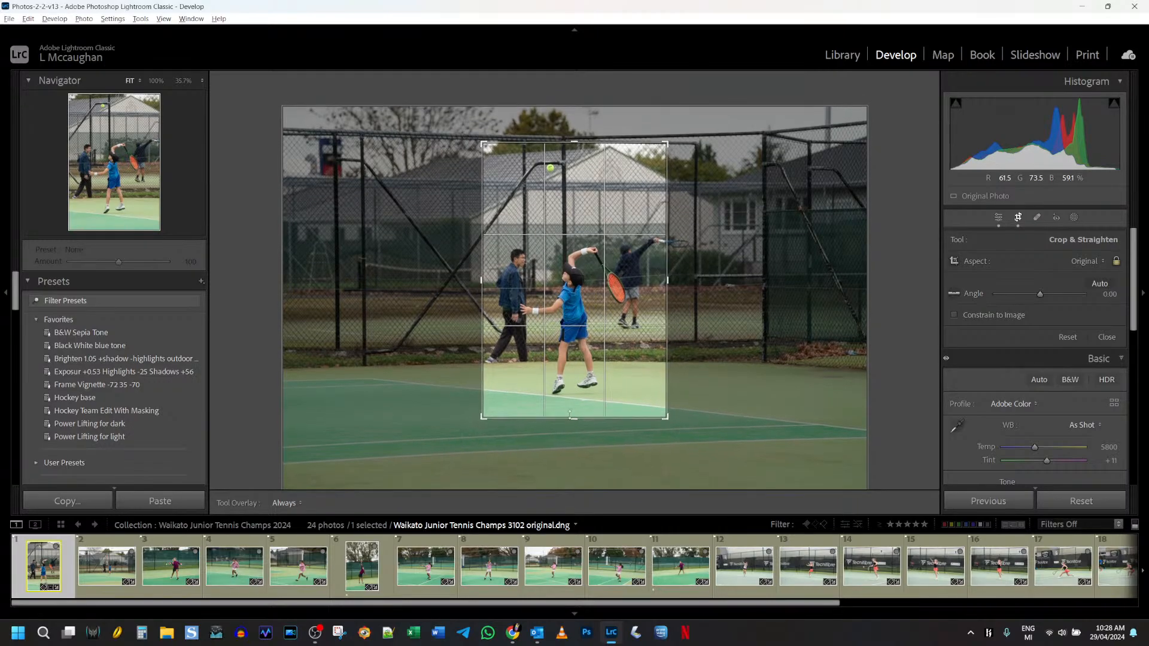
click(1017, 218)
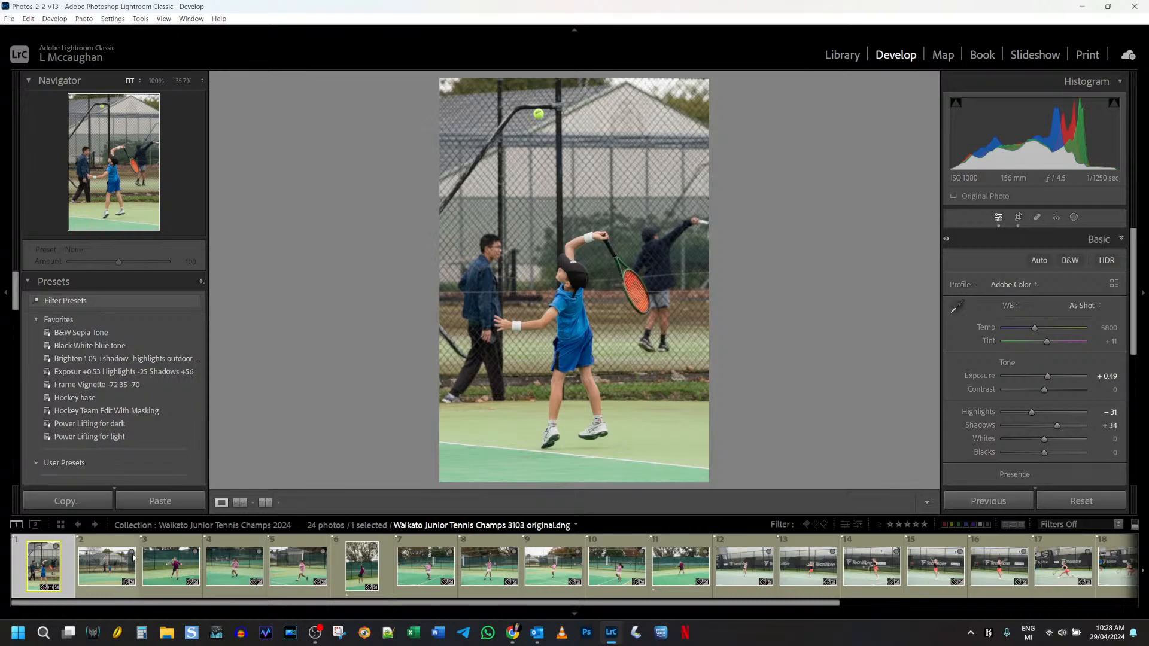
Set photo 3102's exposure to +0.60 and apply its settings, including the portrait crop, to photo 3103
click(1050, 378)
click(110, 563)
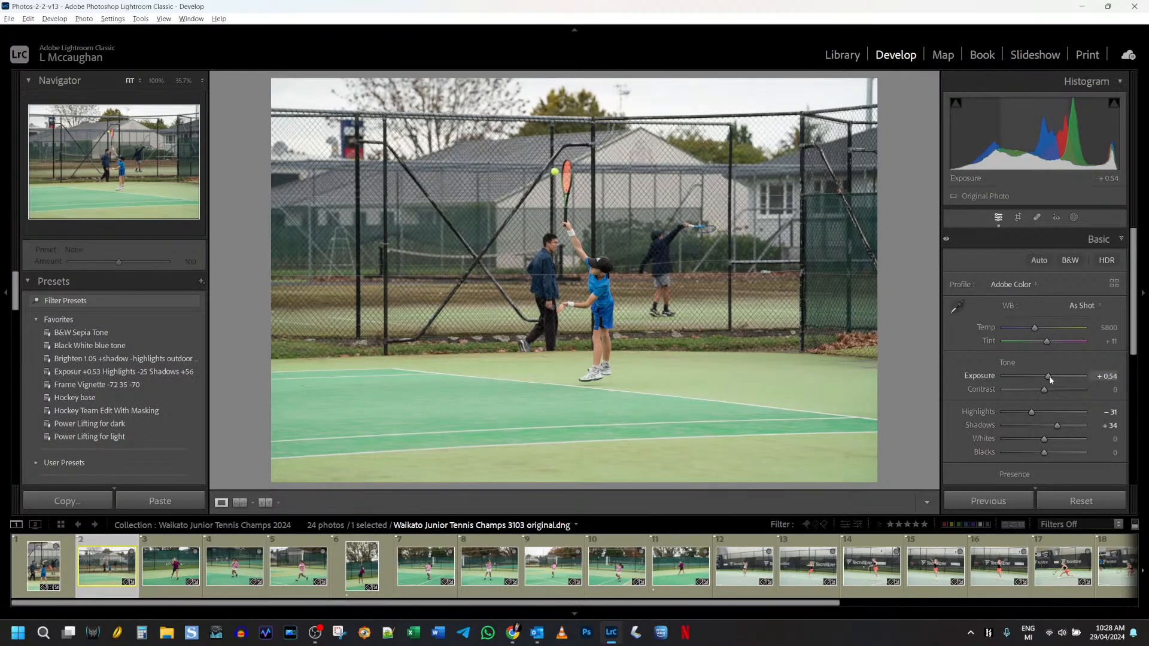
click(1005, 503)
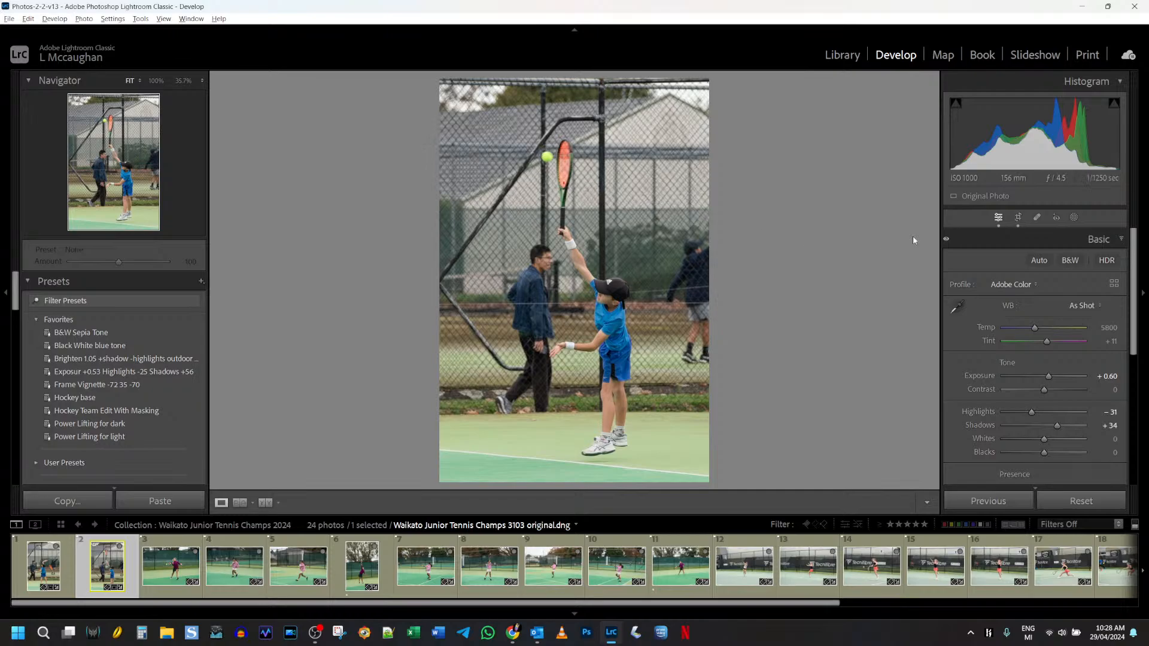
Reposition and slightly tighten the portrait crop of photo 3103 around the serving player, keeping the feet, racket and ball in frame
key(r)
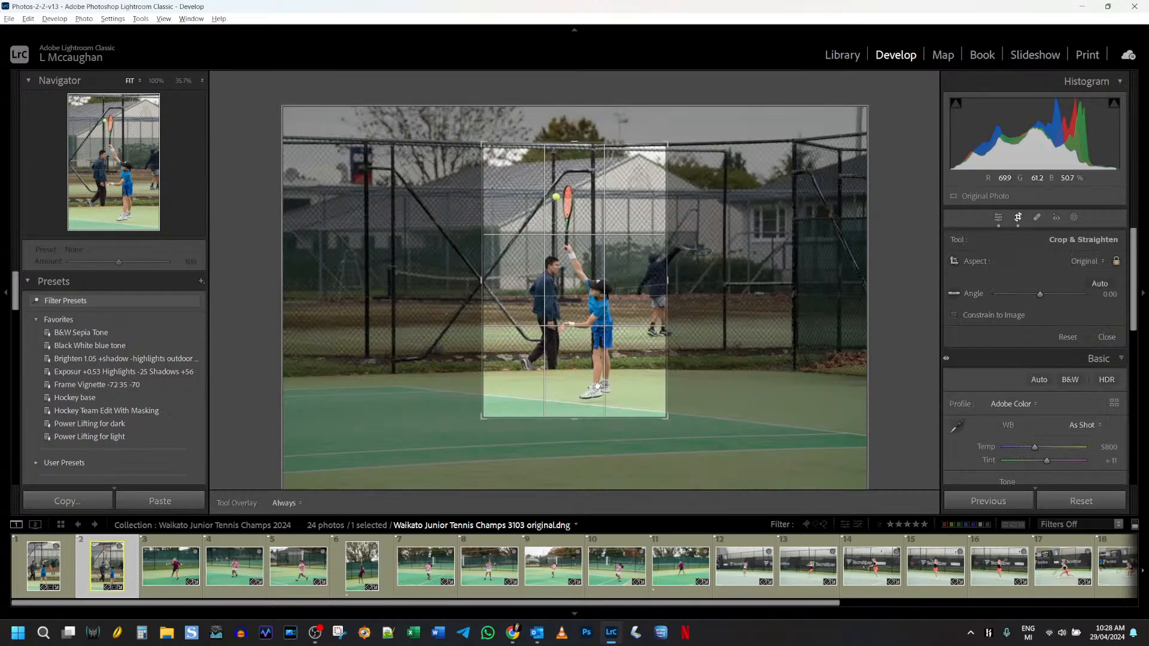
drag(609, 307, 605, 296)
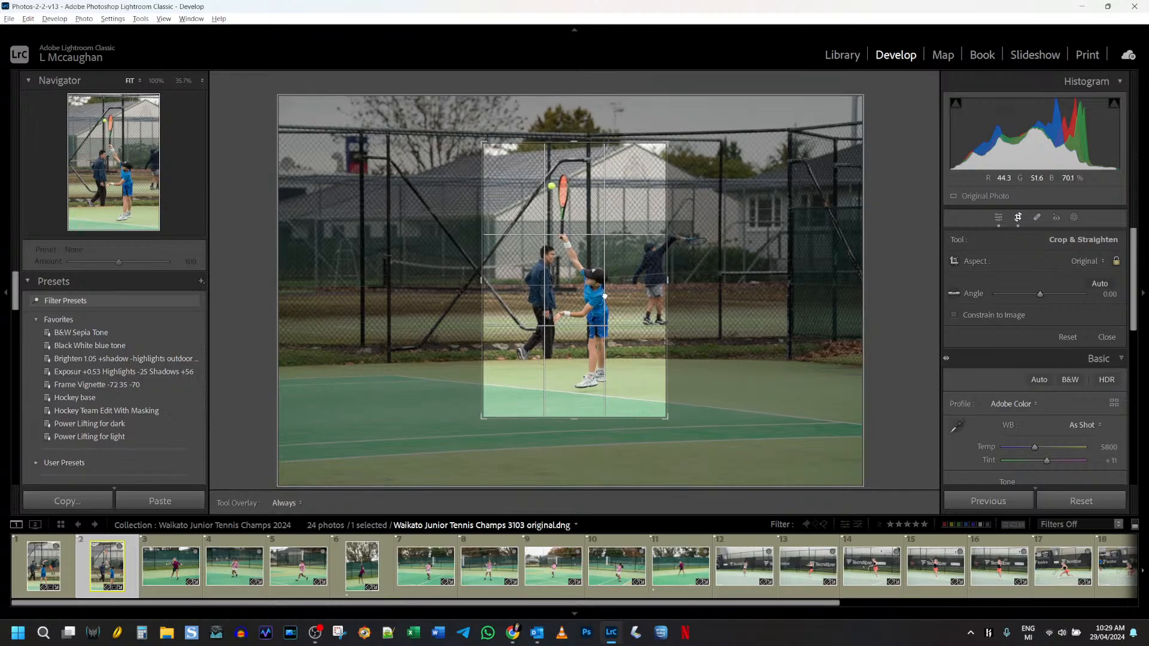
drag(593, 418, 593, 414)
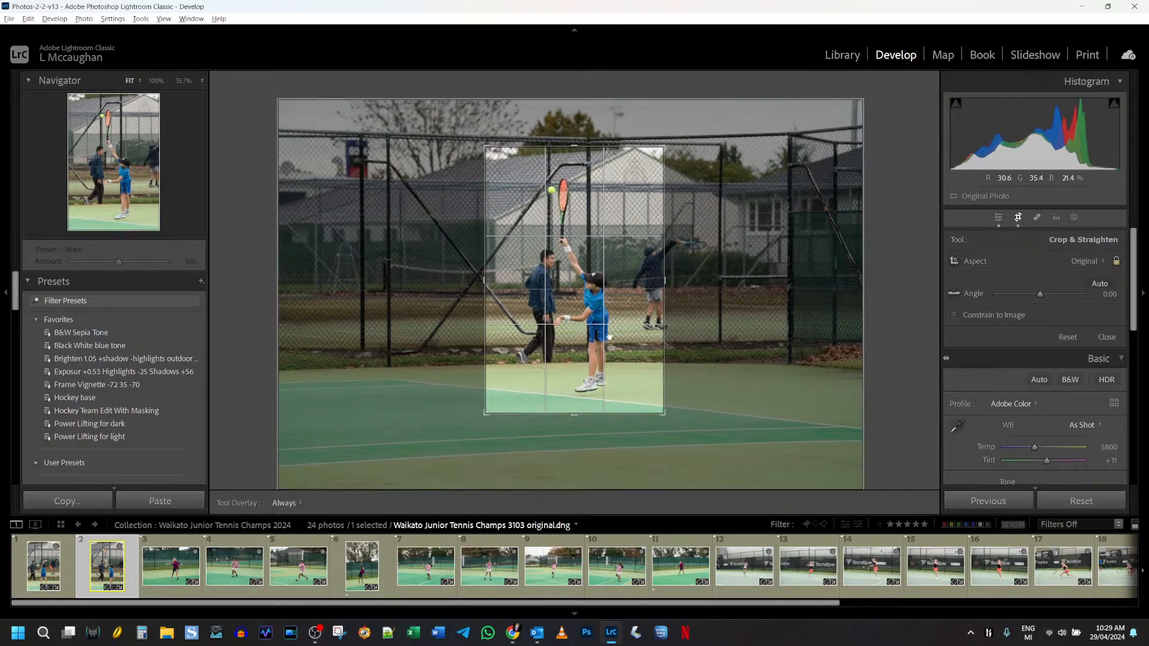
drag(609, 335, 609, 327)
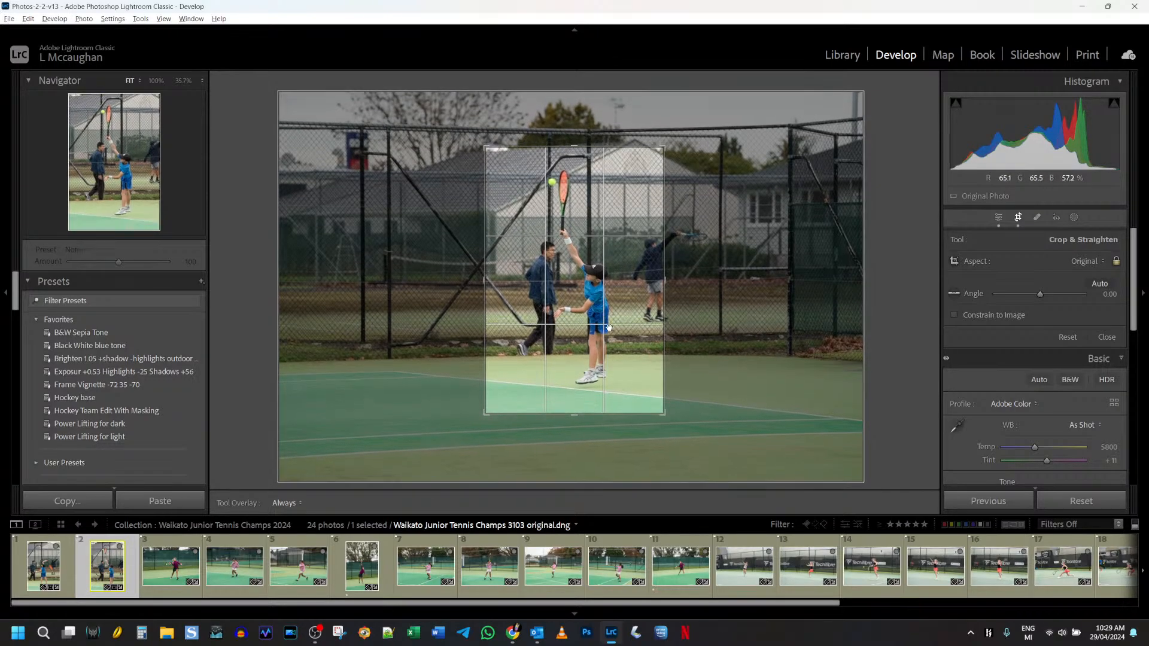
click(1020, 222)
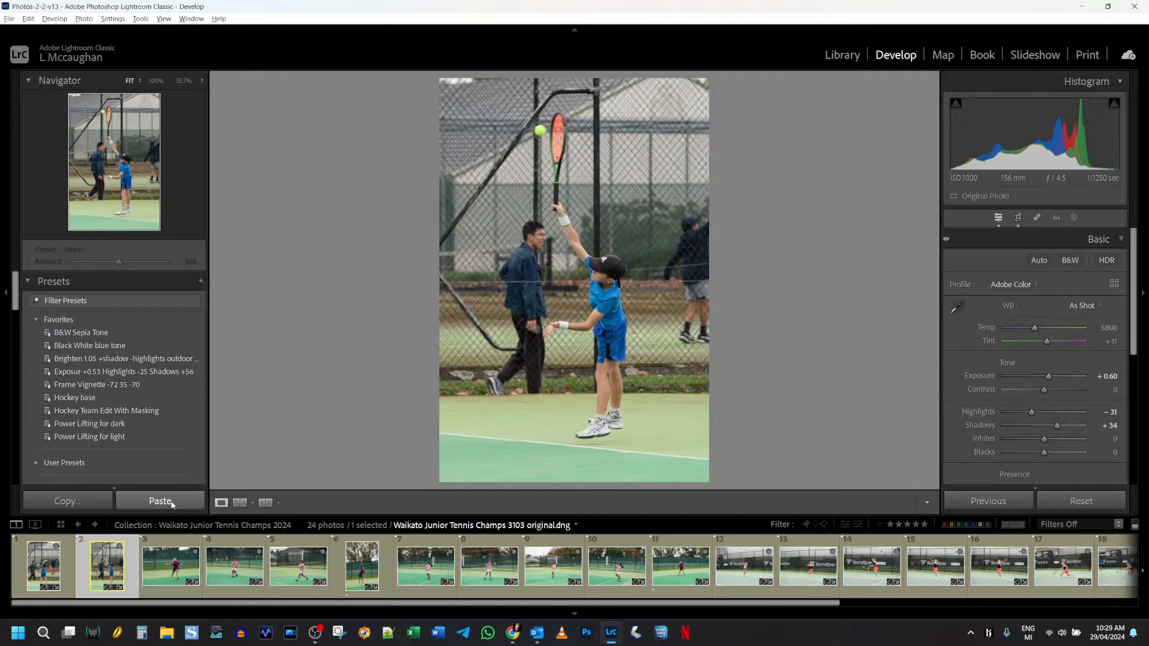
Compare the cropped and brightened results on photos 3102 and 3103
click(171, 566)
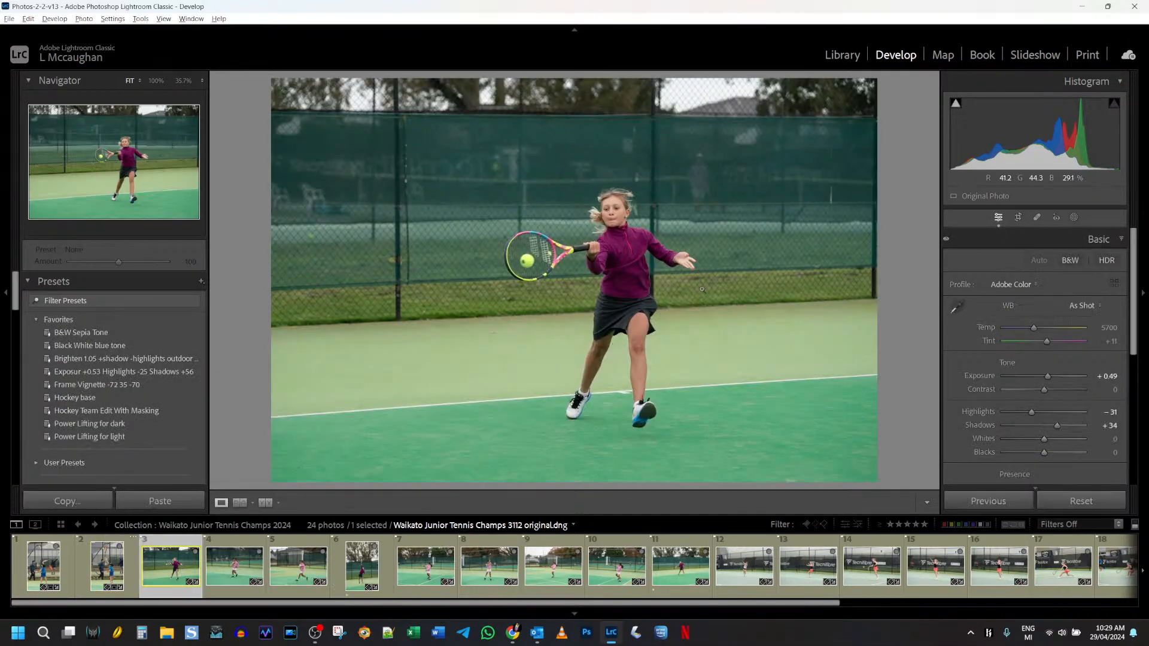
click(108, 565)
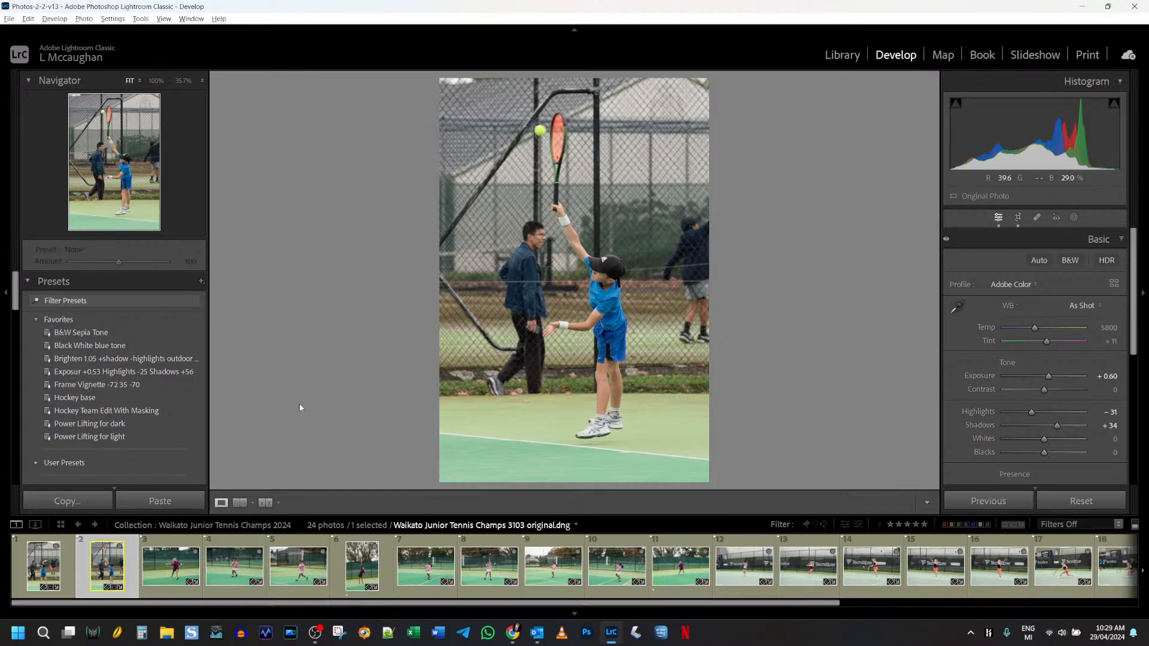
click(39, 567)
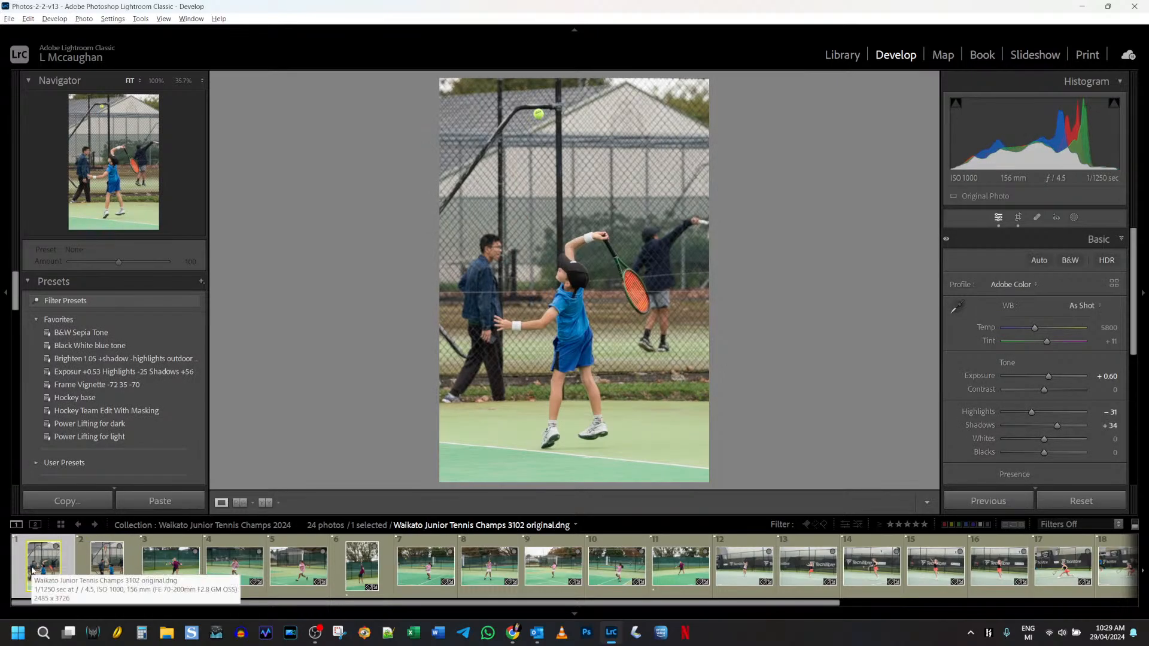
click(107, 565)
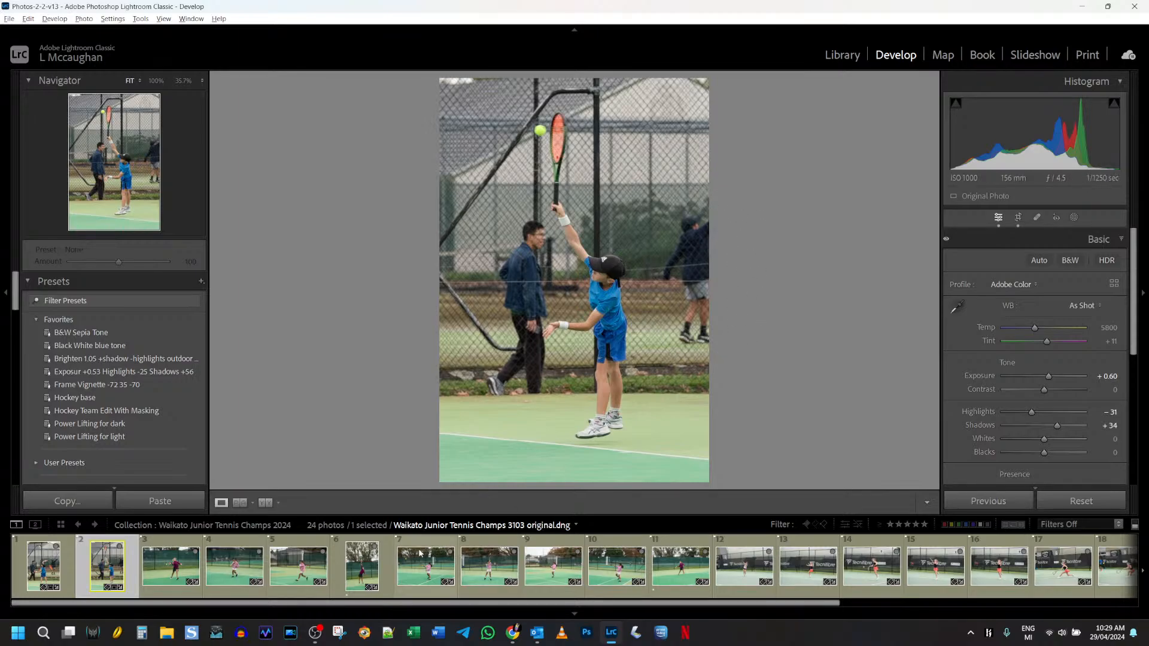
Raise the exposure of photo 3112 to +0.71 and its shadows to +47
click(193, 573)
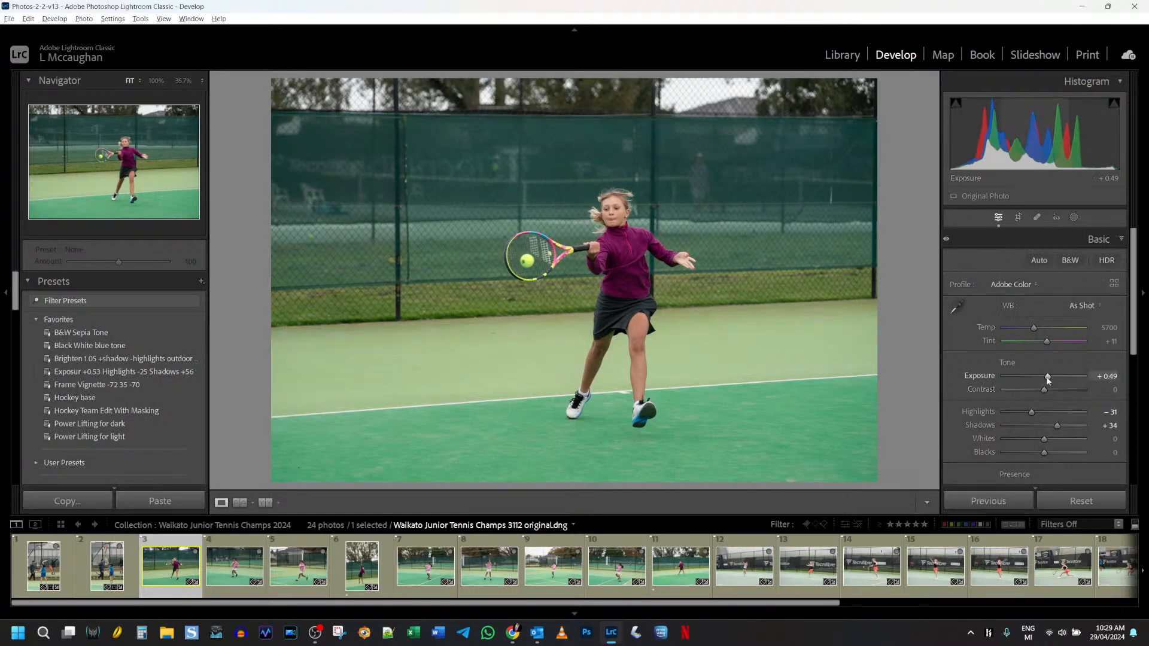
drag(1048, 380, 1050, 380)
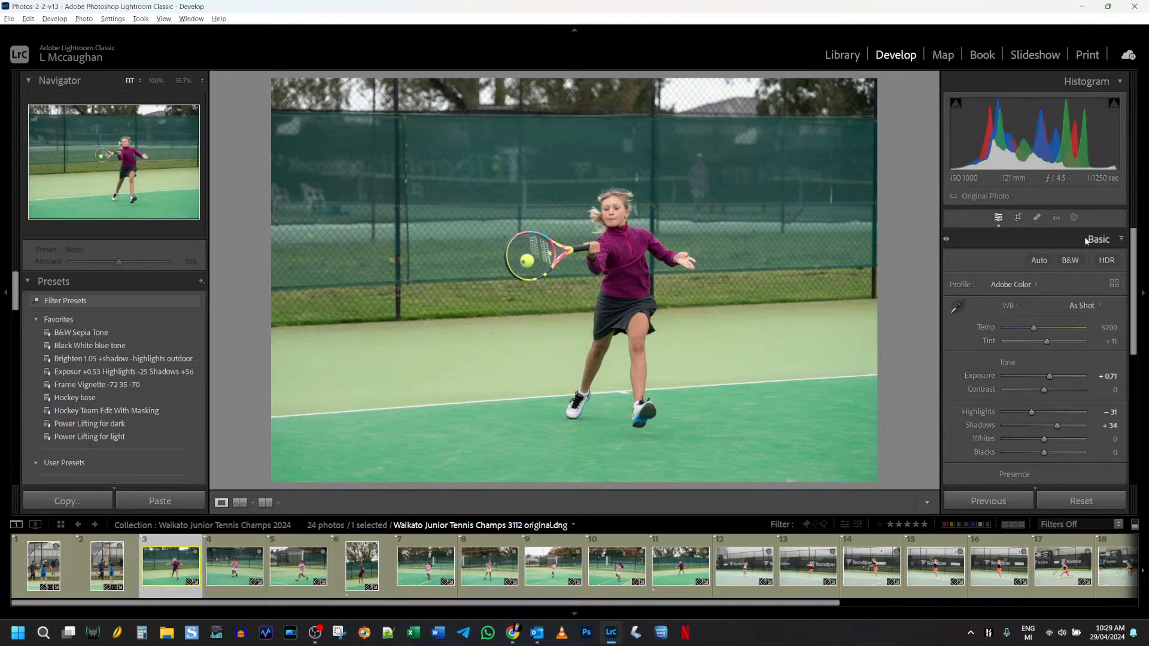
drag(1057, 427, 1062, 425)
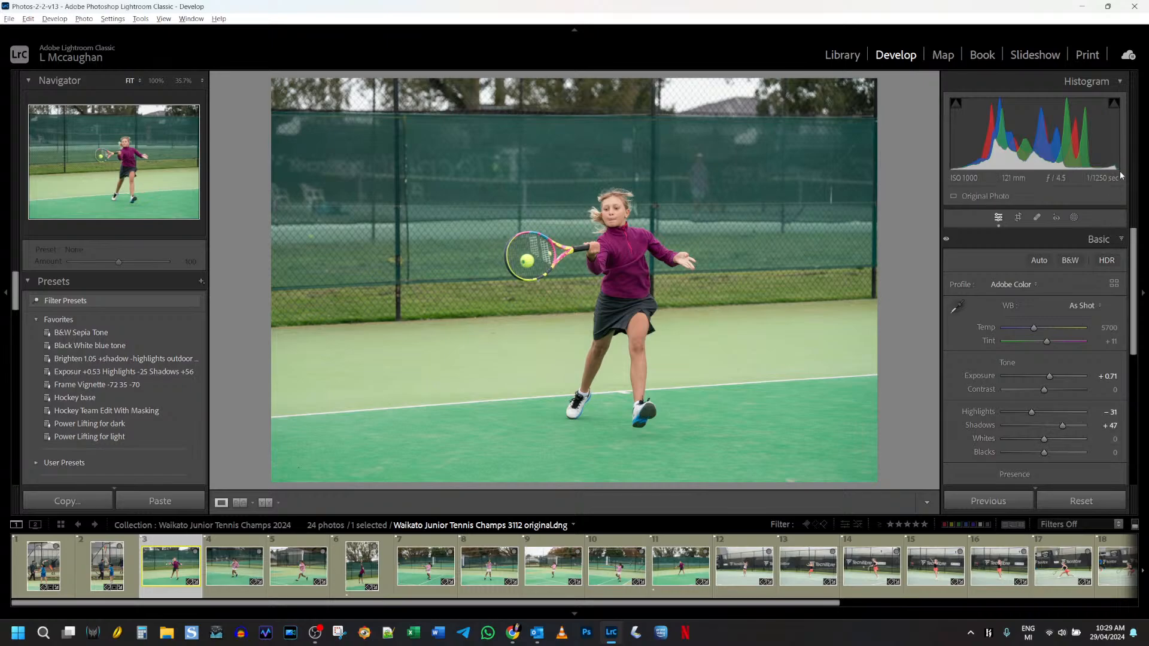
Create a people mask covering the entire person for the player in photo 3112
click(1074, 218)
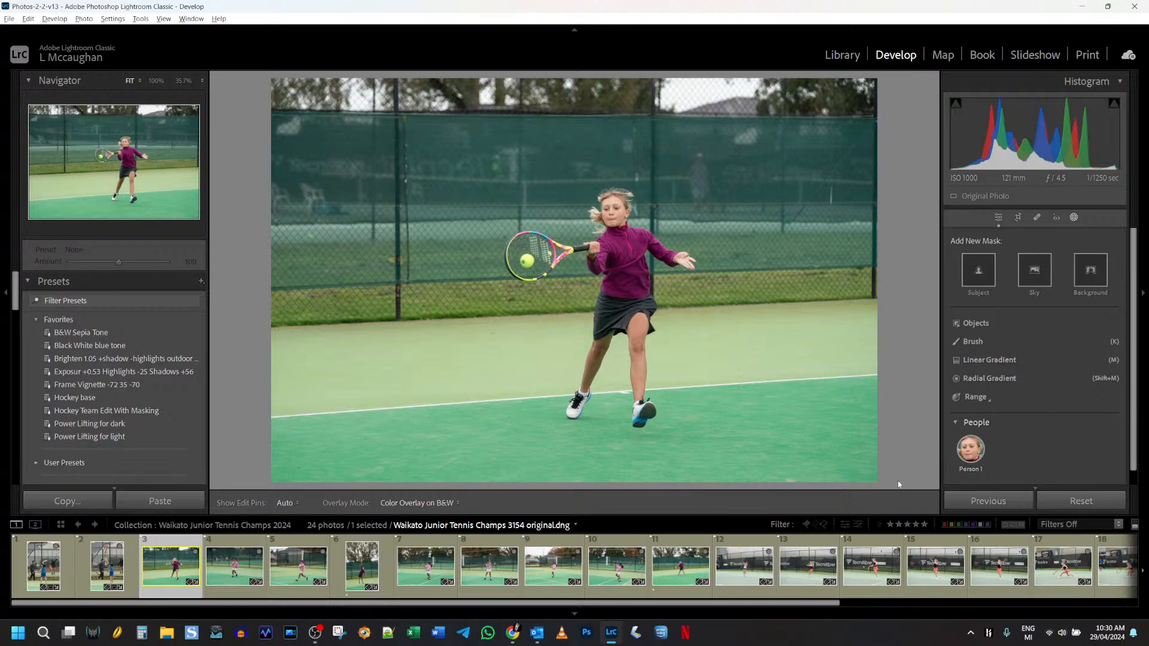
click(973, 448)
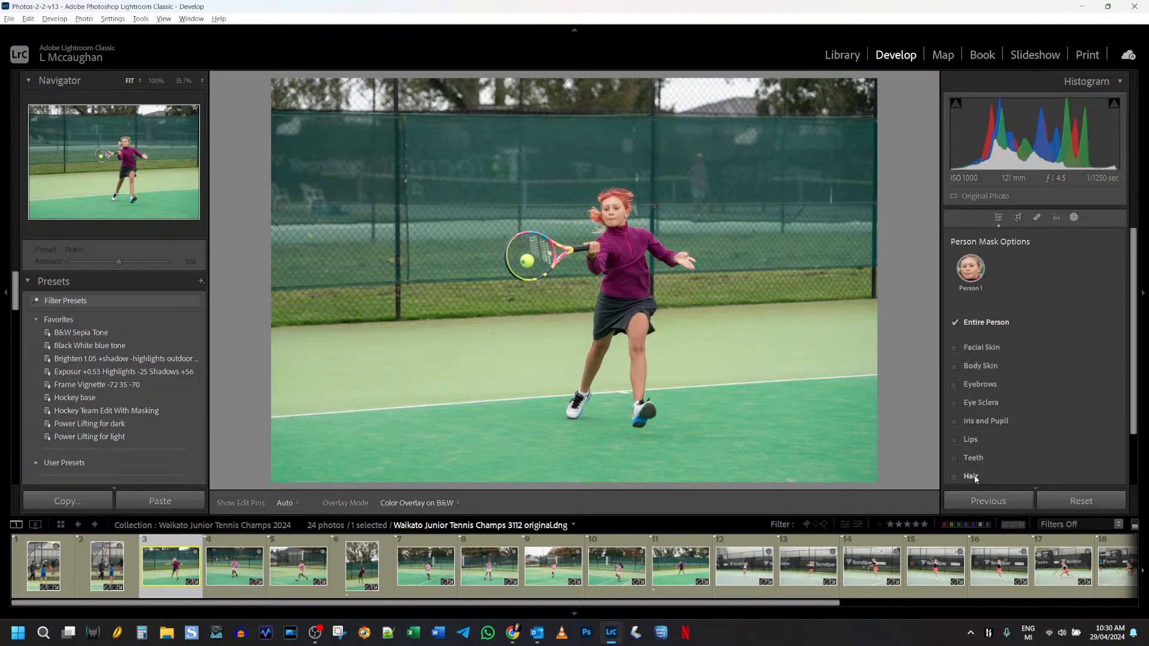
scroll(1044, 454, down, 2)
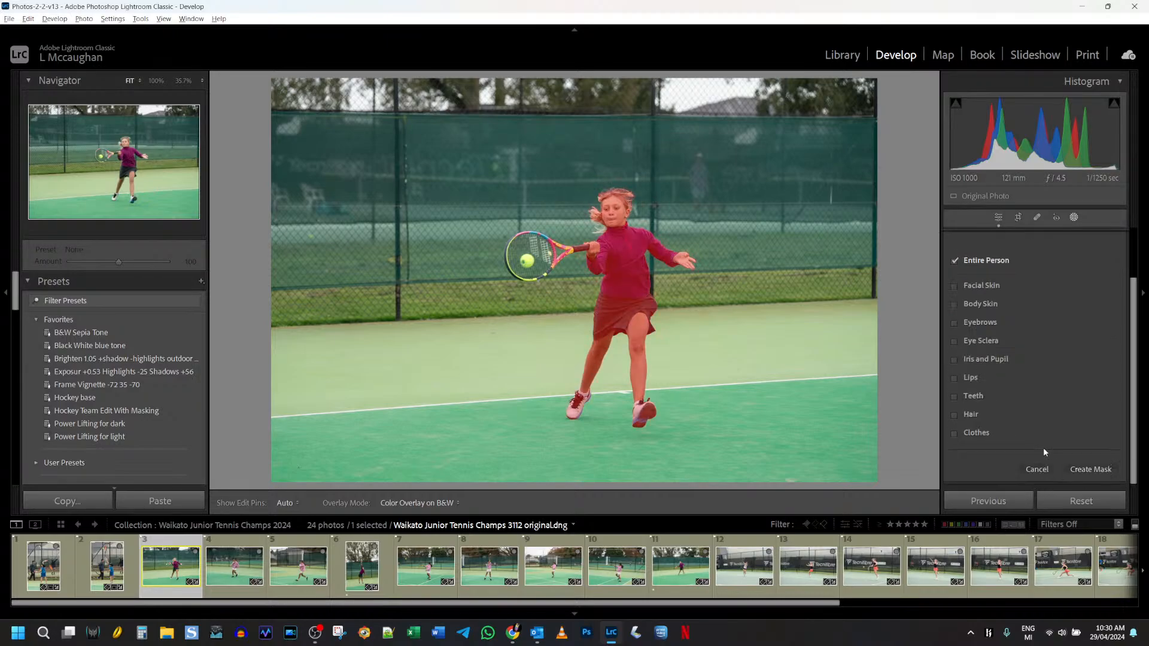
click(1097, 472)
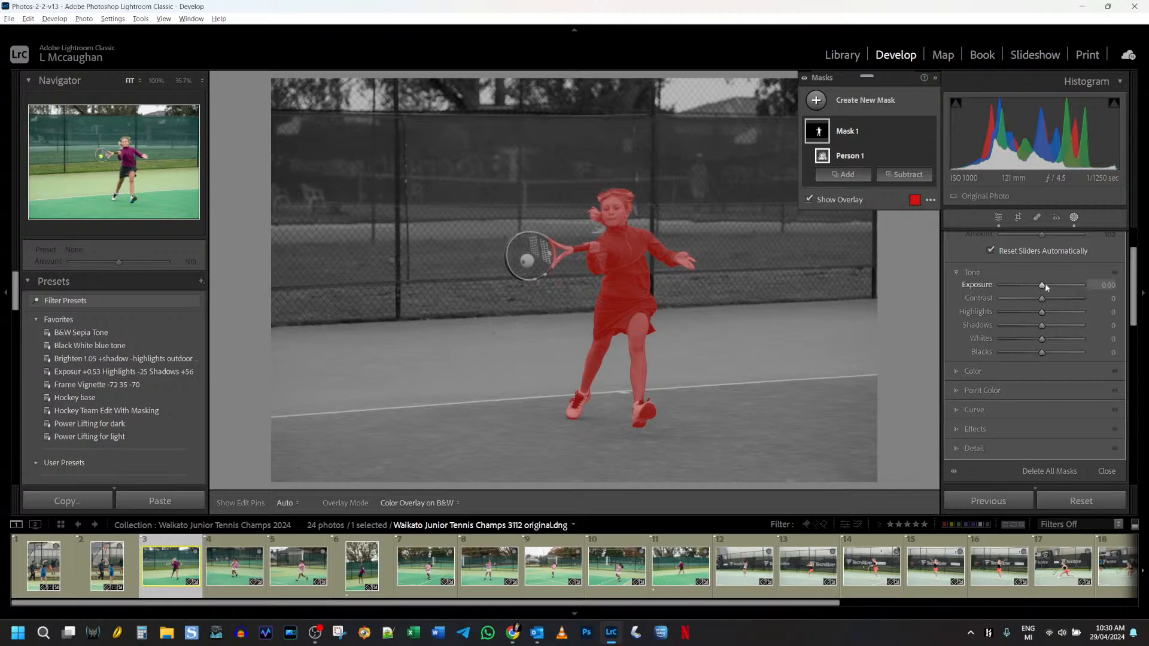
Set the player mask's exposure to 0.02 and slightly increase its texture
drag(1046, 284, 1044, 286)
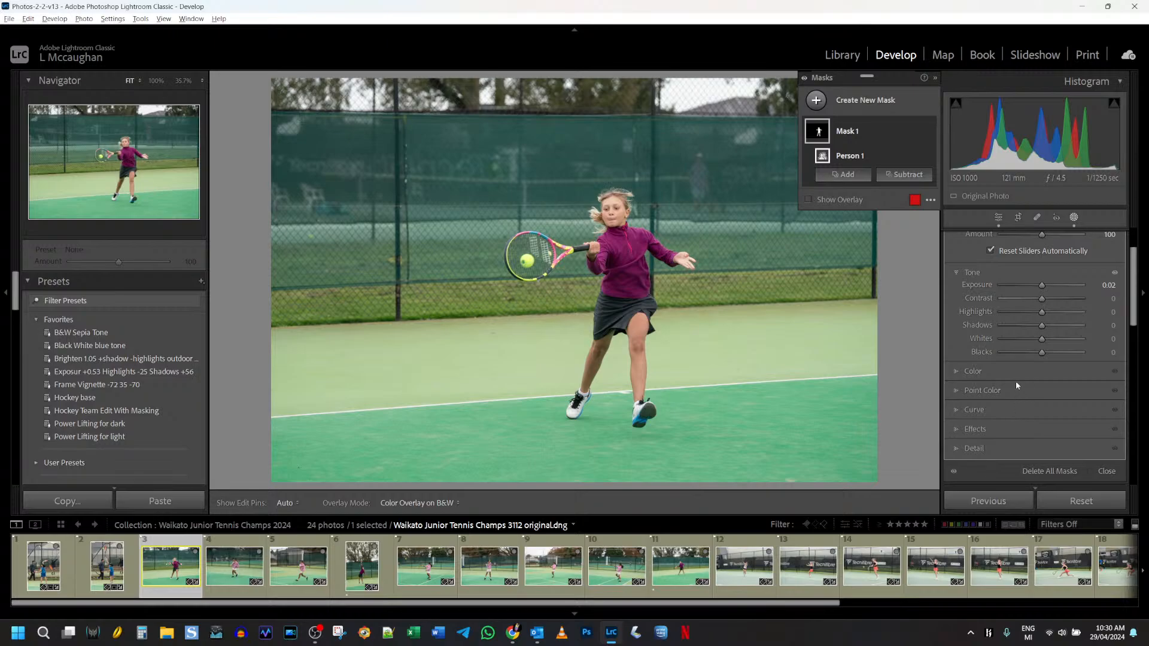
click(1011, 427)
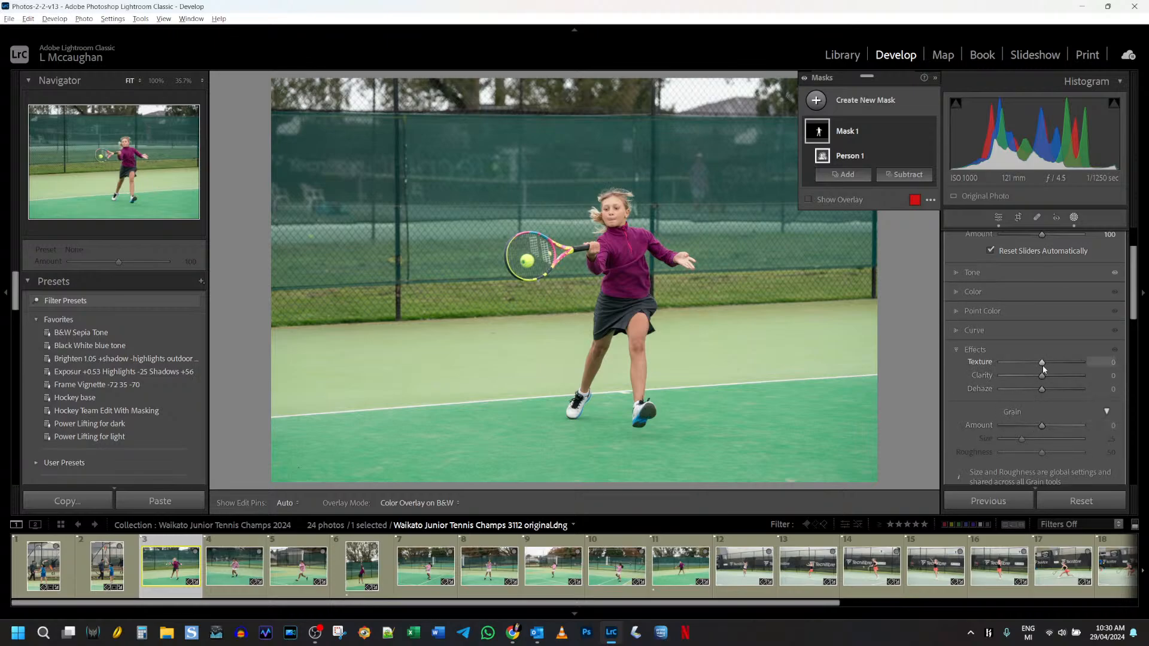
drag(1044, 368, 1047, 368)
click(1038, 273)
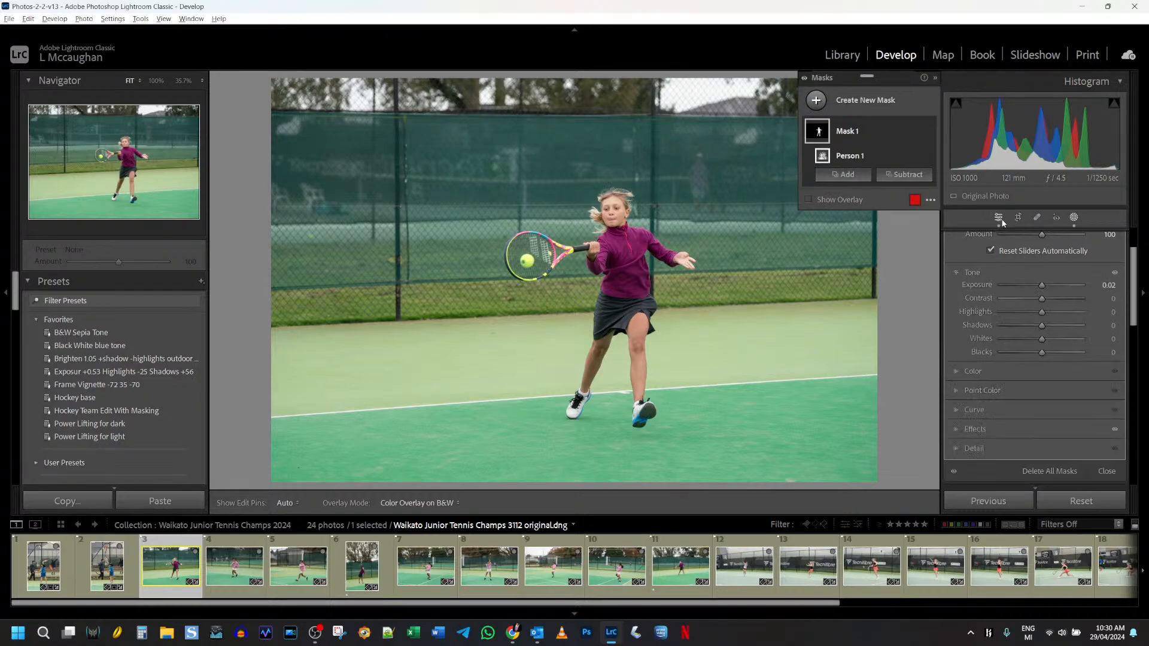
Crop photo 3112 tighter around the player at the original aspect ratio, cutting away the trees above the fence
click(1019, 219)
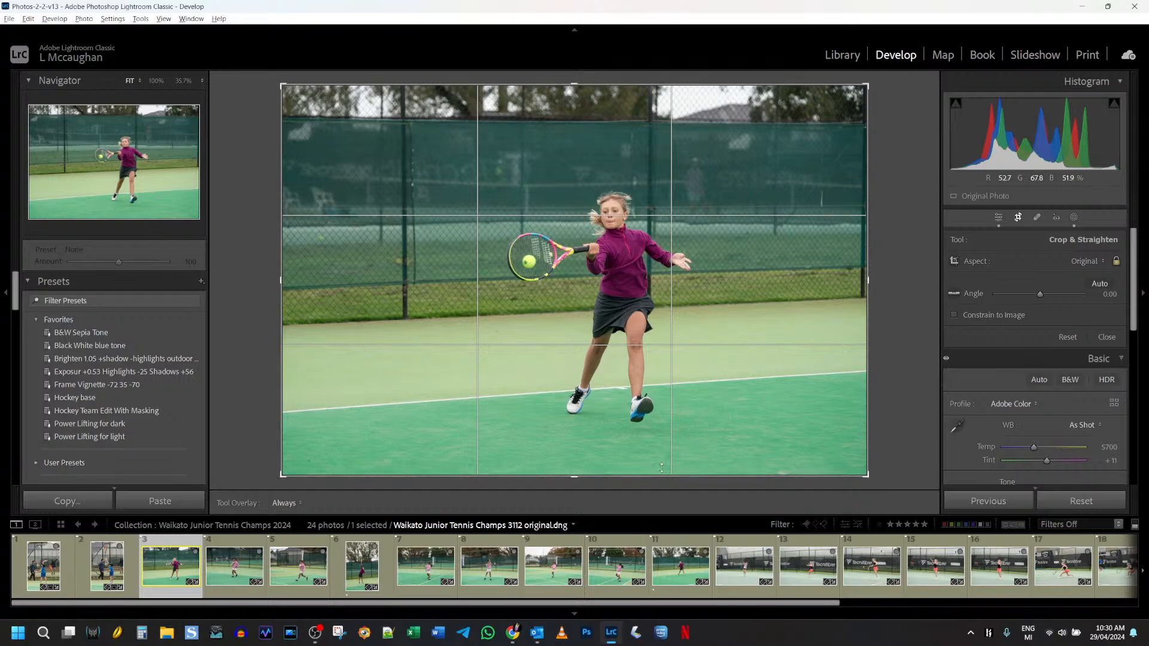
drag(660, 475, 659, 467)
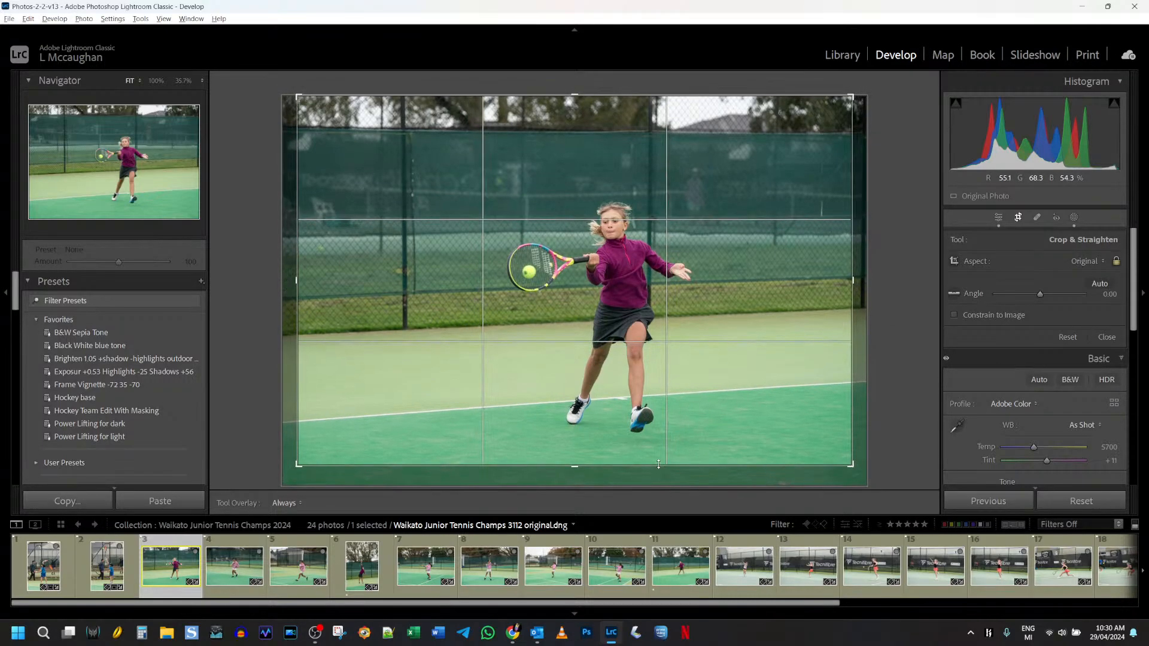
drag(627, 95, 645, 145)
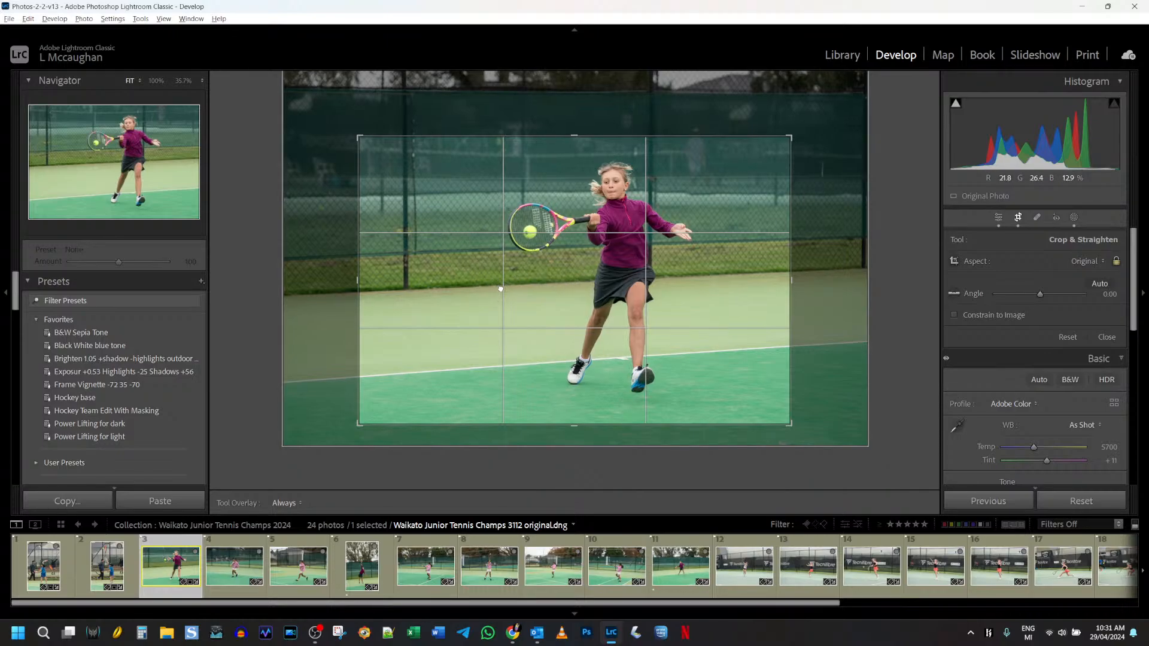
drag(463, 285, 499, 285)
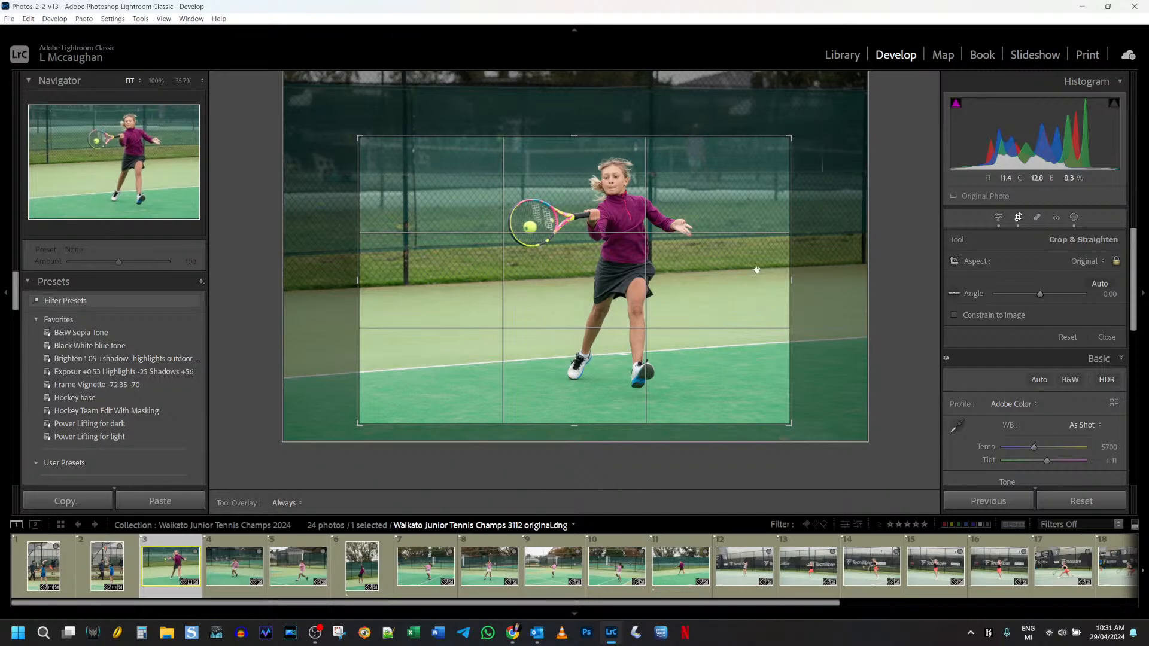
click(1019, 219)
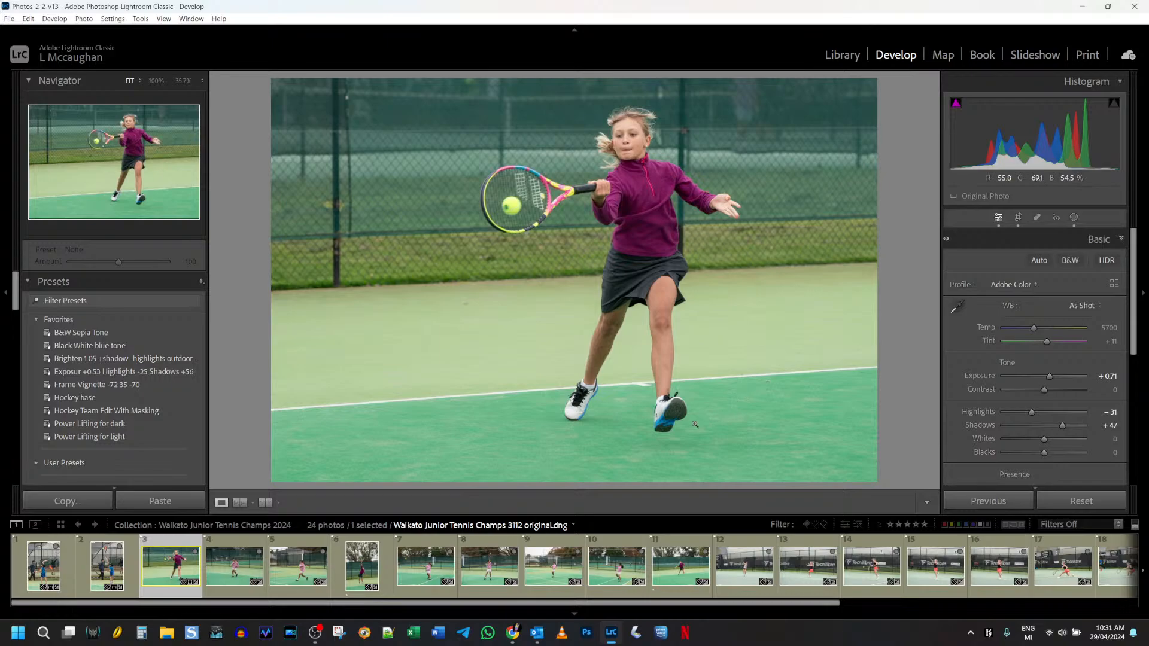
Set photo 3115's exposure to +0.66 and crop it tighter at the original aspect ratio, with the player slightly right of centre
click(237, 571)
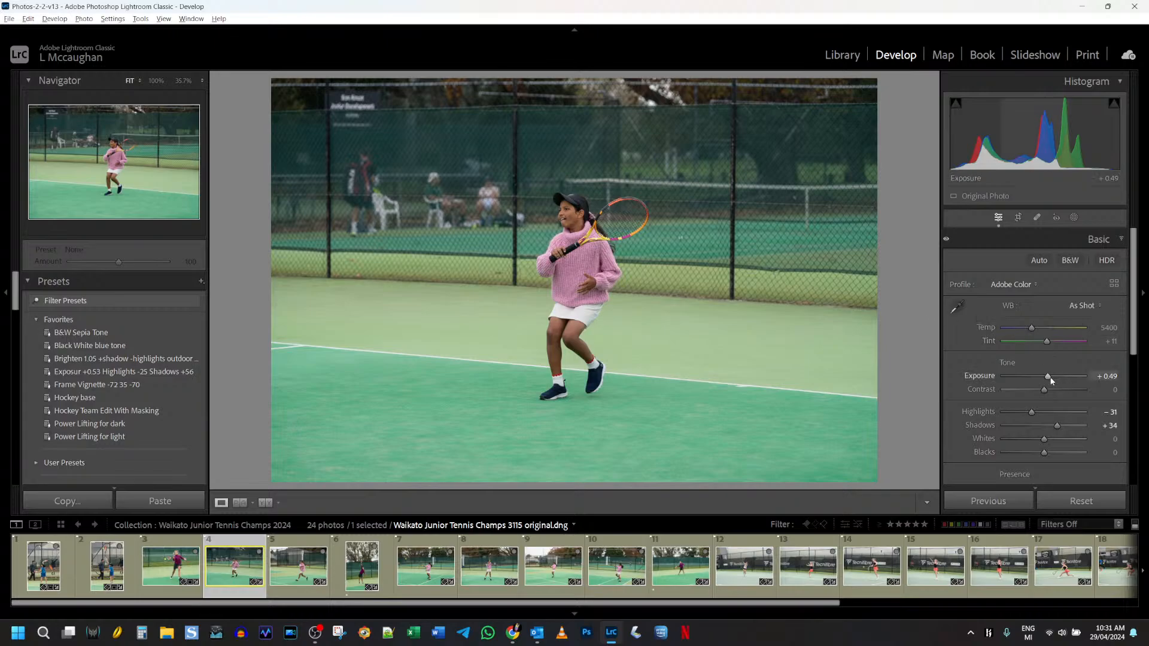
drag(1051, 379, 1051, 376)
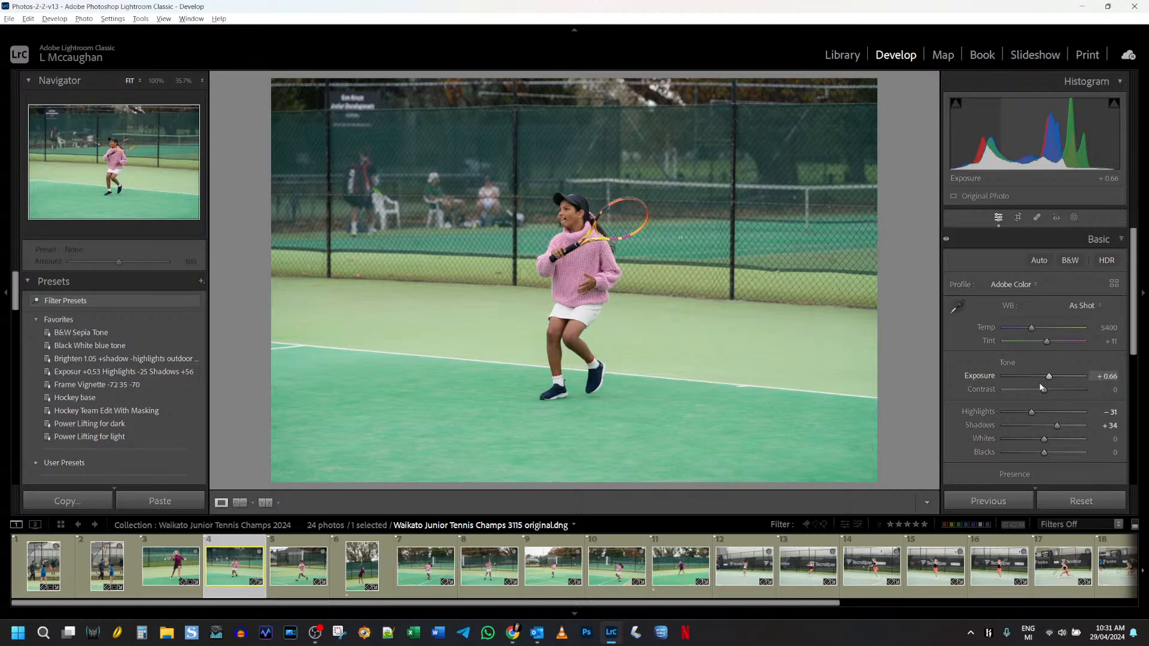
click(1019, 218)
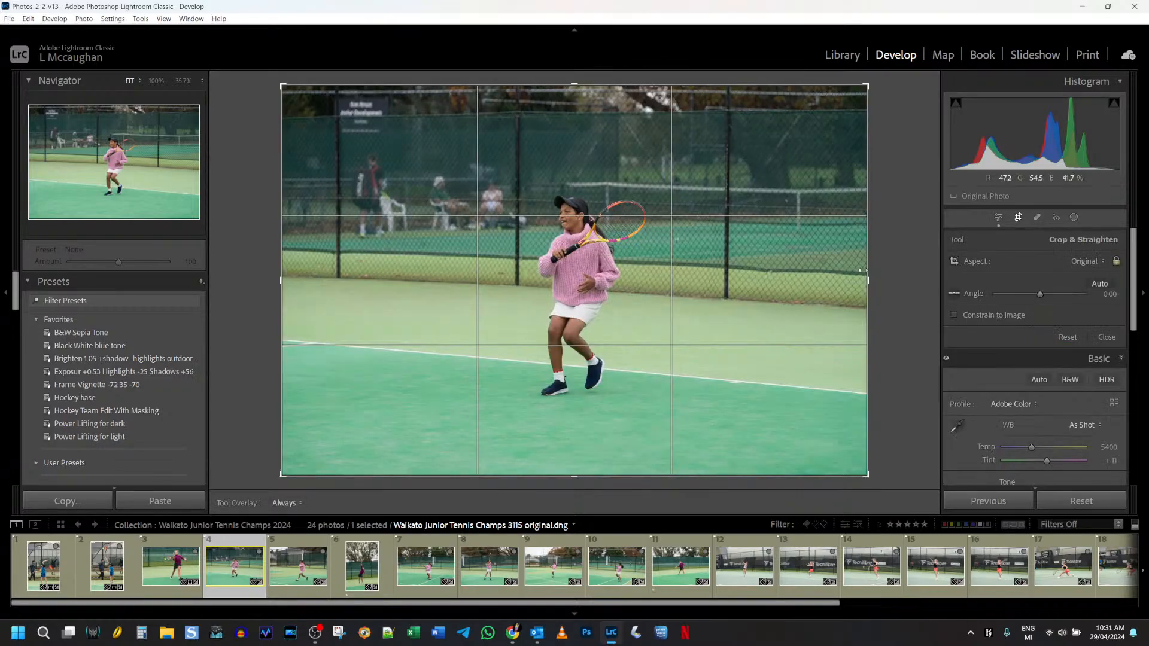
drag(850, 279, 789, 284)
drag(676, 276, 638, 269)
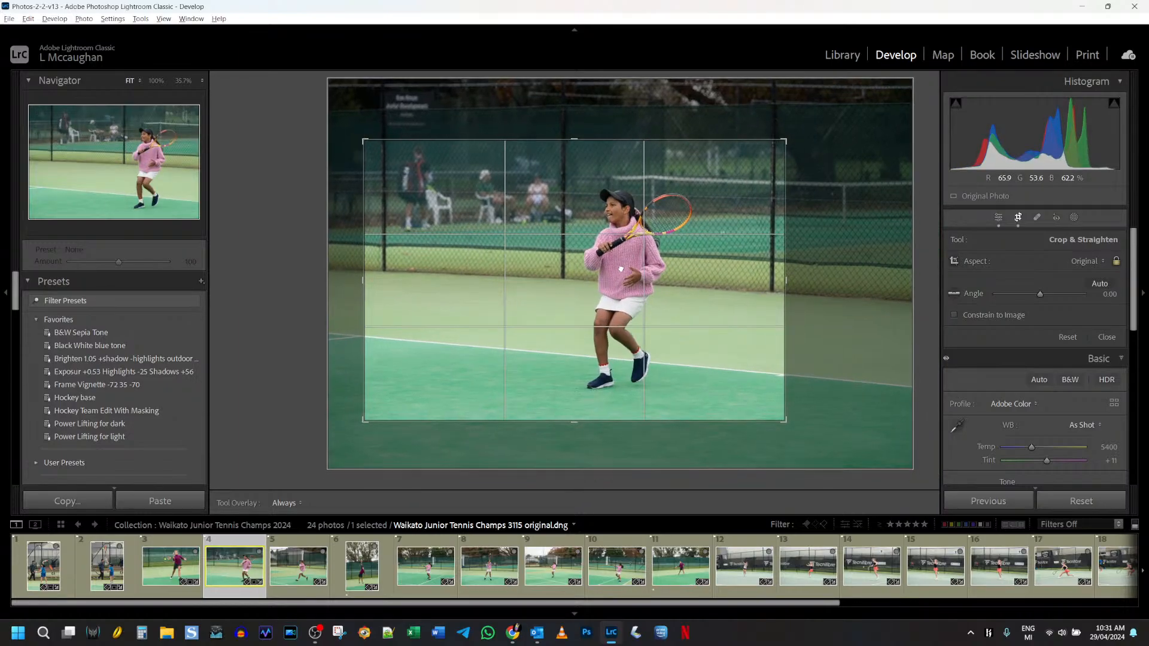
click(1018, 219)
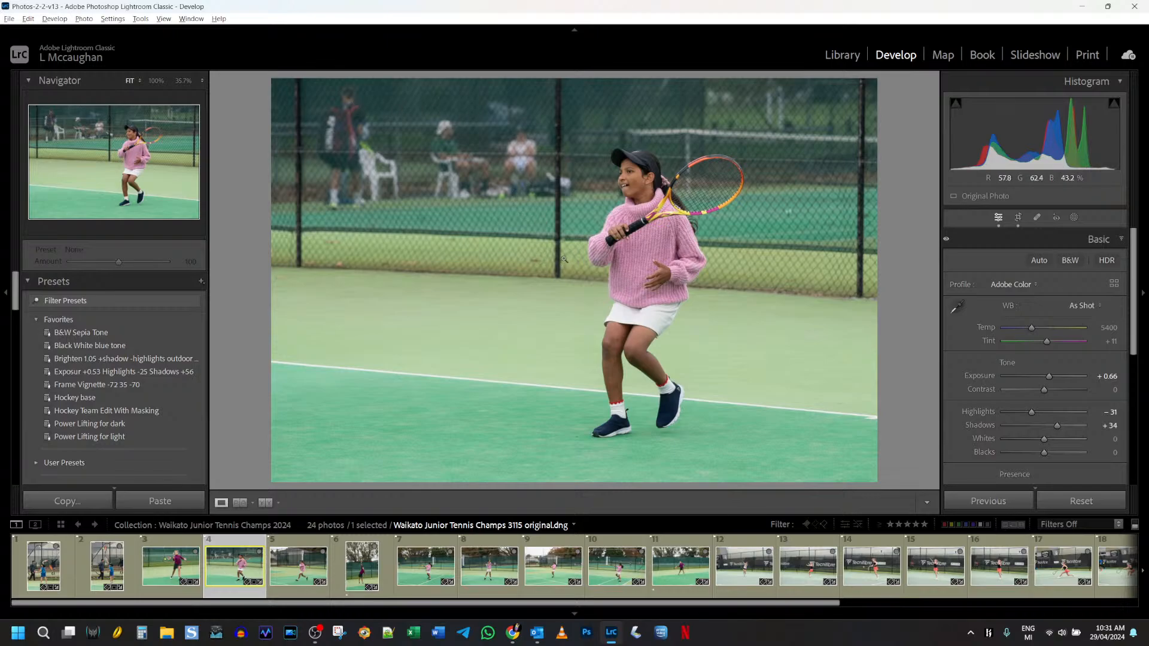
Apply photo 3115's settings to photo 3117 and reposition its crop so the running player's feet are fully in frame
click(323, 559)
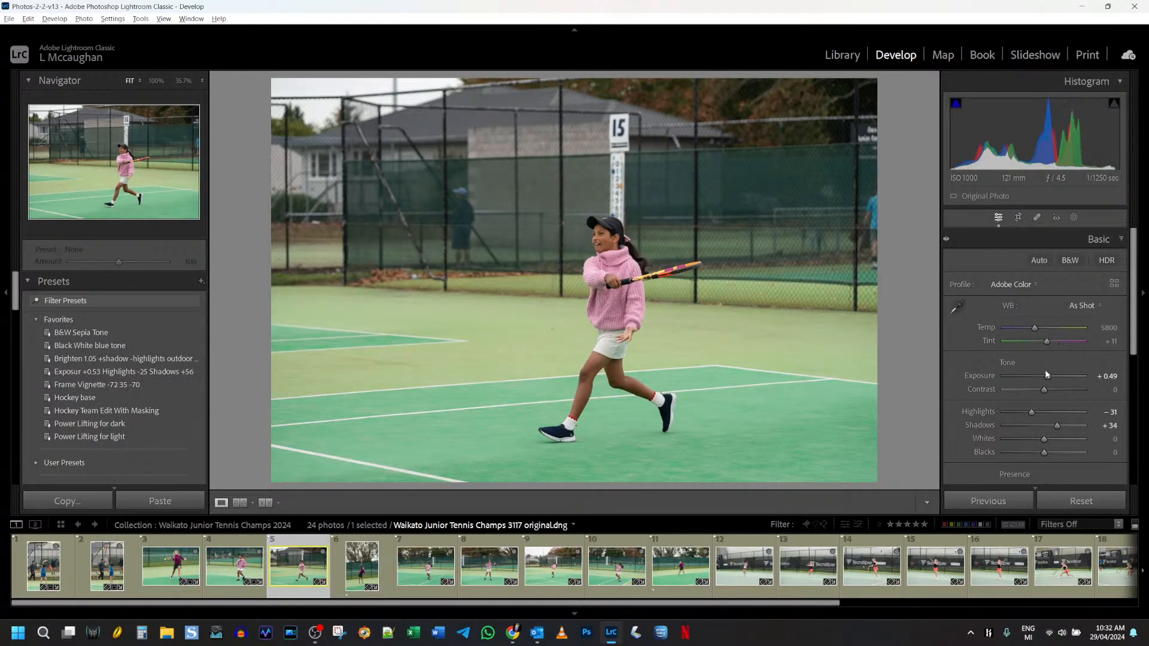
click(1003, 504)
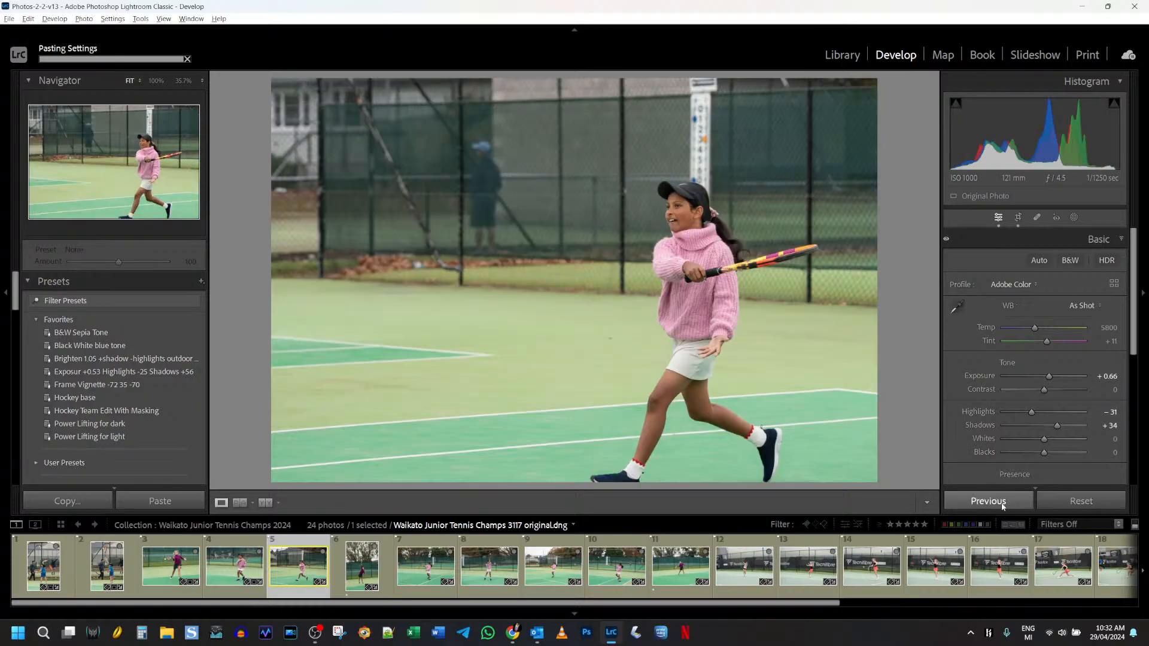
click(1017, 217)
drag(715, 350, 692, 307)
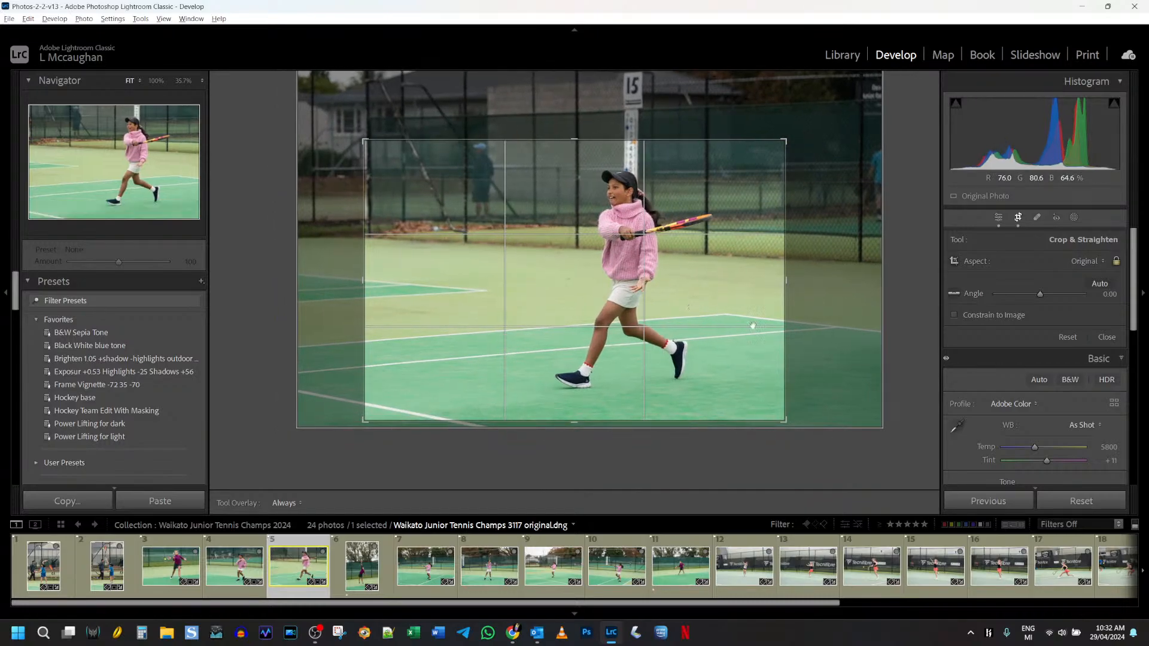
click(1019, 218)
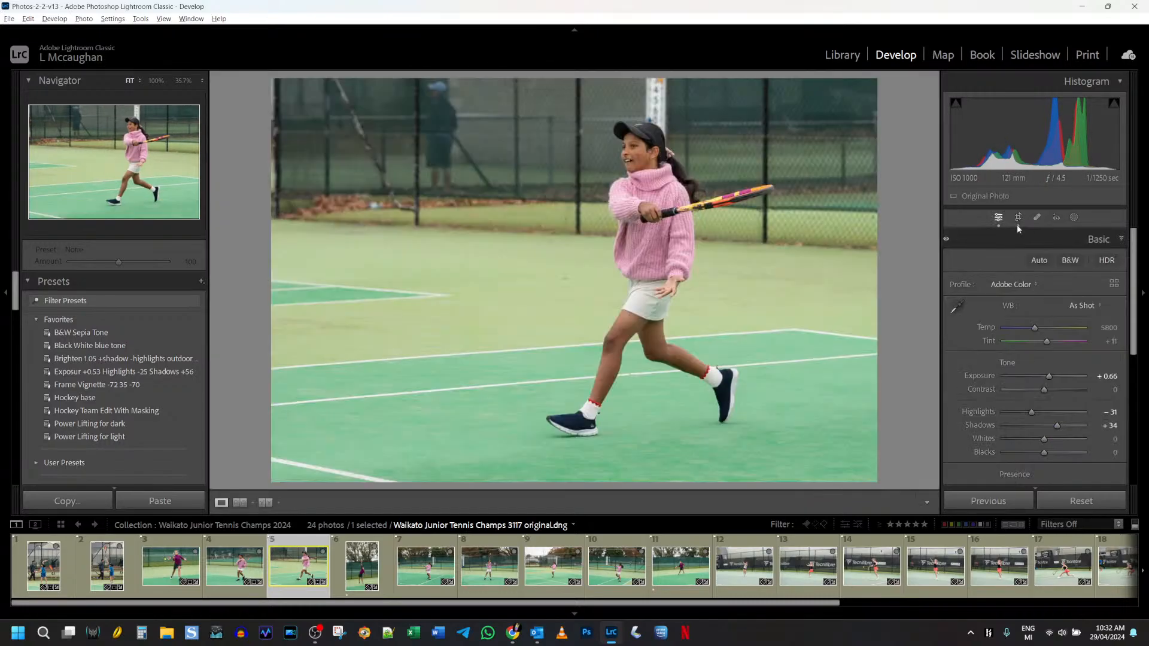
Straighten photo 3118 to 1.90, crop it tighter around the serving player at the original aspect ratio, and set its exposure to +0.71
click(386, 575)
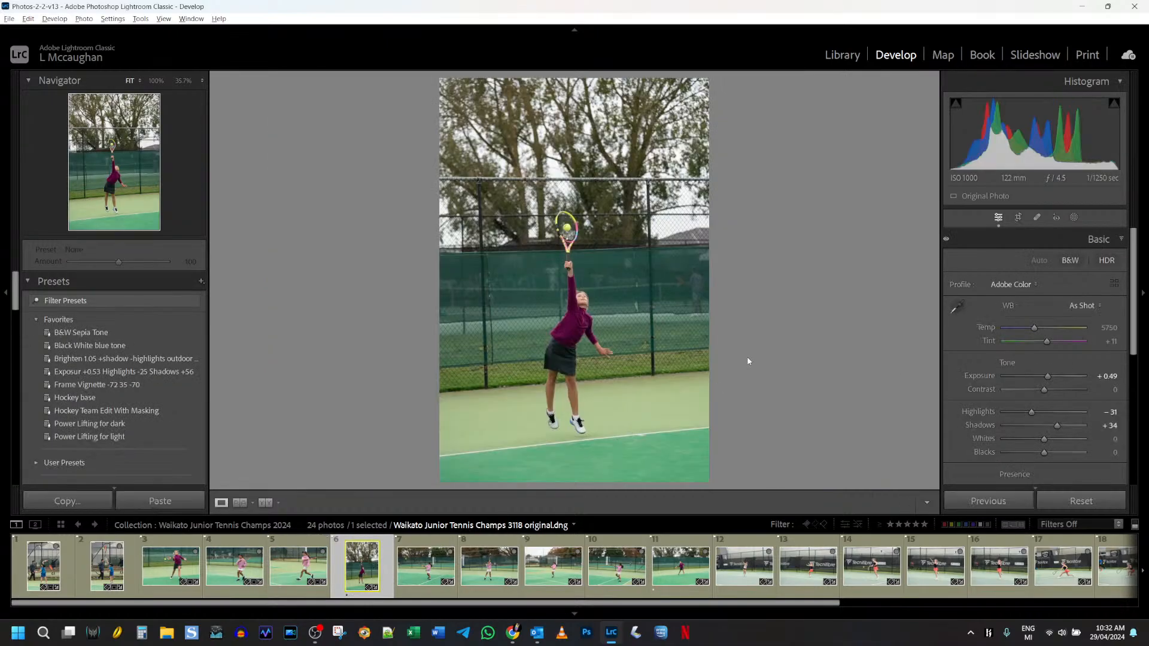
click(1017, 218)
drag(765, 264, 764, 264)
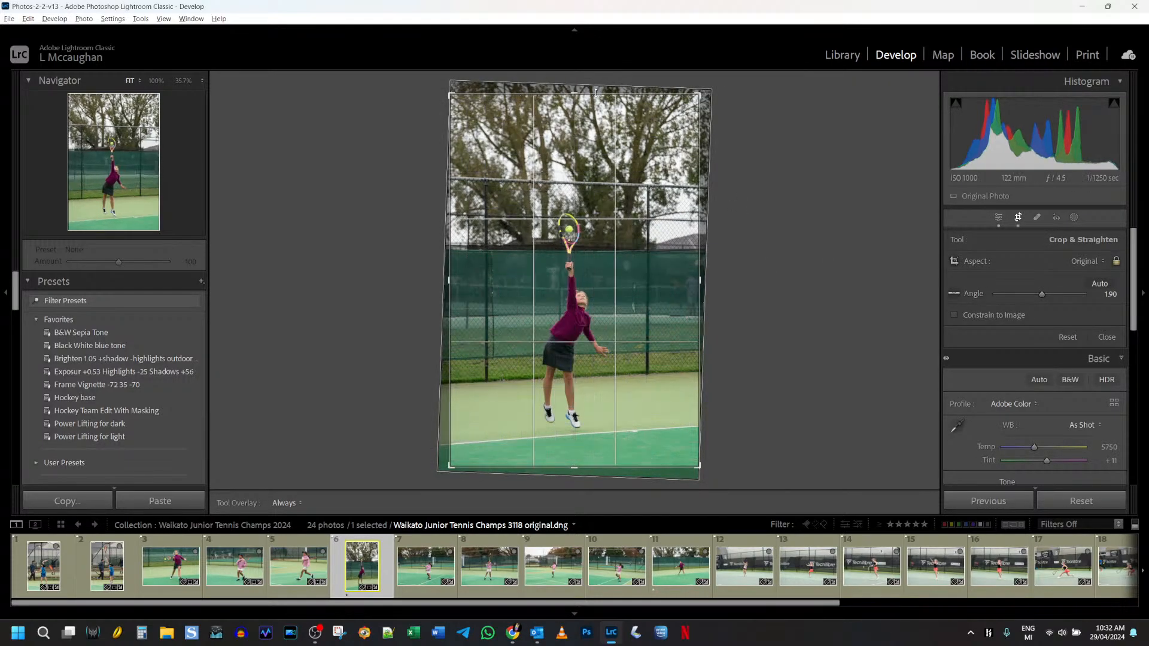
drag(595, 94, 582, 157)
drag(571, 238, 565, 243)
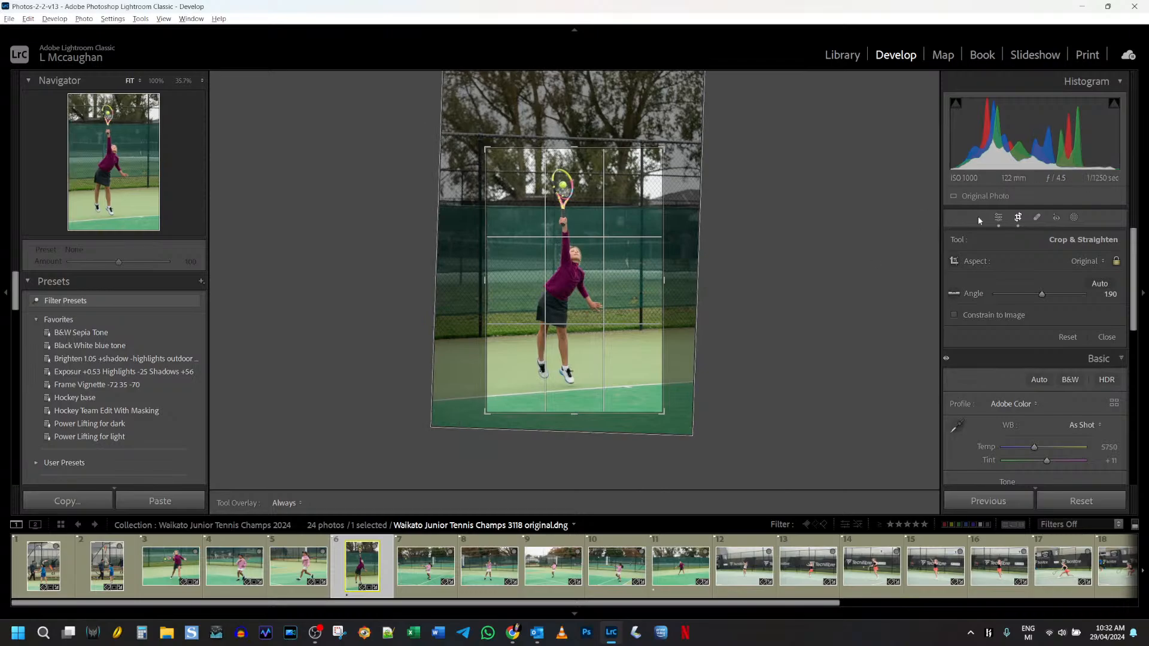
click(1017, 219)
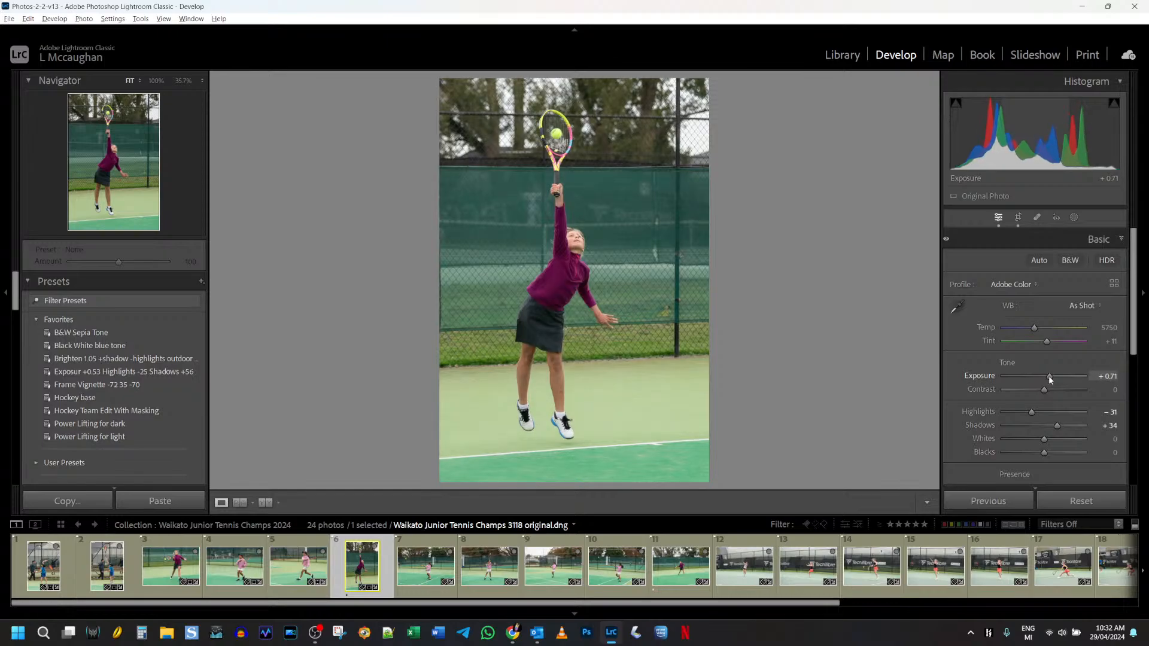
drag(1048, 380, 1049, 379)
Straighten photo 3120 to 0.95 and crop it tighter at the original aspect ratio, keeping the ball in frame and the player right of centre
click(455, 536)
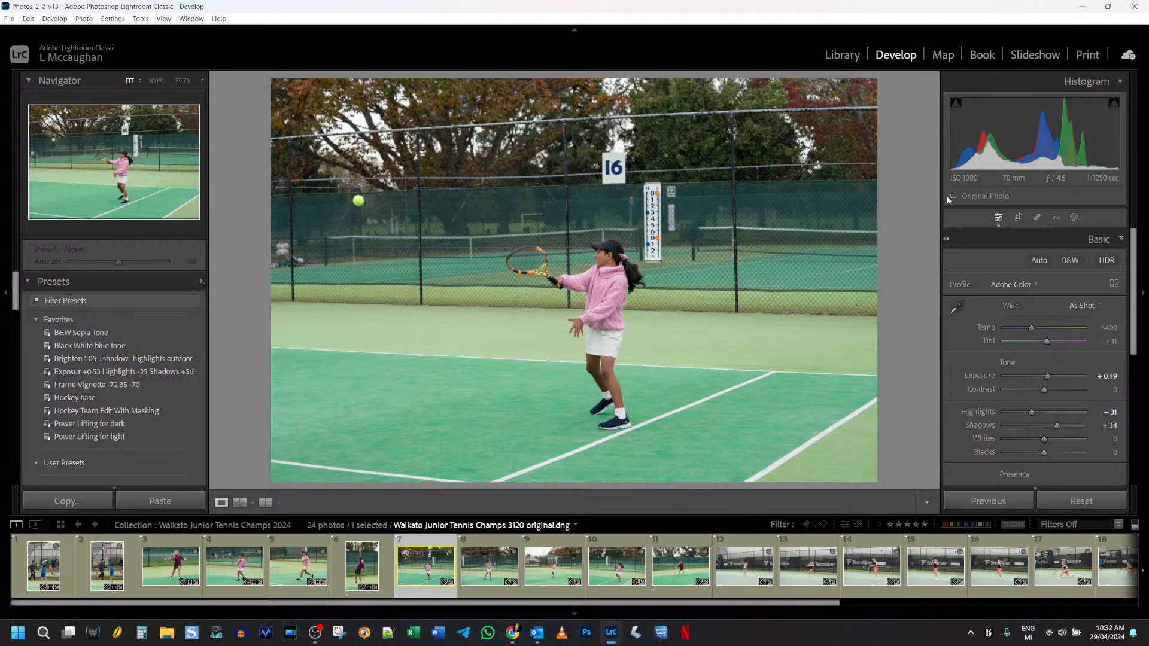
click(1019, 218)
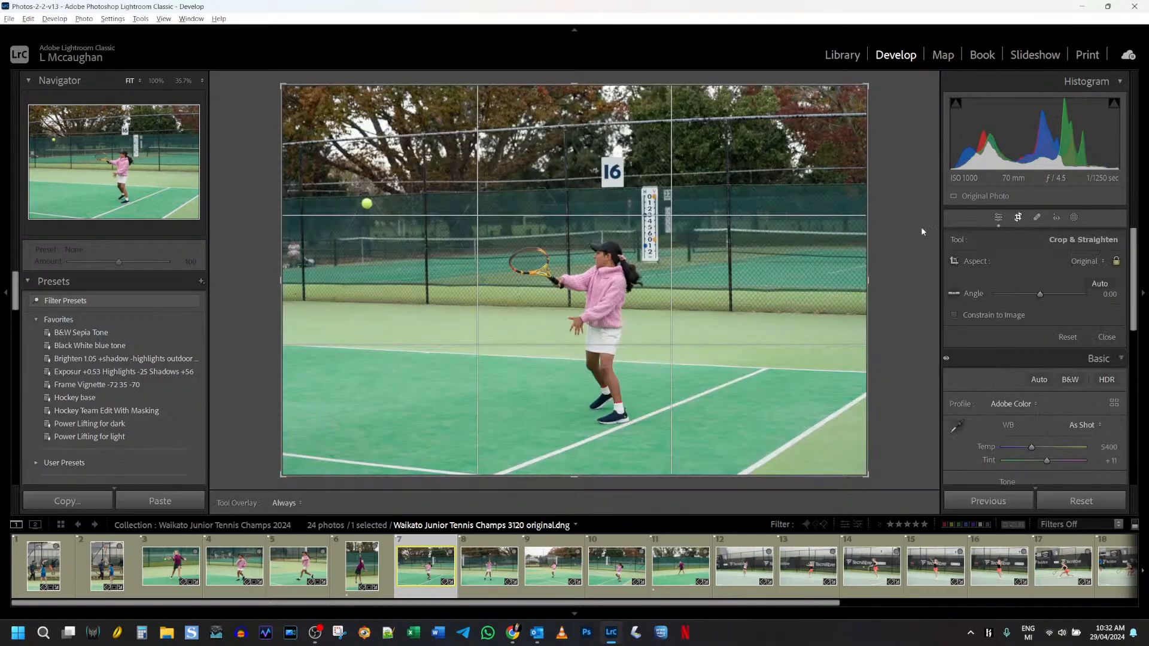
drag(906, 227, 904, 234)
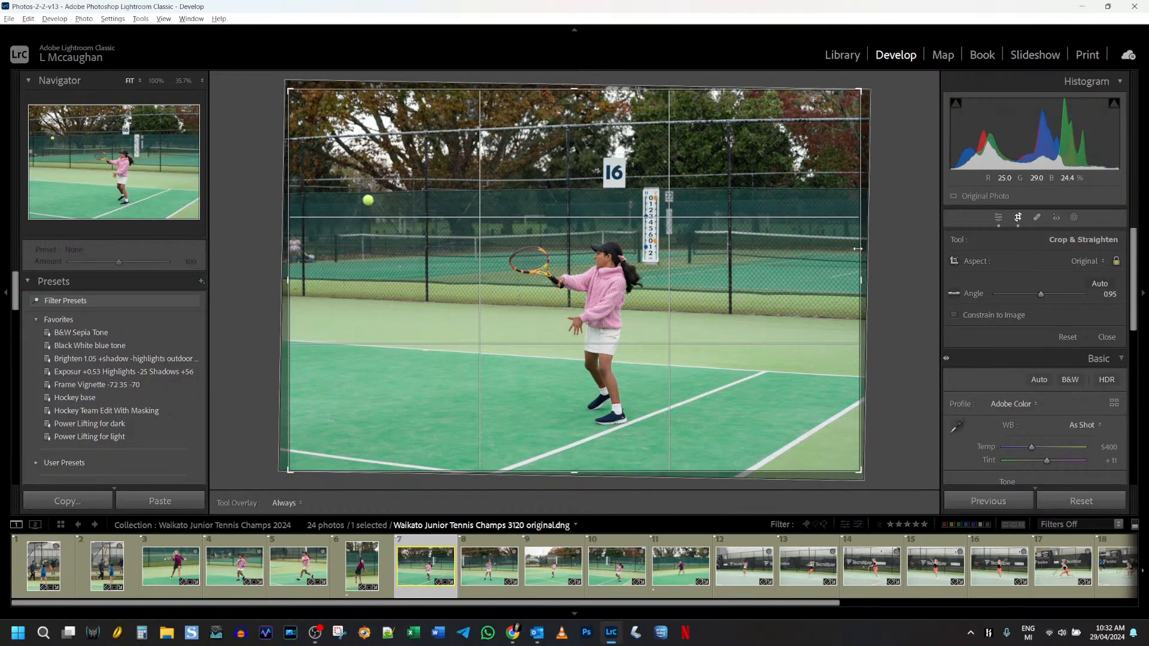
drag(826, 253, 797, 258)
drag(716, 270, 697, 249)
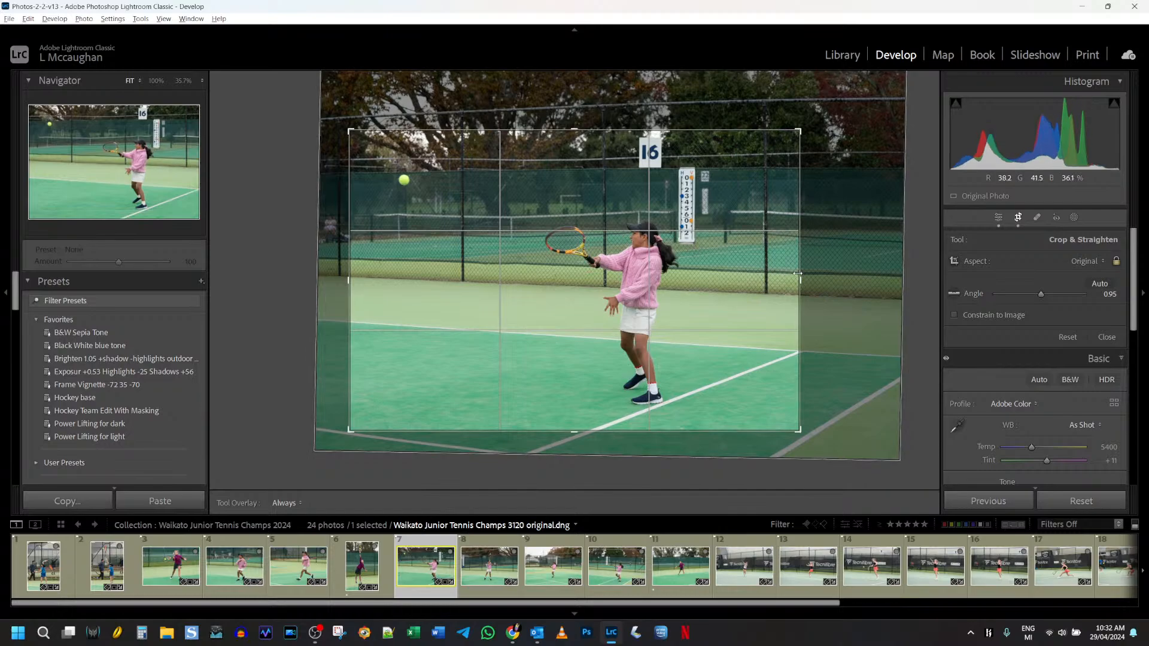
drag(800, 273, 789, 273)
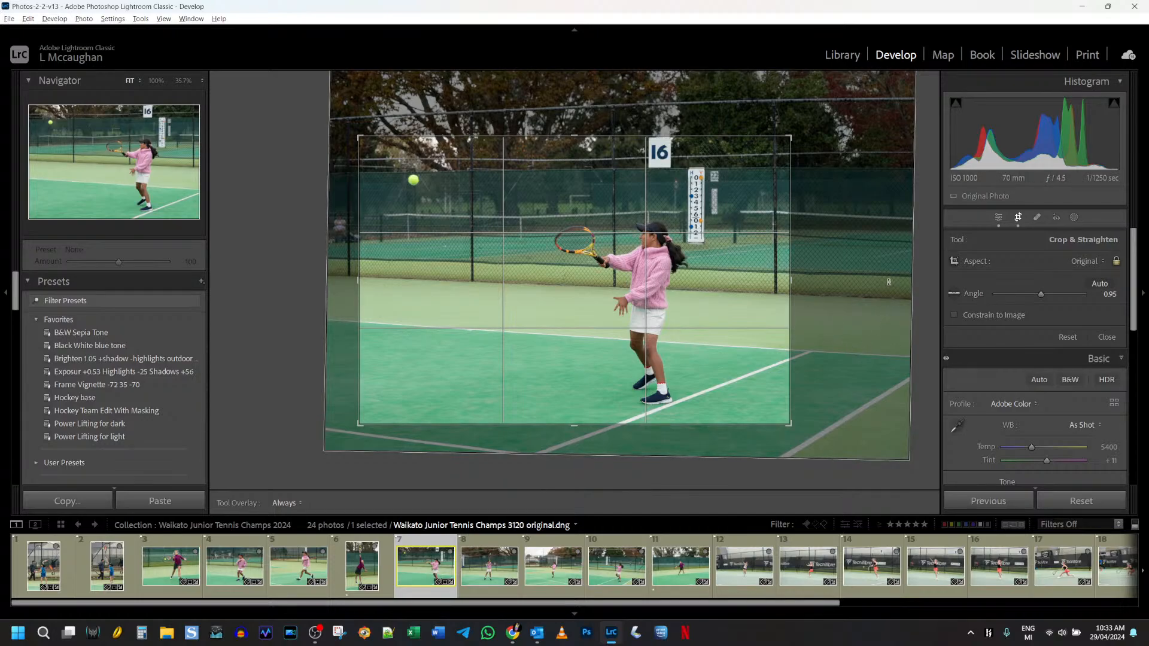
click(1018, 219)
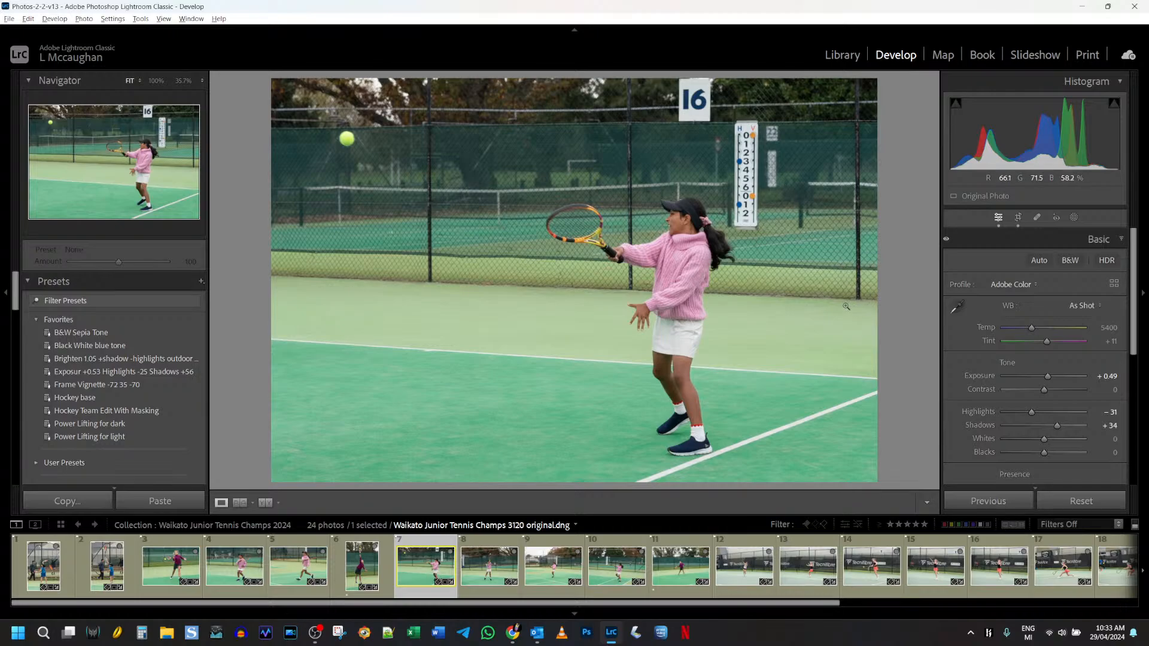
Crop photo 3122 to a tight 1 x 1 square around the player and ball, straightened to 0.43
click(496, 567)
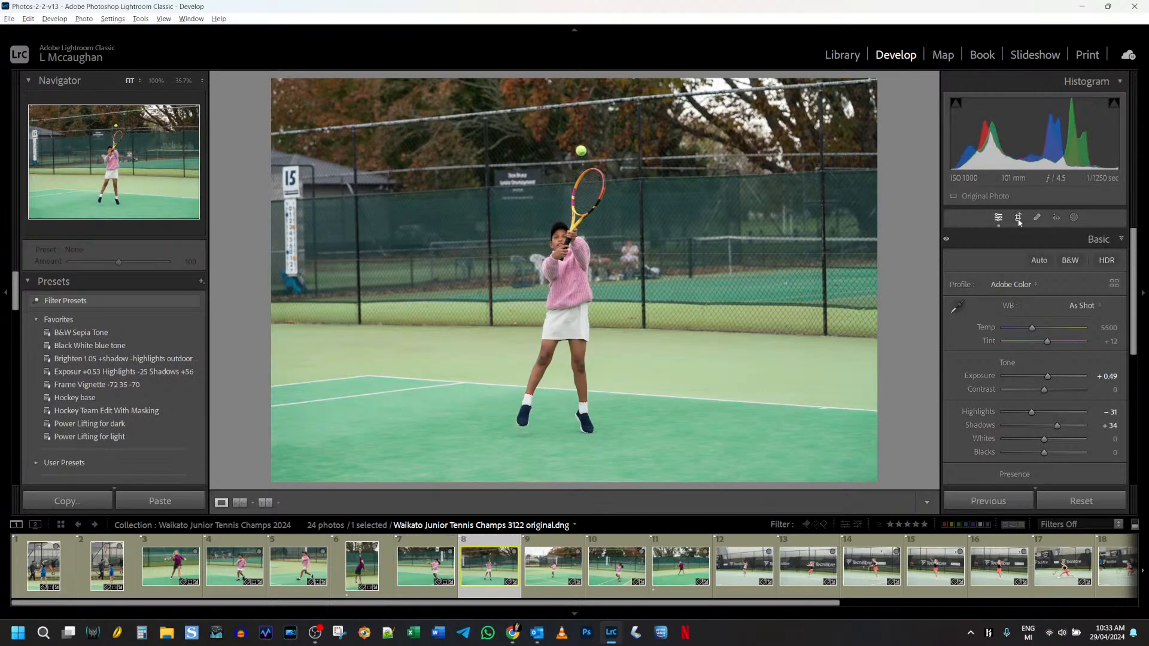
click(1018, 218)
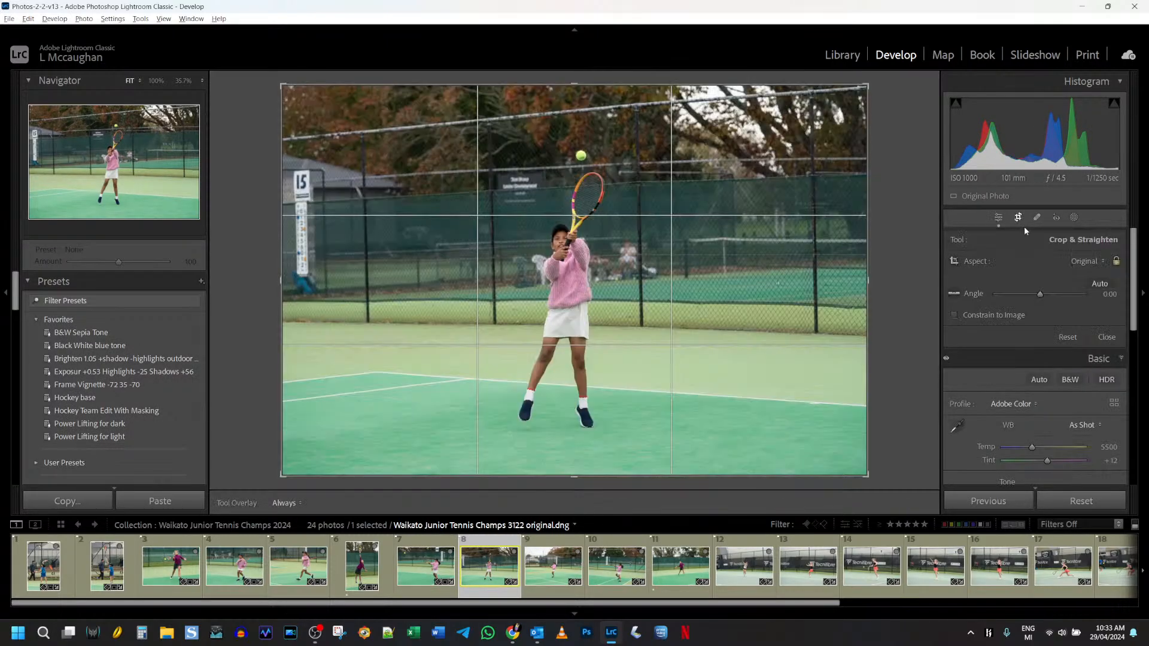
click(1086, 264)
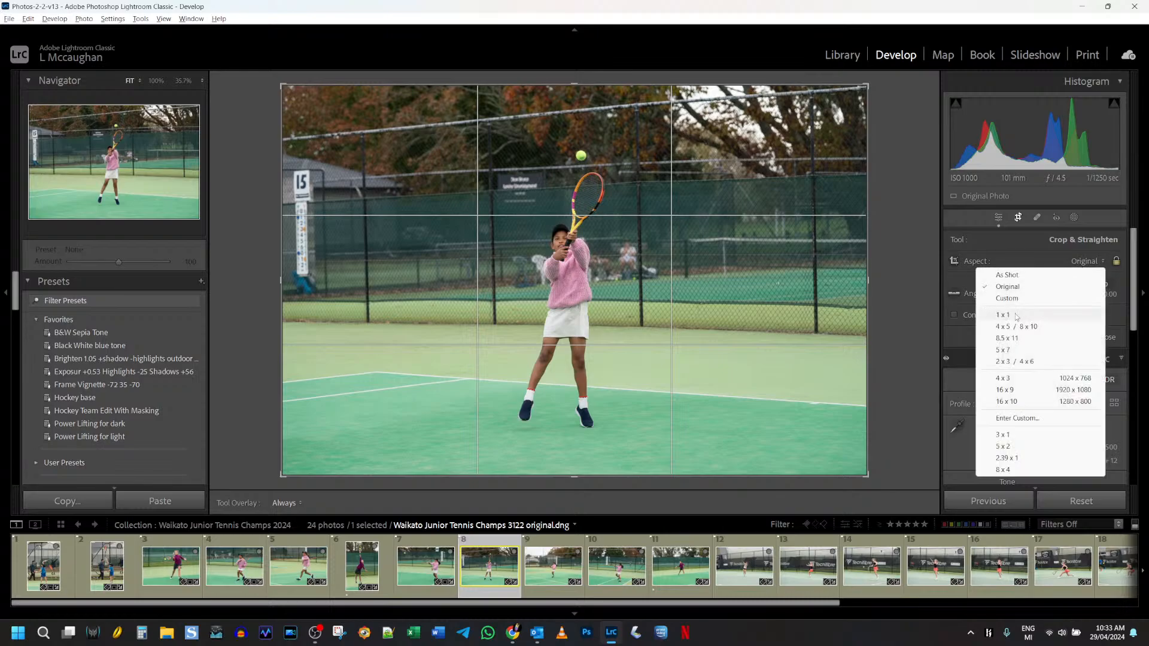
click(1057, 315)
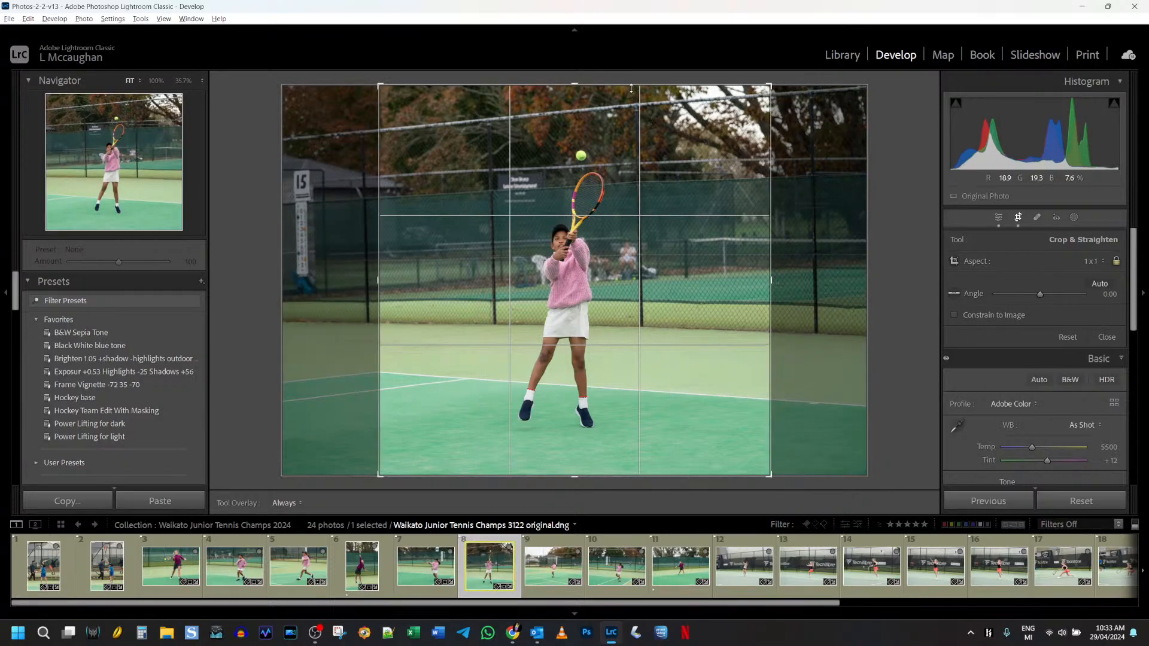
drag(632, 88, 633, 104)
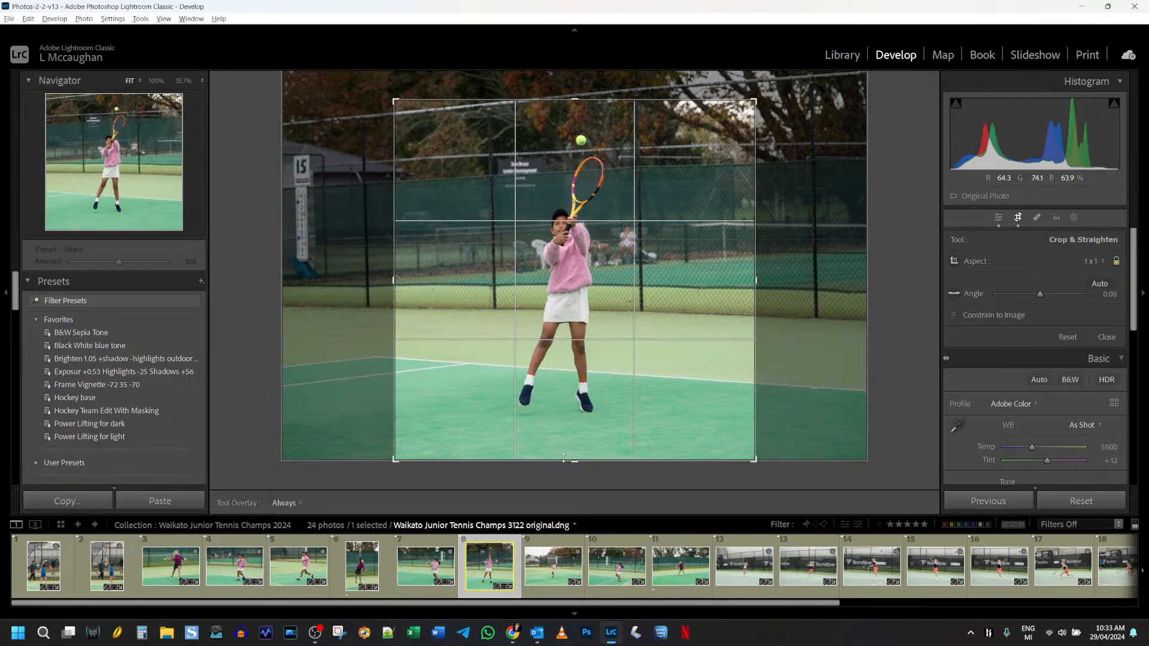
drag(564, 459, 569, 431)
drag(605, 335, 631, 336)
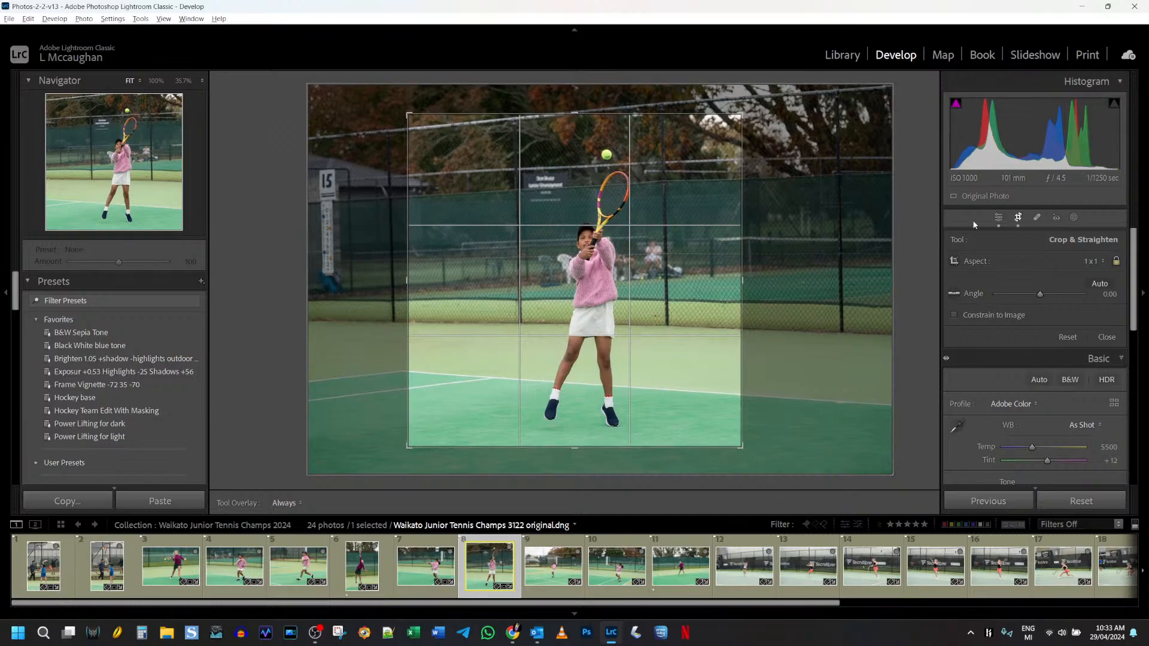
drag(816, 276, 815, 279)
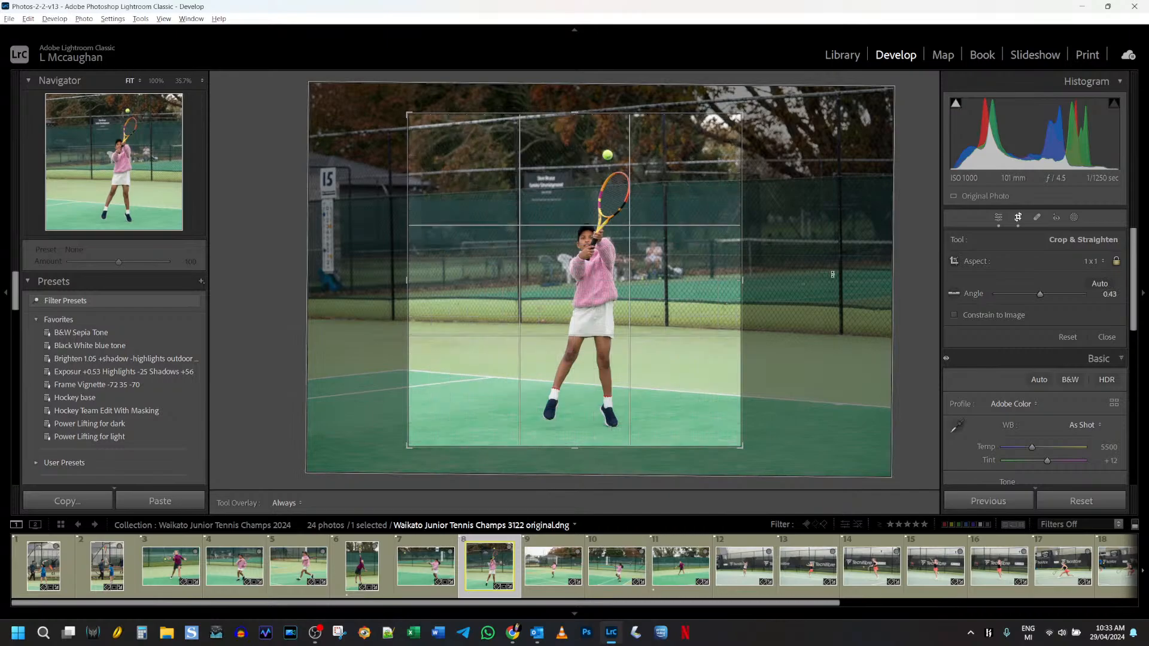
click(1020, 218)
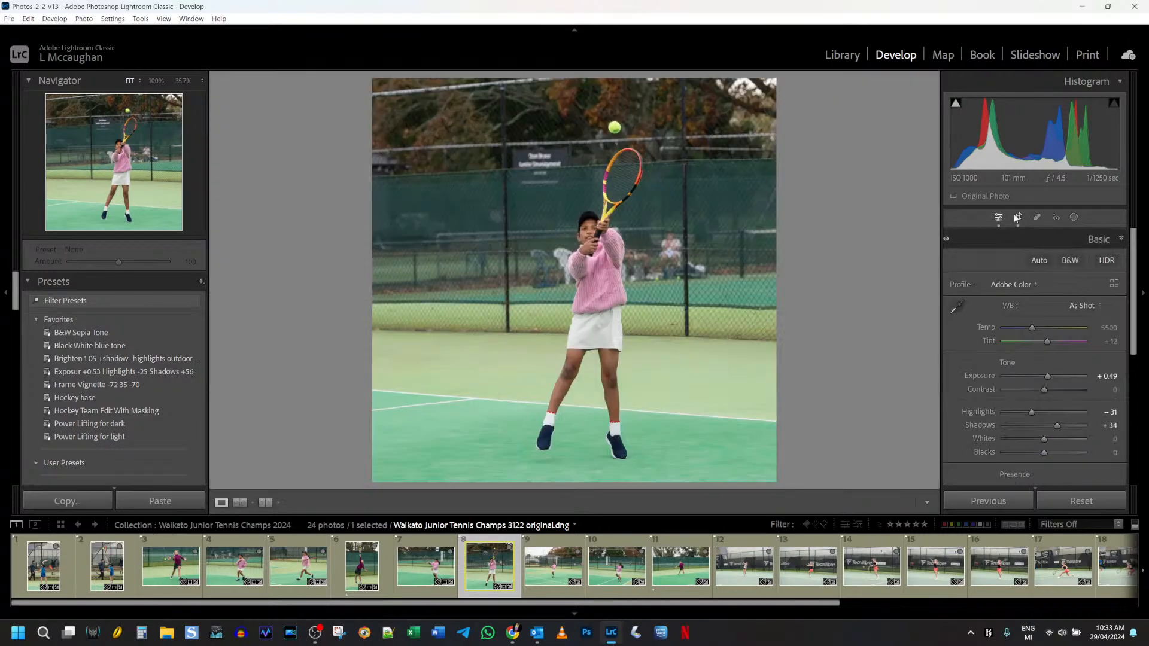
Crop photo 3123 tighter at the original aspect ratio, cutting out the sky, with the player right of centre and the angle at -0.22
key(Right)
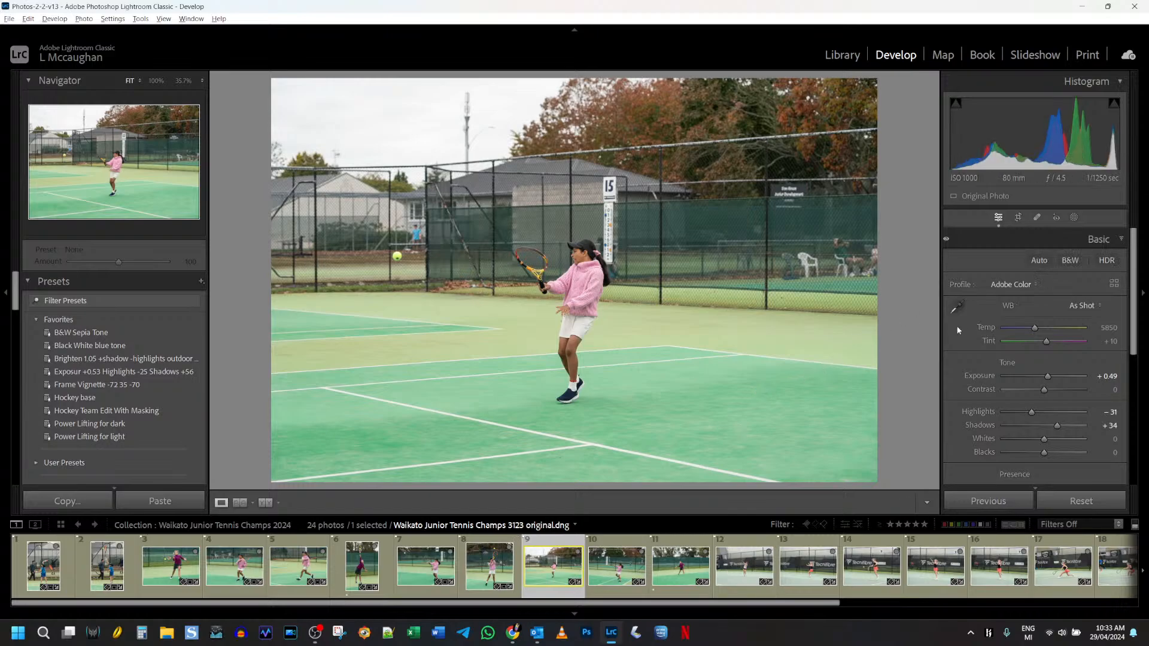
click(1018, 217)
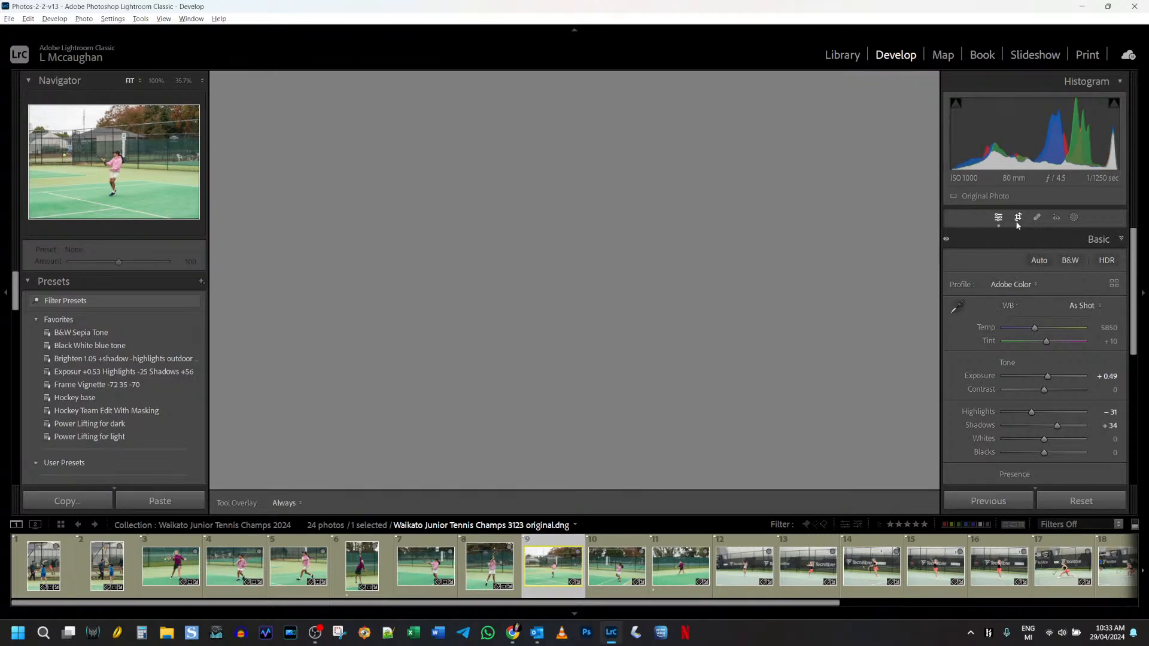
drag(868, 280, 758, 281)
drag(665, 273, 618, 252)
drag(814, 261, 814, 265)
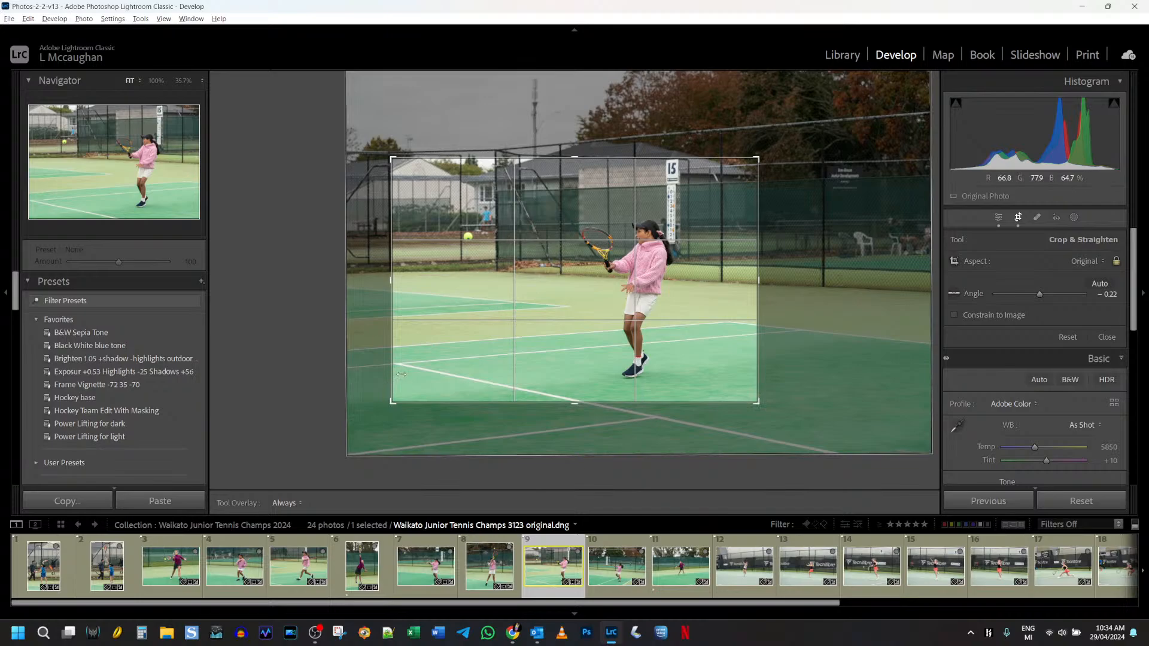
drag(395, 301, 411, 301)
drag(636, 288, 658, 273)
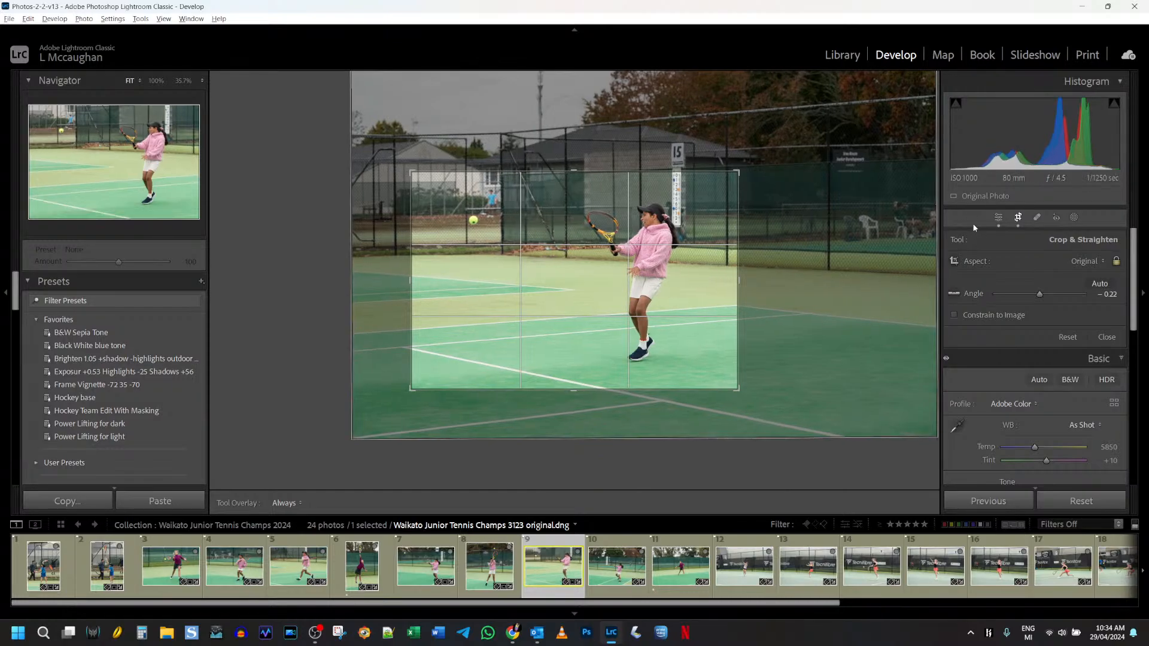
click(1019, 219)
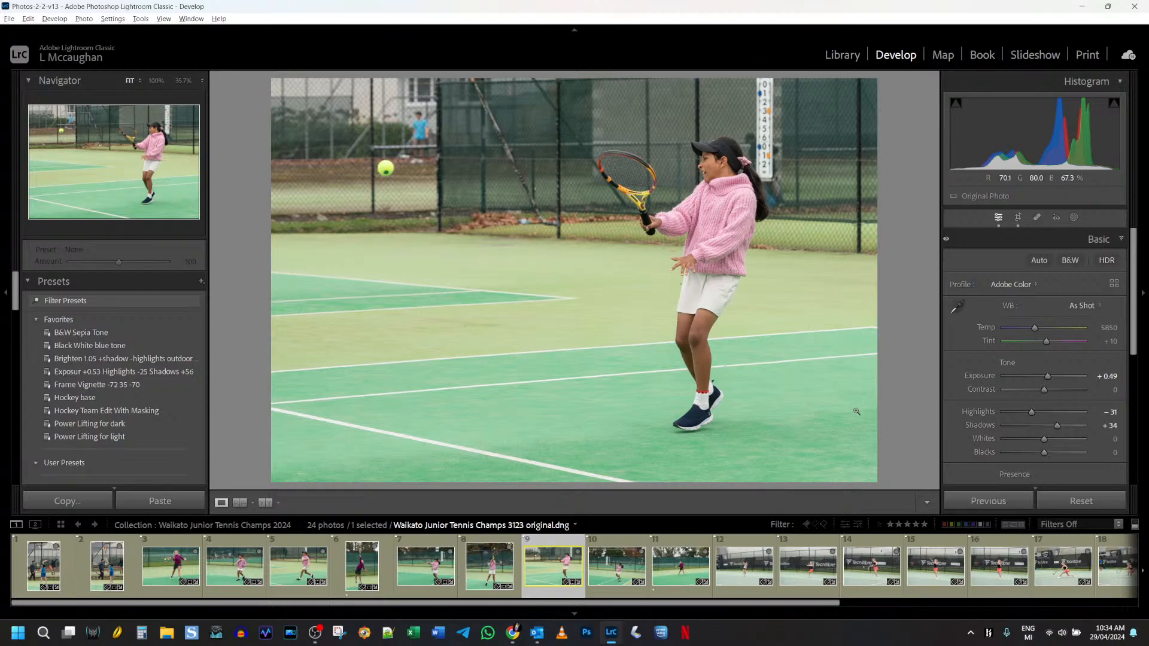
Straighten photo 3124 to -2.19 and crop it tighter at the original aspect ratio, with the ball in frame and the player right of centre
click(590, 561)
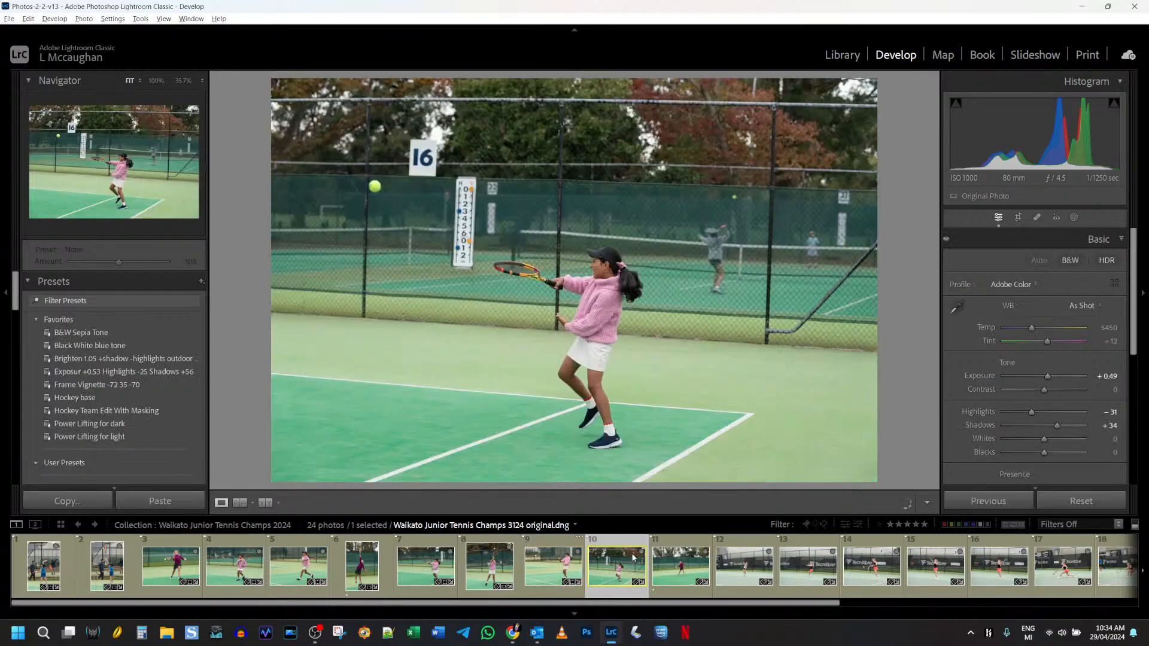
click(1023, 218)
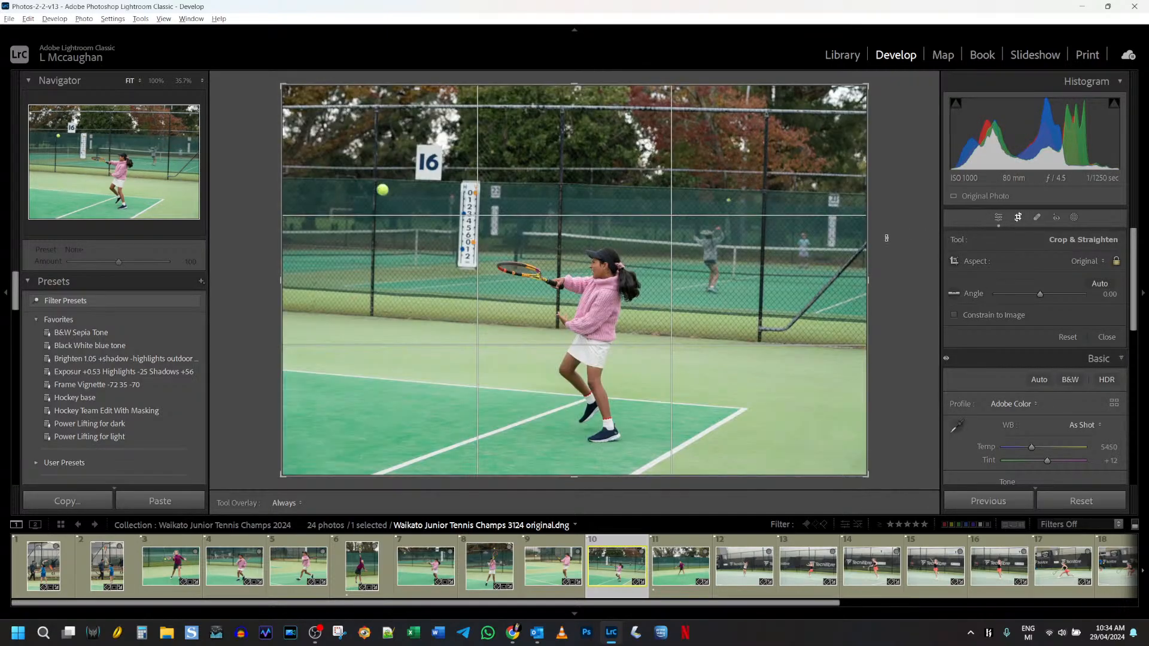
drag(894, 238, 898, 227)
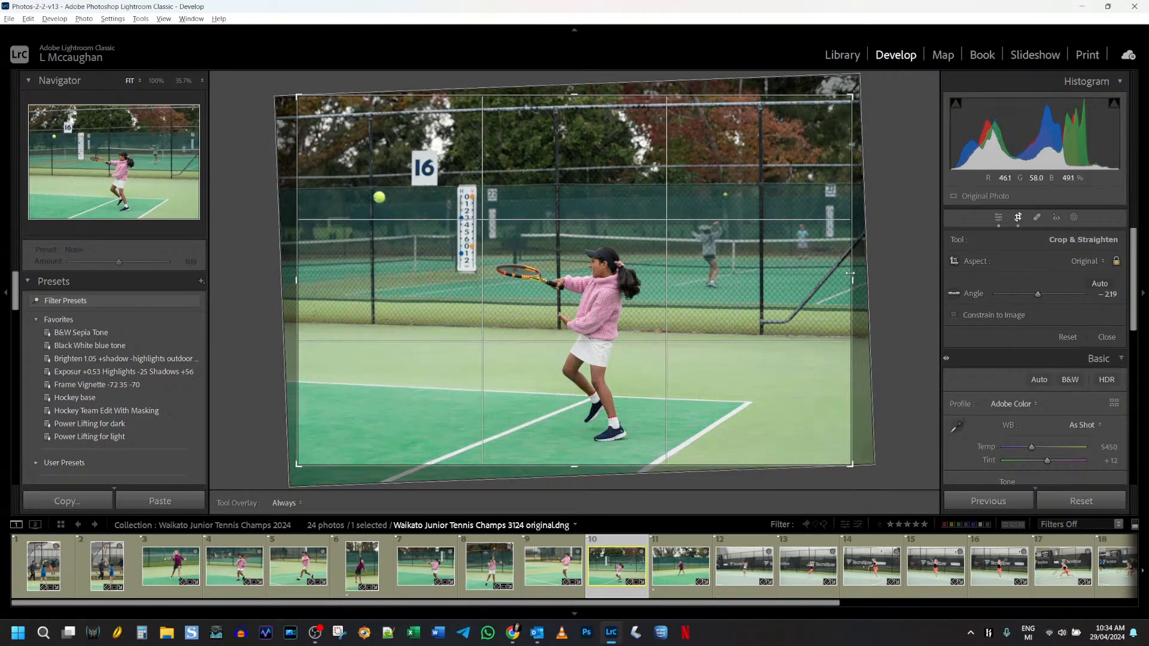
drag(855, 276, 788, 290)
drag(676, 301, 678, 269)
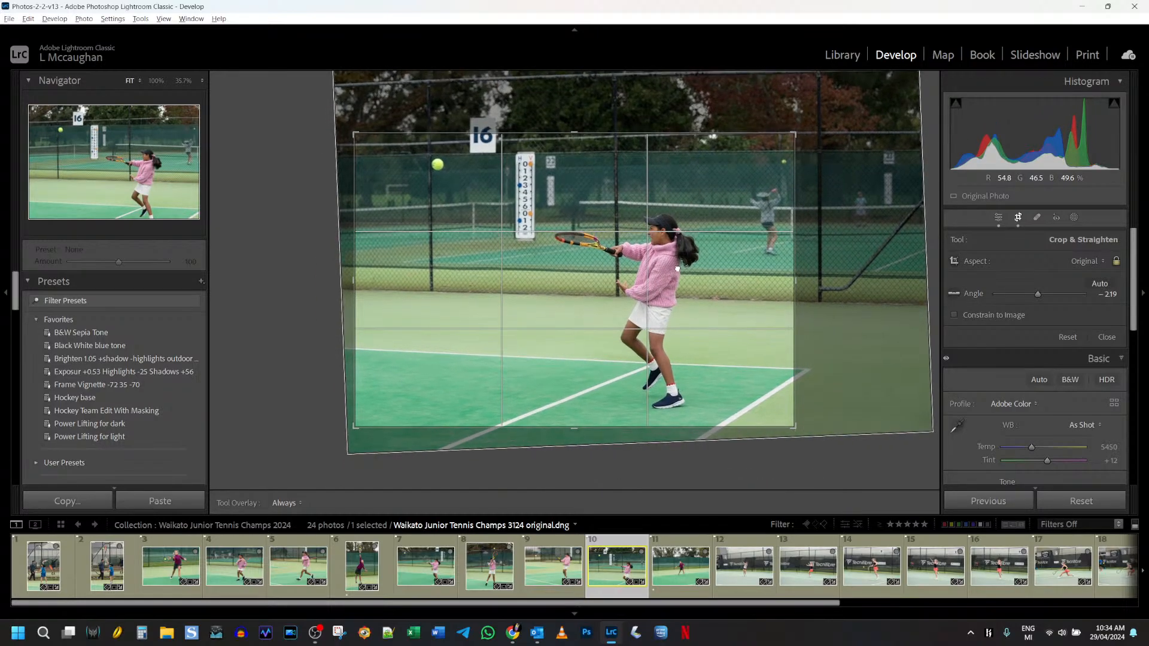
drag(795, 288, 798, 289)
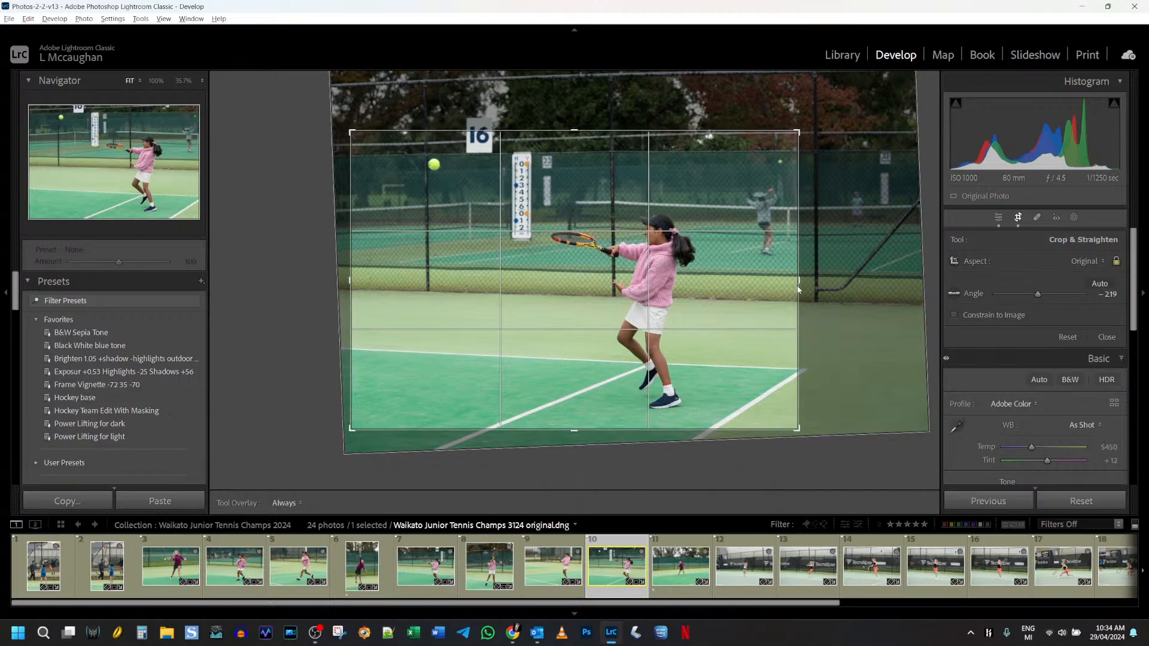
drag(701, 281, 708, 281)
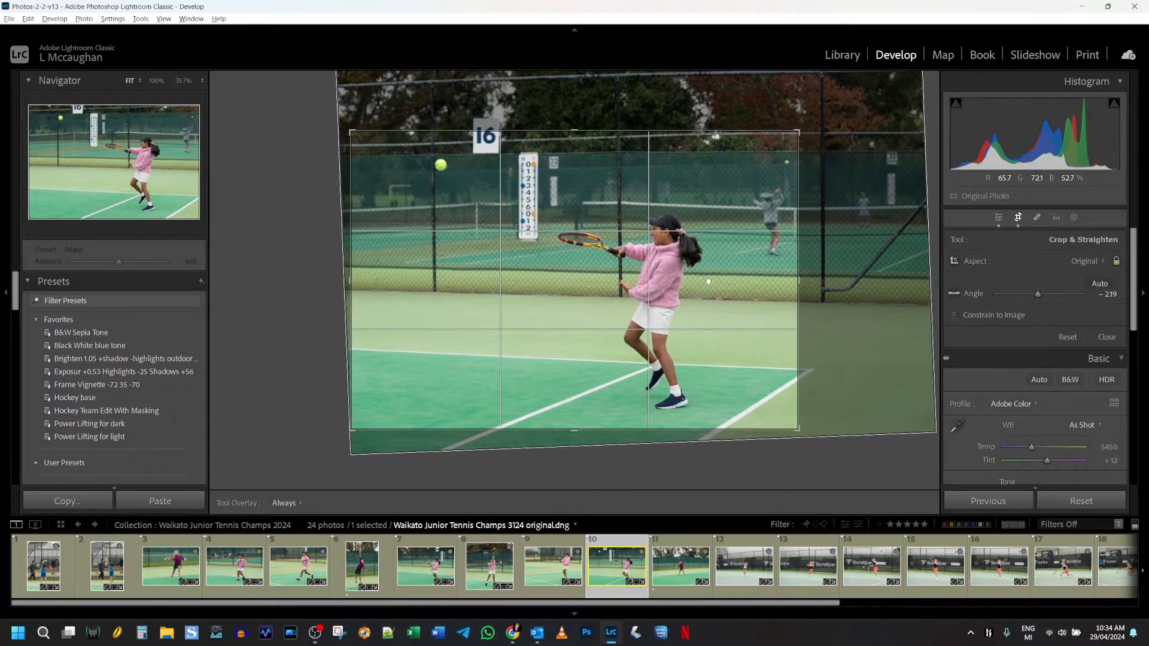
click(1017, 219)
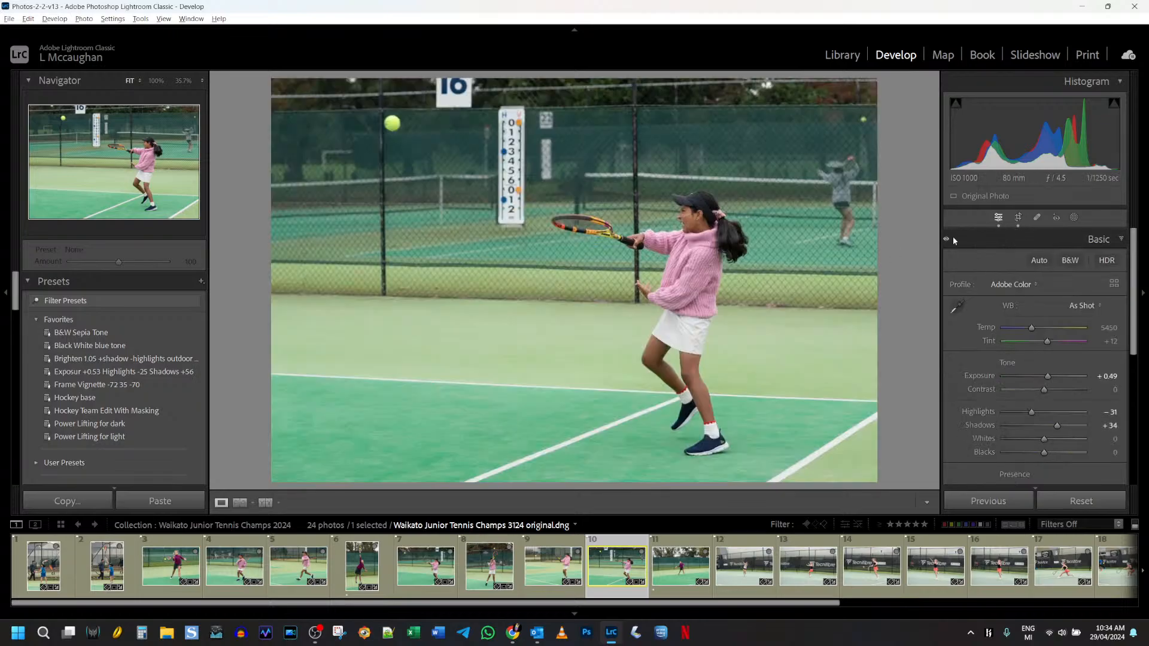
Refine the straightening angle of photo 3124's crop to -2.68
click(1019, 218)
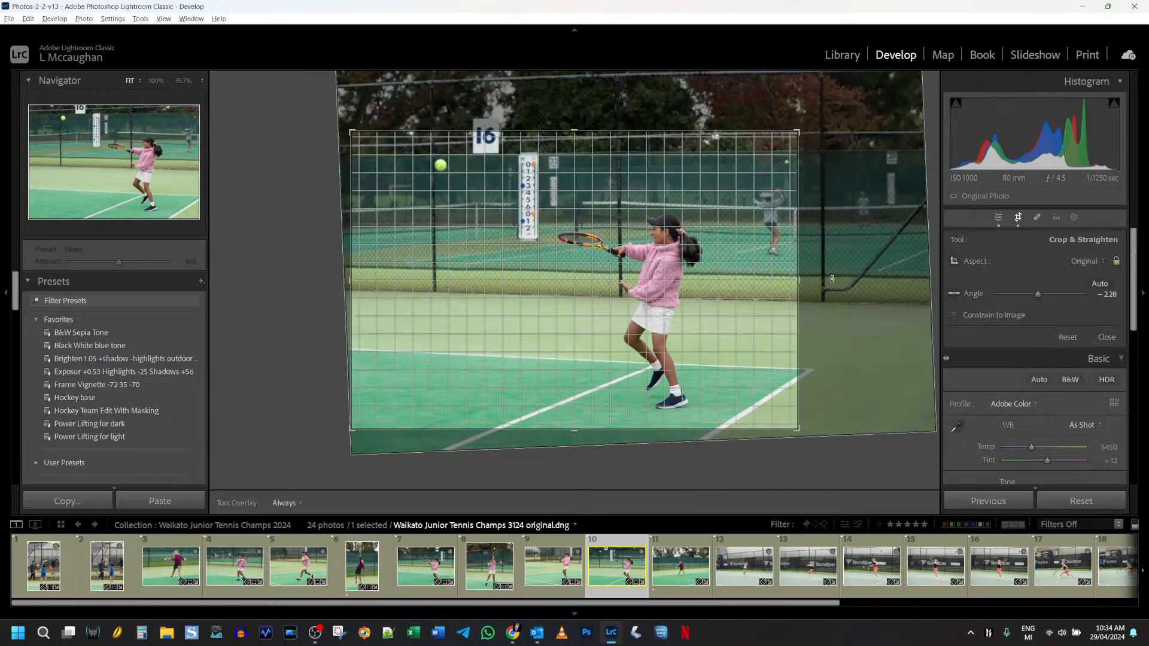
drag(834, 278, 834, 283)
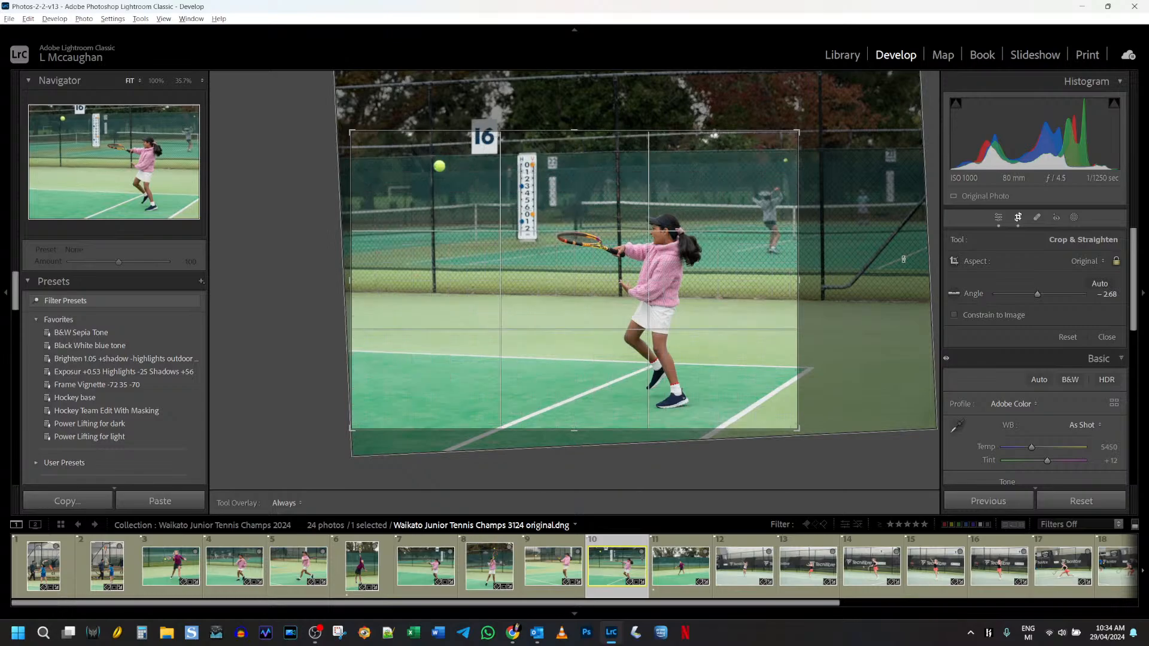
click(1018, 219)
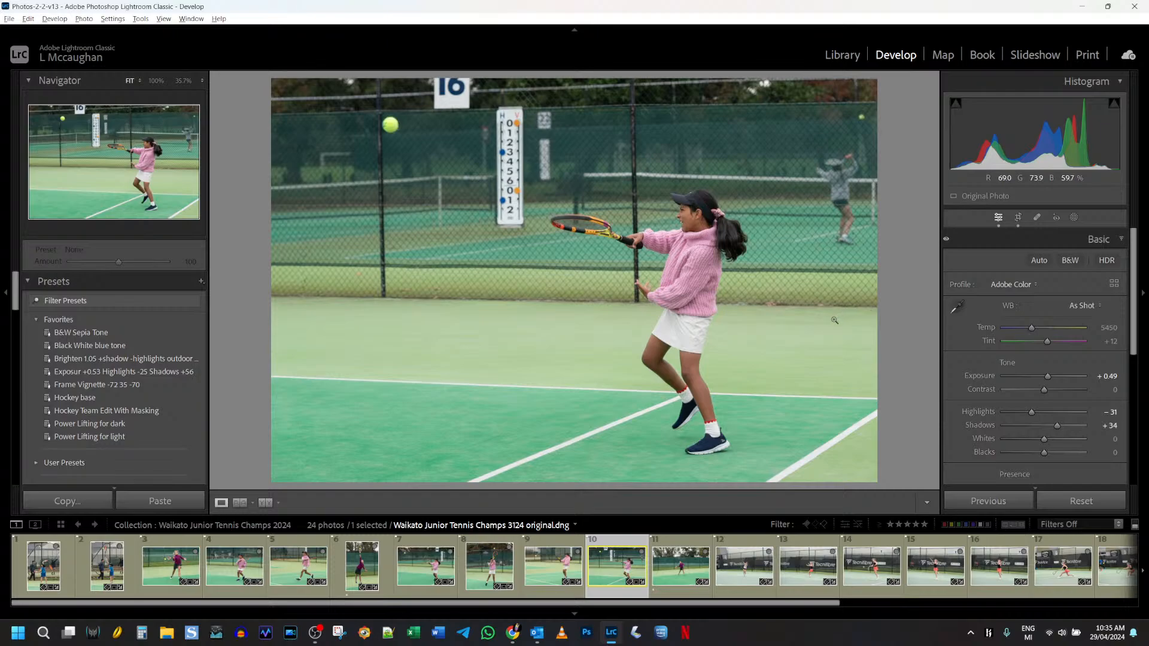
Crop photo 3126 much tighter at the original aspect ratio, cutting out the trees and sky, with the player right of centre
click(675, 579)
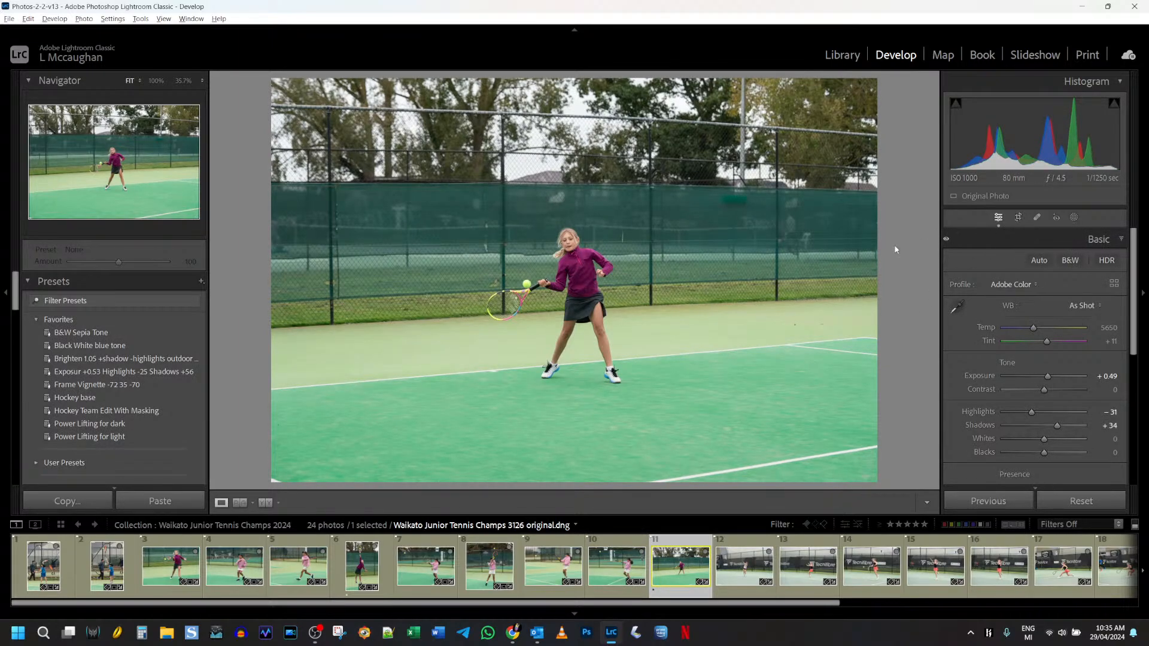
click(1021, 219)
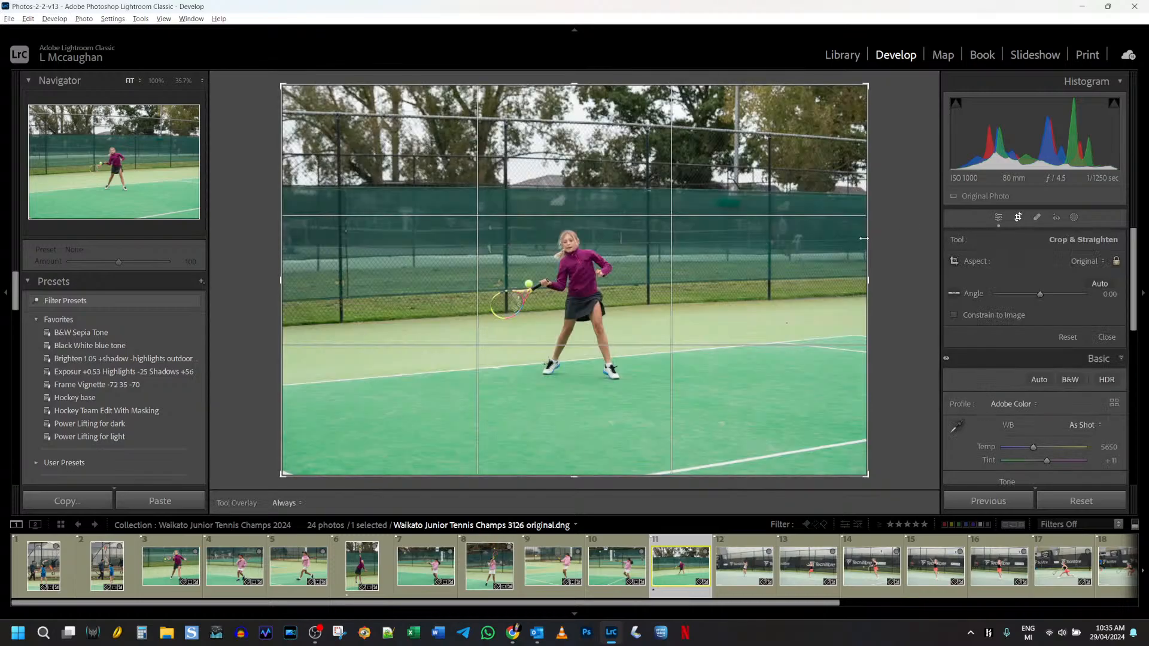
drag(868, 281, 744, 269)
drag(646, 284, 567, 272)
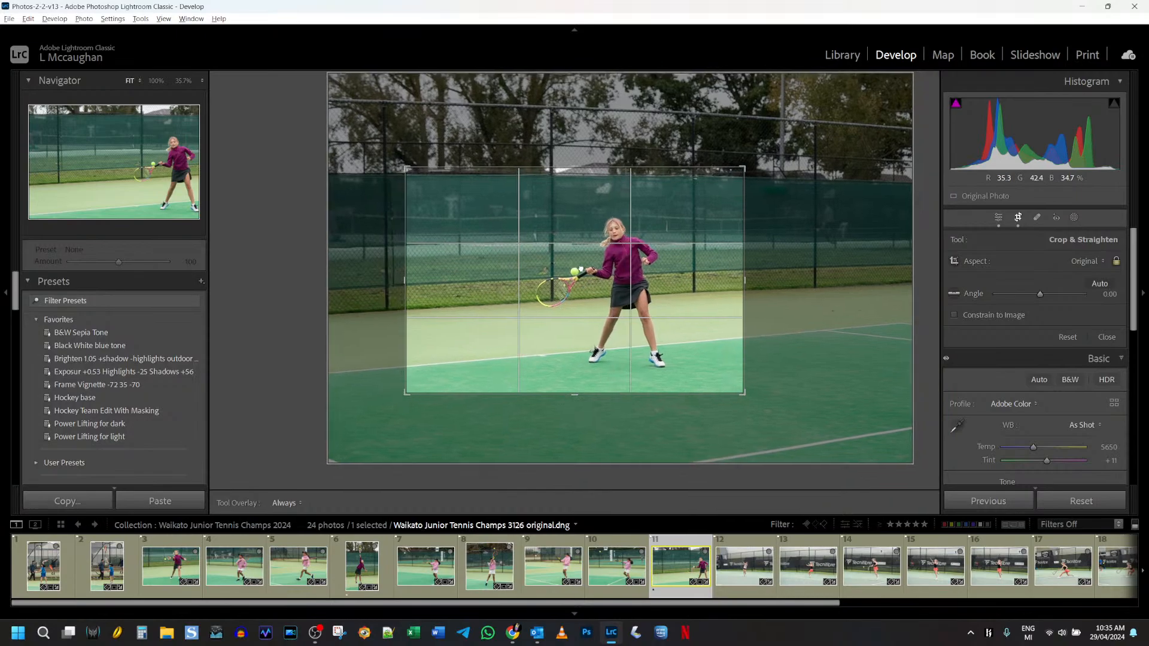
drag(741, 275, 721, 276)
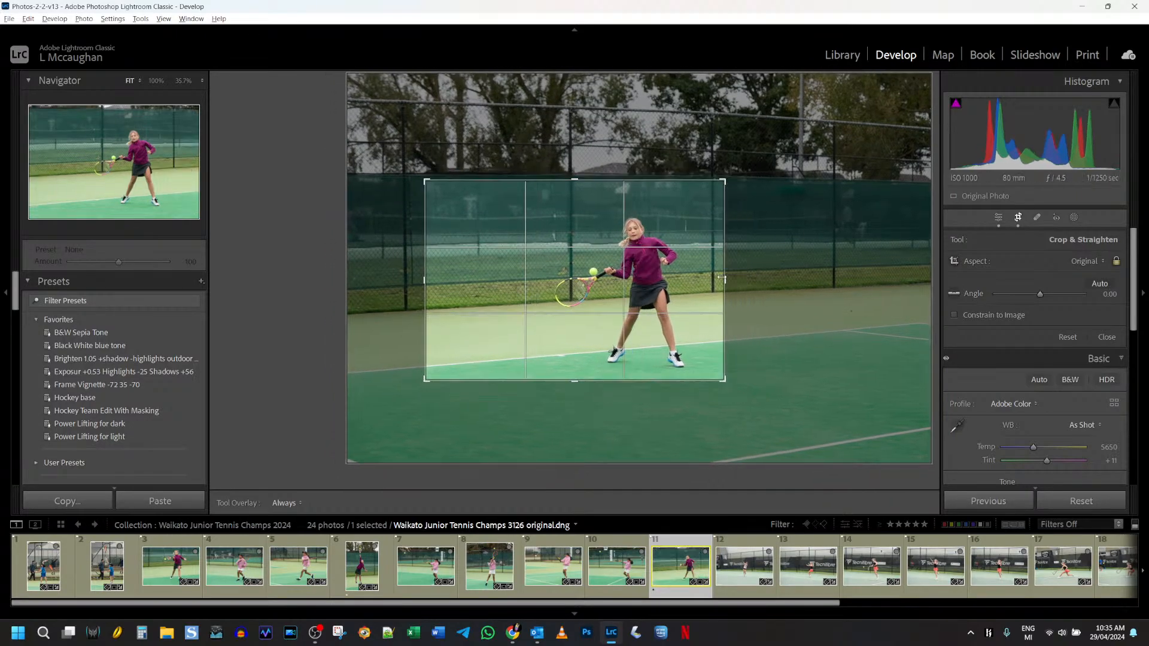
drag(643, 281, 611, 278)
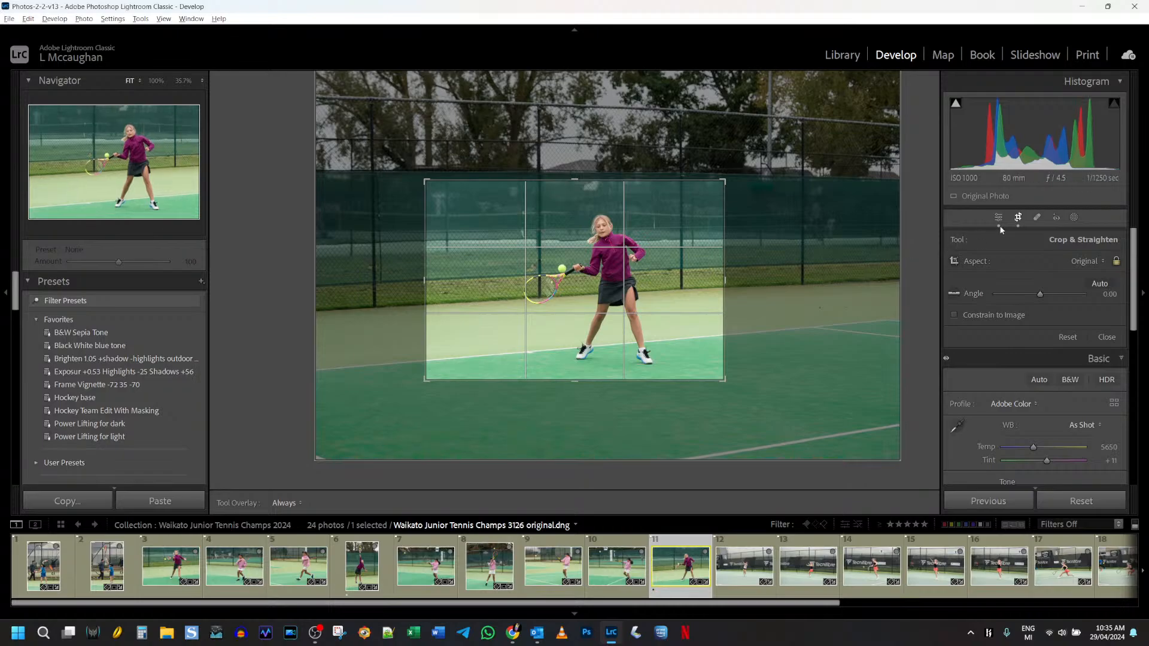
click(1023, 219)
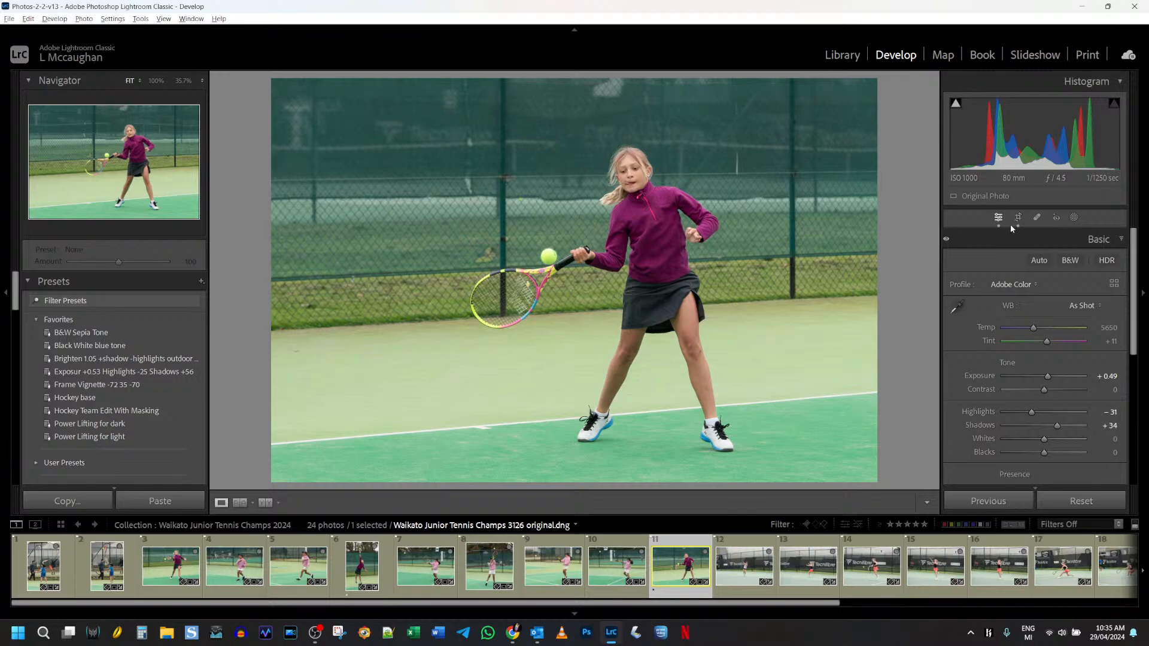
click(1019, 217)
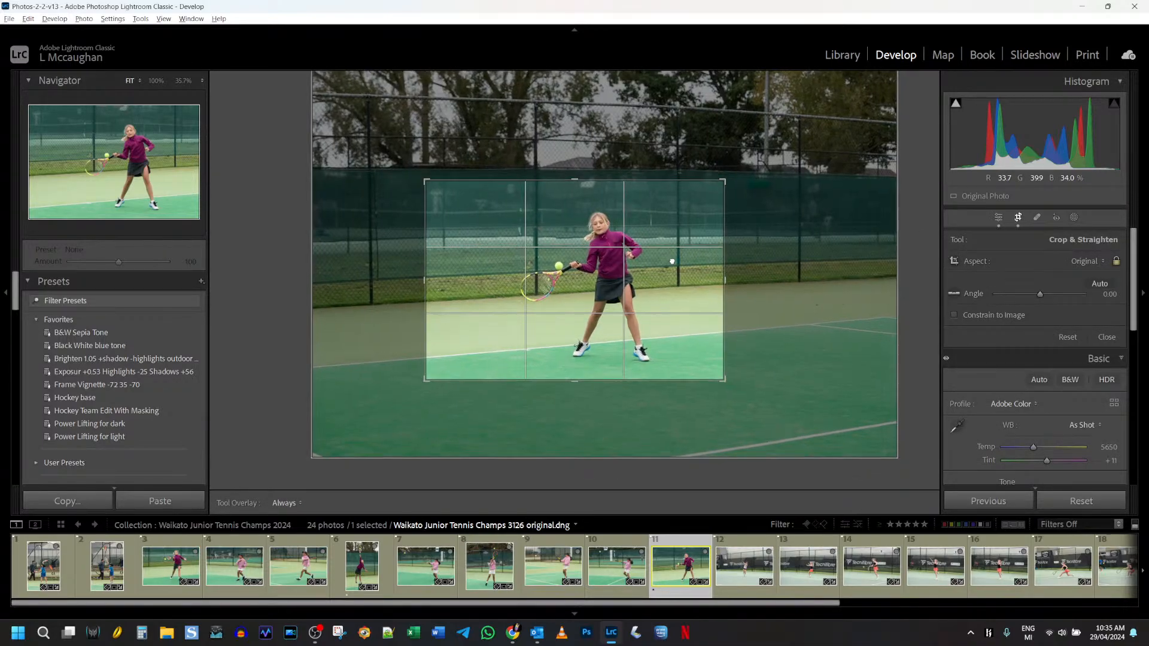
click(1019, 218)
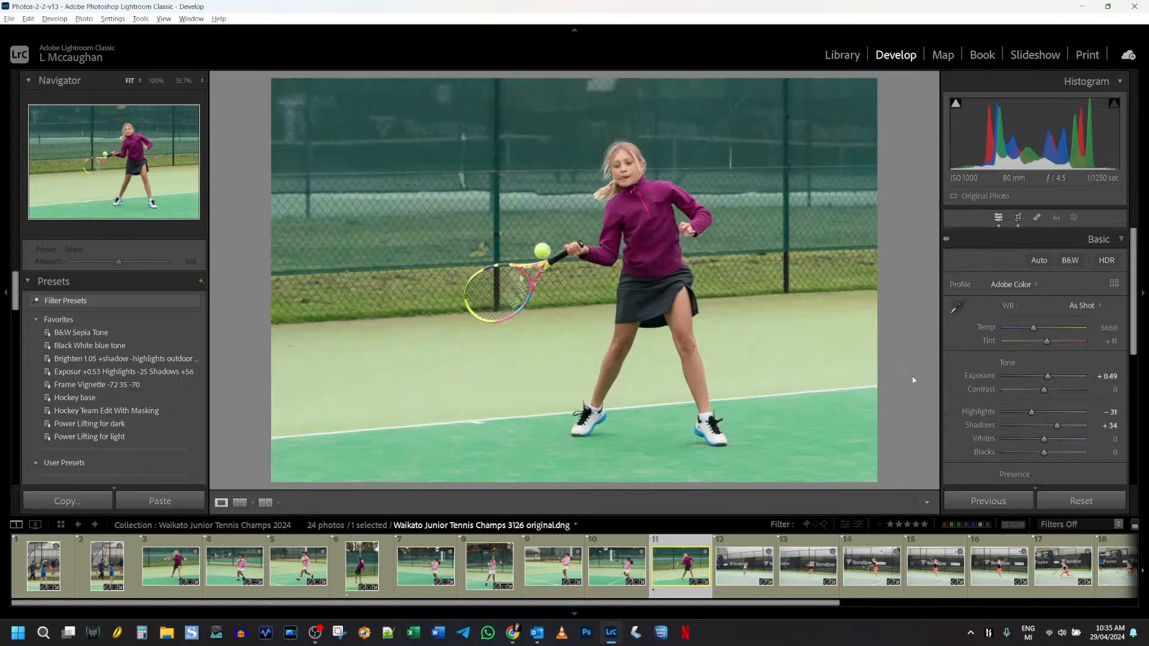
Set the exposure of photo 3145 to +0.20 and straighten the photo to an angle of 0.75
click(742, 564)
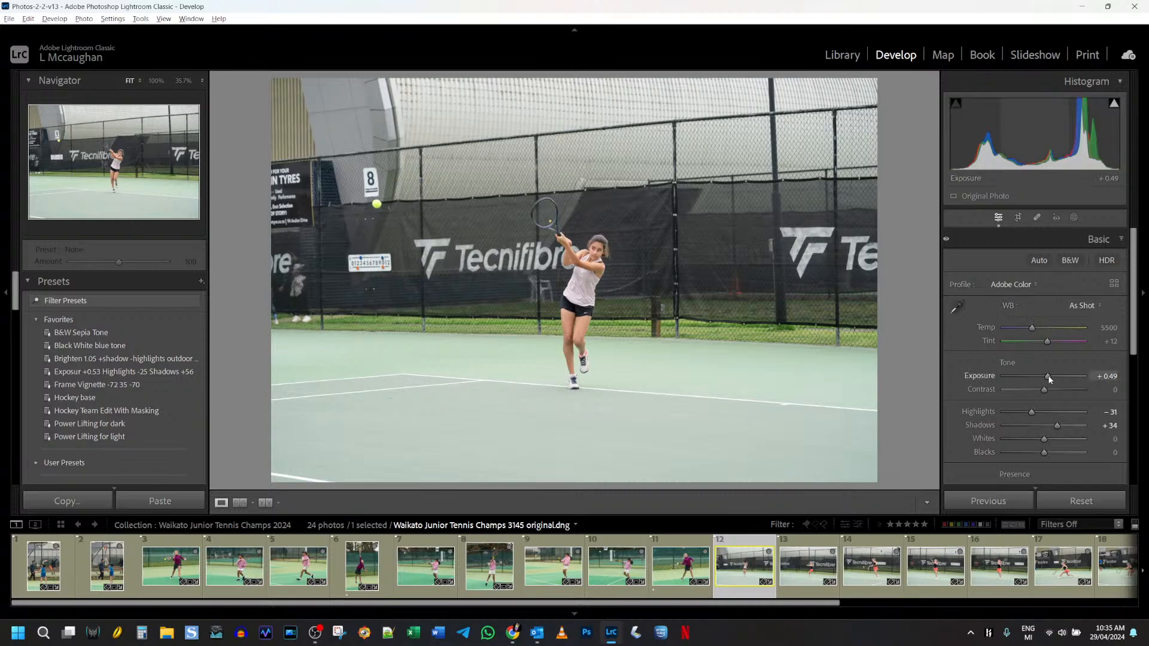
drag(1049, 379, 1047, 375)
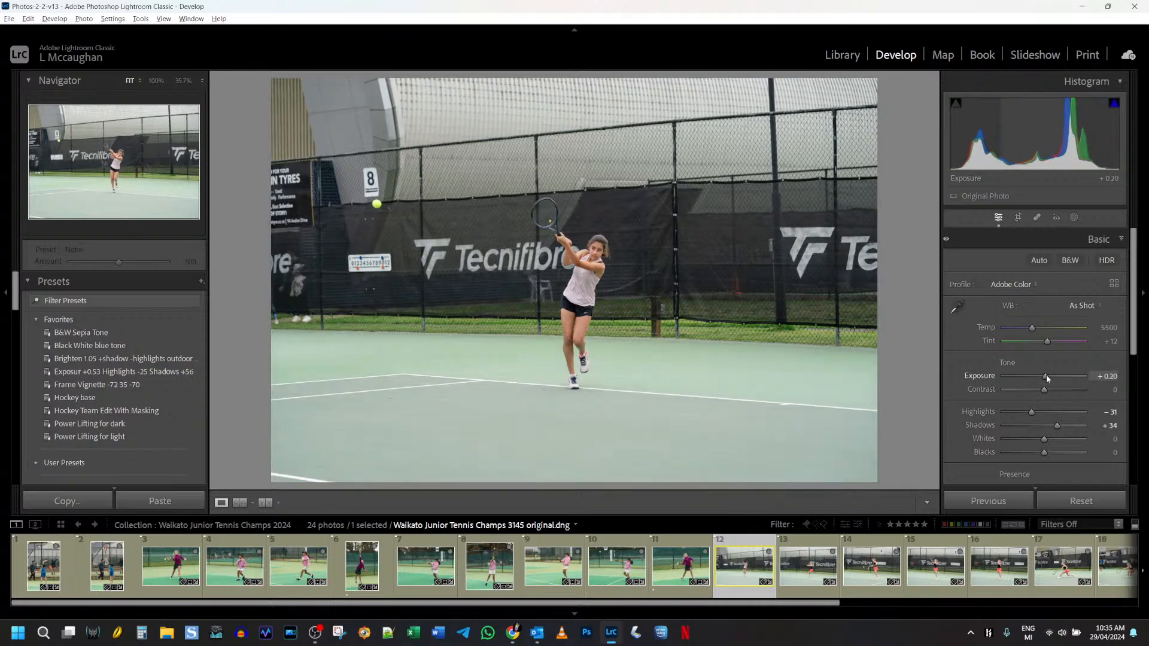
click(1019, 218)
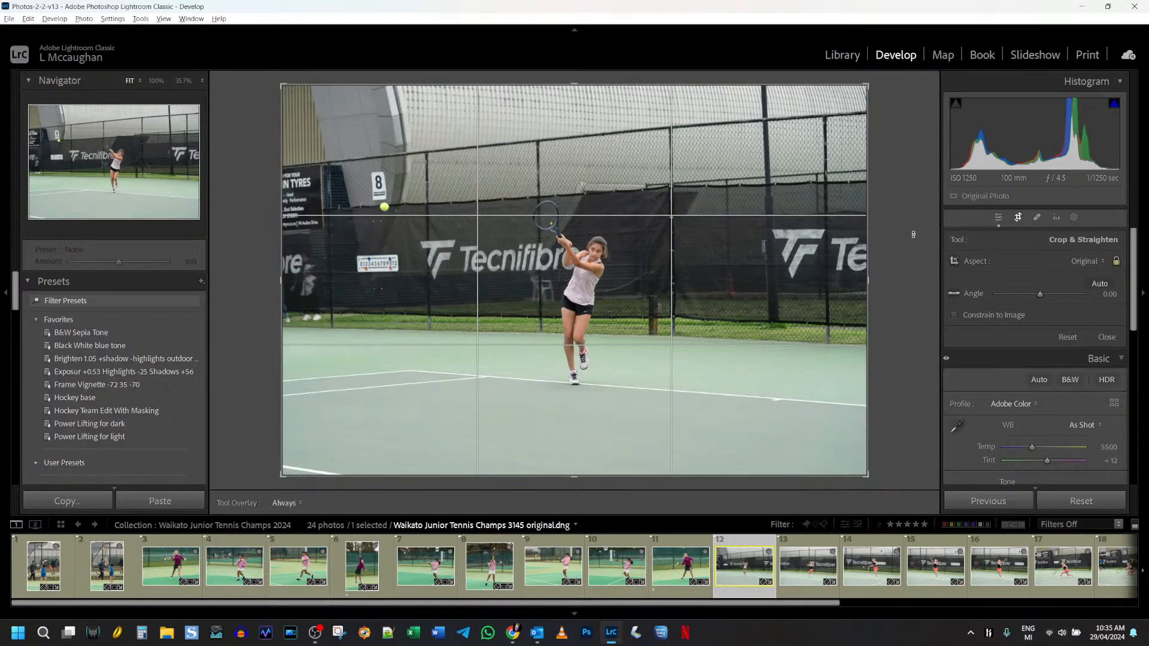
drag(913, 234, 914, 242)
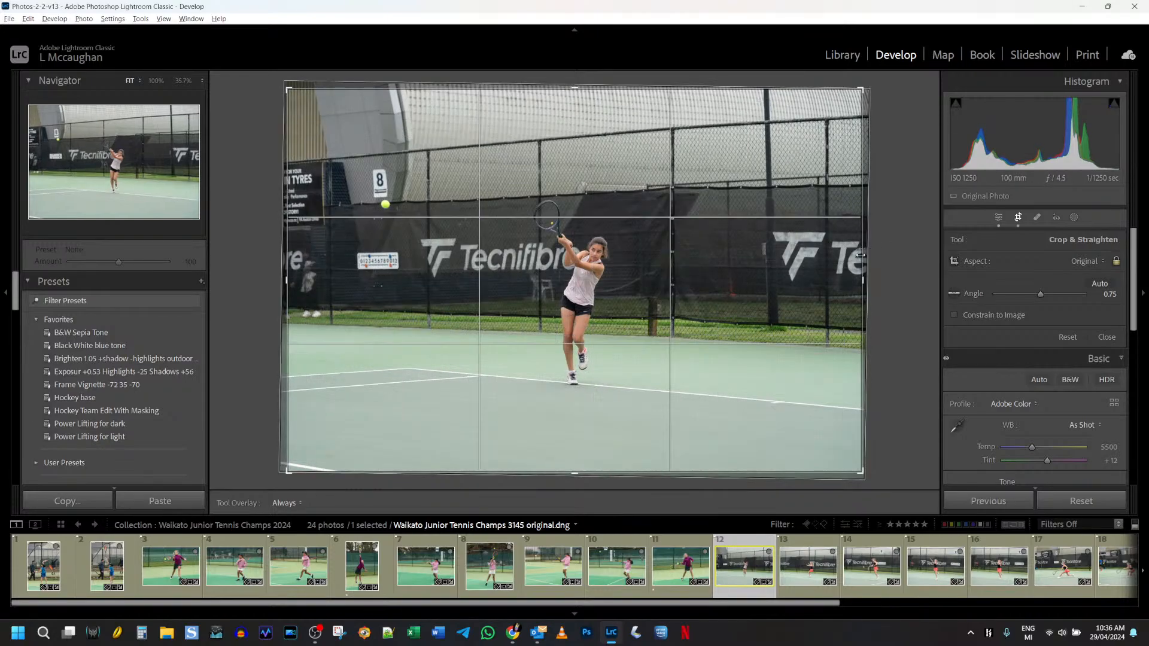
Crop photo 3145 tighter at the original aspect ratio, keeping the ball in frame and the player right of centre
drag(821, 260, 626, 268)
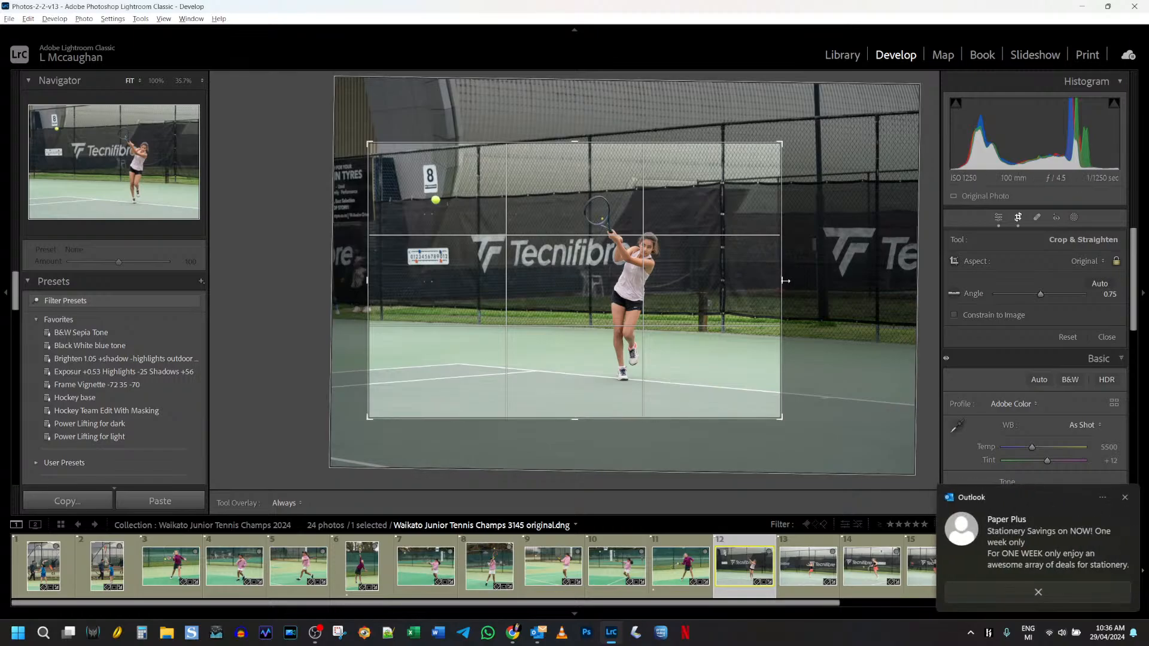
drag(785, 280, 778, 281)
drag(680, 289, 674, 289)
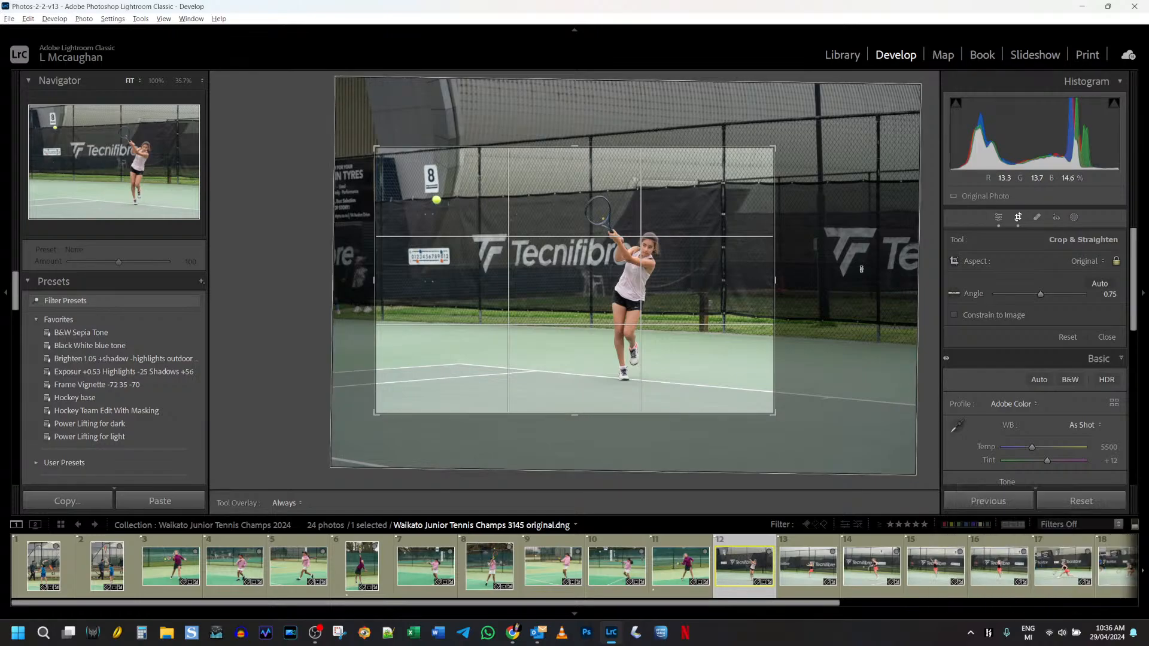
click(1016, 220)
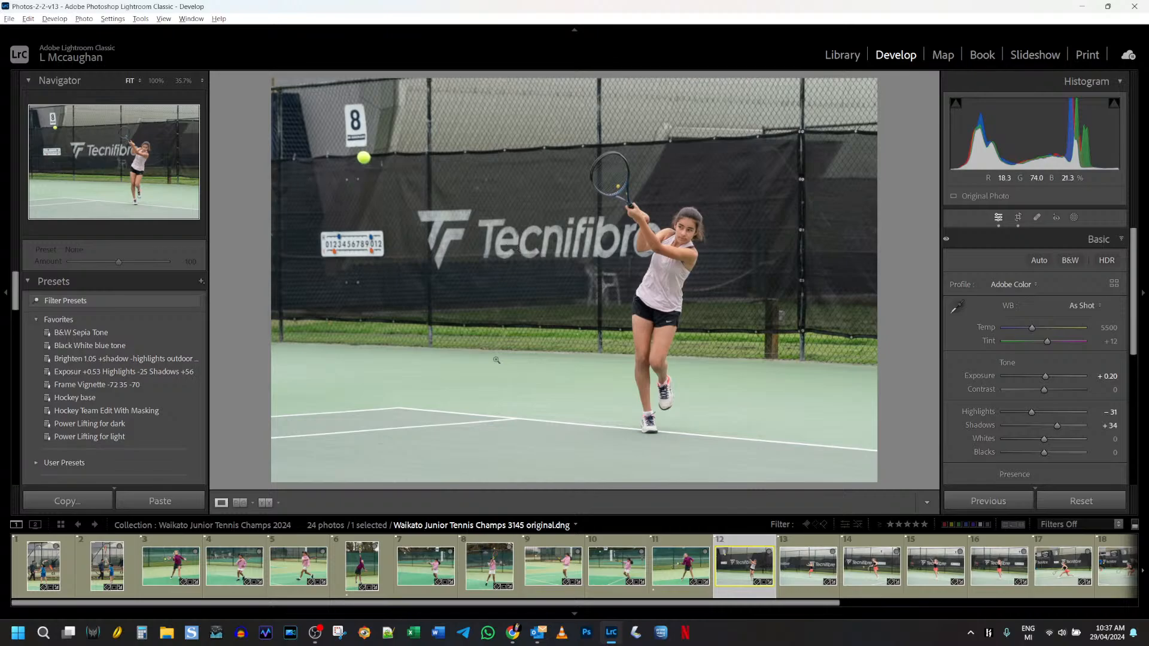
Open photo 3154, the player in the orange skirt, for editing
click(810, 575)
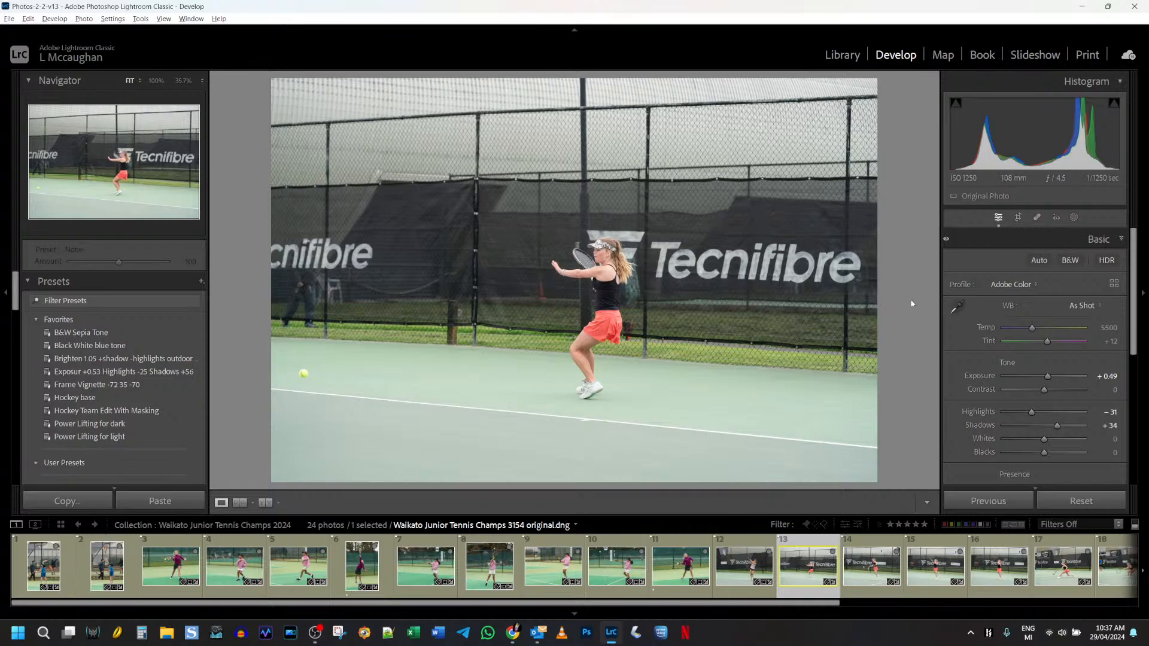
Straighten photo 3154 to an angle of -1.12 and crop it tighter, keeping the ball at one edge and the player near the other
click(1018, 219)
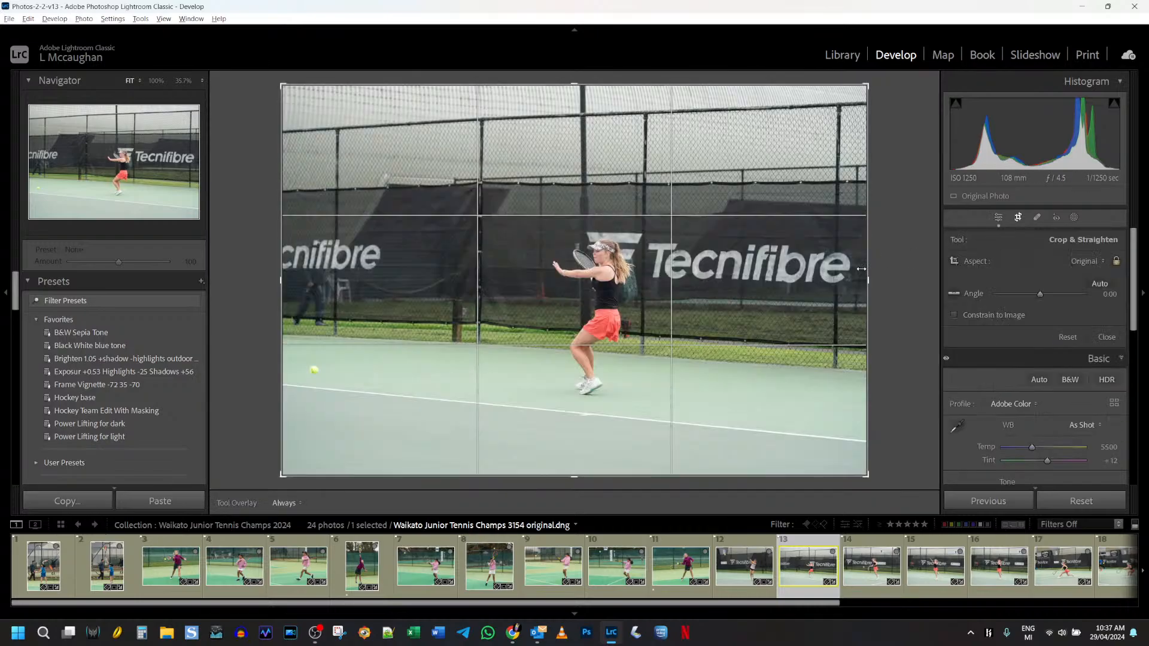
drag(882, 268, 803, 284)
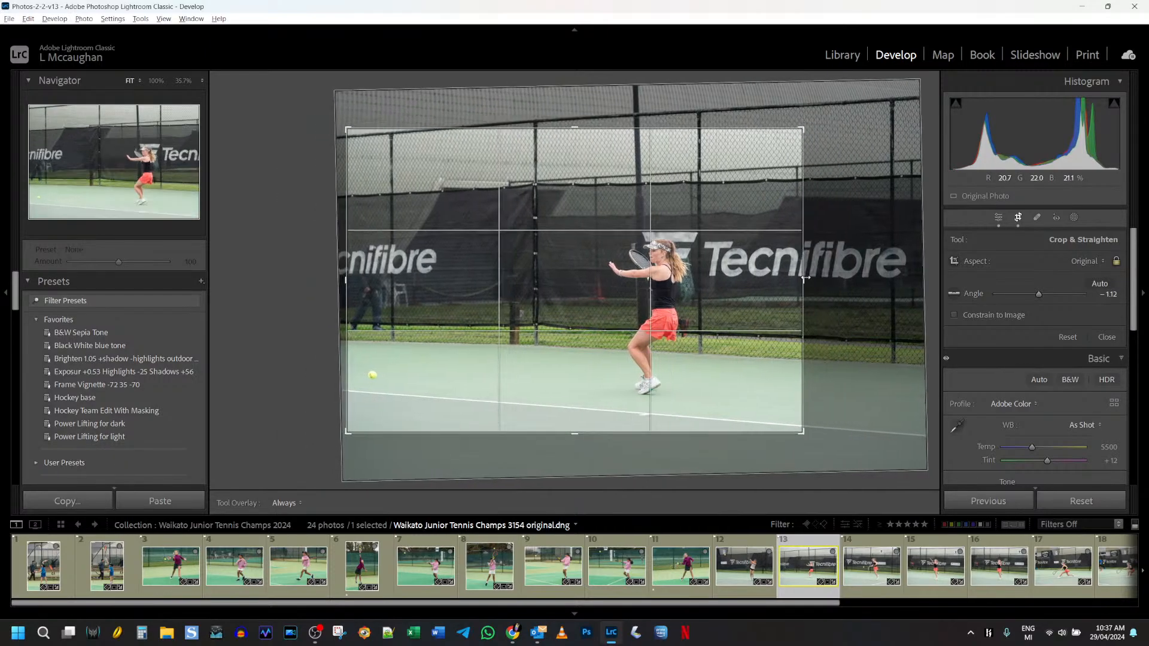
drag(802, 133, 786, 168)
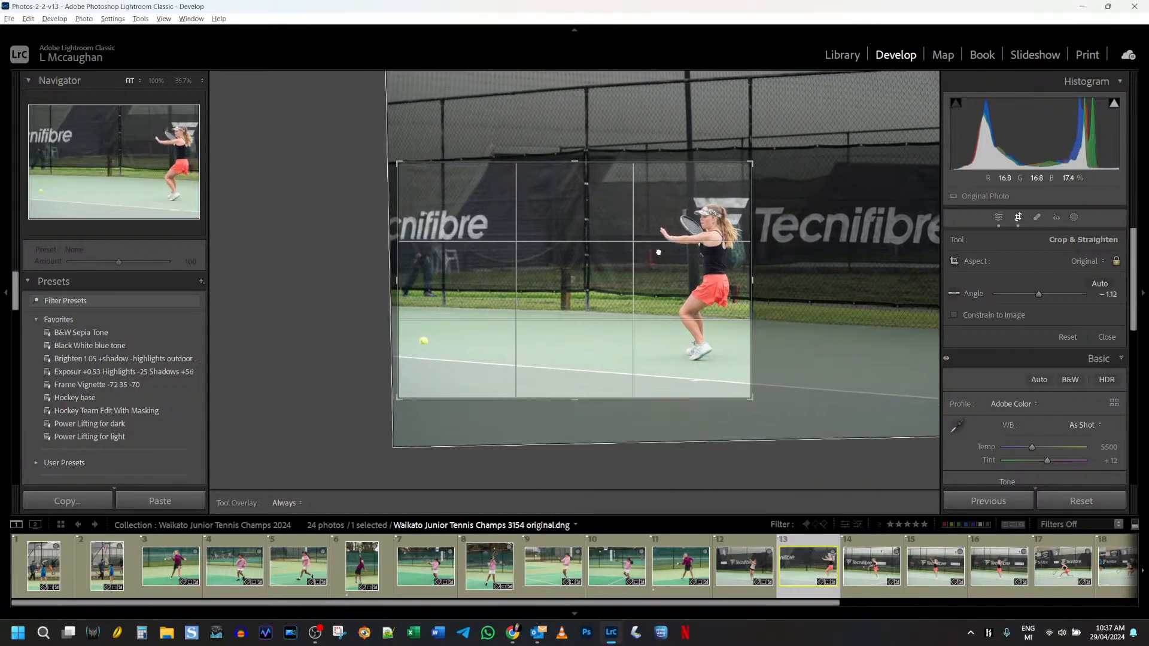
mouse_move(751, 268)
mouse_down()
mouse_move(778, 266)
mouse_move(765, 270)
mouse_up()
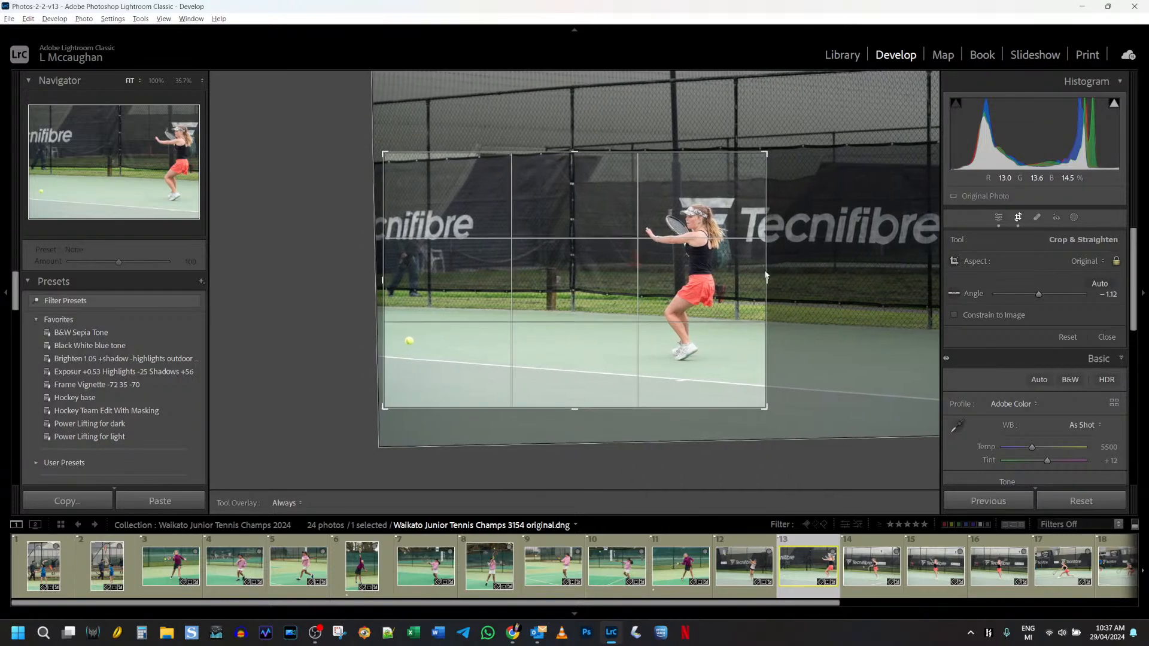
drag(617, 286, 619, 285)
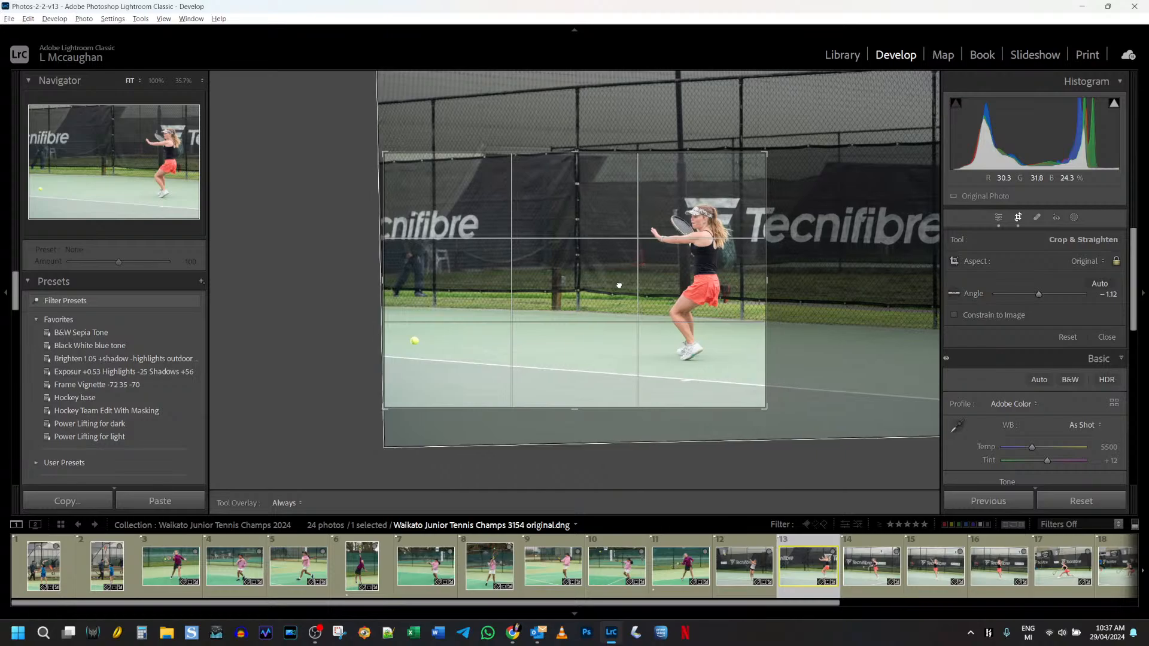
click(1017, 223)
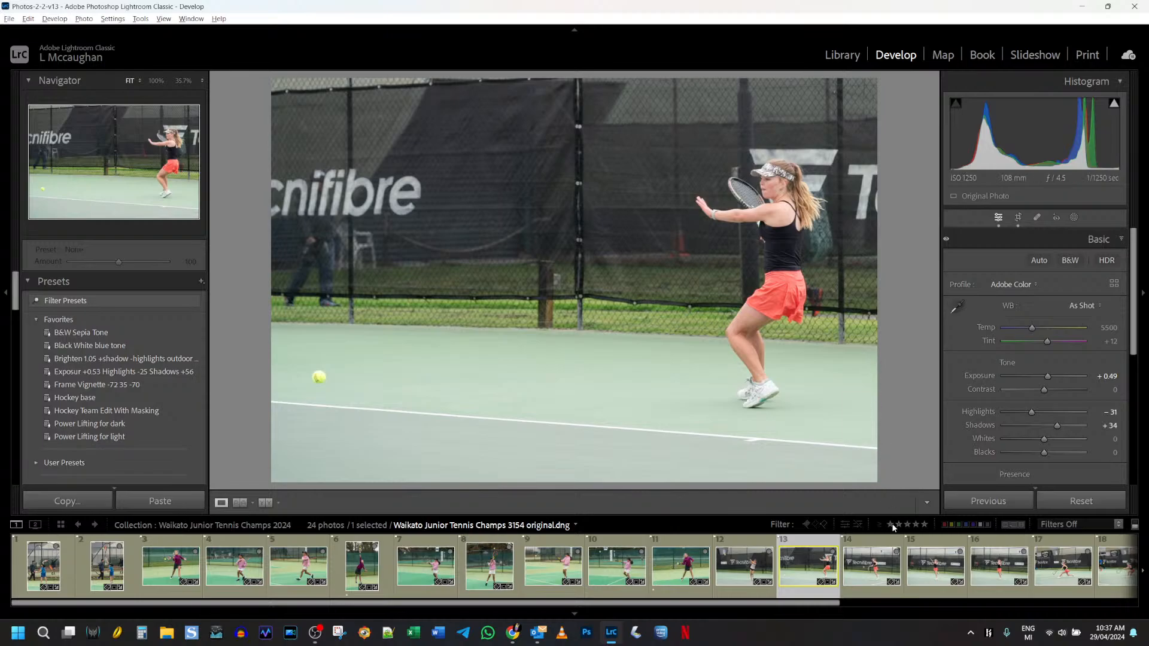
Straighten photo 3156 to an angle of -1.57 and crop it closely around the player, ball and scoreboard
click(873, 570)
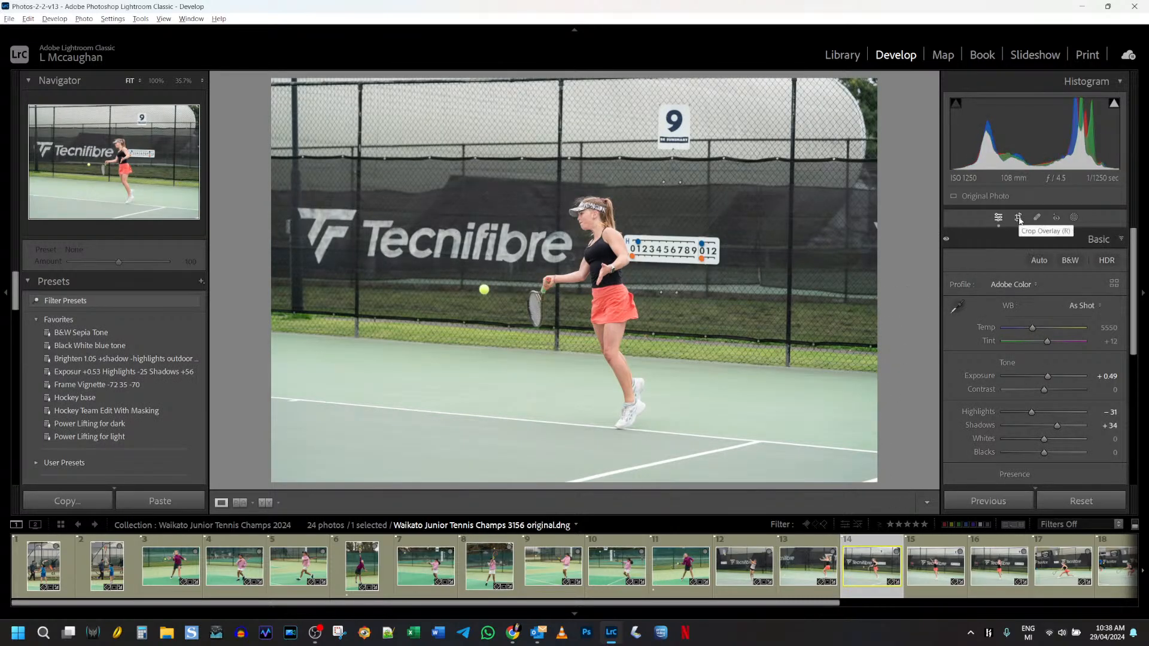
click(1019, 218)
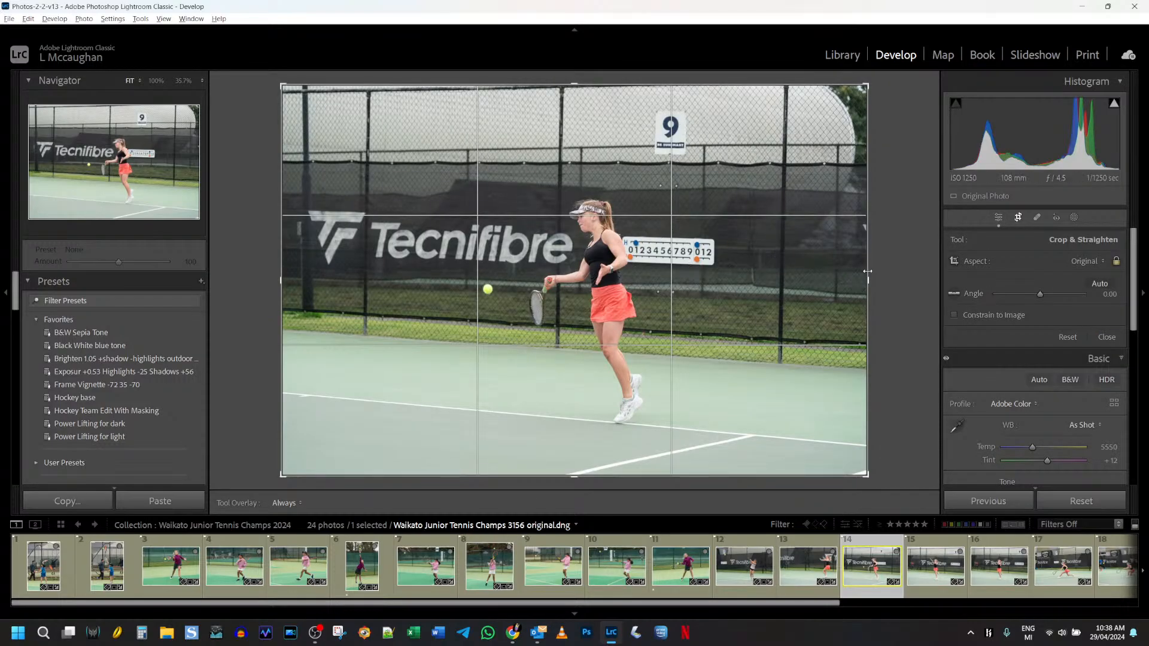
drag(892, 279, 898, 269)
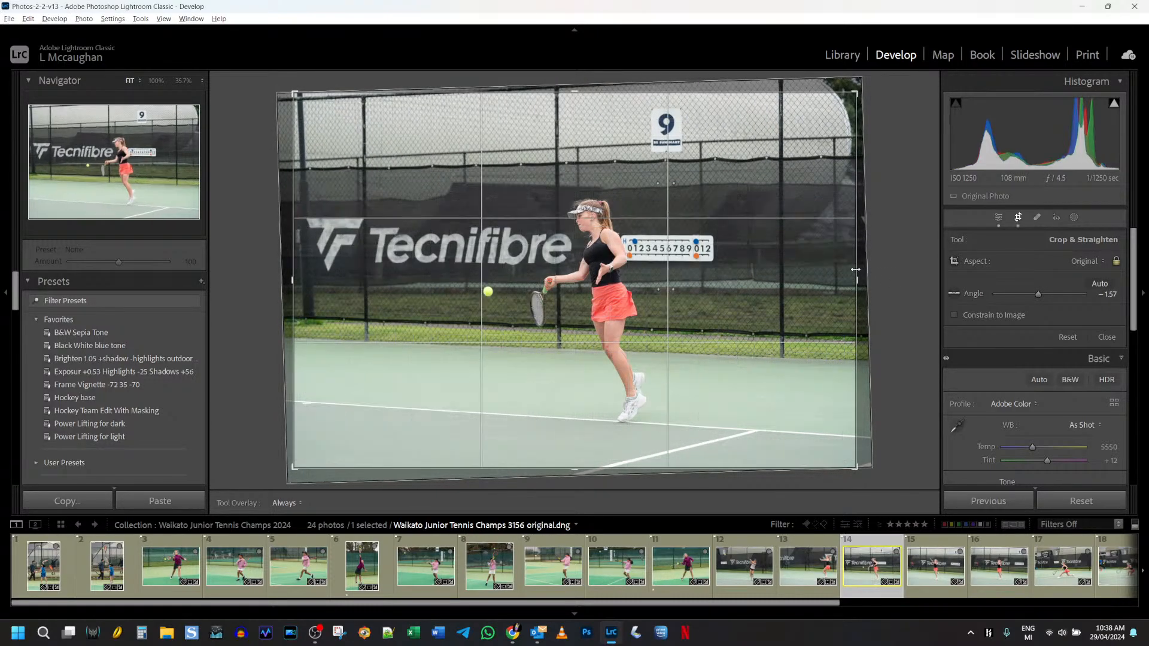
drag(820, 275, 804, 290)
drag(345, 278, 392, 282)
drag(588, 312, 595, 290)
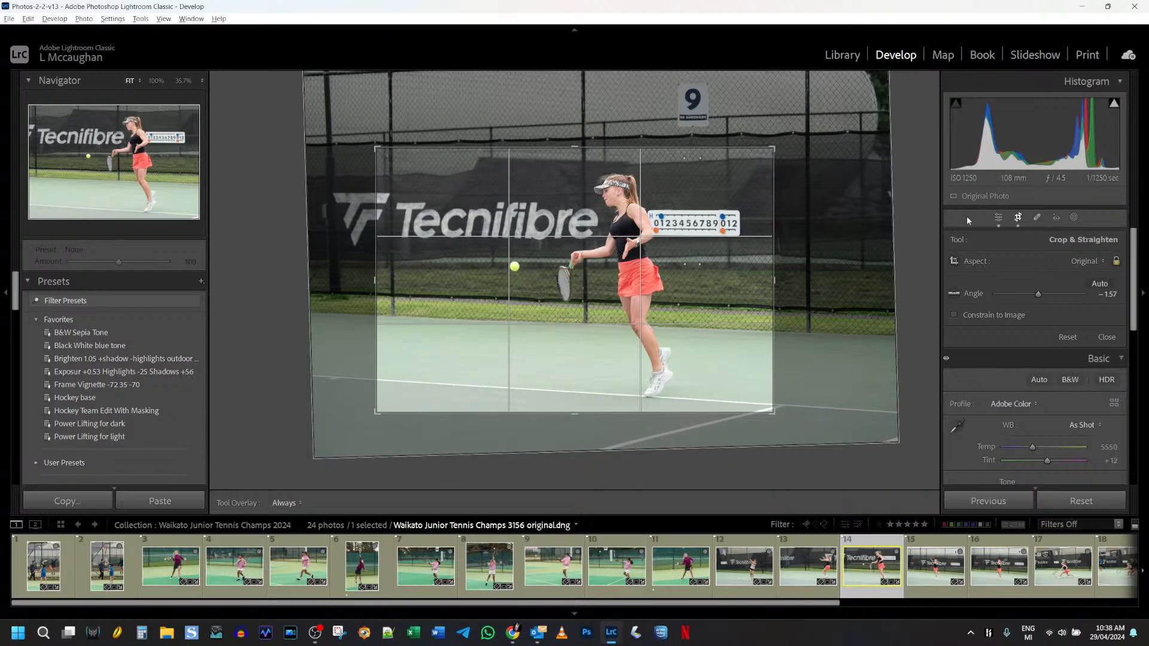
click(1019, 218)
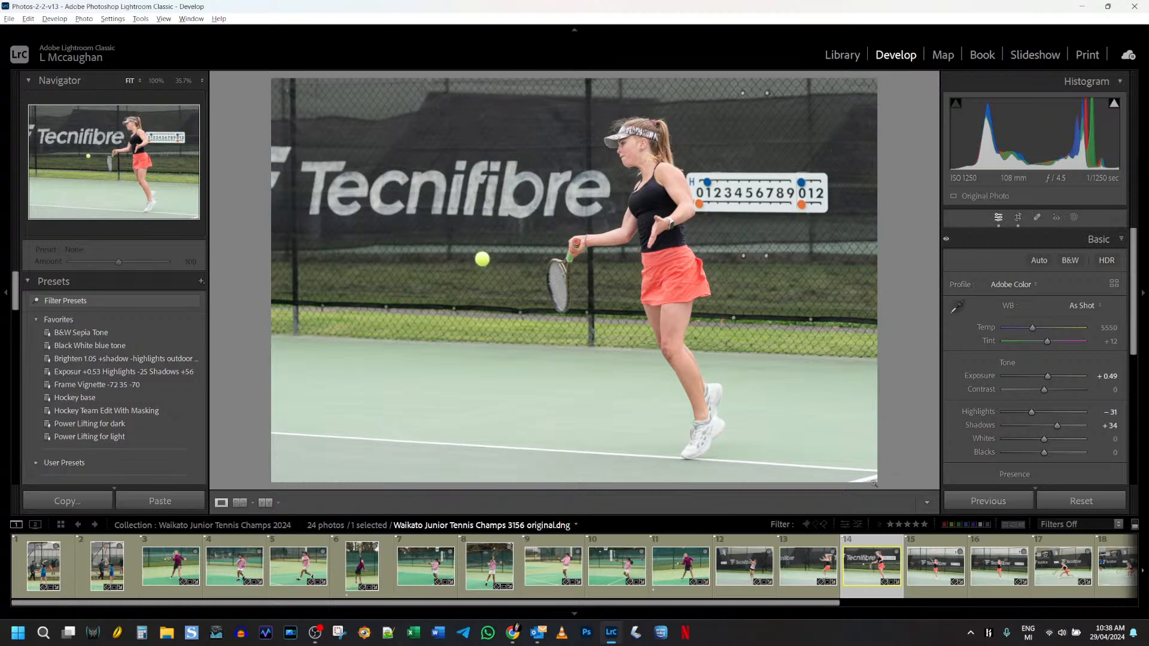
Crop photo 3160 to a tight, slightly straightened portrait frame around the player and set its Exposure to +0.31
click(908, 556)
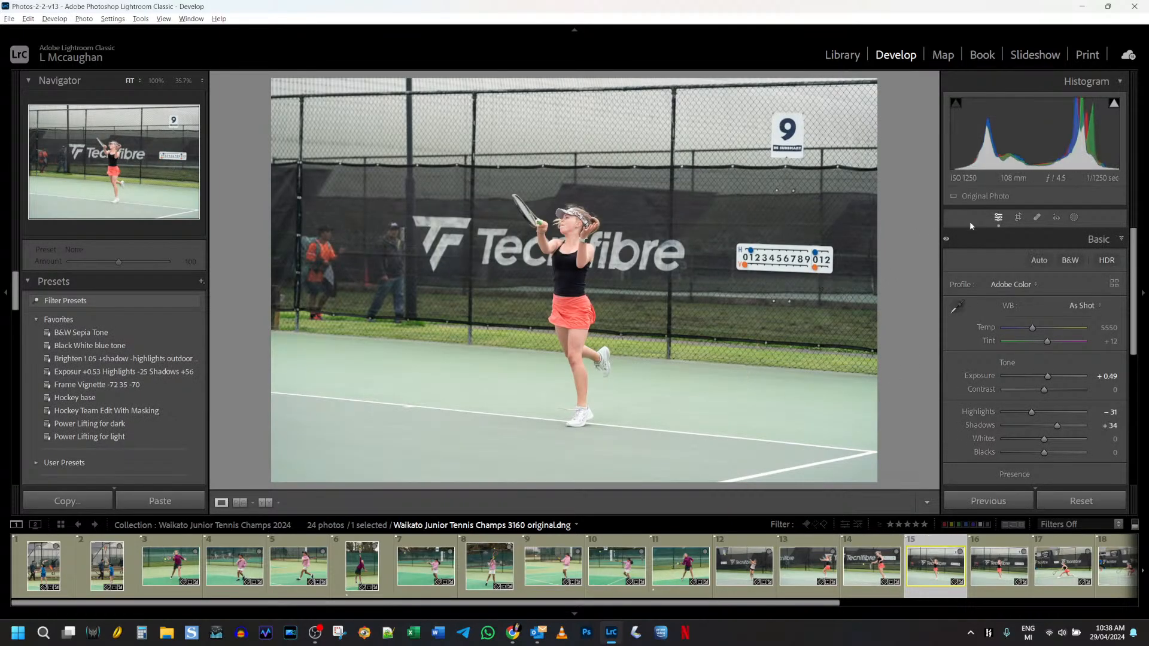
click(1021, 218)
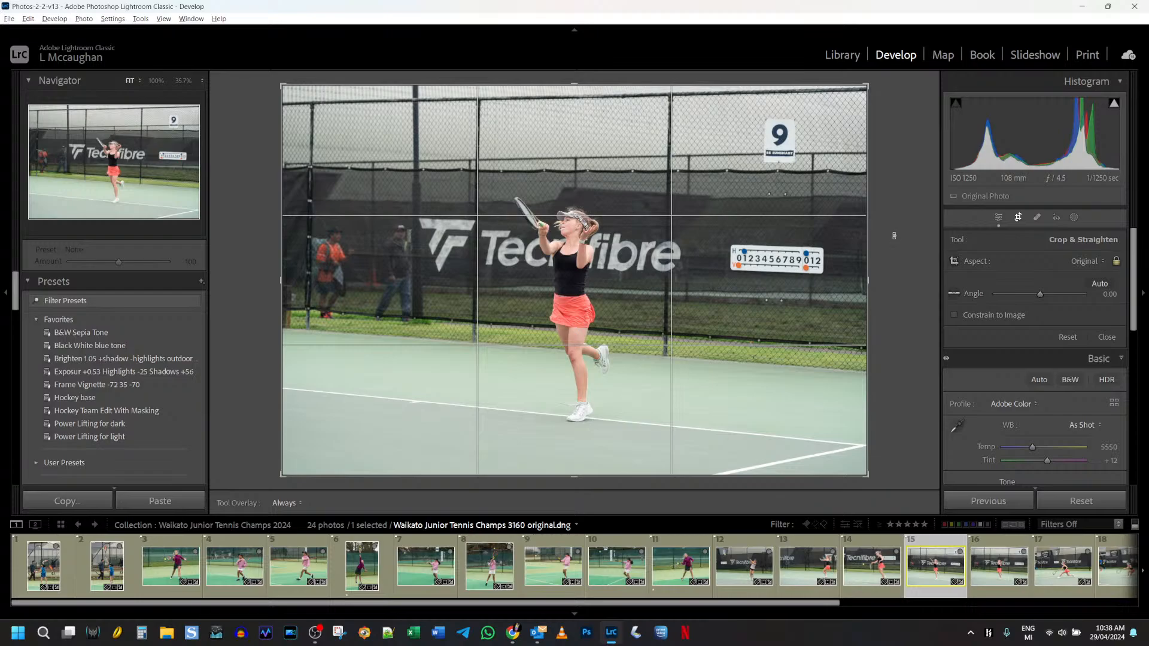
key(x)
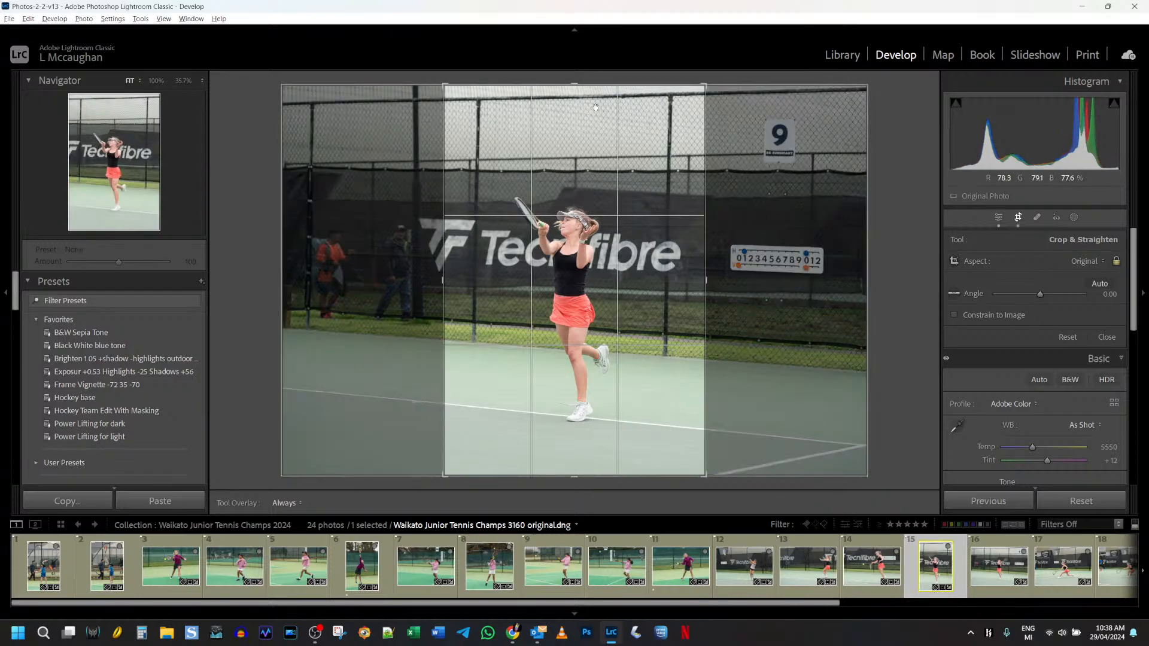
drag(589, 79, 586, 125)
drag(600, 190, 624, 222)
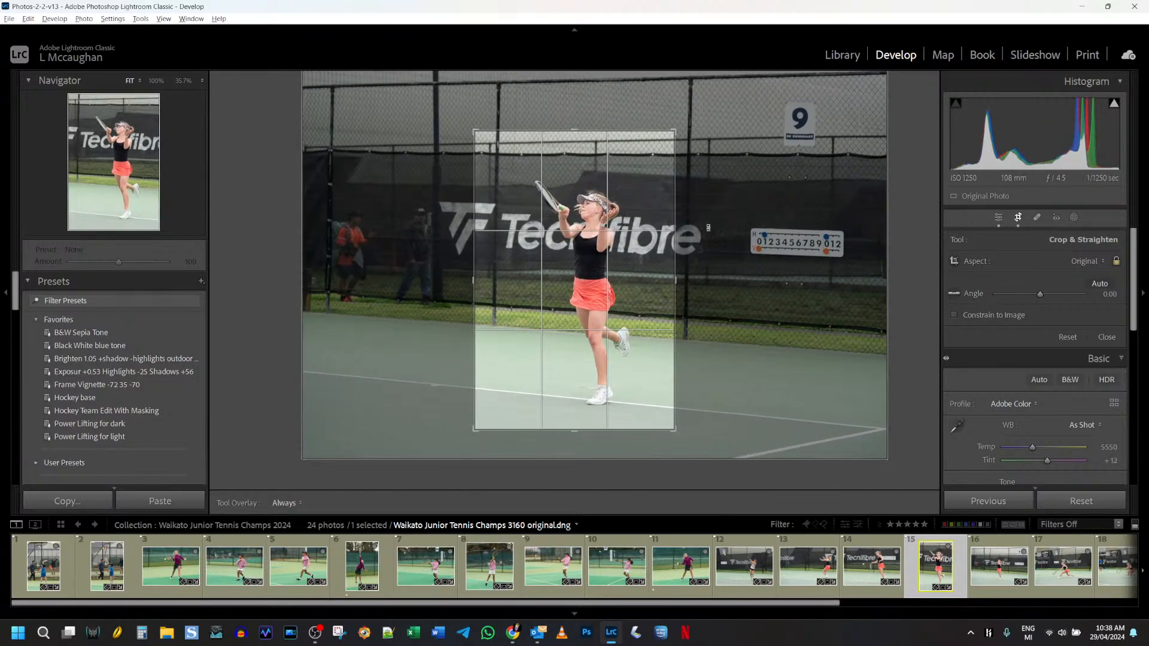
drag(764, 224, 770, 219)
click(1017, 219)
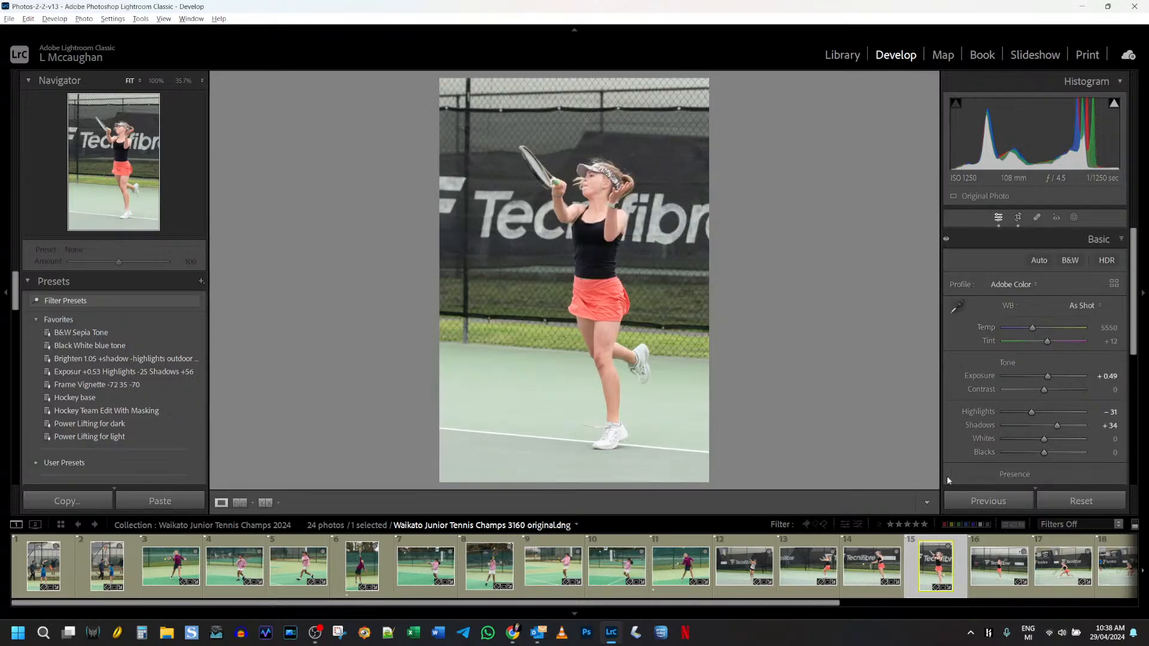
click(1048, 378)
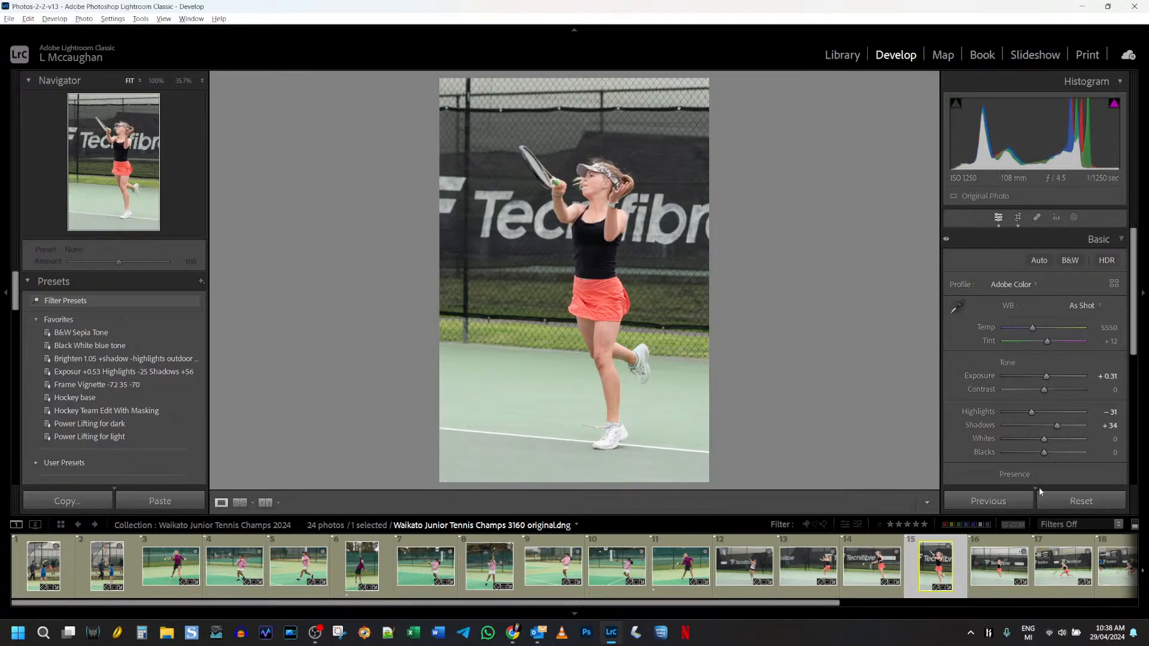
Straighten photo 3161 to an angle of -0.71 and crop it to a tight portrait frame centred on the player and racket
click(994, 572)
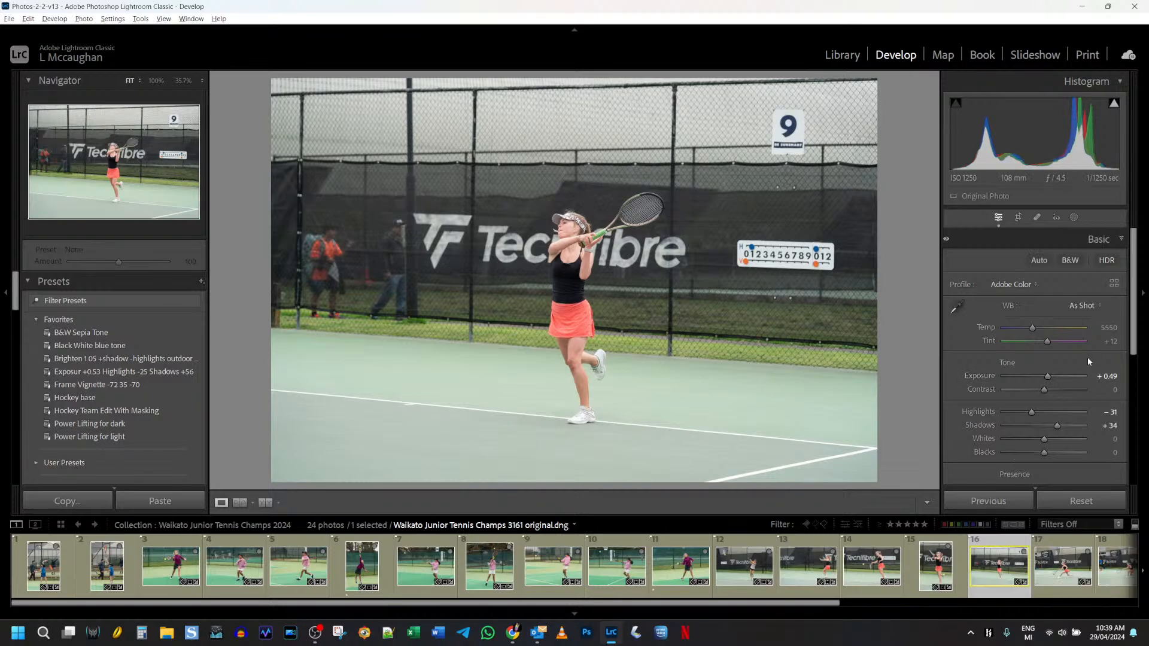
click(1019, 219)
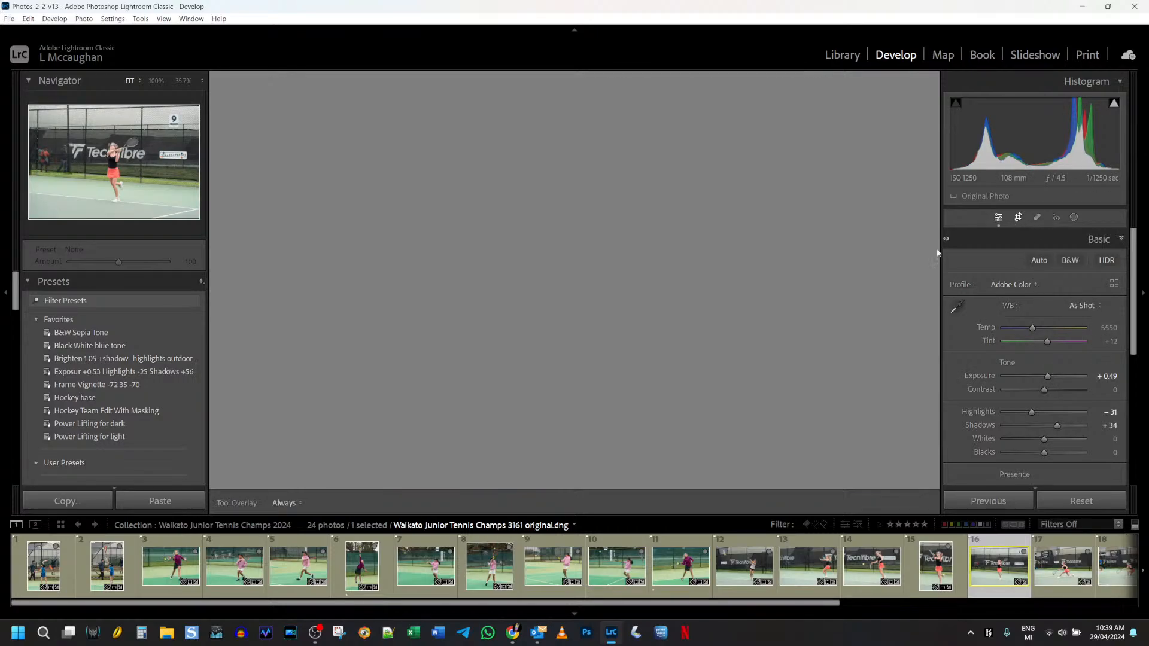
drag(896, 269, 902, 264)
key(x)
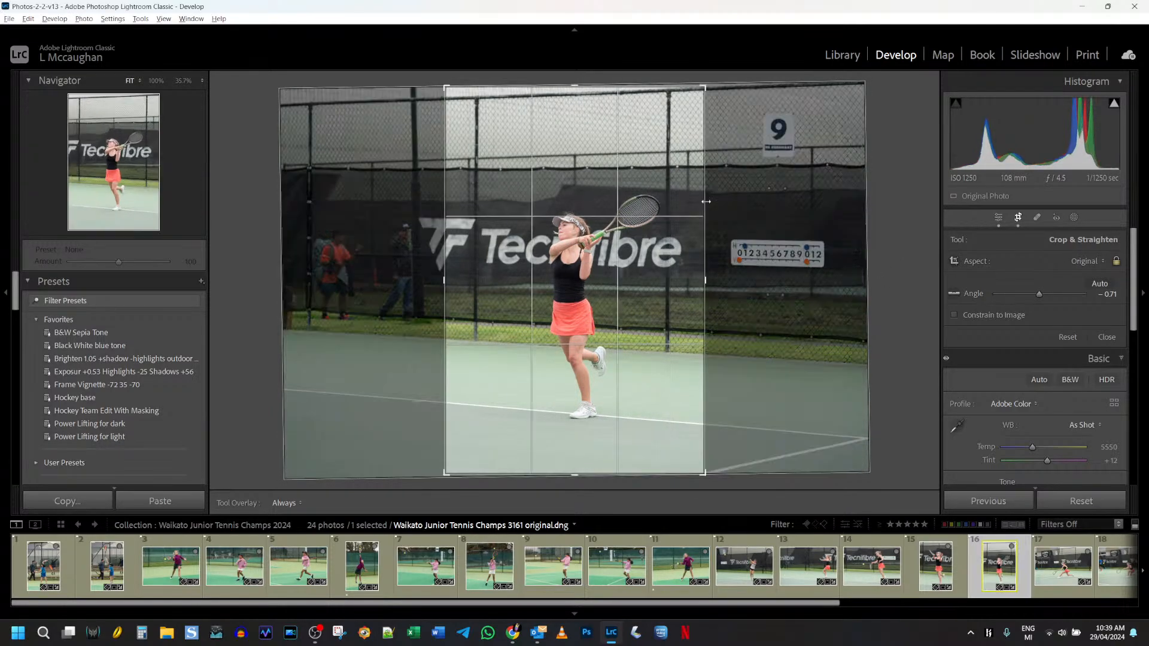
drag(585, 94, 591, 123)
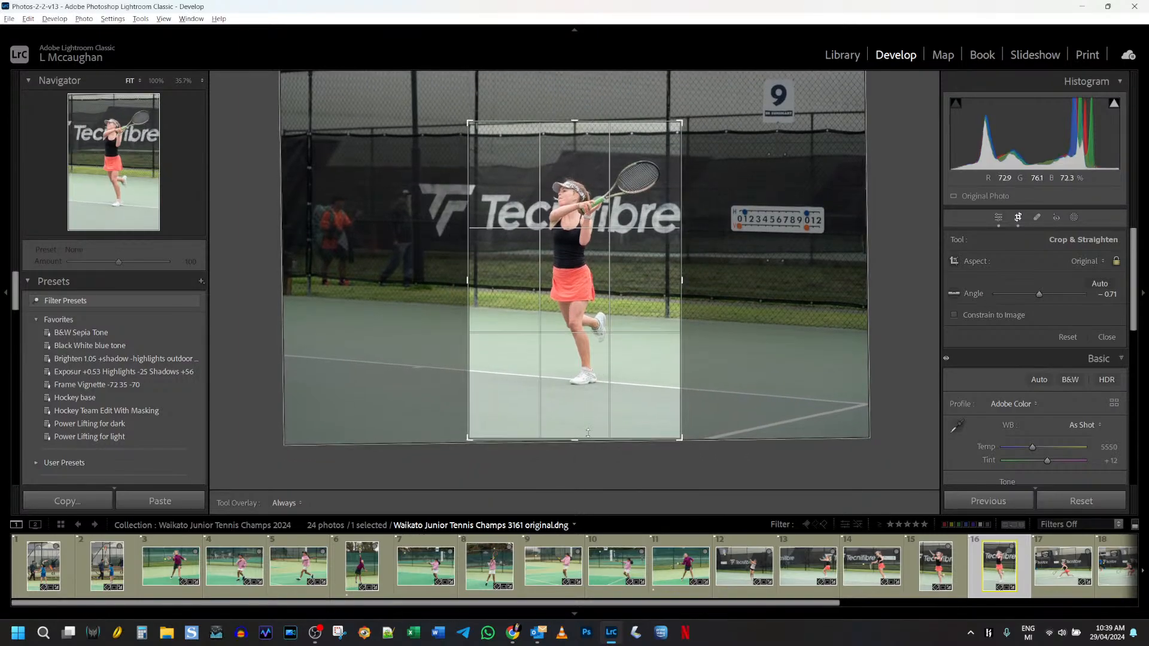
drag(590, 441, 591, 426)
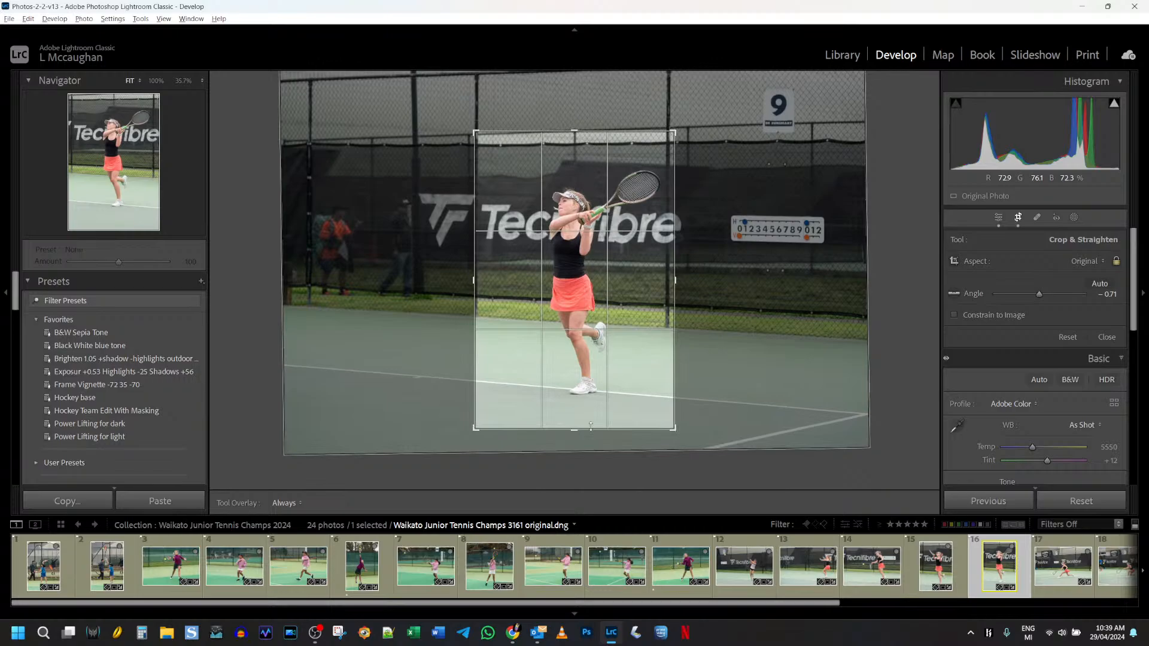
drag(593, 353, 590, 354)
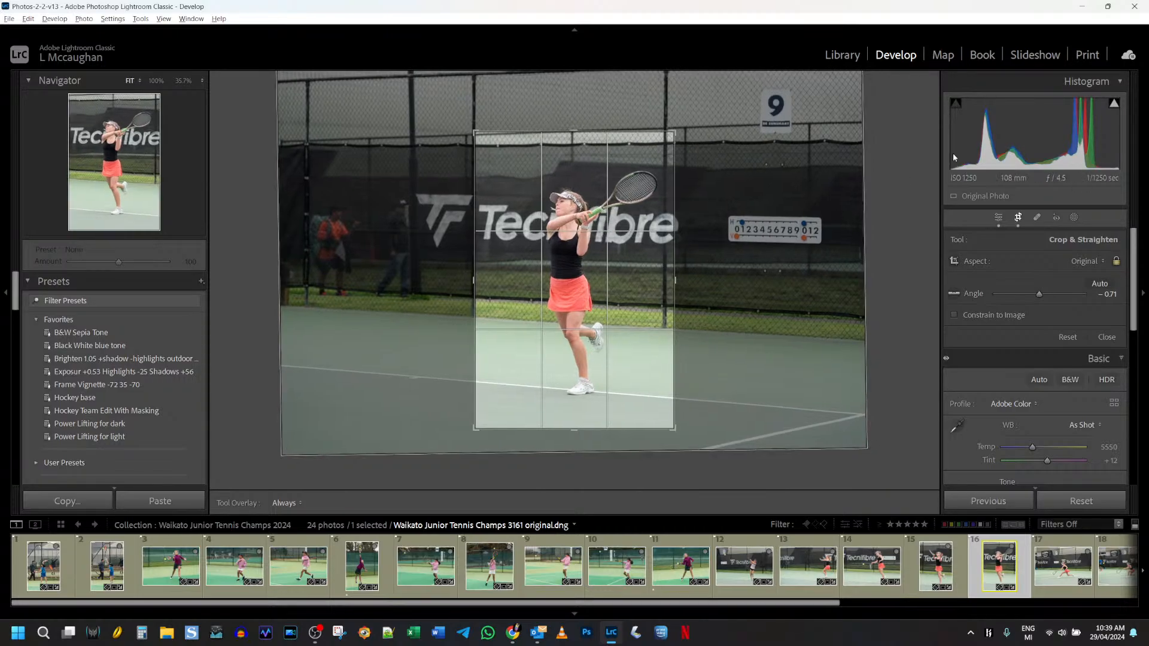
click(1019, 219)
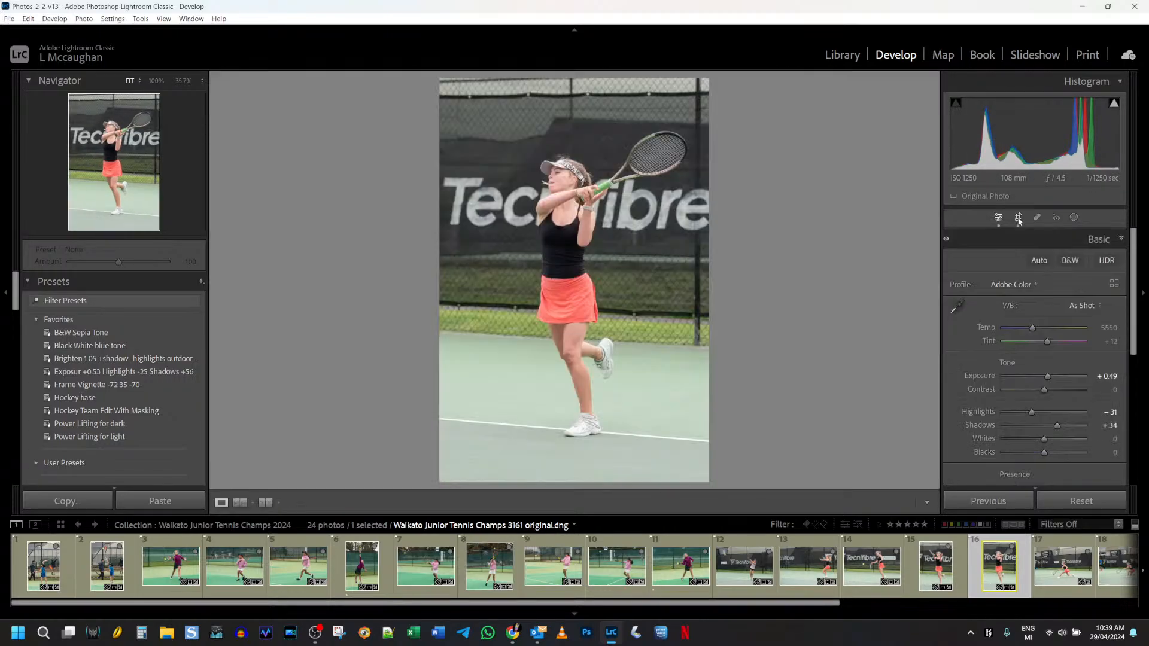
Straighten photo 3162 to an angle of 1.86 and crop it closely around the lunging player and the ball
click(1042, 564)
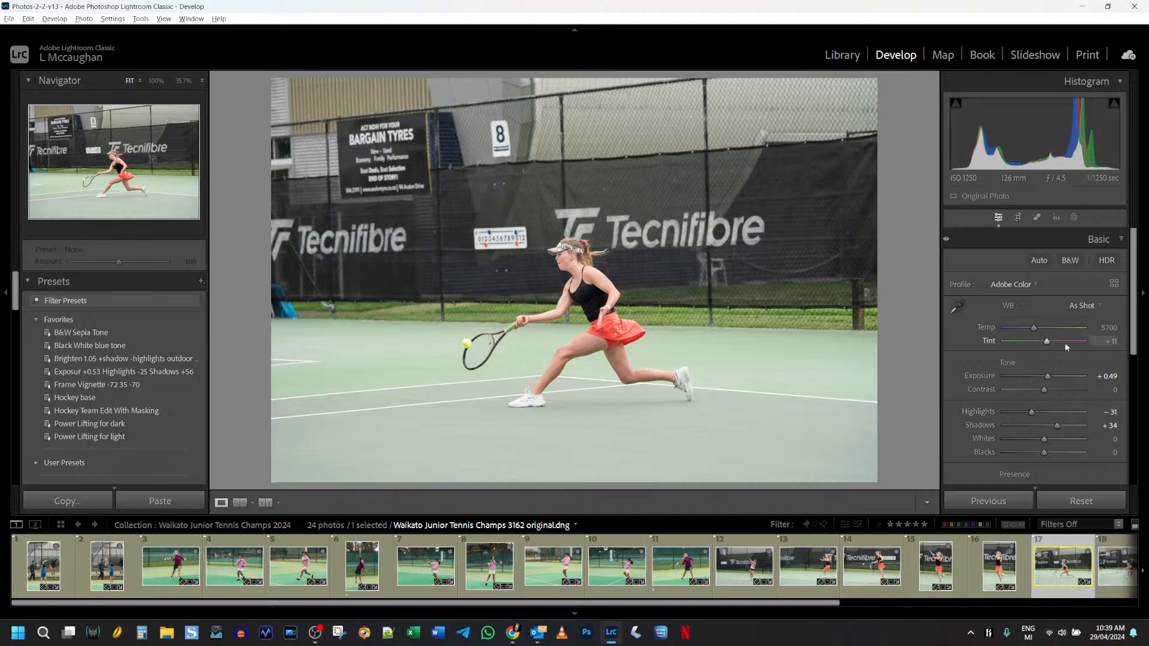
click(1020, 217)
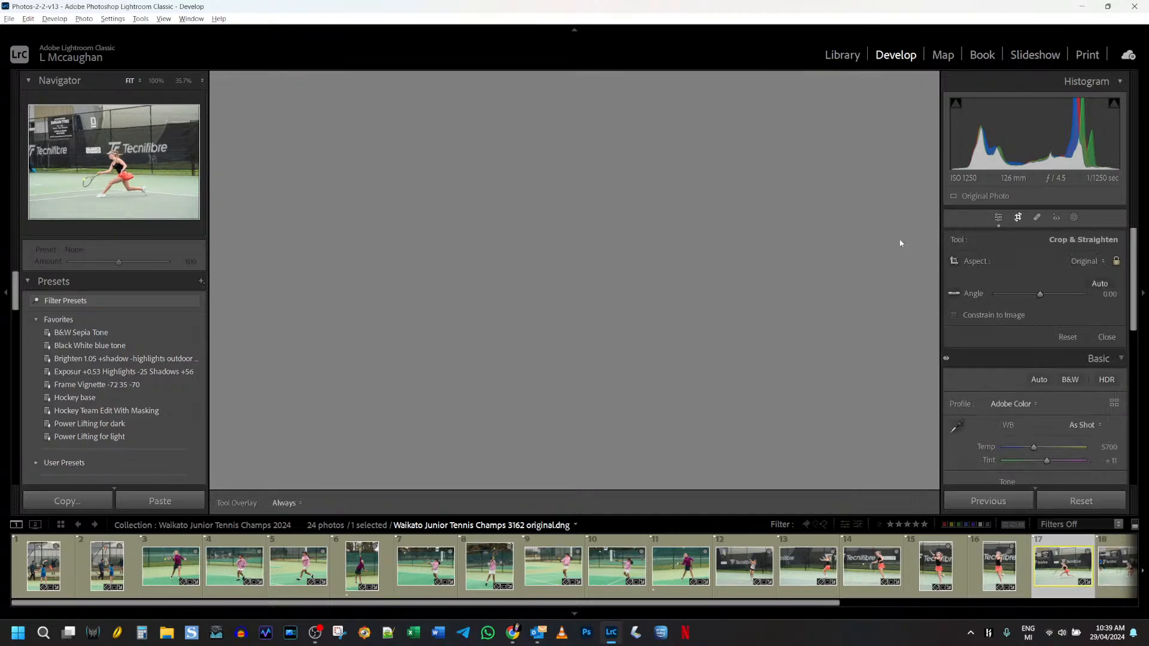
drag(893, 231, 893, 241)
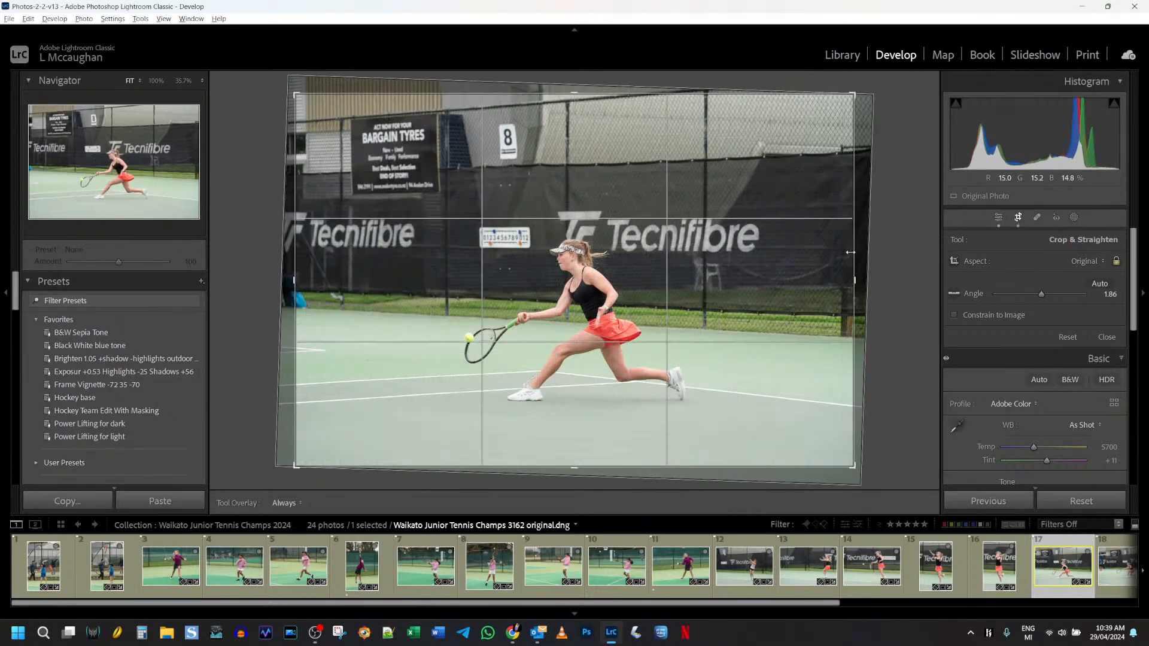
drag(817, 269, 769, 280)
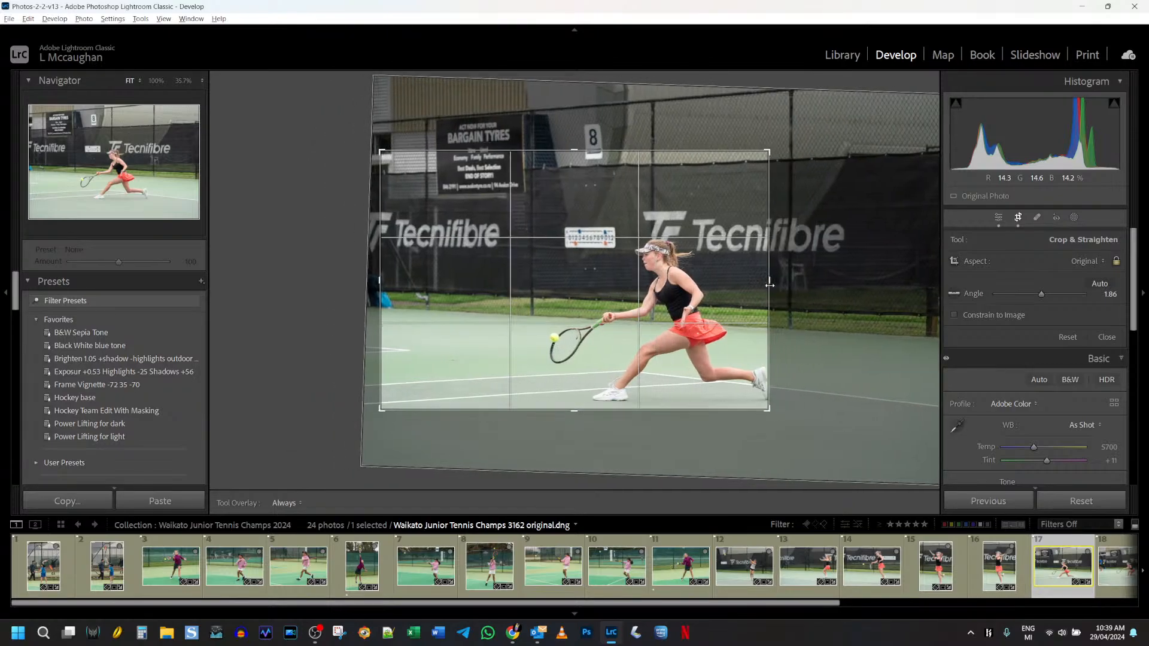
drag(669, 281, 649, 277)
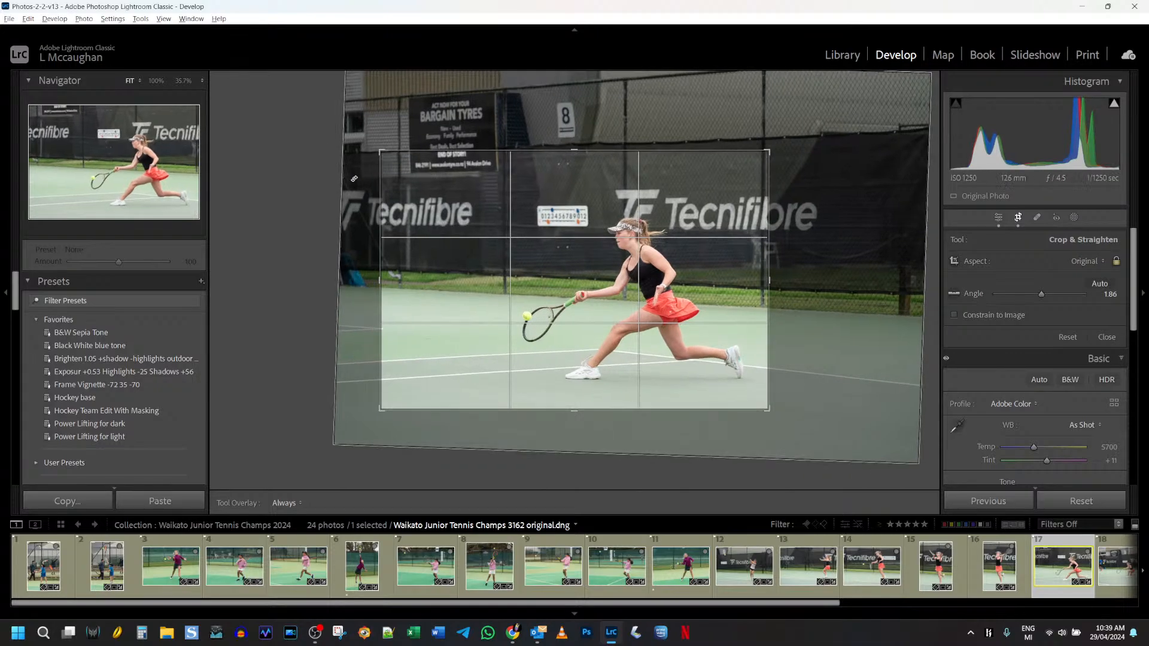
drag(376, 153, 390, 174)
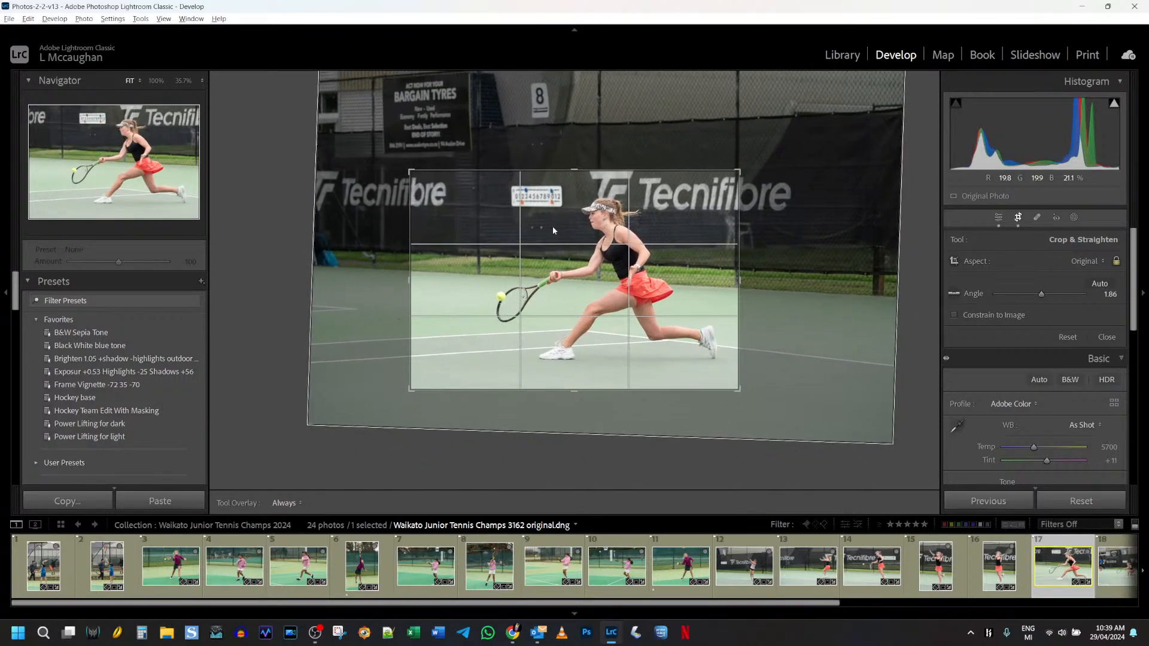
click(1020, 217)
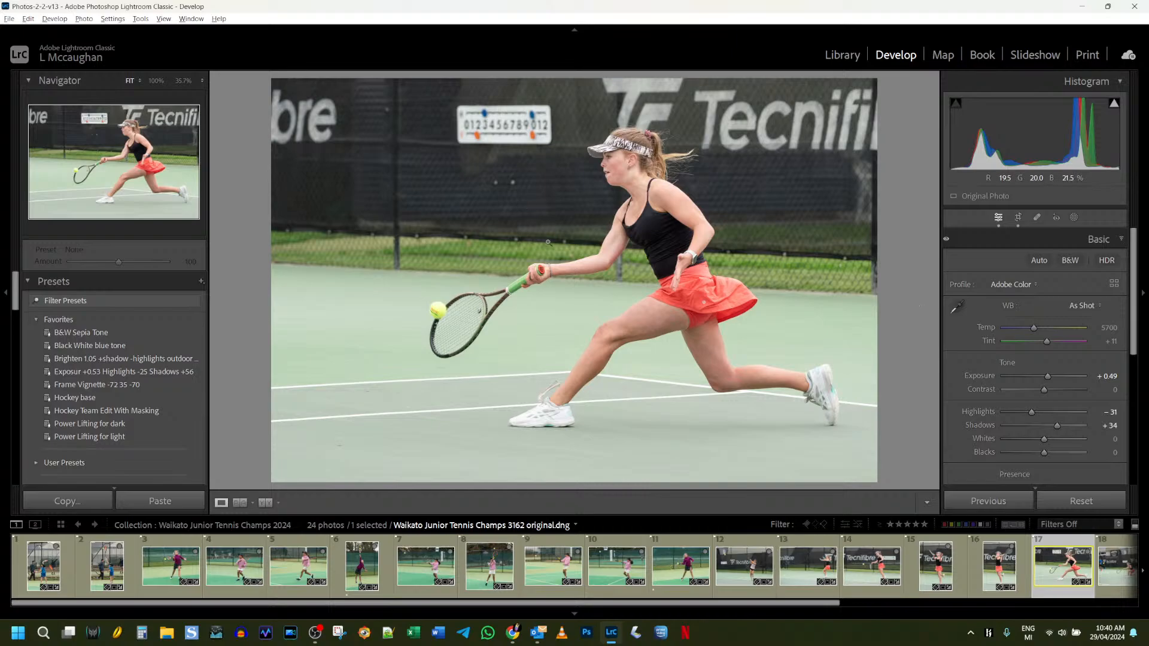
Apply the previous photo's settings to photo 3163 and widen its crop to include the crouching player and the ball
key(Right)
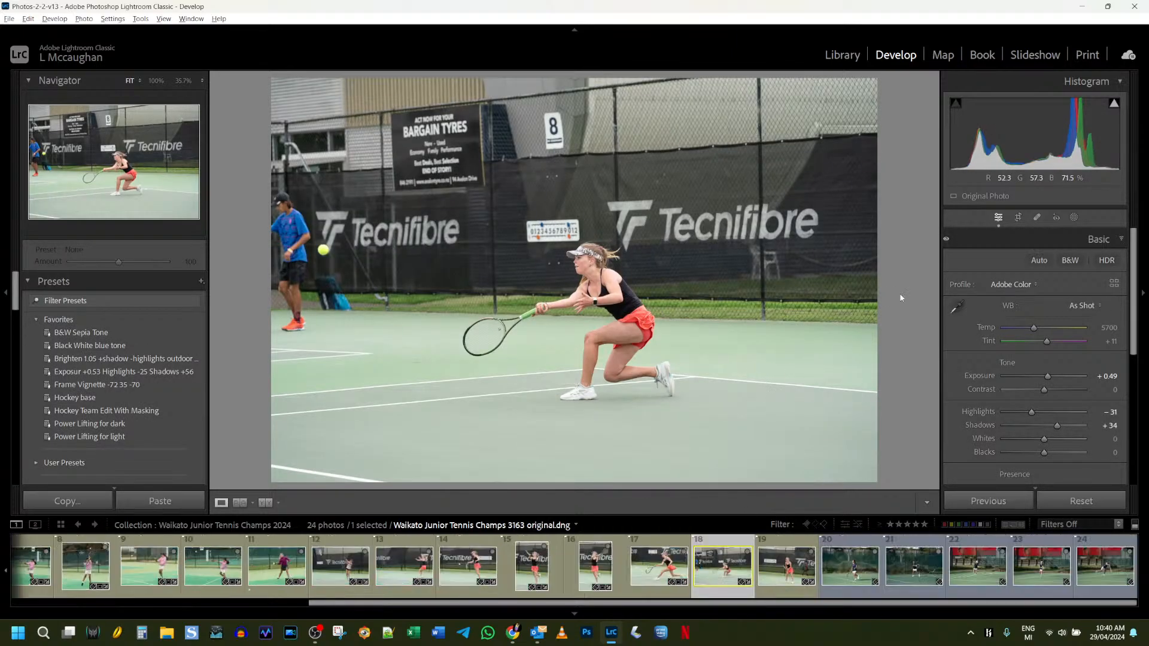
click(1008, 502)
click(1019, 218)
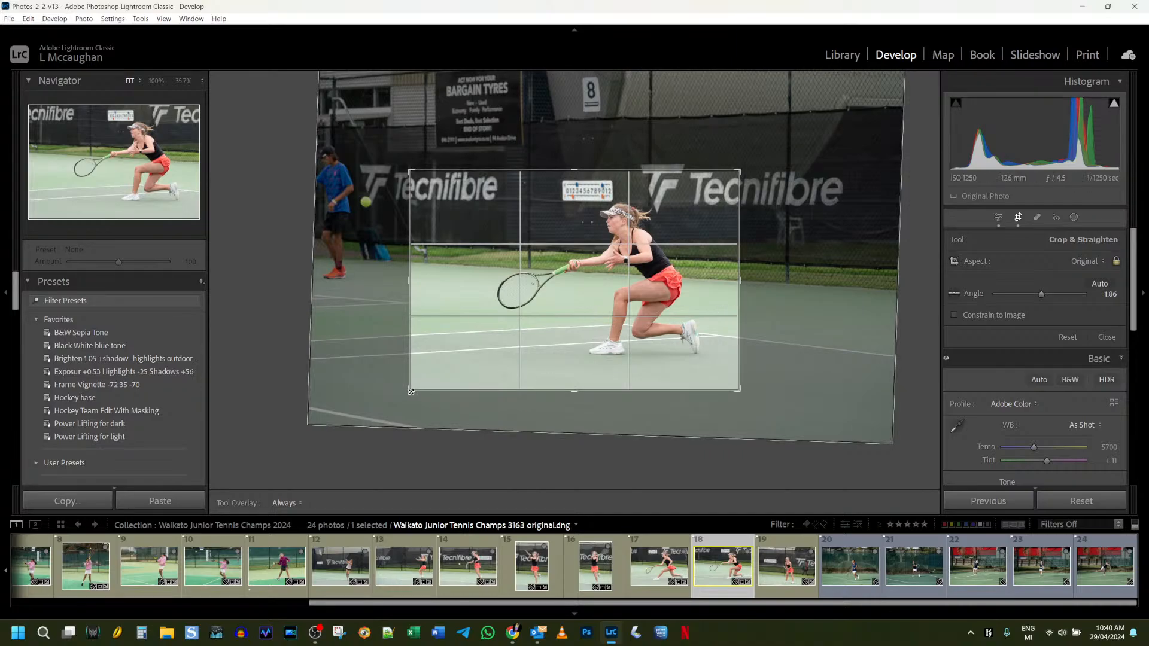
drag(411, 391, 413, 389)
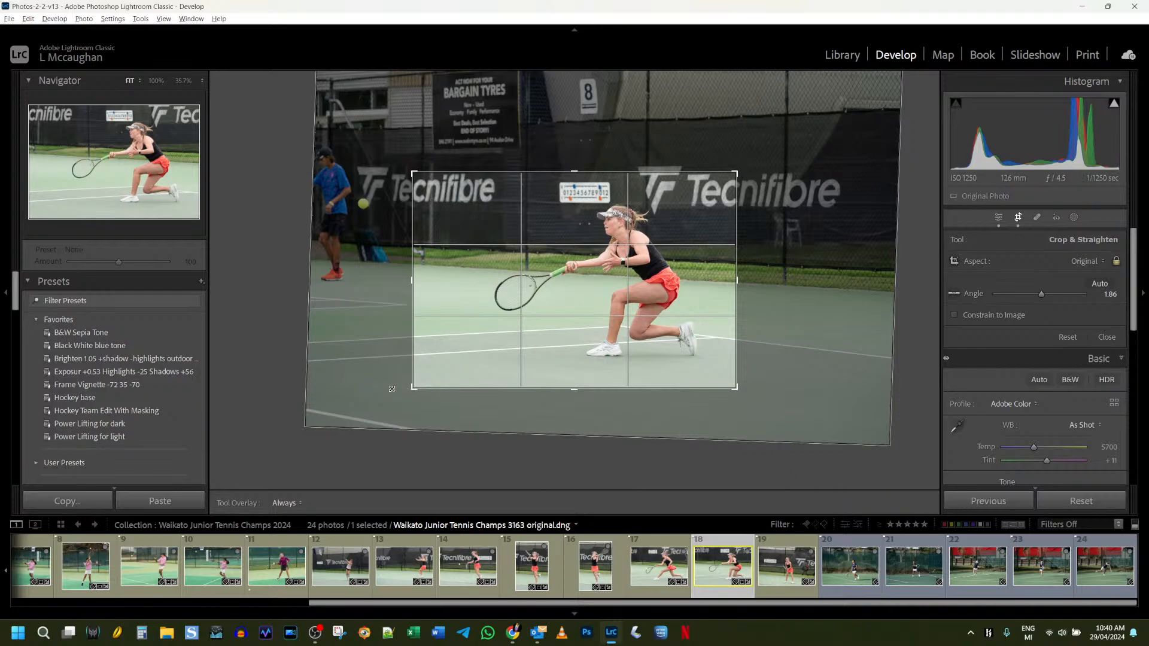
drag(393, 389, 330, 411)
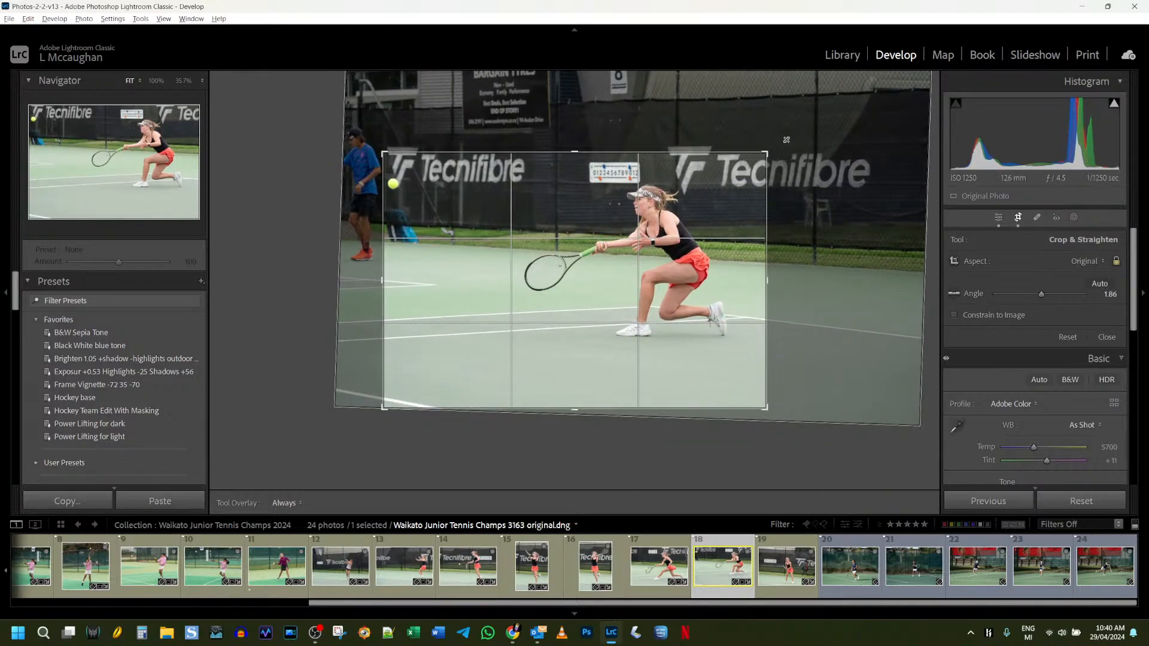
drag(768, 153, 787, 140)
mouse_move(628, 232)
mouse_down()
mouse_move(641, 231)
mouse_move(631, 241)
mouse_move(642, 244)
mouse_up()
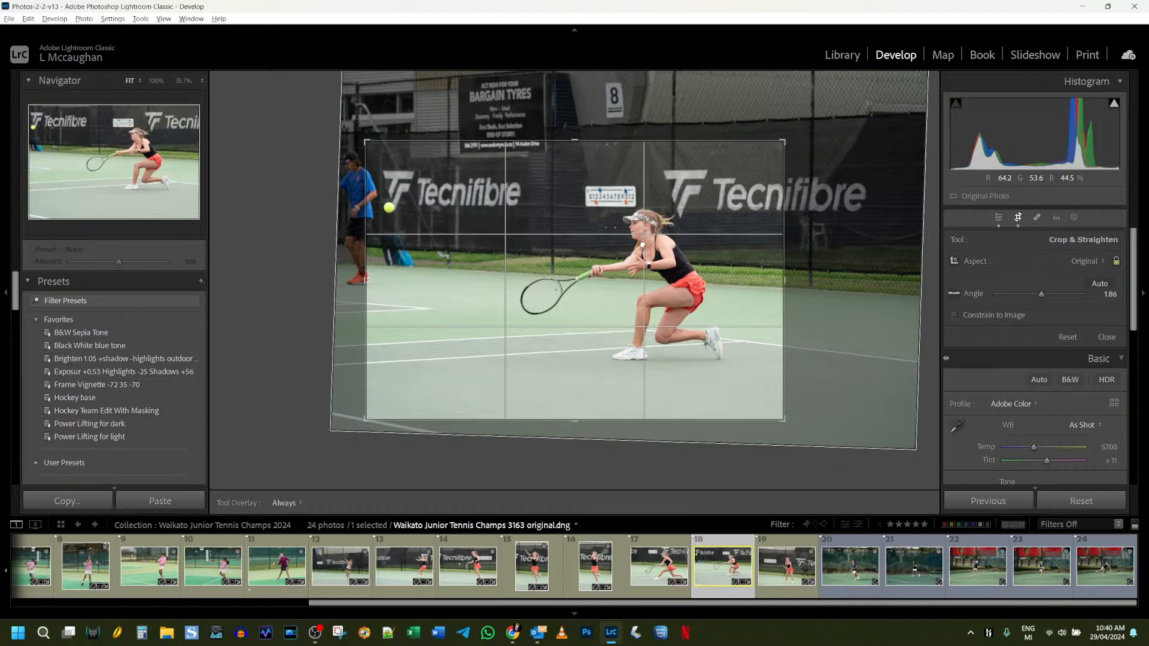
mouse_move(784, 280)
mouse_down()
mouse_move(794, 280)
mouse_move(782, 280)
mouse_up()
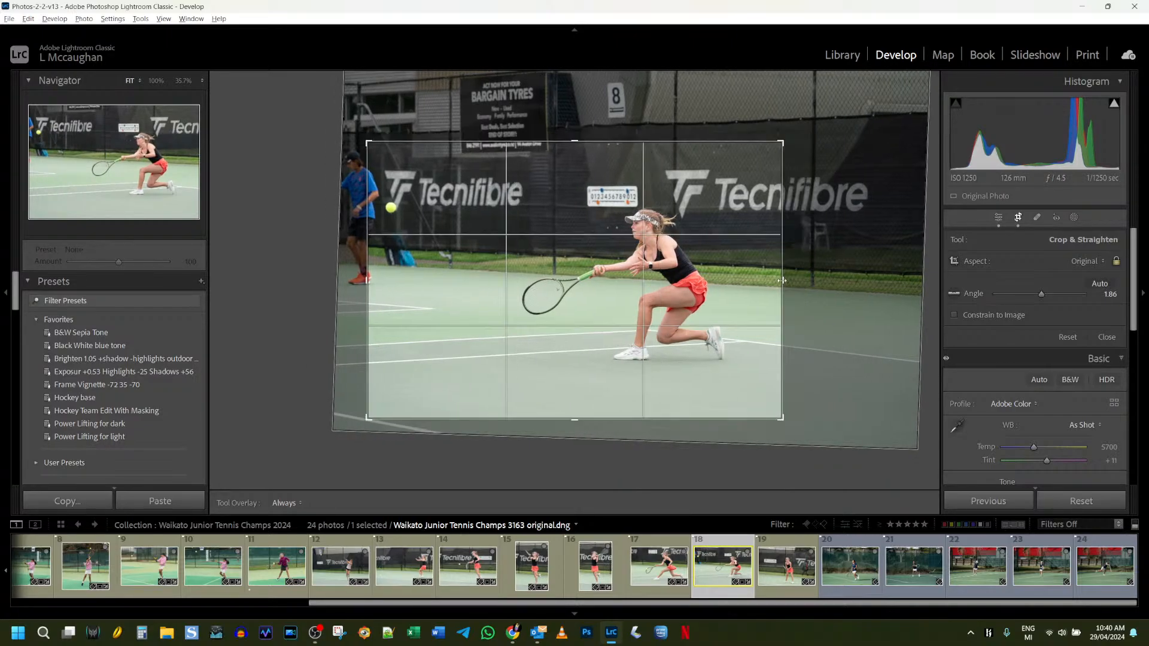
click(1019, 219)
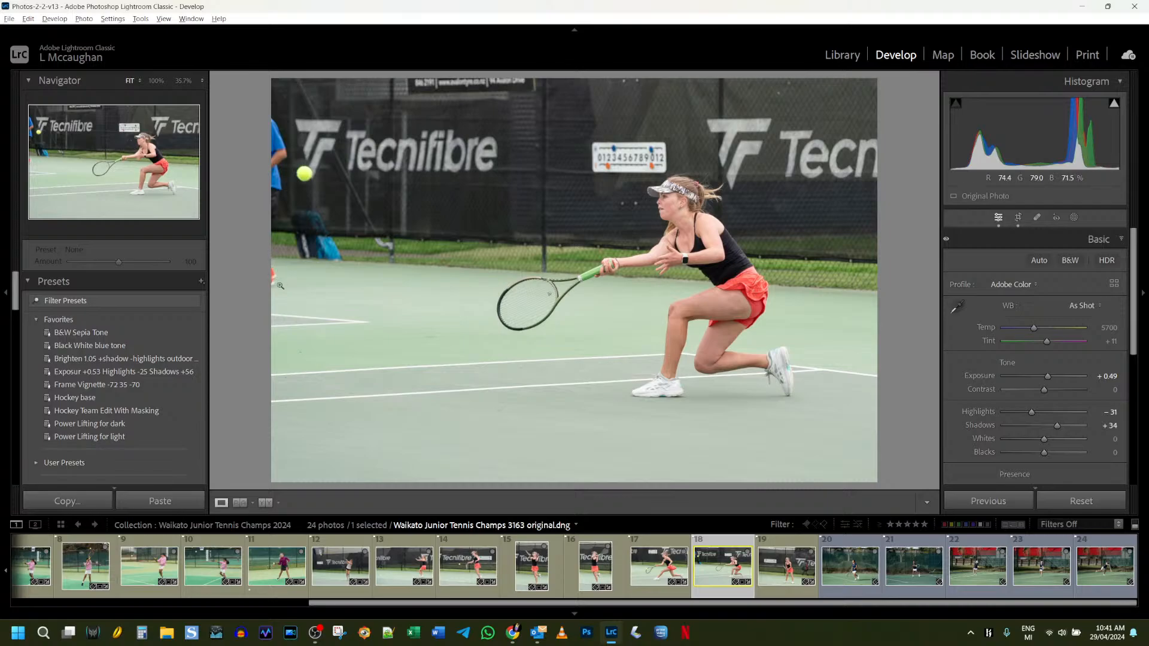
Straighten photo 3165 to an angle of -1.83 and crop it around the standing player, keeping the scoreboard in frame
click(779, 558)
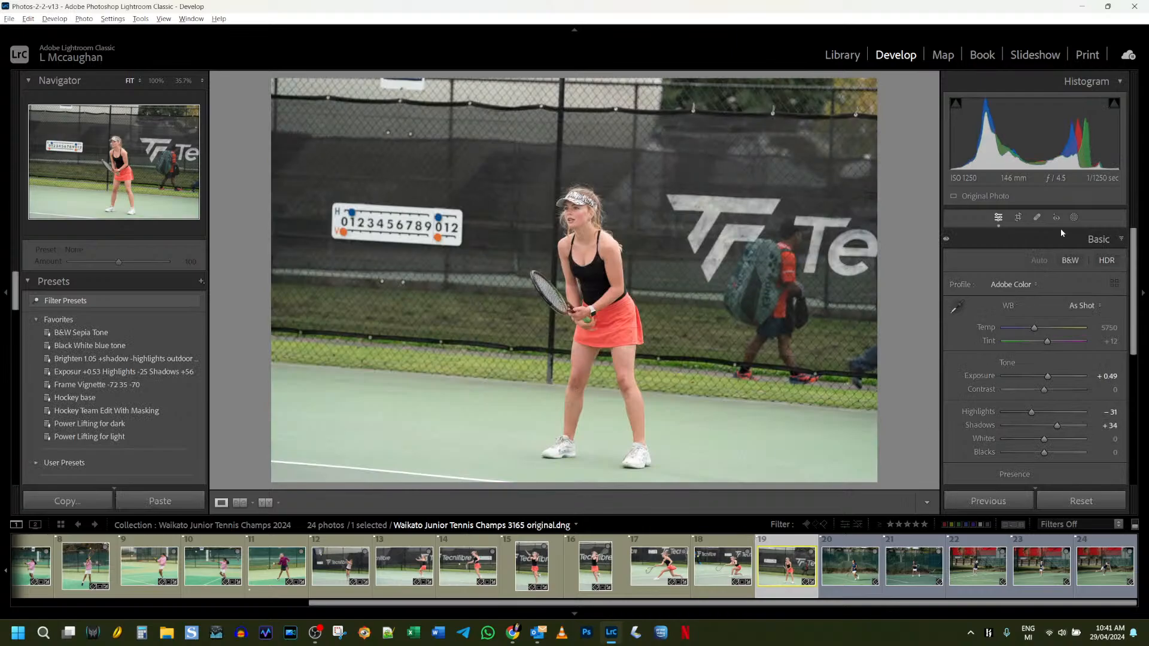
click(1018, 218)
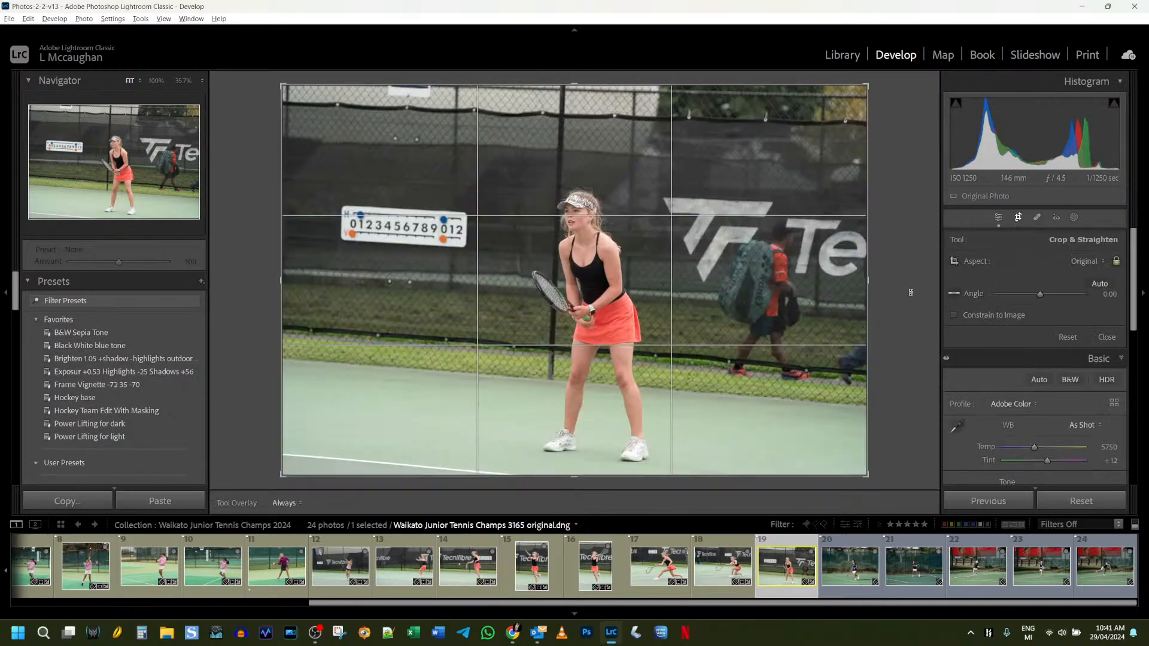
drag(911, 293, 917, 281)
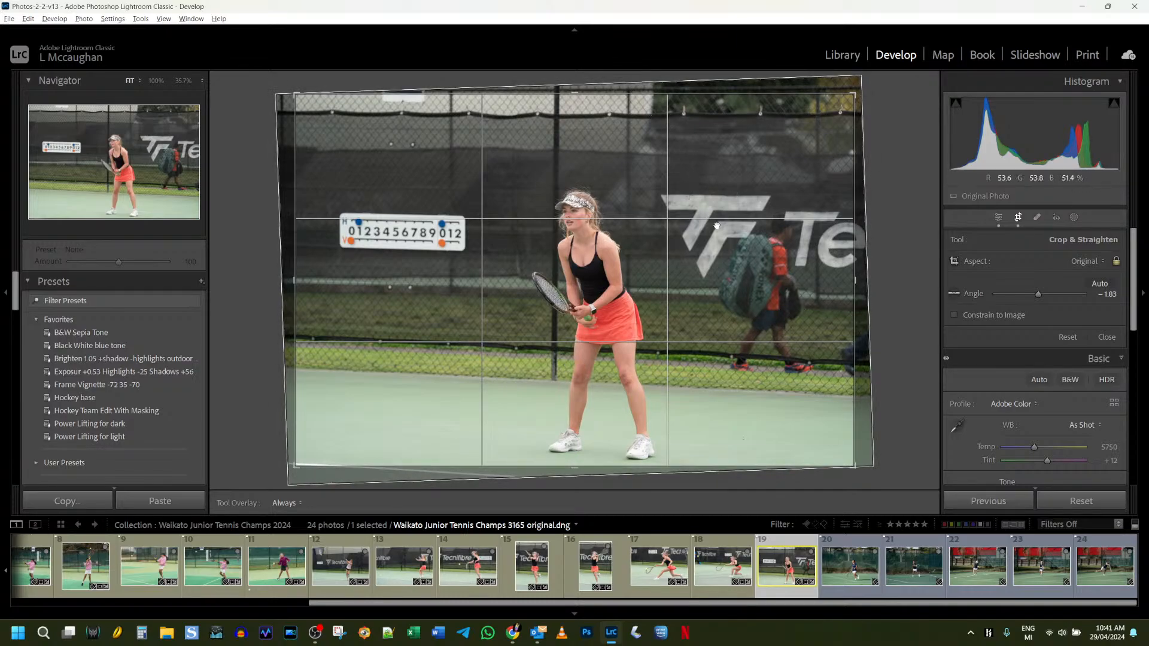
drag(585, 94, 586, 125)
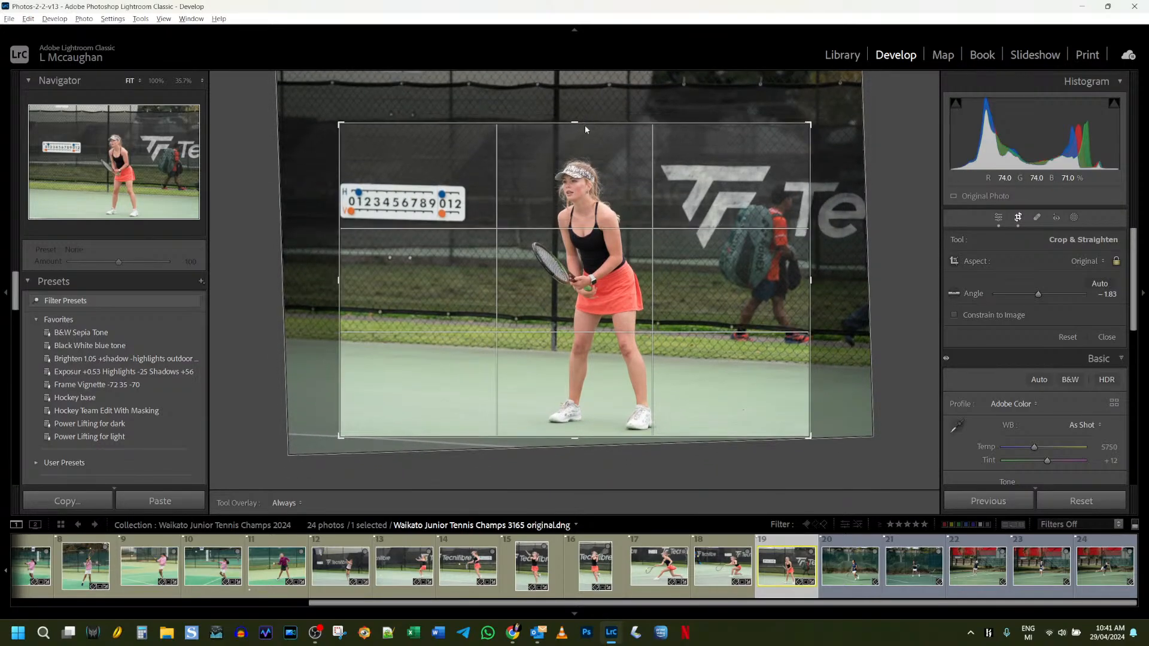
drag(680, 233, 678, 232)
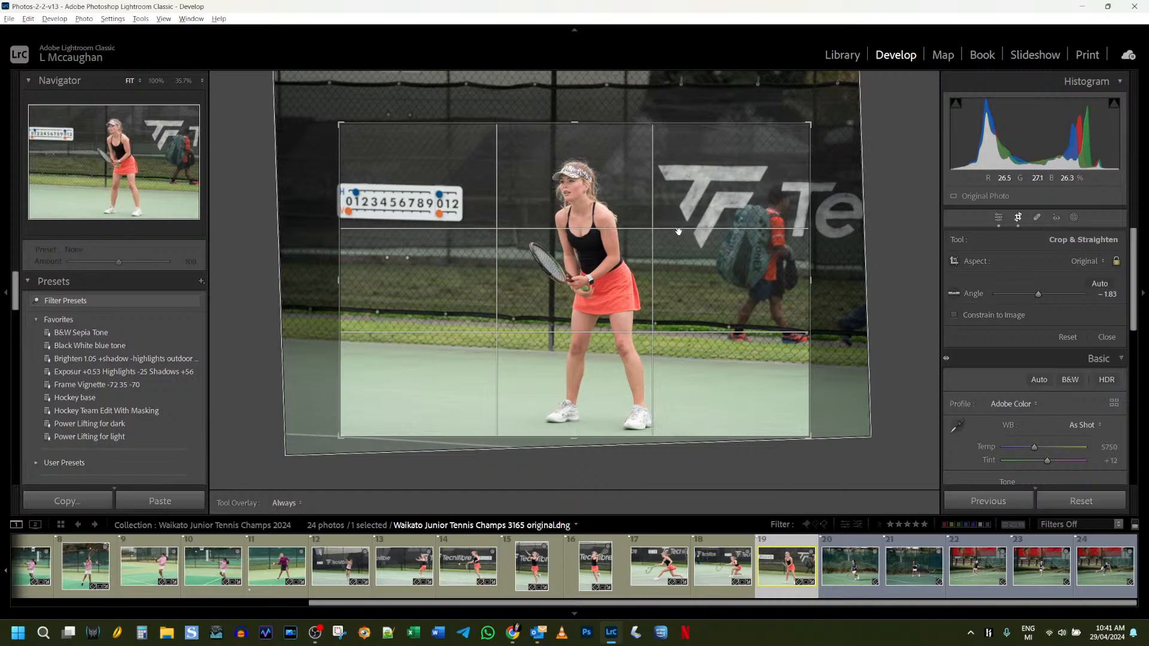
click(1017, 219)
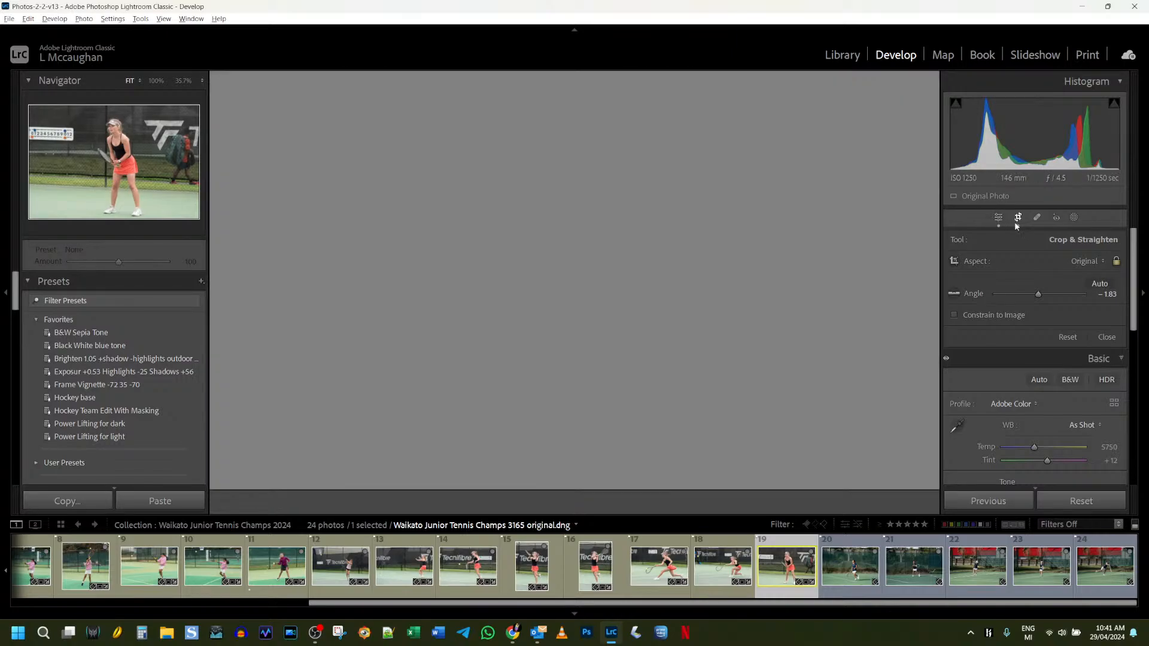
Straighten photo 3165 further, to an angle of -2.89
click(1018, 219)
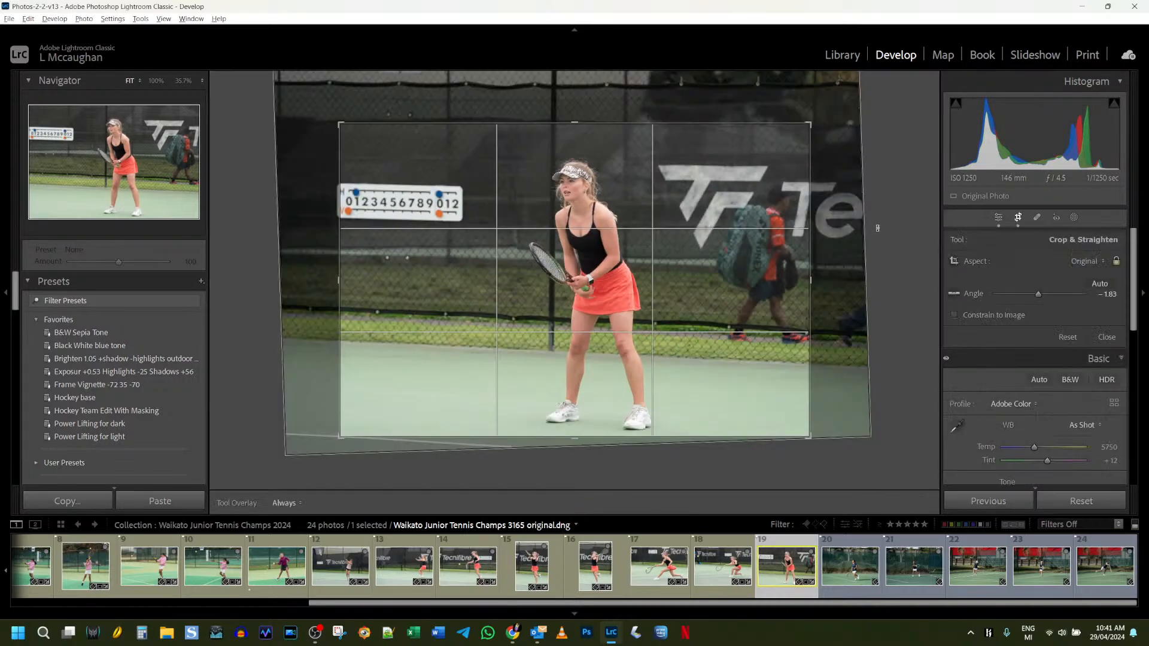
drag(880, 229, 882, 225)
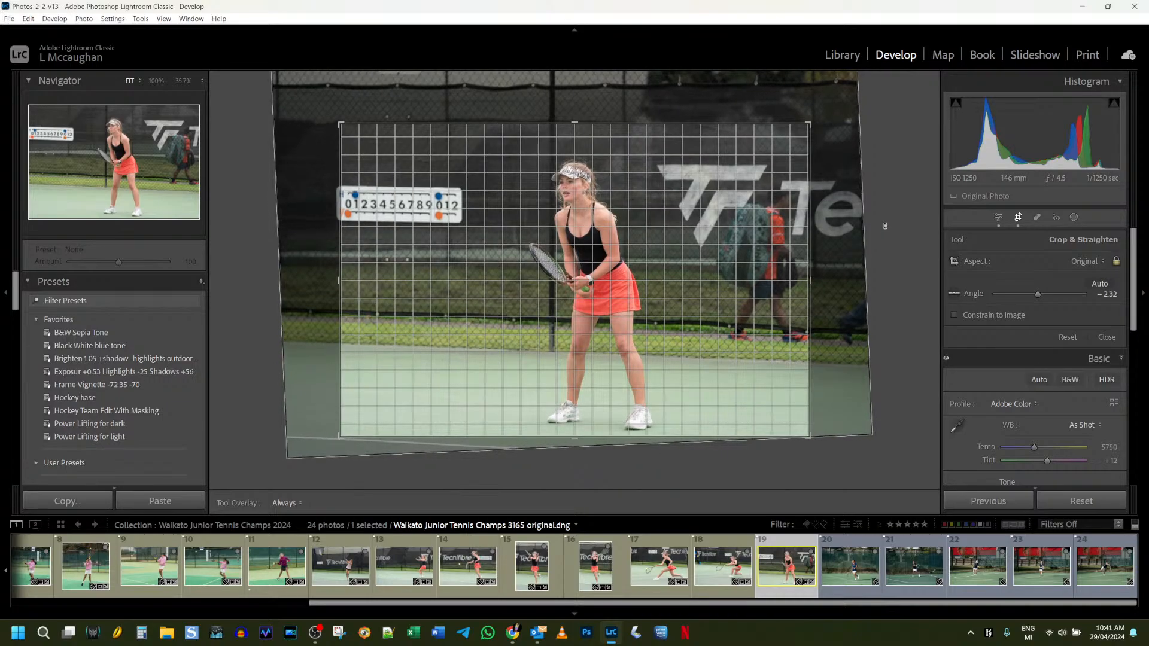
click(1022, 220)
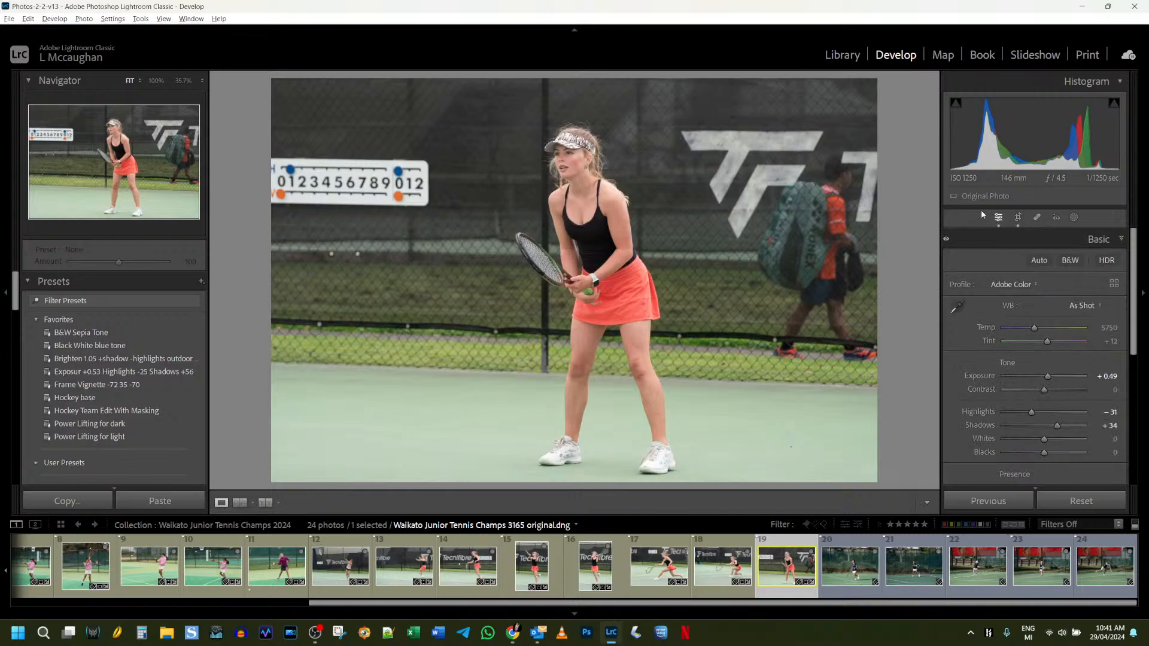
click(1018, 218)
drag(897, 229, 895, 225)
click(1018, 218)
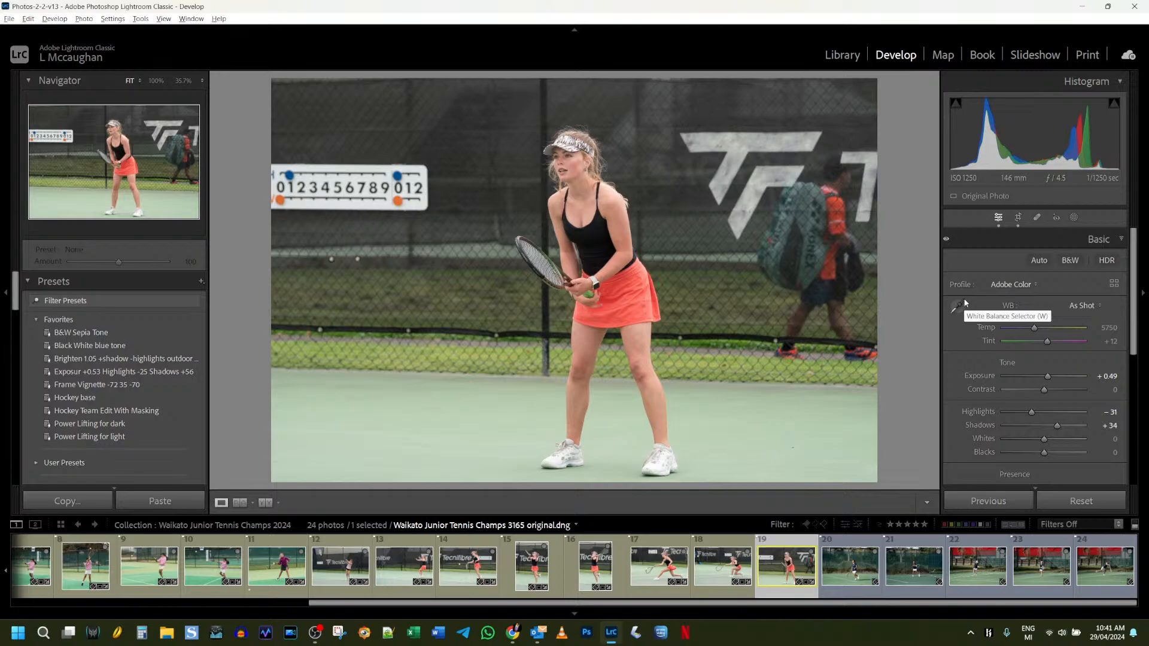
Tighten the crop of photo 3165 slightly around the player, trimming the edge of the scoreboard
click(1018, 219)
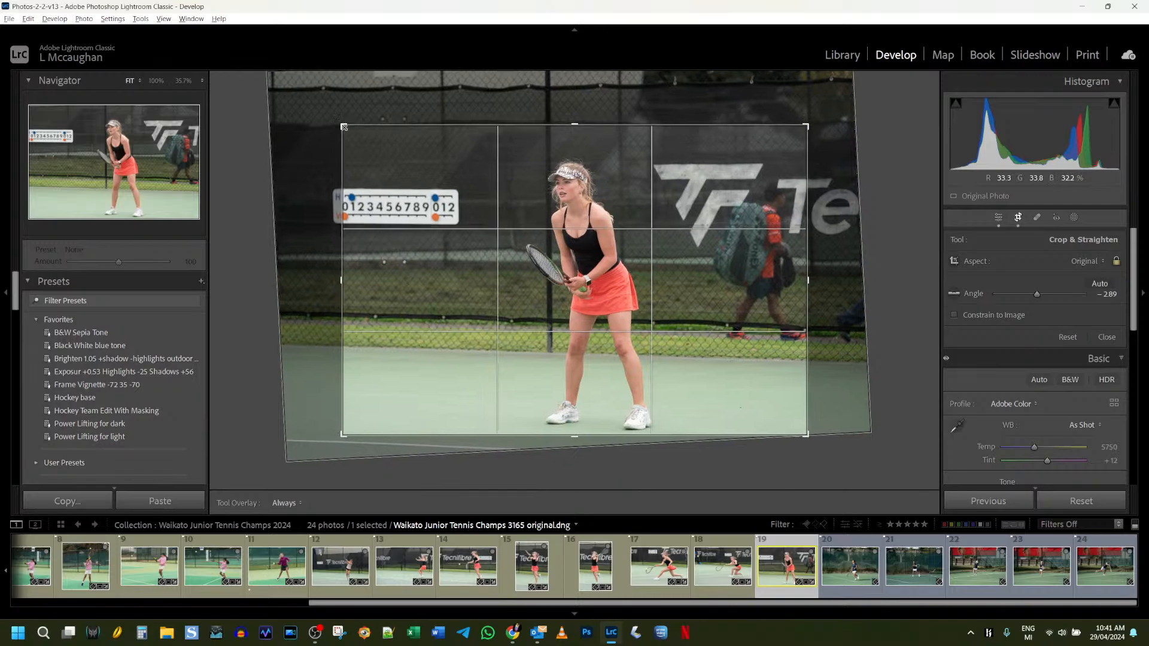
drag(345, 127, 349, 131)
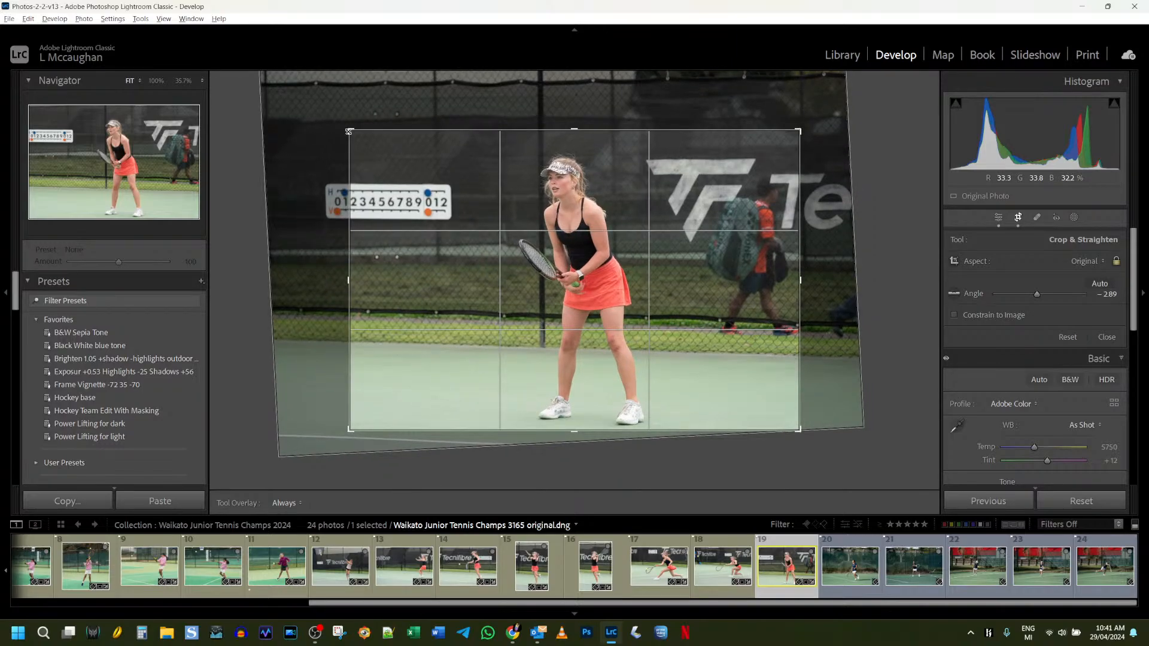
click(999, 219)
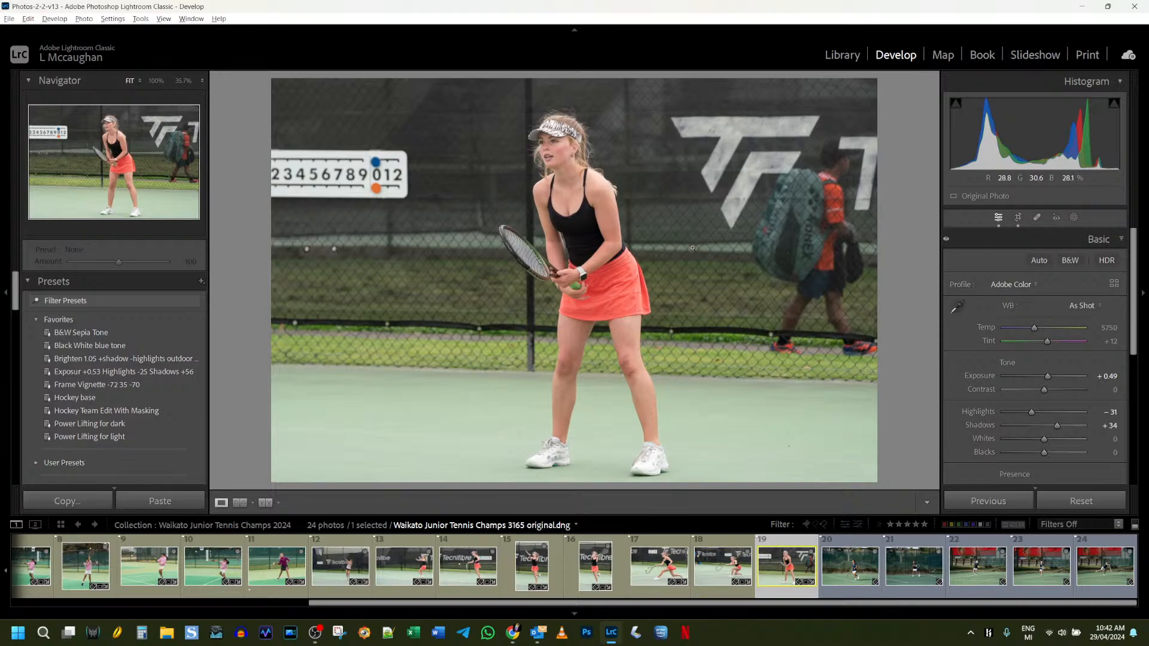
click(1020, 220)
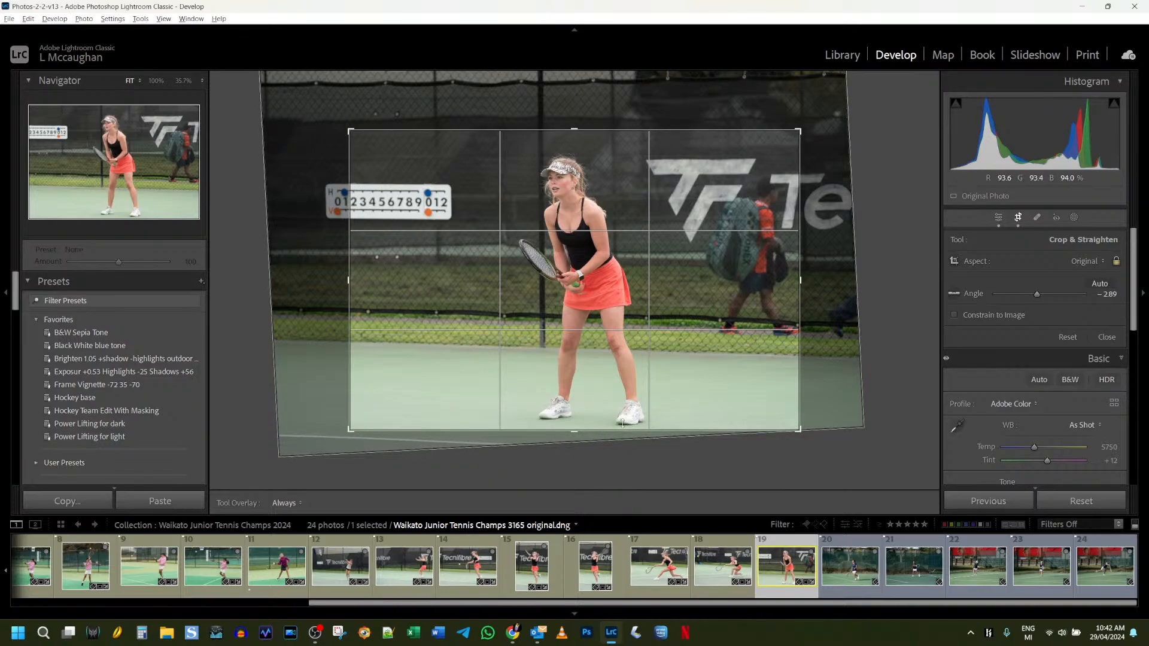
click(1020, 218)
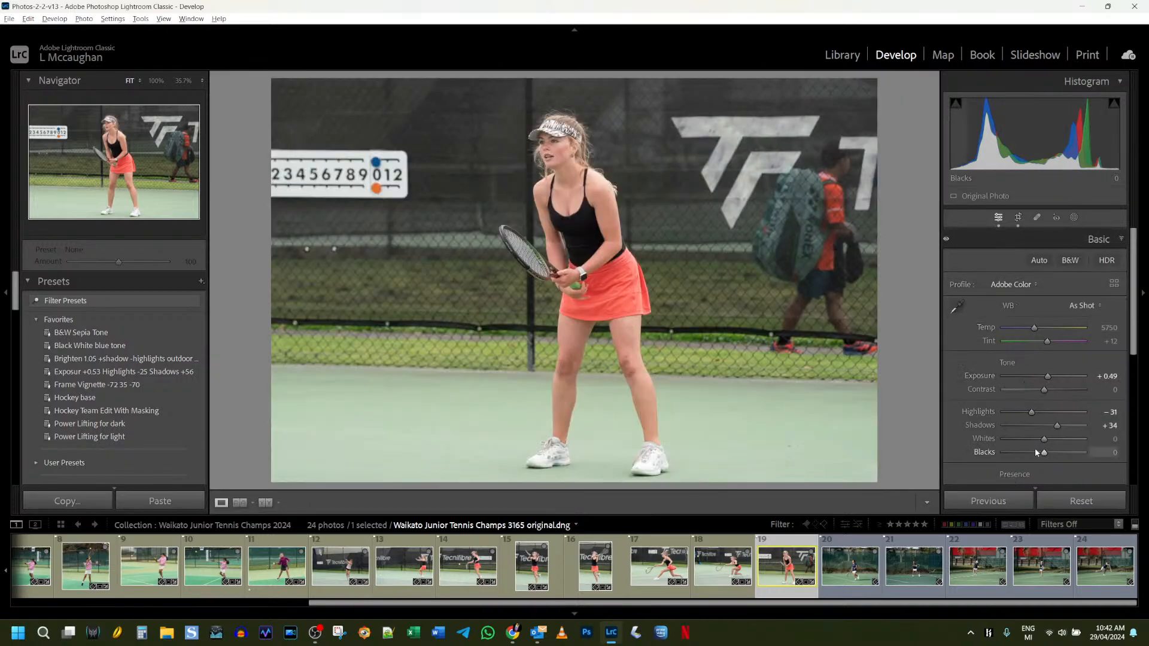
Reduce the Transform Scale of photo 3165 to 95
scroll(1035, 448, down, 3)
scroll(1037, 441, down, 3)
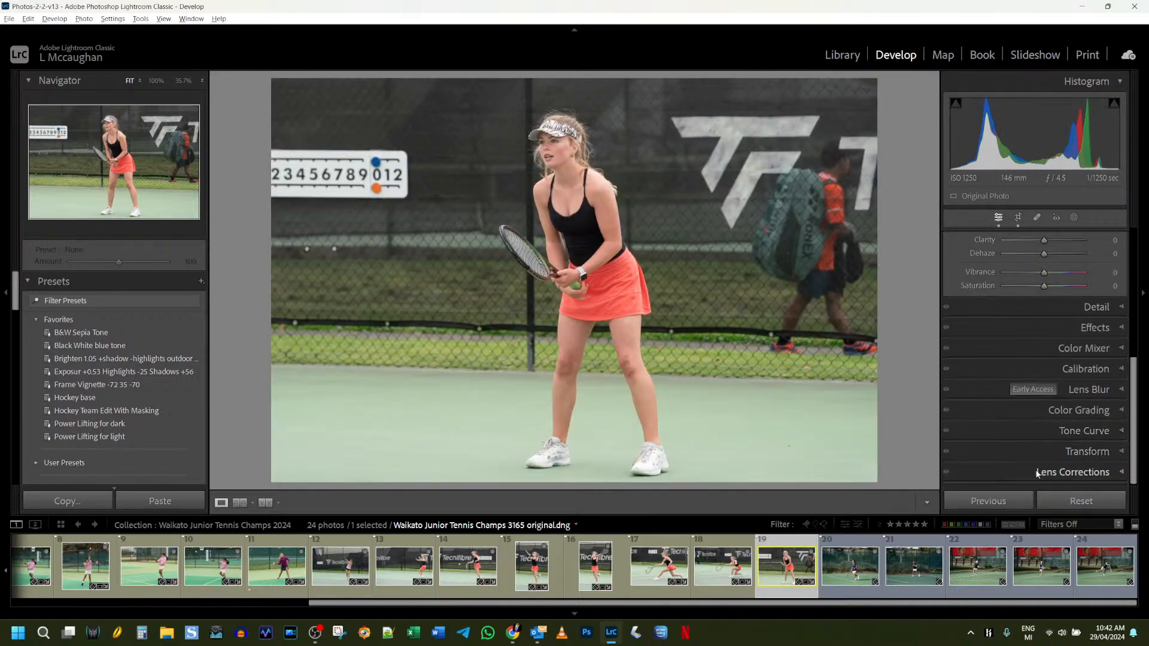
click(1039, 451)
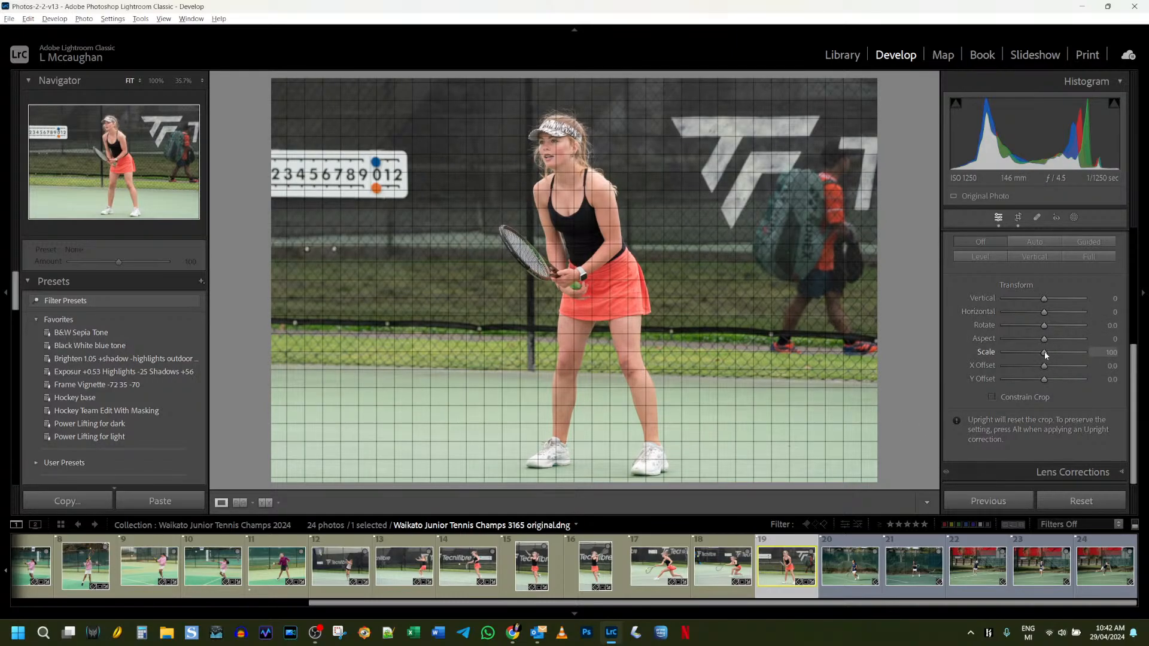
drag(1046, 355, 1041, 354)
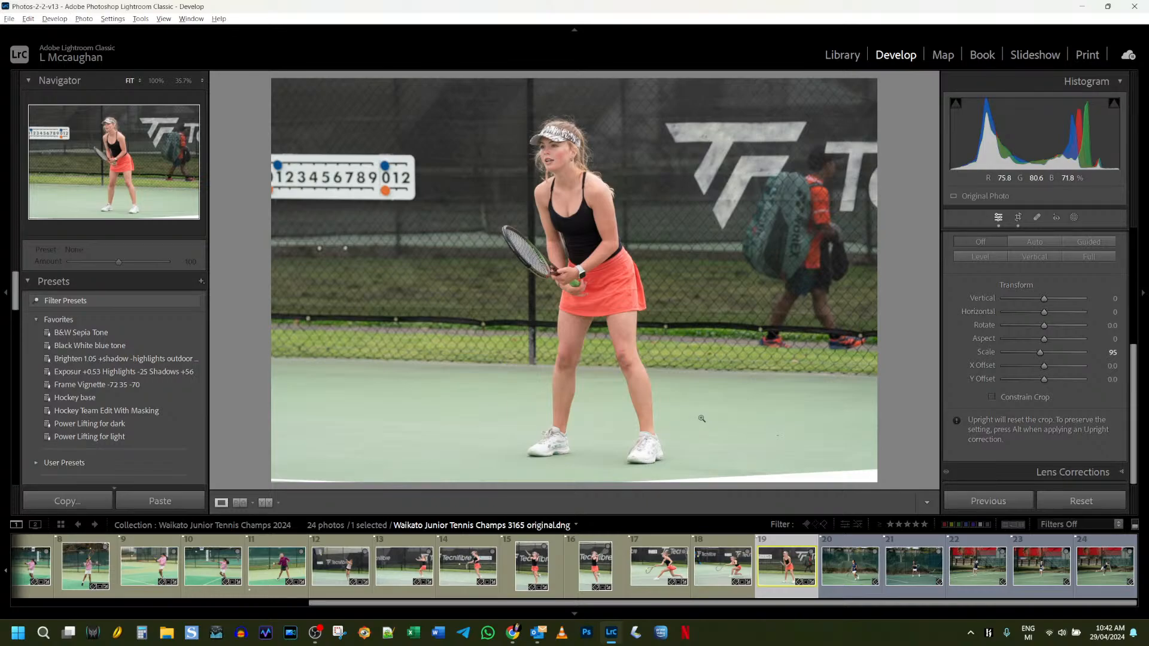
Adjust the straightening angle of photo 3165 to -2.75
click(1017, 218)
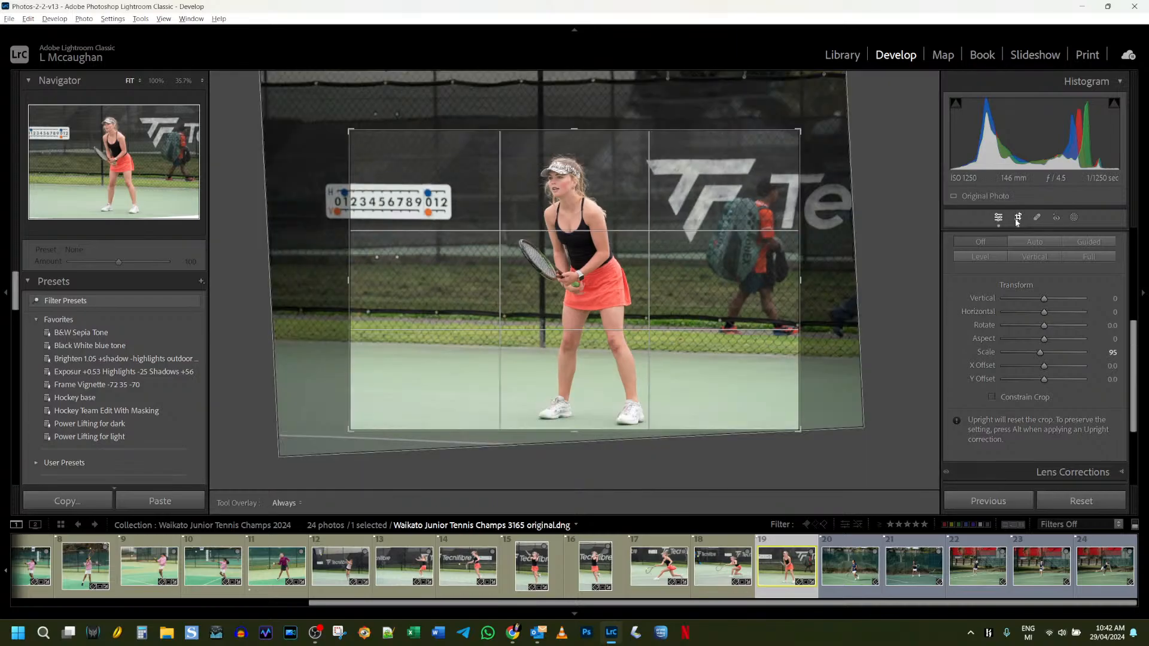
drag(870, 247, 868, 252)
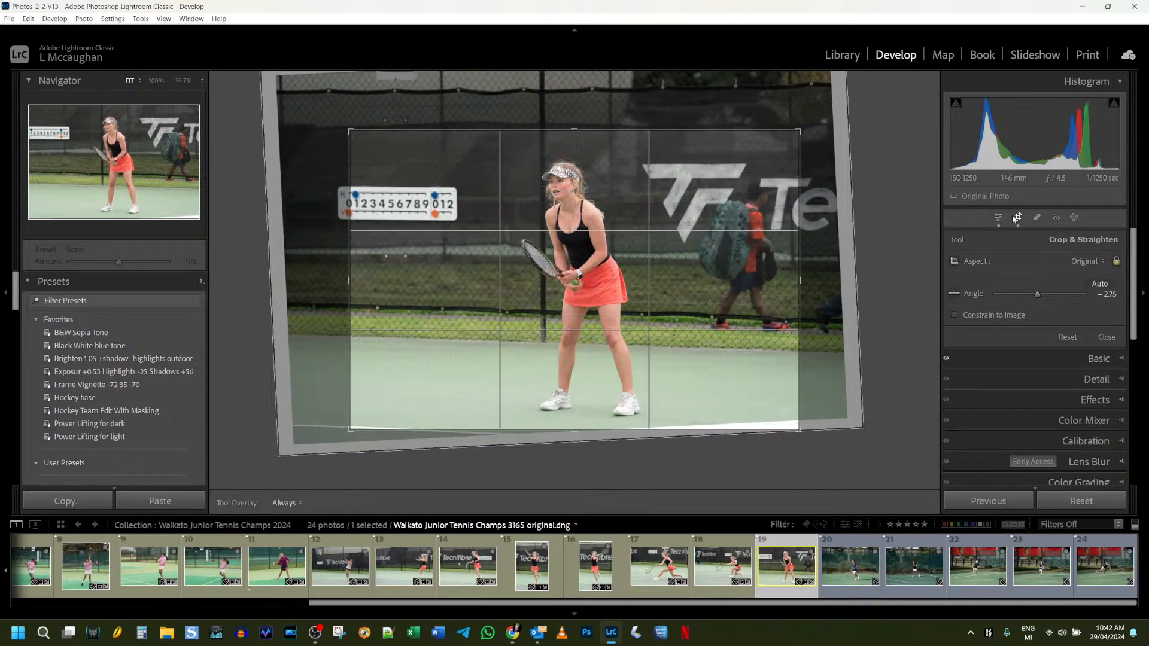
click(1004, 219)
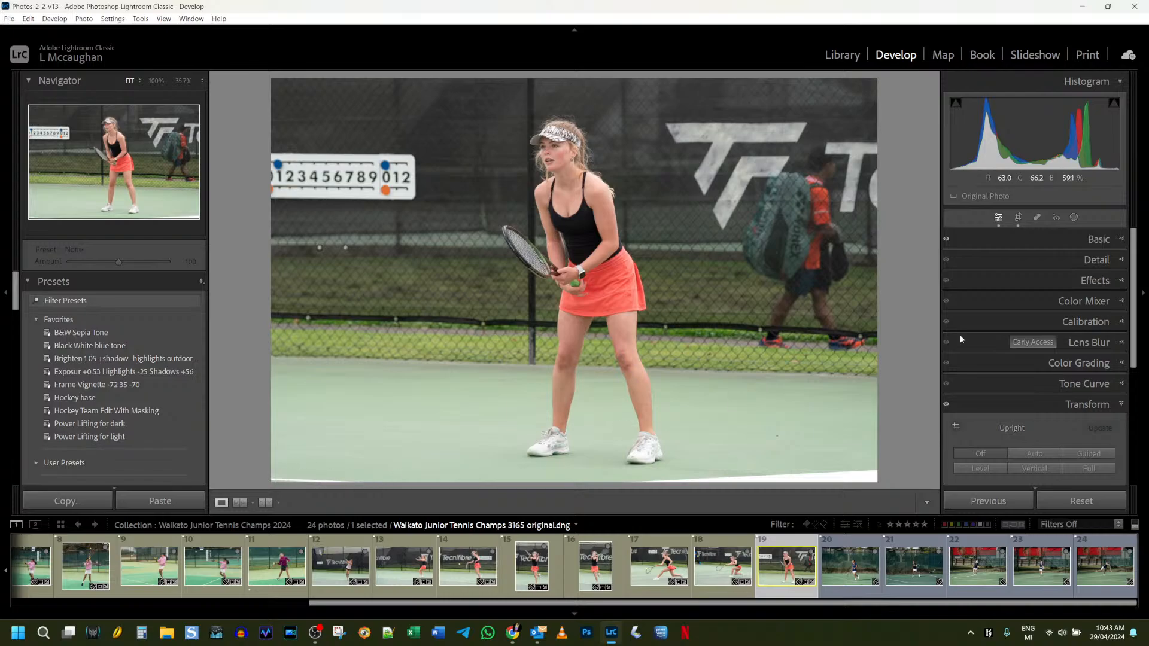
click(1018, 218)
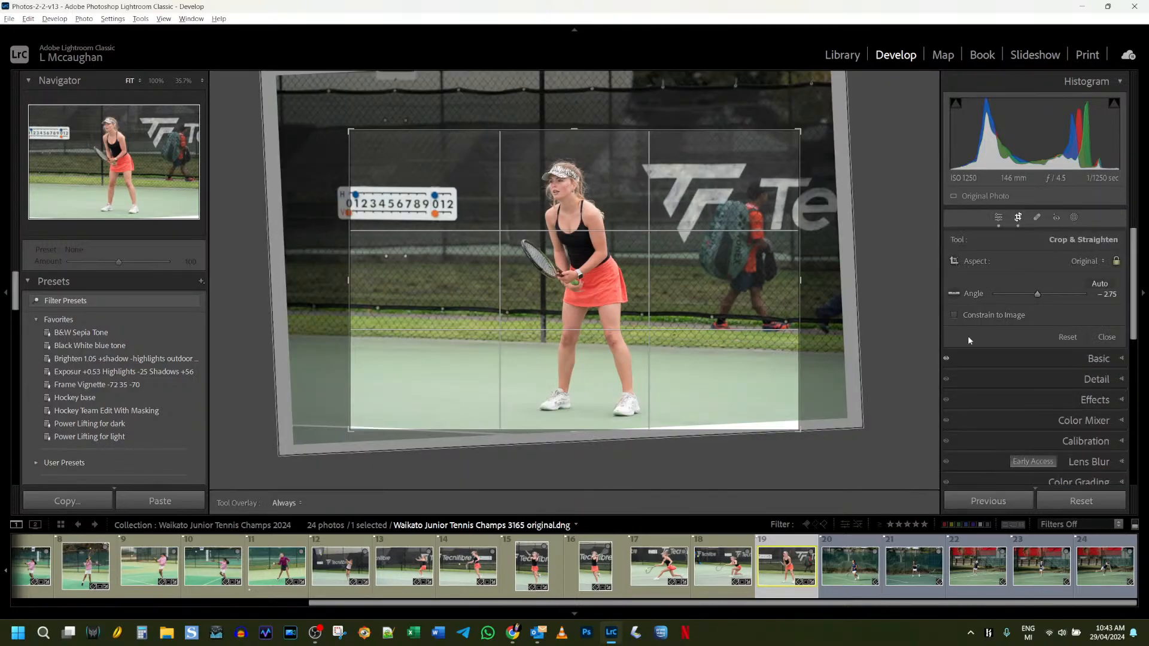
click(1018, 218)
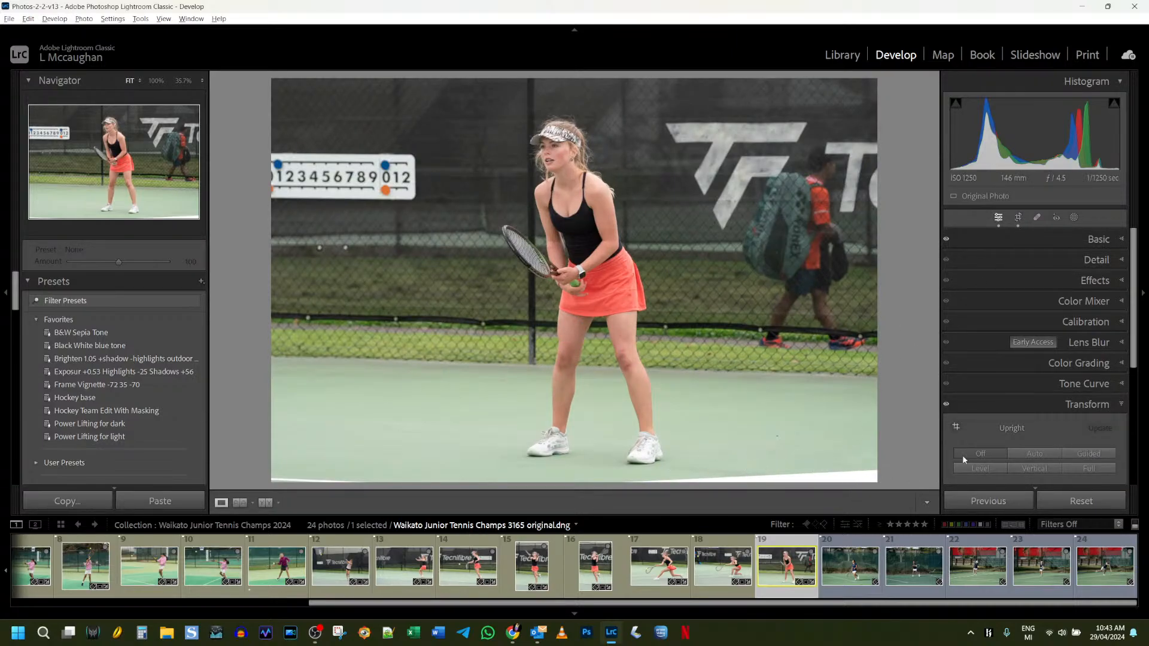
Straighten photo 3419 to an angle of -0.36 and crop it more closely around the player in the navy shirt
click(843, 568)
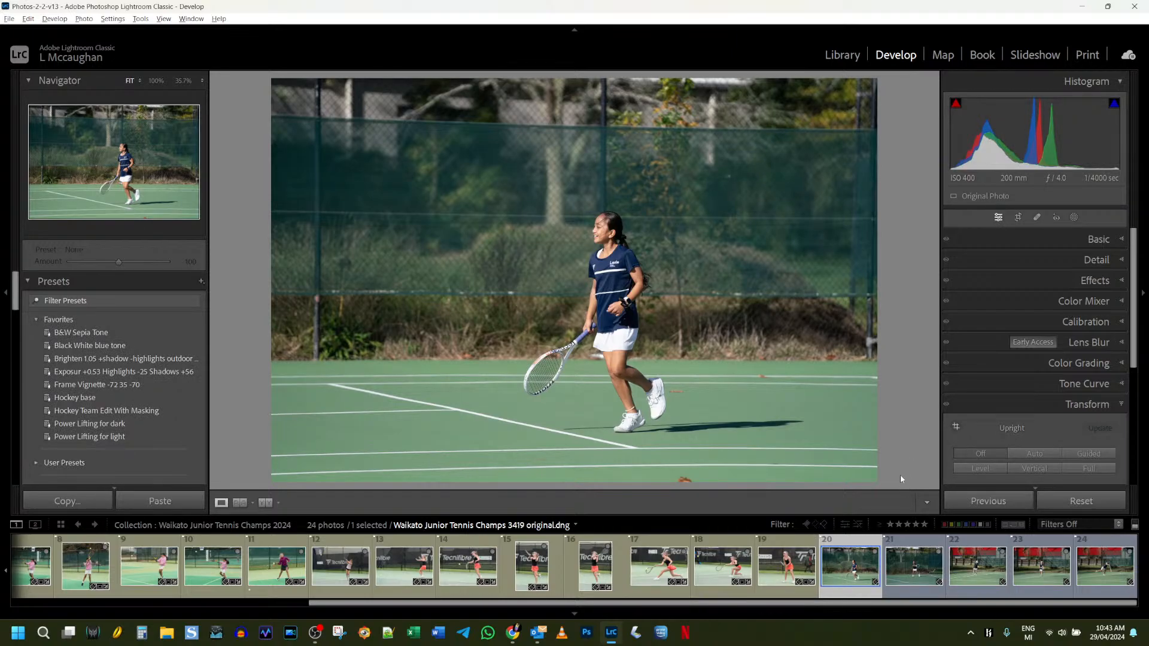
click(1018, 217)
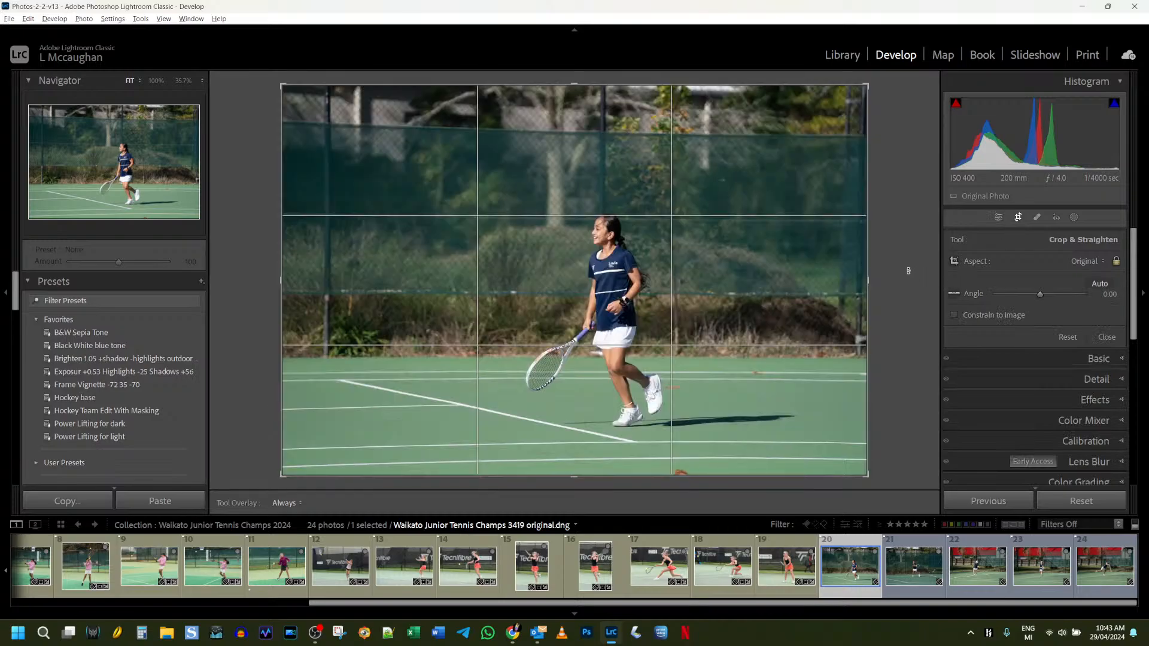
drag(909, 270, 911, 270)
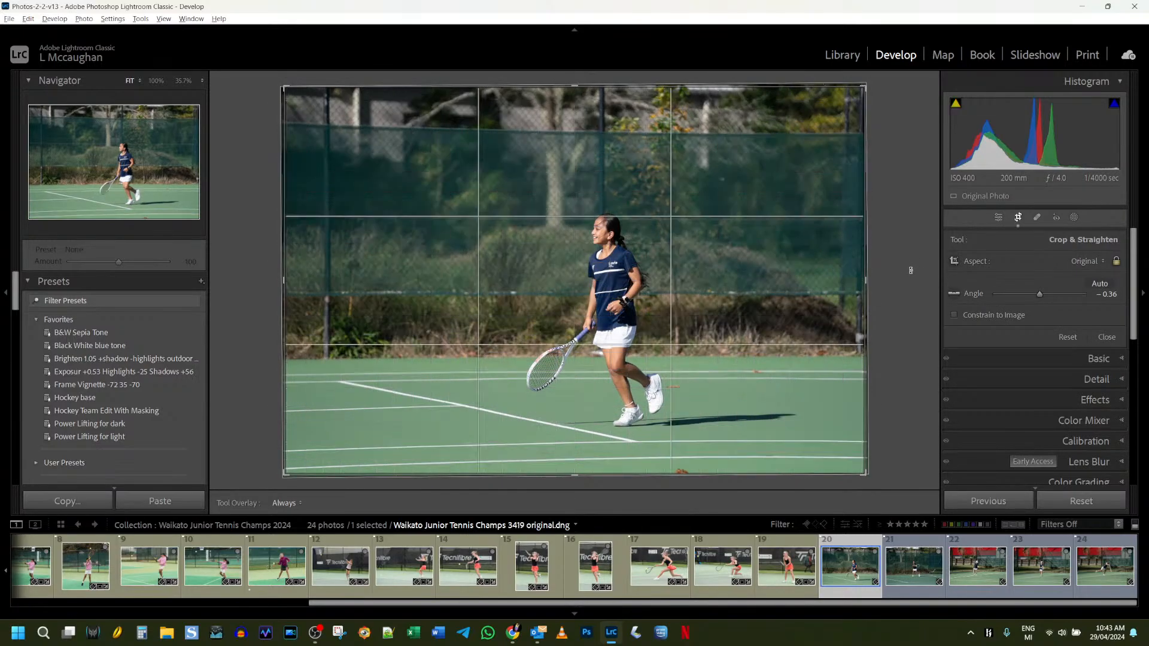
drag(654, 87, 649, 138)
drag(637, 247, 647, 254)
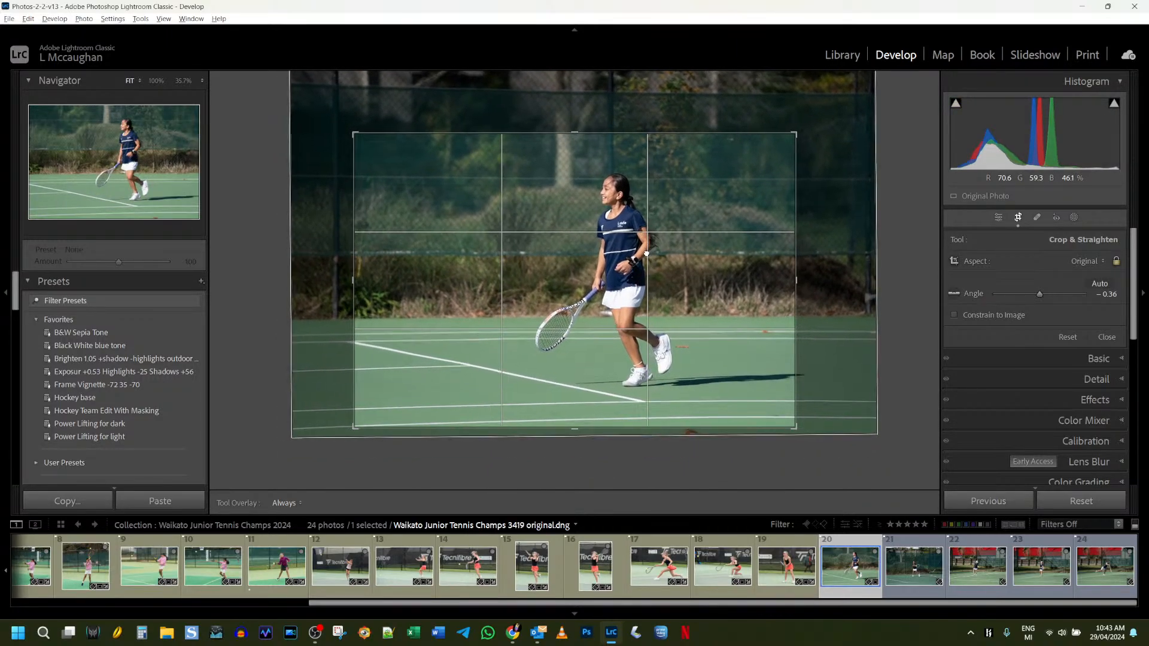
click(1017, 218)
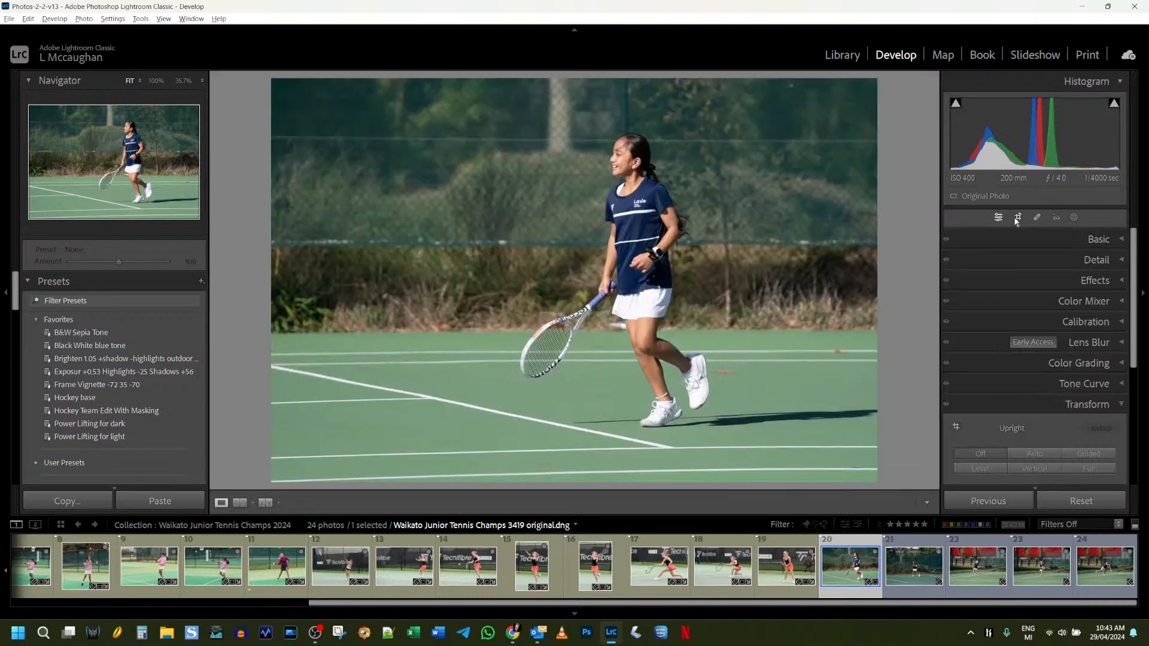
Set the Exposure of photo 3165 to +0.49, its Highlights to -31 and its Shadows to +34
click(1029, 238)
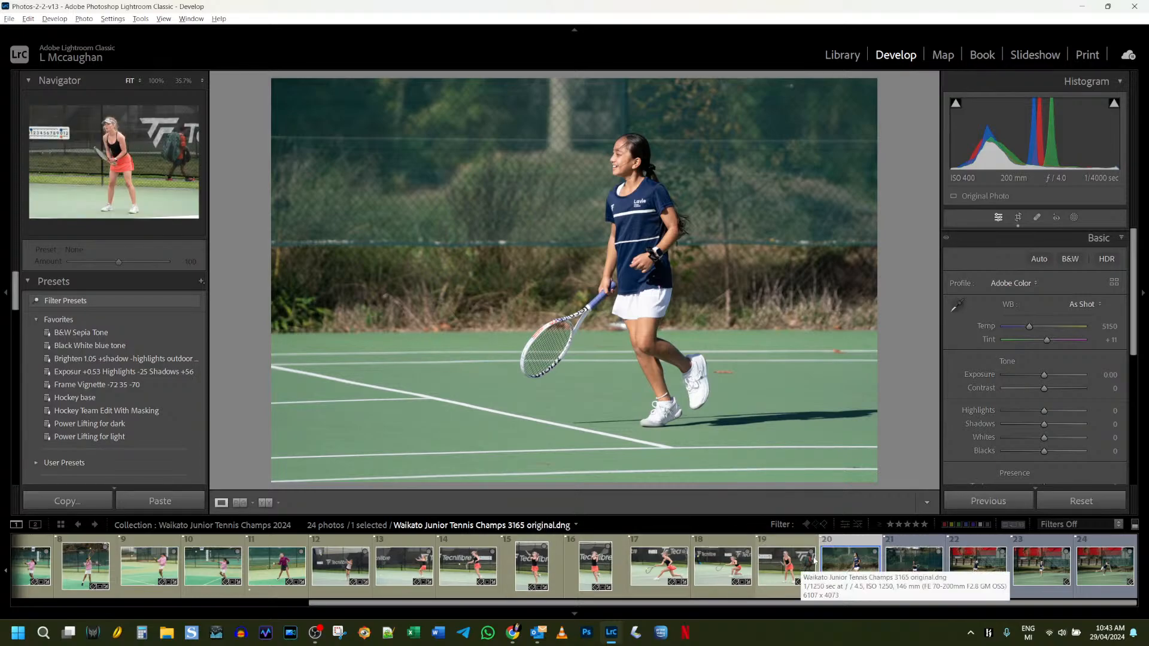
click(773, 567)
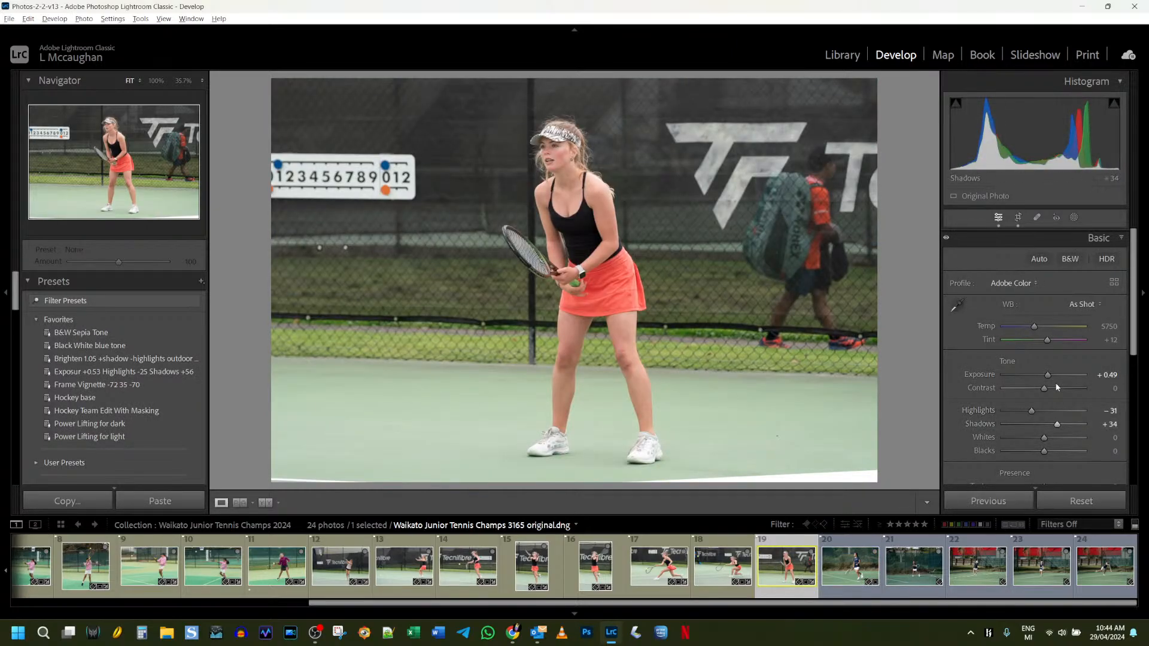
Set photo 3419's Exposure to +0.26, Highlights to -27 and Shadows to +55, checking the detail in the white skirt at 100%
click(836, 578)
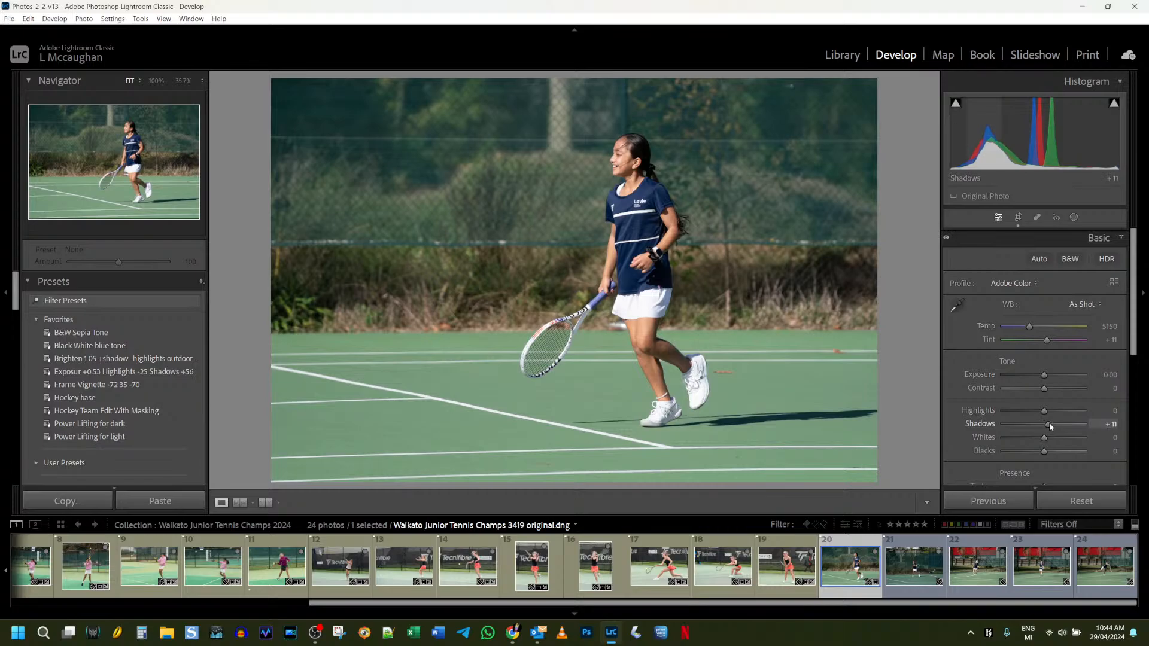
drag(1050, 425, 1047, 377)
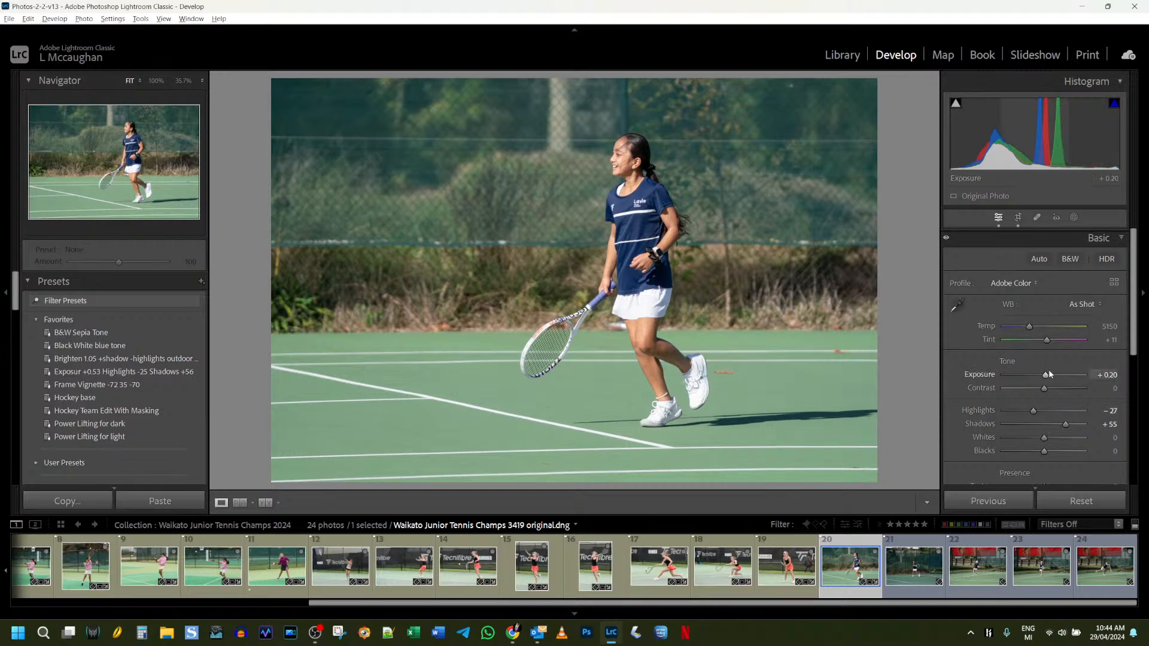
drag(1046, 376, 1046, 376)
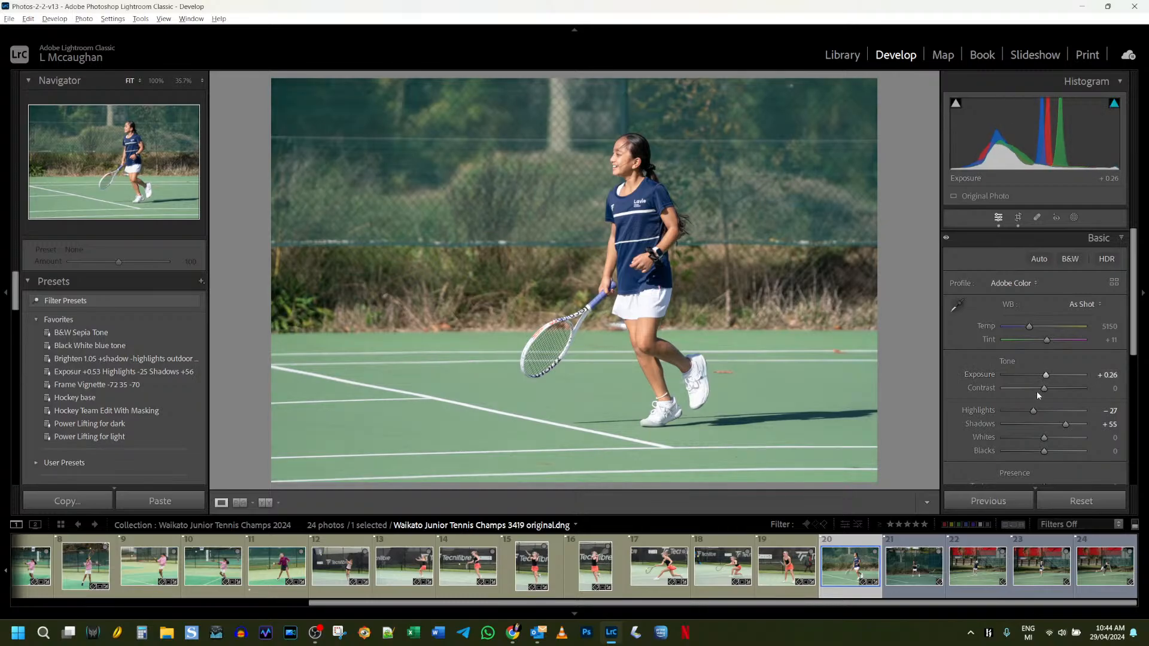
click(647, 301)
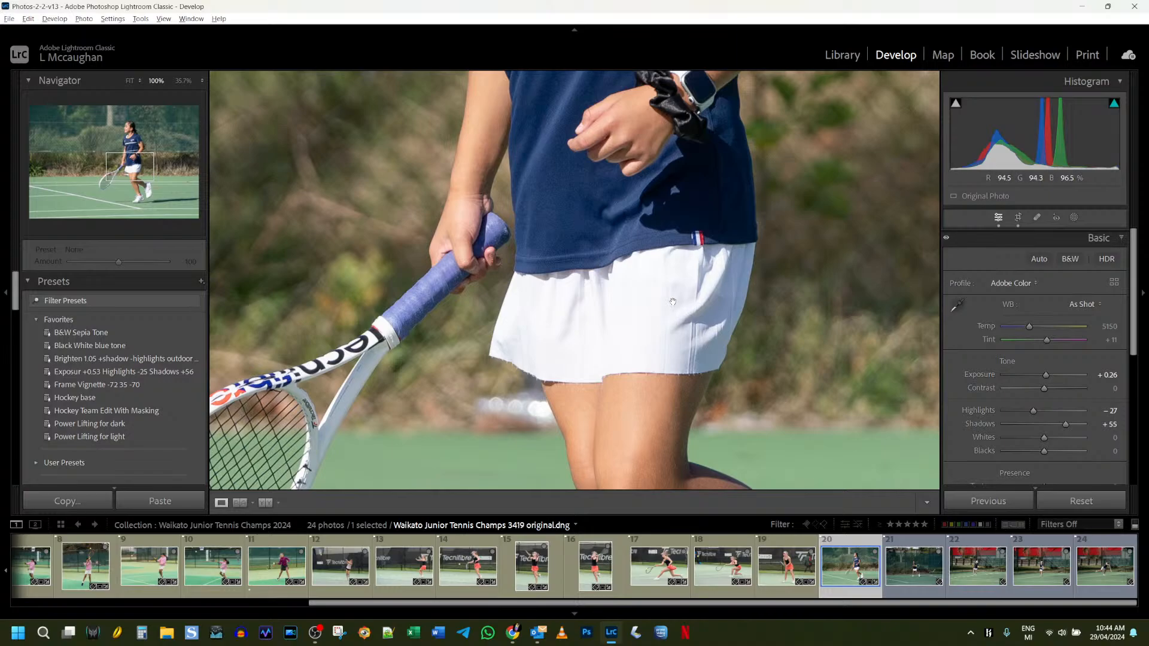
click(654, 317)
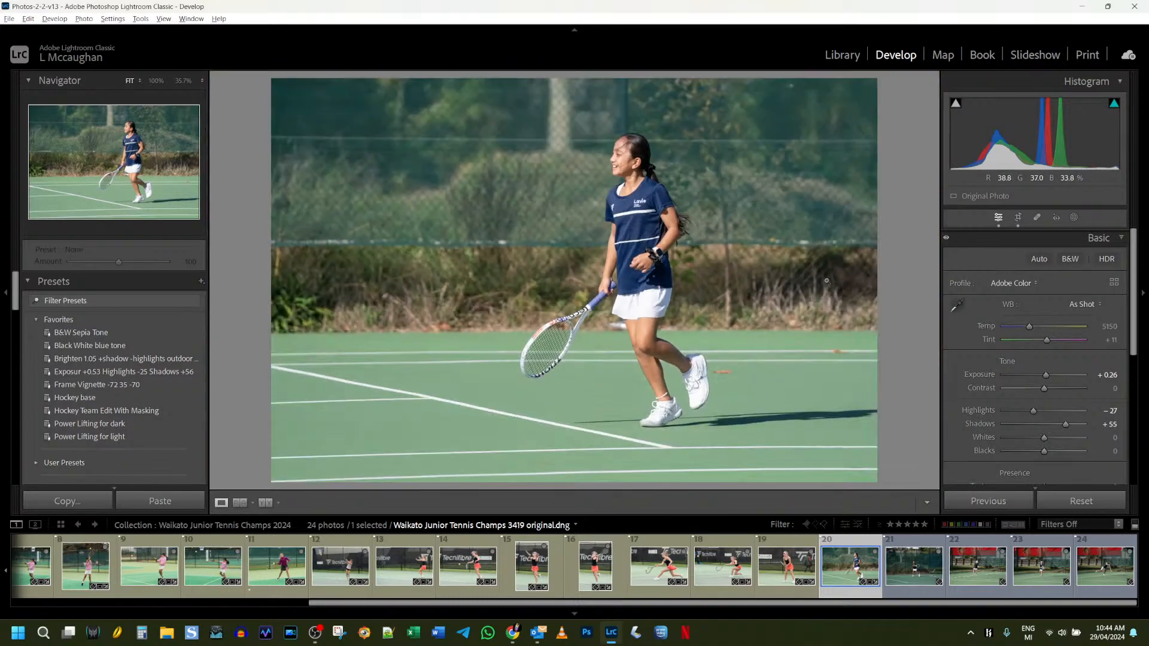
click(657, 308)
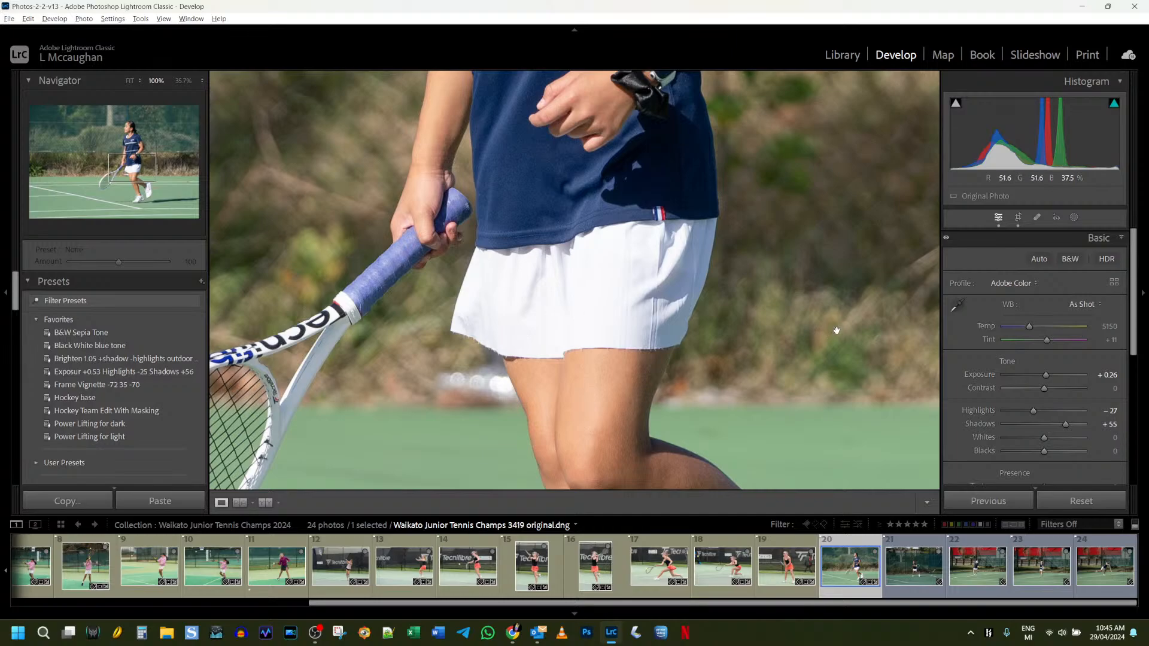
click(743, 299)
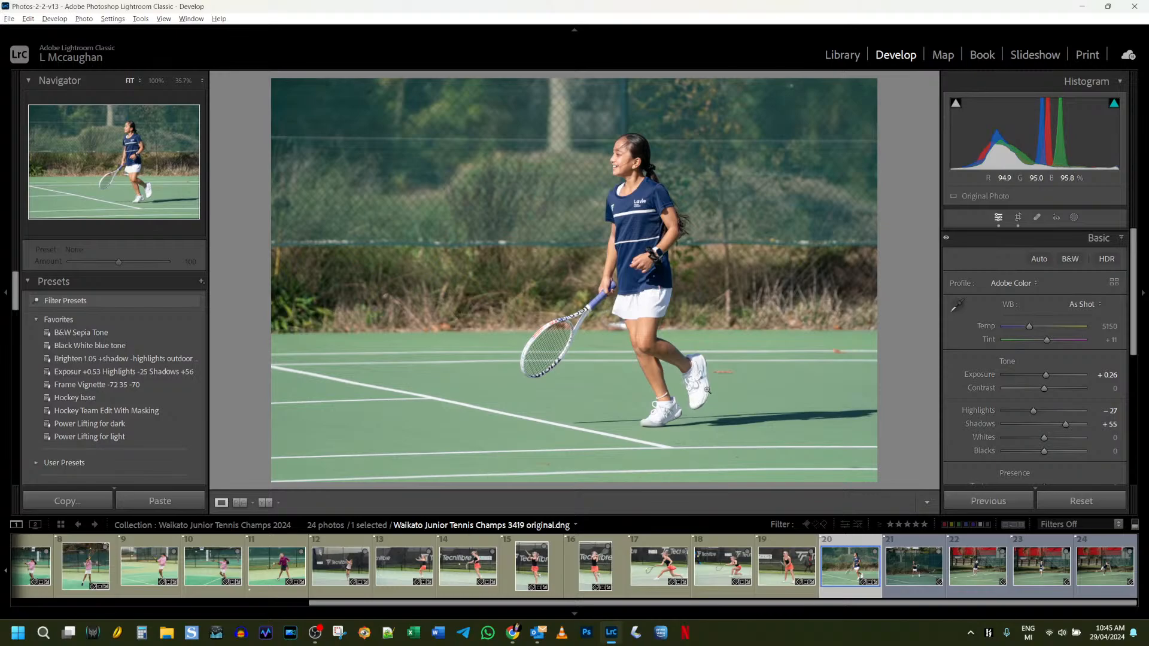
Set the Exposure of photo 3425 to +0.60, its Highlights to -30 and its Shadows to +33
click(919, 565)
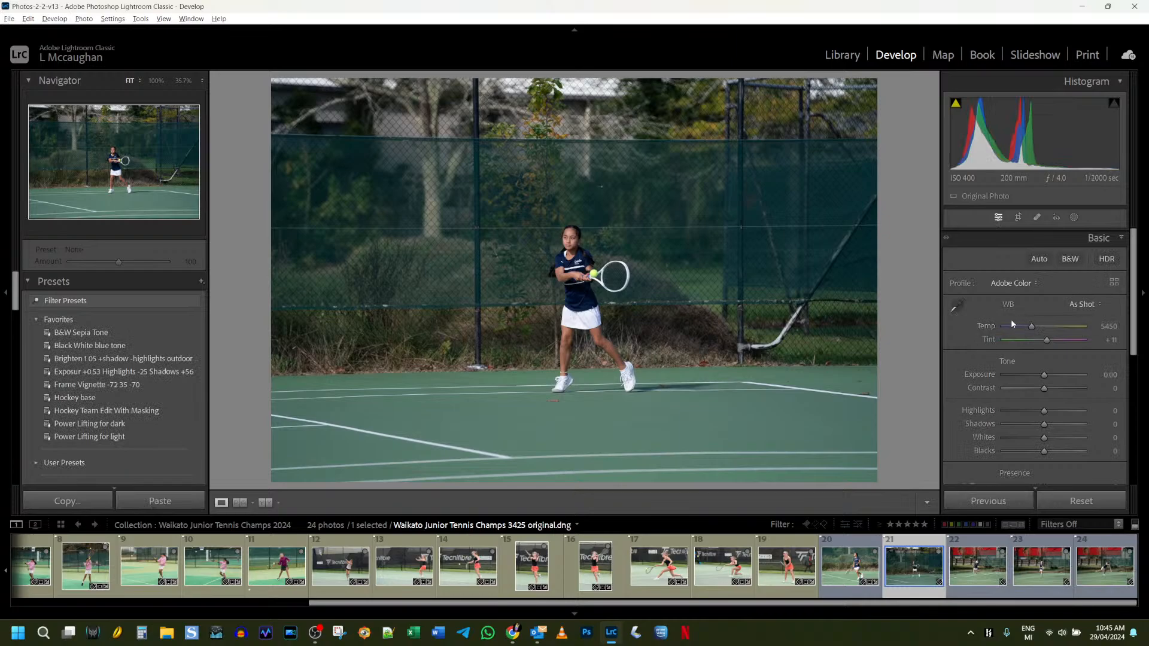
drag(1045, 375, 1049, 375)
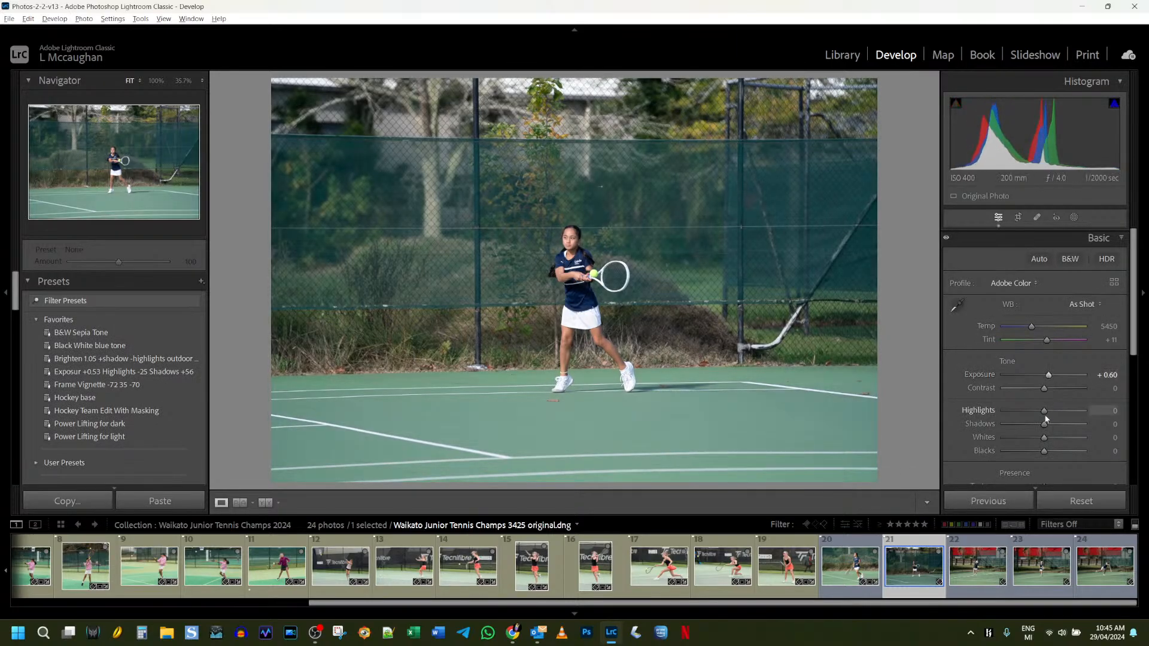
drag(1049, 424, 1033, 410)
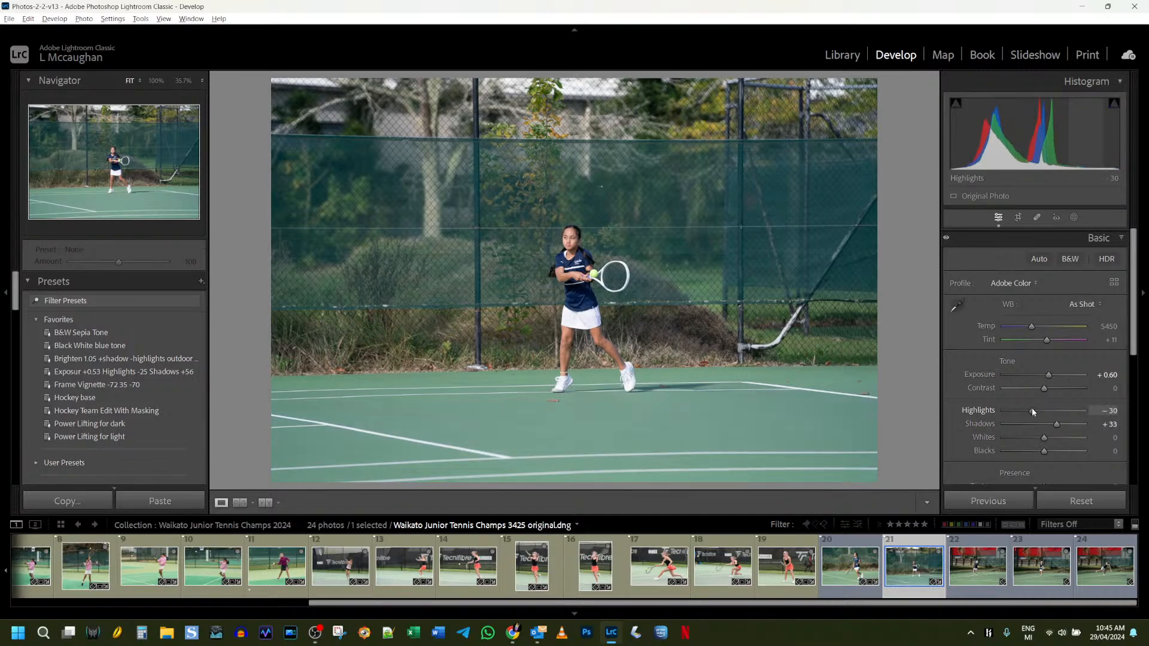
Straighten photo 3425 to an angle of -0.10 and crop it closely around the player hitting the ball
click(1019, 218)
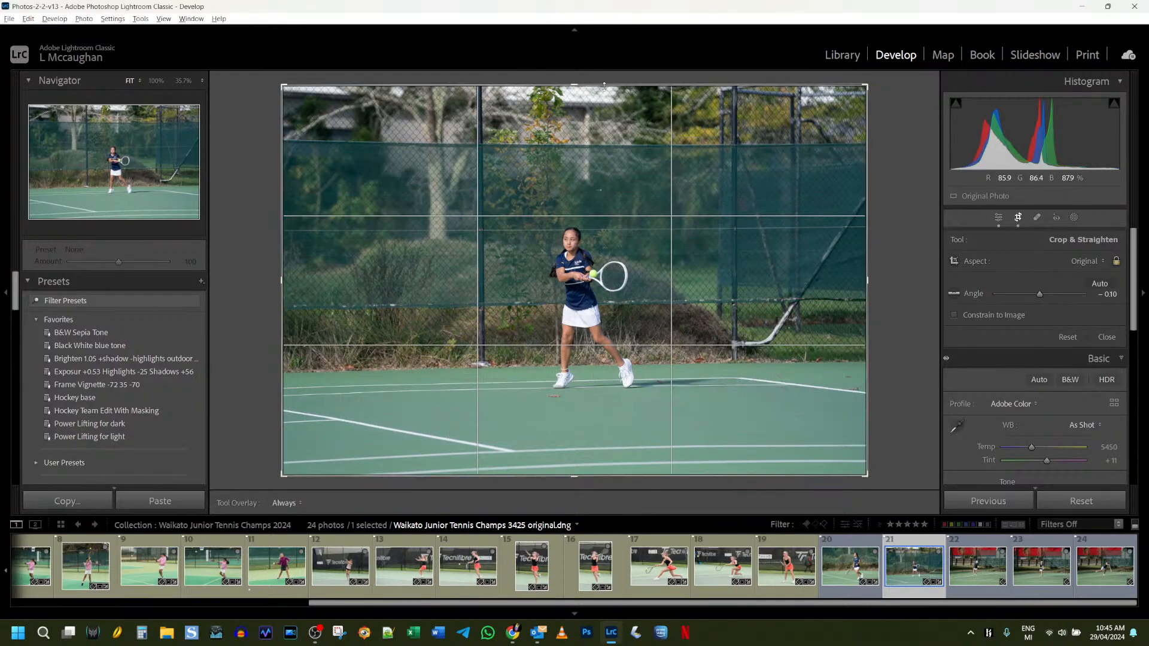
drag(605, 85, 587, 142)
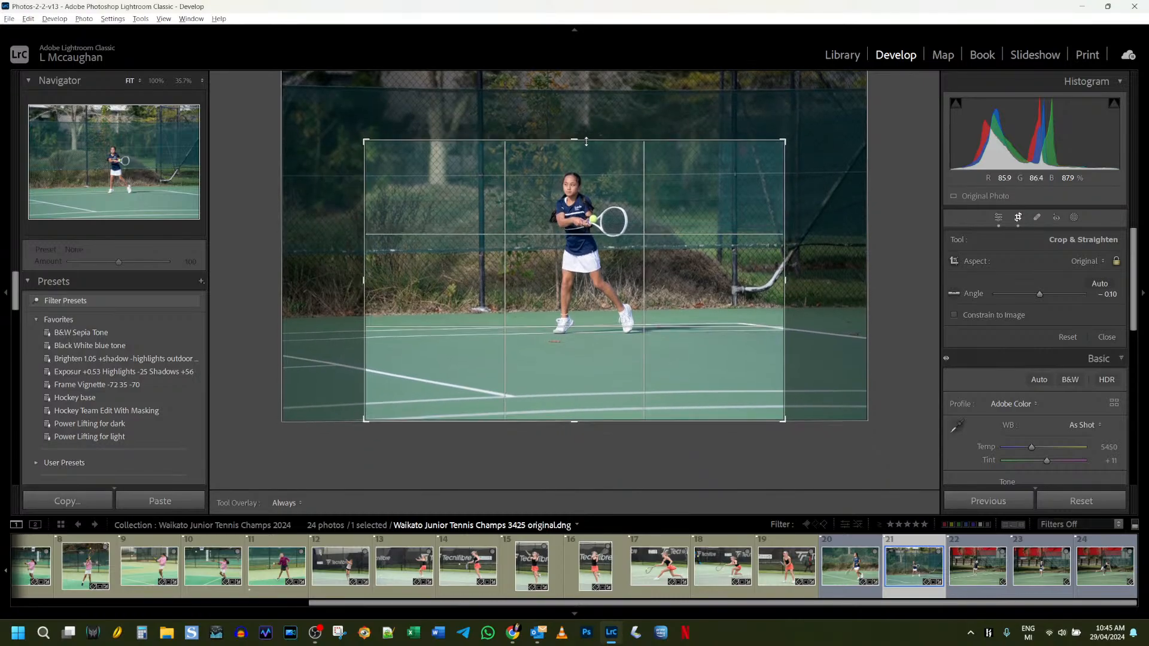
drag(575, 421, 579, 387)
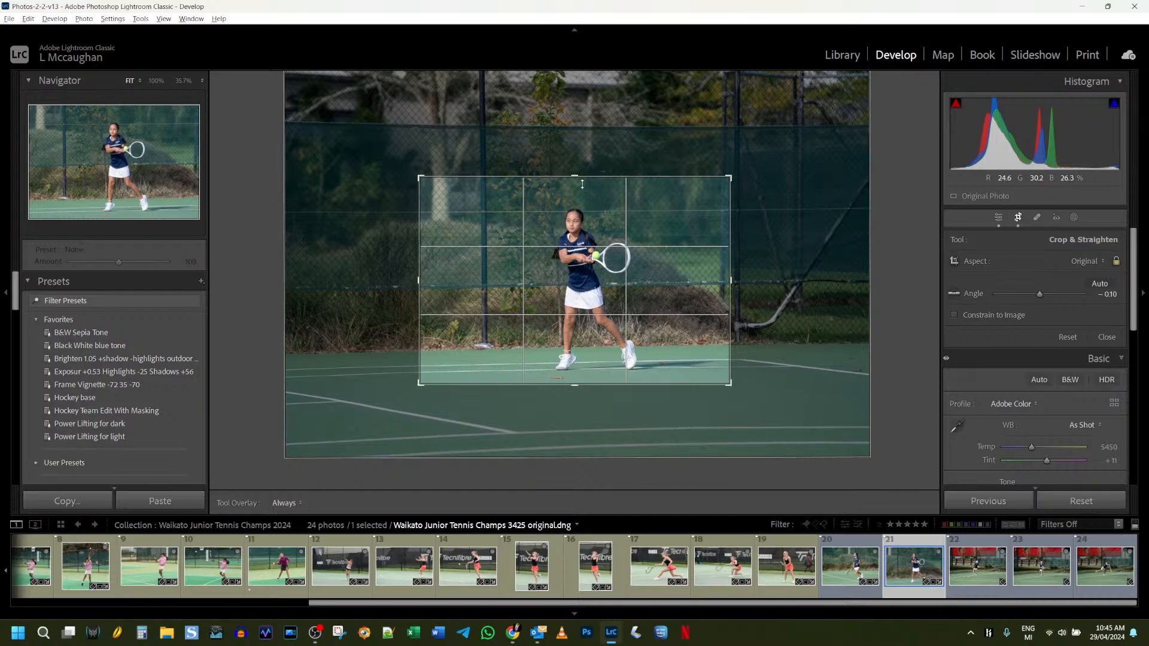
drag(580, 179, 578, 182)
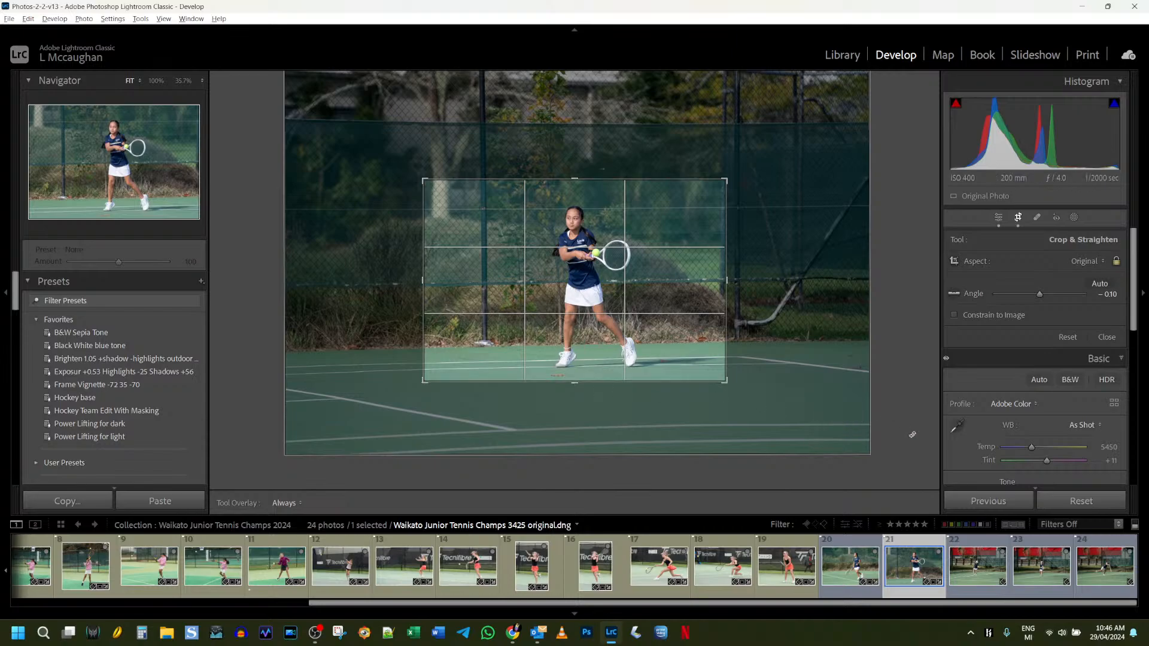
click(1019, 219)
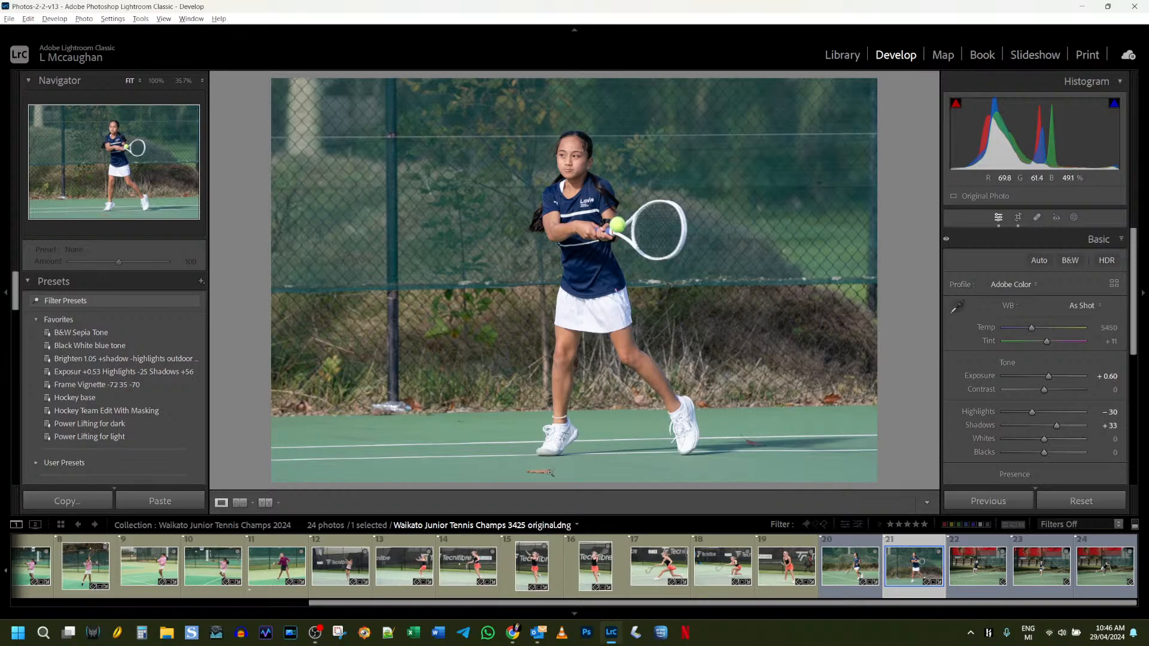
Set the Exposure of photo 3420 to +0.26, its Highlights to -25 and its Shadows to +42
click(976, 572)
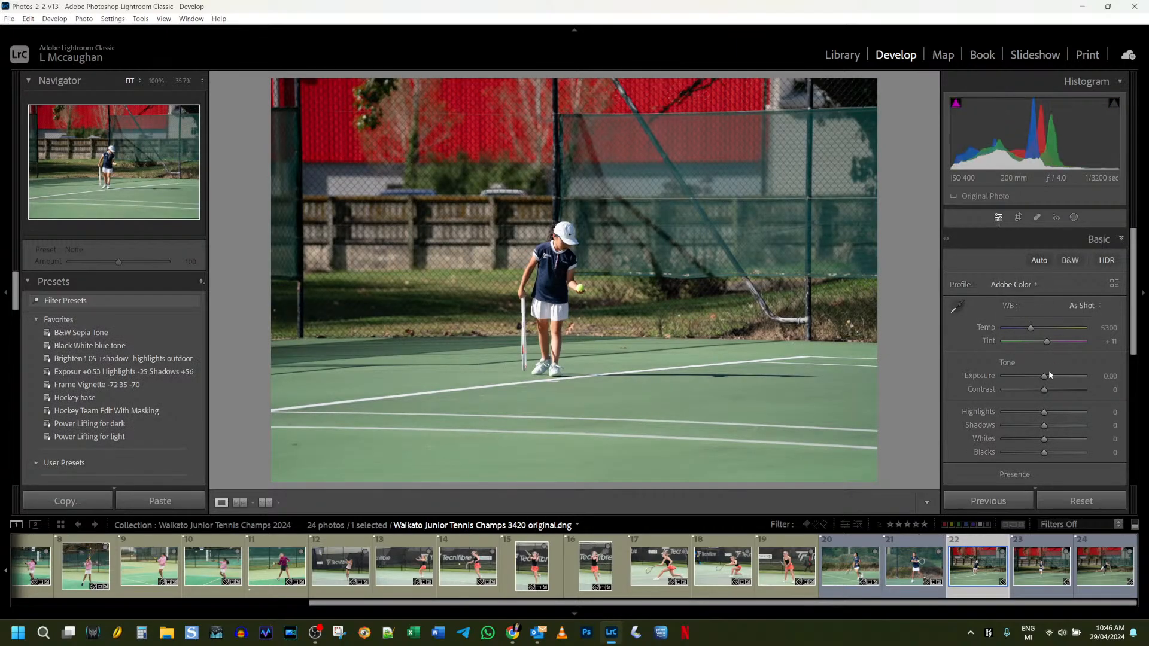
drag(1047, 426, 1037, 414)
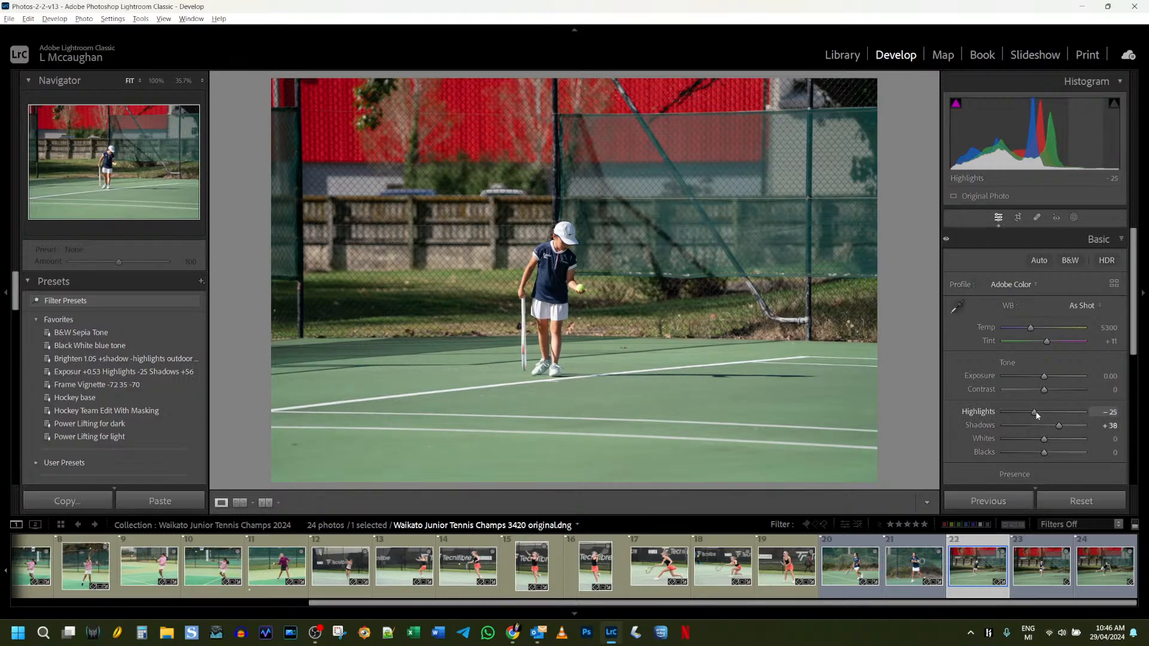
click(1047, 376)
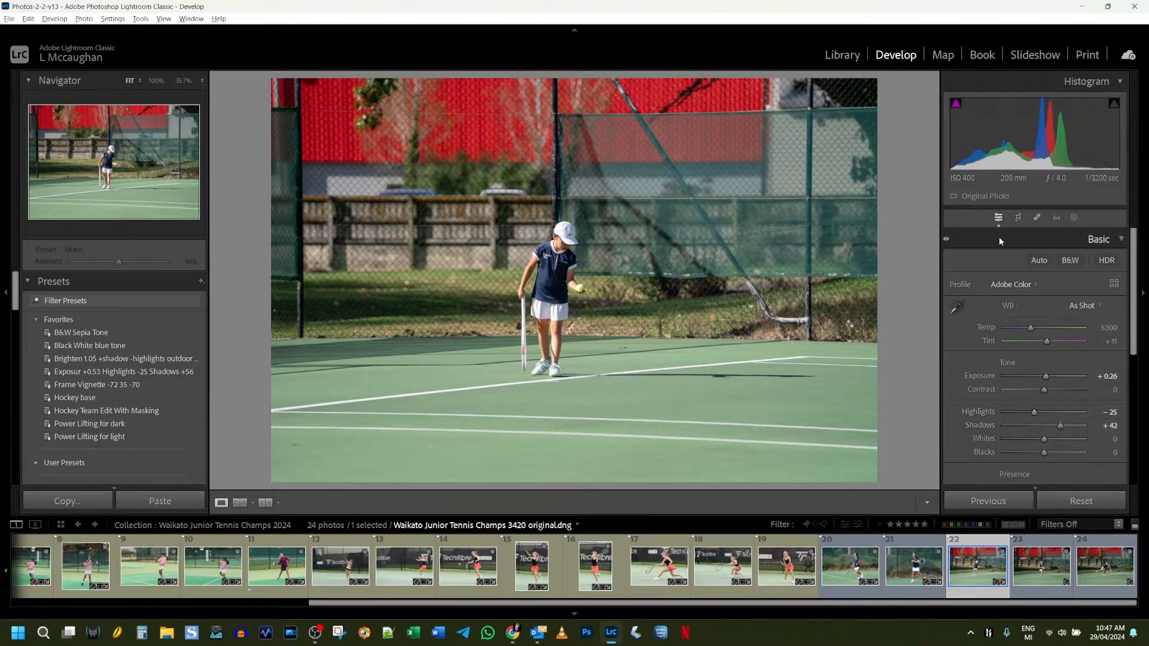
Straighten photo 3420 to an angle of 0.37 and crop it closely around the player, cutting out the red building
click(1018, 221)
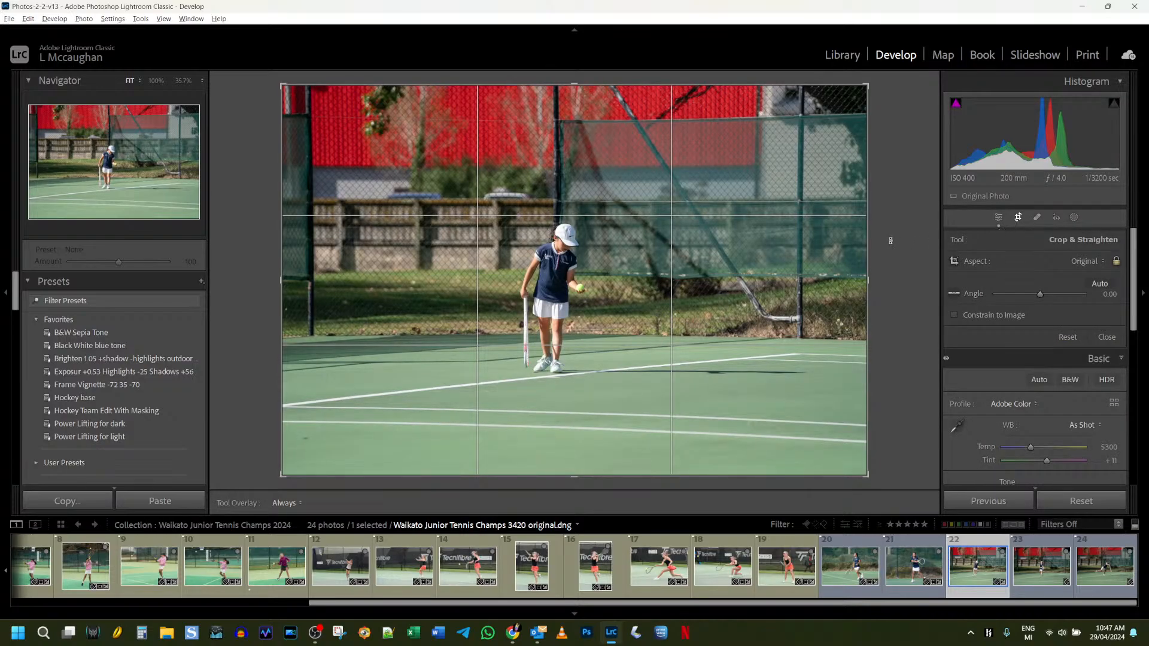
drag(898, 243, 901, 244)
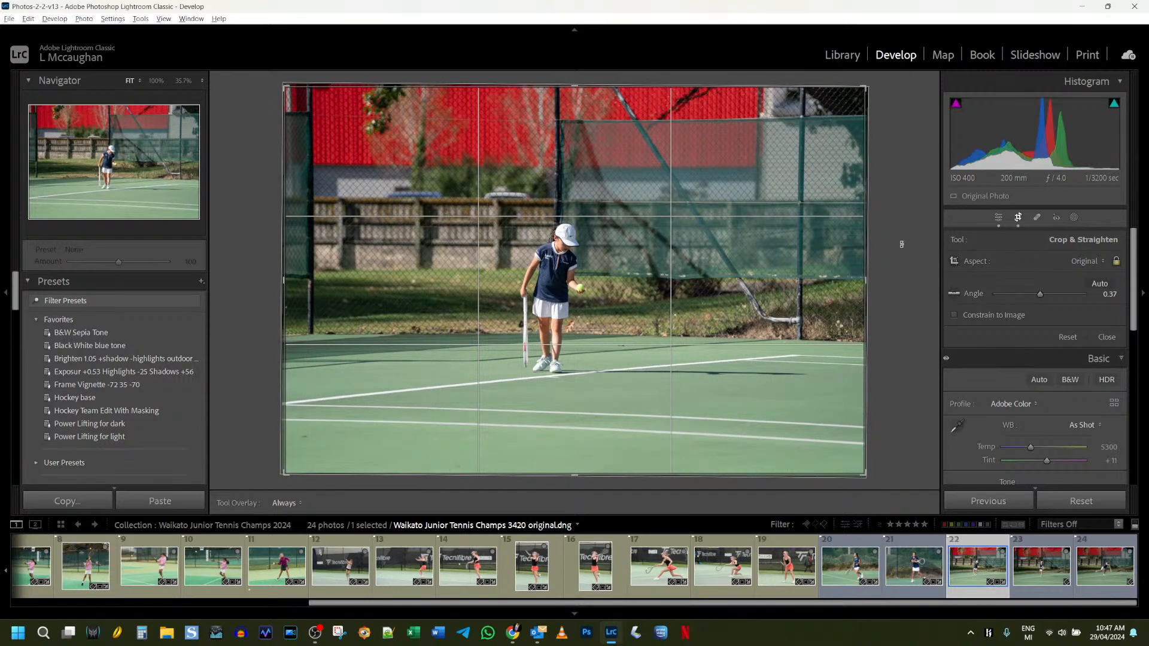
drag(584, 466, 595, 438)
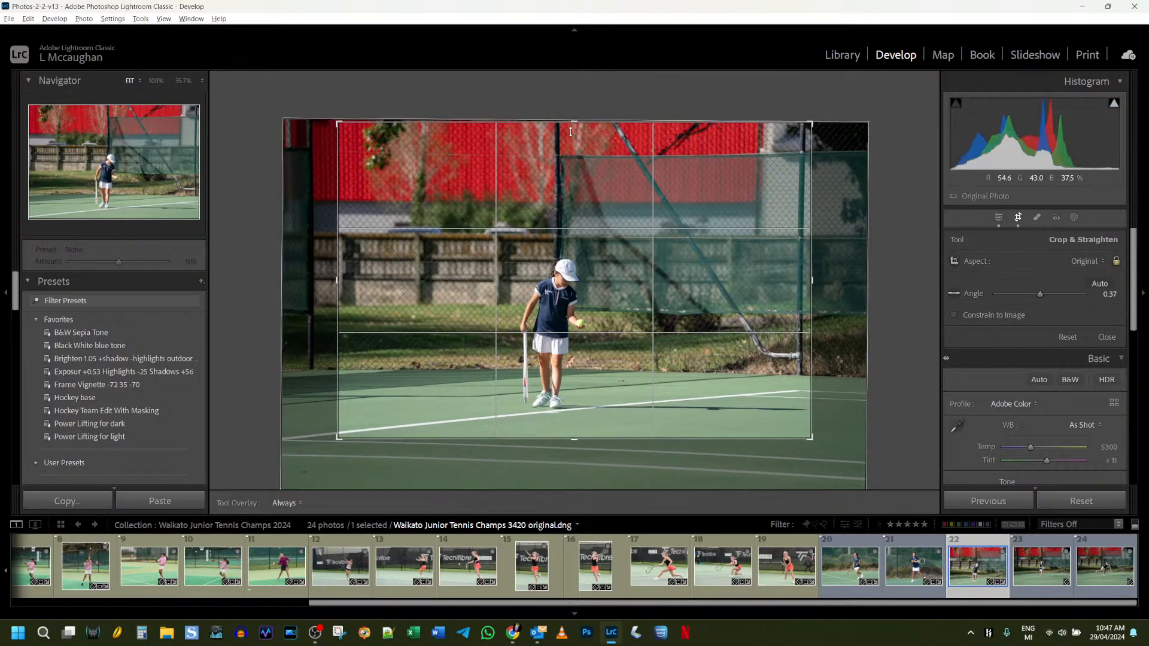
drag(571, 163, 571, 179)
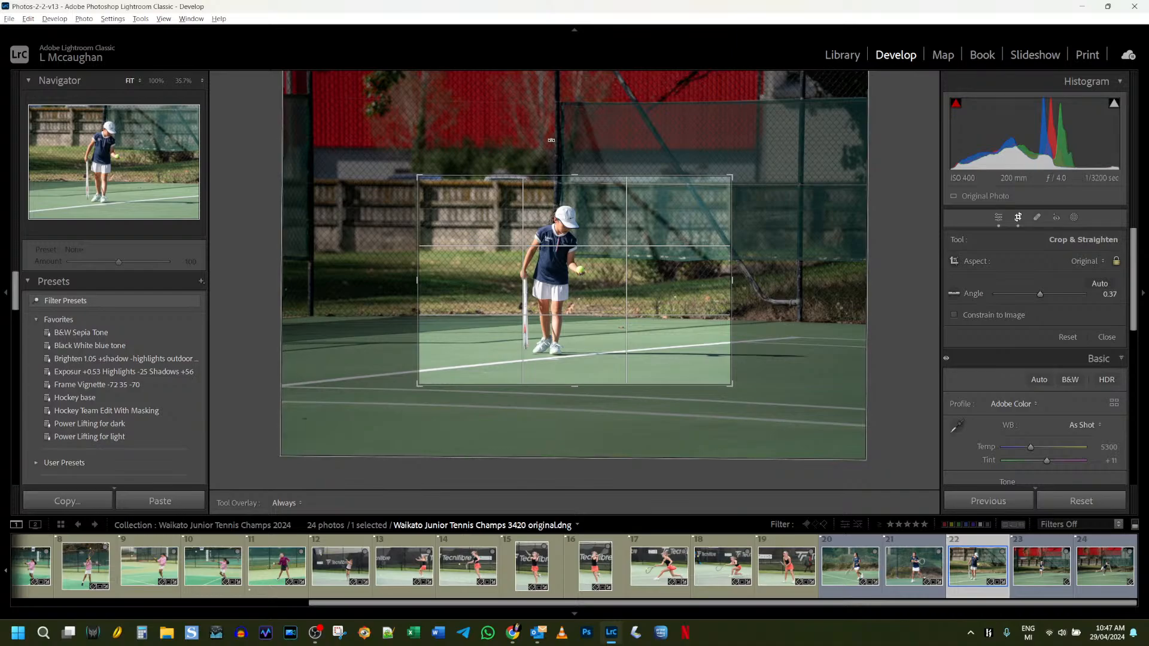
click(1017, 218)
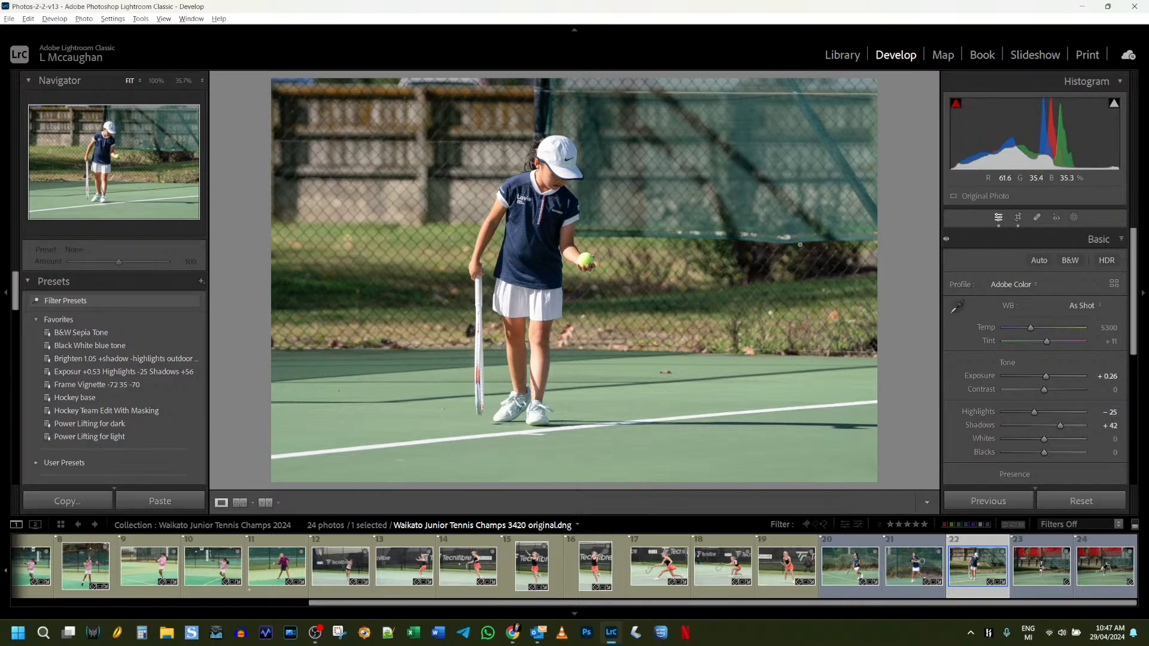
Apply the develop settings and crop of the previous photo to photo 3421
click(1041, 569)
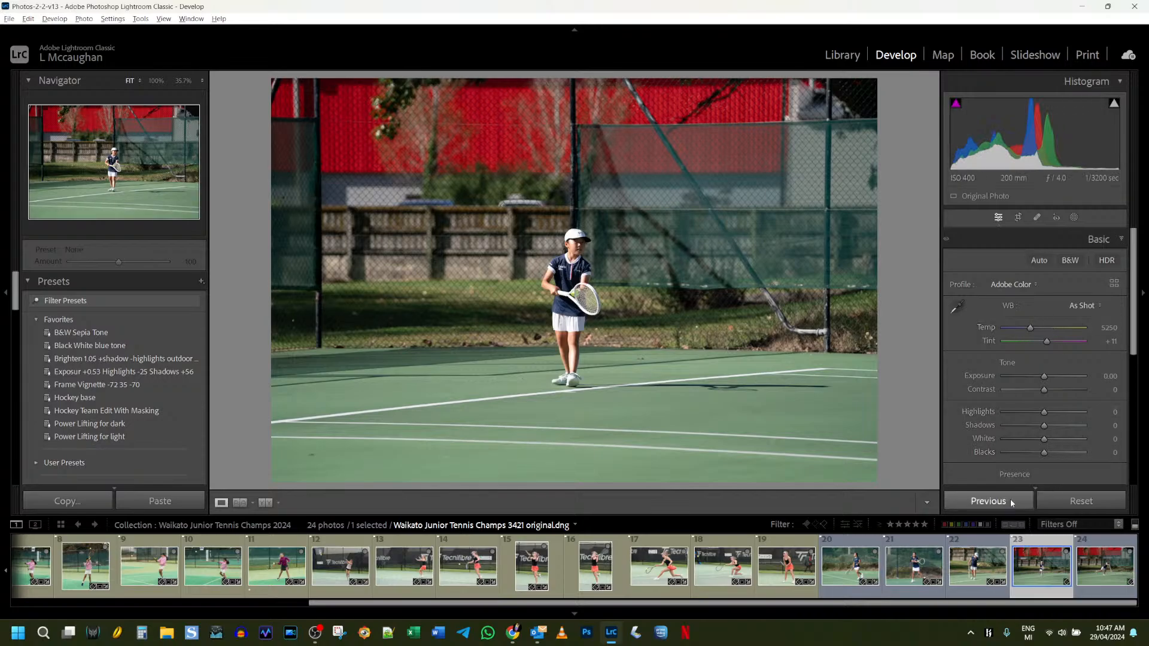
click(1004, 506)
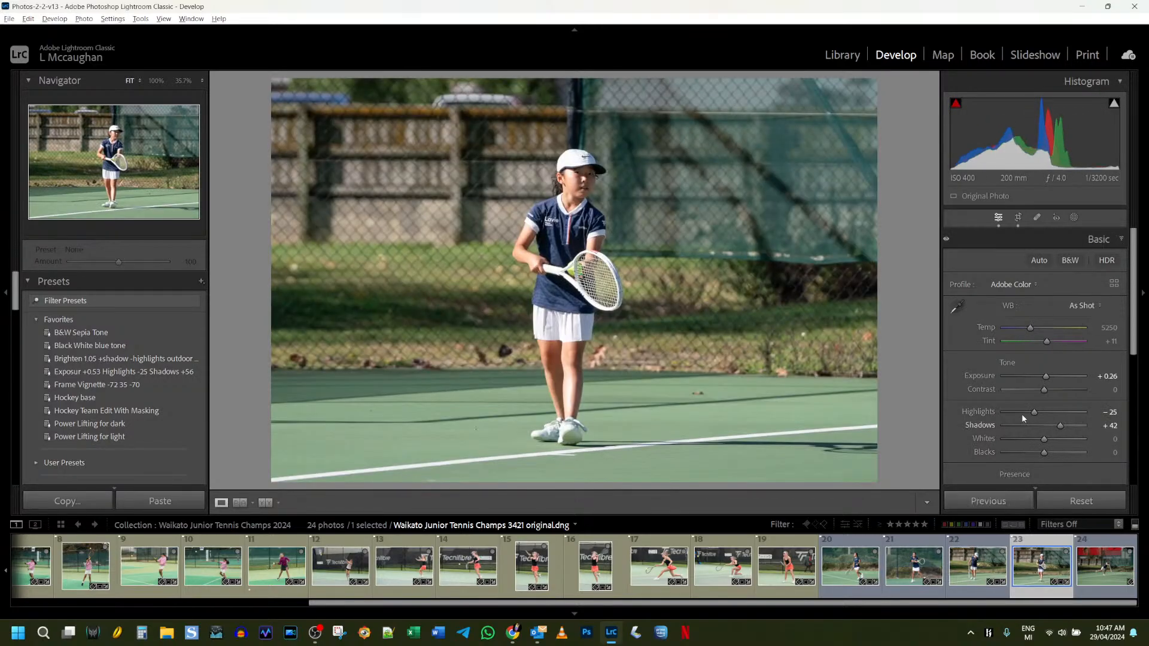
Adjust photo 3421's straightening angle to 0.20 and reposition its crop so the player stands slightly left of the frame's centre
click(1019, 218)
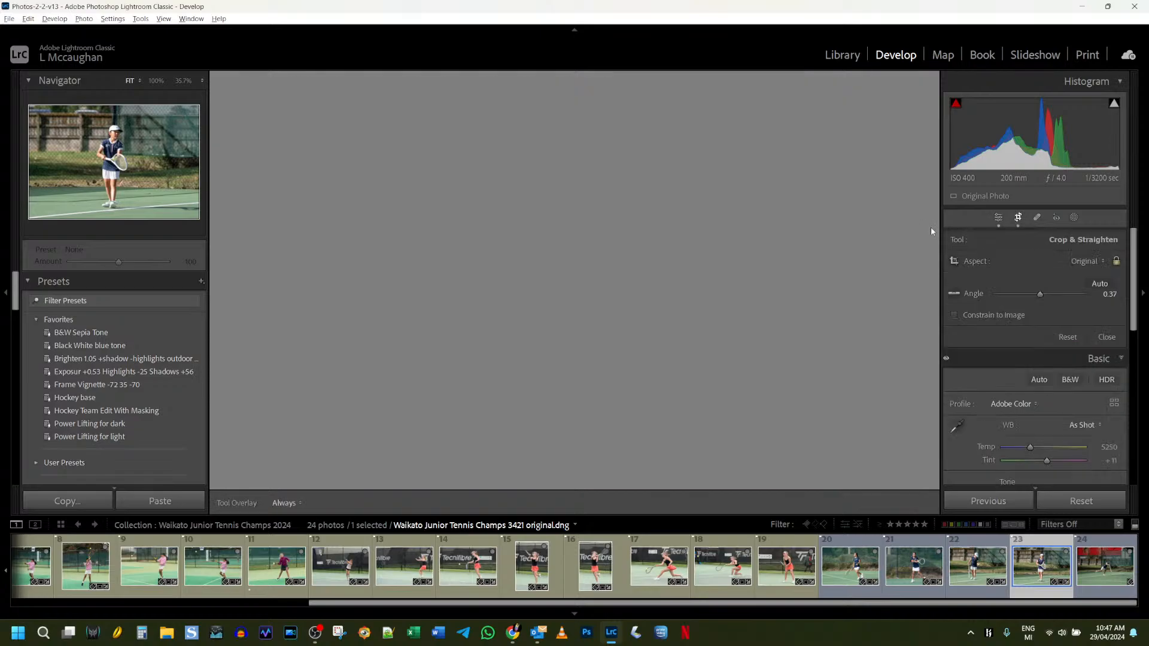
drag(898, 226, 897, 226)
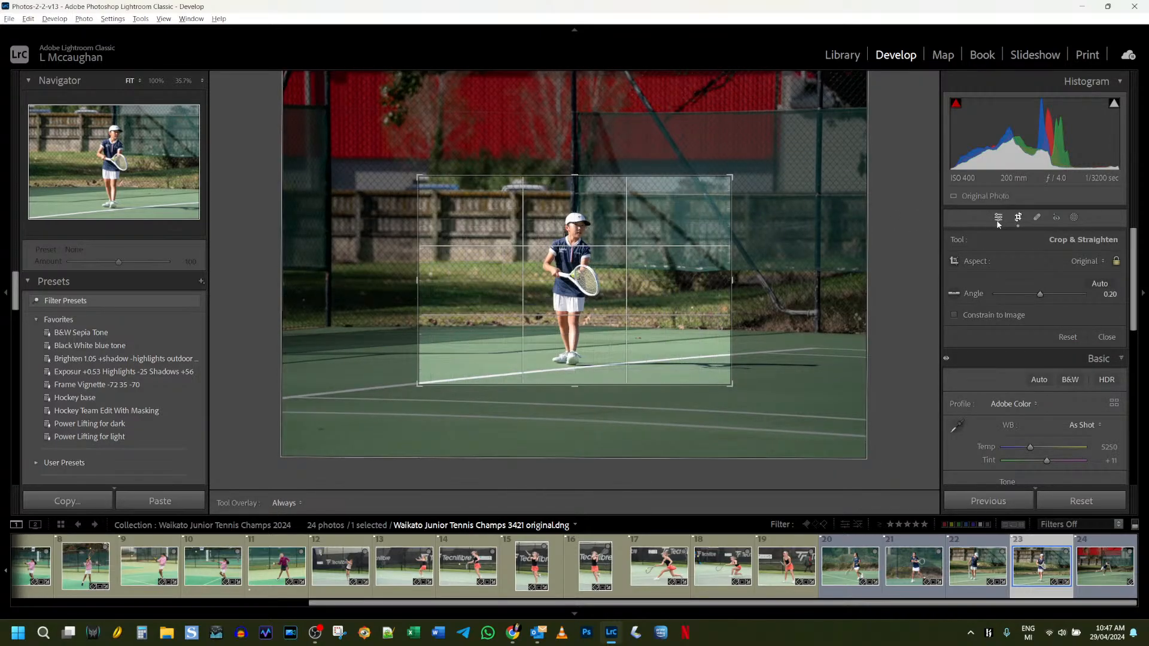
drag(654, 259, 630, 252)
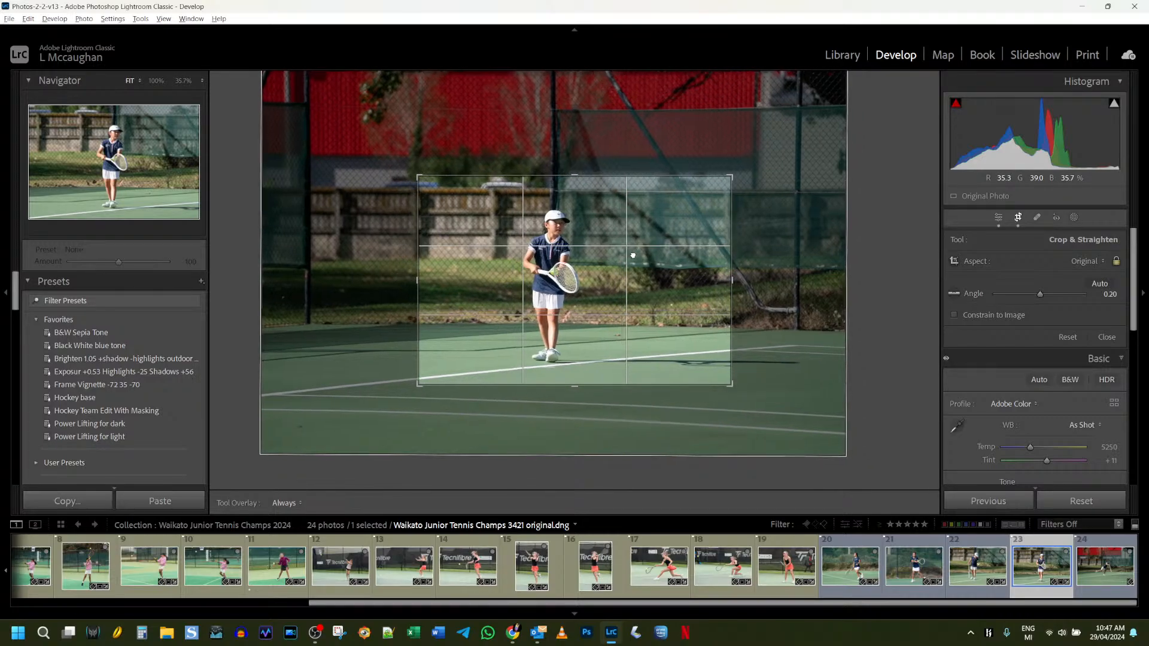
click(1018, 219)
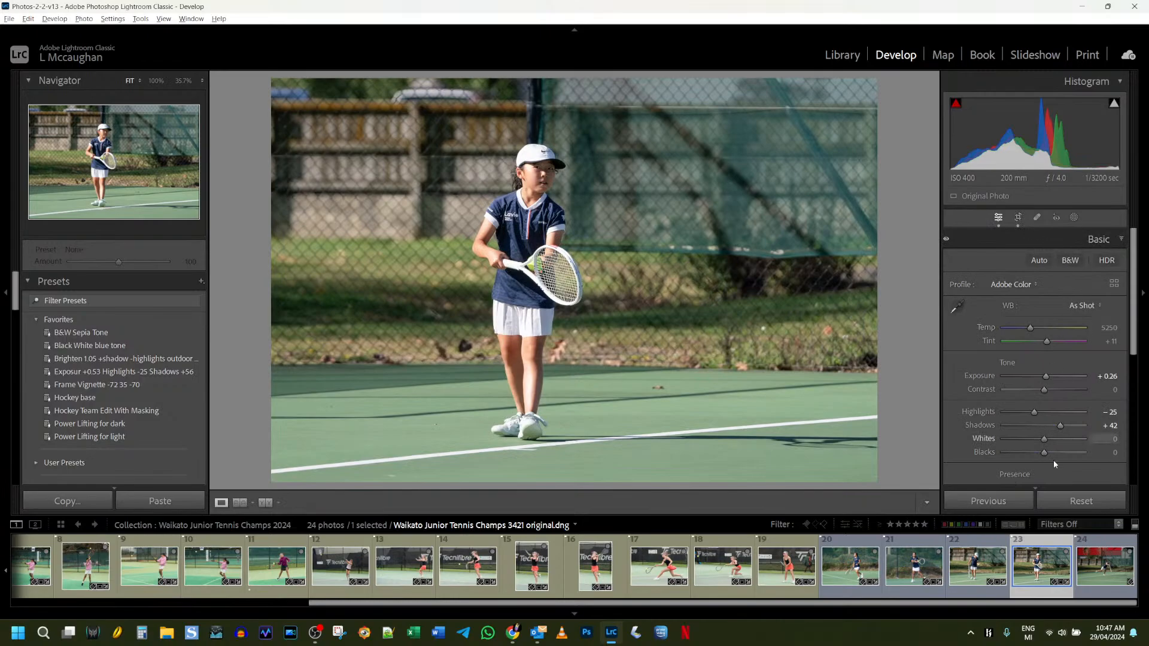
Apply the previous photo's develop settings and crop to photo 3423 and adjust its straightening angle to -0.66
click(1098, 578)
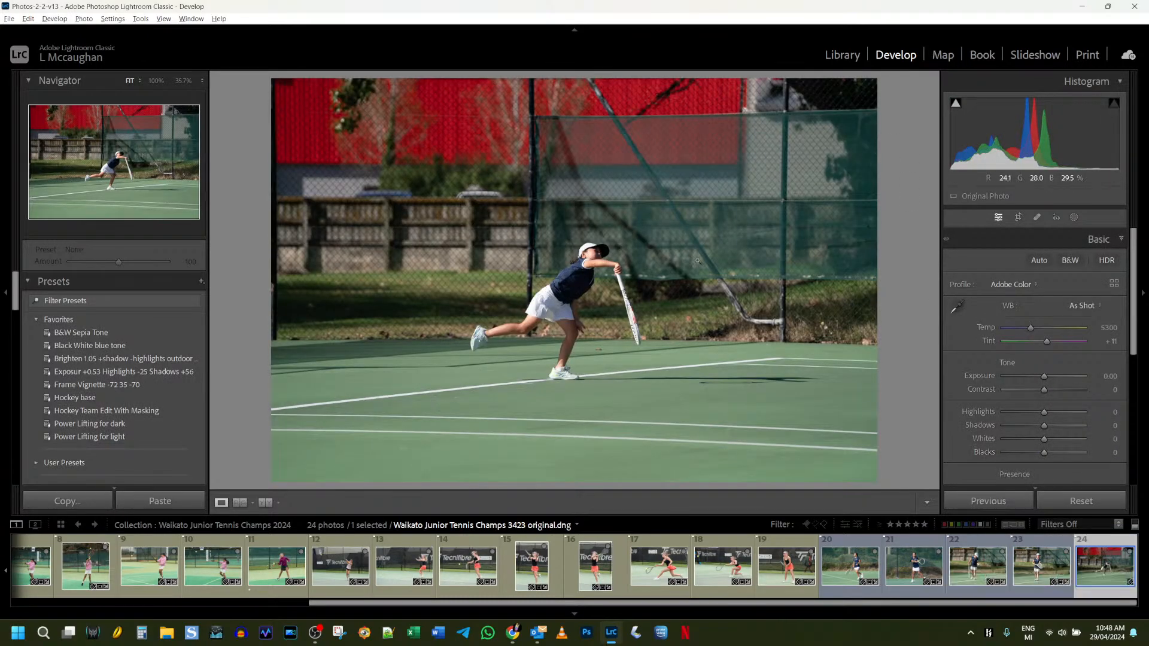
click(1000, 505)
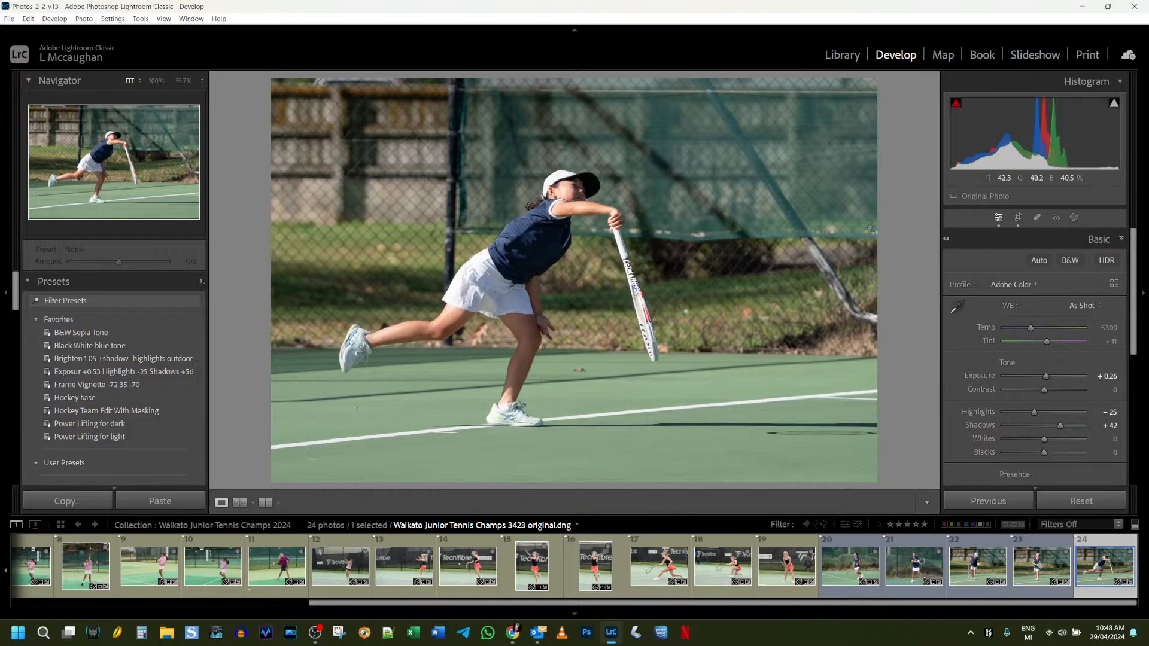
click(1019, 218)
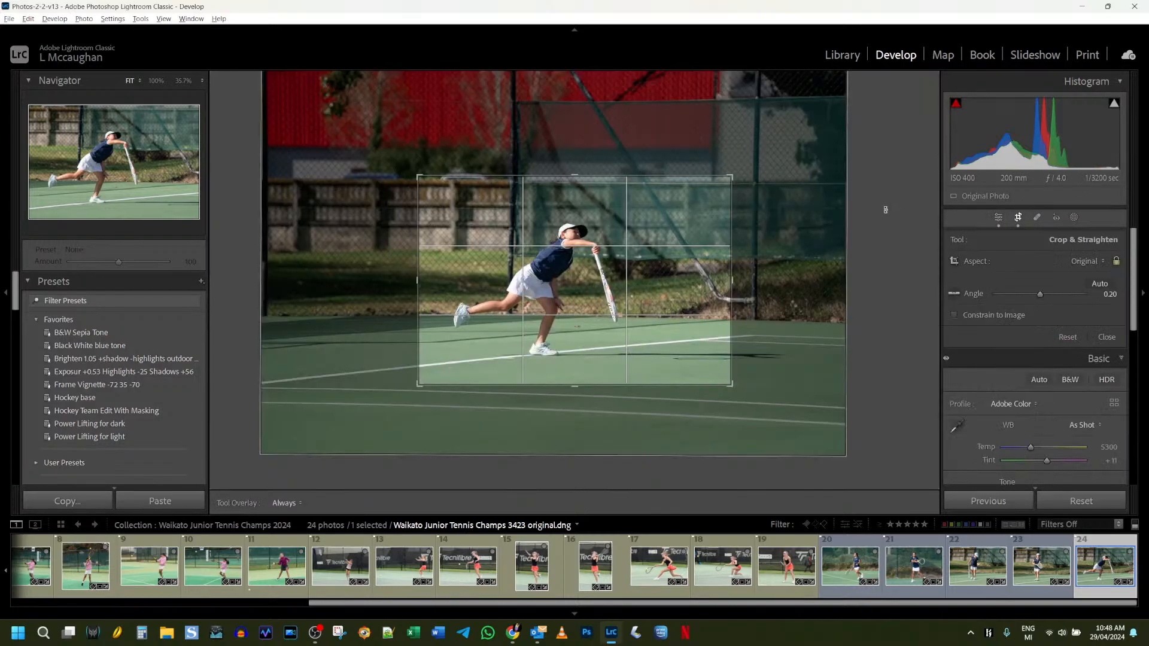
drag(748, 249, 771, 246)
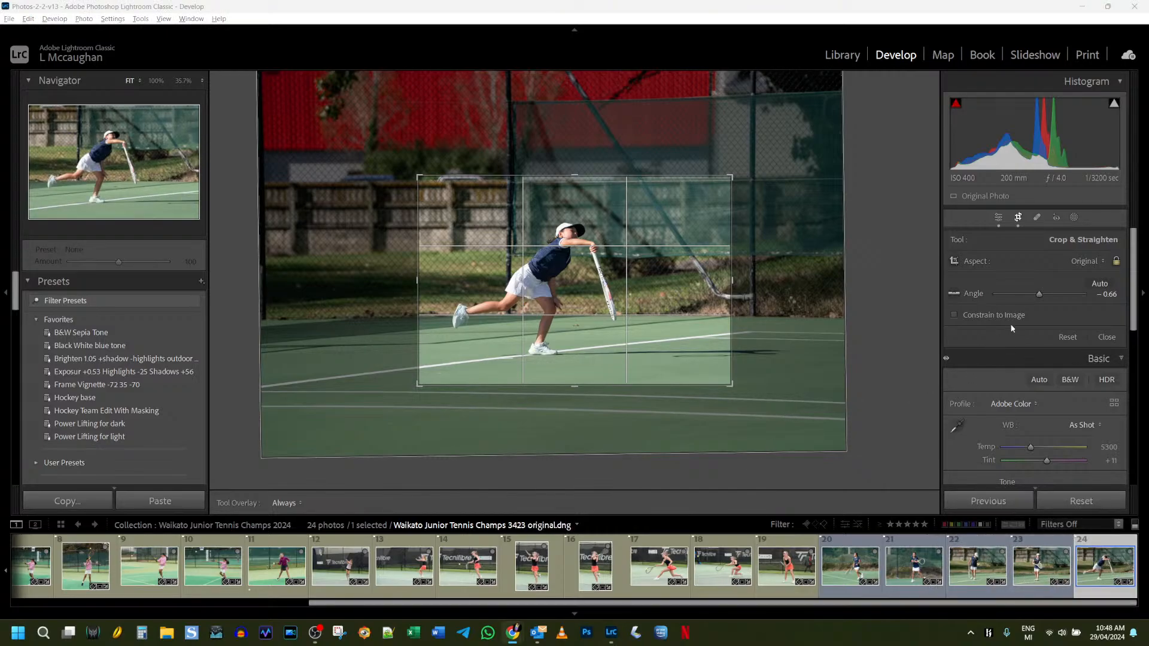
Finish the crop of photo 3423 and select the nineteenth photo in the collection, showing the player in orange
click(999, 217)
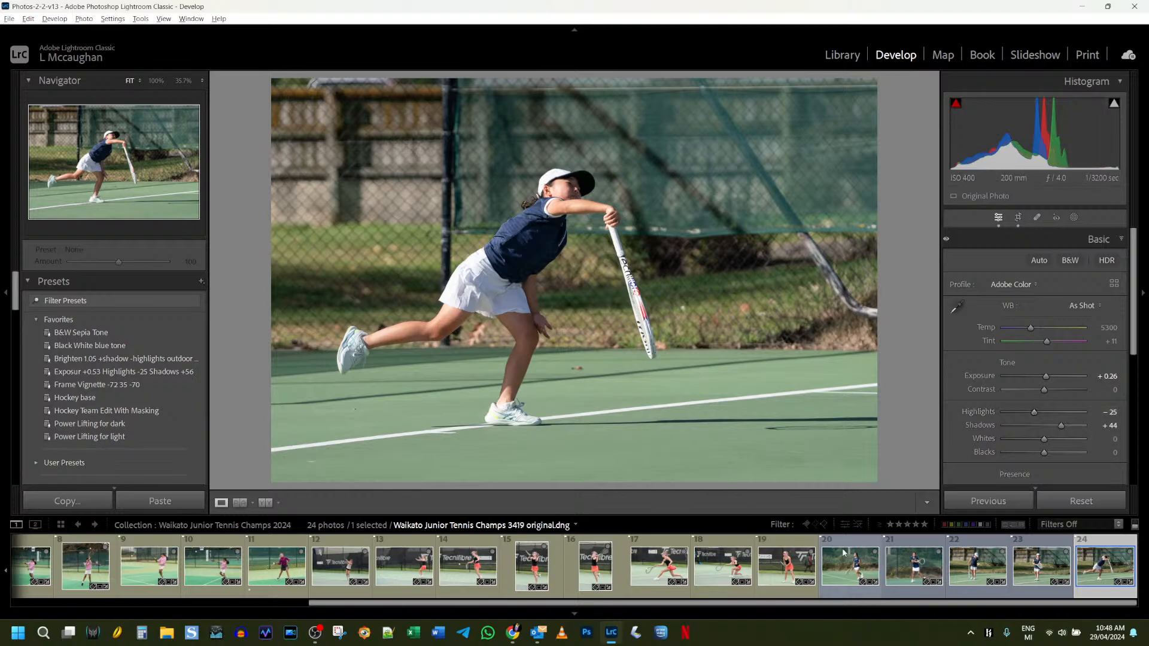
click(790, 572)
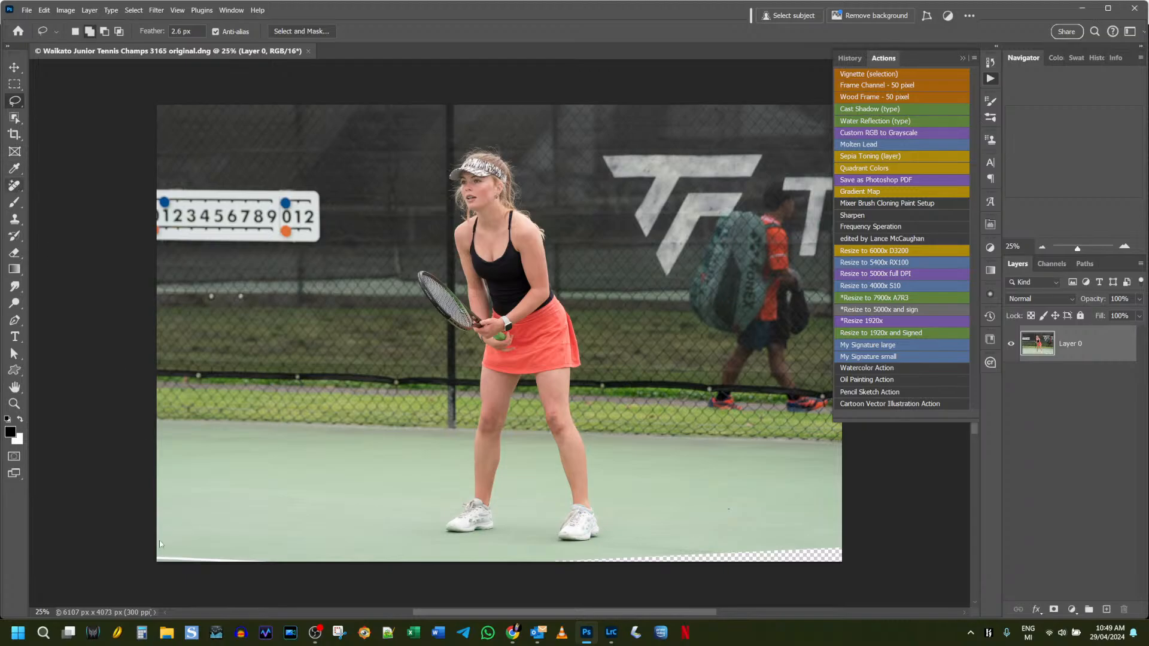
In Photoshop, remove photo 3165's white court line at lower left with the Remove Tool and Delete and Fill the transparent lower-right wedge
click(15, 186)
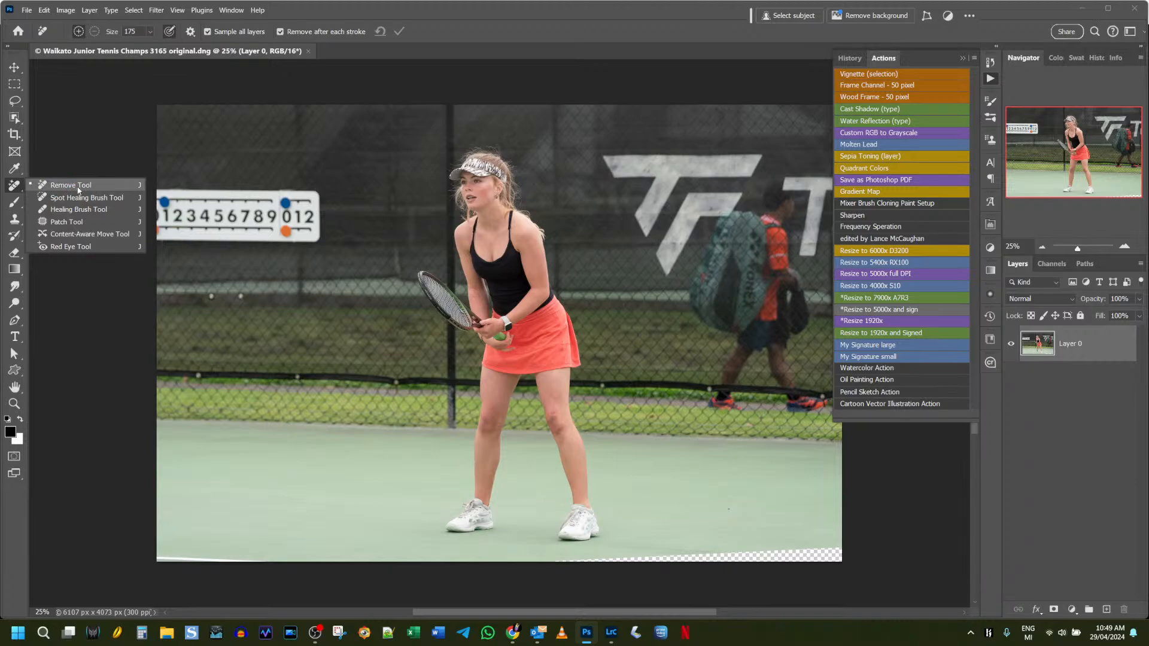
mouse_move(160, 560)
mouse_down()
mouse_move(239, 559)
mouse_move(307, 572)
mouse_move(336, 592)
mouse_up()
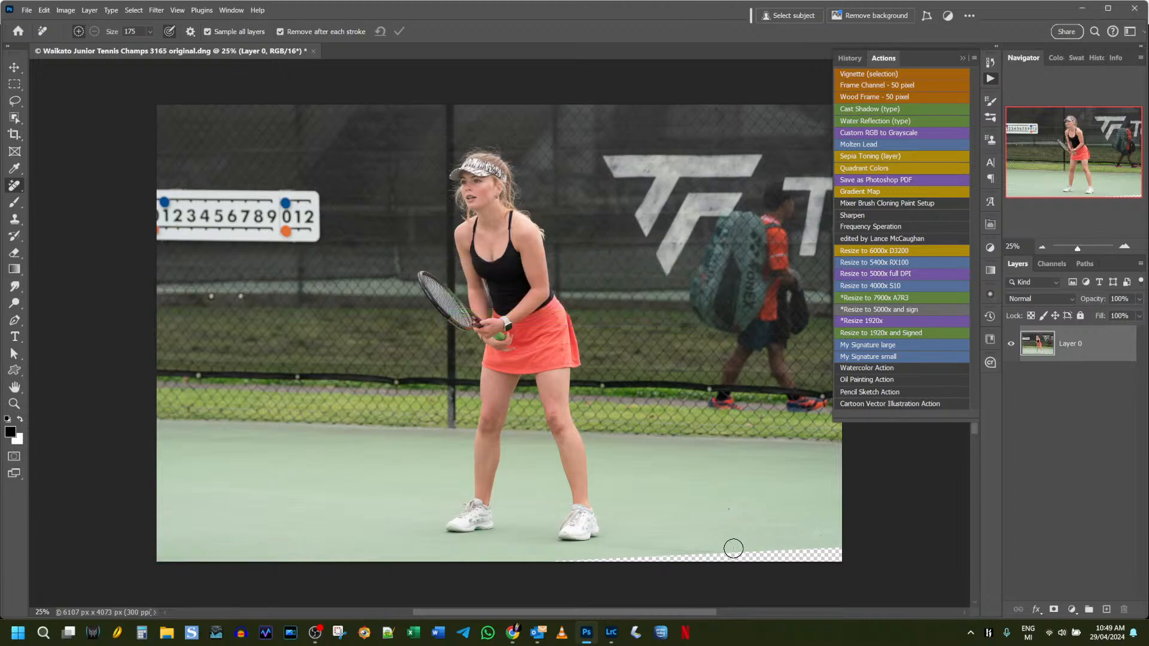
click(13, 107)
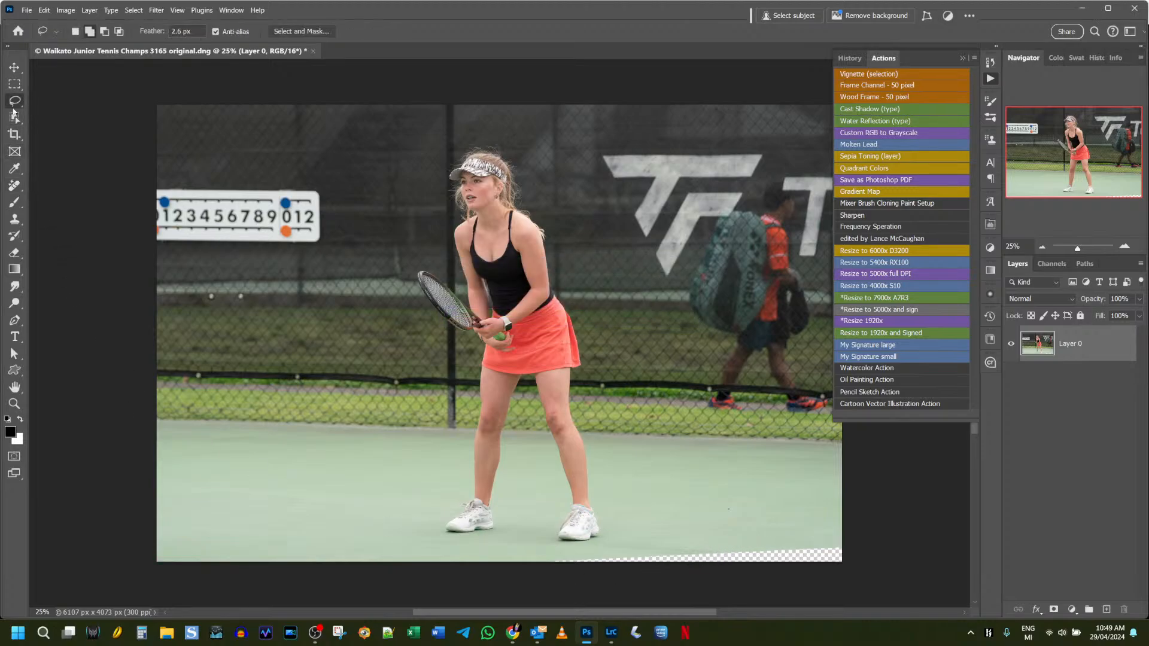
drag(865, 546, 797, 546)
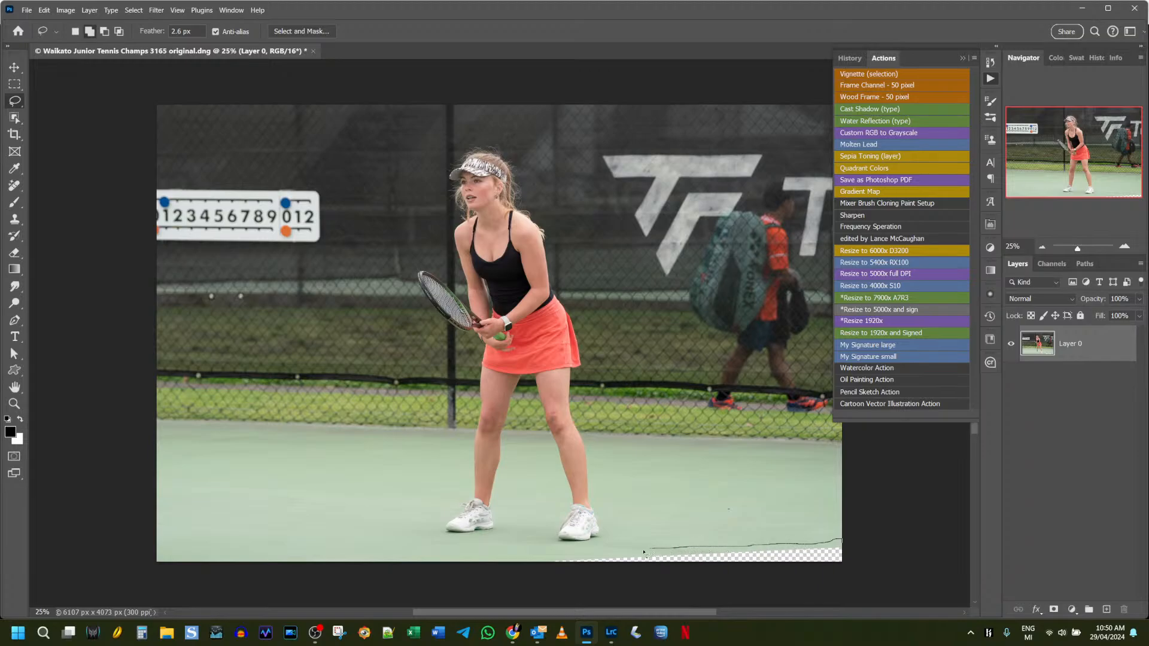
mouse_move(644, 552)
mouse_down()
mouse_move(524, 555)
mouse_move(490, 573)
mouse_move(545, 589)
mouse_move(737, 591)
mouse_move(848, 583)
mouse_move(868, 553)
mouse_up()
right_click(813, 546)
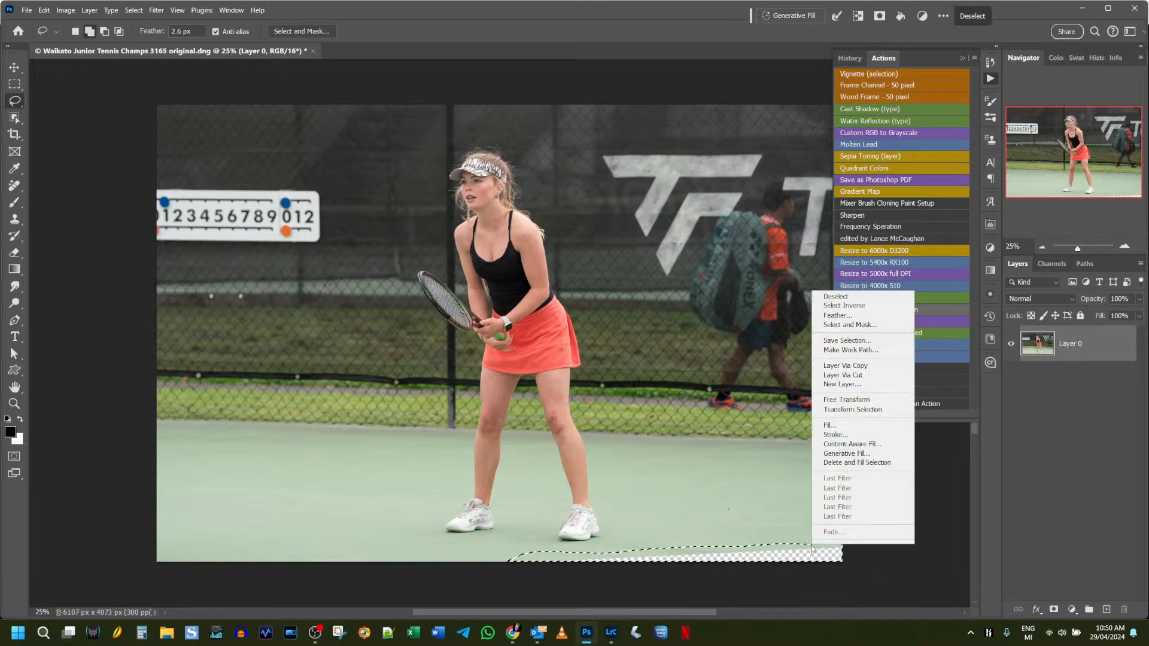
click(835, 464)
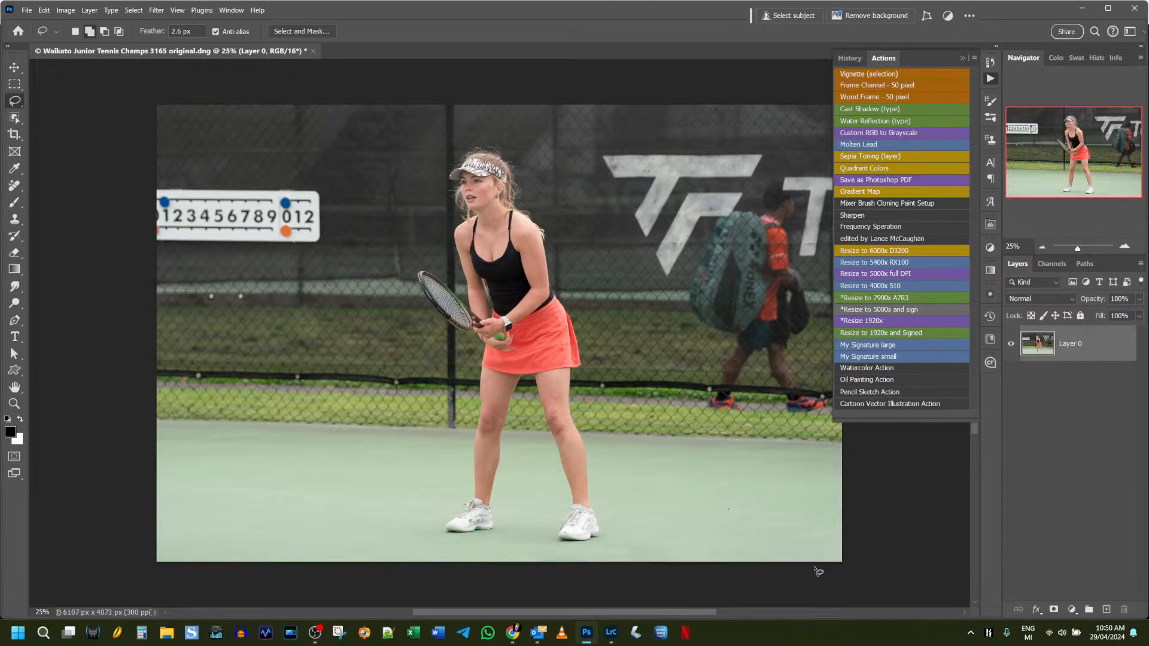
Lasso the numbered scoreboard on the fence and remove it with Delete and Fill Selection
mouse_move(149, 183)
mouse_down()
mouse_move(320, 181)
mouse_move(327, 247)
mouse_move(146, 250)
mouse_move(152, 201)
mouse_up()
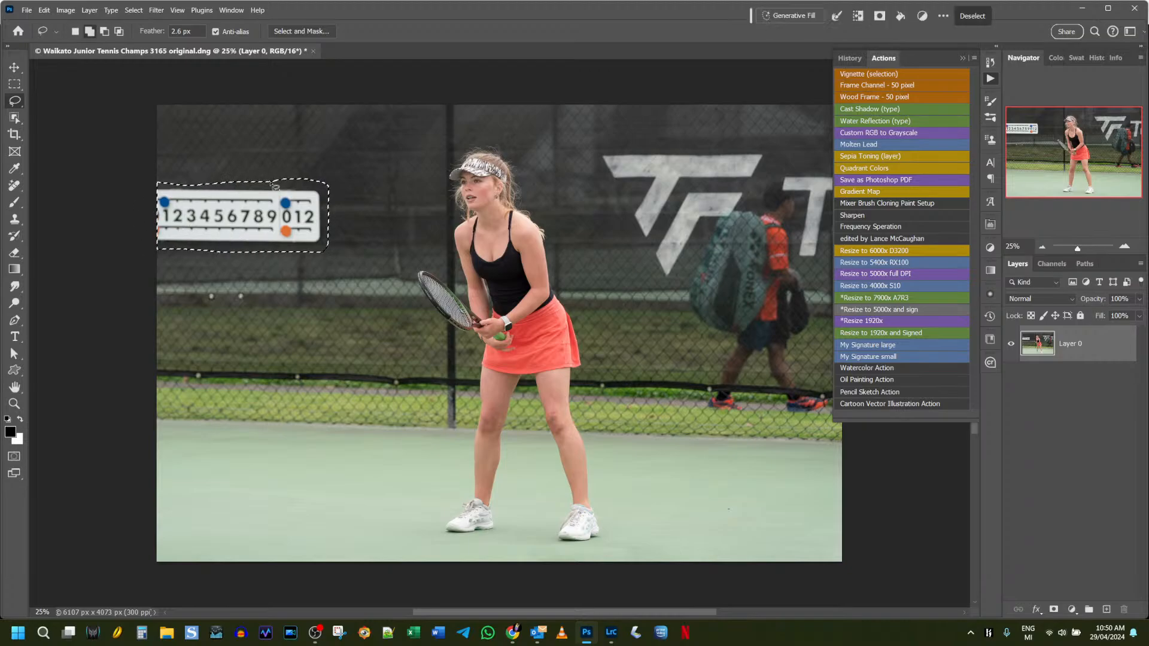
right_click(261, 217)
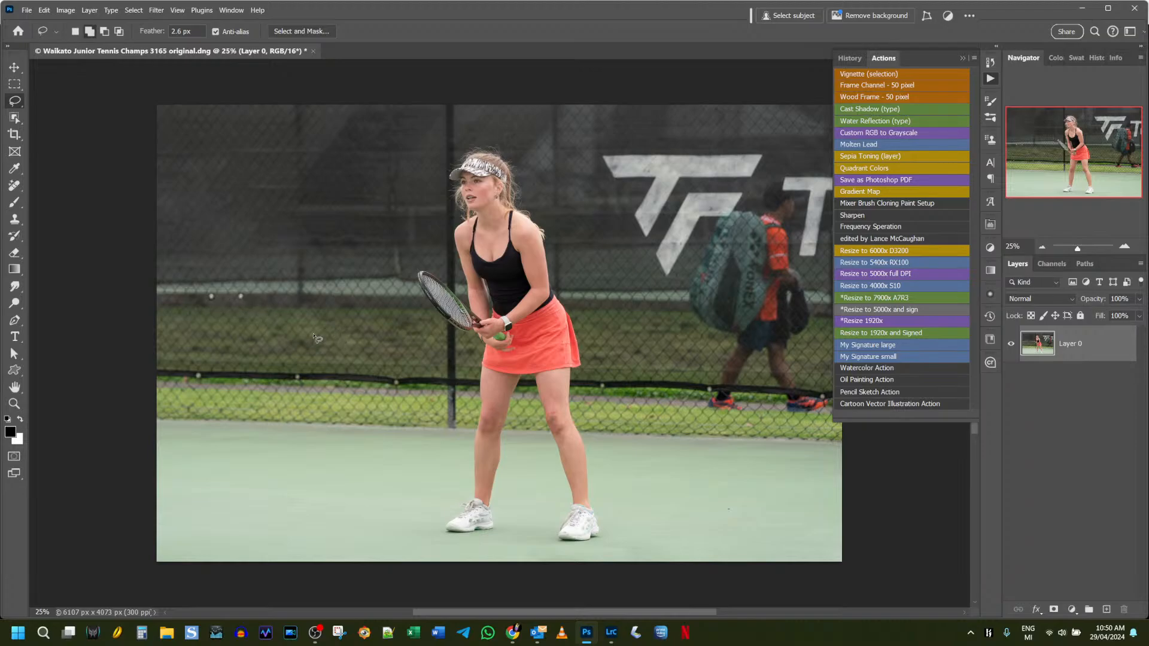
Erase the two white spots on the fence beside the player with the Remove Tool at size 80, then restore the brush size to 175
key(ctrl+plus)
key(ctrl+plus)
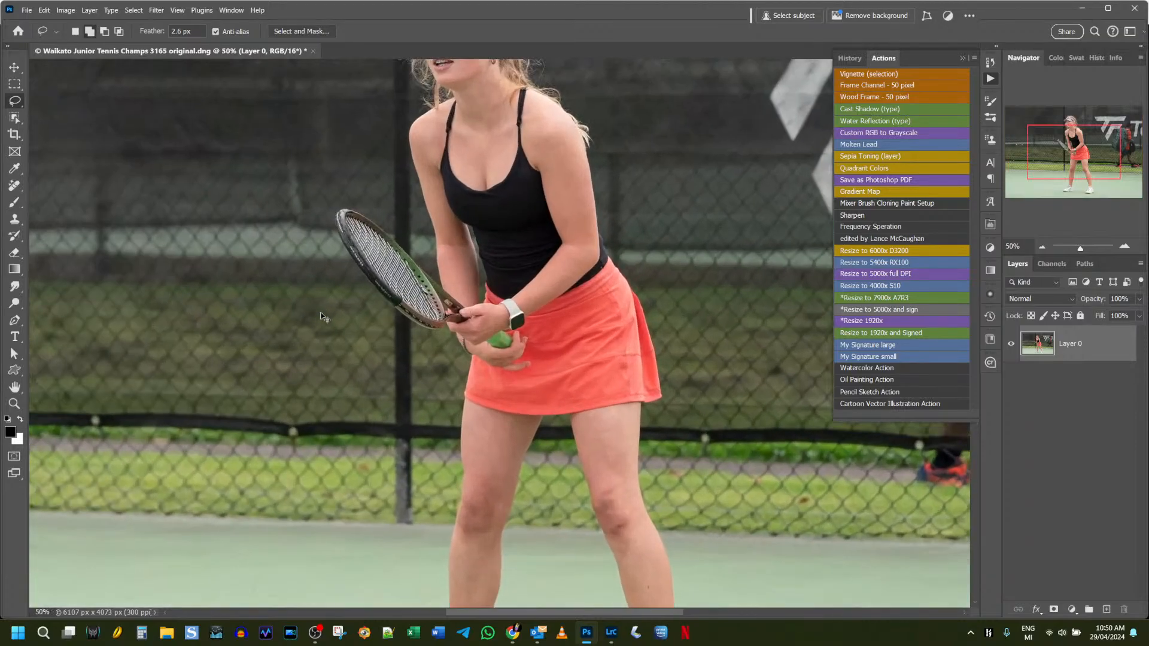
drag(254, 323, 564, 370)
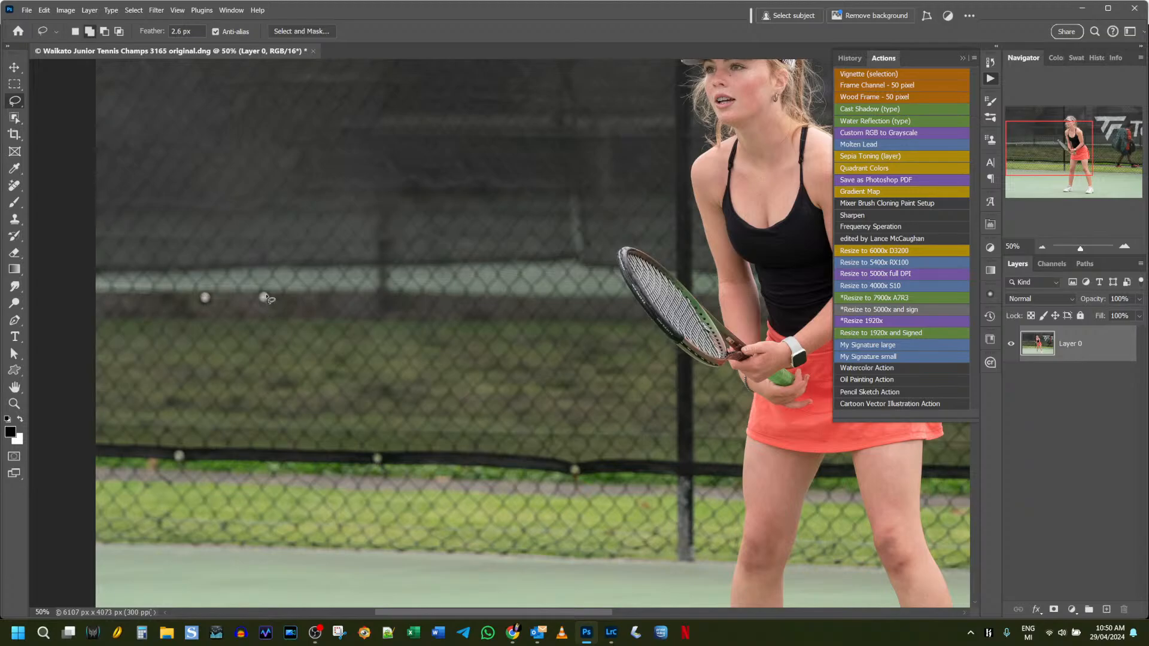
click(14, 185)
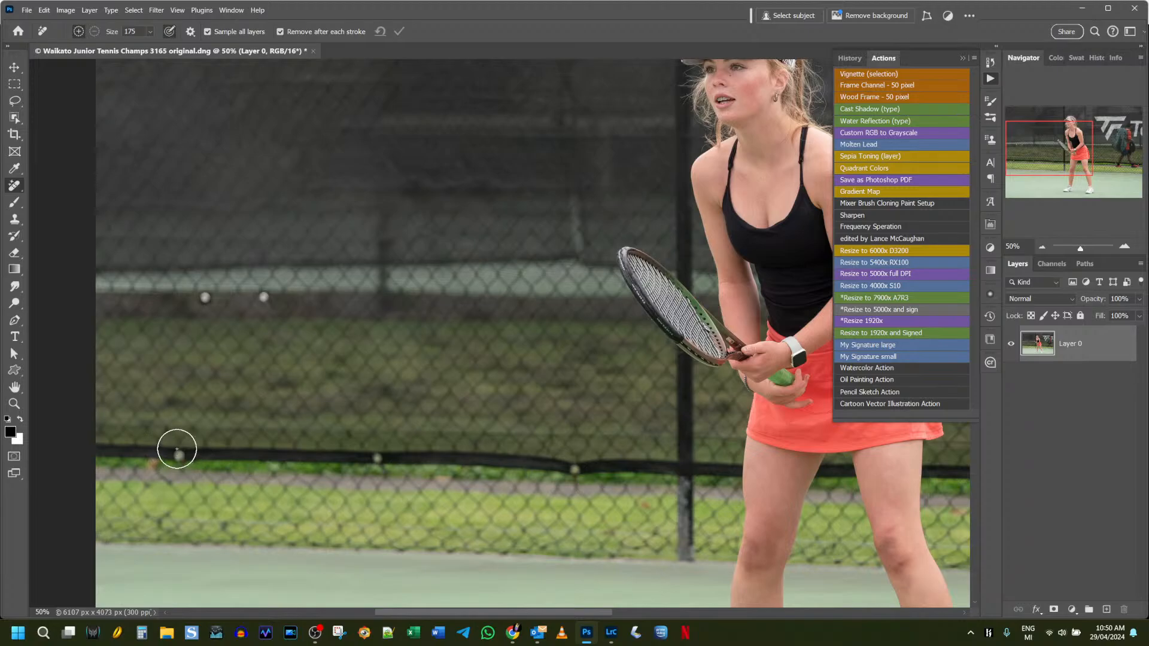
key(bracketleft)
key(bracketleft)
key(bracketleft)
key(bracketleft)
key(bracketleft)
click(203, 298)
click(263, 295)
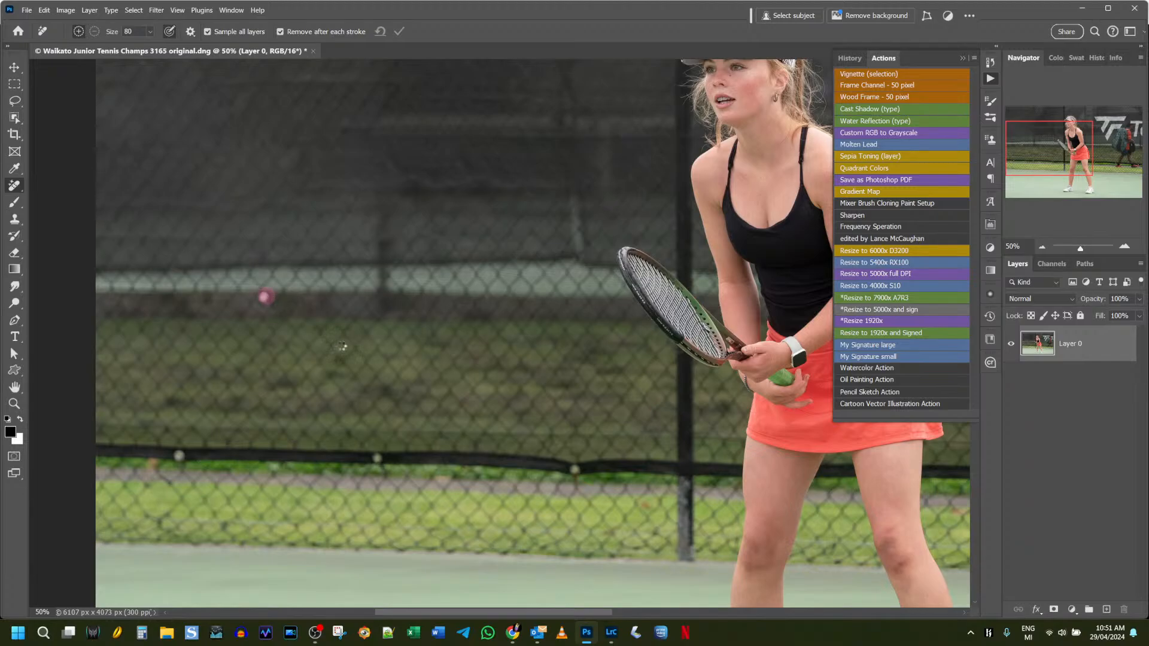
key(bracketright)
key(bracketright)
key(bracketright)
key(bracketright)
key(bracketright)
key(ctrl+0)
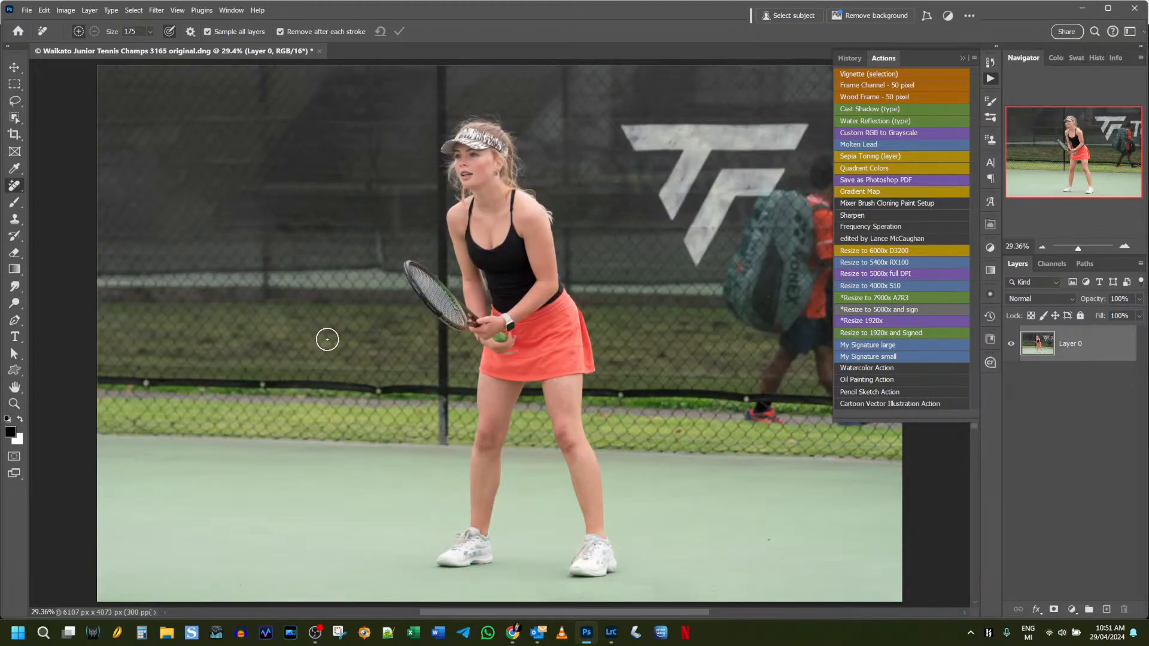
Enlarge the retouched photo to 7900 pixels wide with the Resize to 7900x A7R3 action
drag(616, 349, 483, 316)
drag(516, 378, 604, 356)
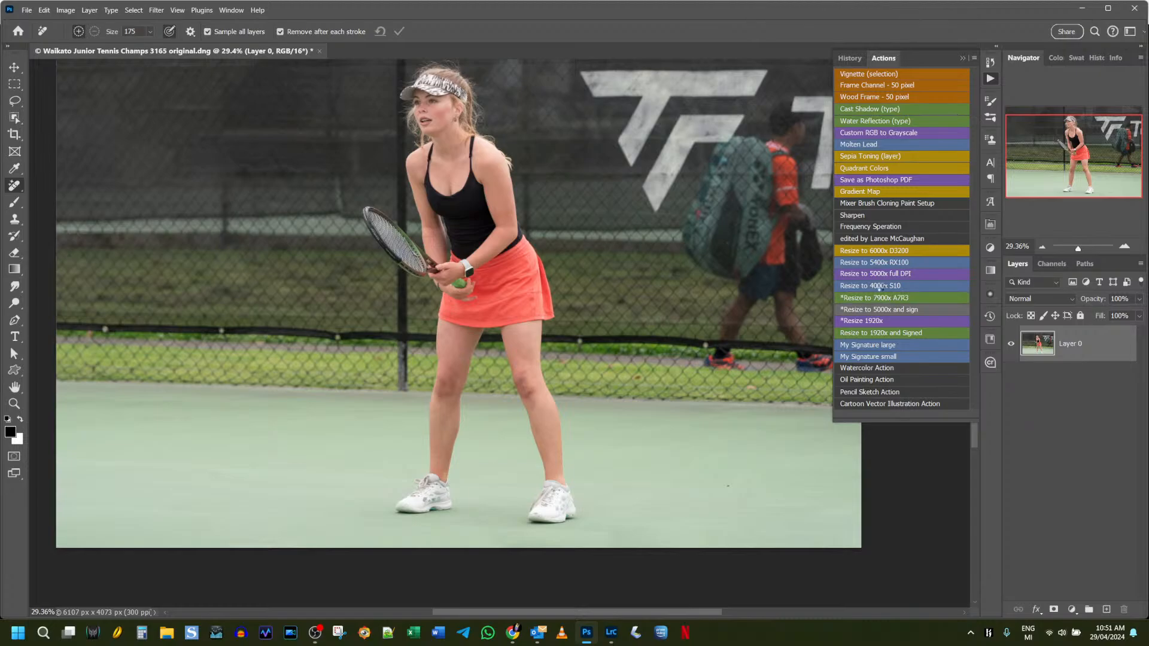
key(ctrl+plus)
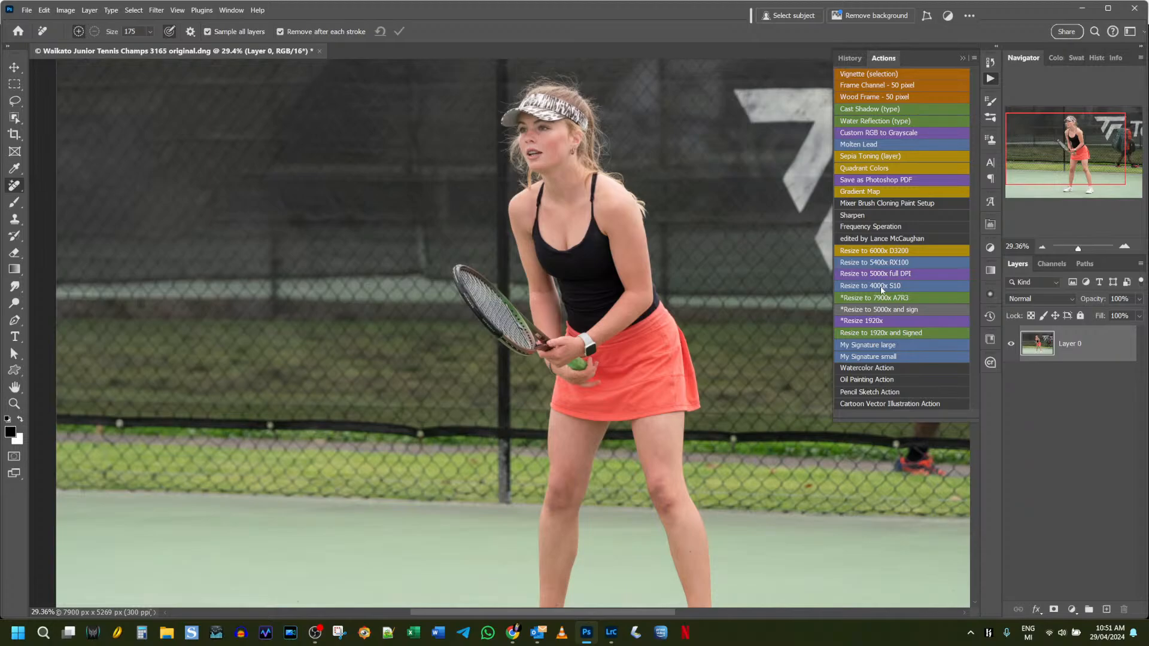
Save a maximum-quality JPEG copy named Waikato Junior Tennis Champs 3165 full size in the edited folder, using quality 12 and Progressive format
key(ctrl+alt+s)
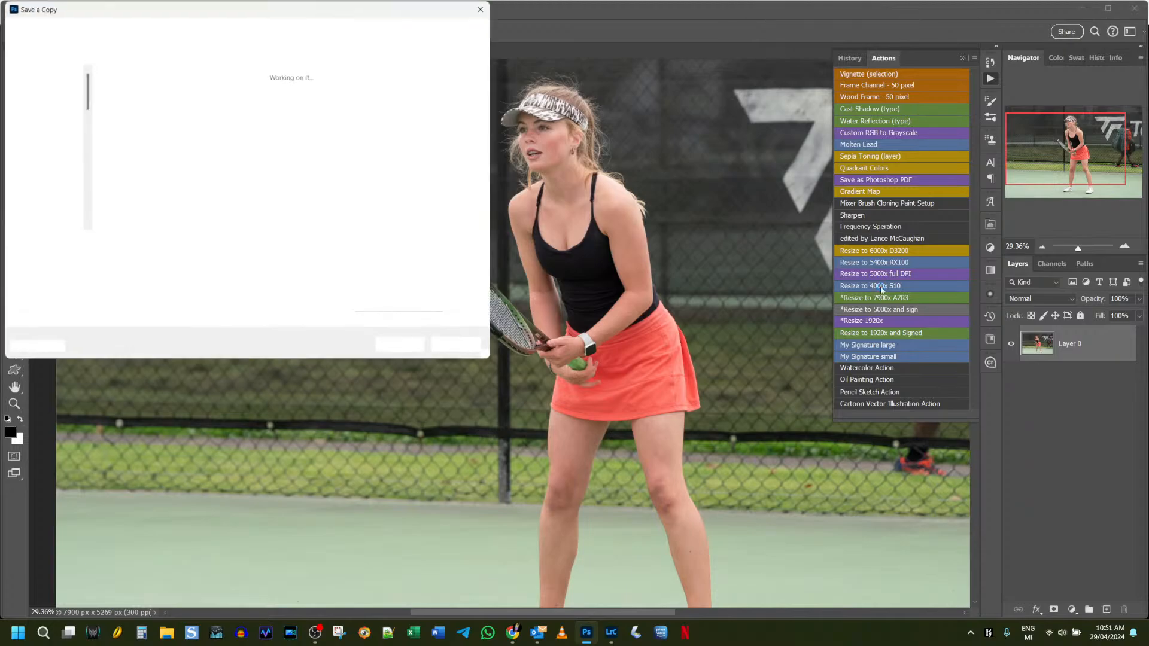
key(Right)
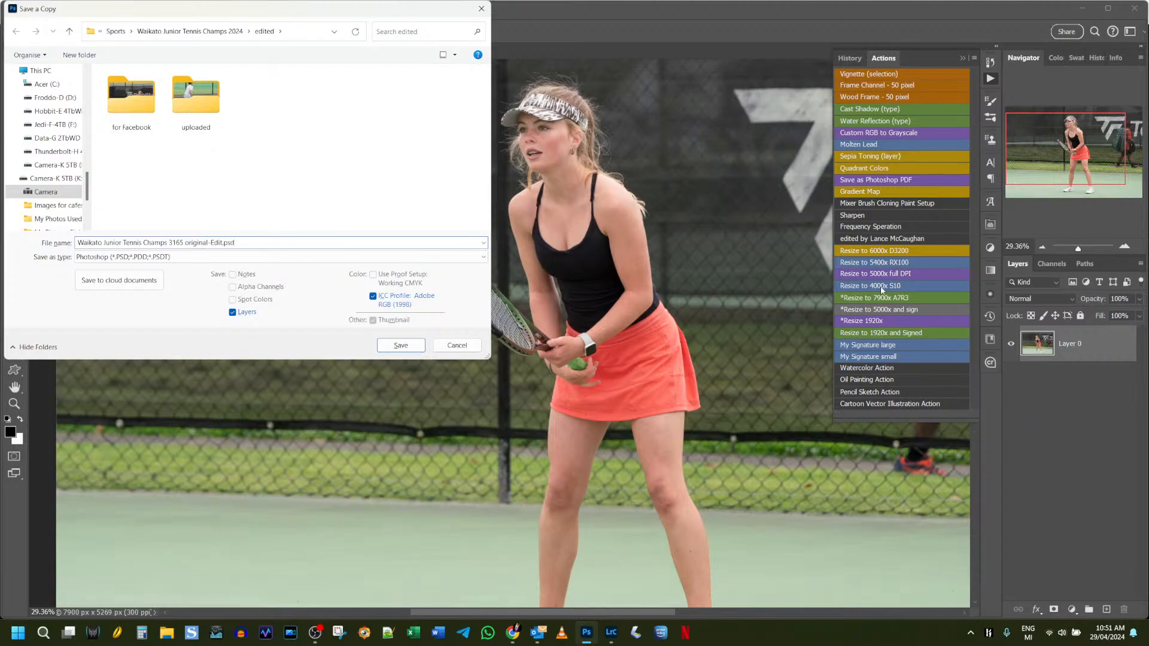
key(ctrl+shift+Left)
key(ctrl+shift+Left)
key(ctrl+shift+Left)
key(ctrl+shift+Left)
text(full size)
click(132, 258)
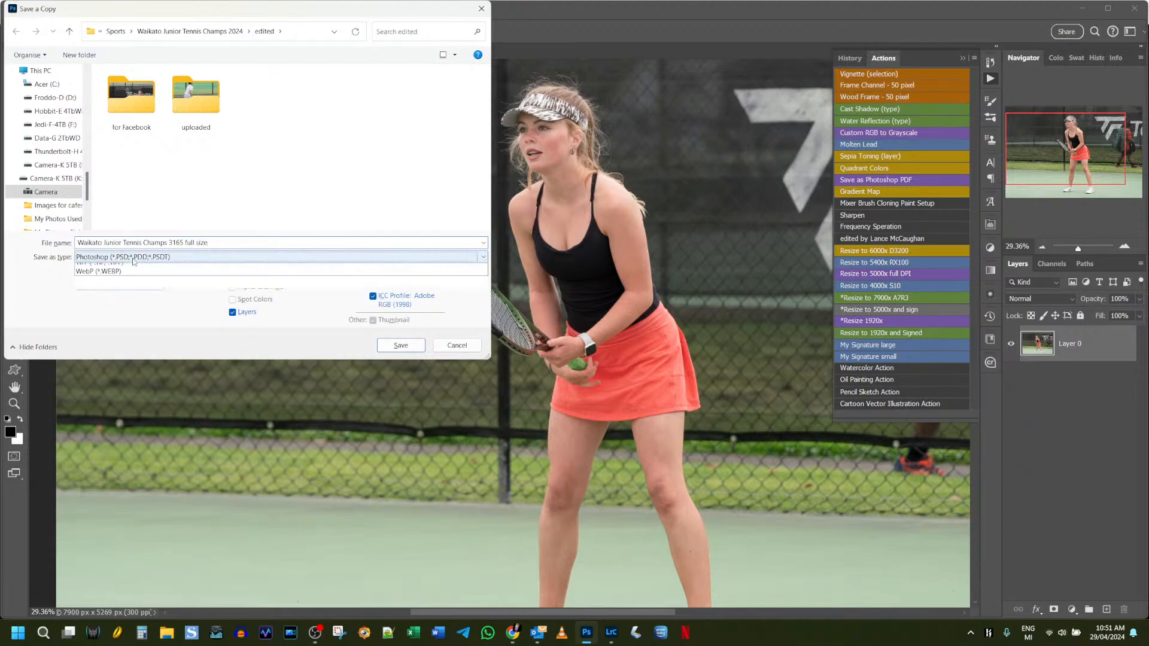
click(138, 310)
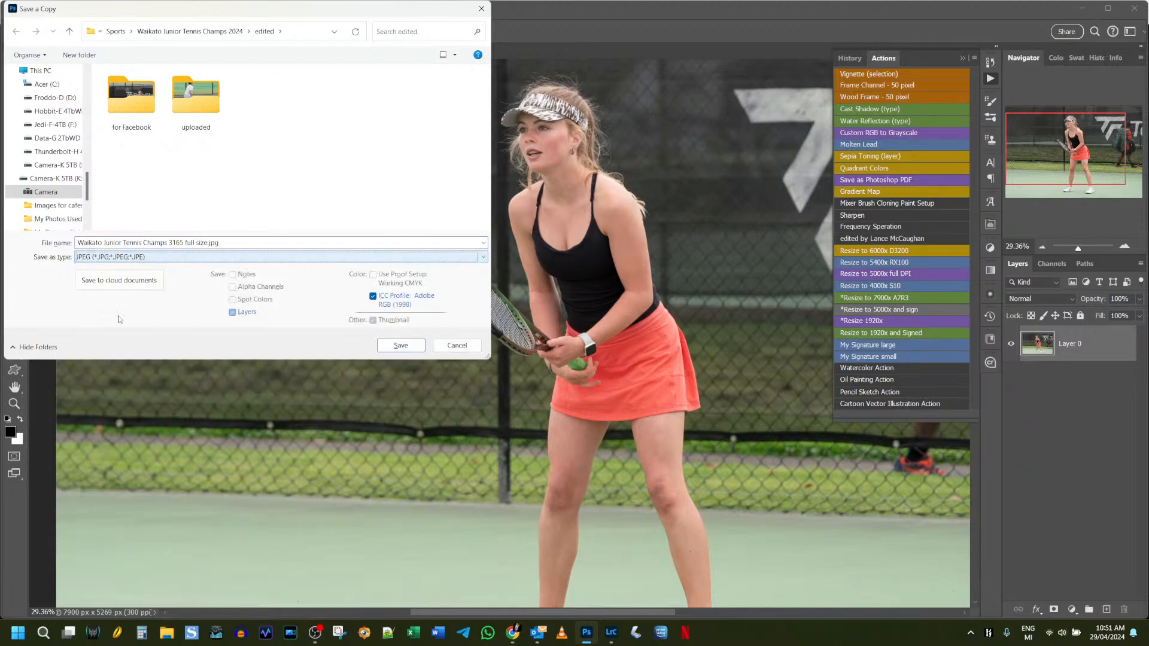
click(398, 346)
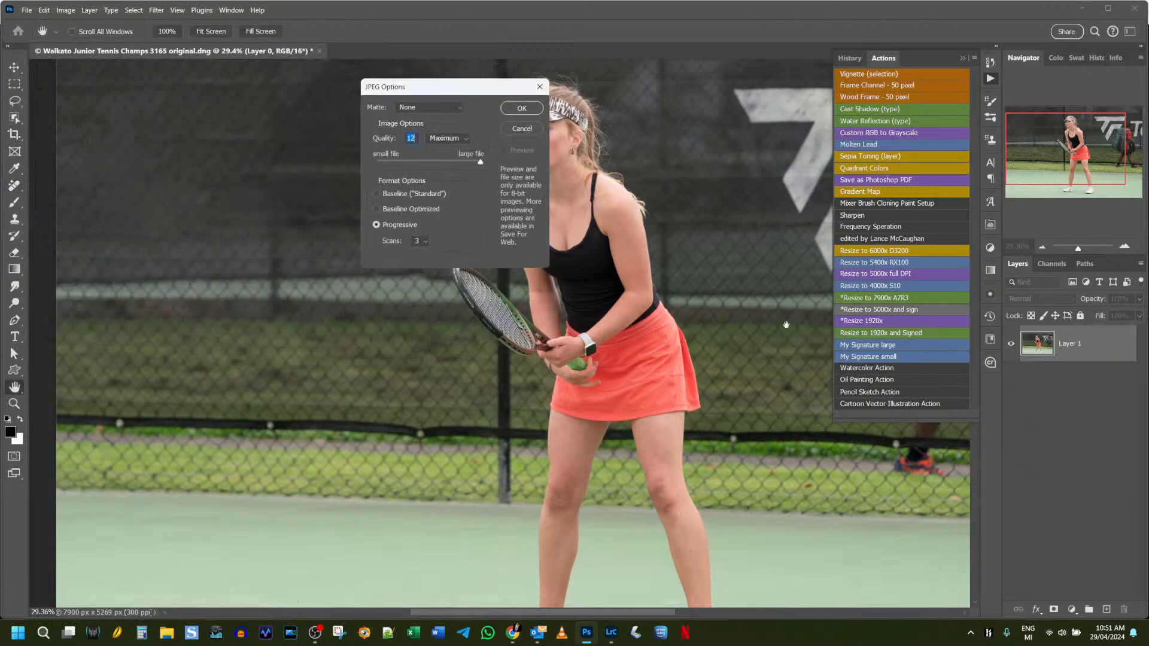
click(520, 110)
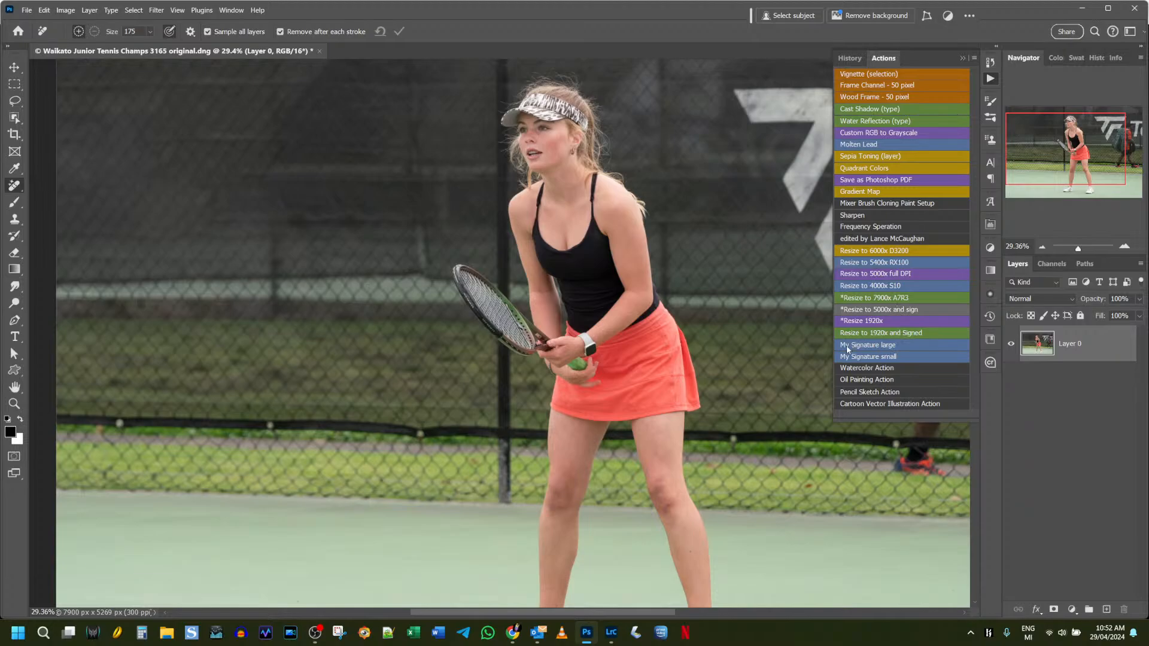
Resize the photo to 5000 pixels wide and add the copyright signature with the Resize to 5000x and sign action
click(886, 311)
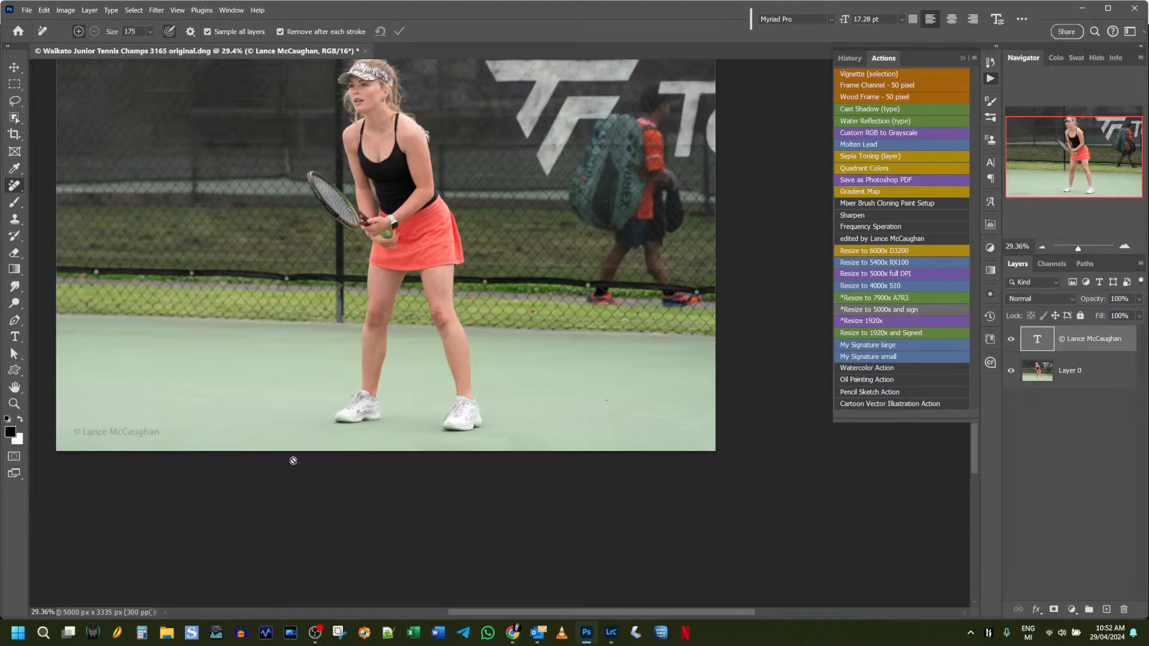
key(ctrl+0)
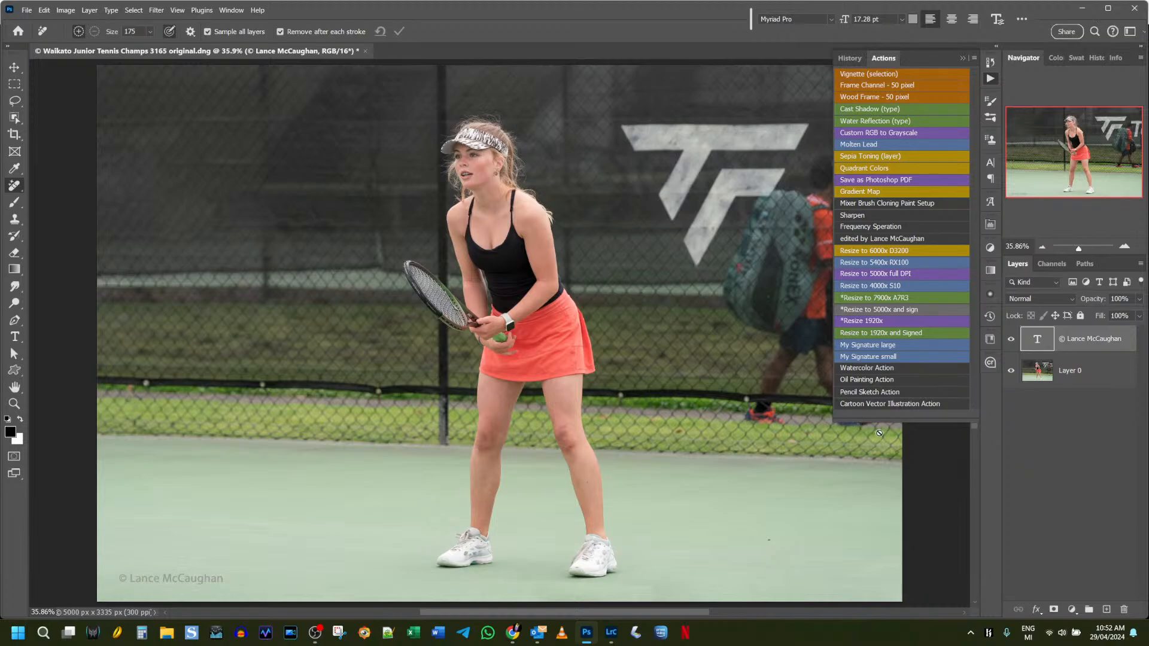
click(1060, 299)
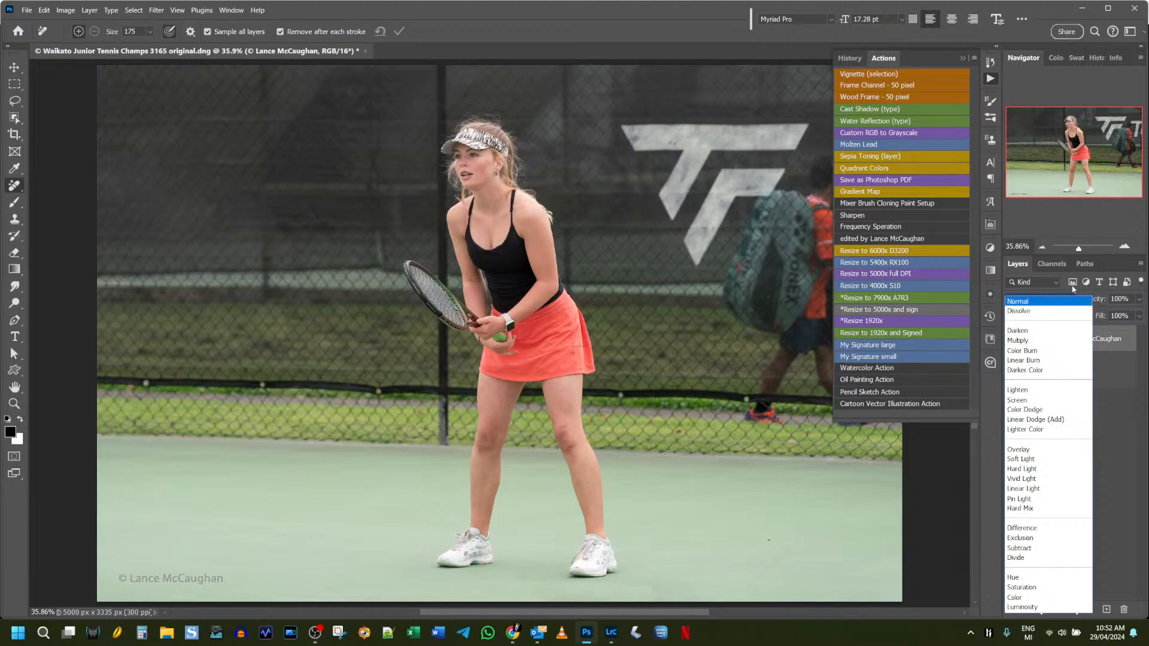
click(1131, 463)
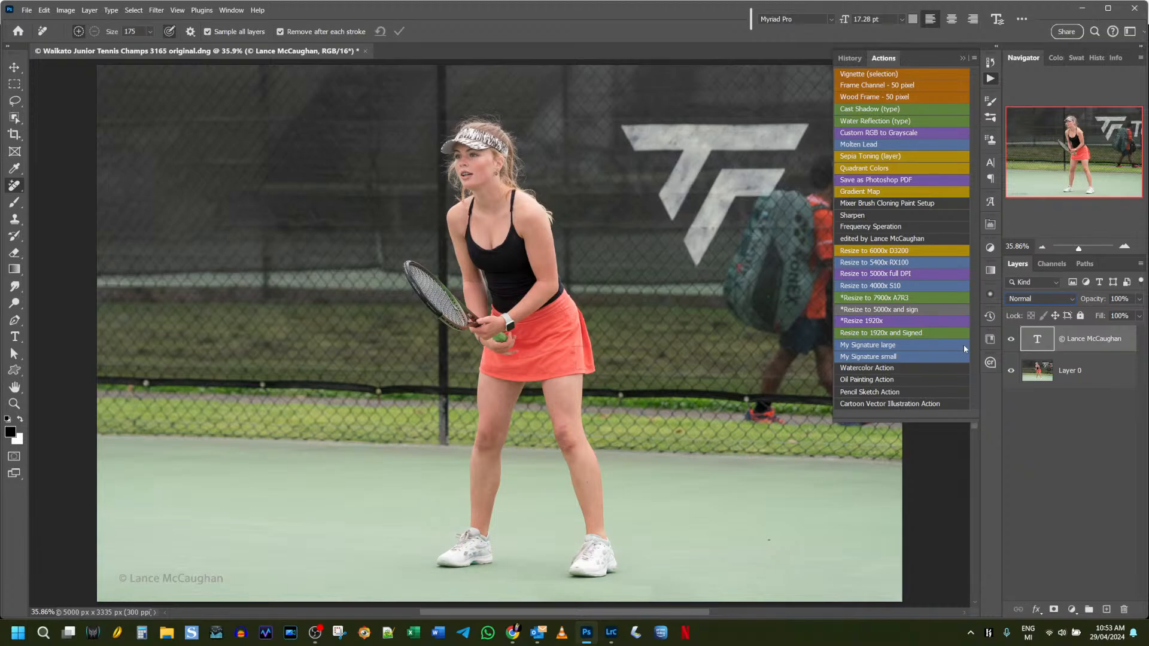
key(Down)
key(Up)
click(1067, 448)
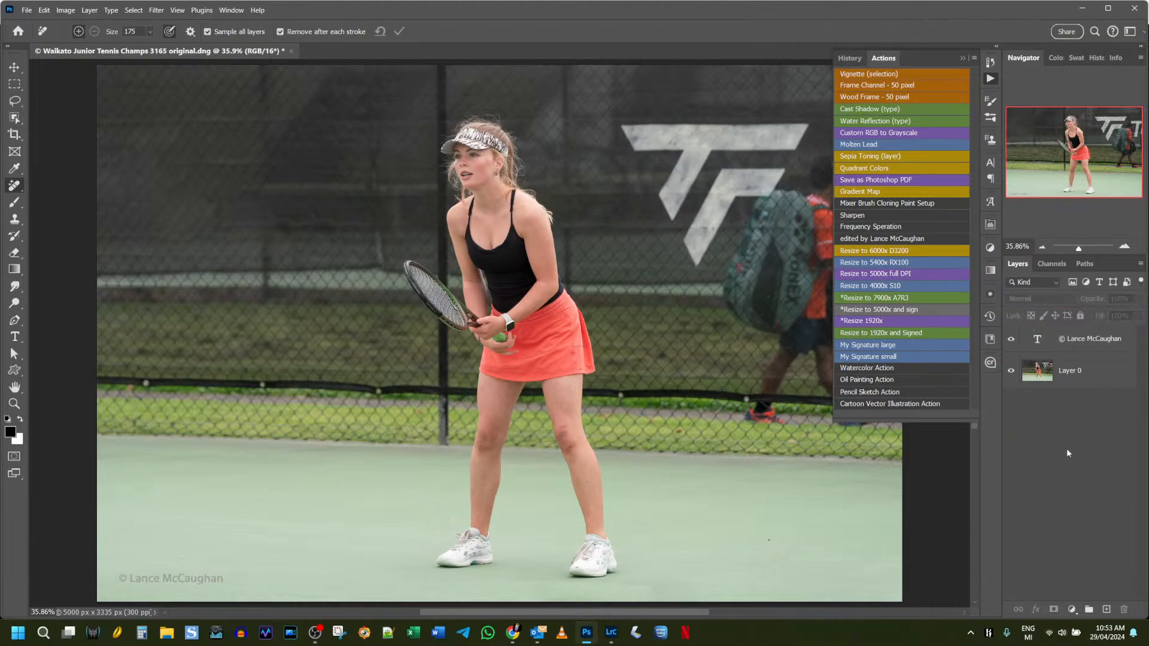
click(1070, 342)
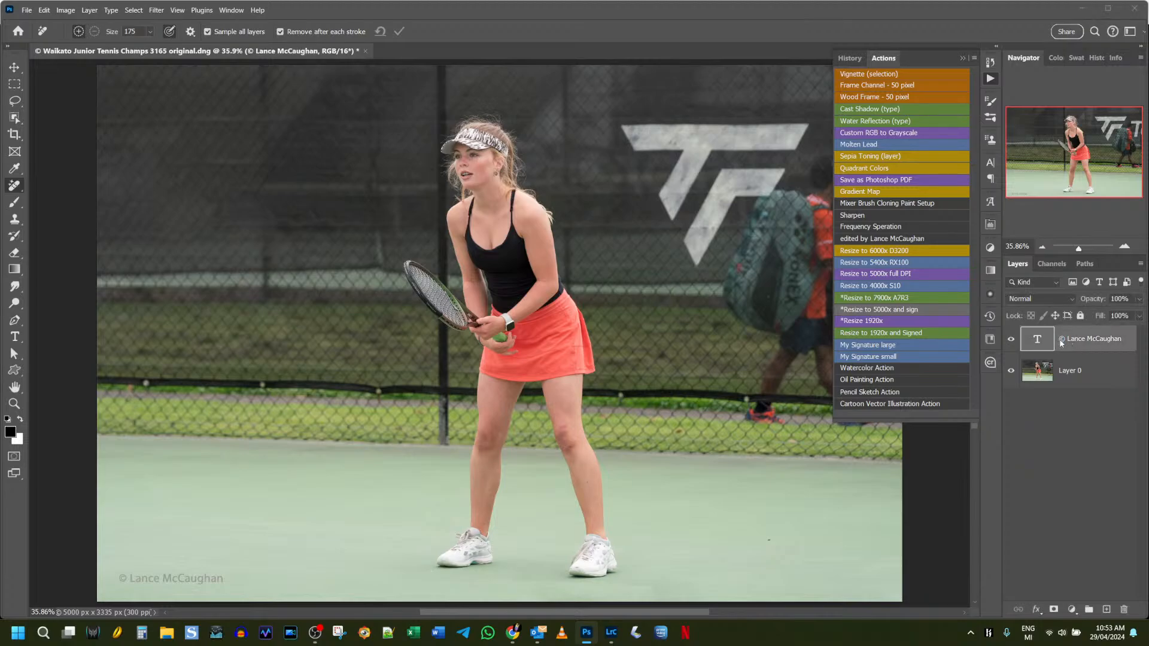
Save a JPEG copy of the signed photo named Waikato Junior Tennis Champs 3165 5000x signed in the edited folder
key(ctrl+alt+s)
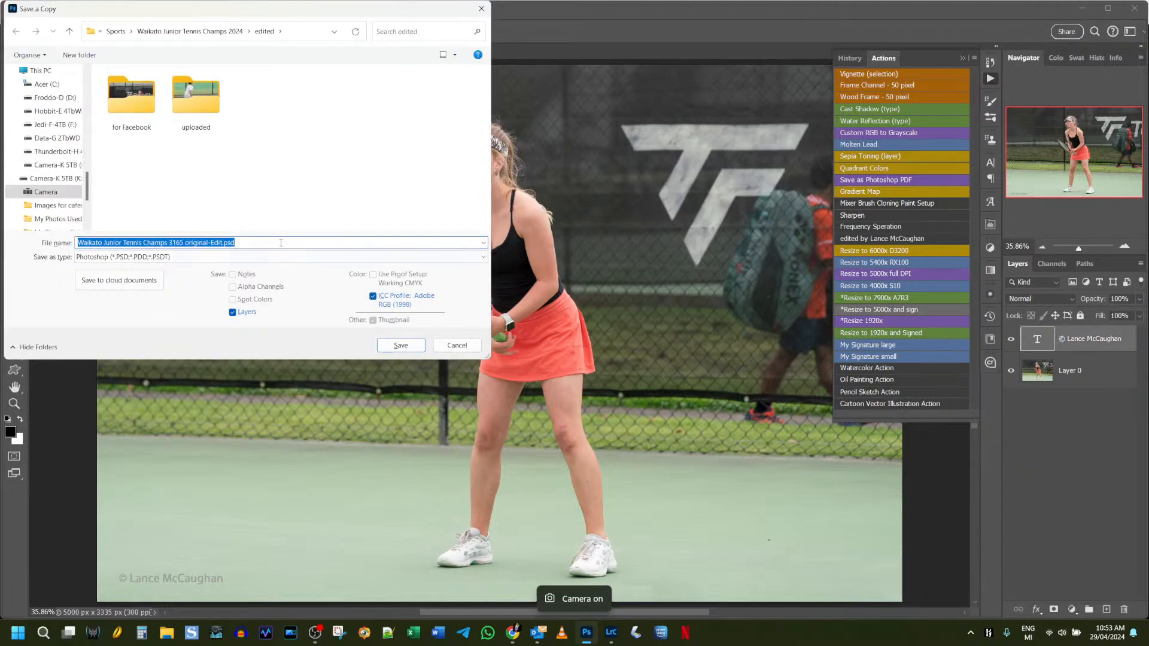
click(281, 242)
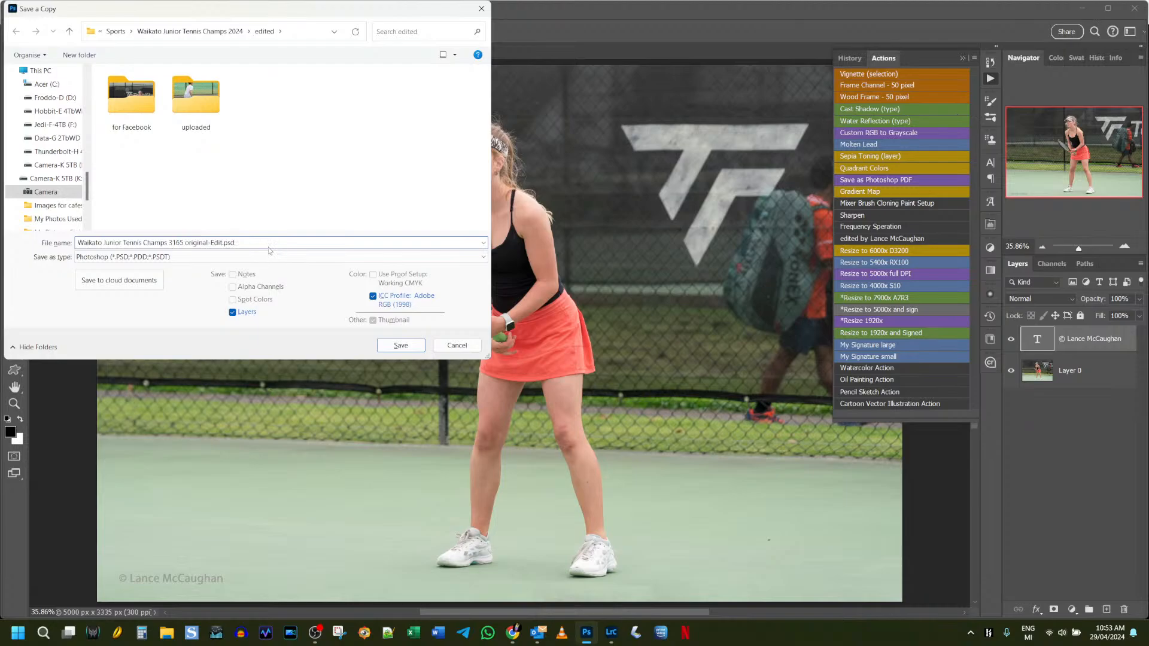
key(shift+Left)
key(shift+Left)
key(shift+Left)
key(shift+Left)
key(shift+Left)
key(shift+Left)
key(shift+Left)
key(shift+Left)
key(shift+Left)
key(shift+Left)
key(shift+Left)
key(shift+Left)
key(shift+Left)
key(shift+Left)
key(shift+Left)
key(shift+Left)
key(shift+Left)
text(5000x signed)
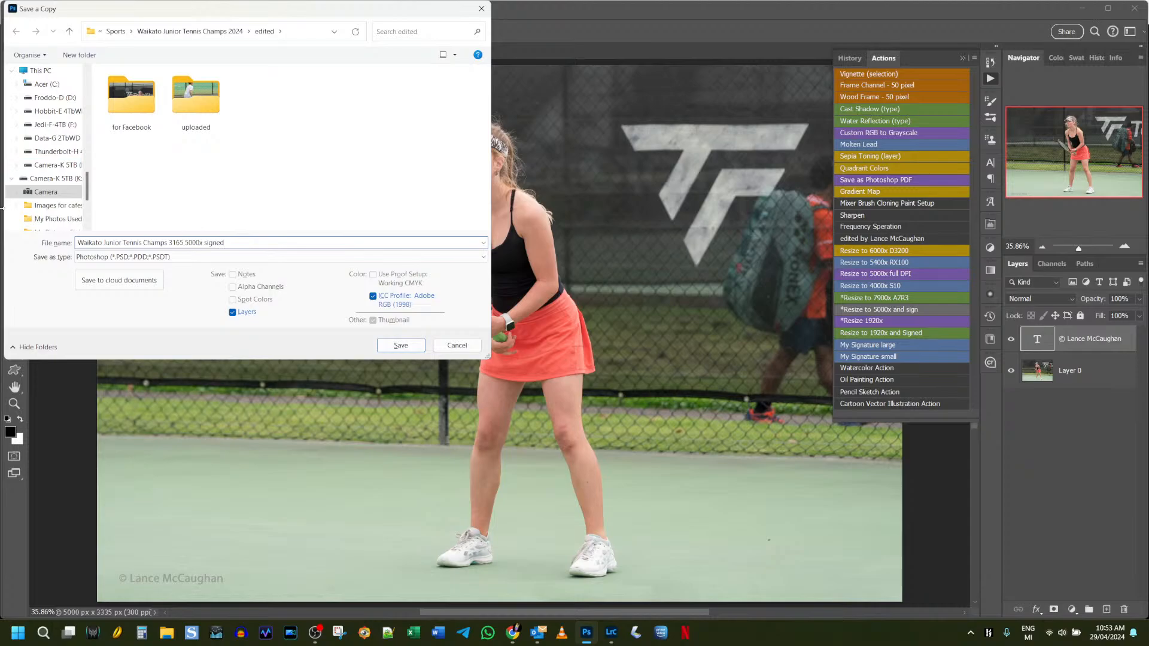
click(140, 258)
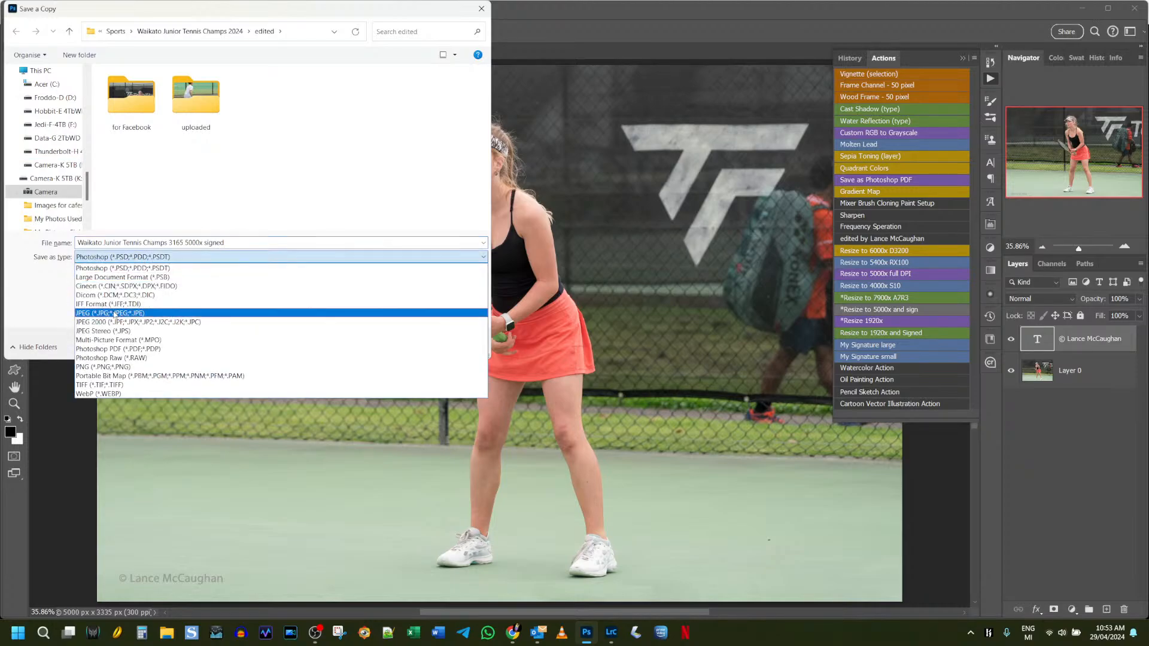
click(117, 313)
click(400, 346)
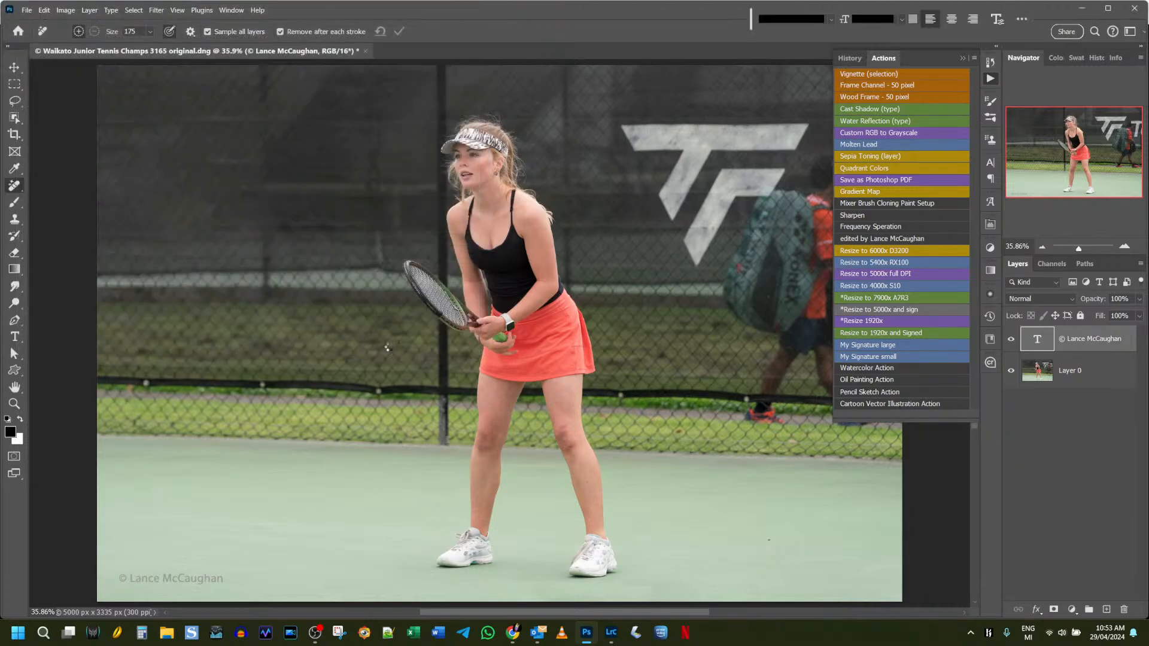
click(520, 110)
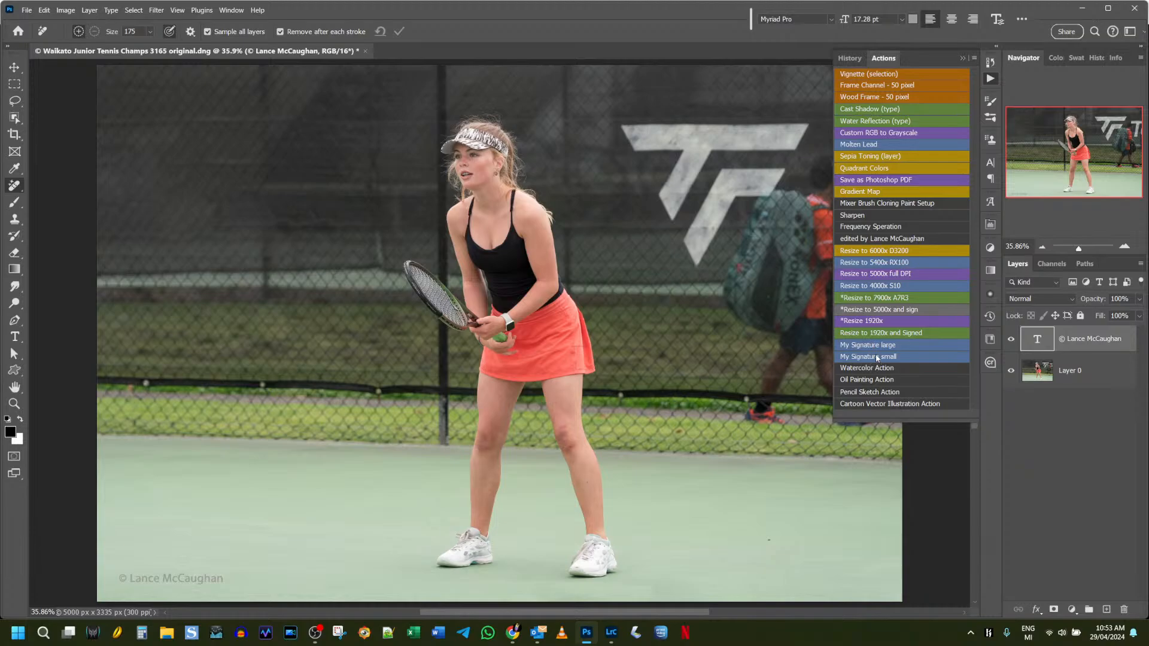
Resize the photo to 1920 pixels wide and save a JPEG copy named Waikato Junior Tennis Champs 3165 1920x signed in the edited folder
click(873, 323)
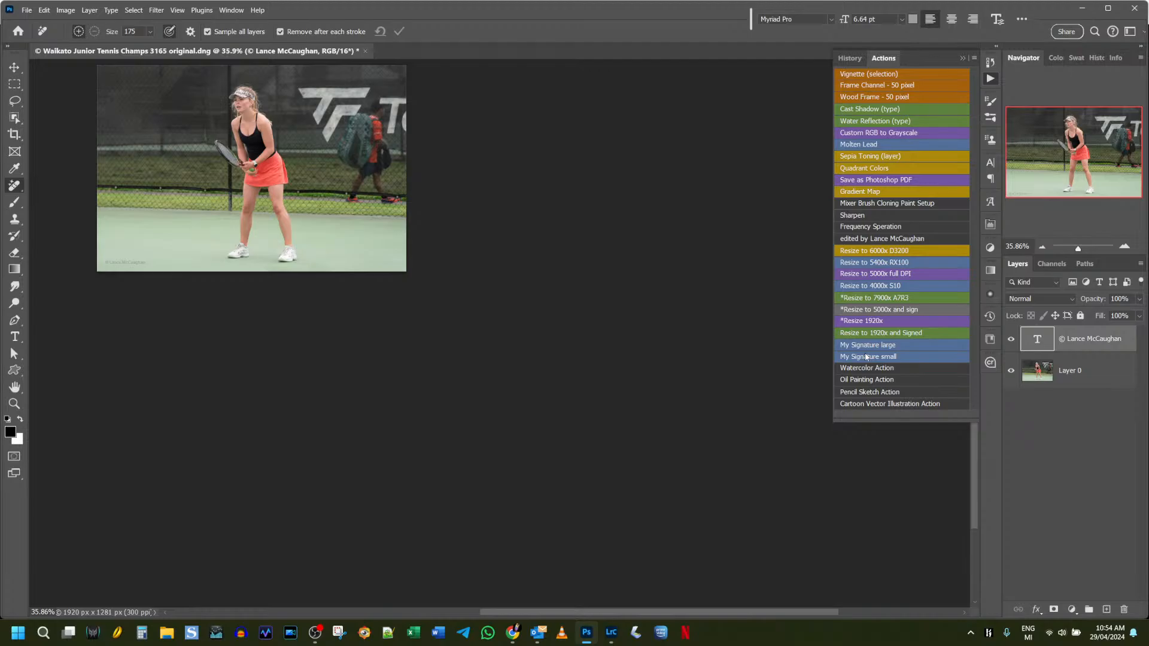
key(ctrl+alt+s)
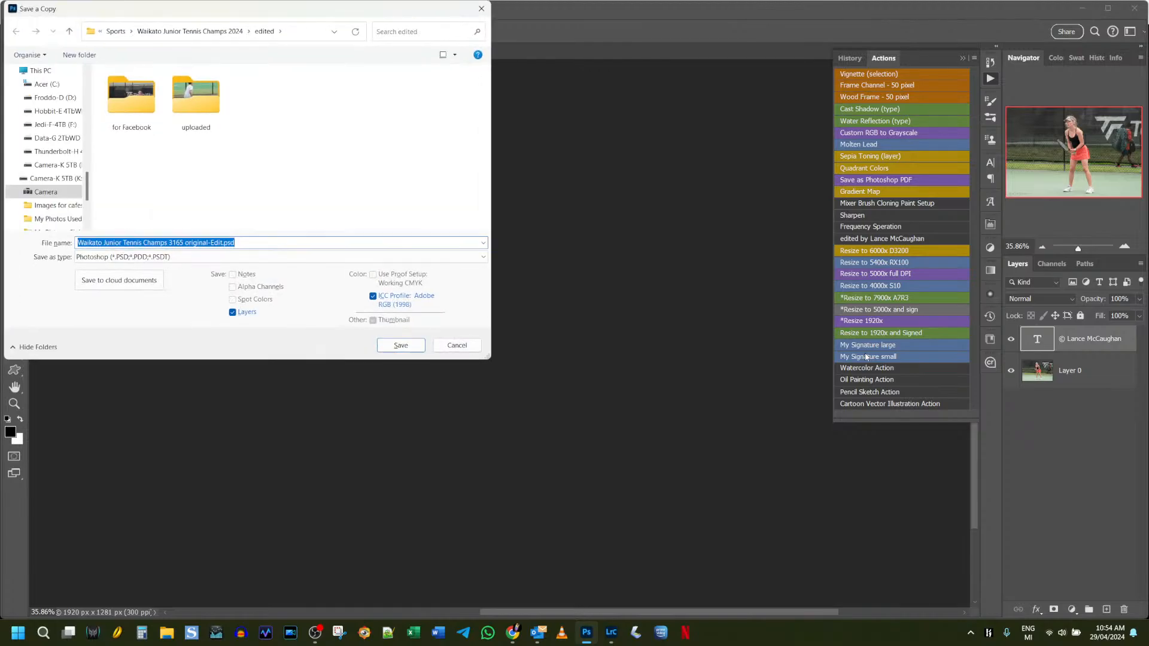
key(End)
key(ctrl+shift+Left)
key(ctrl+shift+Left)
key(ctrl+shift+Left)
key(ctrl+shift+Left)
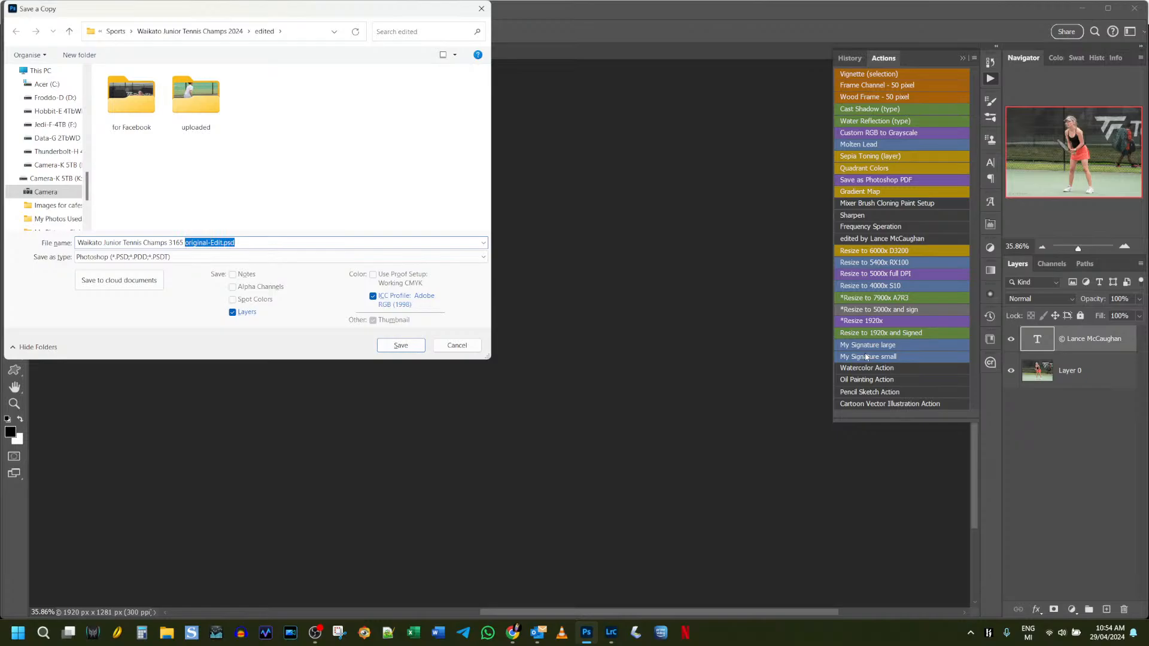
text(1920x s)
click(215, 256)
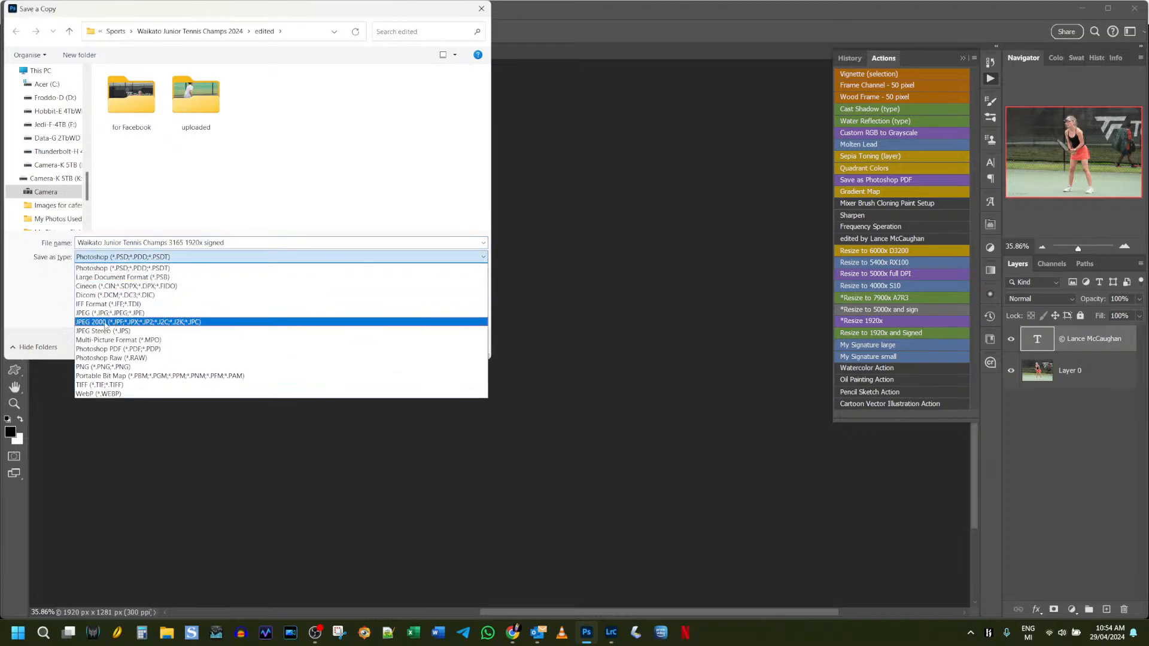
click(110, 316)
click(395, 345)
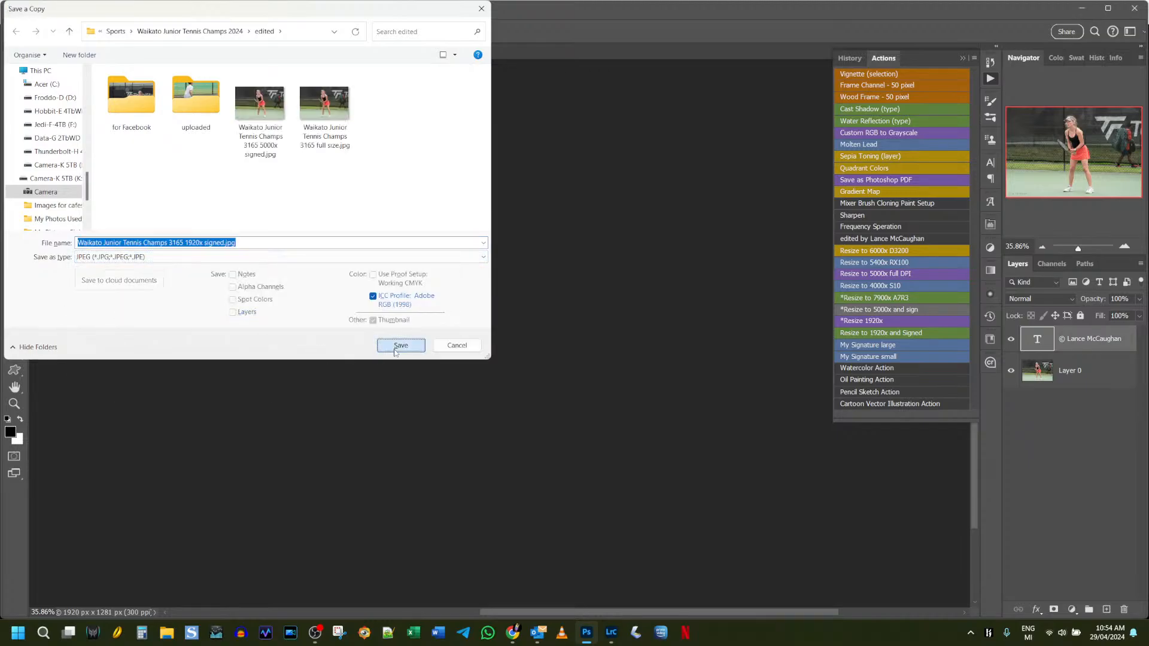
click(522, 108)
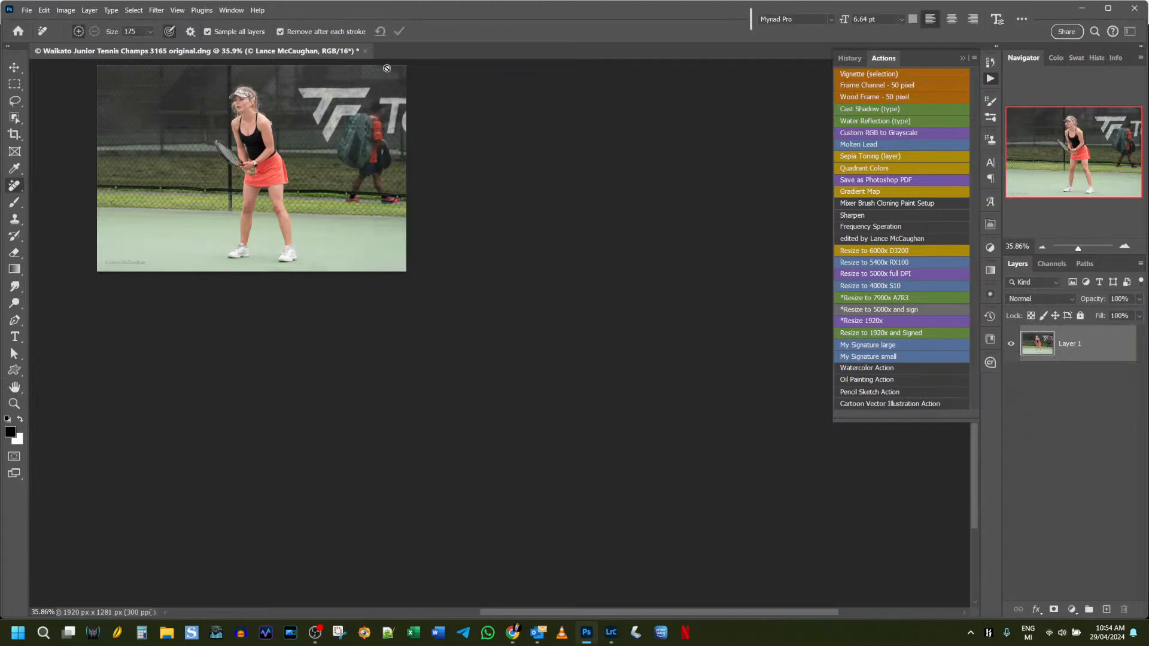
Close photo 3165 without saving its changes and switch to Lightroom Classic
click(365, 52)
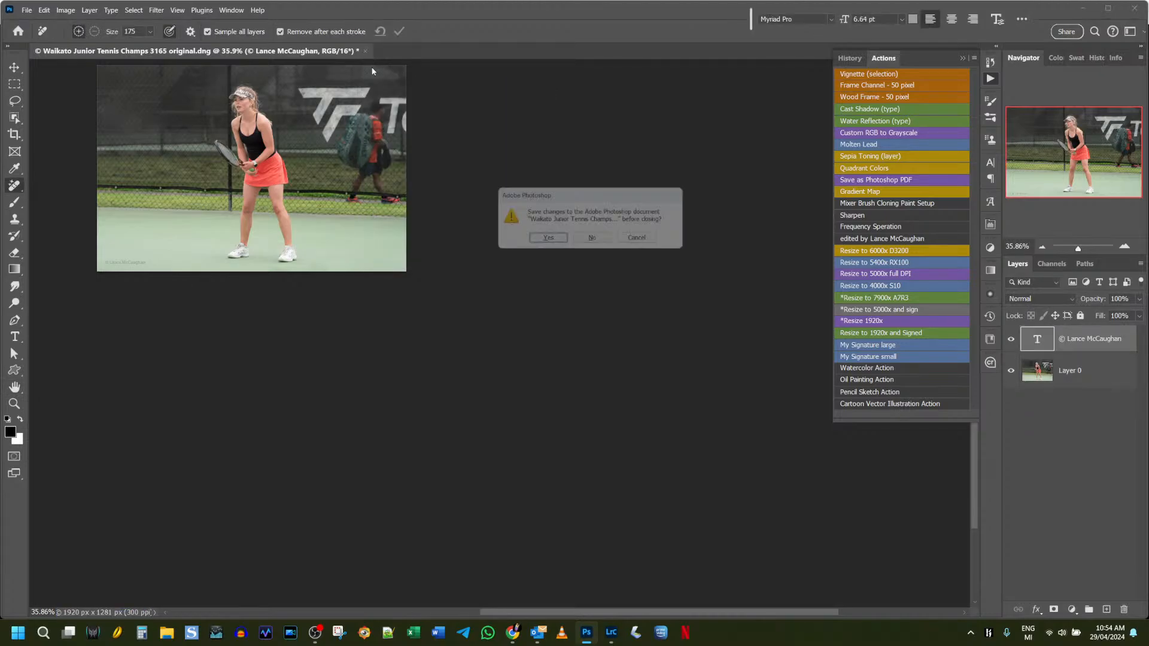
click(594, 240)
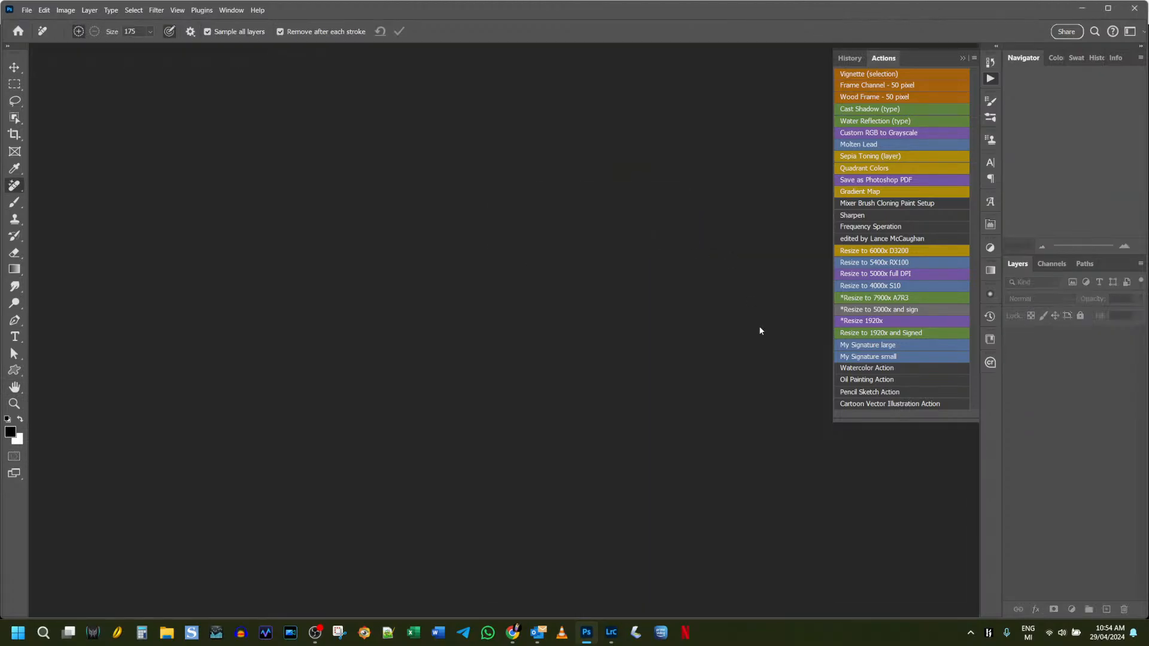
click(609, 637)
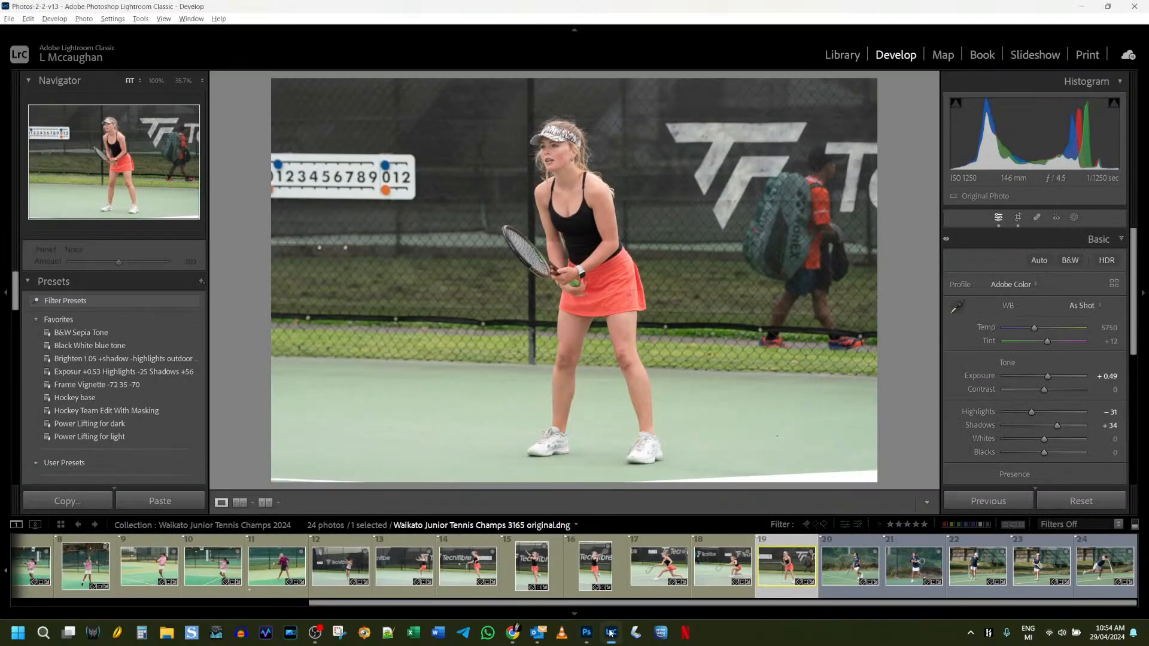
Review the last five photos in the collection and inspect the crop of photo 3419
click(903, 566)
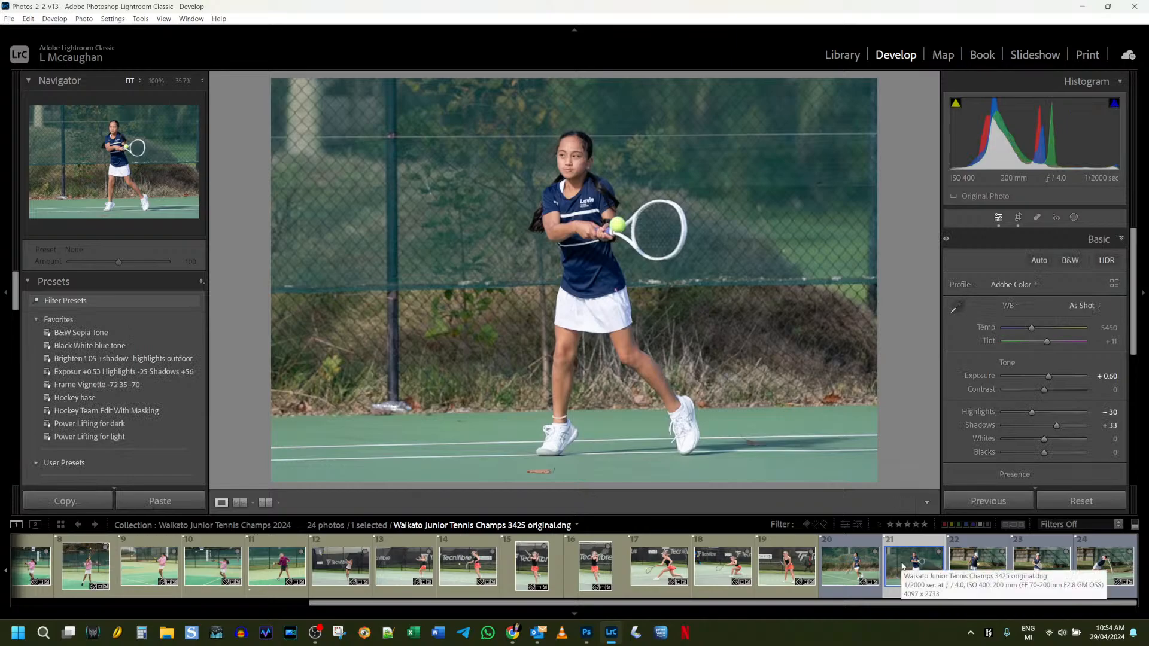
click(1095, 570)
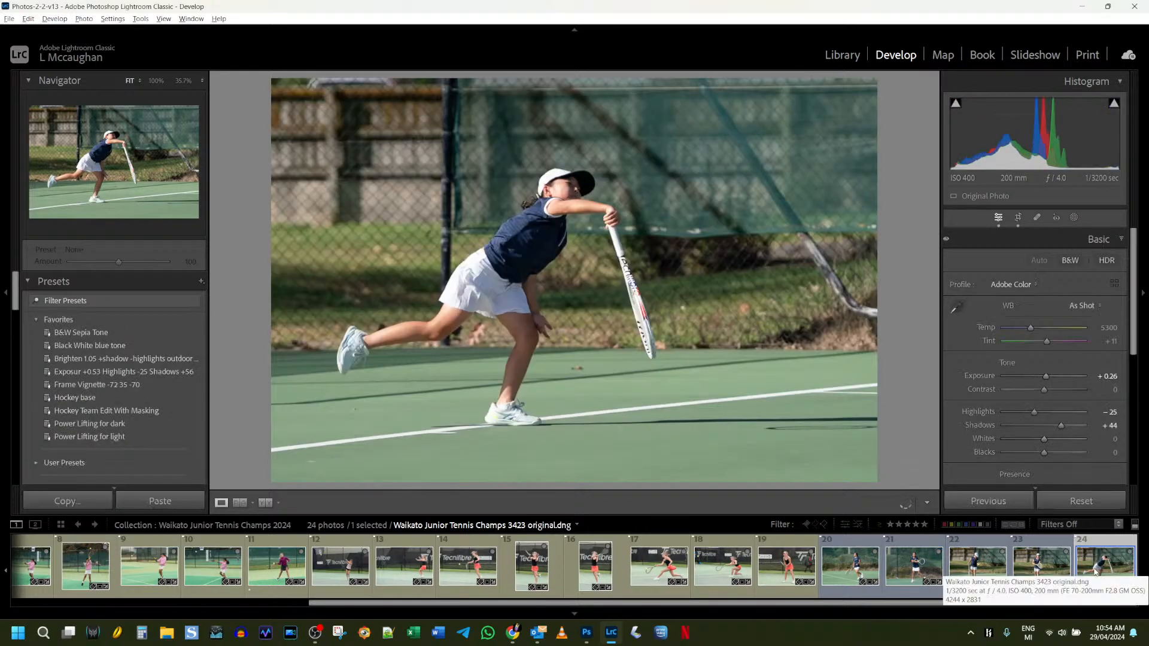
click(1058, 577)
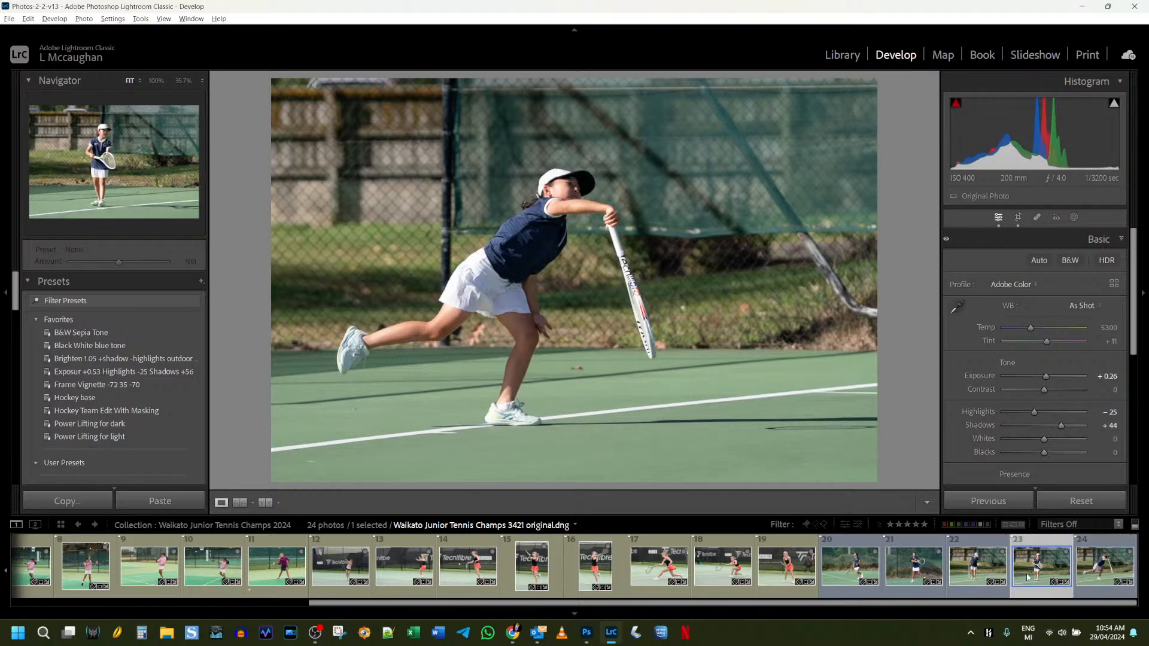
click(991, 579)
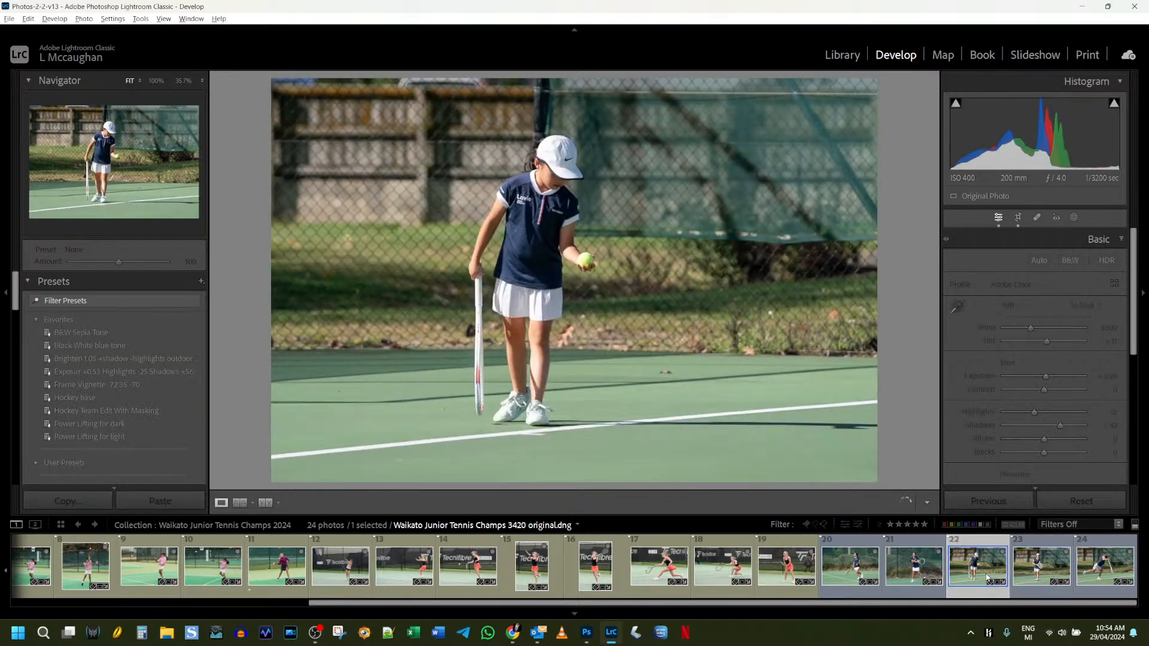
click(916, 571)
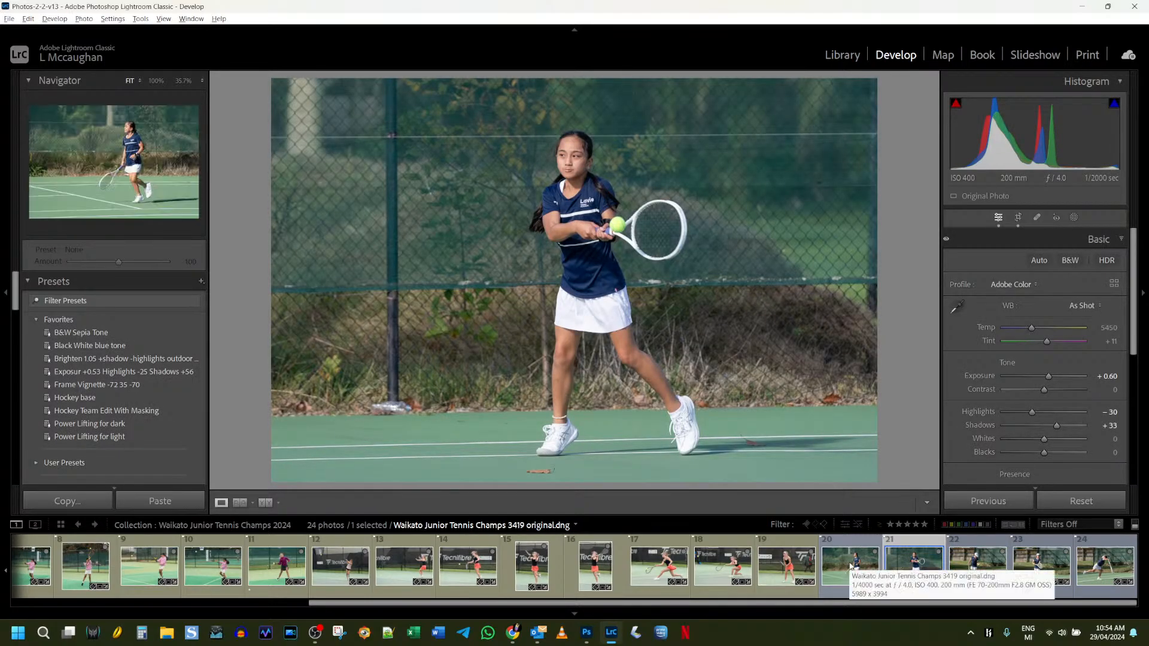
click(850, 566)
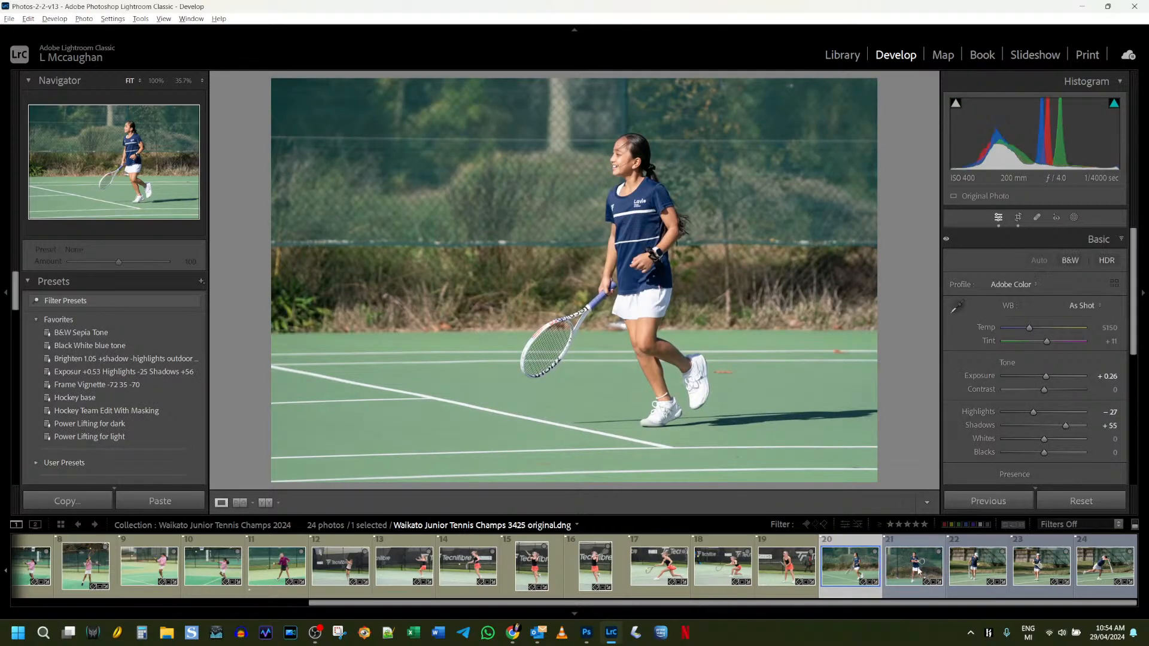
click(1019, 218)
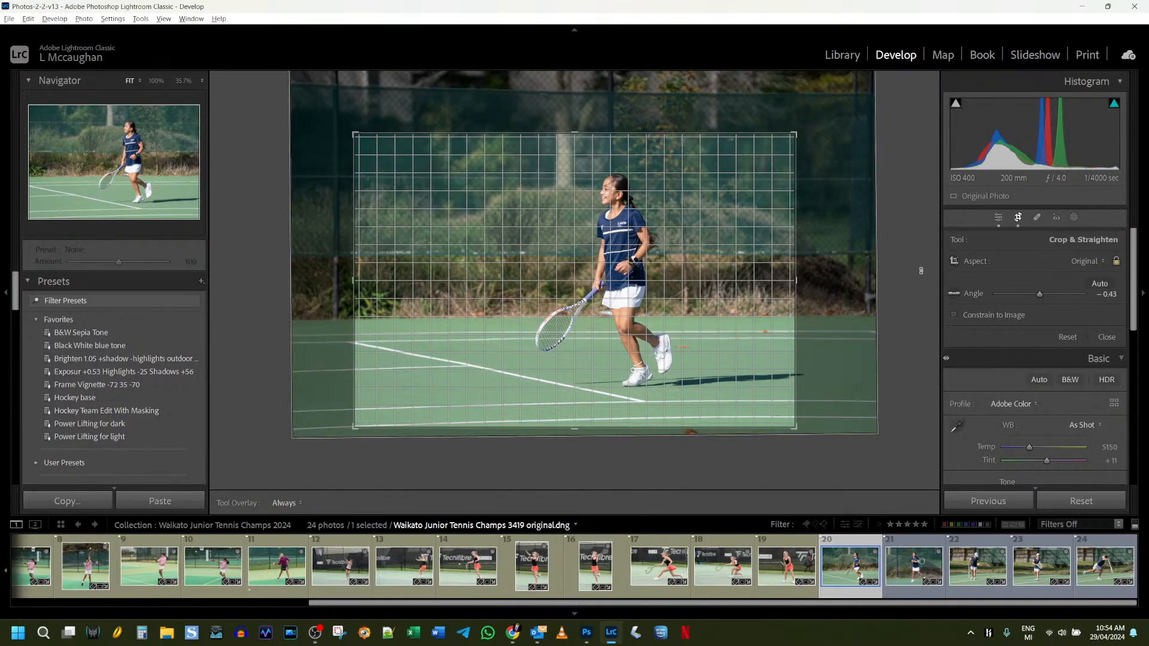
drag(921, 271, 920, 273)
click(1018, 219)
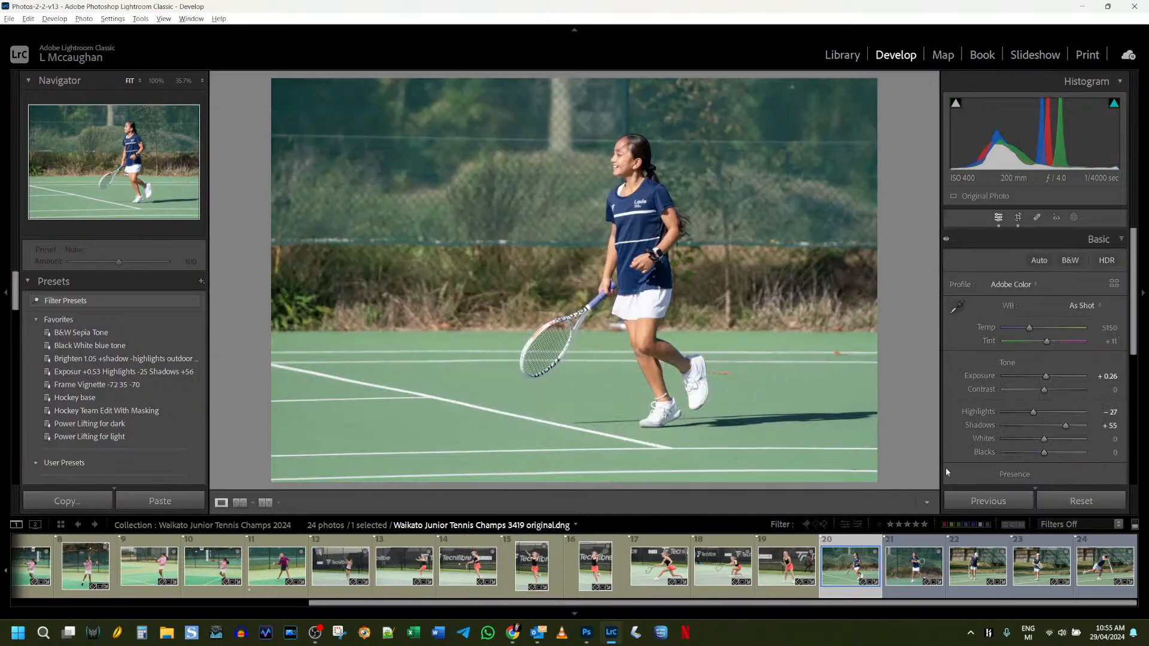
Open Waikato Junior Tennis Champs 3425 original from Lightroom in Photoshop for retouching
key(Right)
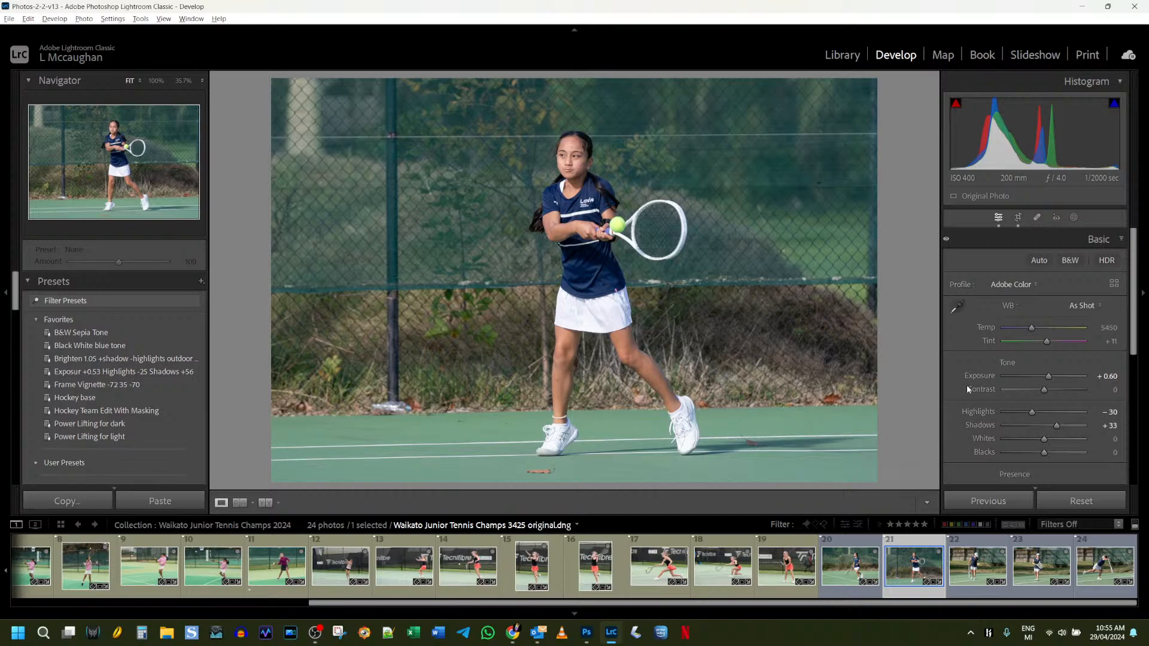
key(ctrl+e)
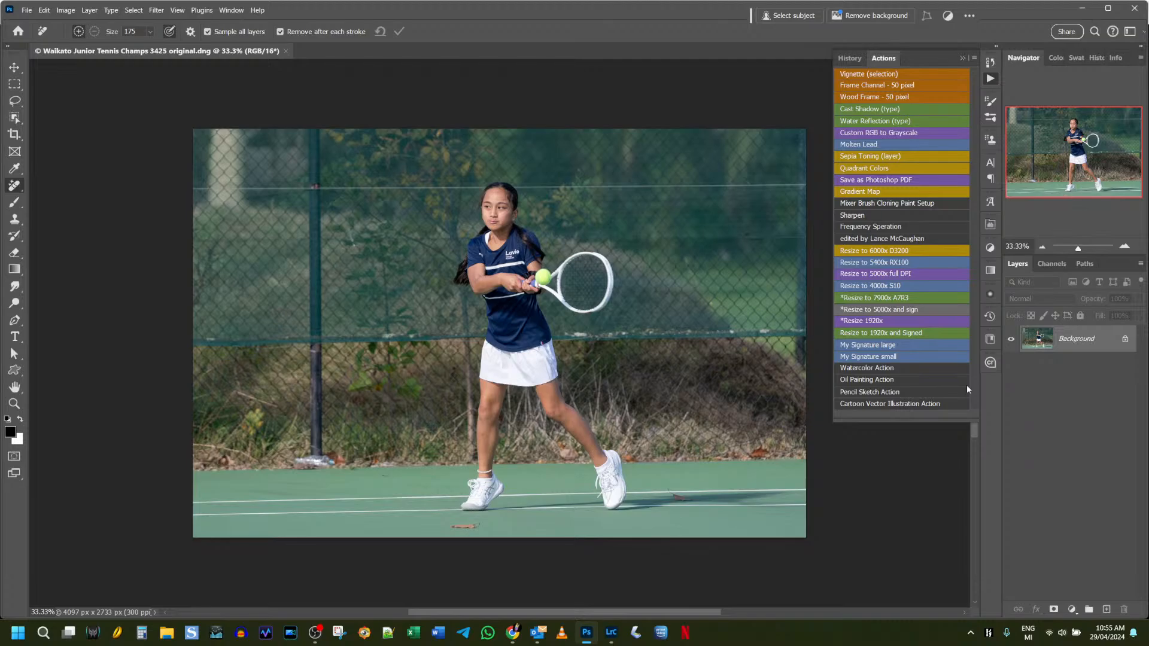
key(ctrl+plus)
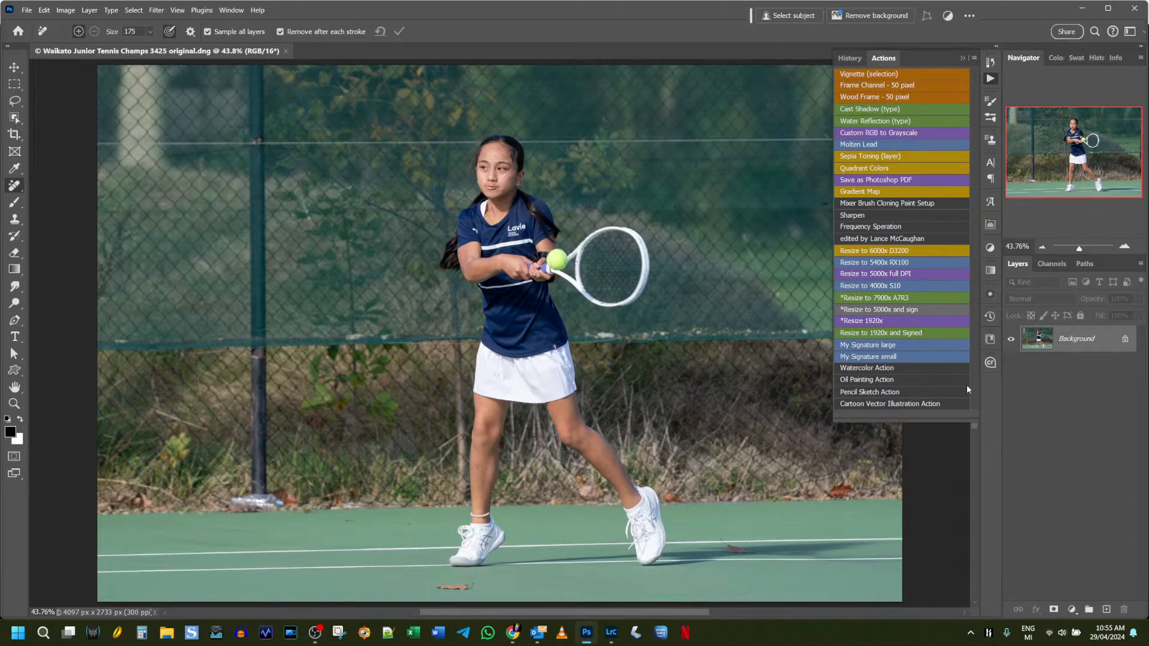
Reduce the Remove tool brush to size 90 and remove the brown leaf on the court in front of the player's feet
key(ctrl+plus)
key(ctrl+plus)
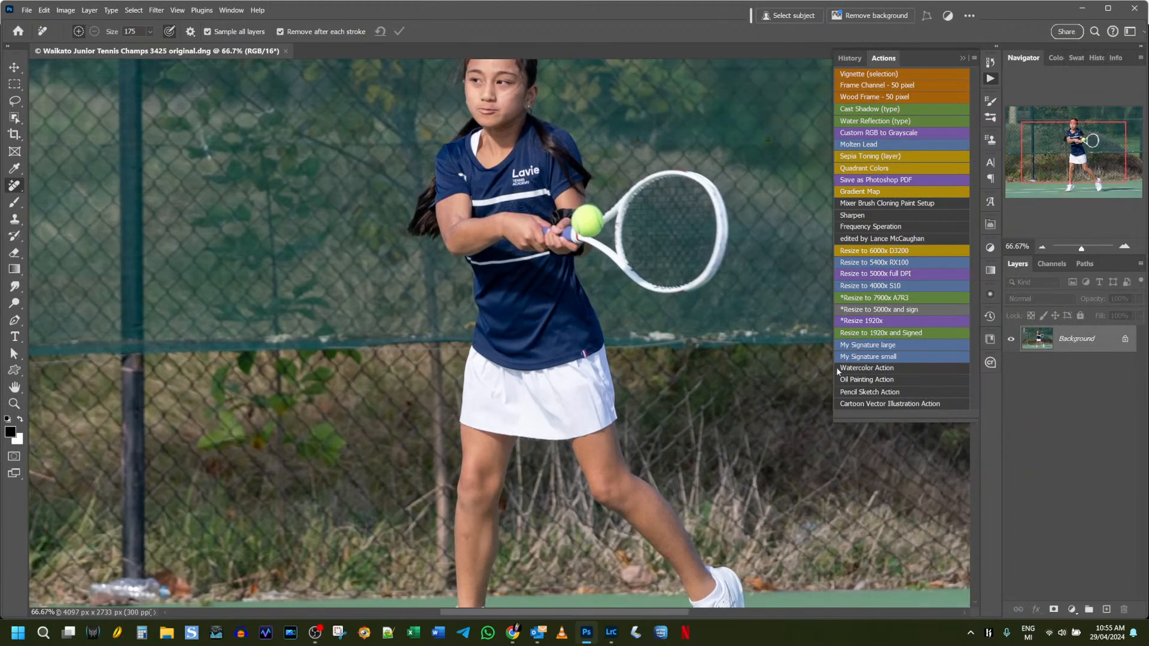
drag(508, 420, 603, 125)
drag(612, 275, 563, 297)
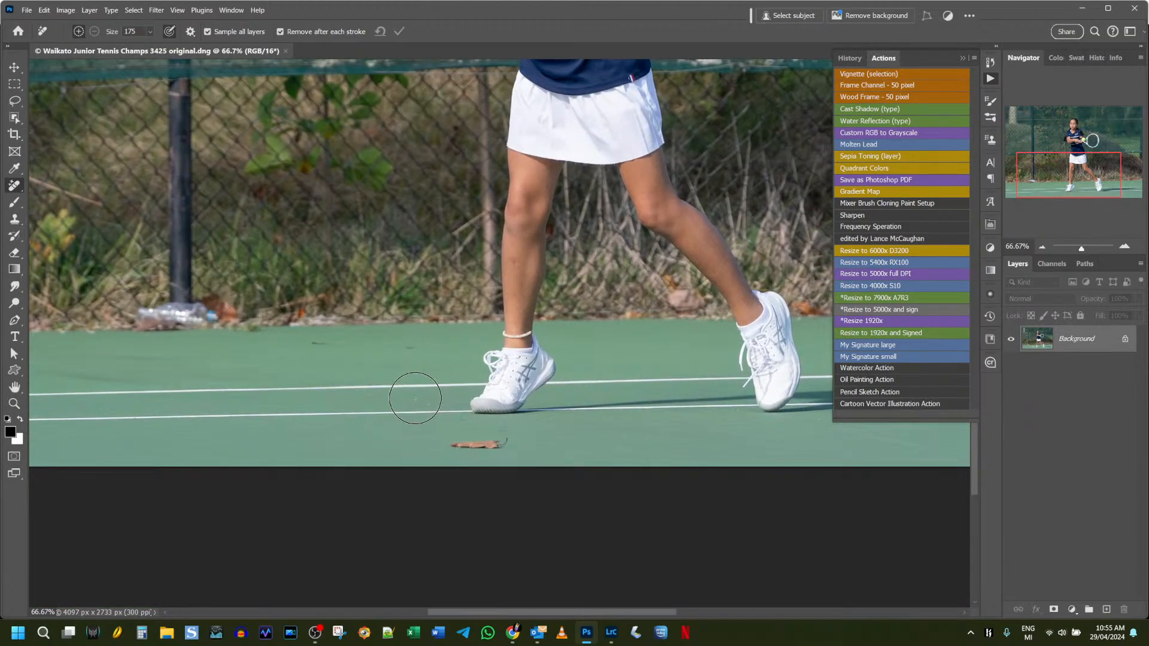
key(bracketleft)
key(bracketleft)
key(bracketleft)
key(bracketleft)
drag(453, 444, 506, 444)
drag(498, 437, 443, 437)
key(ctrl+z)
drag(448, 437, 500, 436)
Remove the small dark marks on the green court and the orange leaf by the fence at the court's far edge
drag(320, 347, 321, 347)
click(410, 347)
drag(339, 387, 549, 370)
drag(790, 376, 451, 376)
drag(608, 380, 402, 392)
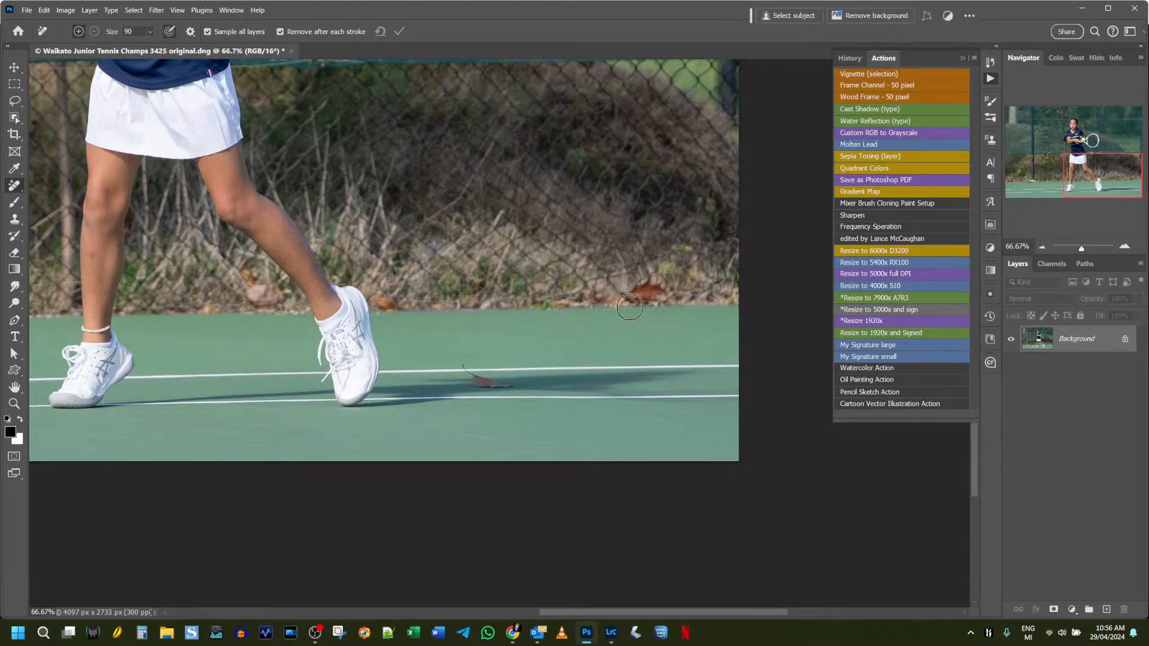
drag(632, 293, 647, 291)
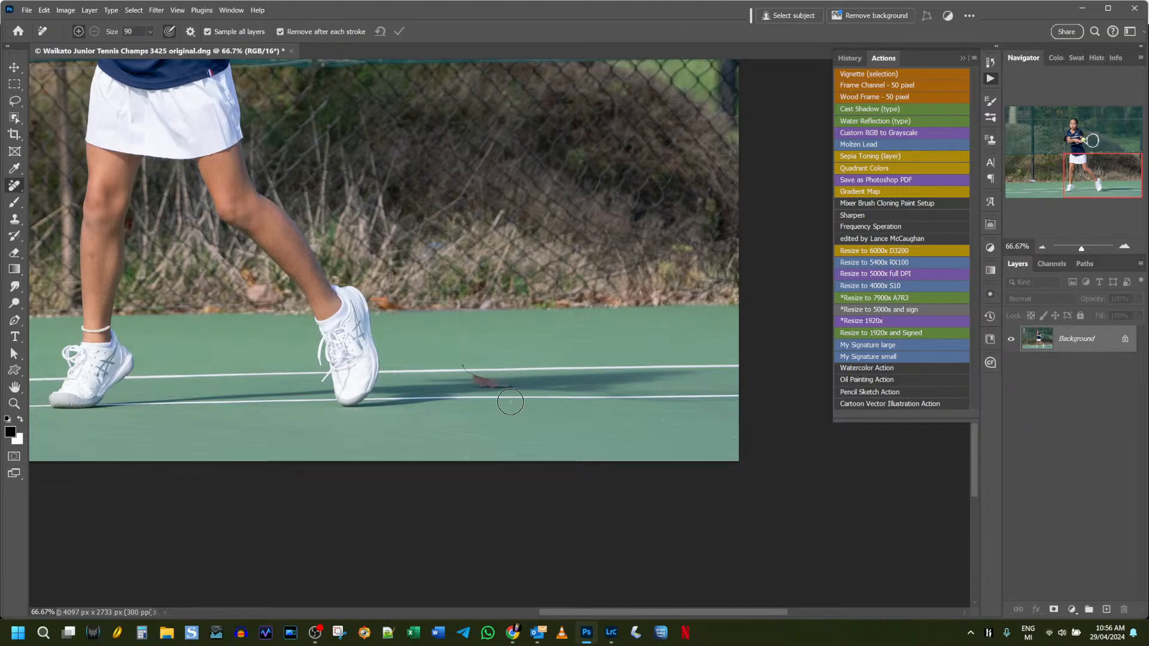
Remove the fallen leaf and its stem lying in the player's shadow between the two white court lines
scroll(510, 401, up, 2)
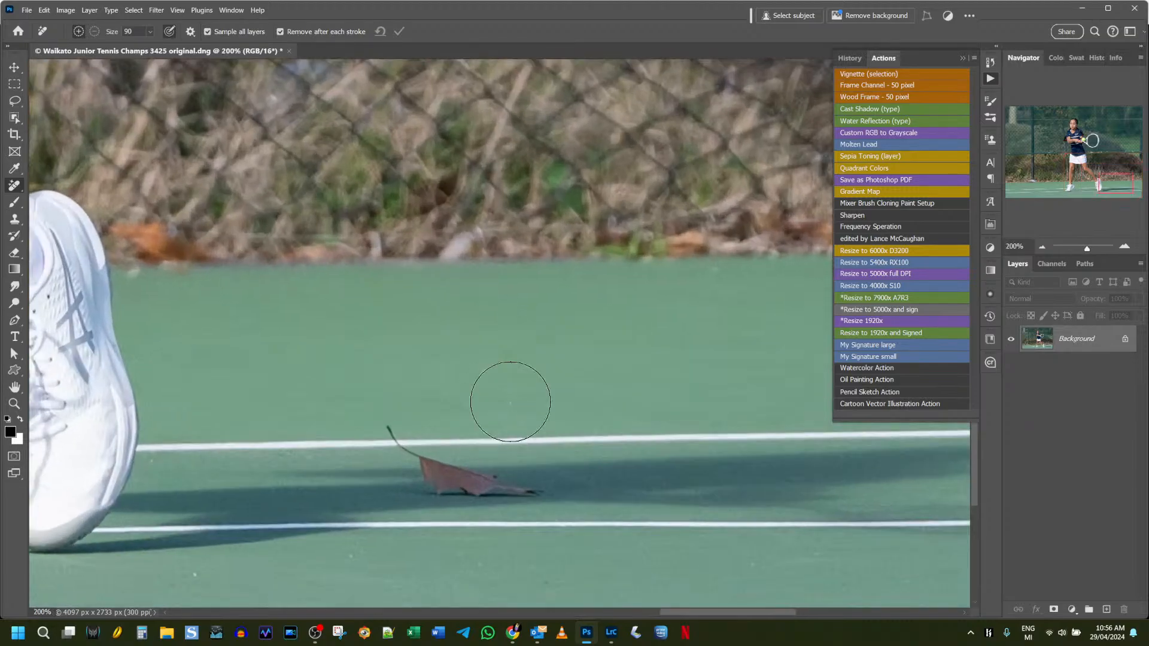
scroll(510, 402, down, 4)
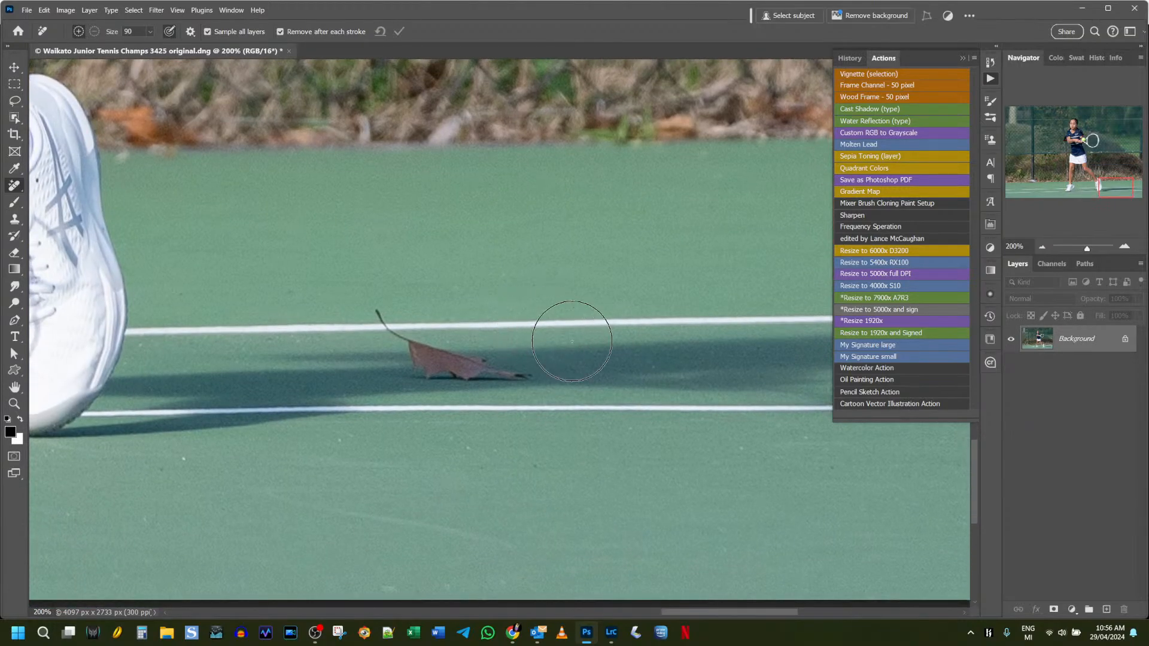
mouse_move(377, 318)
mouse_down()
mouse_move(395, 344)
mouse_move(498, 369)
mouse_up()
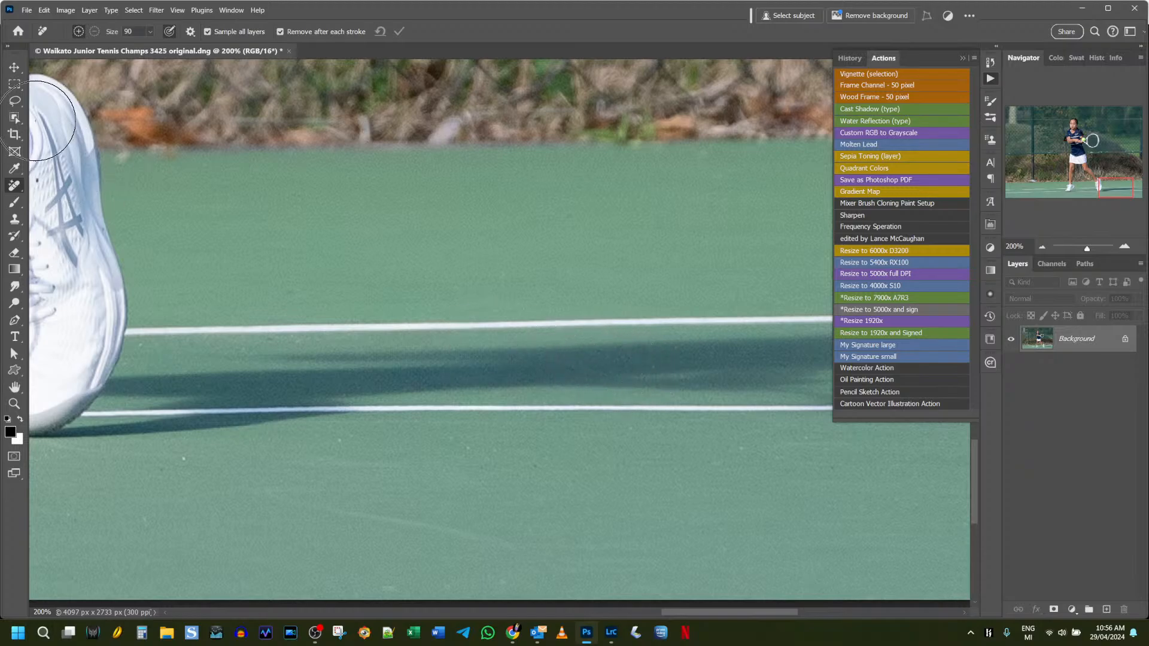
click(14, 100)
mouse_move(416, 261)
mouse_down()
mouse_move(440, 318)
mouse_move(415, 264)
mouse_up()
right_click(448, 268)
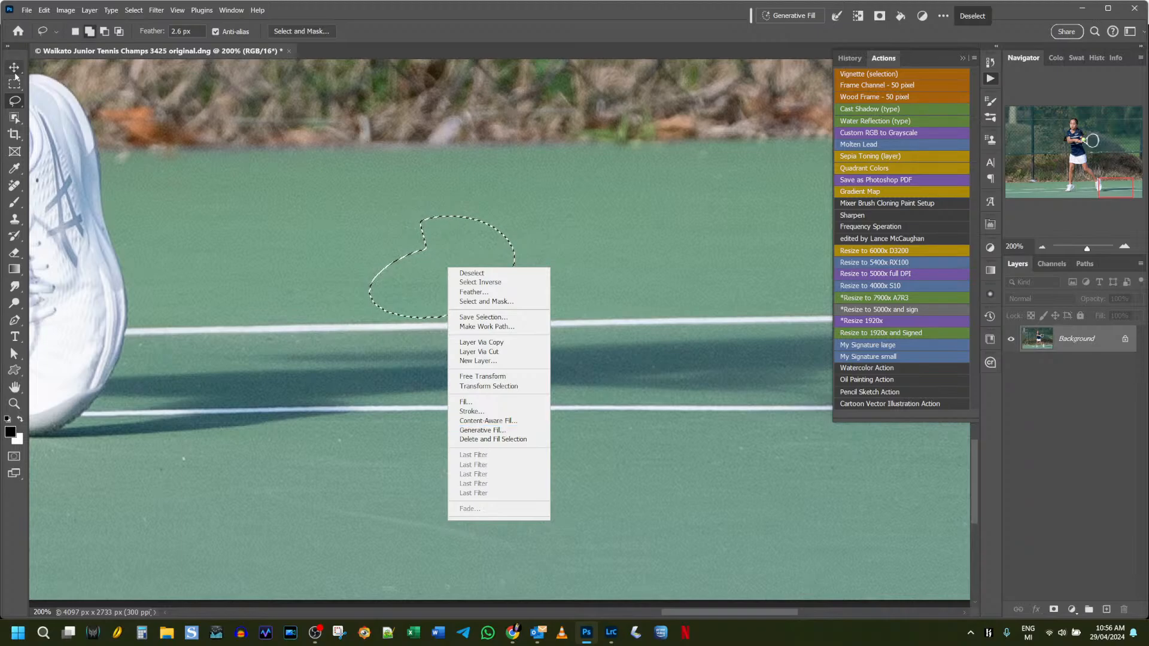
click(231, 177)
click(235, 179)
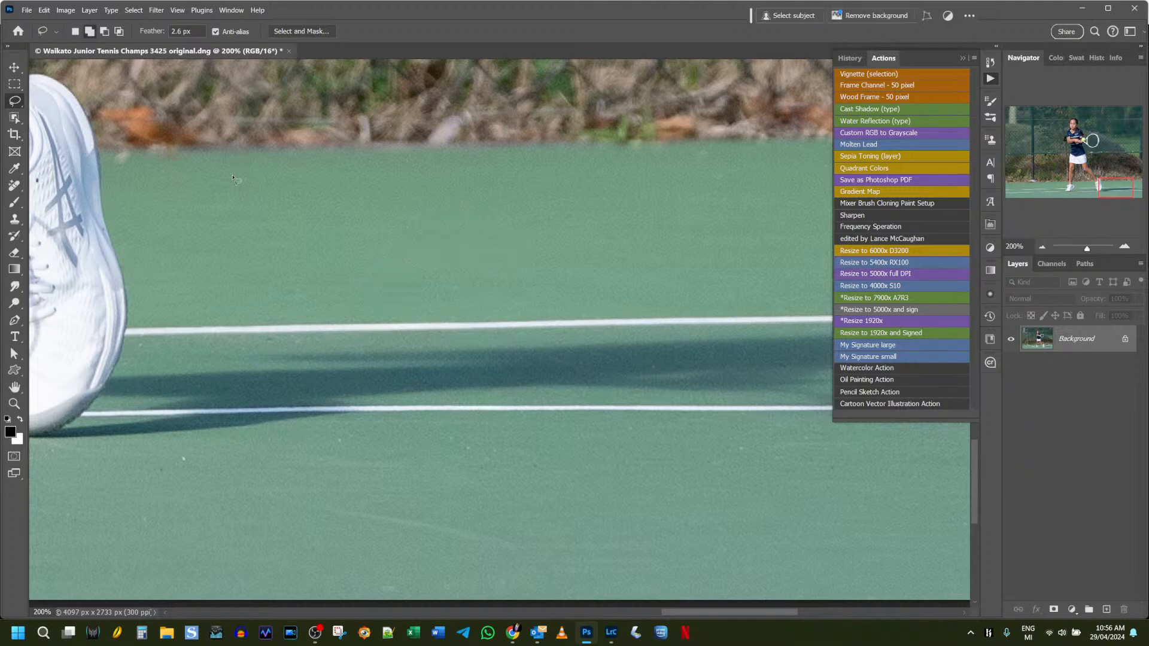
click(18, 185)
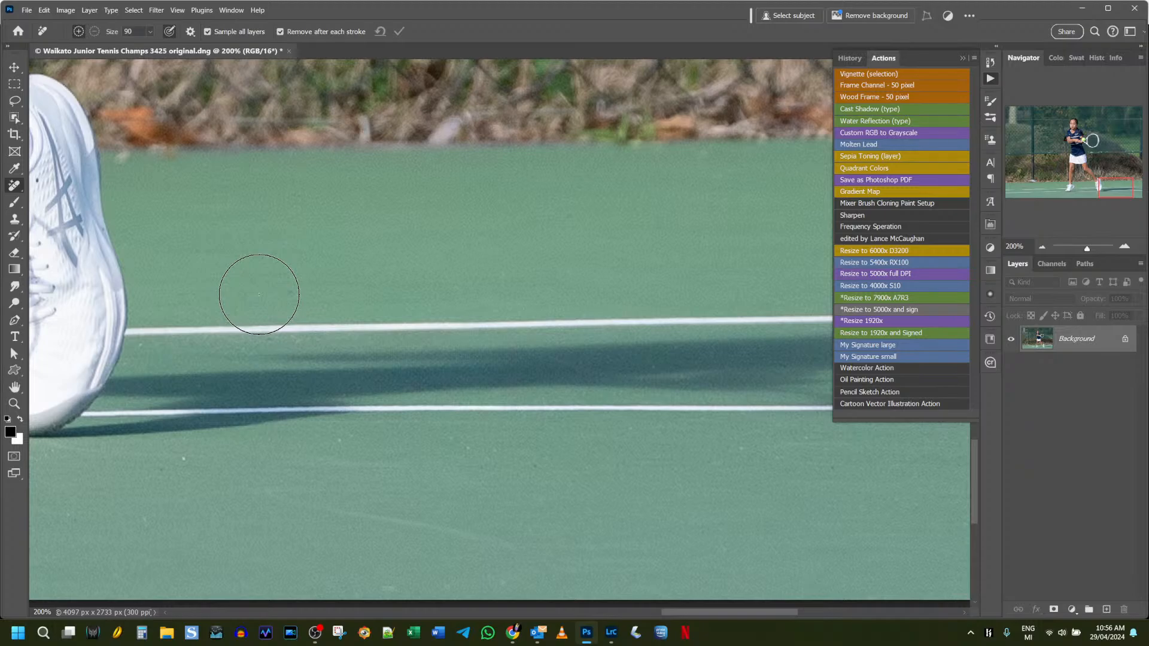
click(15, 100)
mouse_move(514, 245)
mouse_down()
mouse_move(522, 286)
mouse_move(546, 235)
mouse_move(516, 241)
mouse_up()
right_click(461, 254)
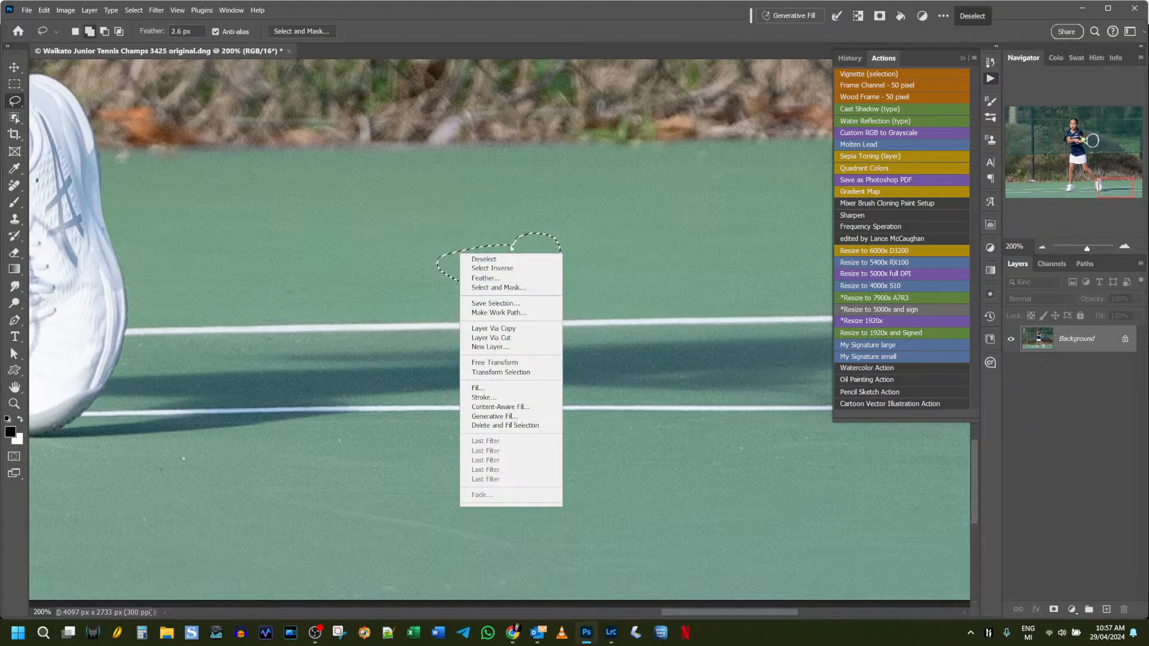
click(460, 205)
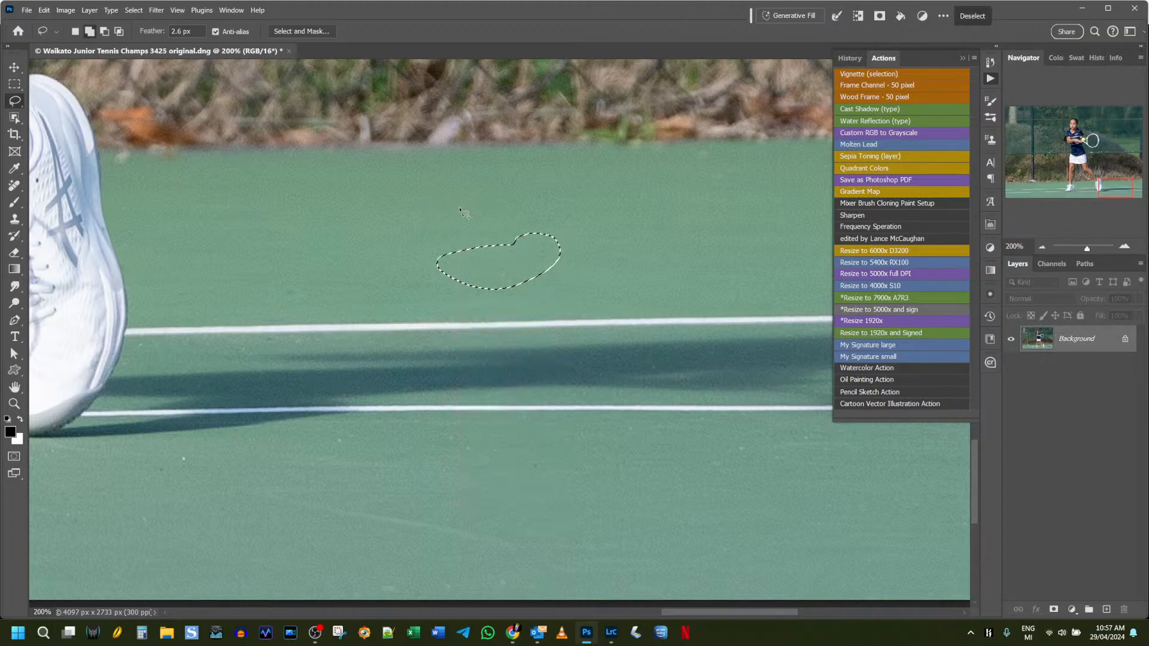
click(460, 204)
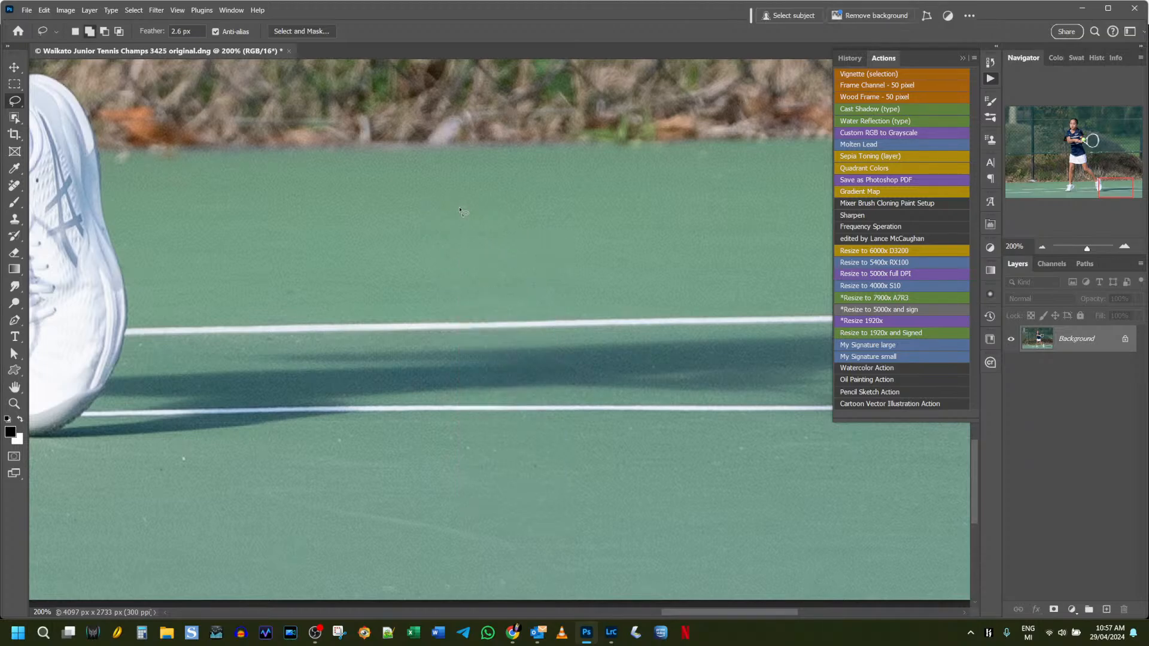
click(14, 186)
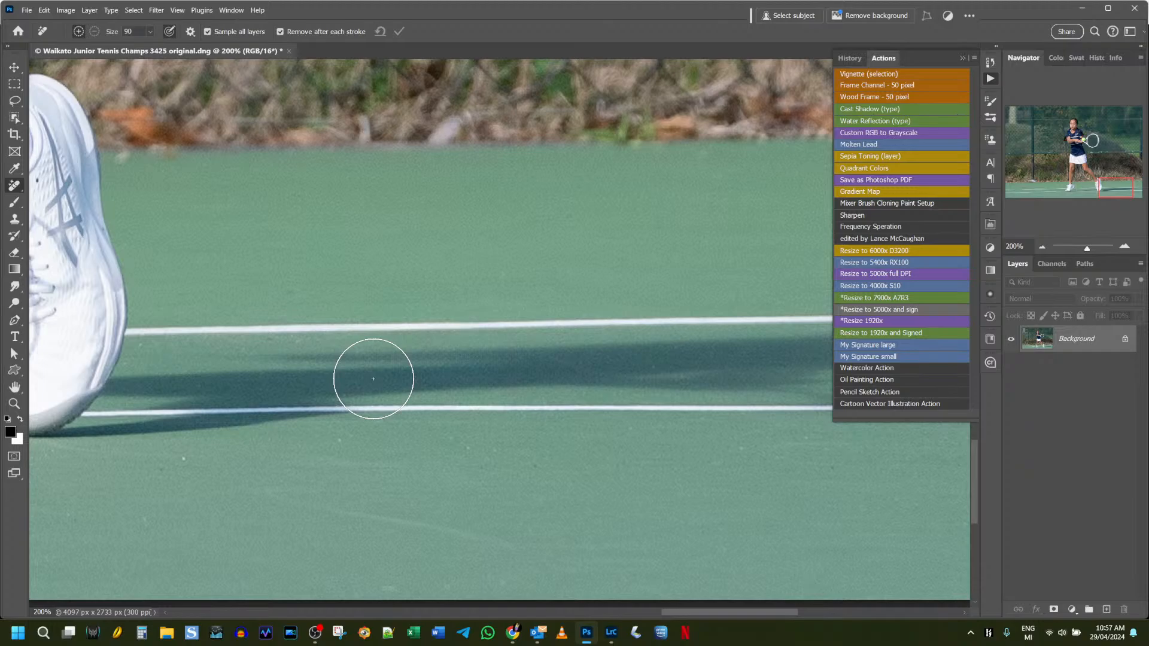
key(ctrl+0)
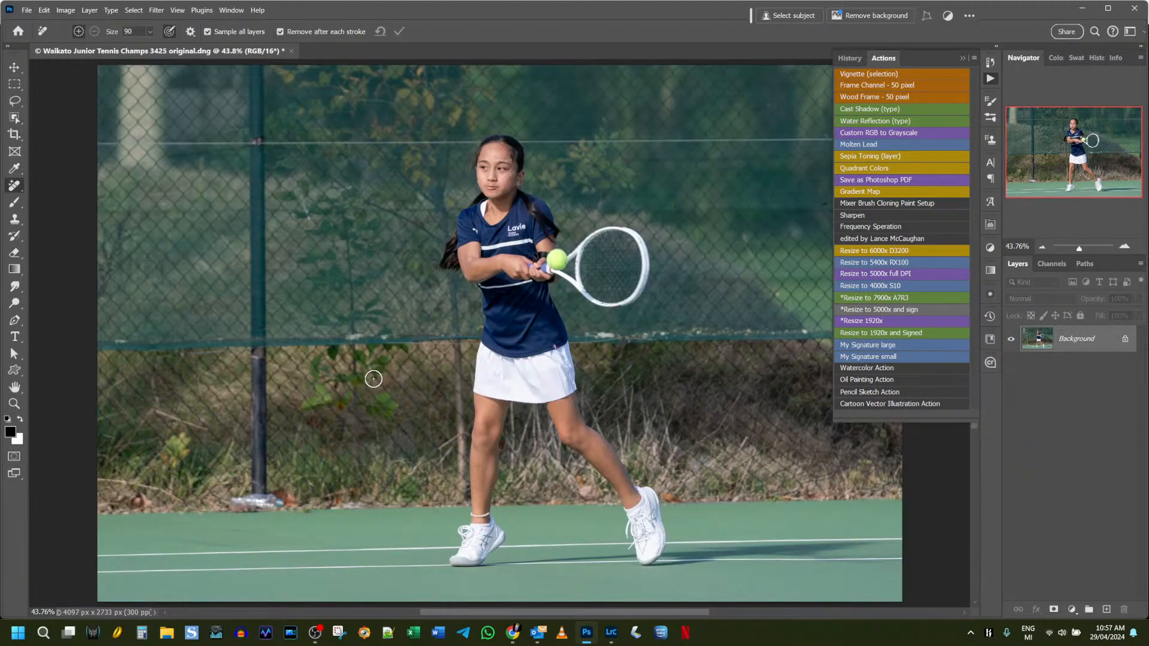
Remove the plastic bottle and the brown leaves lying at the base of the fence post with the Remove tool
scroll(374, 379, up, 4)
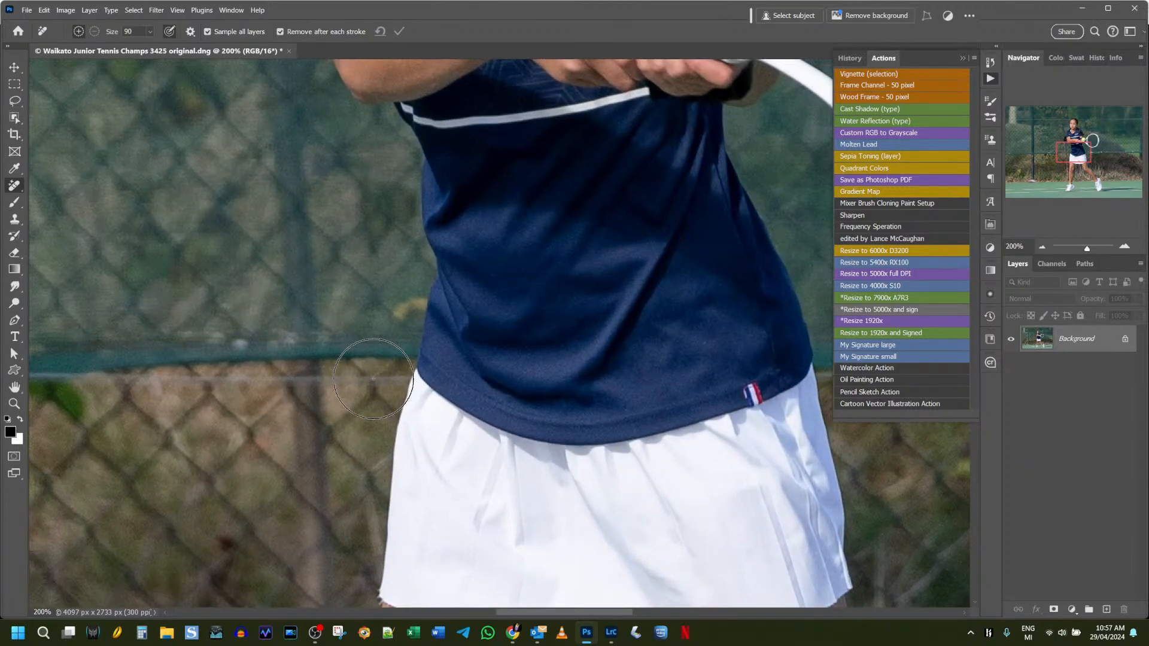
key(space)
drag(306, 406, 557, 233)
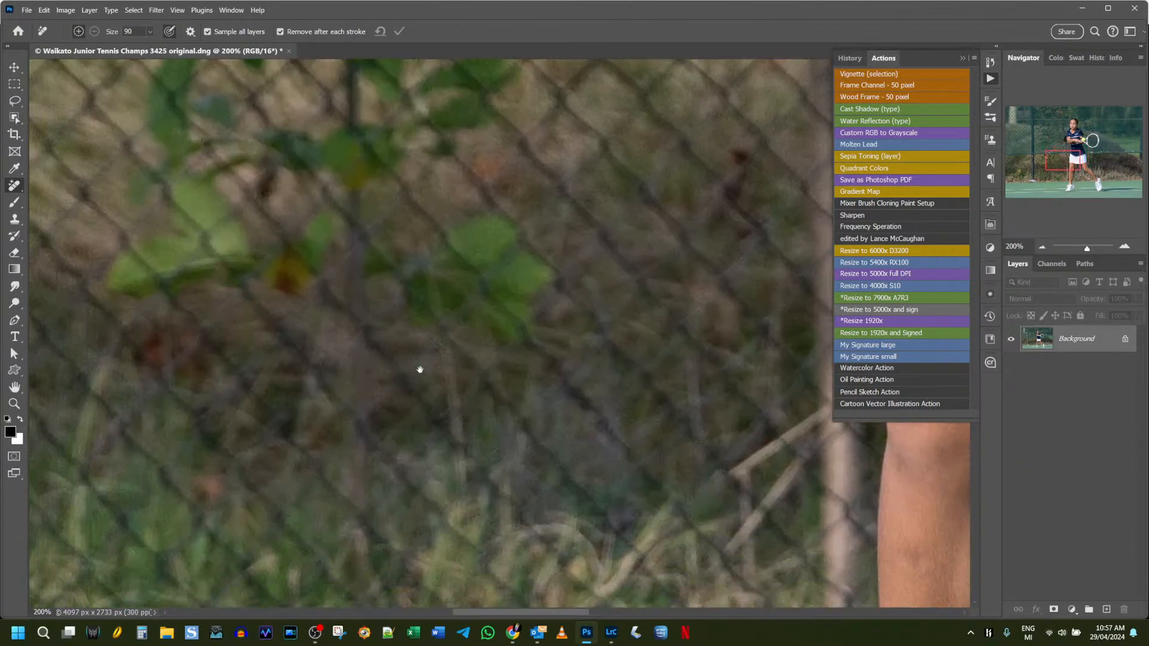
mouse_move(418, 370)
mouse_down()
mouse_move(547, 228)
mouse_move(620, 179)
mouse_move(557, 300)
mouse_up()
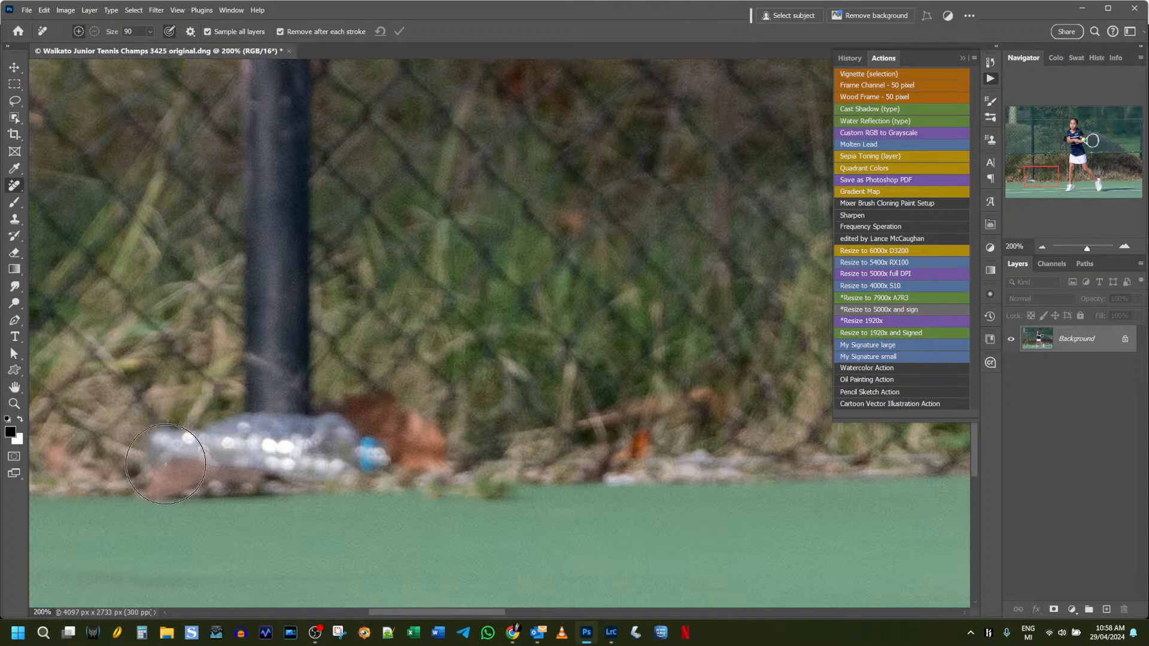
mouse_move(167, 461)
mouse_down()
mouse_move(331, 444)
mouse_move(370, 428)
mouse_move(429, 458)
mouse_up()
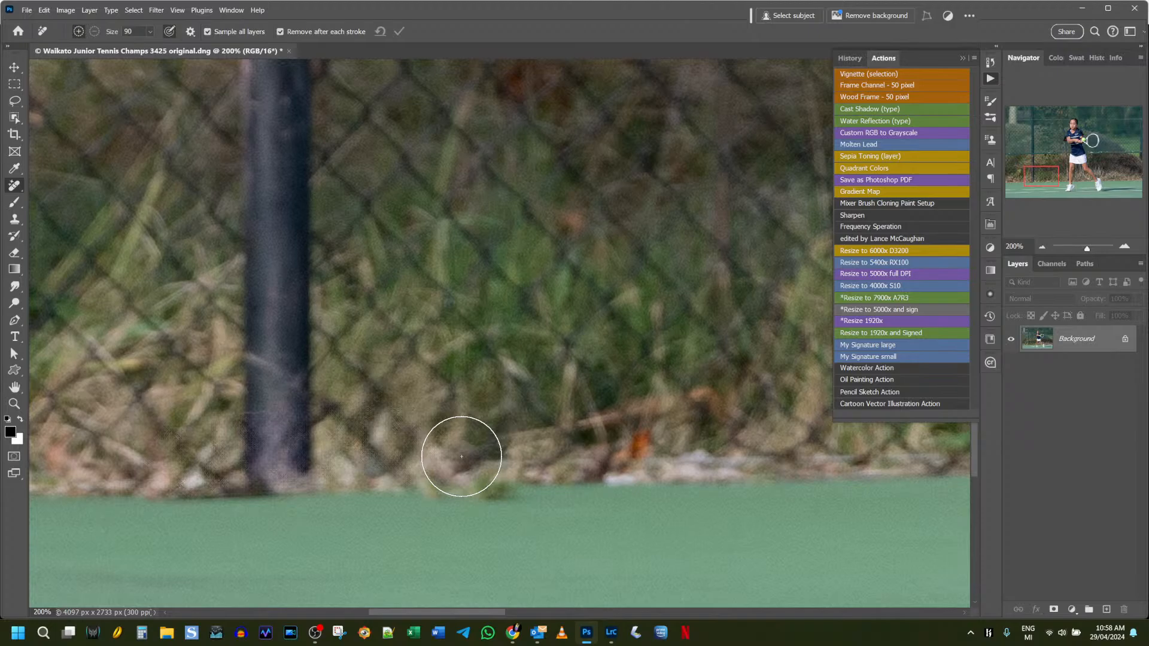
key(ctrl+0)
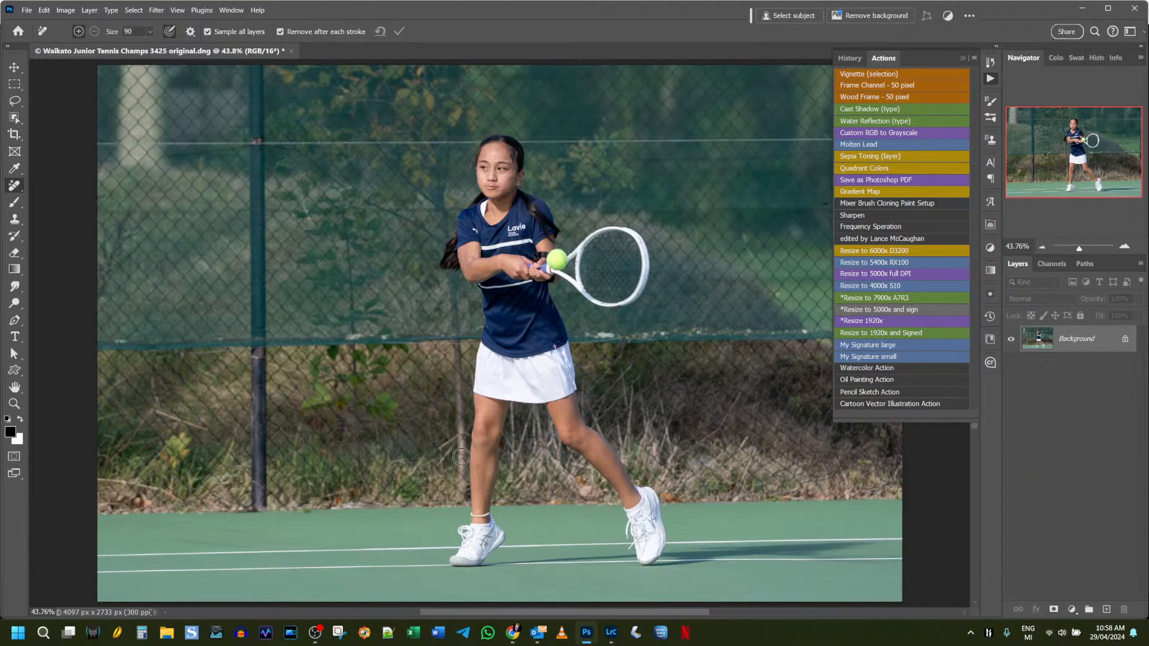
Undo and redo the bottle removal to compare the photo before and after
click(44, 10)
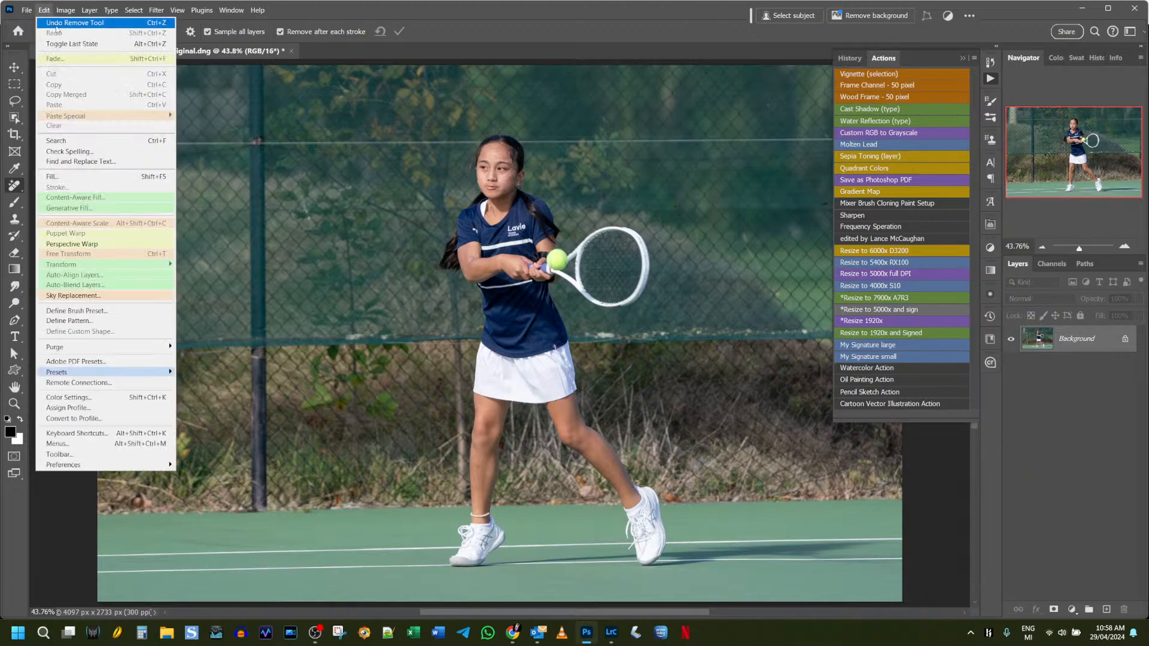
click(56, 23)
click(44, 10)
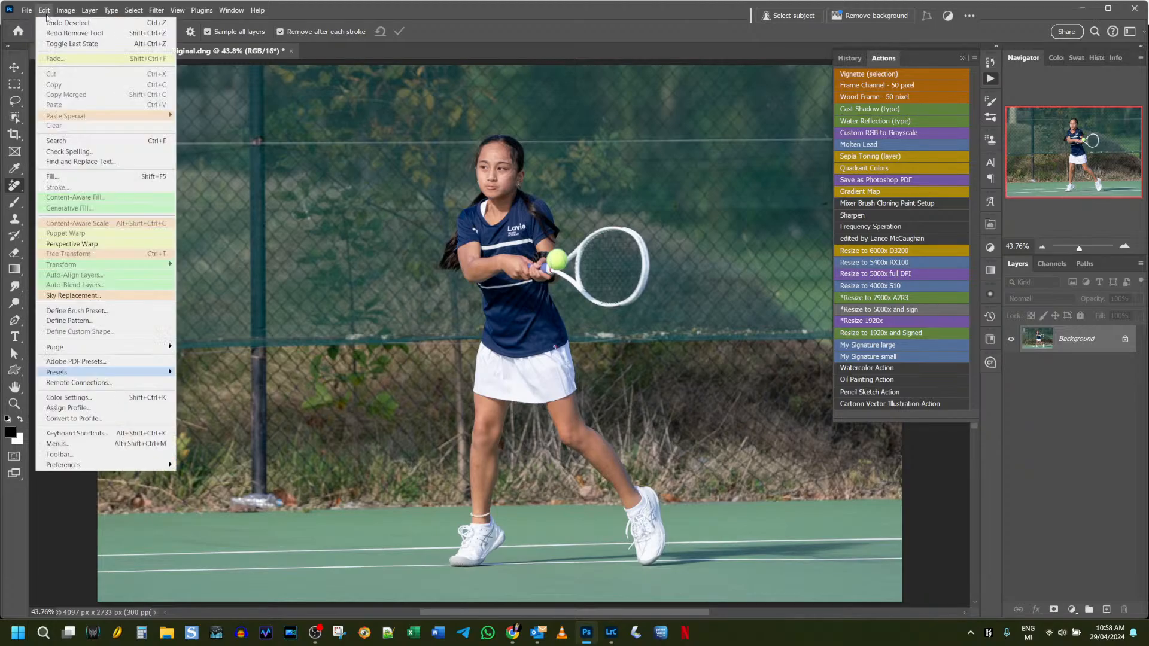
click(58, 34)
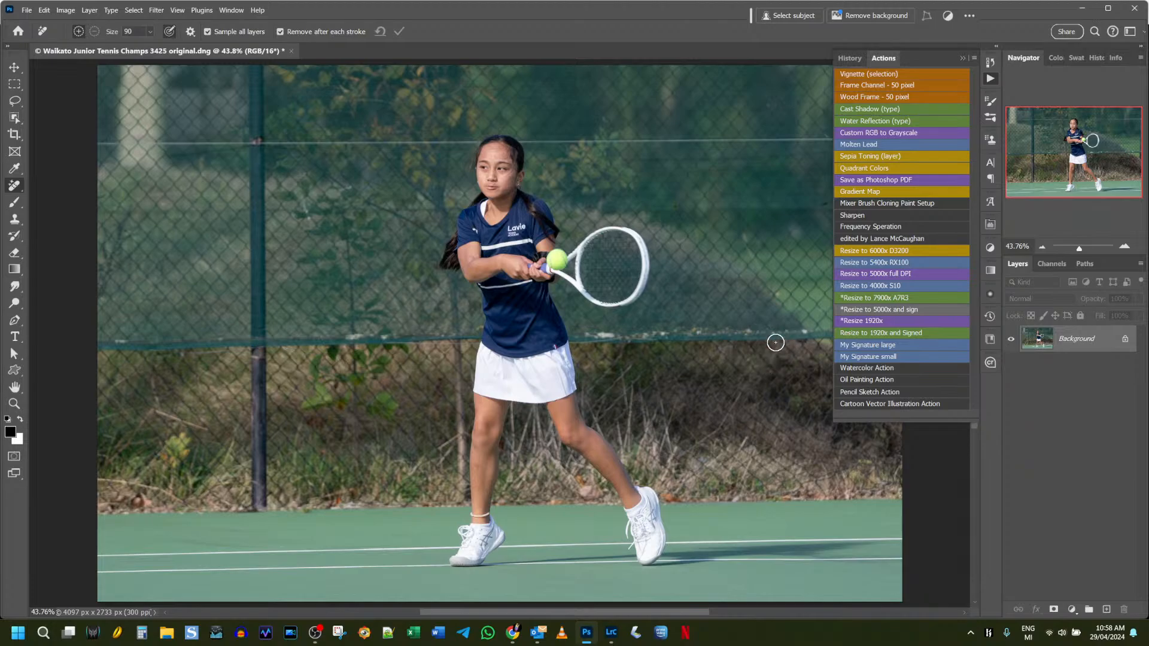
Run the Resize to 7900x A7R3 action and save a quality 12 JPEG copy named Waikato Junior Tennis Champs 3425 full size
click(881, 296)
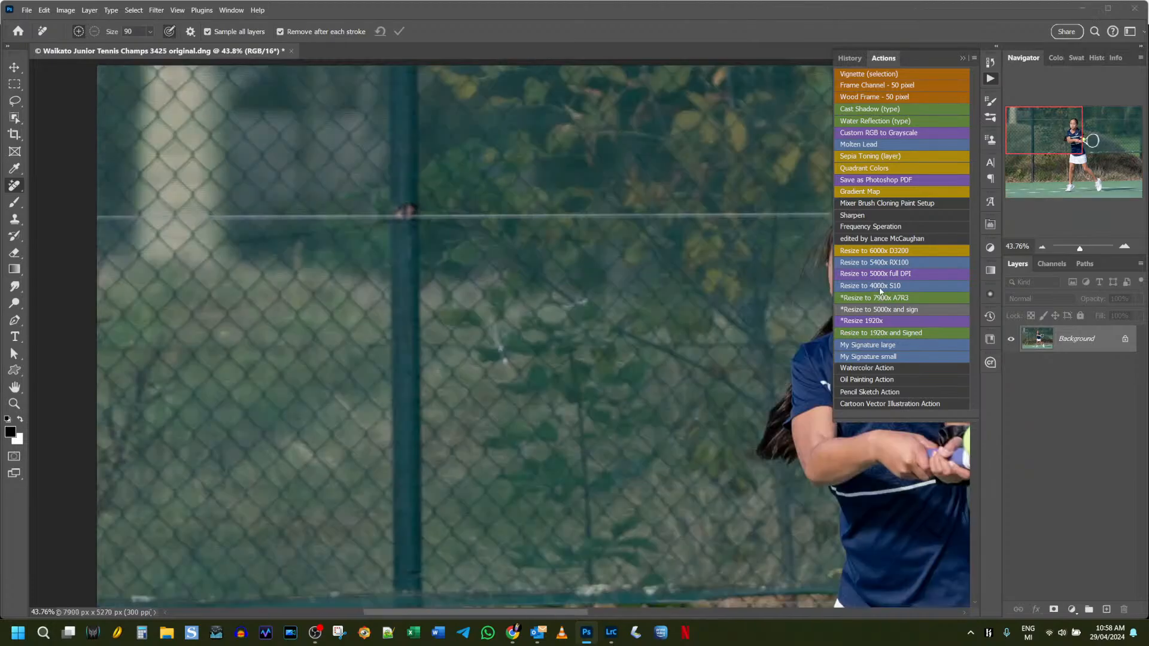
key(ctrl+shift+Left)
key(ctrl+shift+Left)
key(ctrl+shift+Left)
key(ctrl+shift+Left)
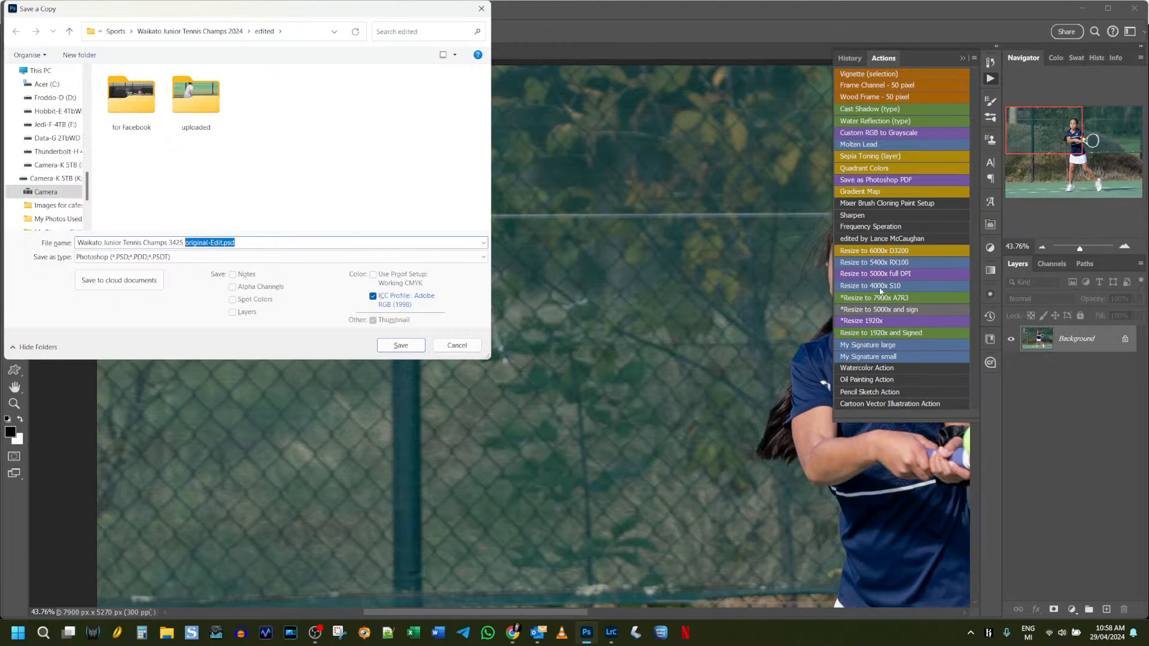
text(full size)
click(210, 257)
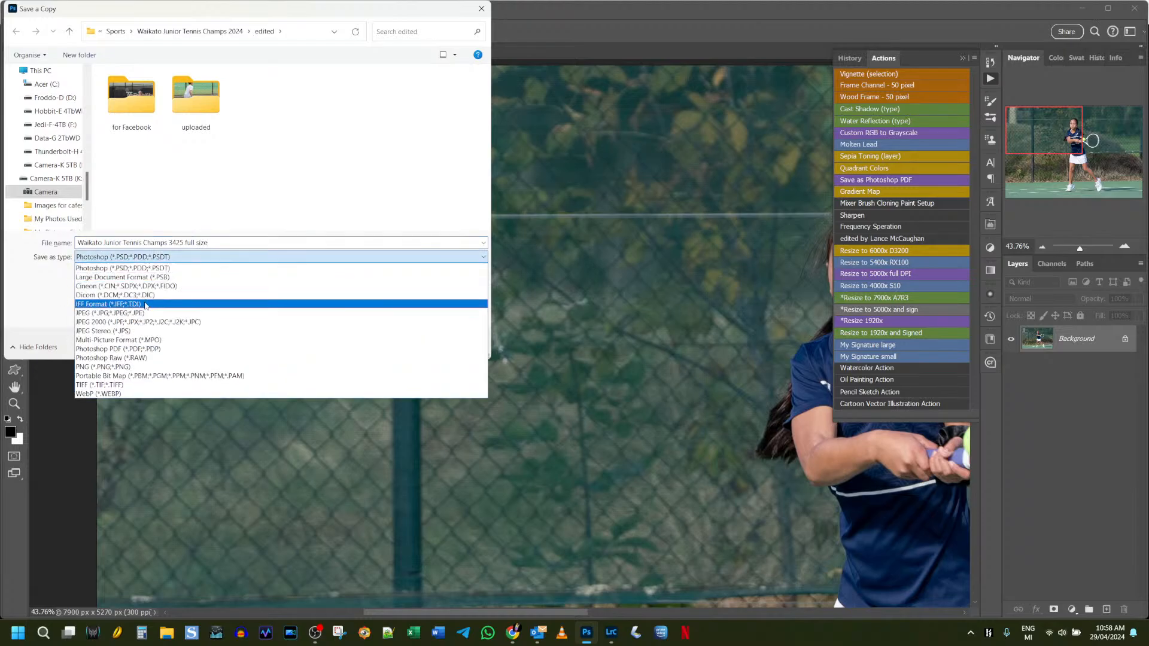
click(139, 313)
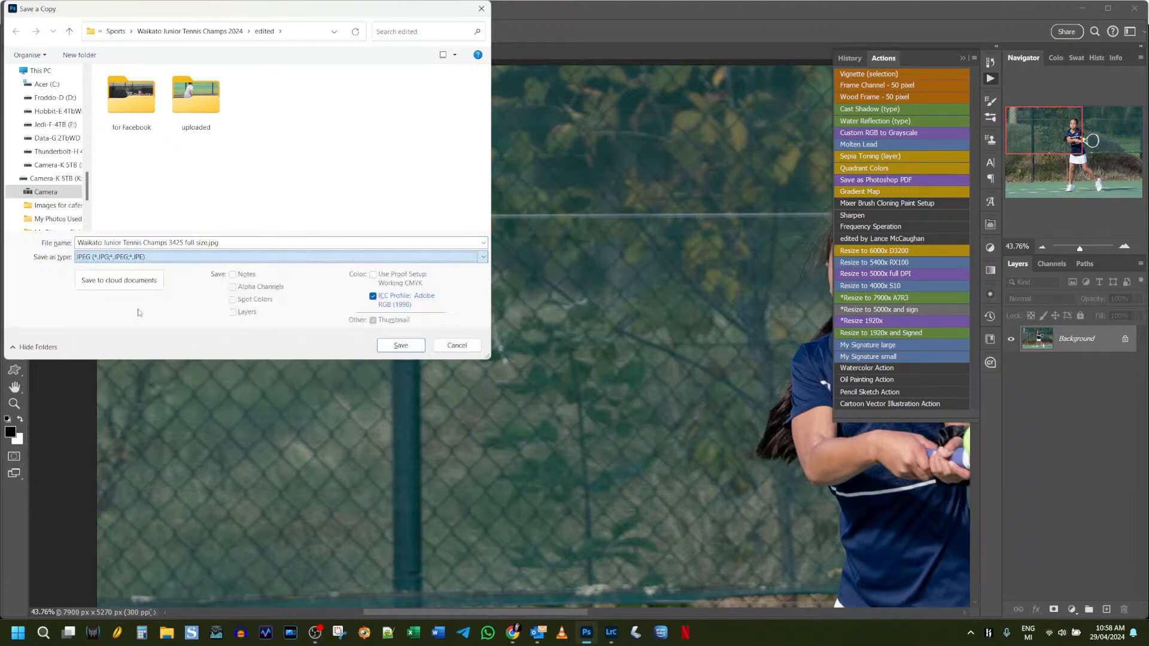
click(399, 344)
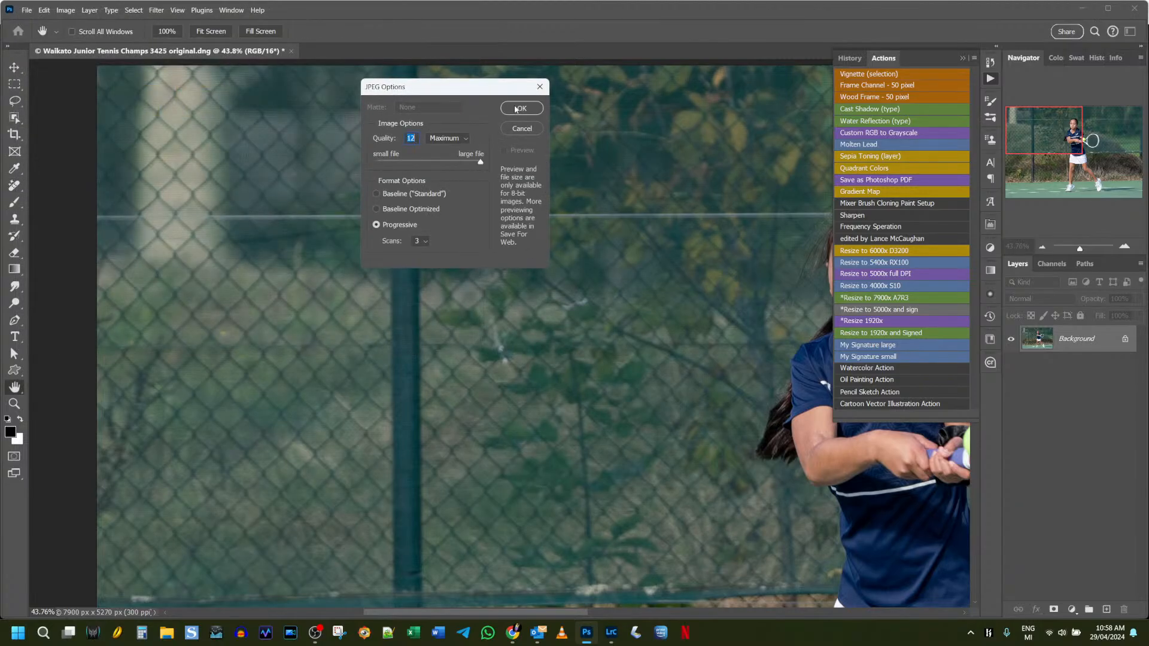
click(521, 108)
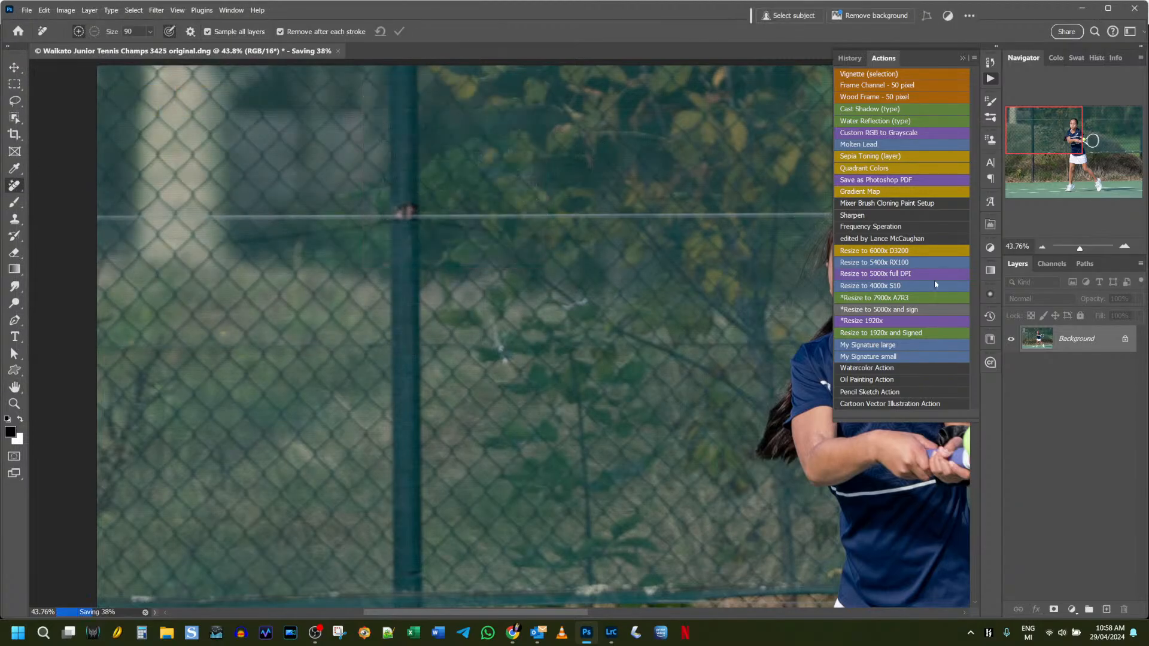
Run the Resize to 5000x and sign action and set the signature layer's blend mode to Linear Light
click(890, 308)
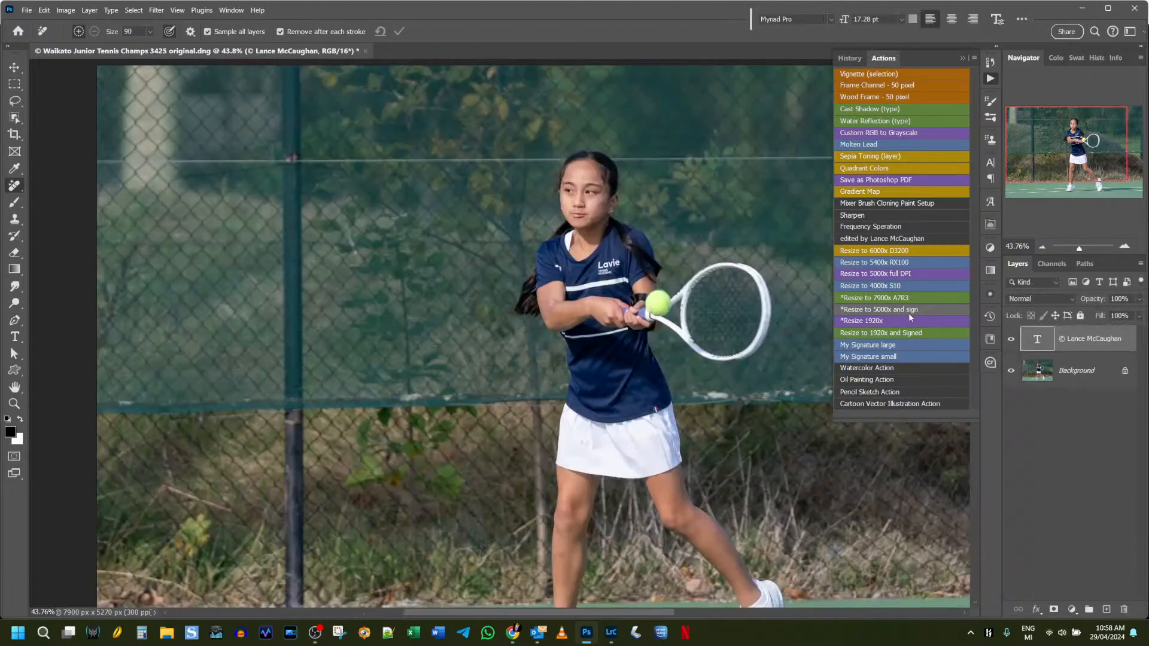
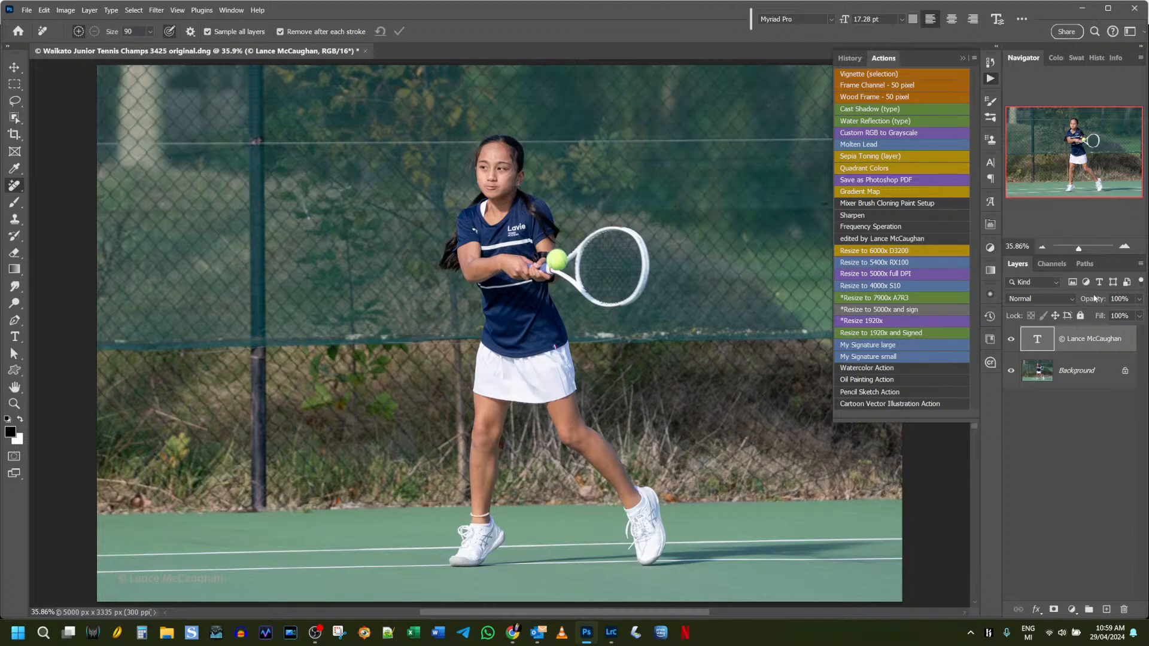
click(1065, 299)
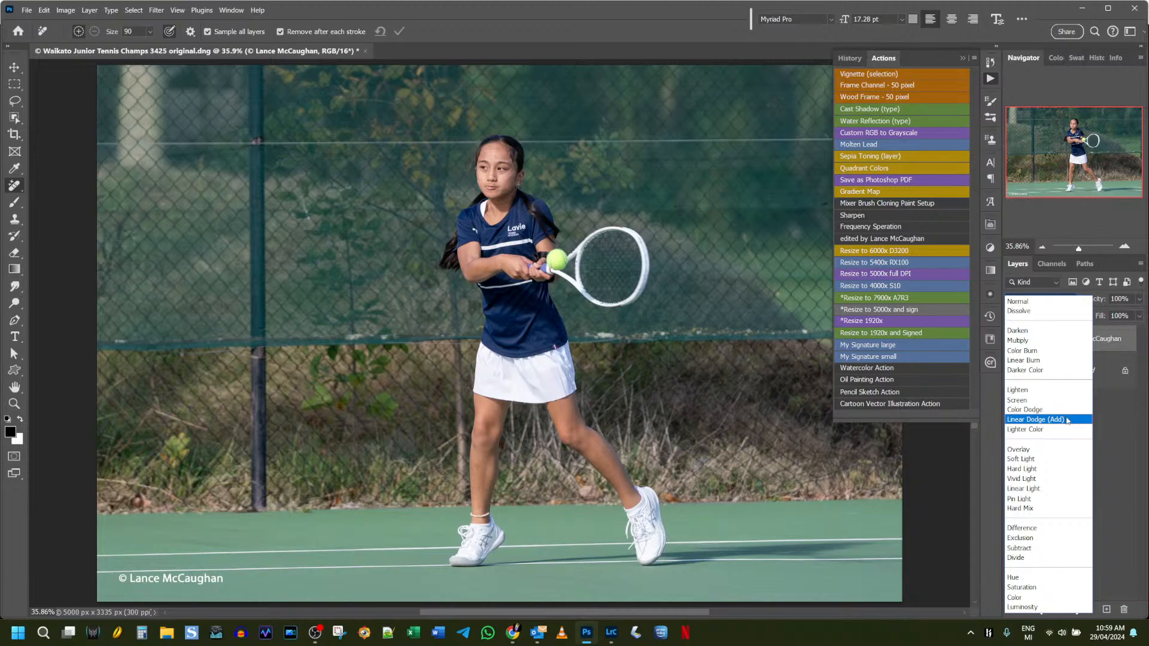
click(1052, 497)
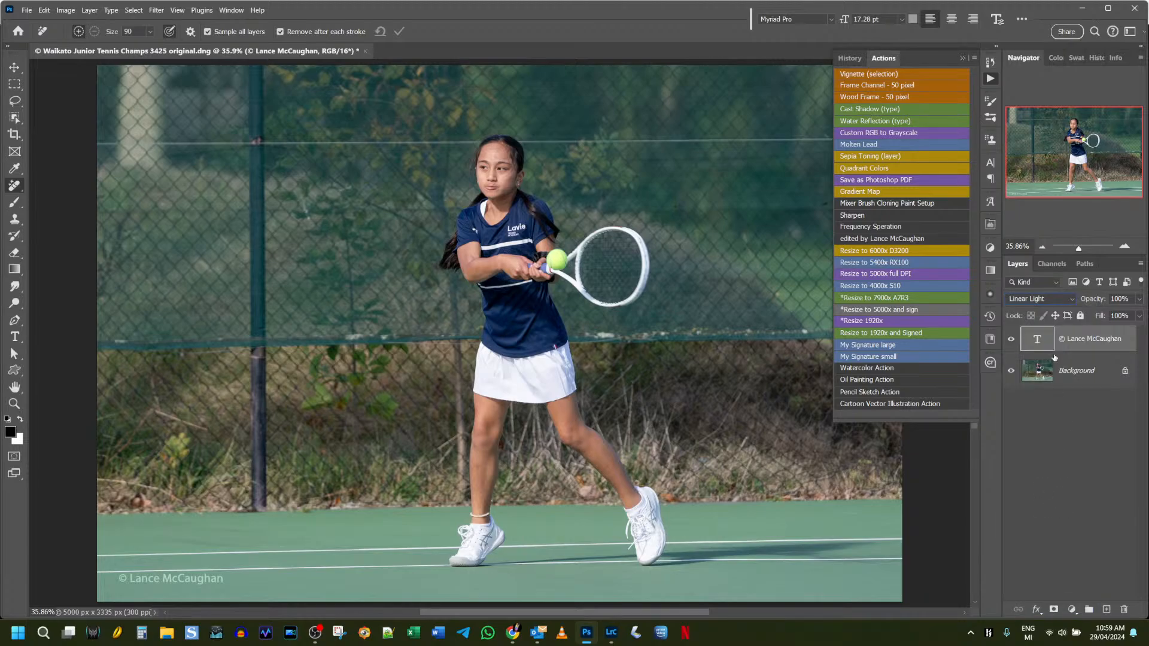
click(1071, 301)
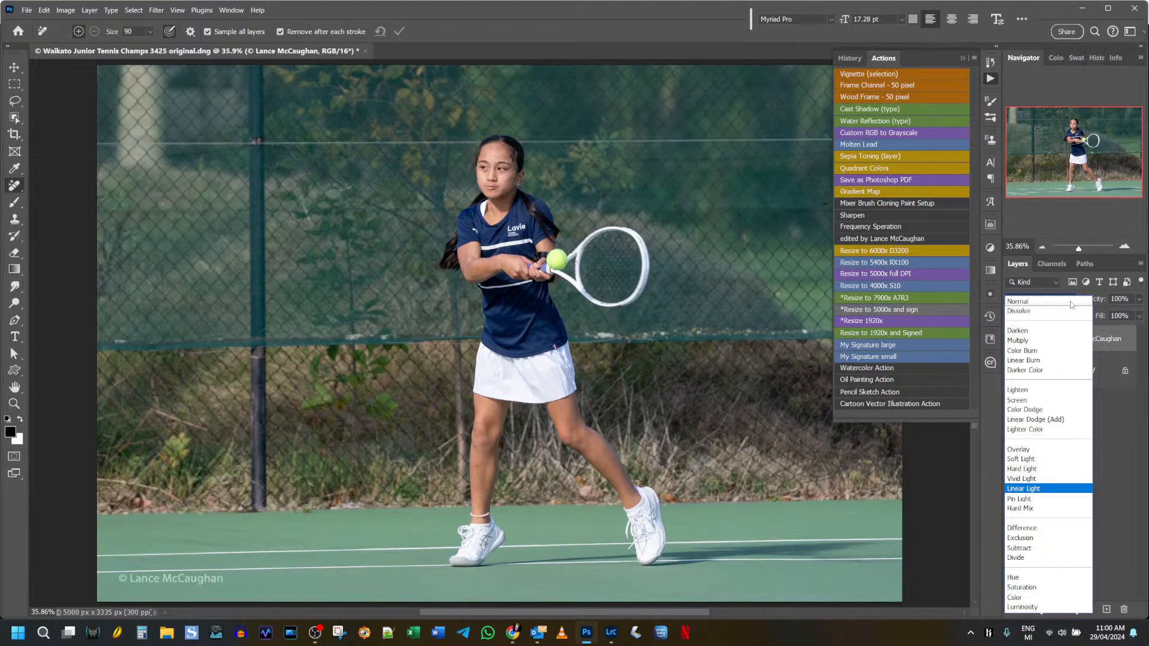
click(1130, 456)
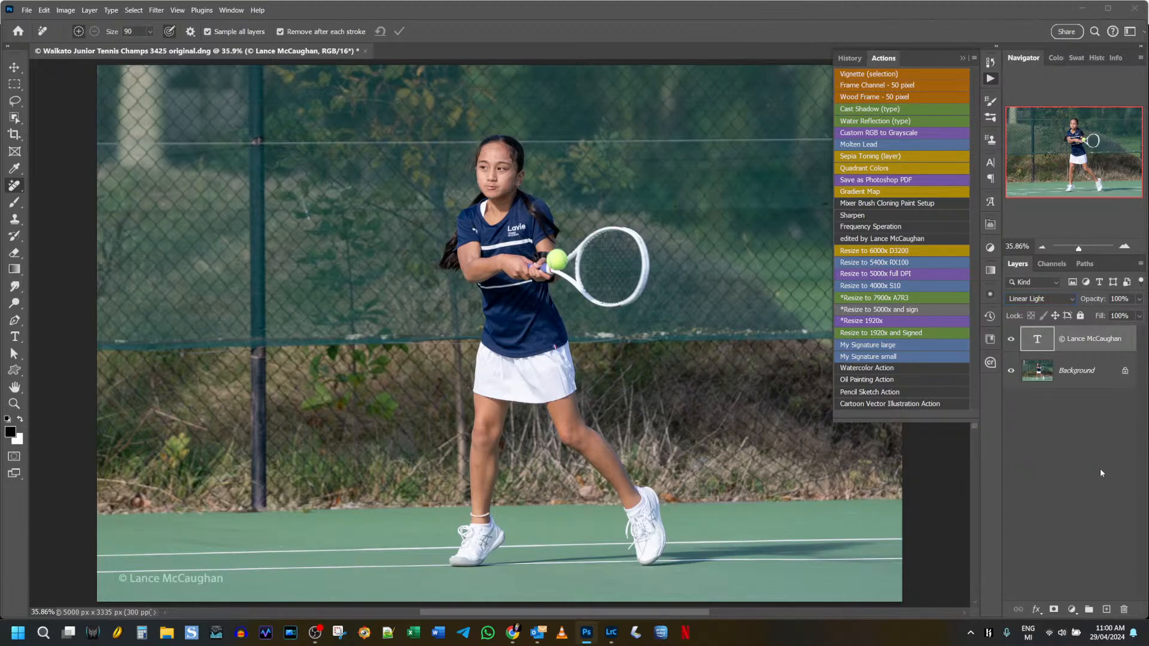
Save a quality 12 JPEG copy named Waikato Junior Tennis Champs 3425 5000x signed in the edited folder
key(ctrl+alt+s)
key(End)
key(ctrl+shift+Left)
key(ctrl+shift+Left)
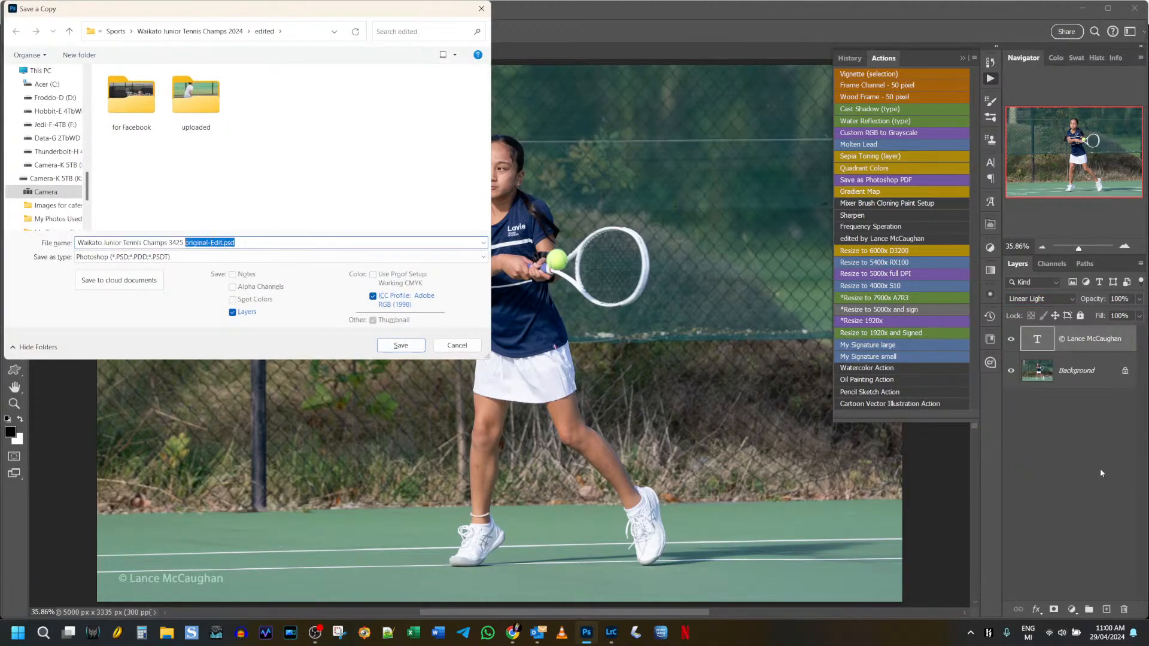
text(5000x signed)
click(160, 259)
click(115, 313)
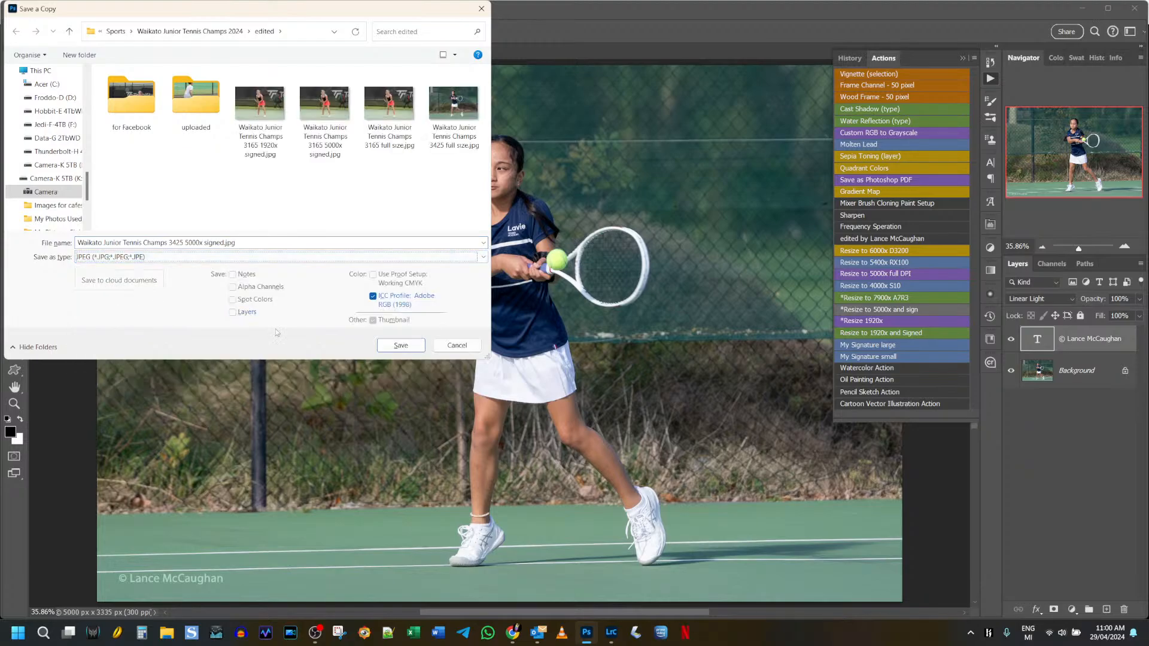
click(387, 348)
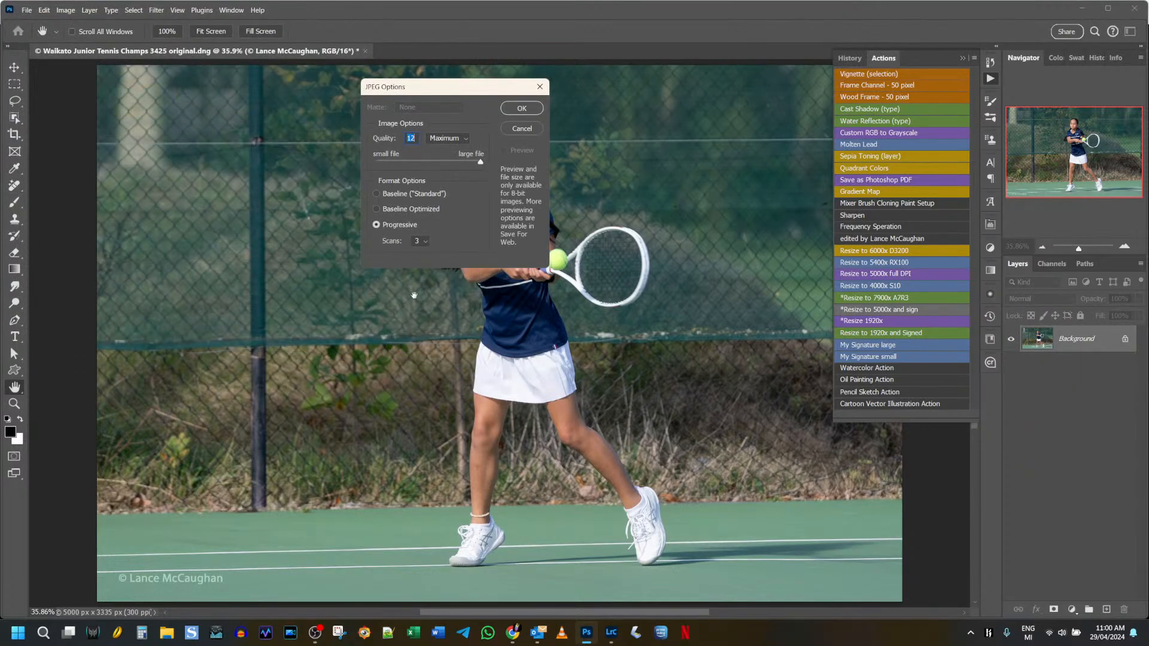
click(523, 111)
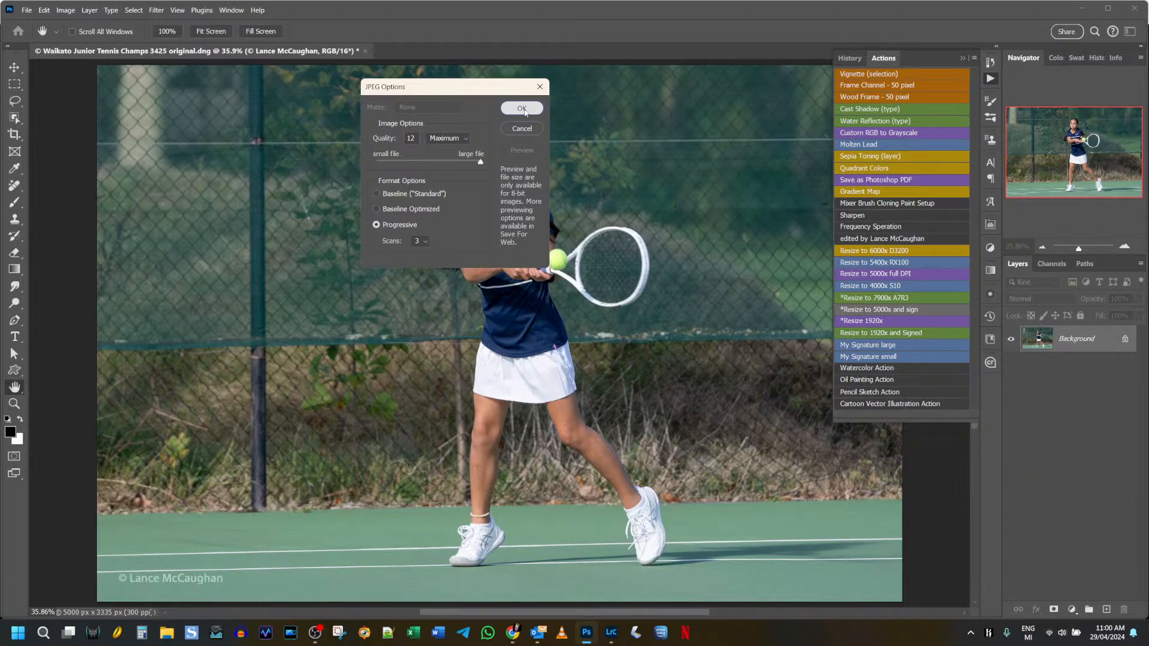
Run the Resize 1920x action and save a quality 12 JPEG copy named Waikato Junior Tennis Champs 3425 1920x signed
click(898, 324)
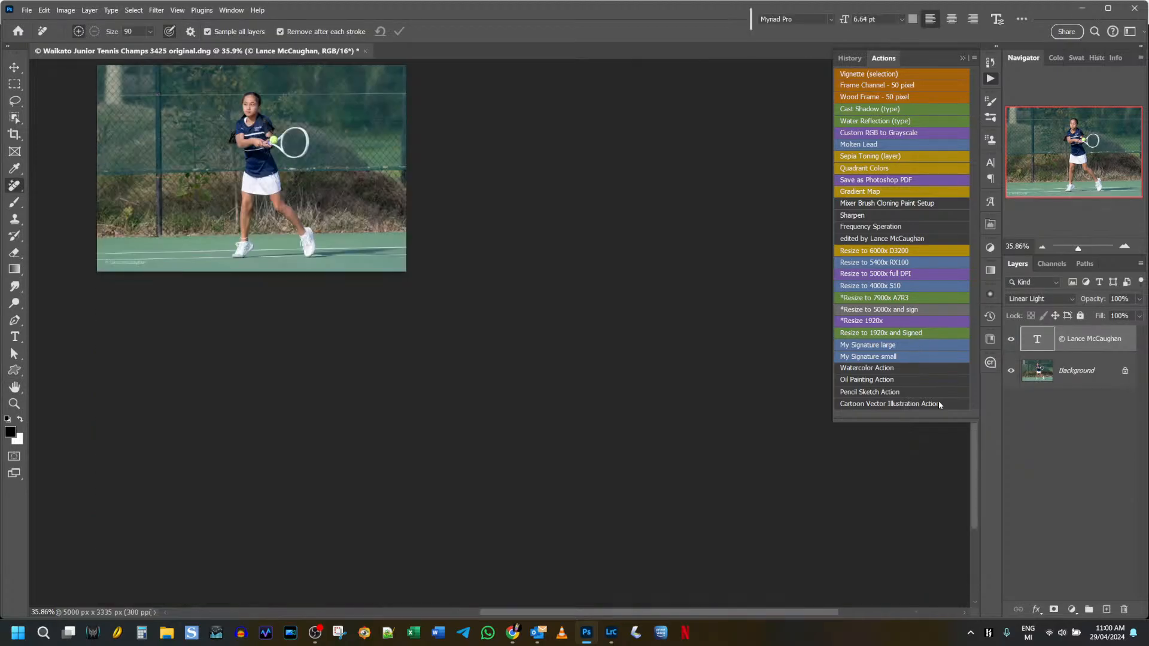
key(ctrl+0)
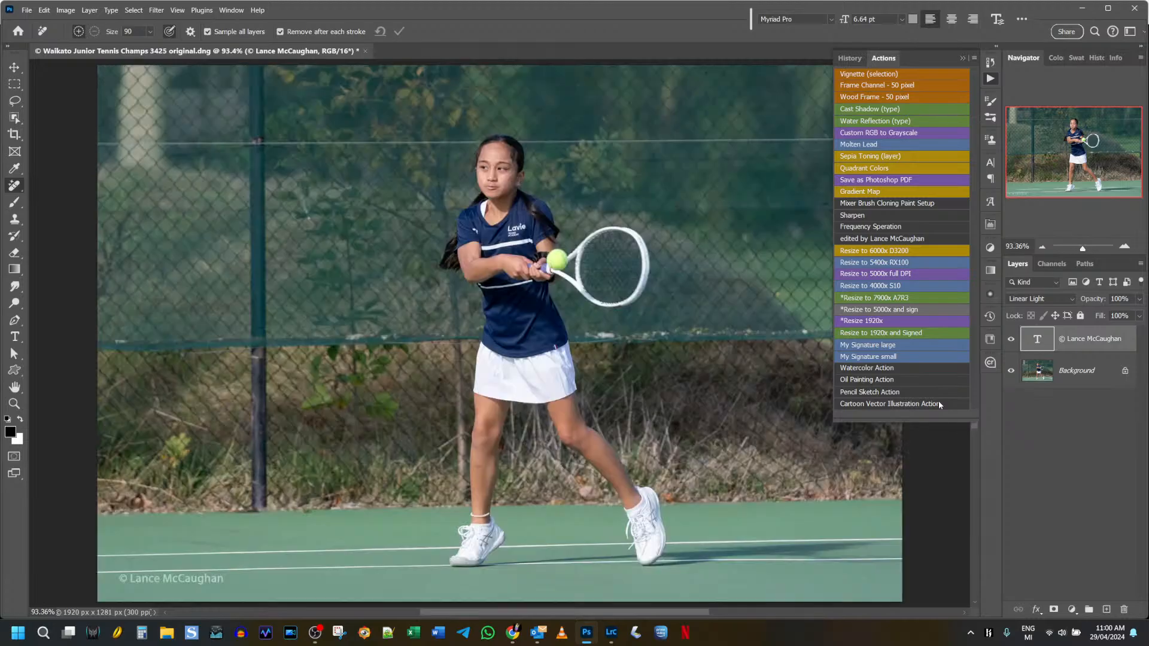
key(ctrl+alt+s)
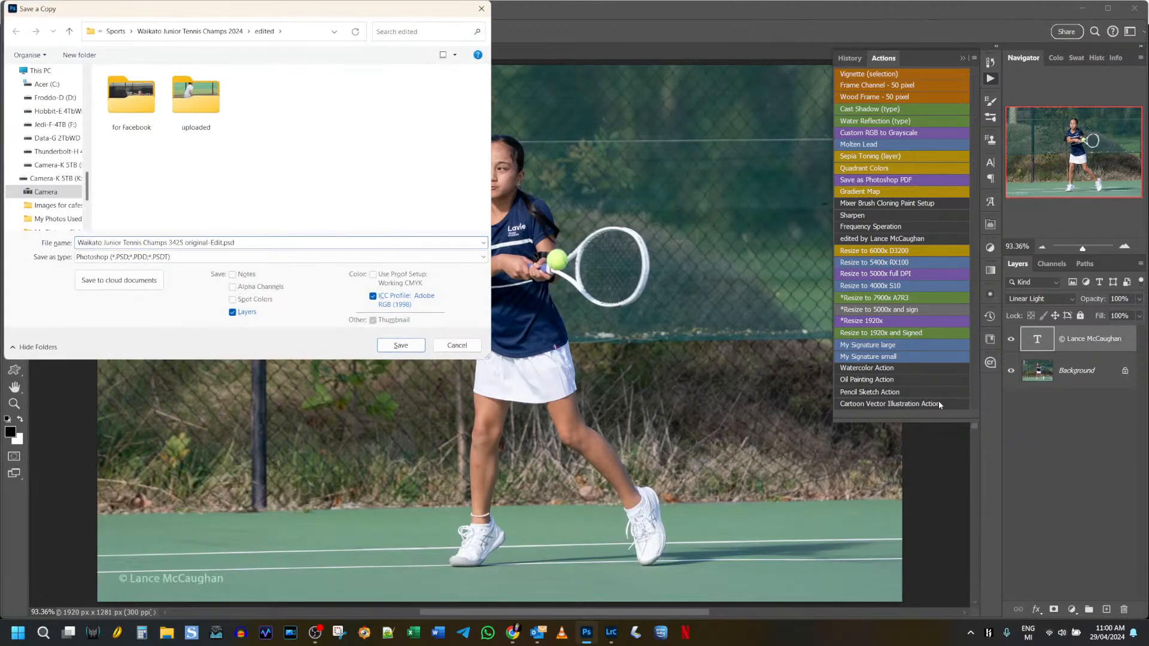
key(ctrl+shift+Left)
key(ctrl+shift+Left)
text(19)
click(96, 257)
click(167, 323)
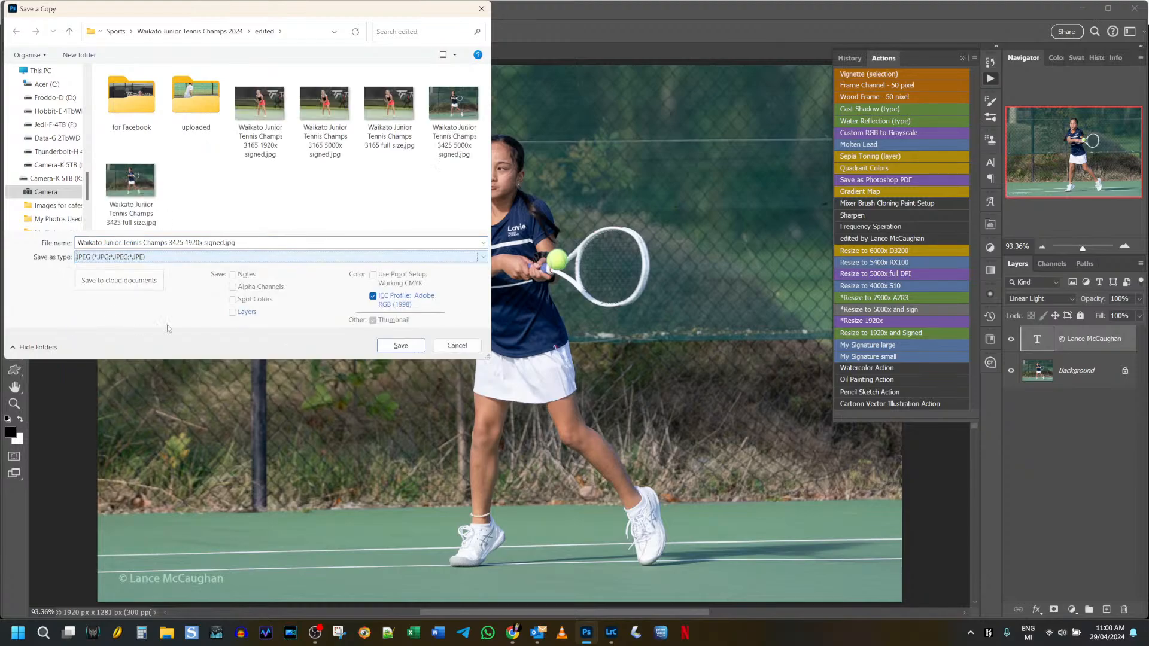
click(401, 346)
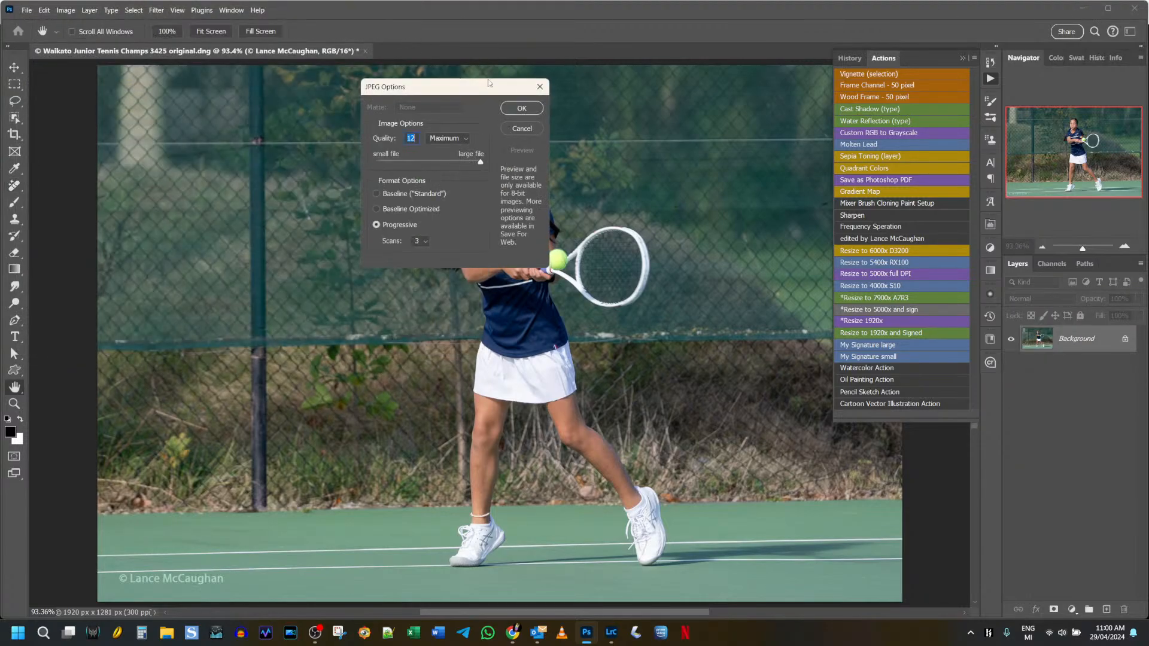
click(529, 108)
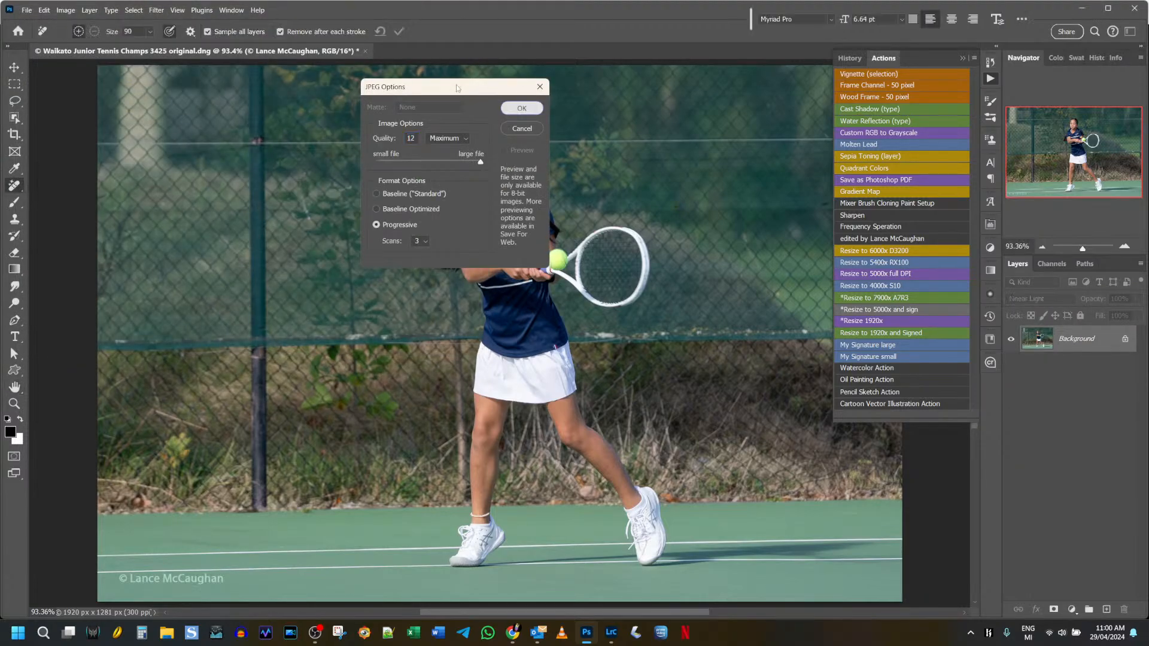
Close the 3425 photo without saving changes and return to Lightroom
click(366, 51)
click(590, 239)
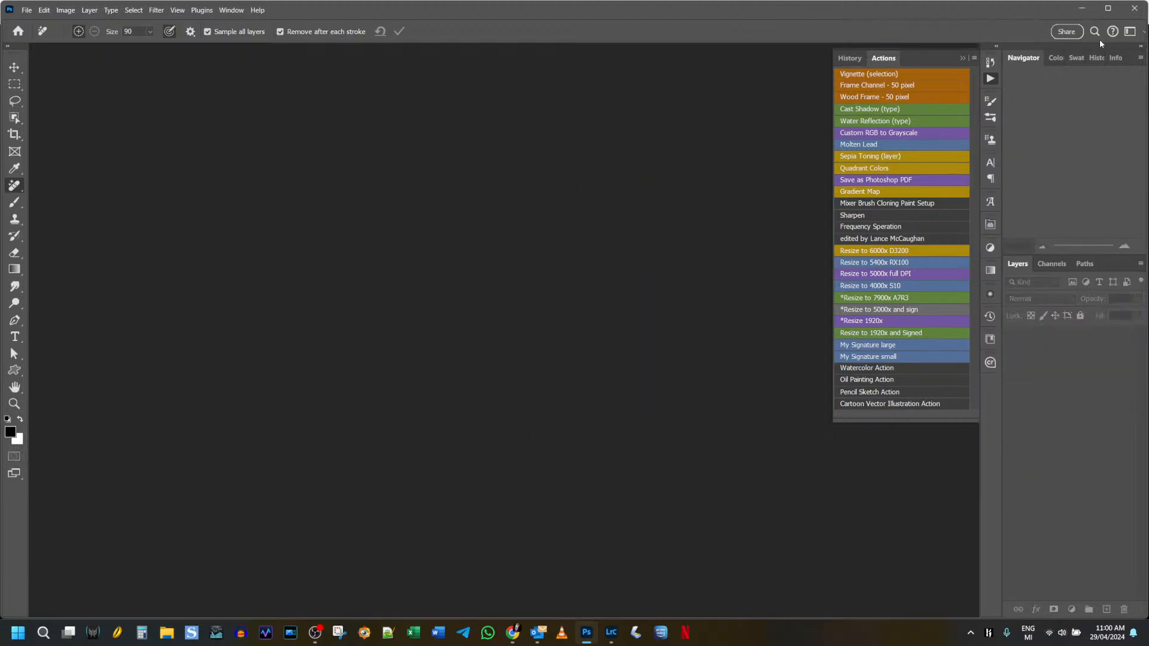
click(1082, 8)
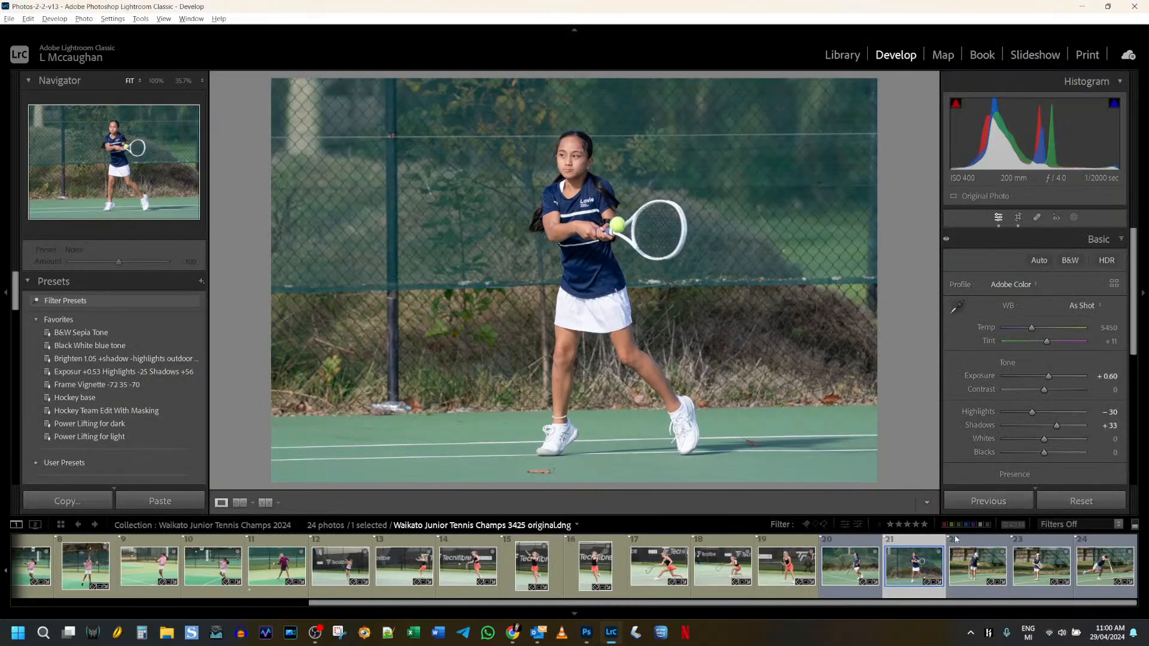
Select the 3165 and 3425 photos and move them into the uploaded folder inside the edited folder from the Library module
click(776, 583)
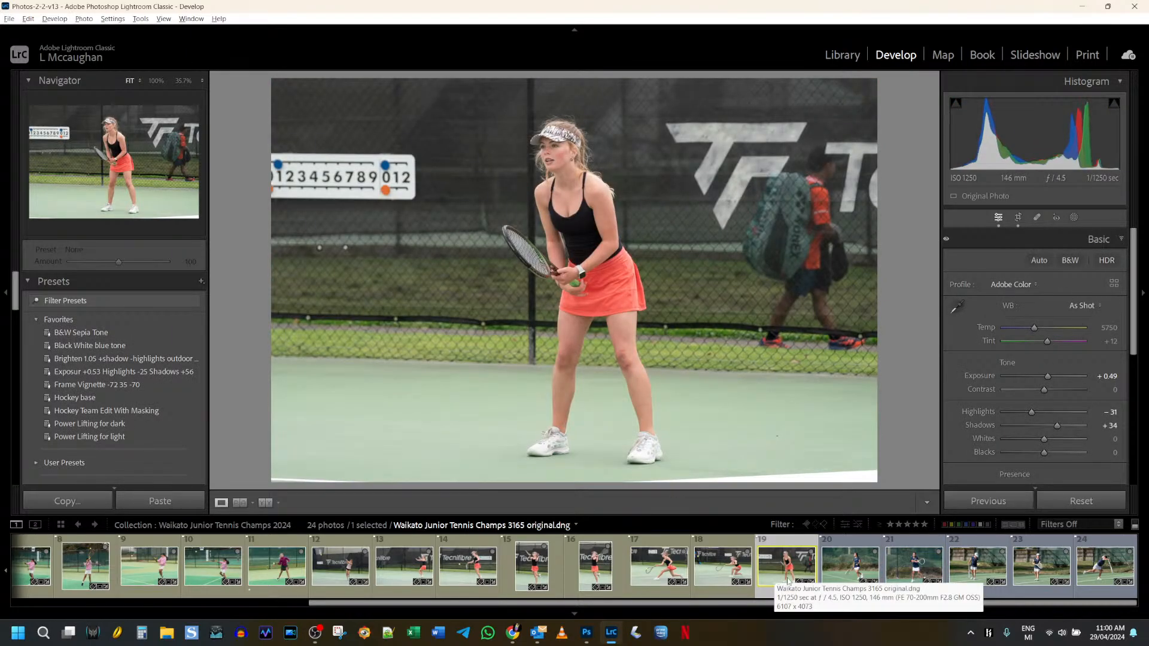
ctrl+click(918, 575)
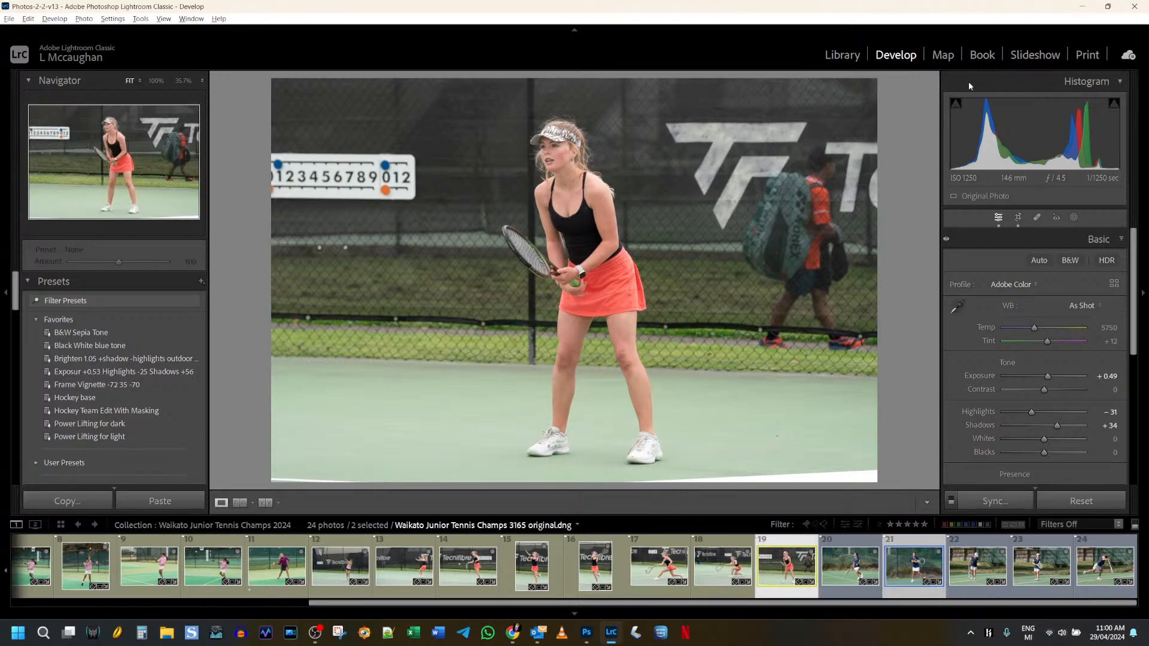
click(840, 57)
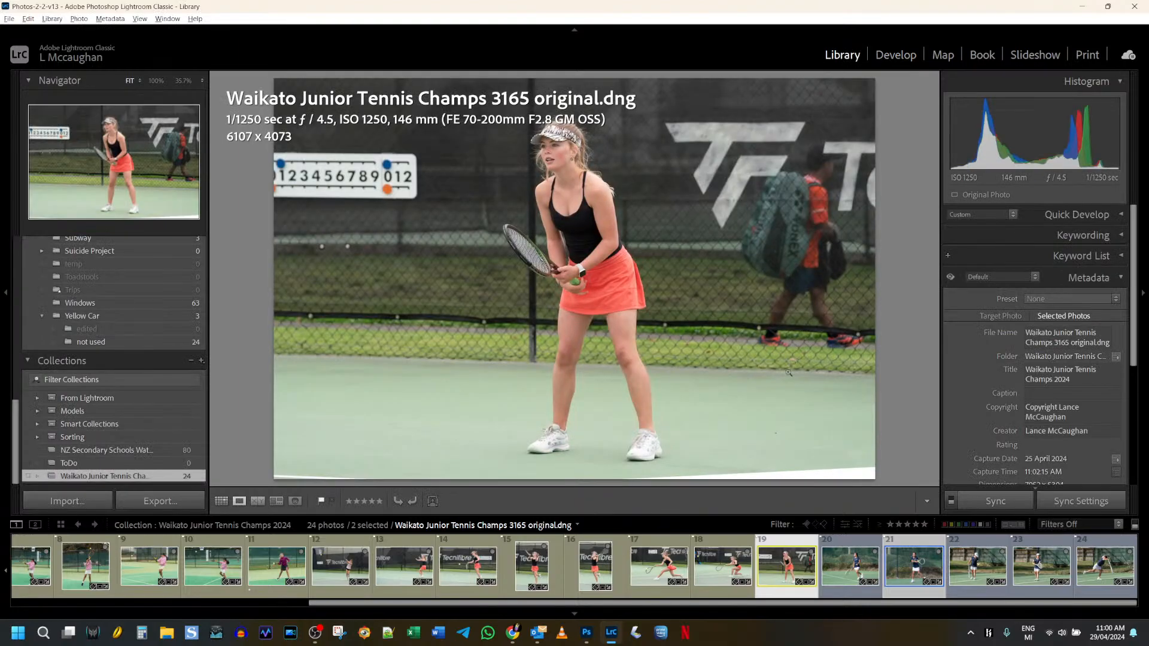
scroll(120, 410, up, 3)
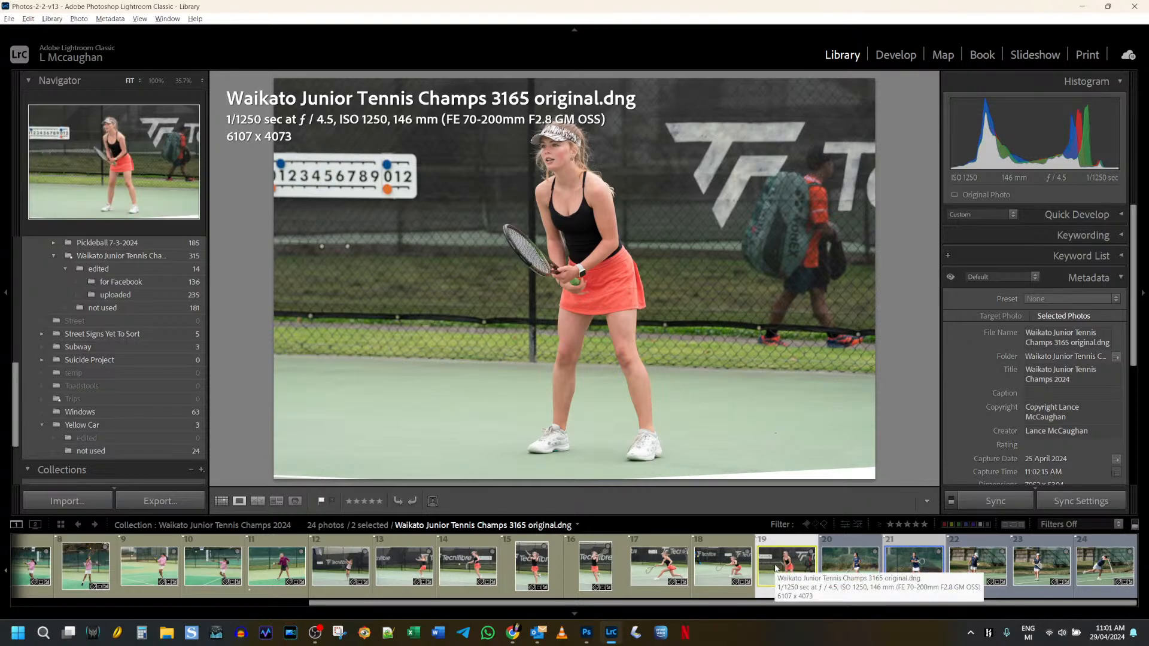
drag(776, 569, 132, 298)
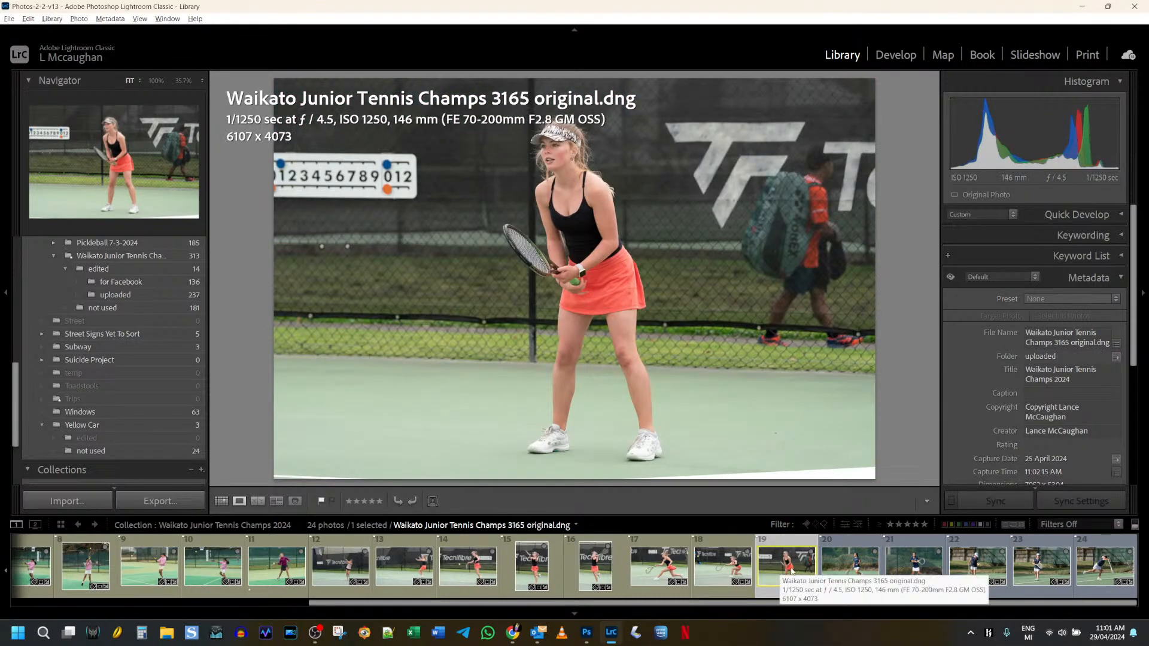
Remove the 3165 and 3425 photos from the Waikato Junior Tennis Champs 2024 collection
click(914, 565)
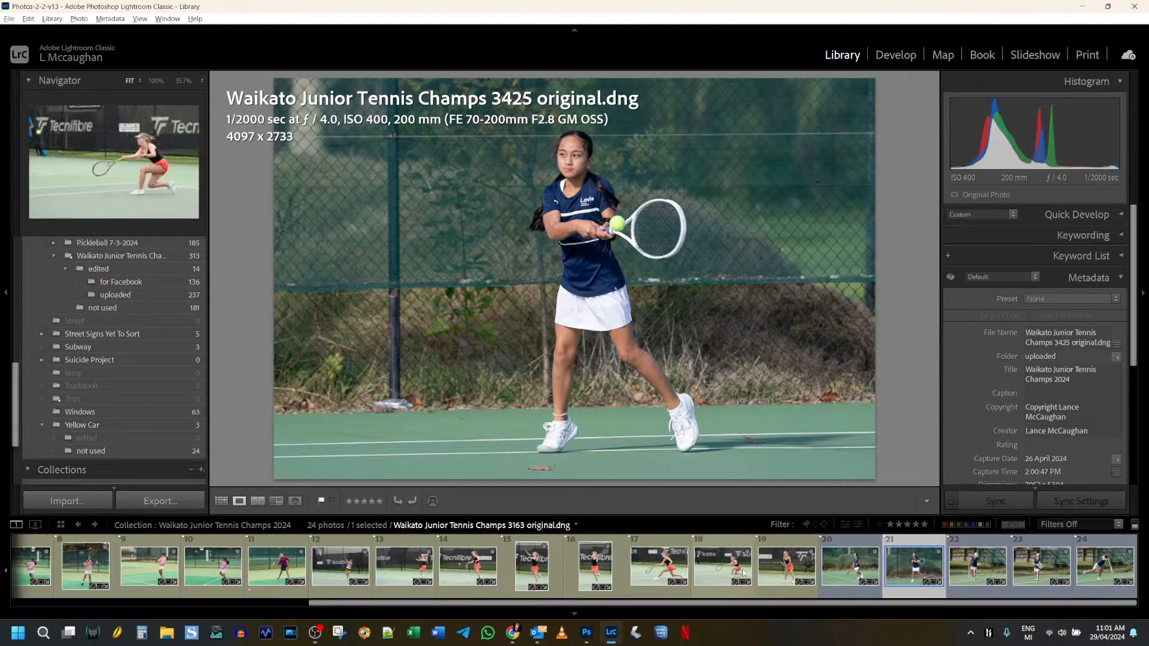
click(788, 572)
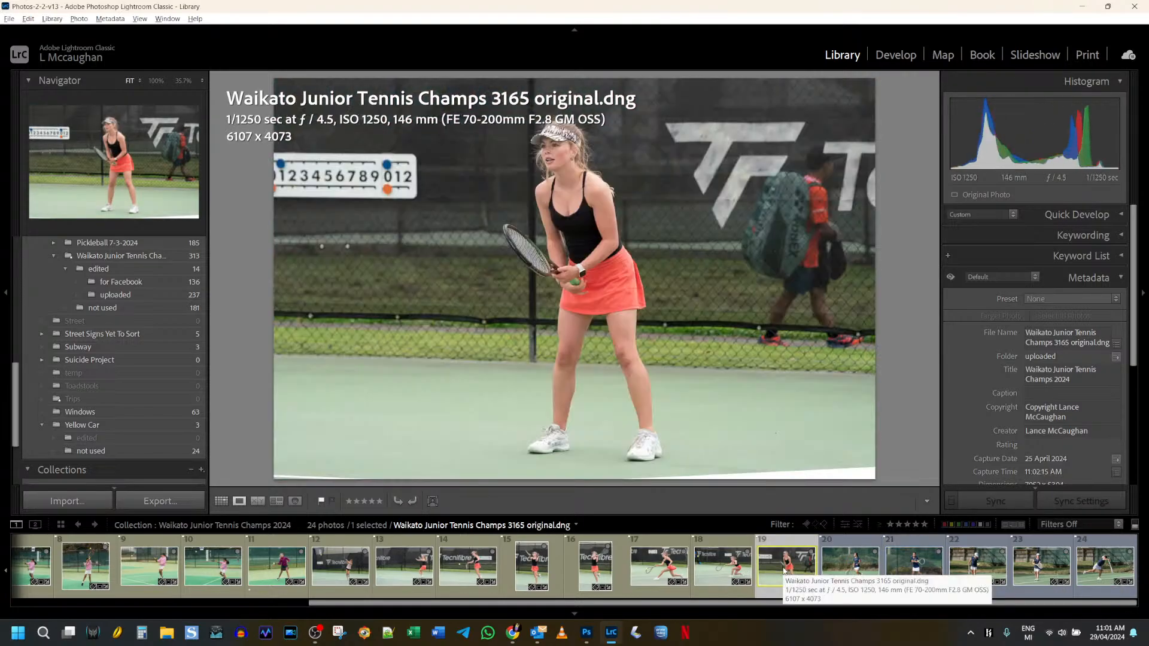
drag(782, 572, 127, 295)
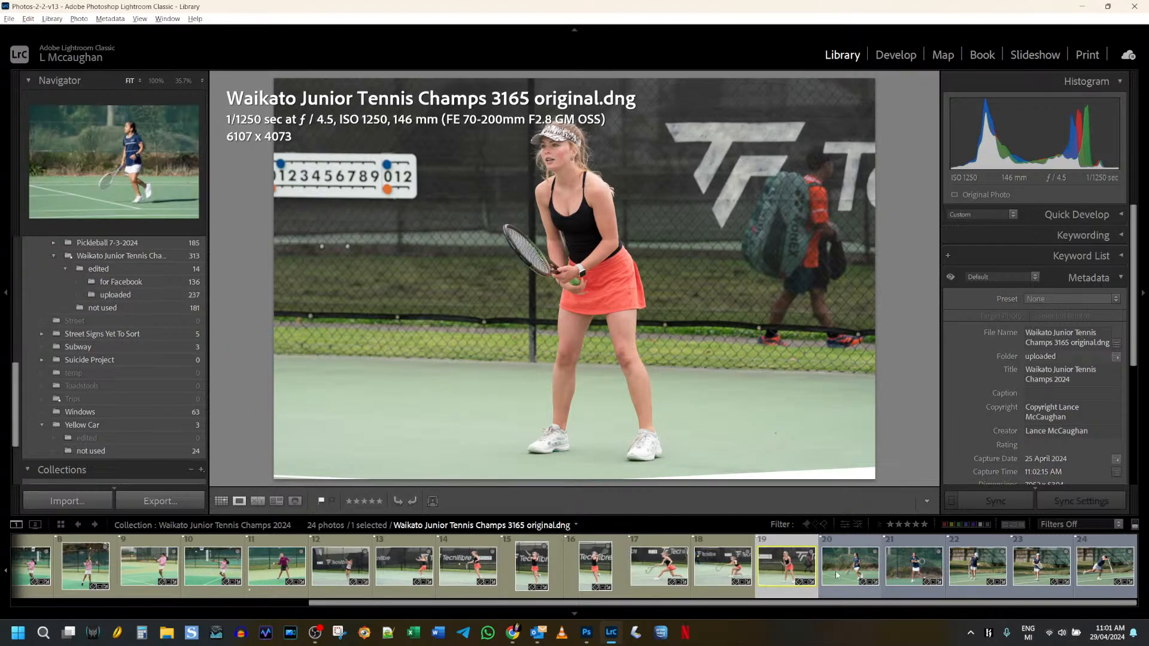
key(b)
click(927, 572)
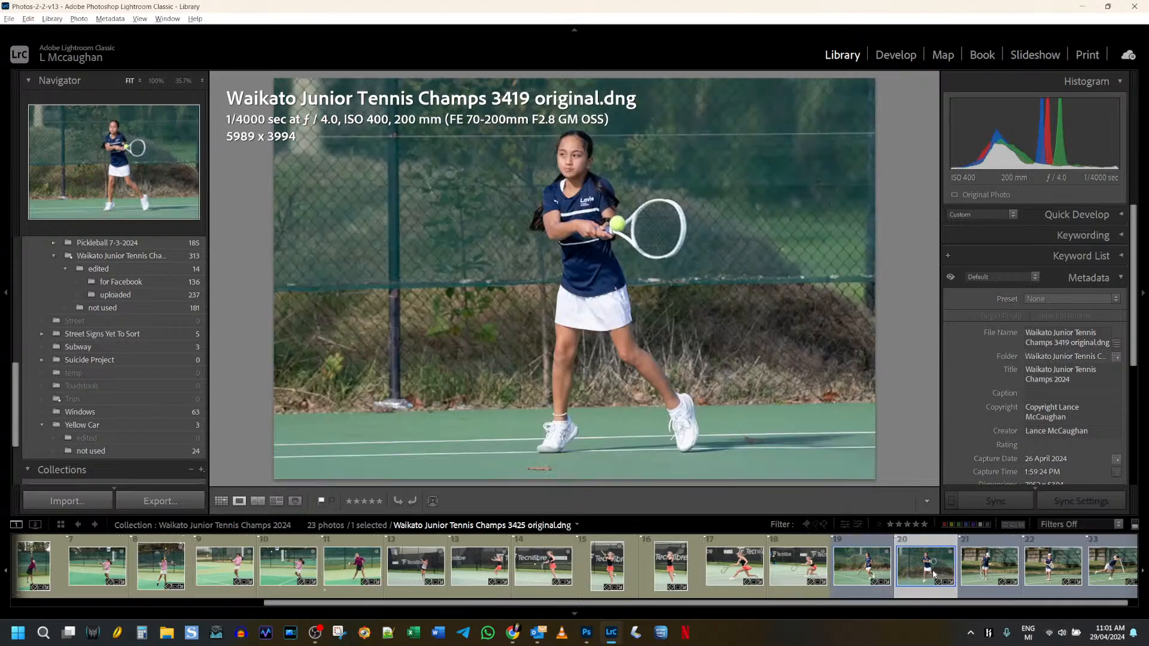
key(b)
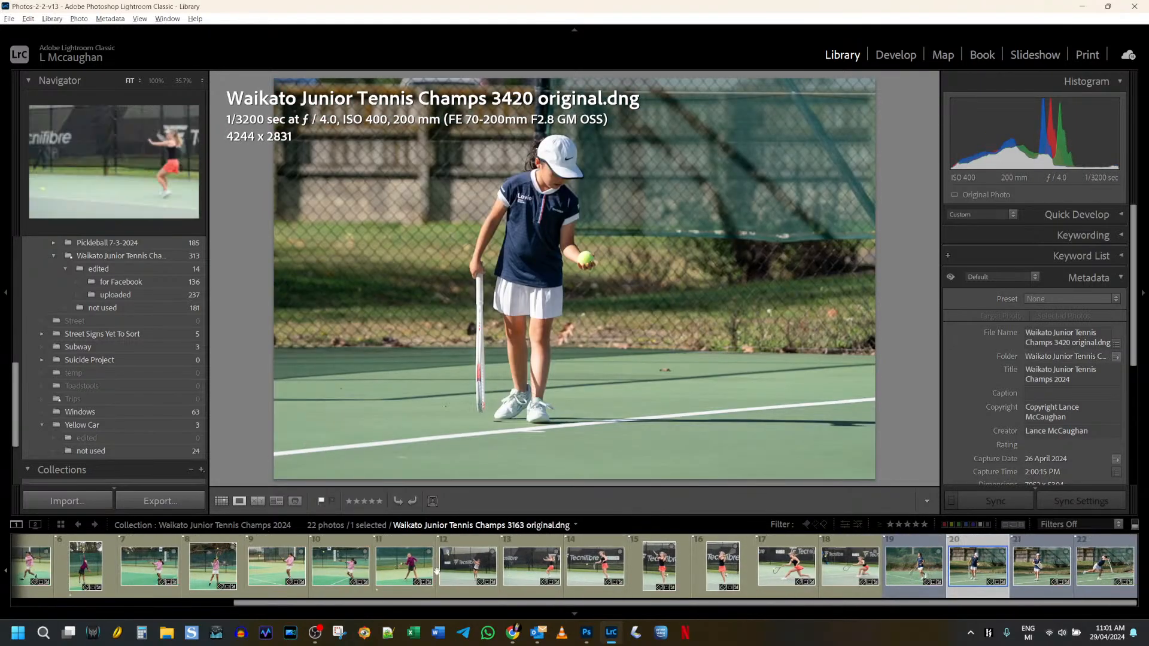
Open the 3162 photo in Photoshop and lasso the scoreboard on the back fence
click(796, 576)
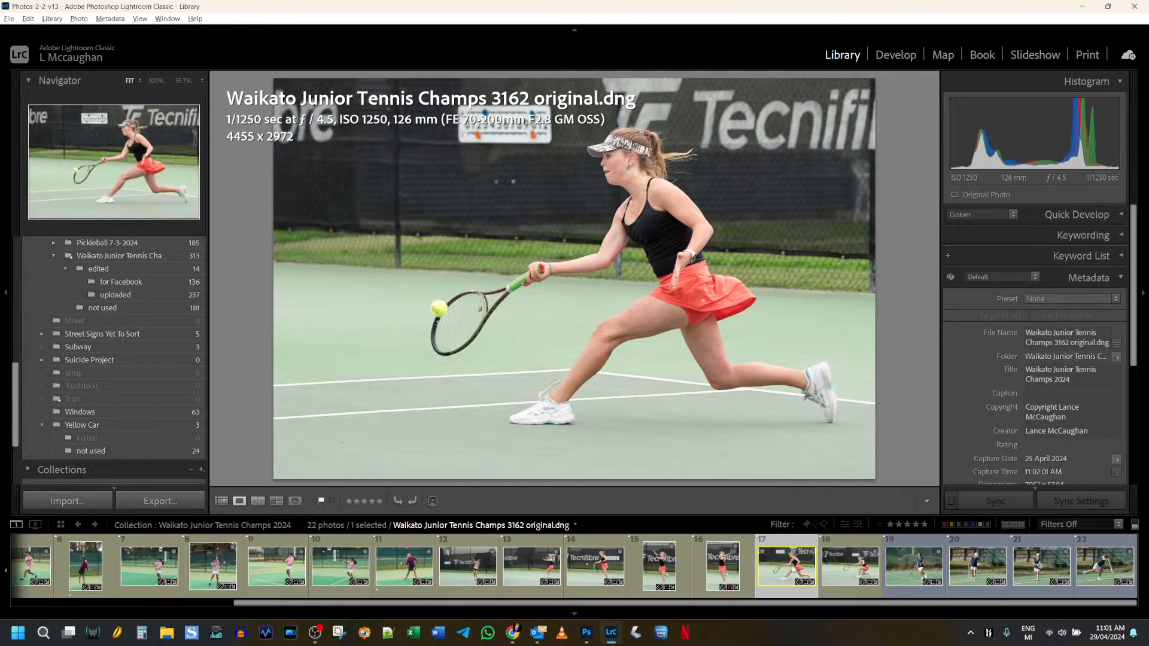
key(ctrl+e)
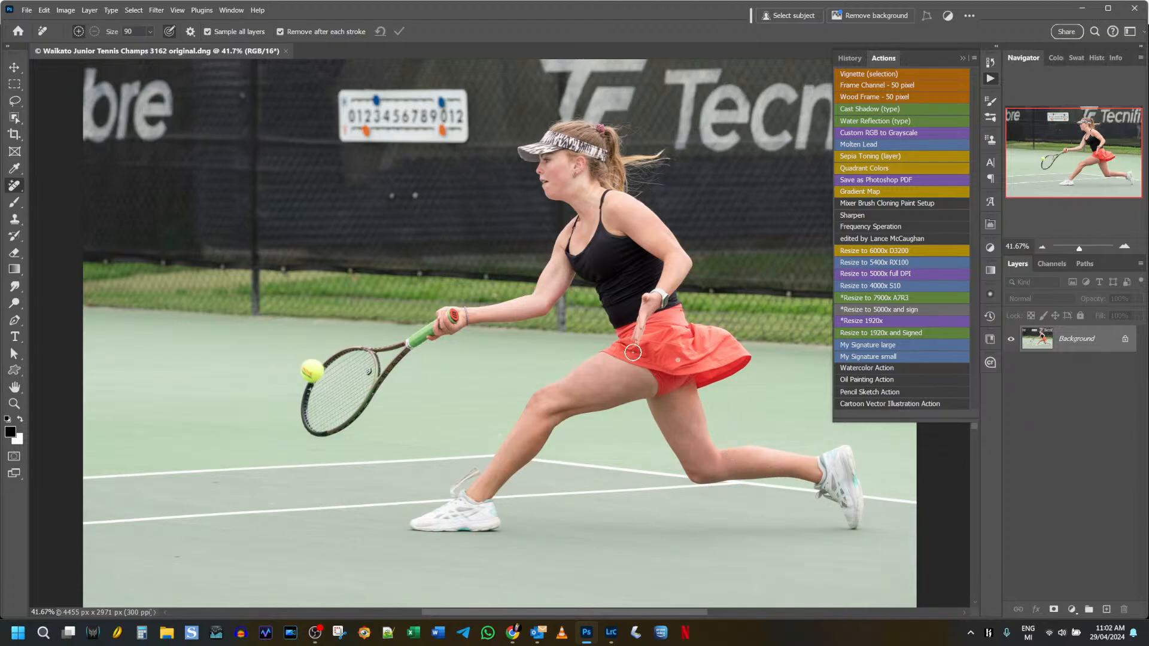
click(16, 102)
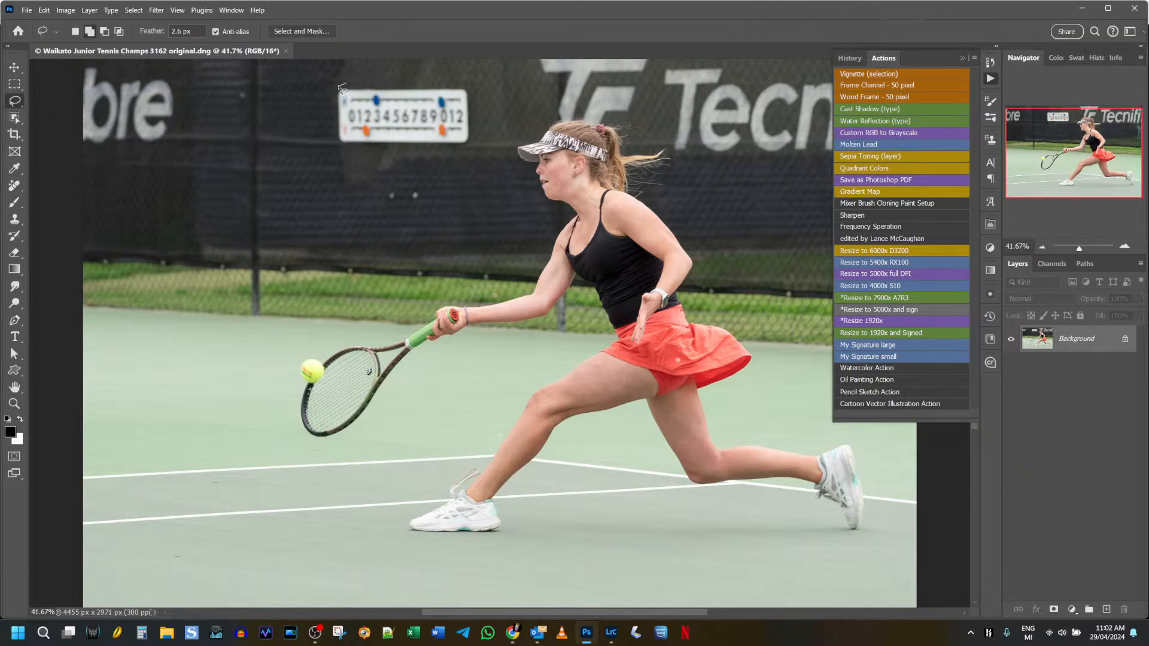
mouse_move(339, 87)
mouse_down()
mouse_move(338, 146)
mouse_move(469, 154)
mouse_move(480, 108)
mouse_move(477, 84)
mouse_move(440, 84)
mouse_up()
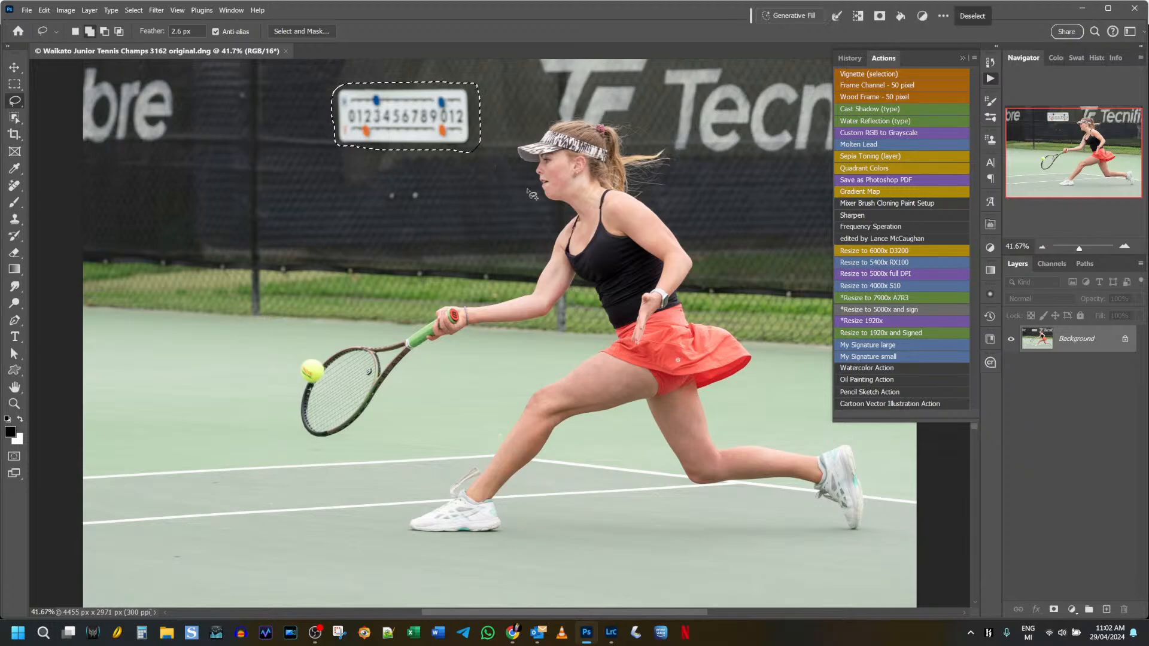
Try to remove the selected scoreboard with Delete and Fill Selection, and undo the fill
right_click(434, 113)
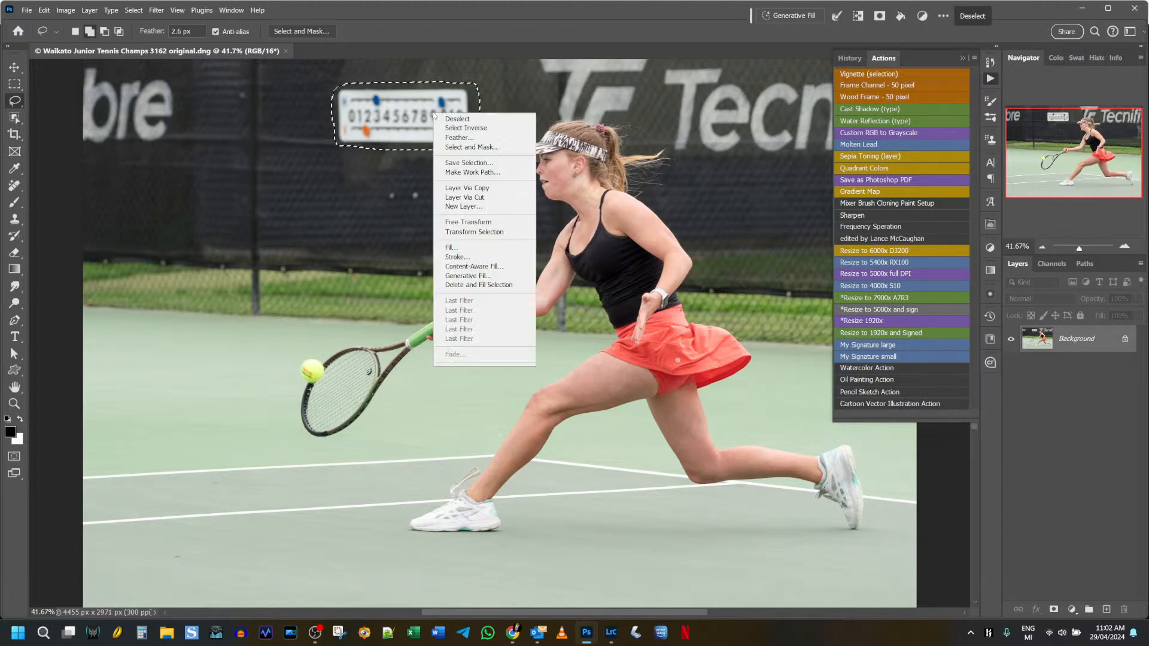
click(473, 285)
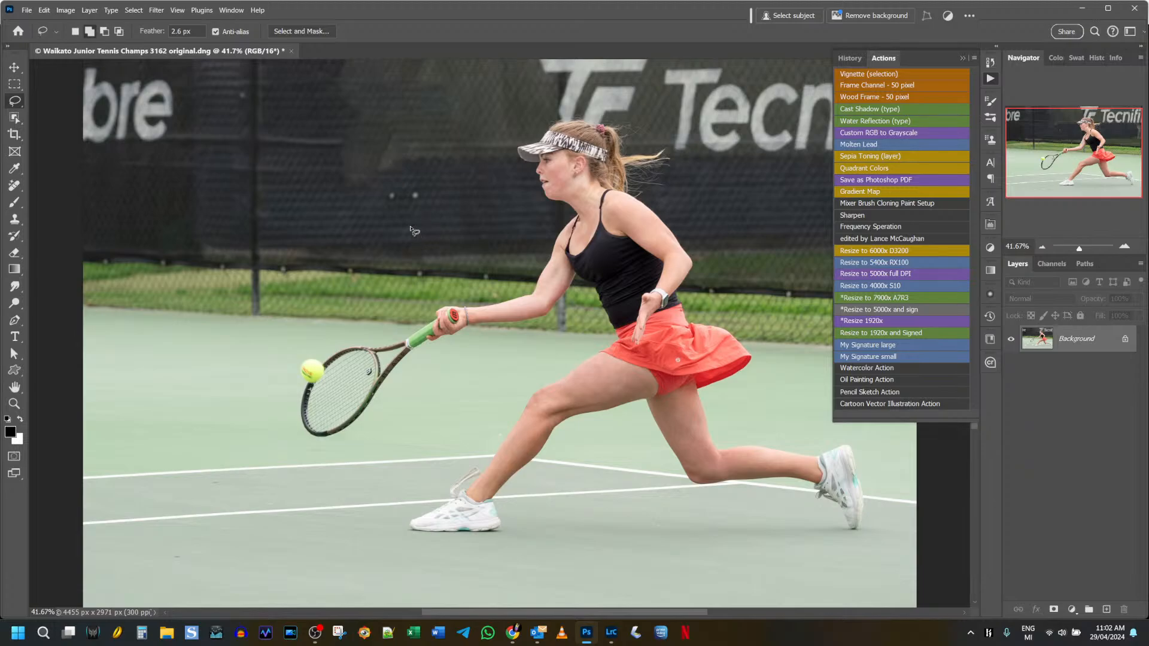
key(ctrl+z)
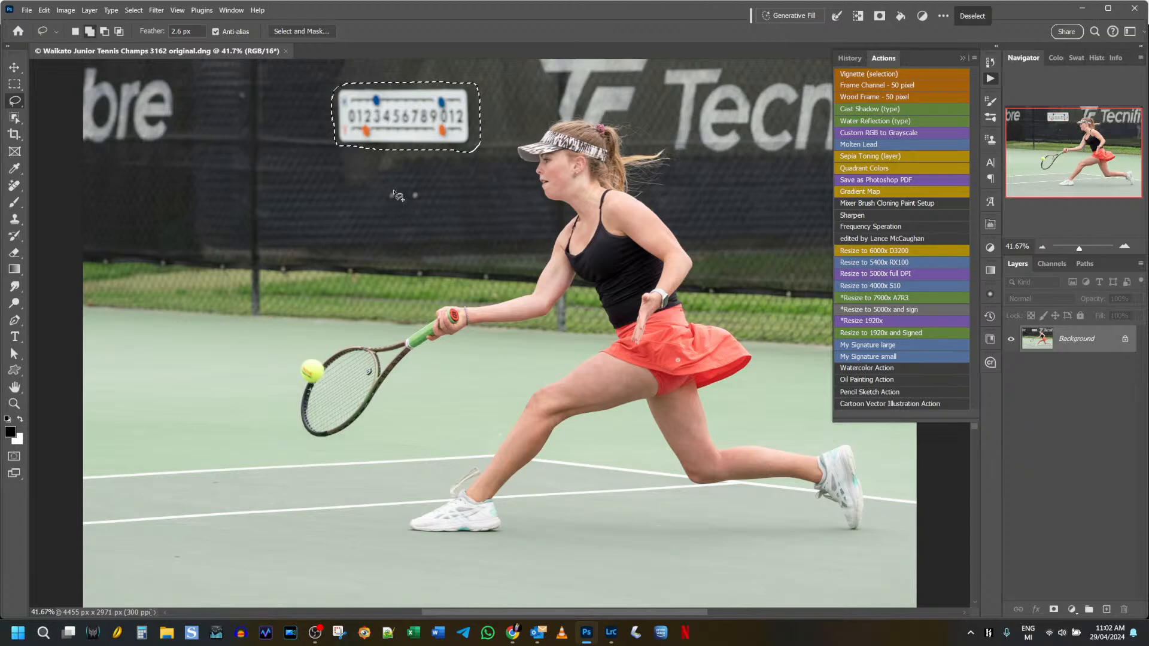
Add the two fence spots and the "bre" lettering to the scoreboard selection and replace them using Generative Fill without a prompt
mouse_move(396, 191)
mouse_down()
mouse_move(386, 191)
mouse_move(422, 200)
mouse_up()
mouse_move(82, 151)
mouse_down()
mouse_move(171, 140)
mouse_move(187, 91)
mouse_move(174, 71)
mouse_move(92, 60)
mouse_move(66, 68)
mouse_move(62, 102)
mouse_up()
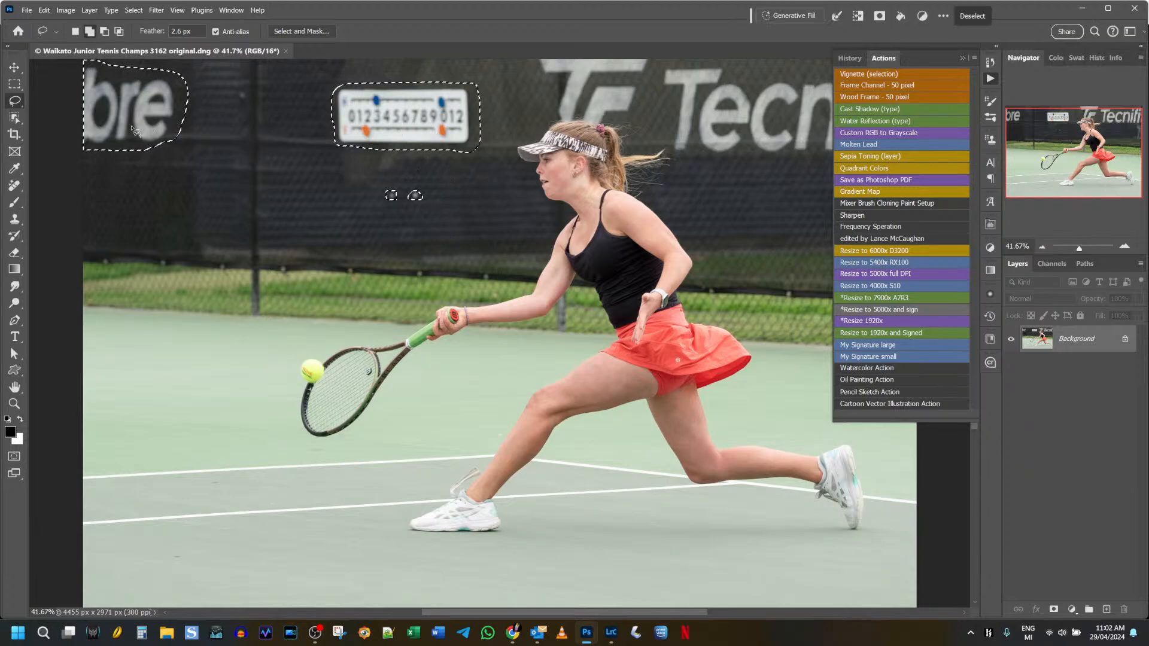
right_click(396, 119)
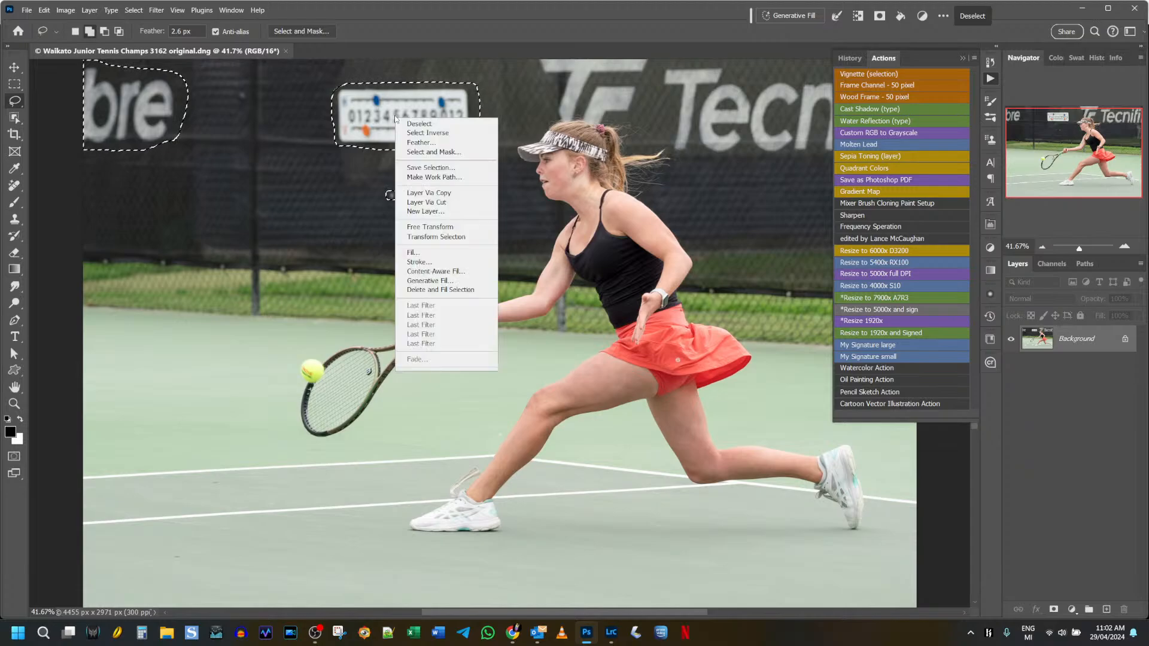
click(423, 281)
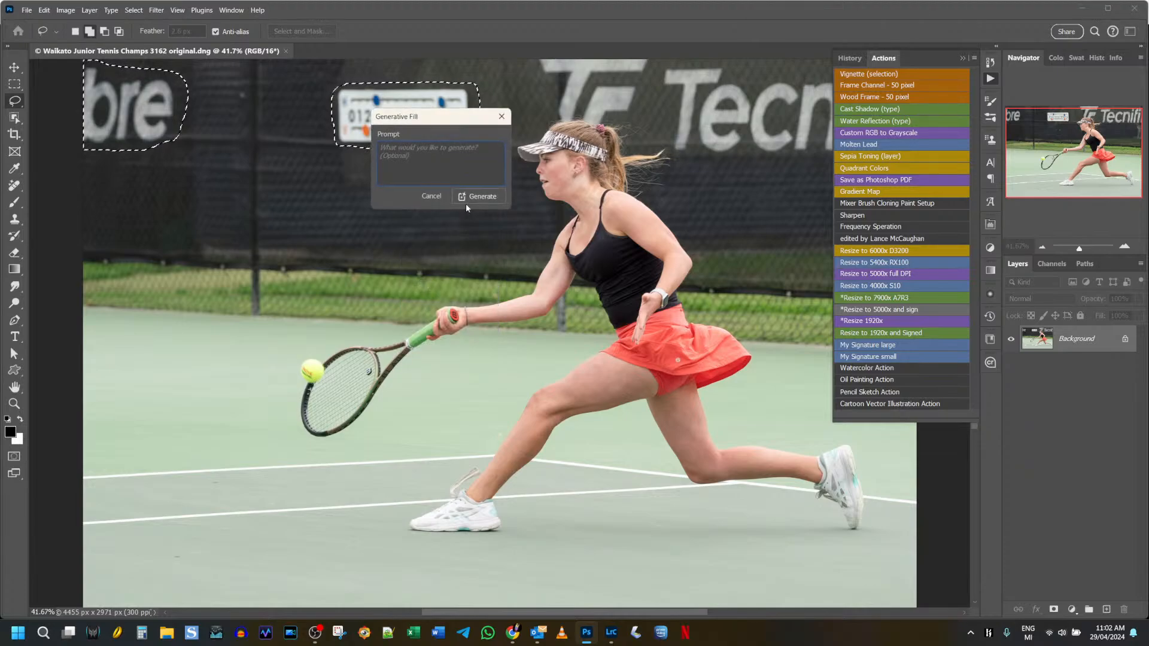
click(479, 197)
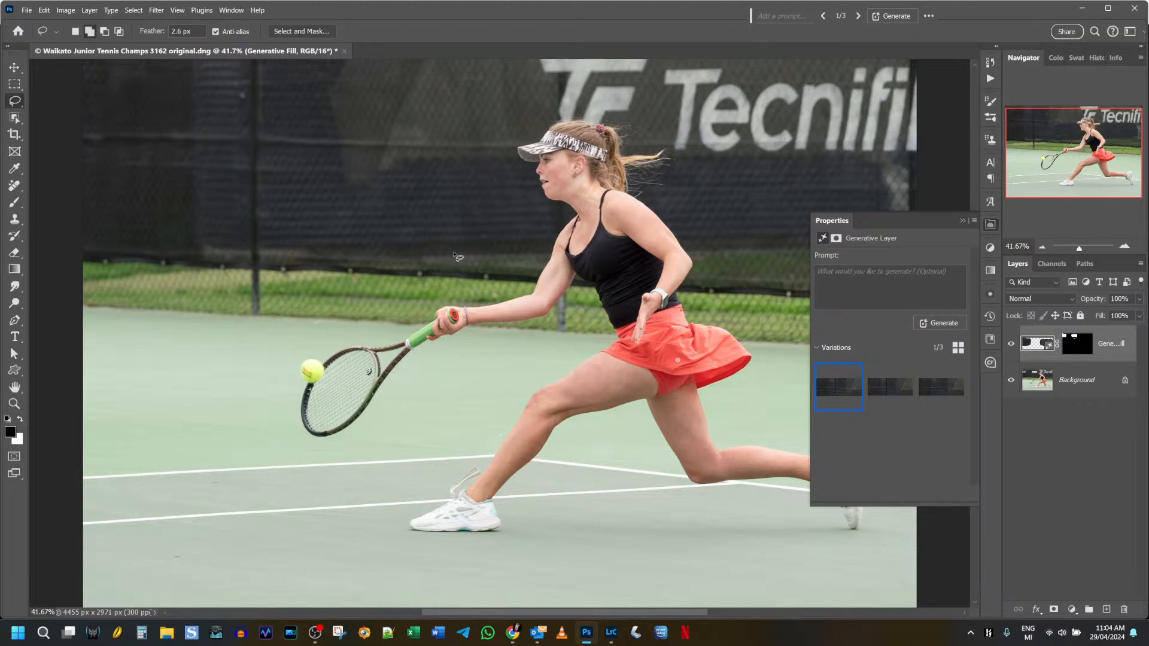
Check the rest of the image and merge the Generative Fill layer into the background
drag(686, 540, 452, 432)
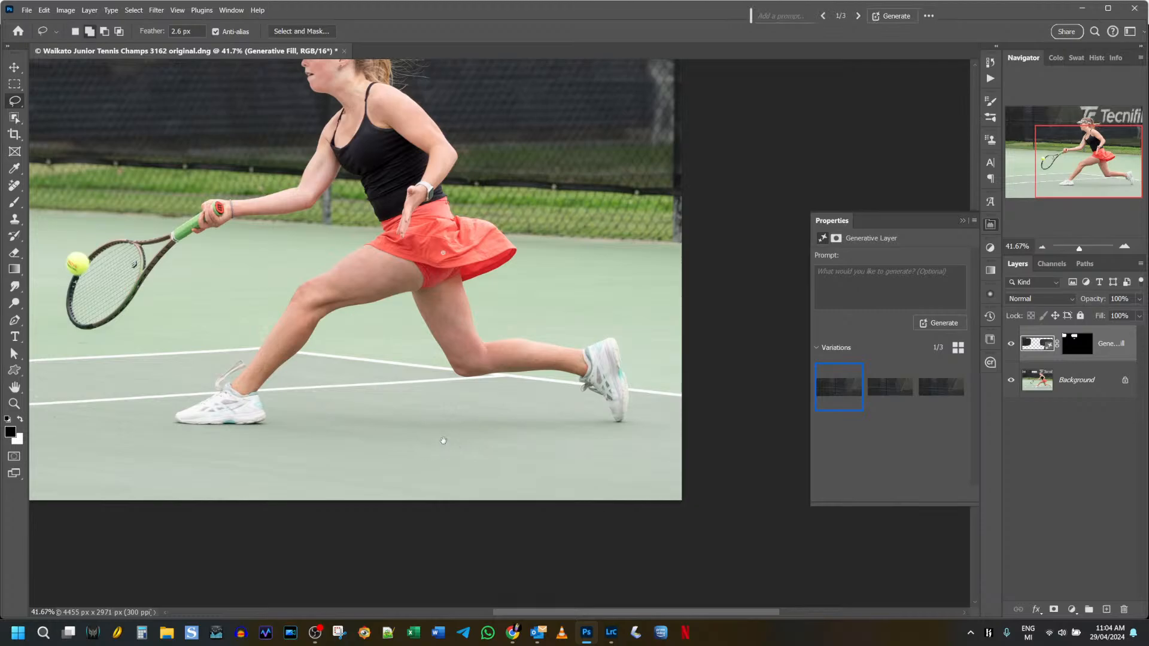
scroll(287, 359, left, 3)
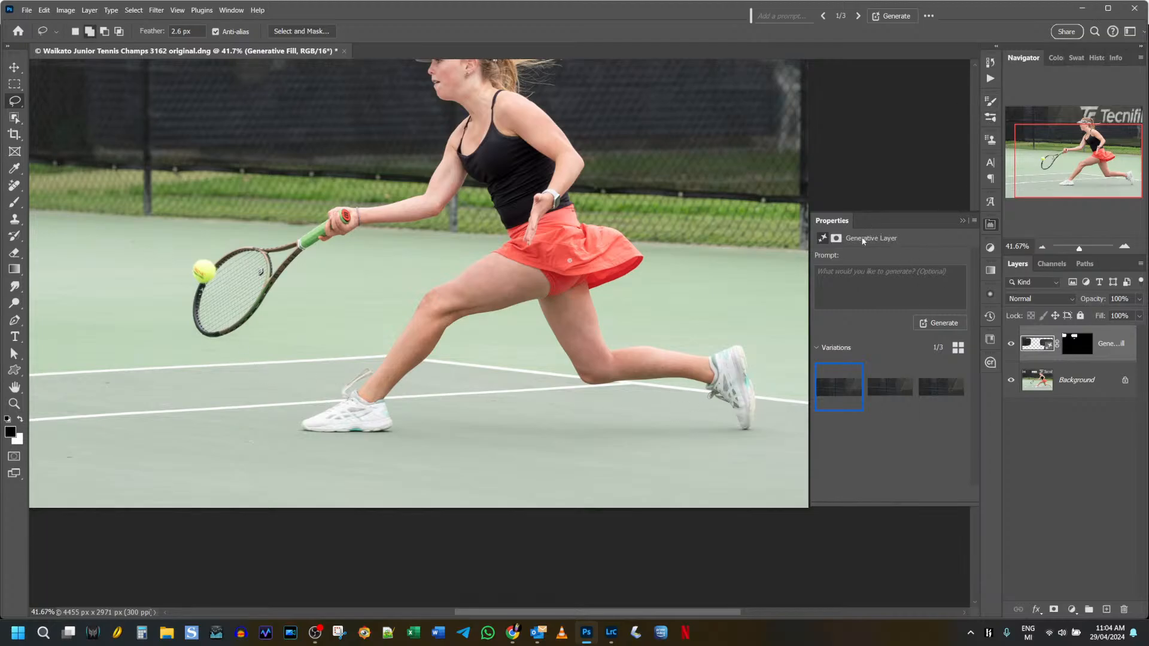
key(ctrl+z)
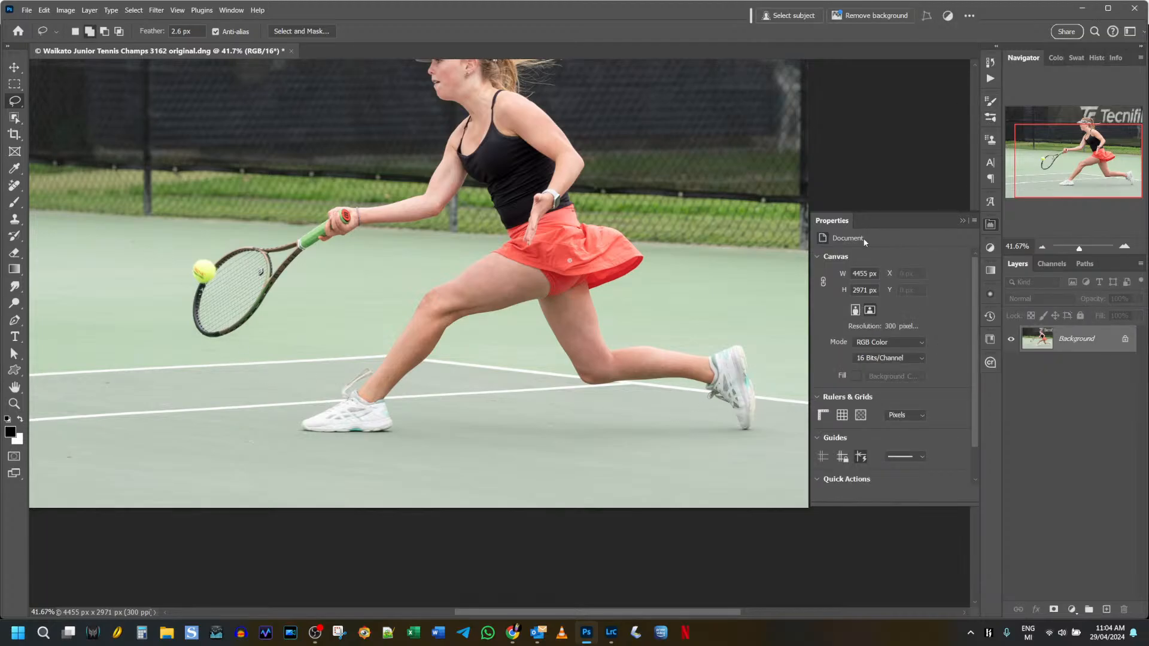
Run the Resize to 7900x A7R3 action and save a quality 12 JPEG copy named Waikato Junior Tennis Champs 3162 full size
click(991, 79)
click(882, 299)
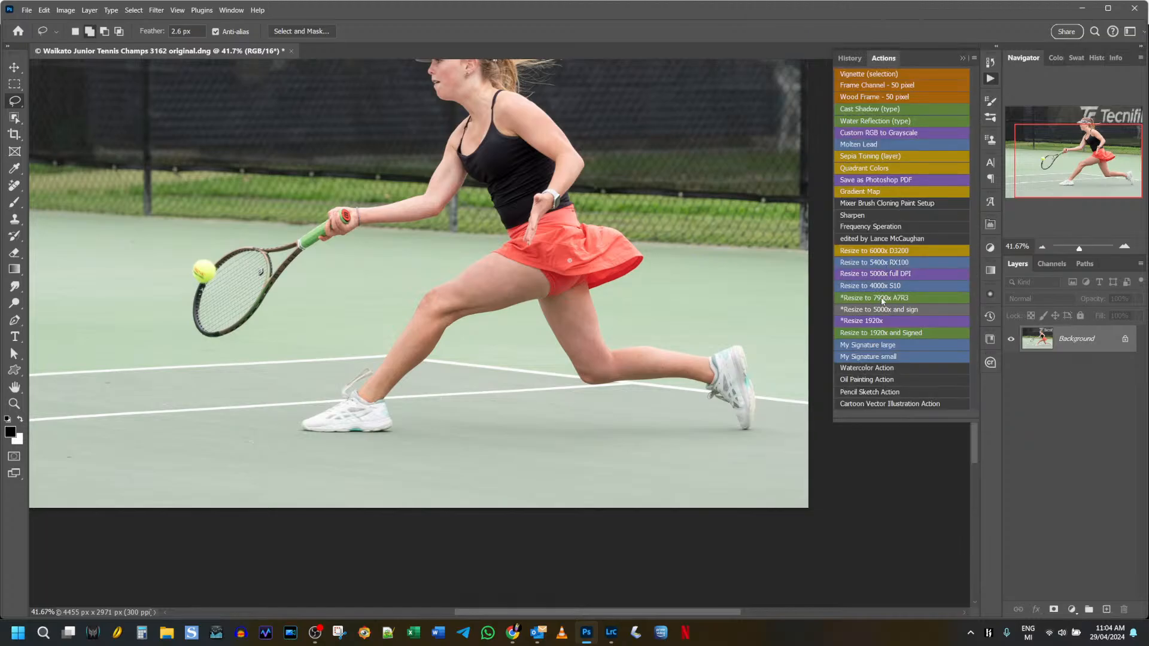
key(ctrl+alt+s)
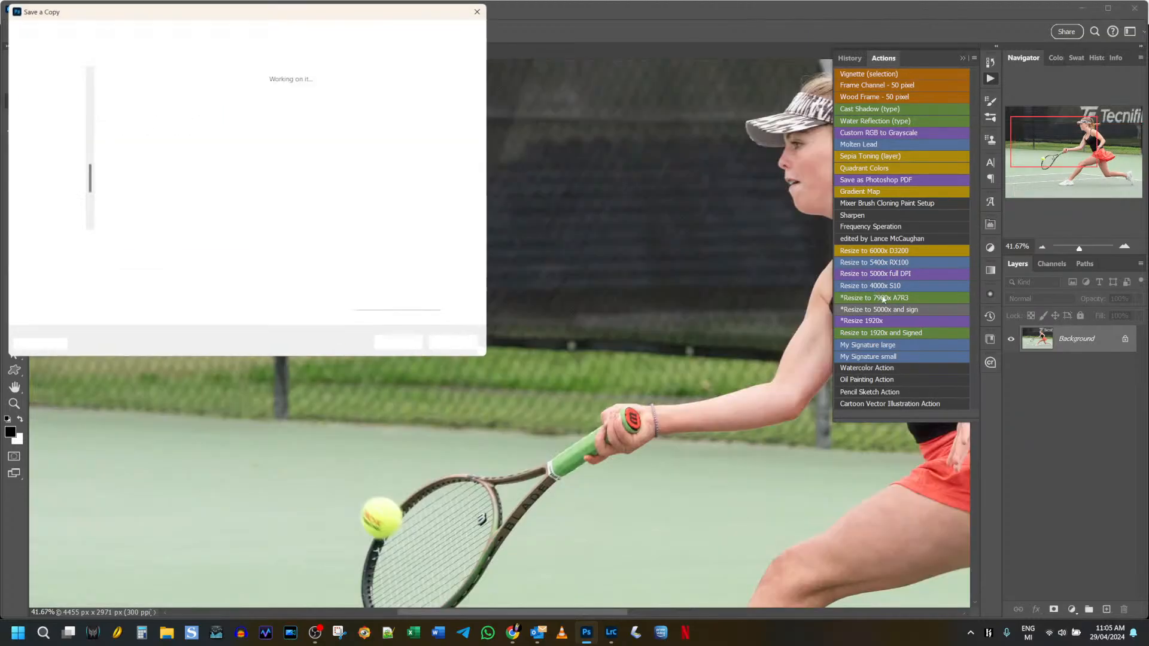
key(End)
key(ctrl+shift+Left)
key(ctrl+shift+Left)
key(ctrl+shift+Left)
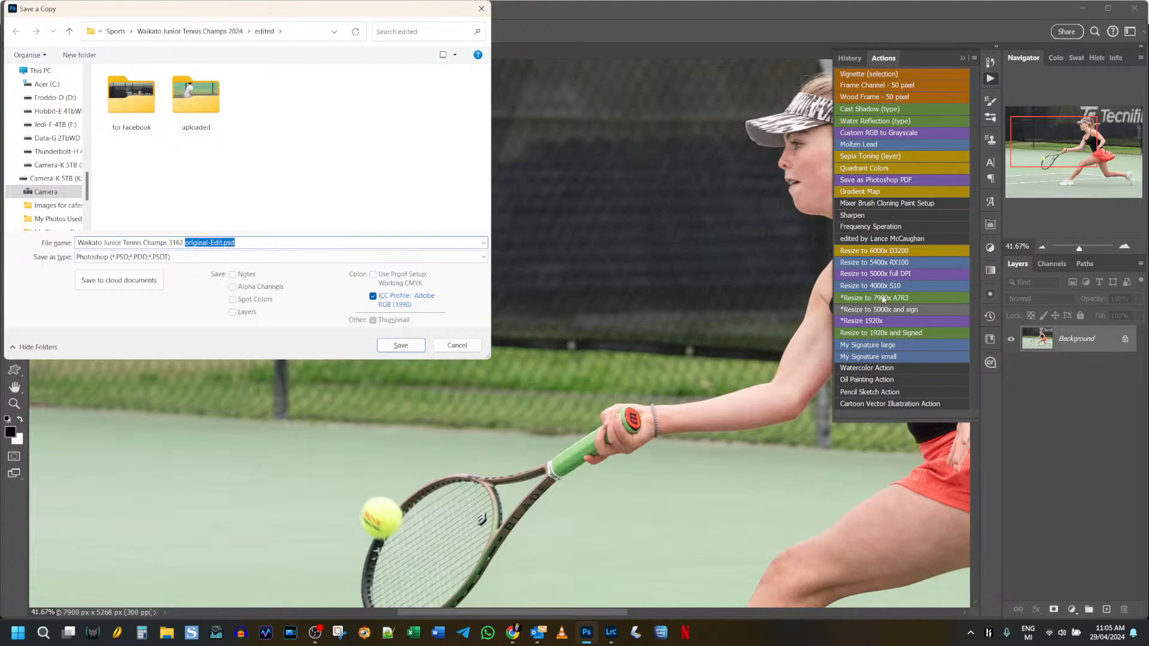
text(full size)
click(256, 258)
click(99, 313)
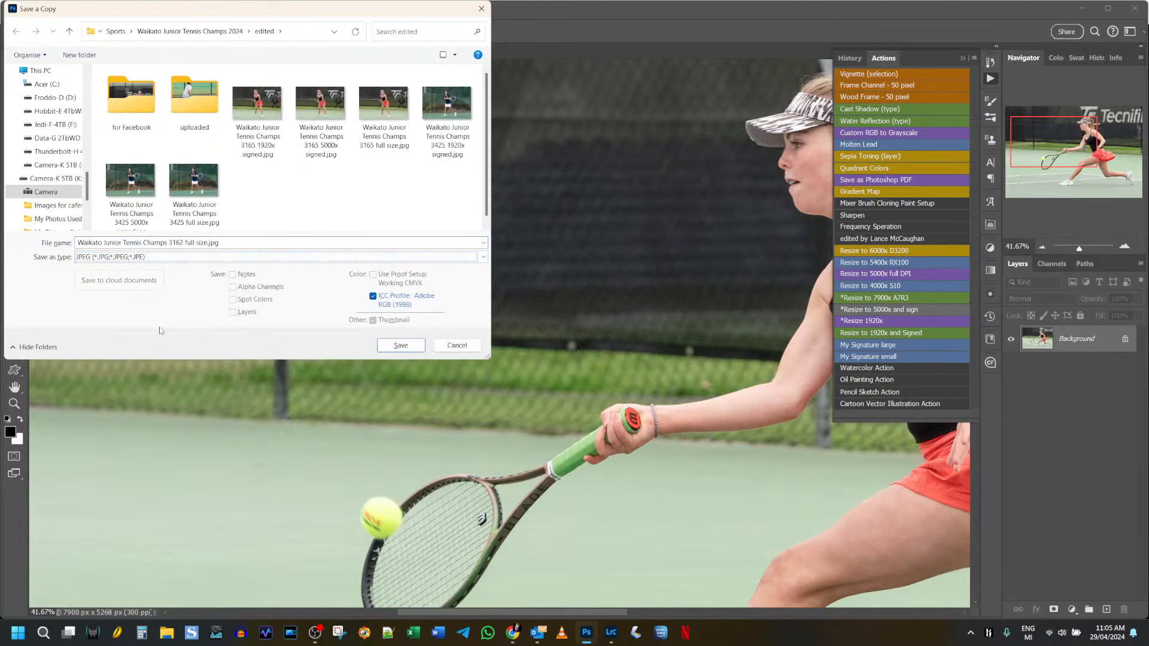
click(401, 346)
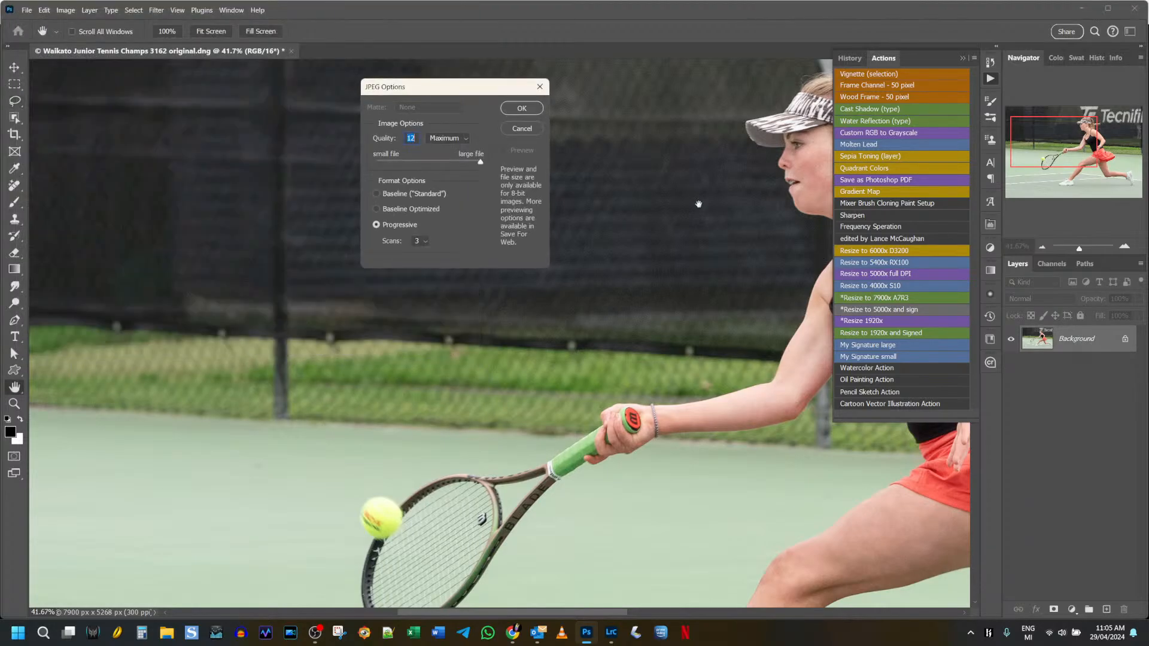
click(521, 108)
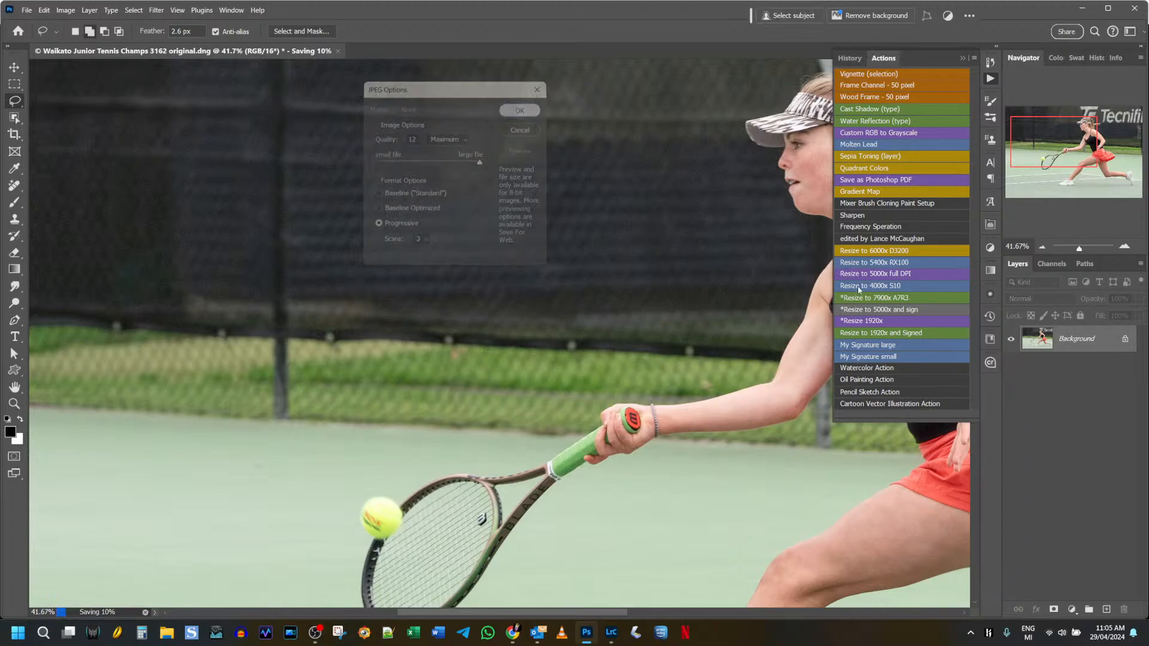
Run the Resize to 5000x and sign action and save a quality 12 JPEG copy named Waikato Junior Tennis Champs 3162 5000x signed
click(896, 312)
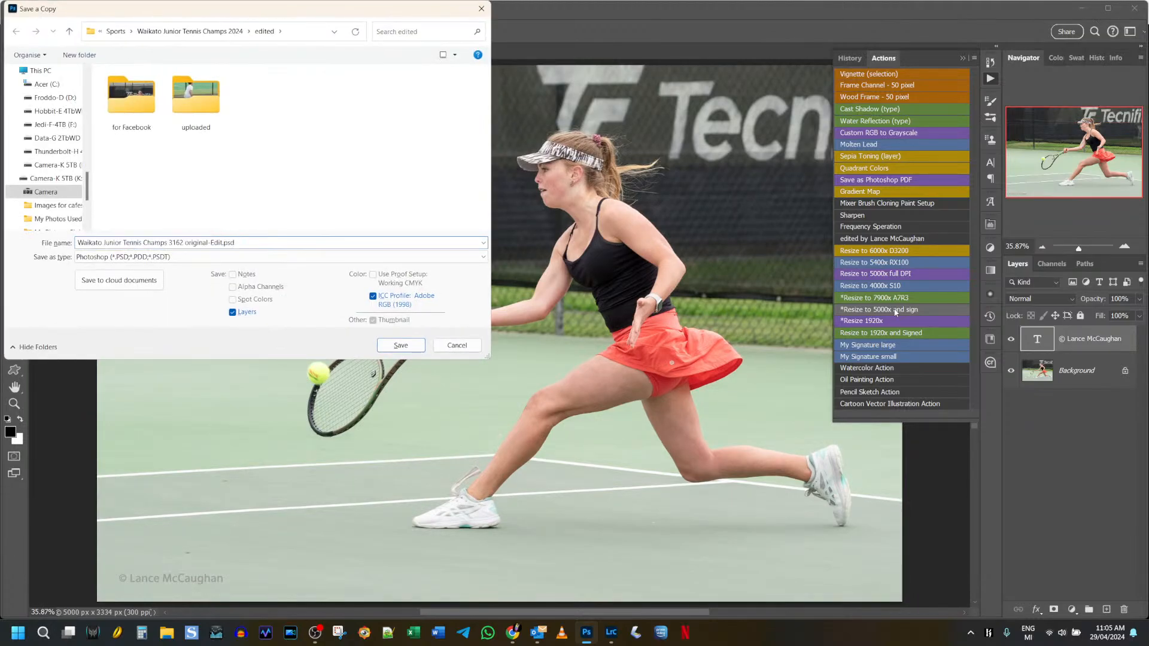
key(ctrl+shift+Left)
text(5000x signed)
click(173, 259)
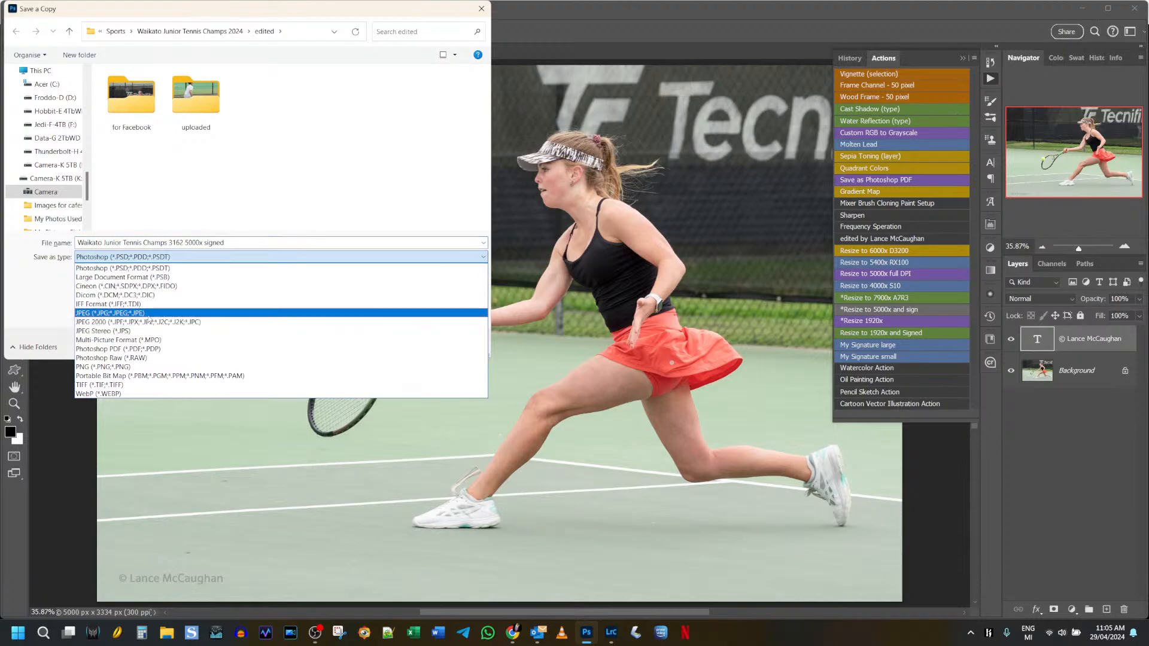
click(140, 313)
click(396, 343)
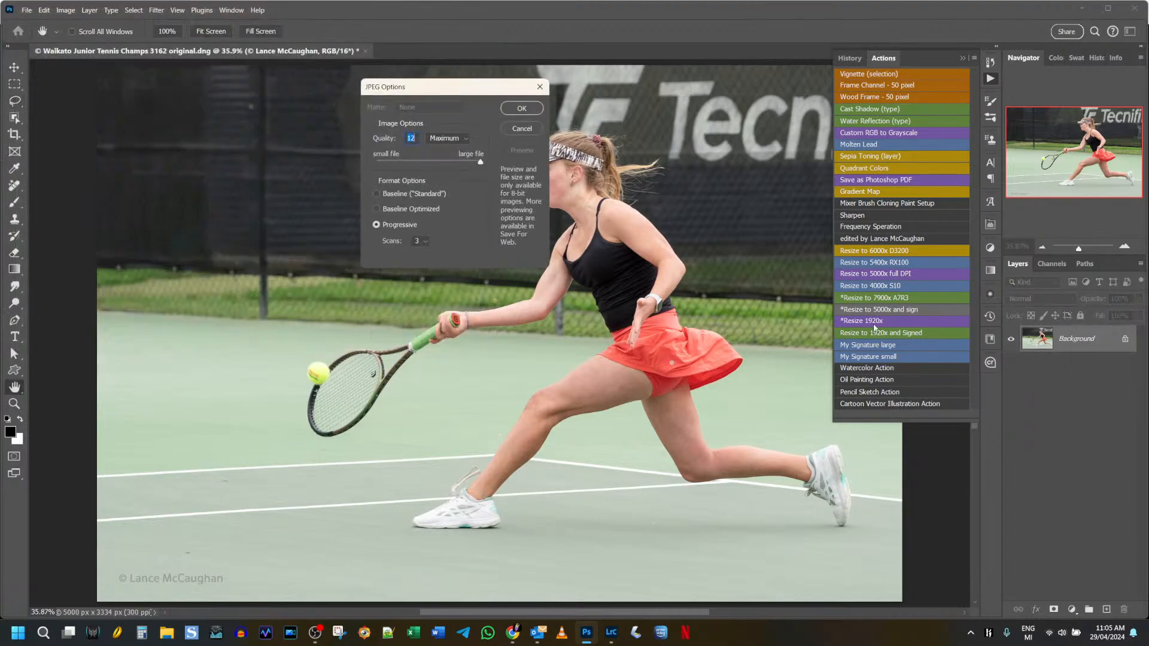
click(524, 113)
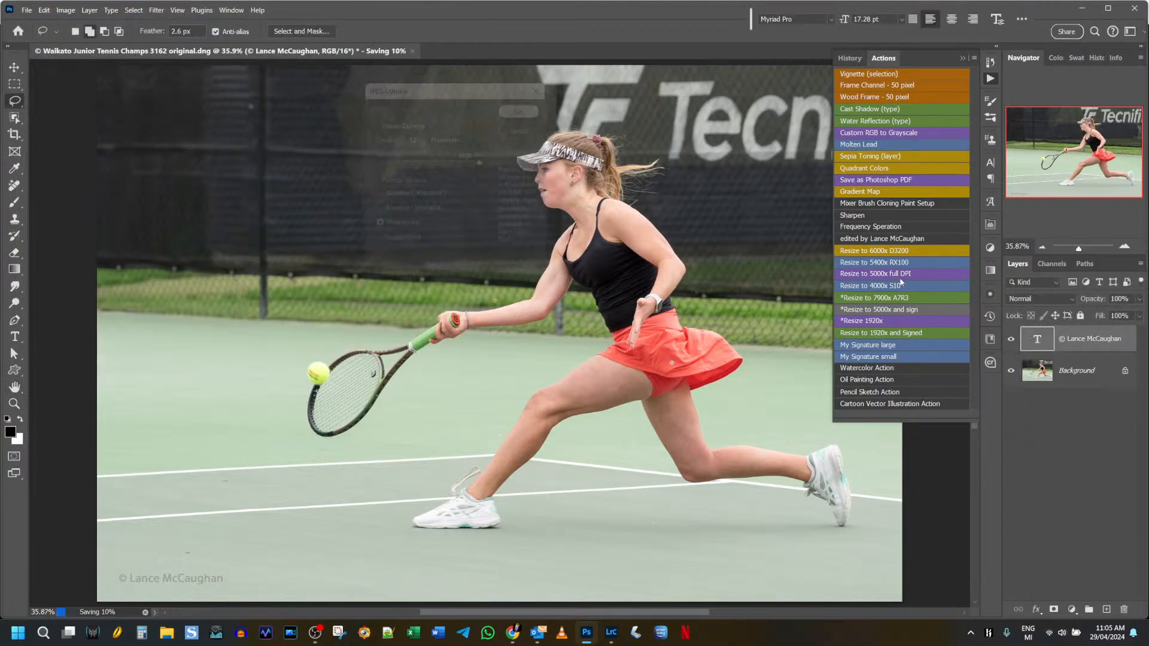
Run the Resize 1920x action and save a JPEG copy named Waikato Junior Tennis Champs 3162 1920x signed
click(897, 318)
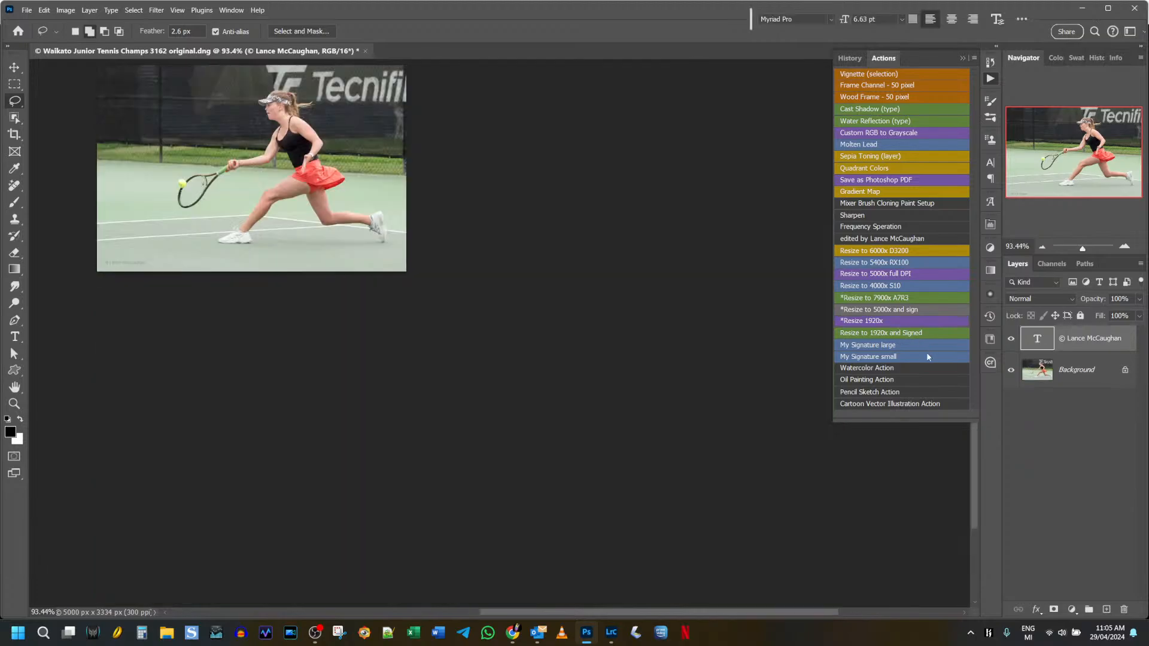
key(ctrl+shift+Left)
key(ctrl+shift+Left)
key(ctrl+shift+Left)
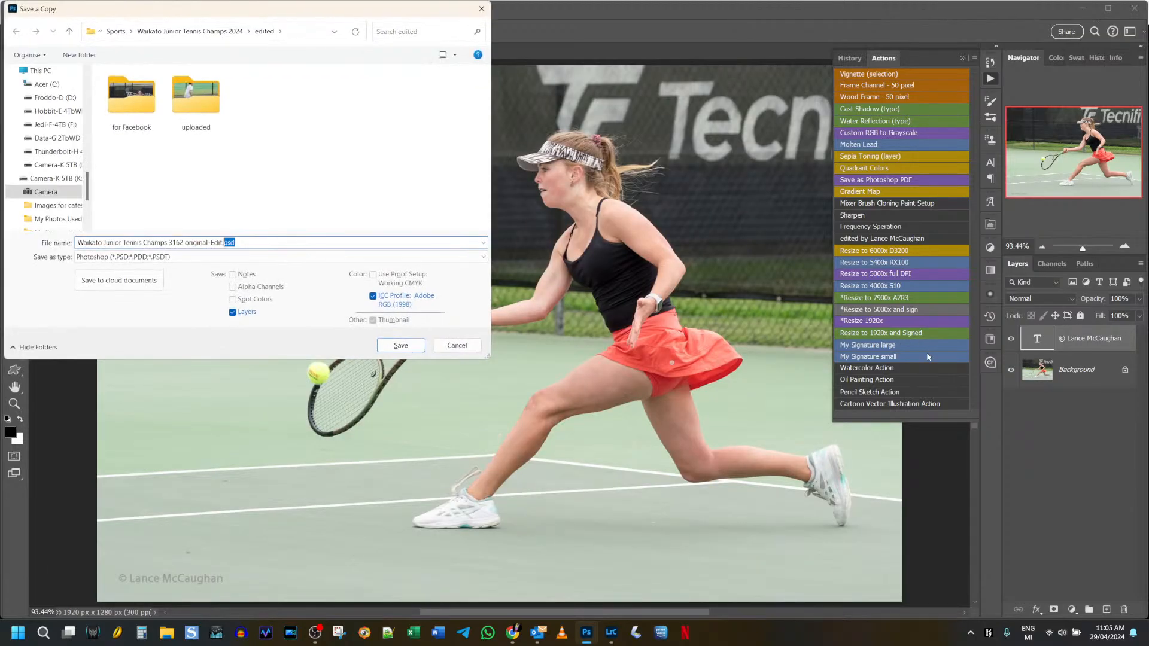
text(1920)
text(xs)
text(s)
text(igned)
click(185, 260)
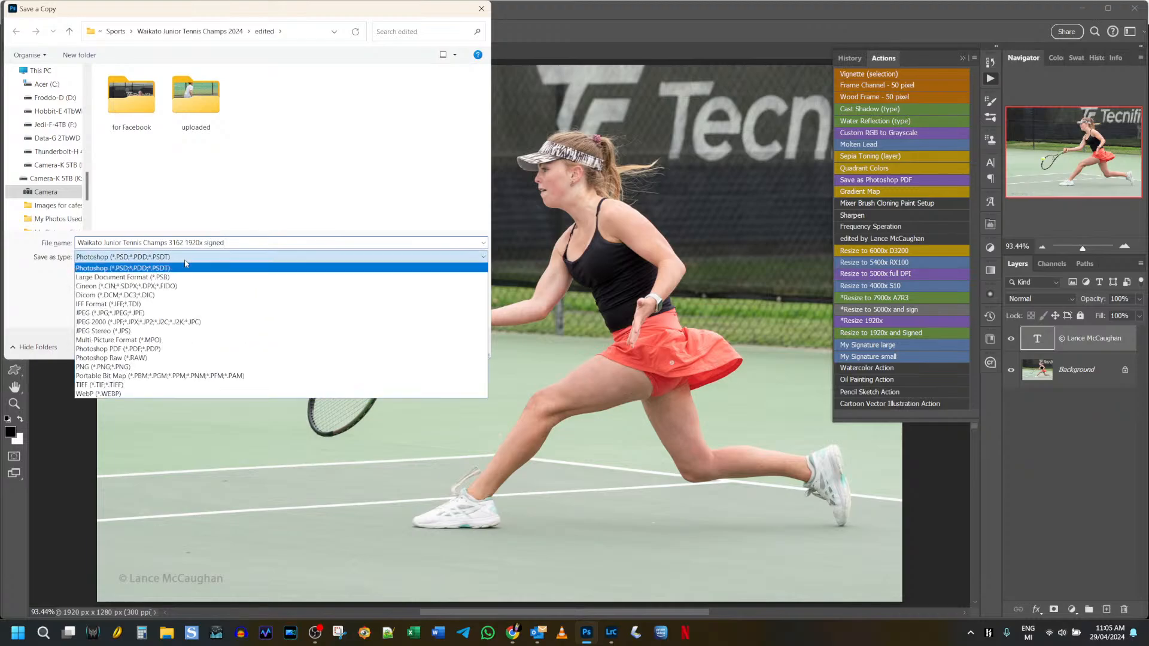
click(117, 314)
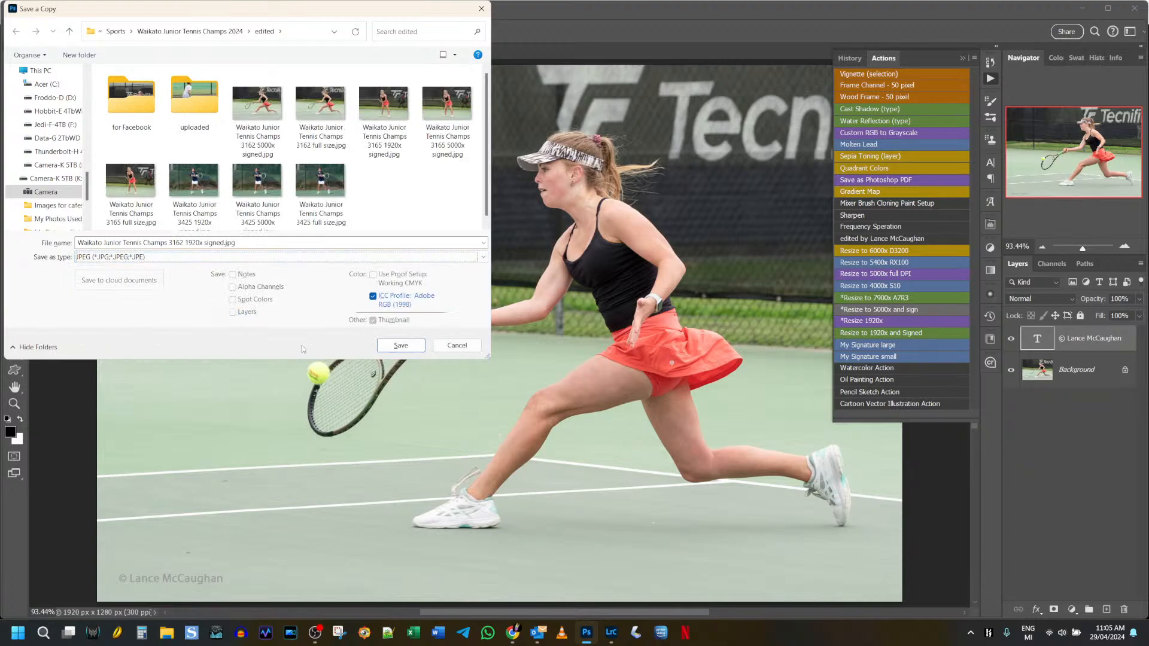
click(392, 346)
click(522, 108)
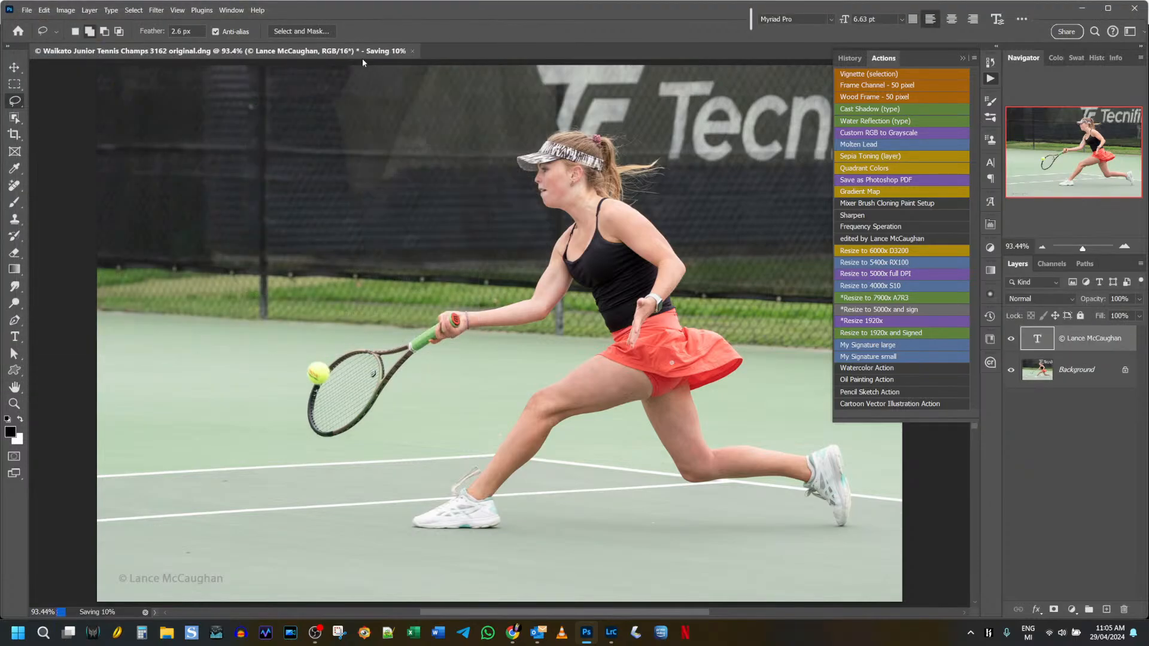
Close the 3162 document without saving changes and move its original into the uploaded folder in Lightroom Classic
click(364, 52)
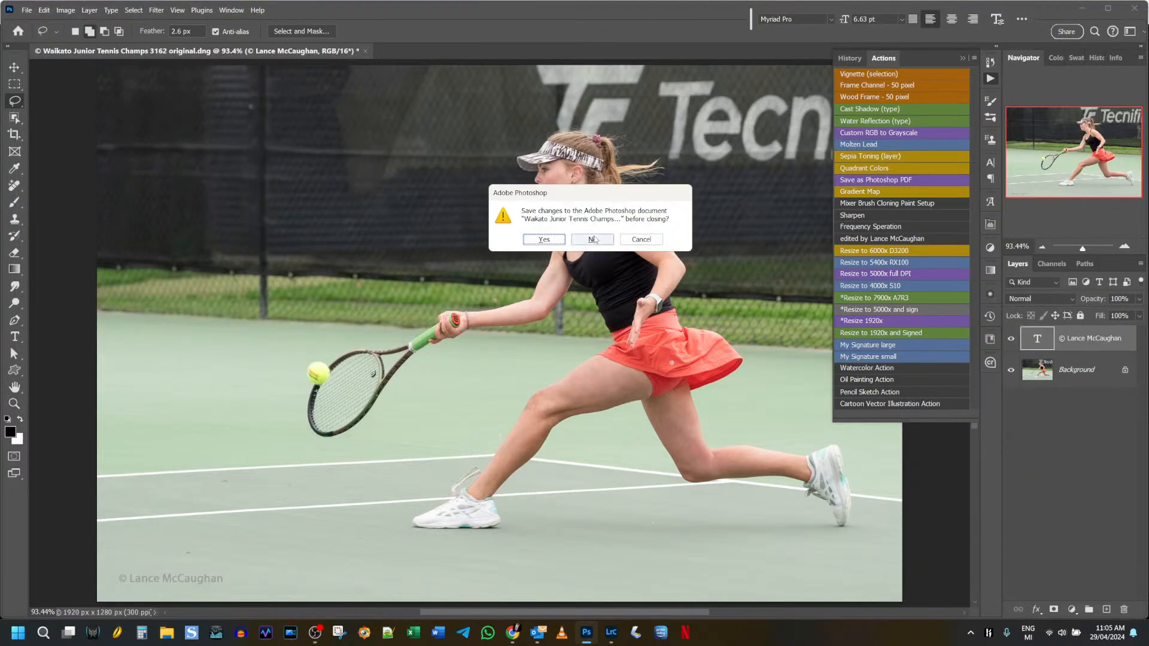
click(597, 241)
click(1081, 9)
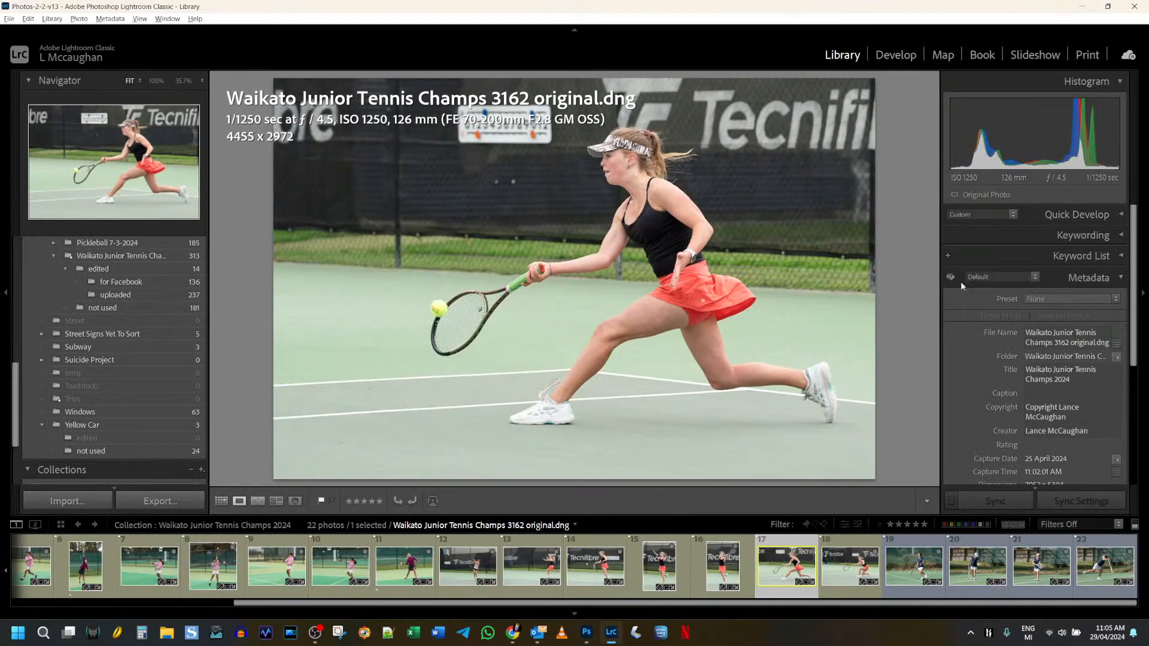
drag(786, 563, 148, 307)
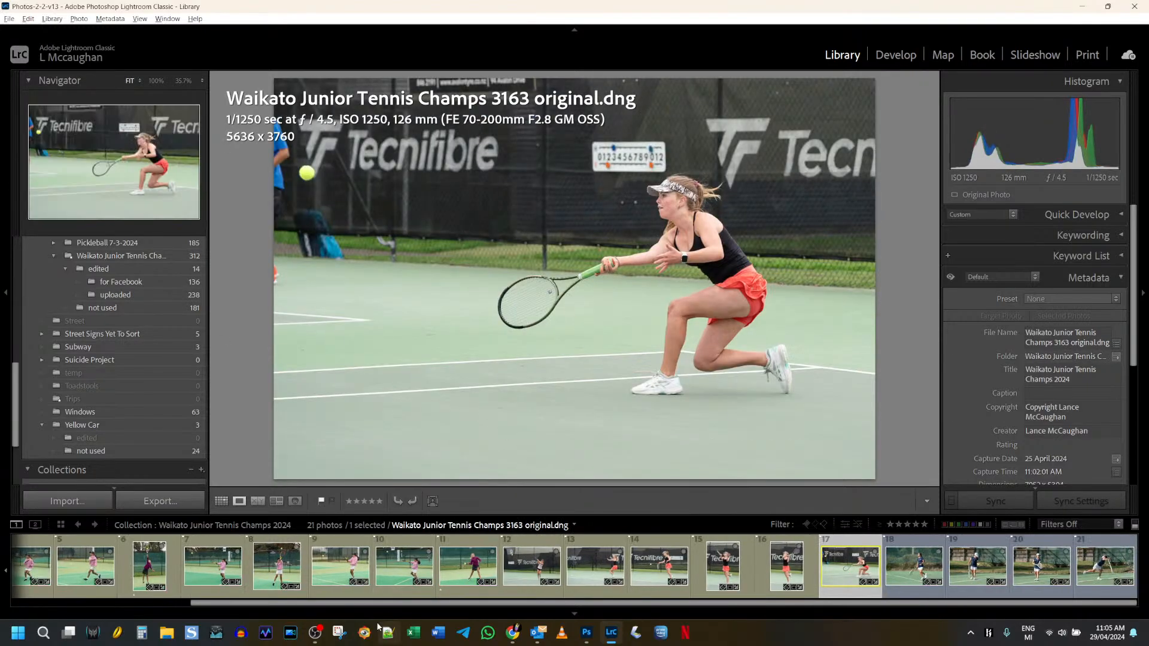
Choose Waikato Junior Tennis Champs 3124 original.dng in the Lightroom collection and open it in Photoshop for editing
click(537, 571)
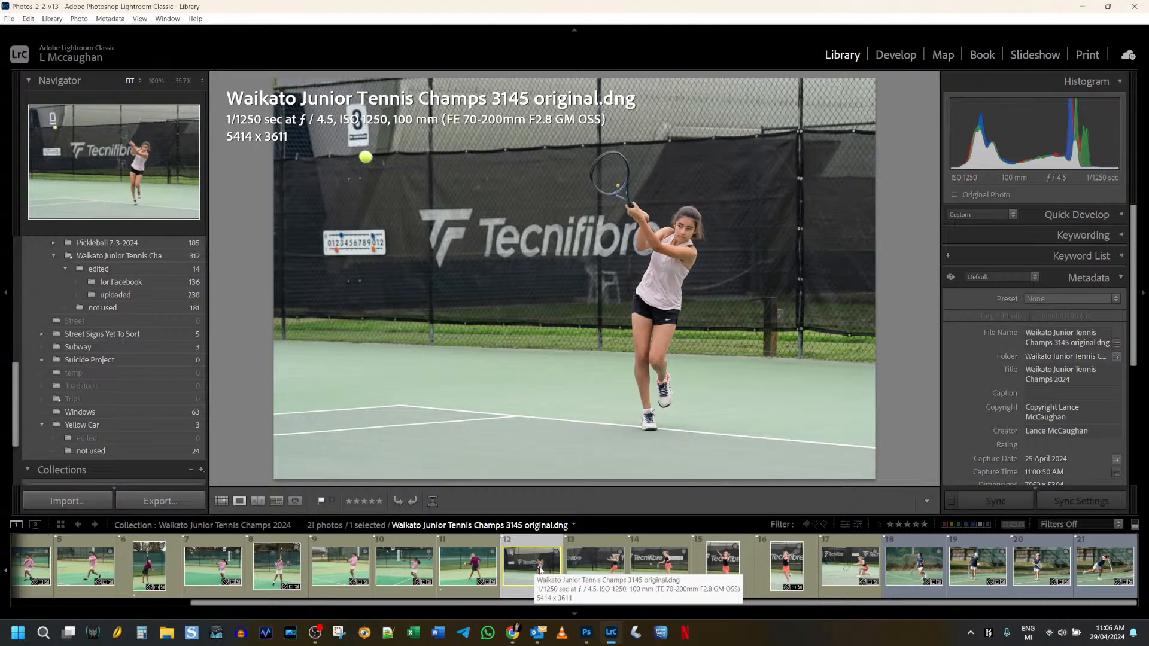
click(407, 564)
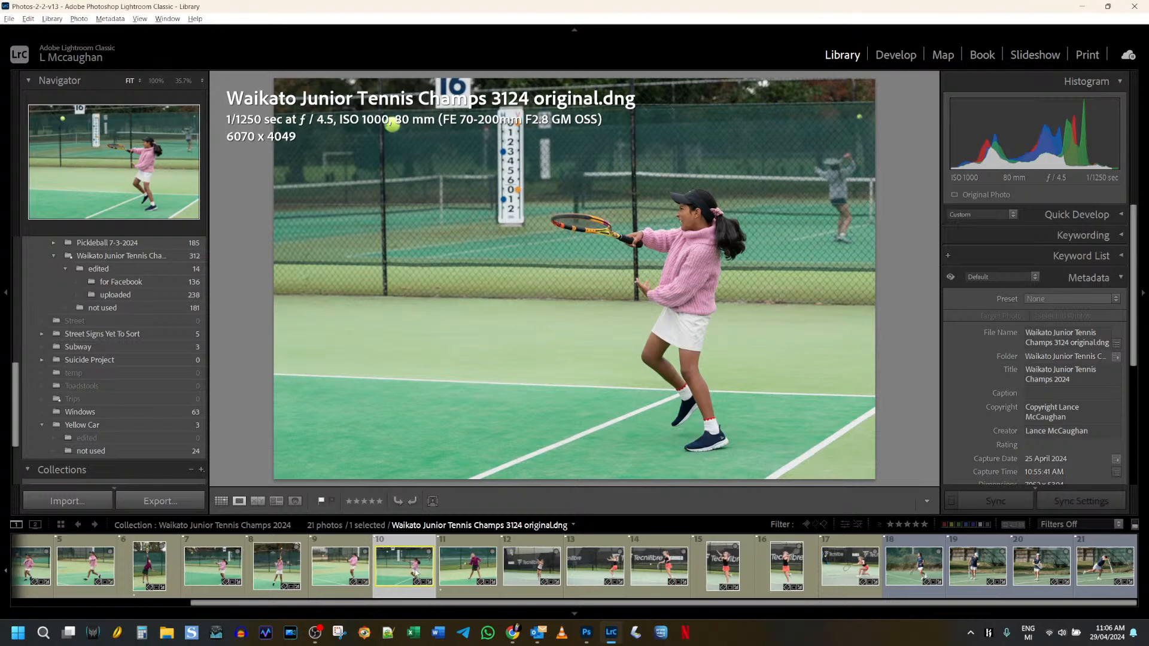
key(ctrl+e)
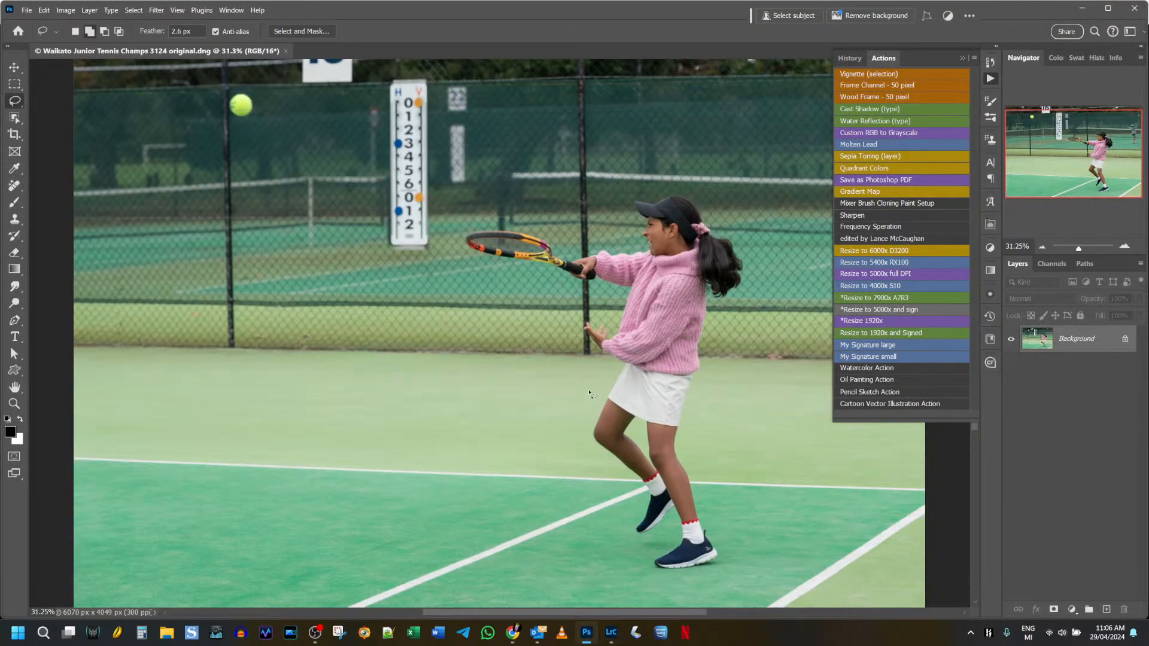
Lasso the number 16 sign and the tall numbered scoreboard on the fence into one selection
scroll(587, 395, down, 1)
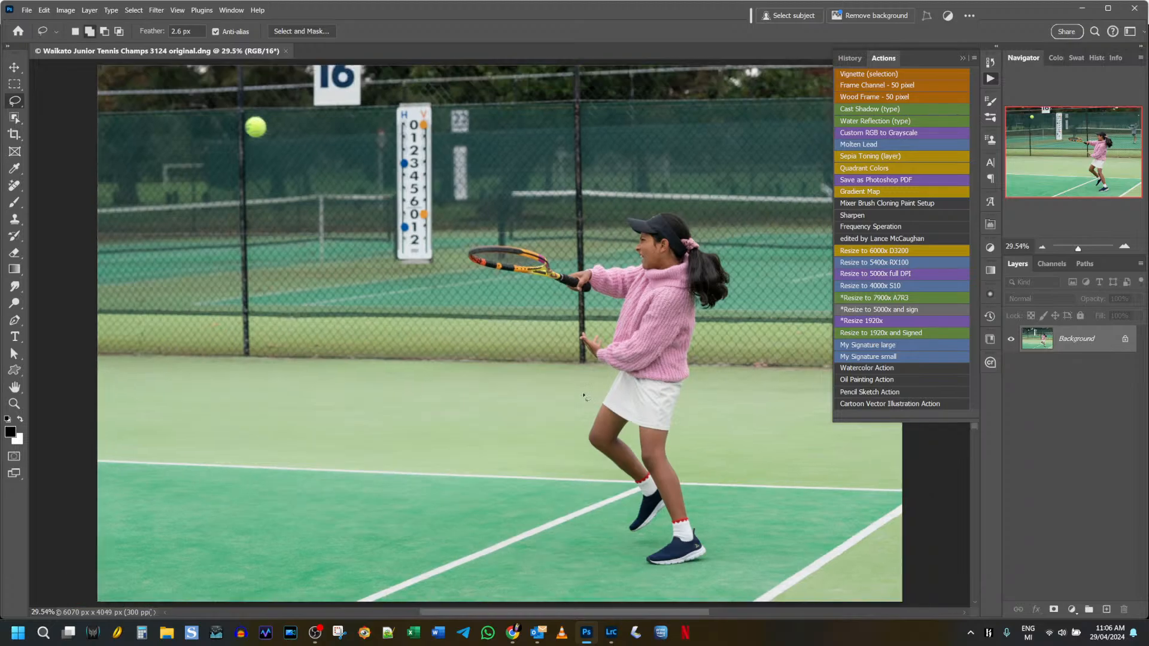
drag(486, 353, 393, 425)
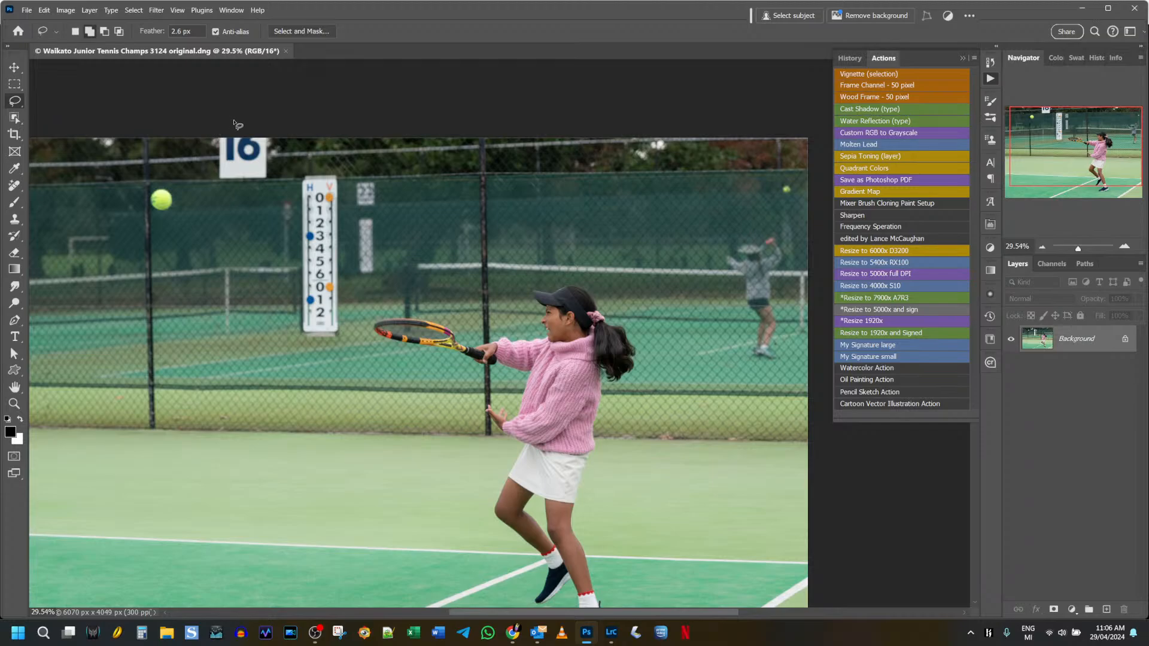
mouse_move(220, 125)
mouse_down()
mouse_move(216, 187)
mouse_move(275, 183)
mouse_move(276, 136)
mouse_move(218, 137)
mouse_move(212, 152)
mouse_up()
drag(227, 157, 213, 142)
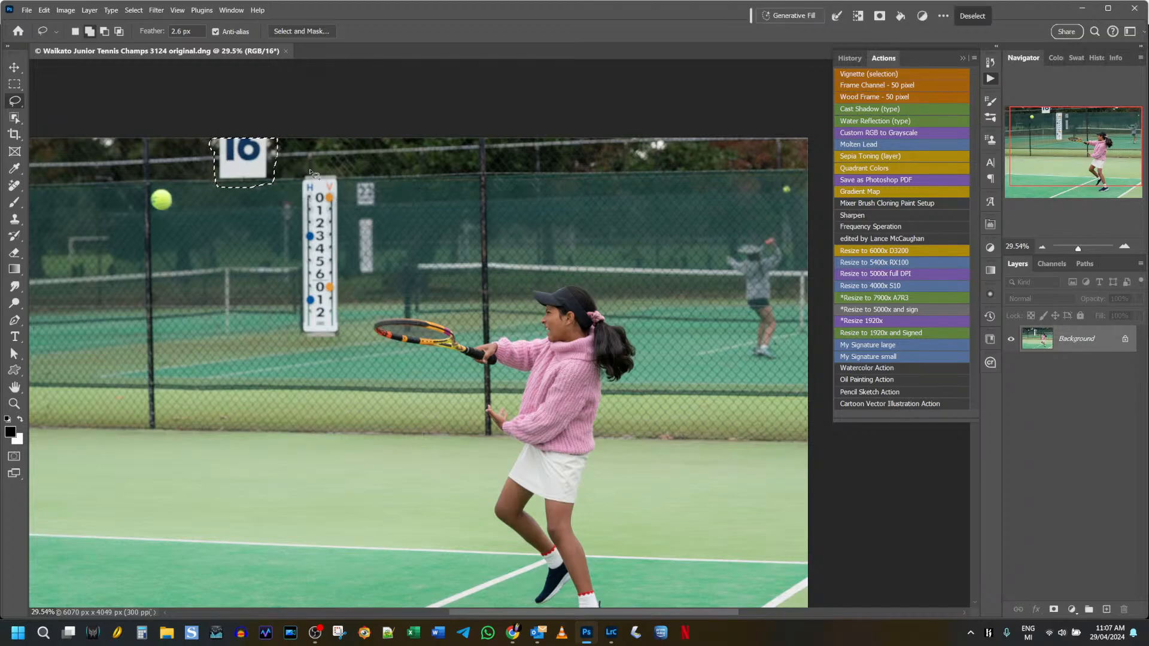
drag(310, 172, 306, 174)
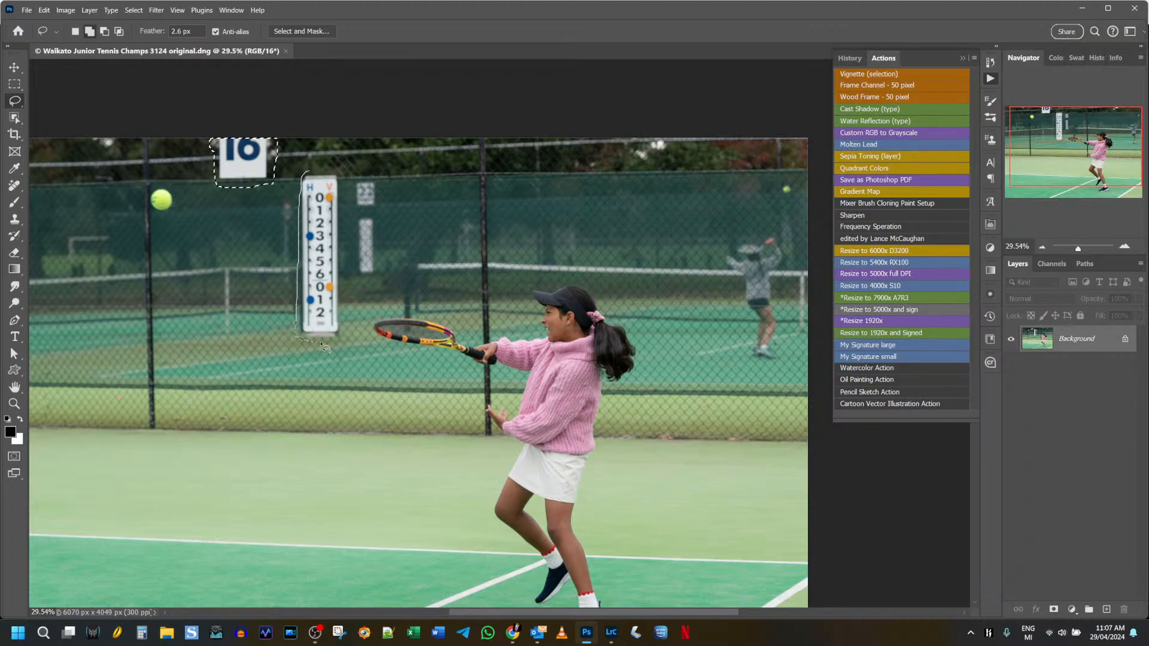
drag(342, 303, 339, 174)
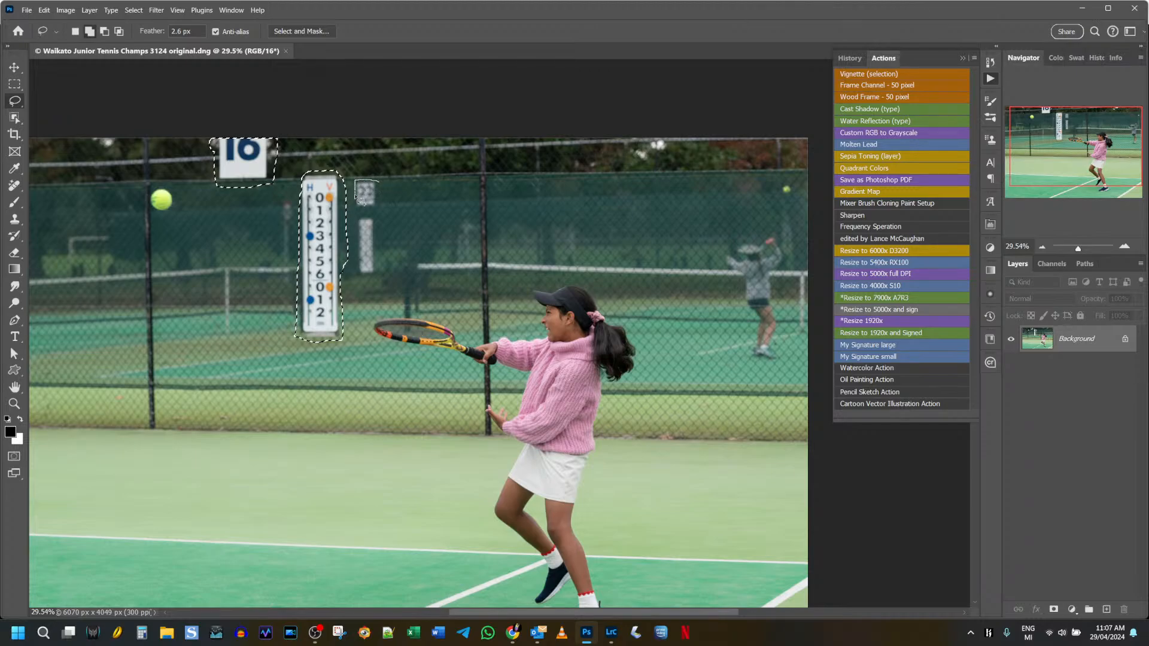
Add the two small blurred signs beside the tall scoreboard to the lasso selection
mouse_move(371, 215)
mouse_down()
mouse_move(385, 204)
mouse_move(378, 183)
mouse_up()
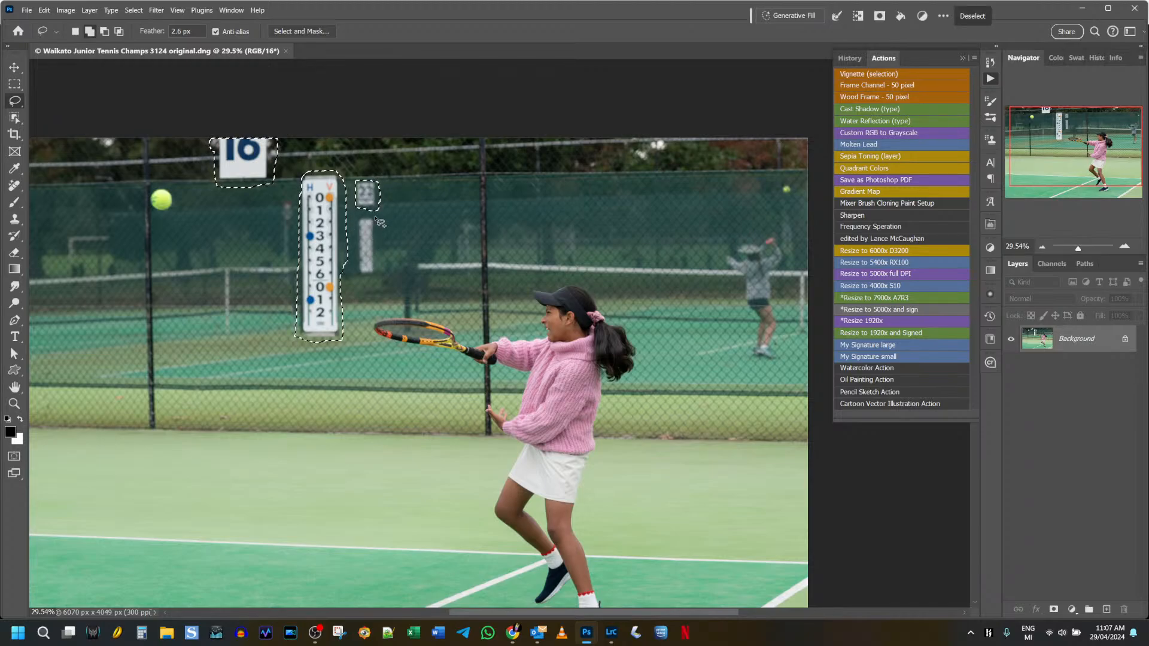
drag(376, 217, 368, 219)
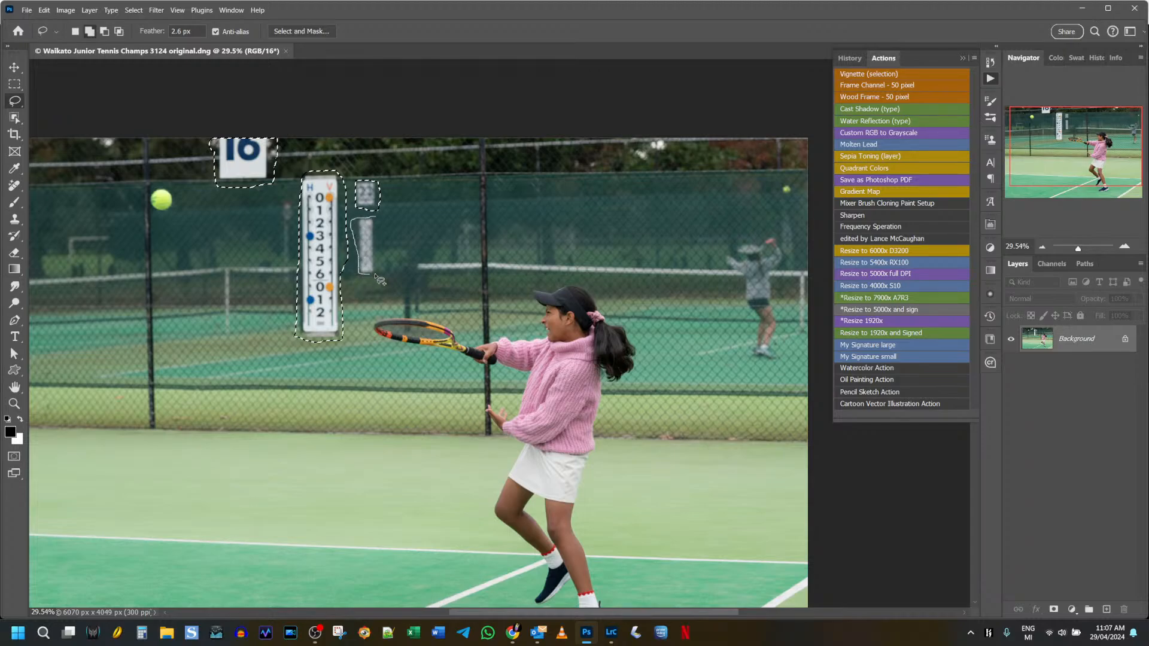
drag(377, 276, 377, 217)
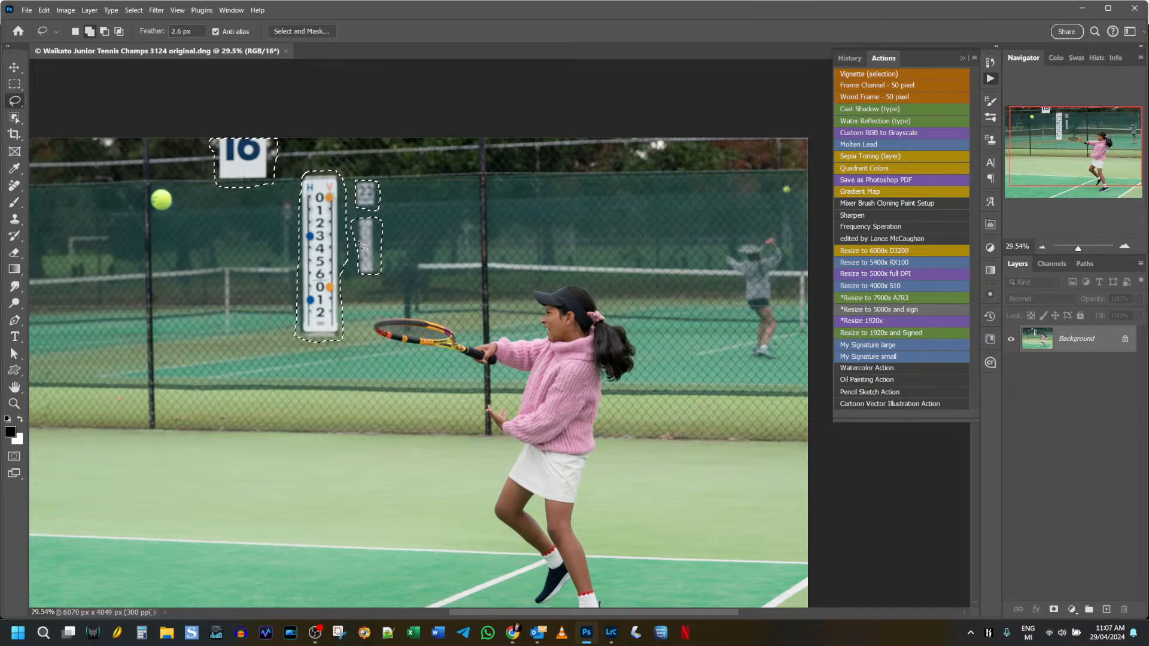
drag(360, 264, 374, 257)
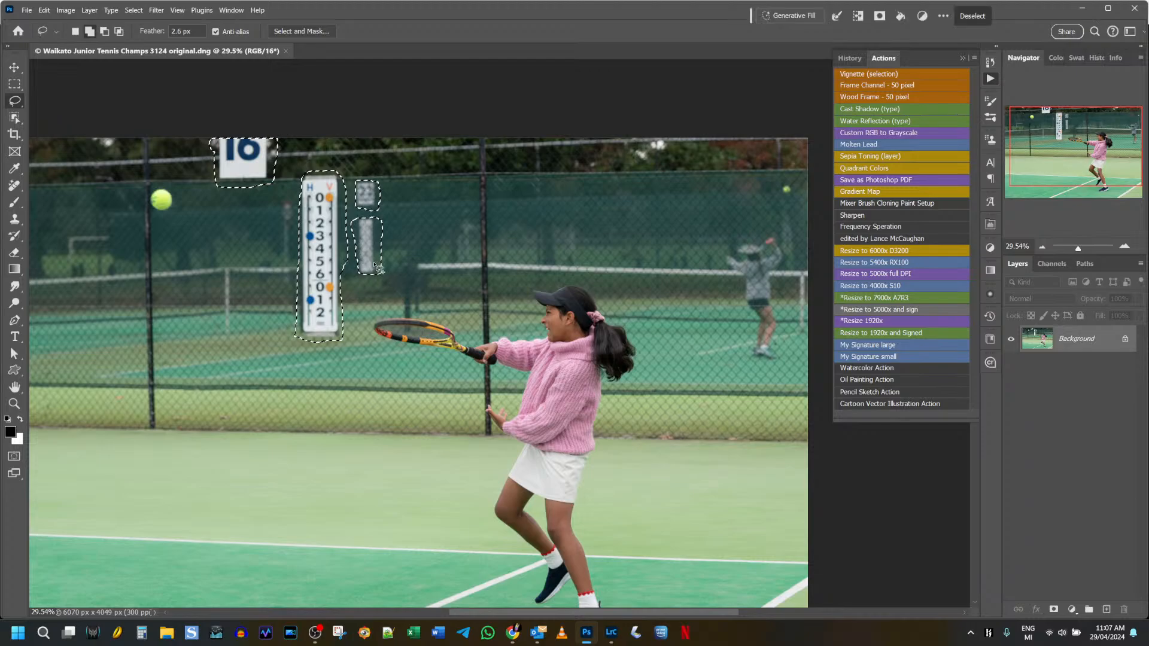
Subtract the excess selected fence beside the tall scoreboard and around the two small blurred signs
key(ctrl+plus)
key(ctrl+plus)
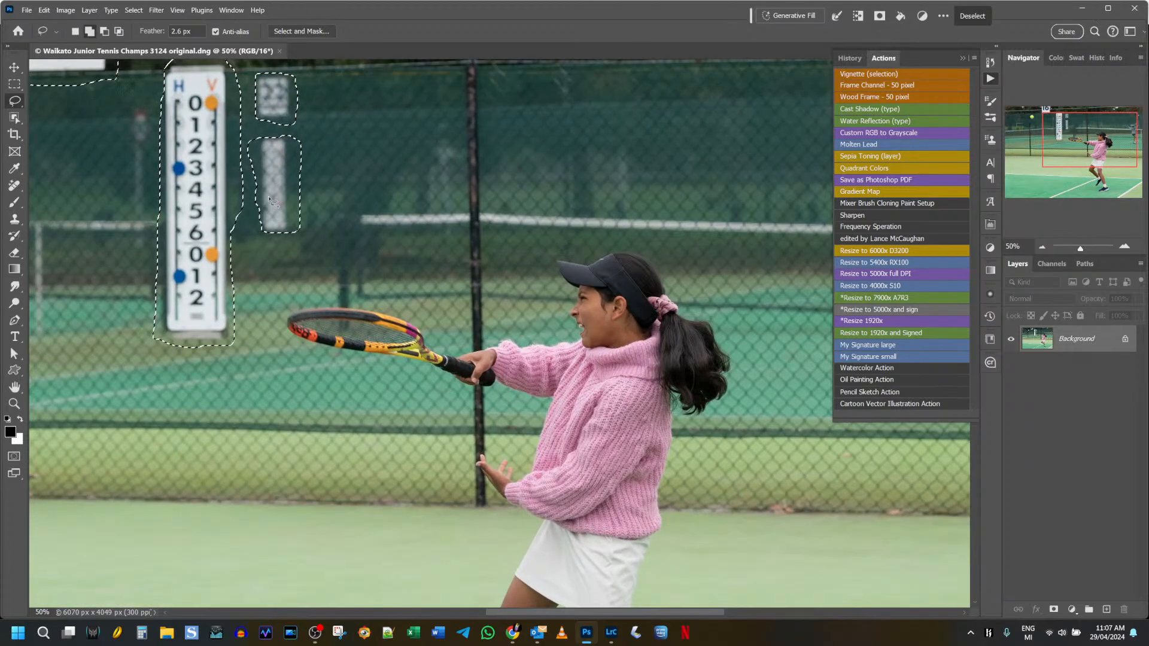
drag(261, 216, 277, 235)
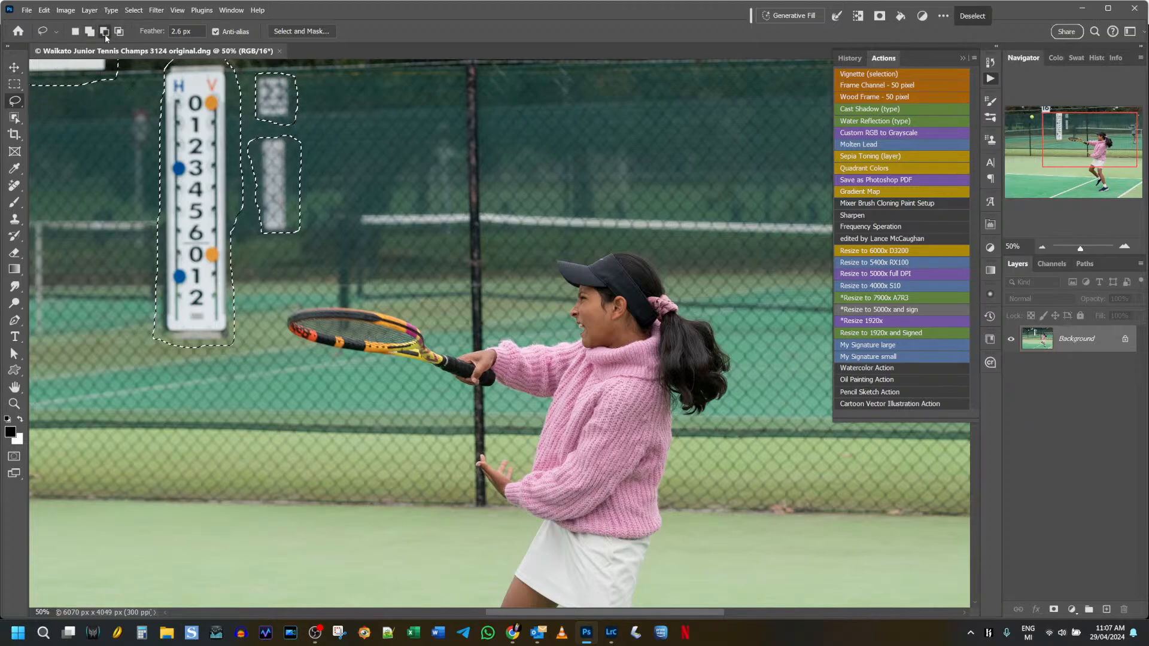
drag(246, 128, 247, 130)
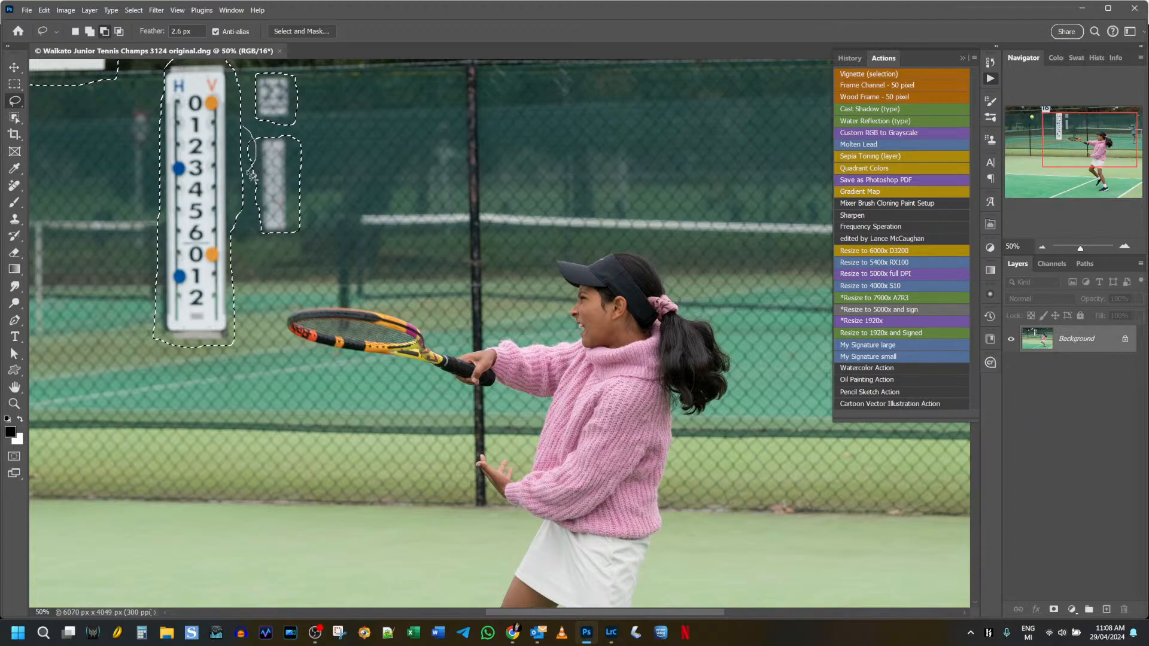
drag(242, 144, 243, 128)
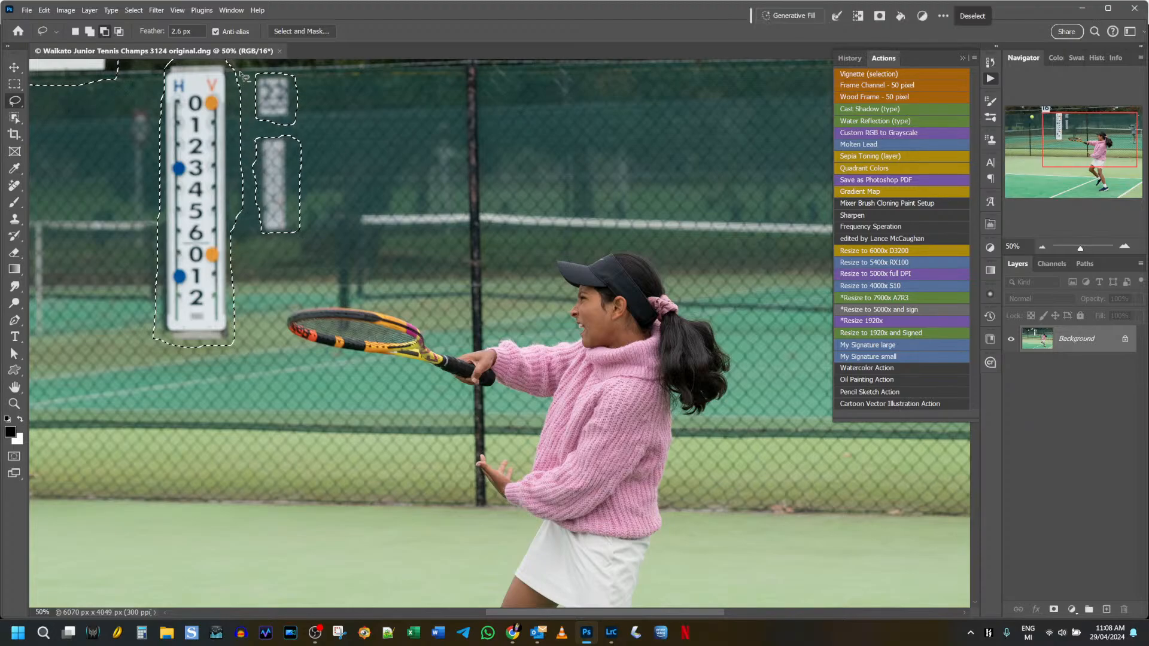
drag(240, 72, 233, 93)
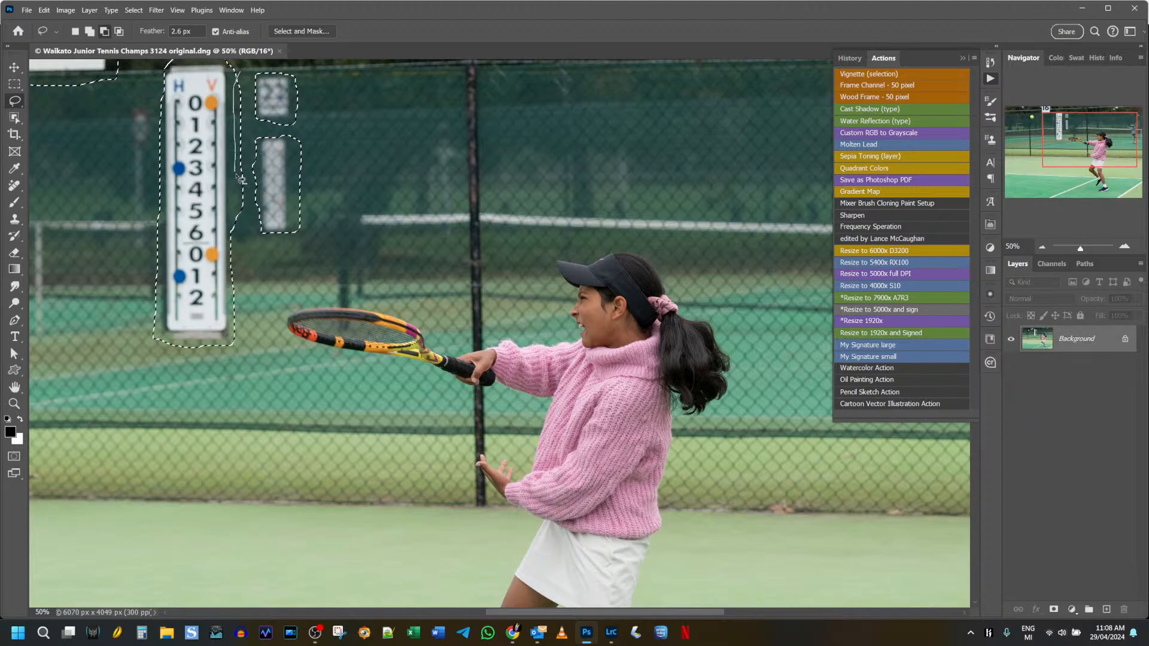
drag(256, 174, 244, 183)
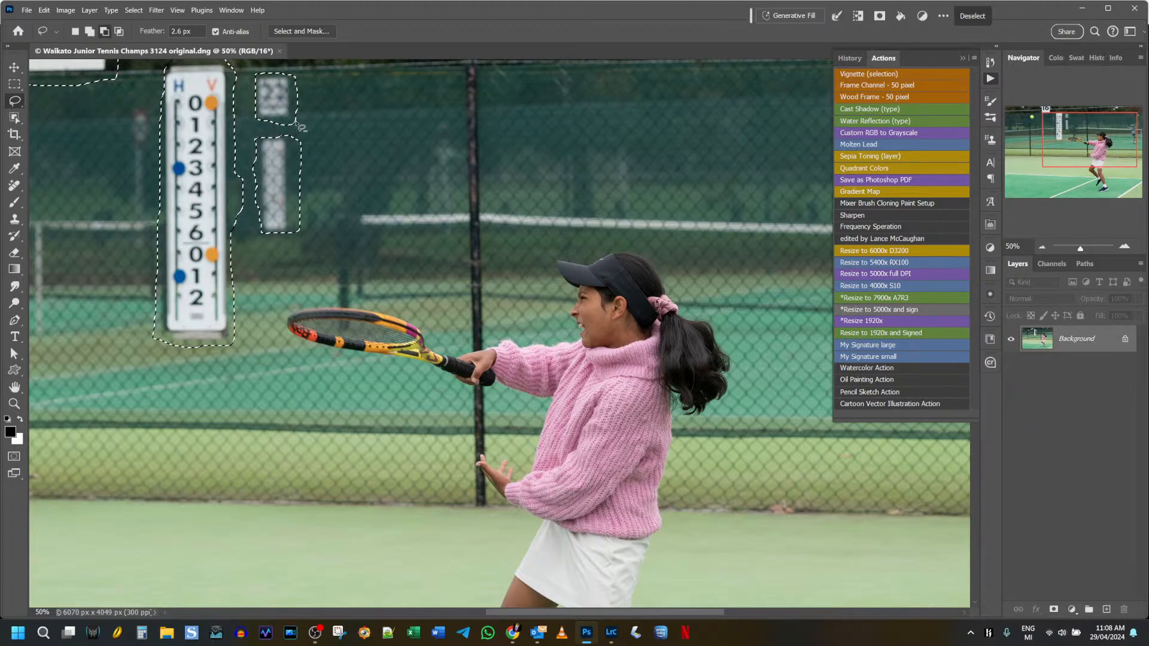
mouse_move(307, 124)
mouse_down()
mouse_move(292, 125)
mouse_move(308, 128)
mouse_move(297, 142)
mouse_up()
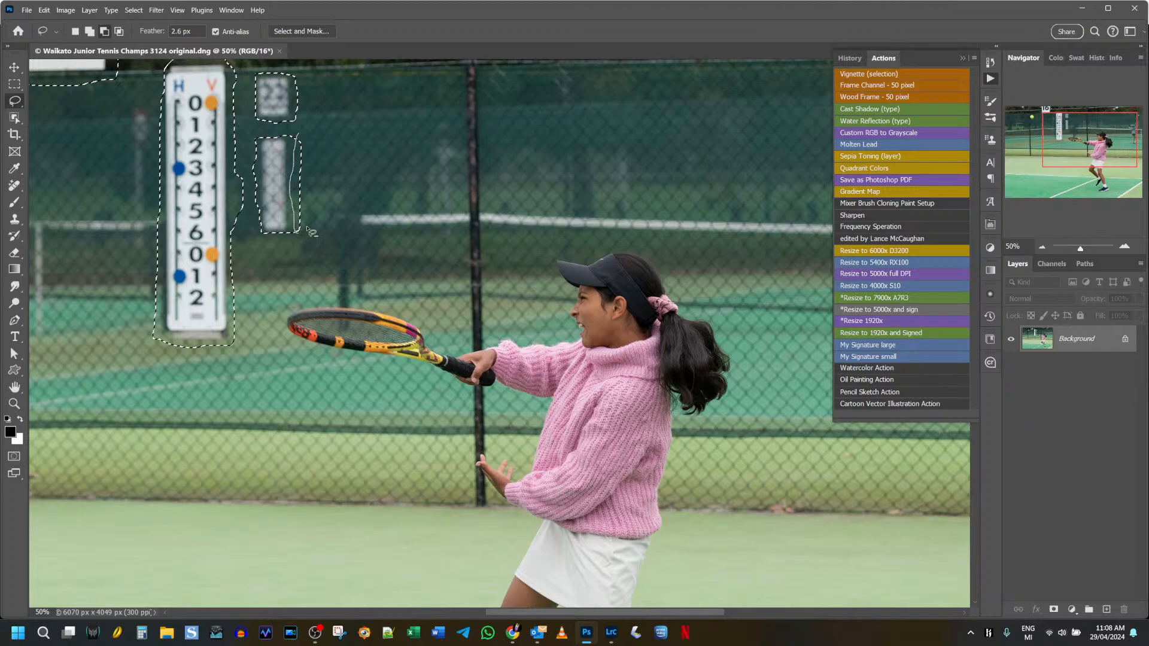
drag(310, 231, 310, 232)
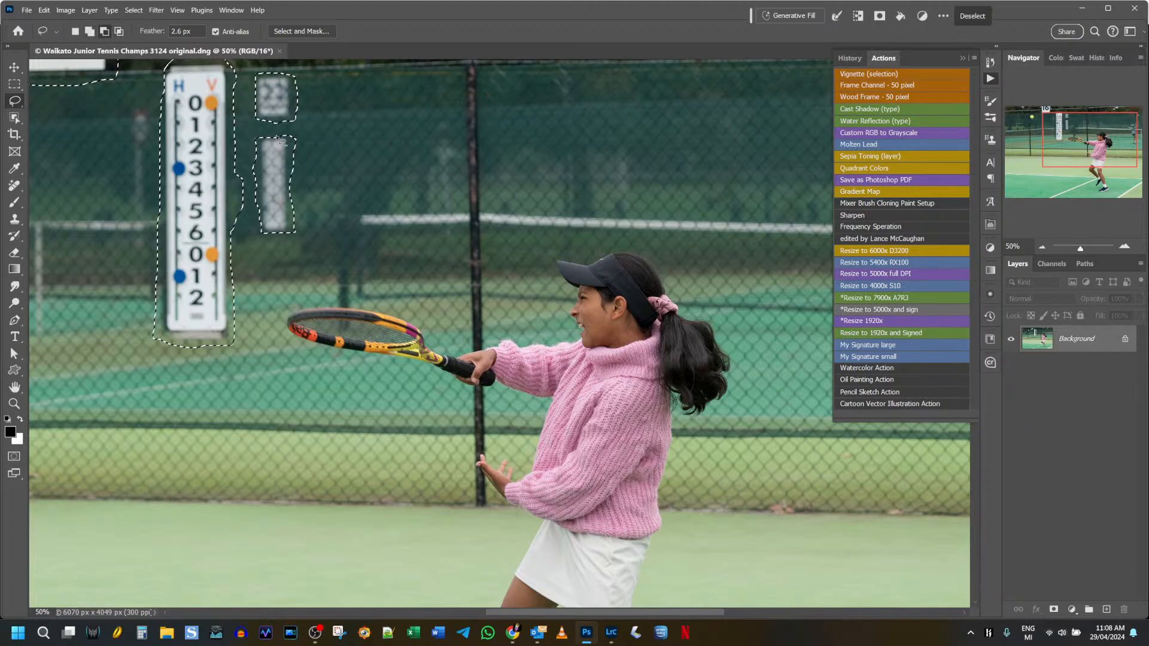
Trim the lower small sign's selection edge and add the cut-out part of the sign back to the selection
drag(289, 153, 295, 169)
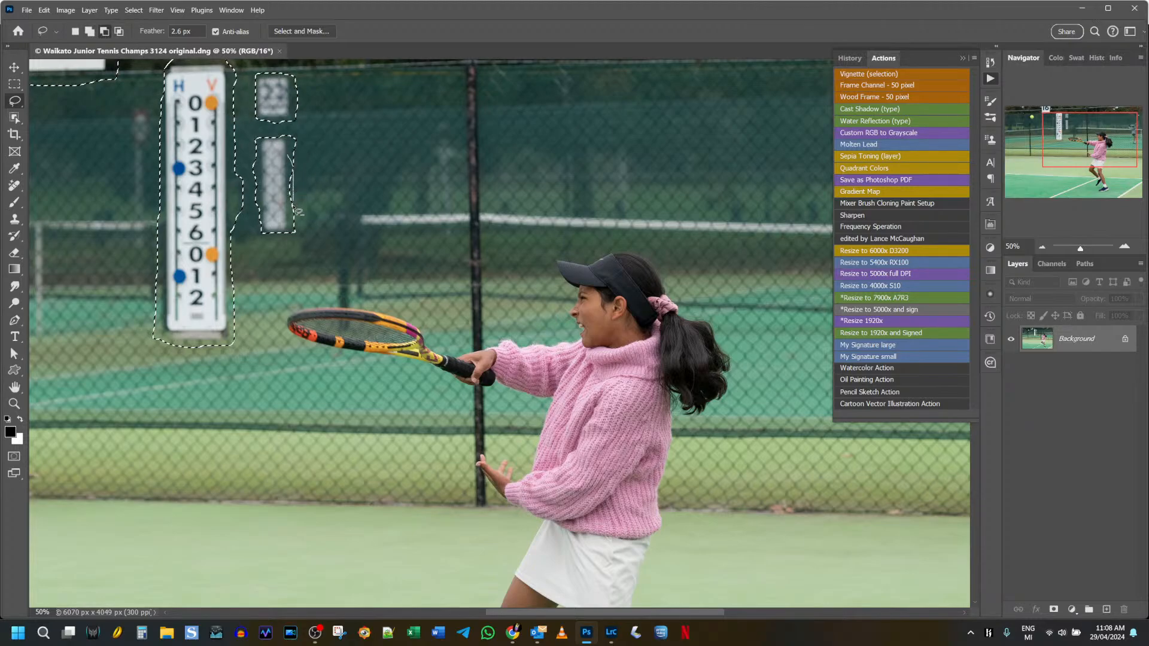
drag(275, 217, 275, 215)
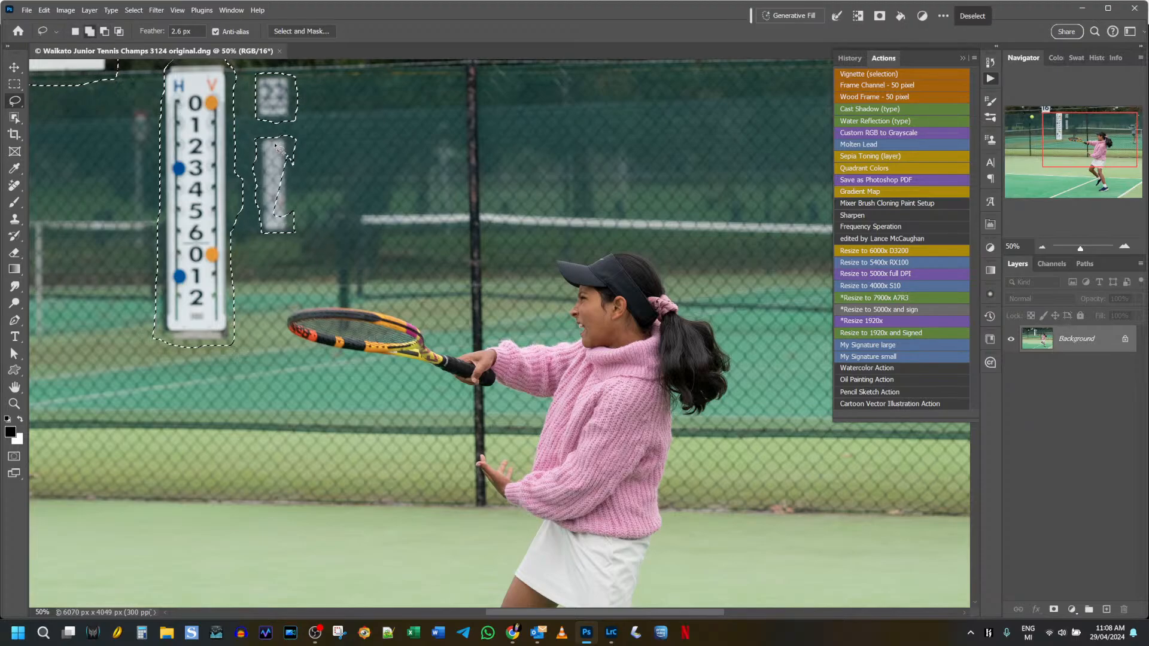
click(95, 29)
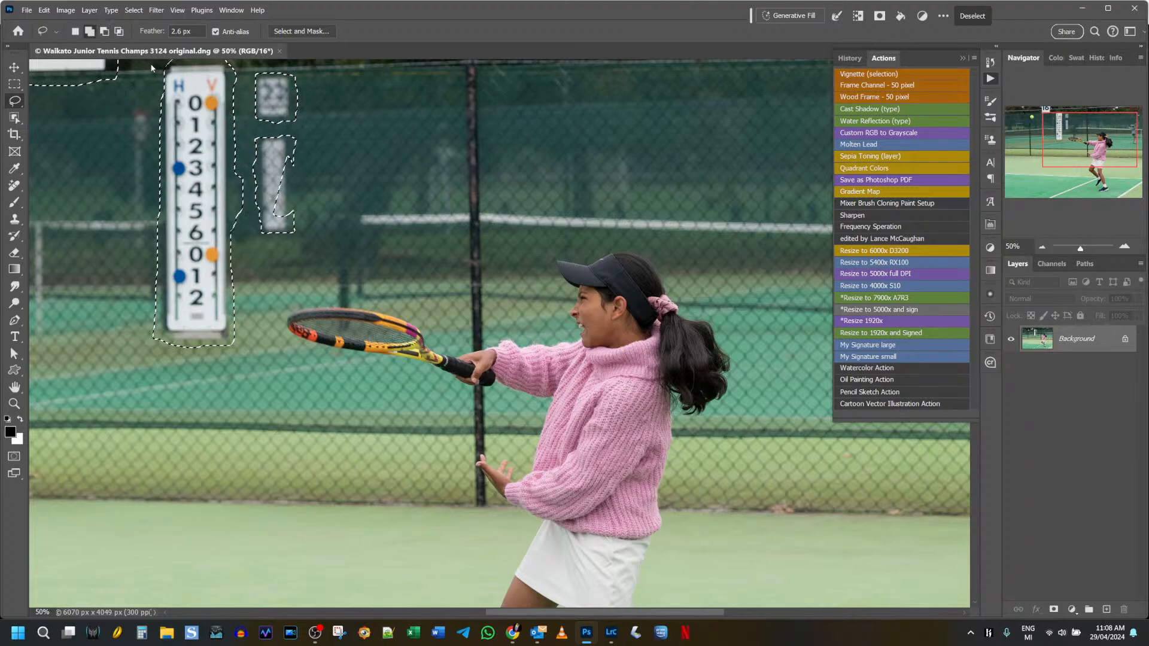
drag(276, 149, 295, 211)
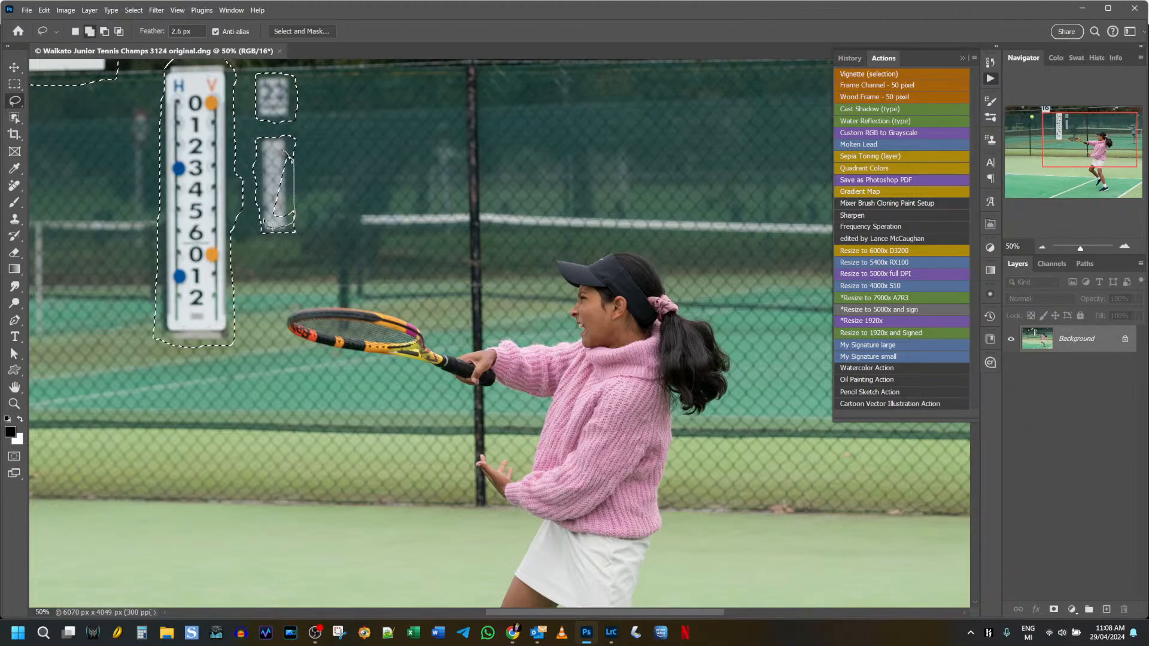
drag(275, 170, 276, 162)
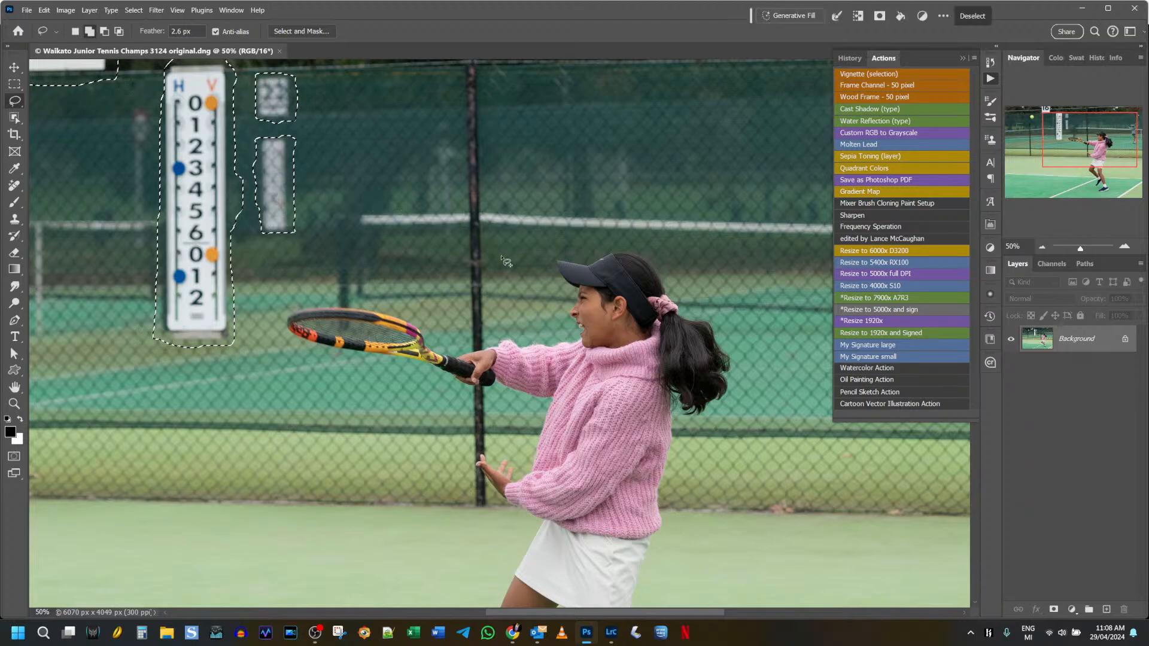
Add the distant tennis ball and the blurred background player to the selection with the Lasso tool
drag(498, 237, 224, 234)
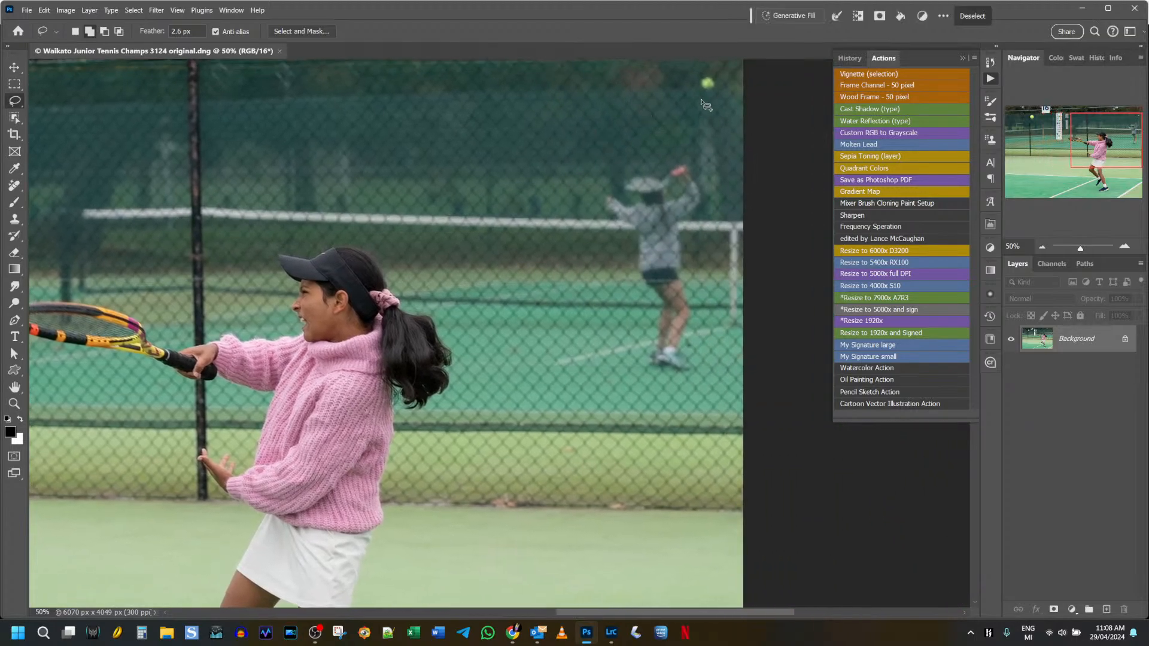
mouse_move(709, 74)
mouse_down()
mouse_move(725, 101)
mouse_move(721, 79)
mouse_move(702, 77)
mouse_up()
mouse_move(692, 218)
mouse_down()
mouse_move(683, 161)
mouse_move(671, 174)
mouse_move(626, 169)
mouse_move(624, 195)
mouse_move(601, 188)
mouse_move(599, 207)
mouse_move(629, 227)
mouse_move(634, 281)
mouse_move(653, 322)
mouse_up()
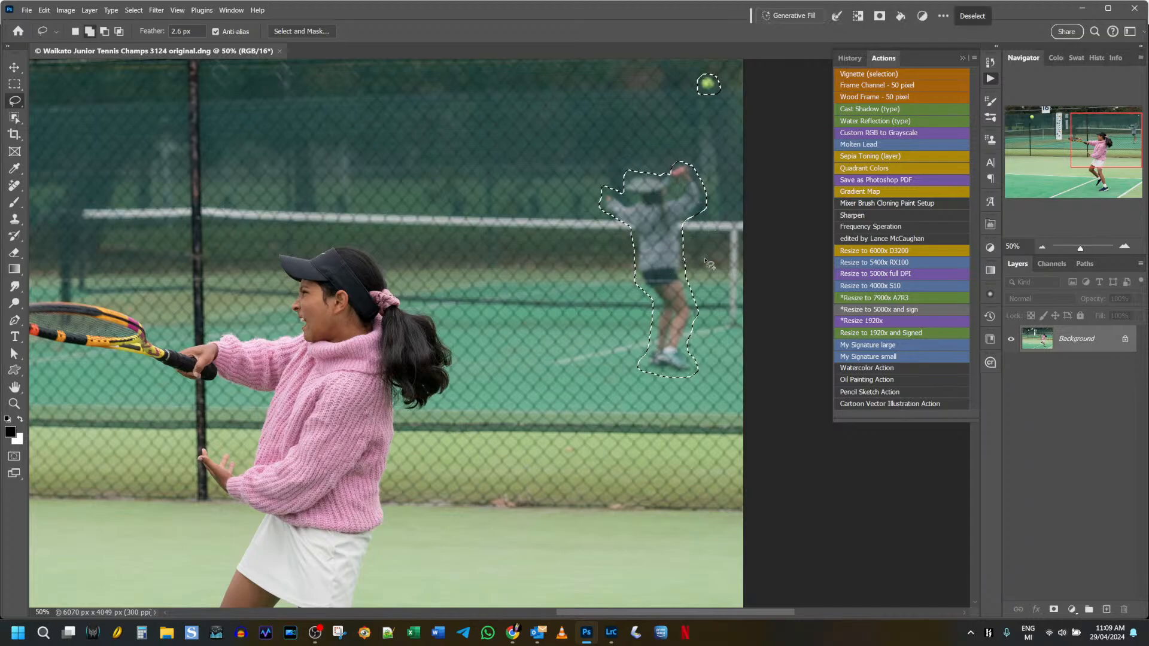
Add the two bright spots in the trees along the photo's upper edge to the lasso selection
key(ctrl+0)
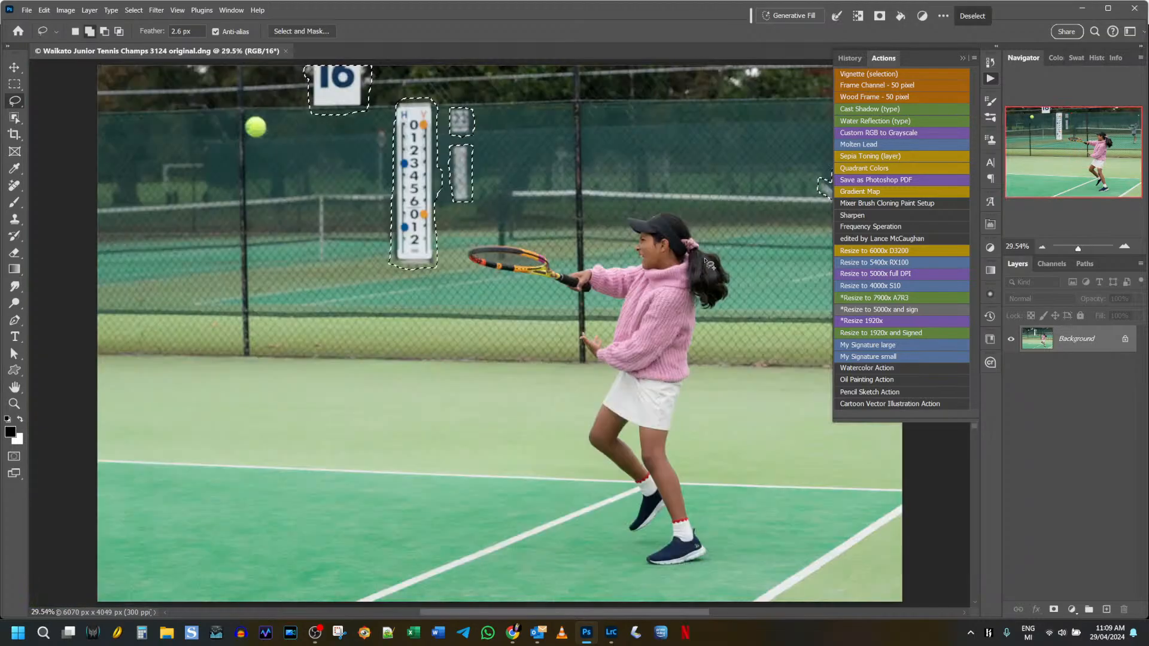
click(963, 59)
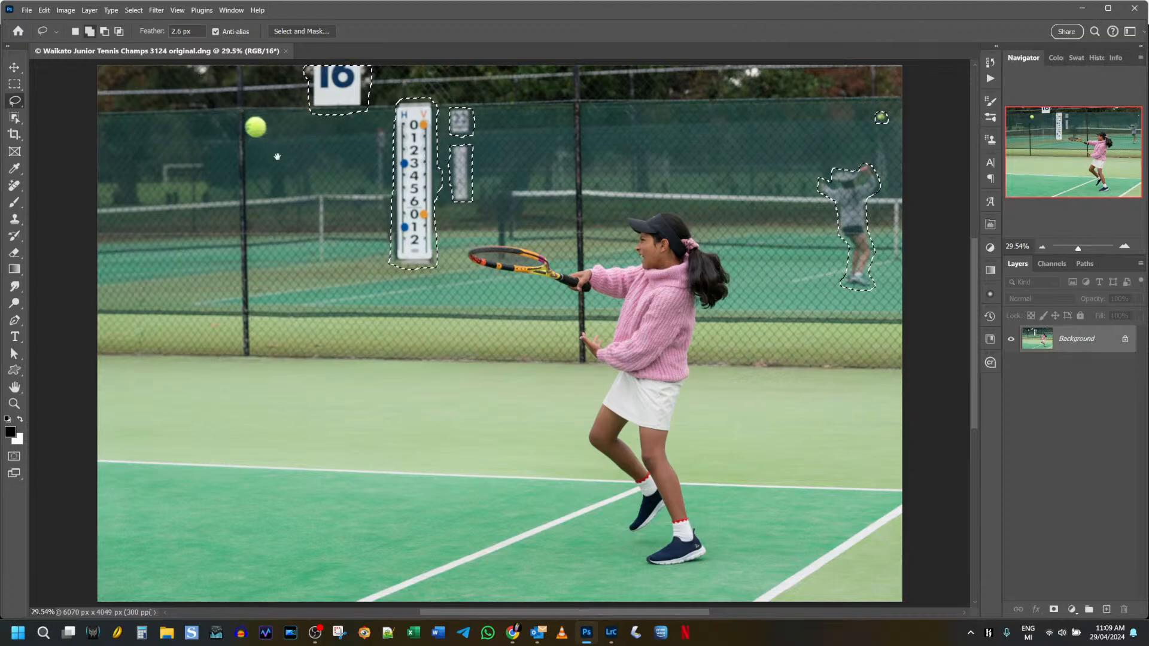
scroll(277, 189, up, 1)
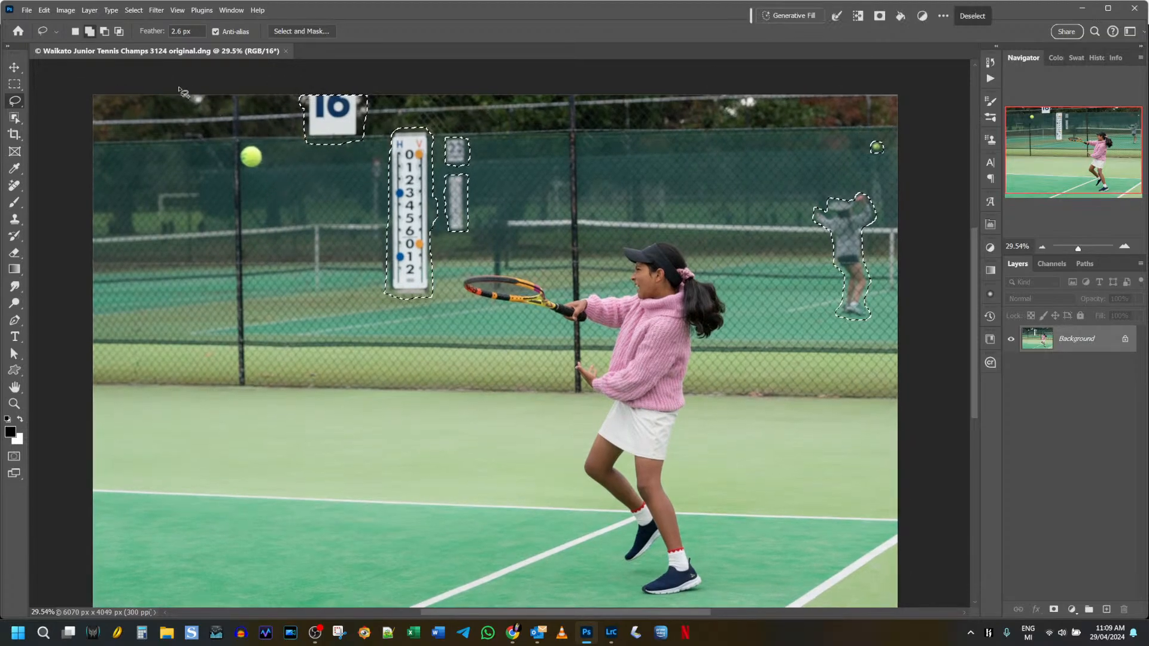
mouse_move(204, 115)
mouse_down()
mouse_move(220, 95)
mouse_move(180, 91)
mouse_up()
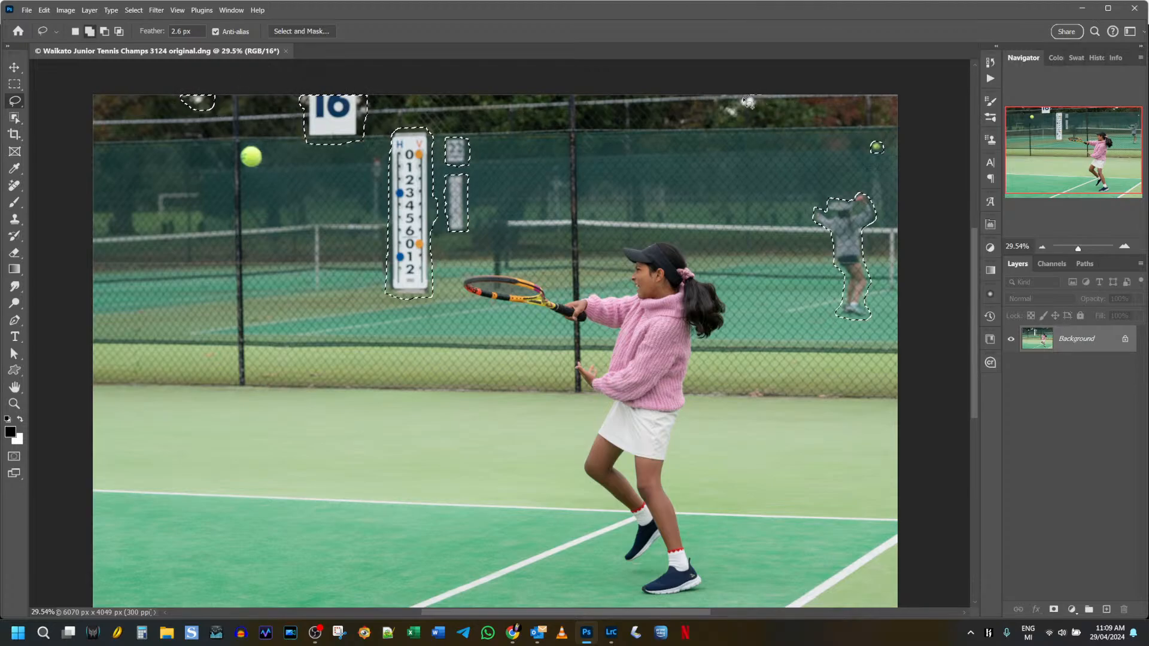
mouse_move(723, 106)
mouse_down()
mouse_move(739, 126)
mouse_move(770, 118)
mouse_move(765, 108)
mouse_up()
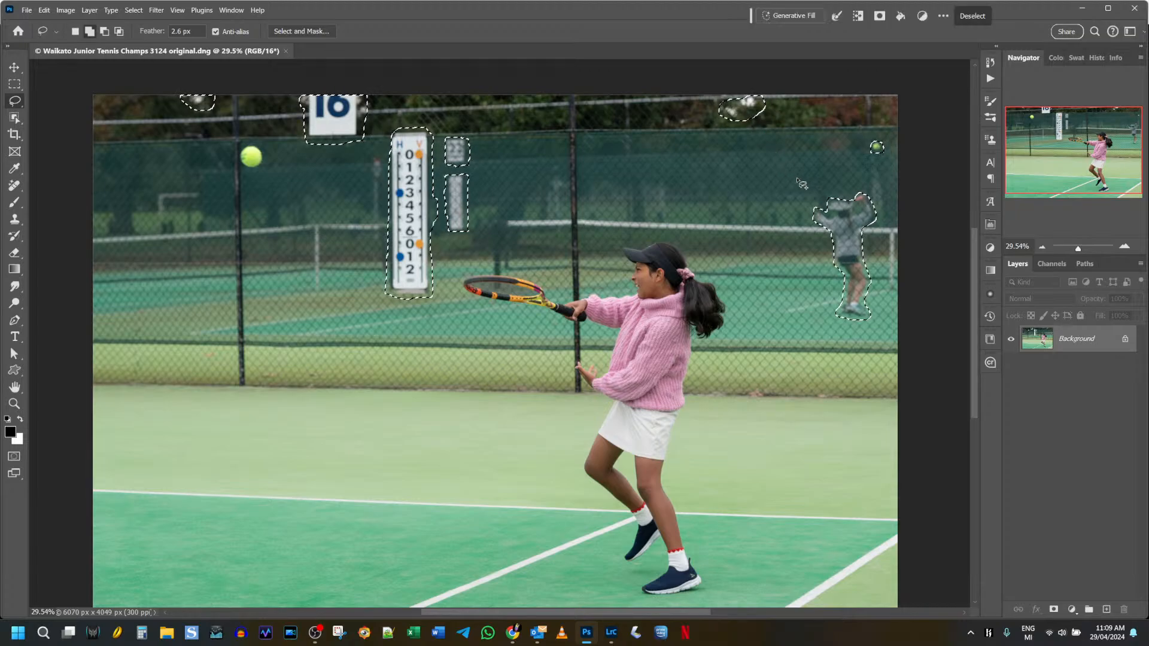
scroll(461, 171, down, 1)
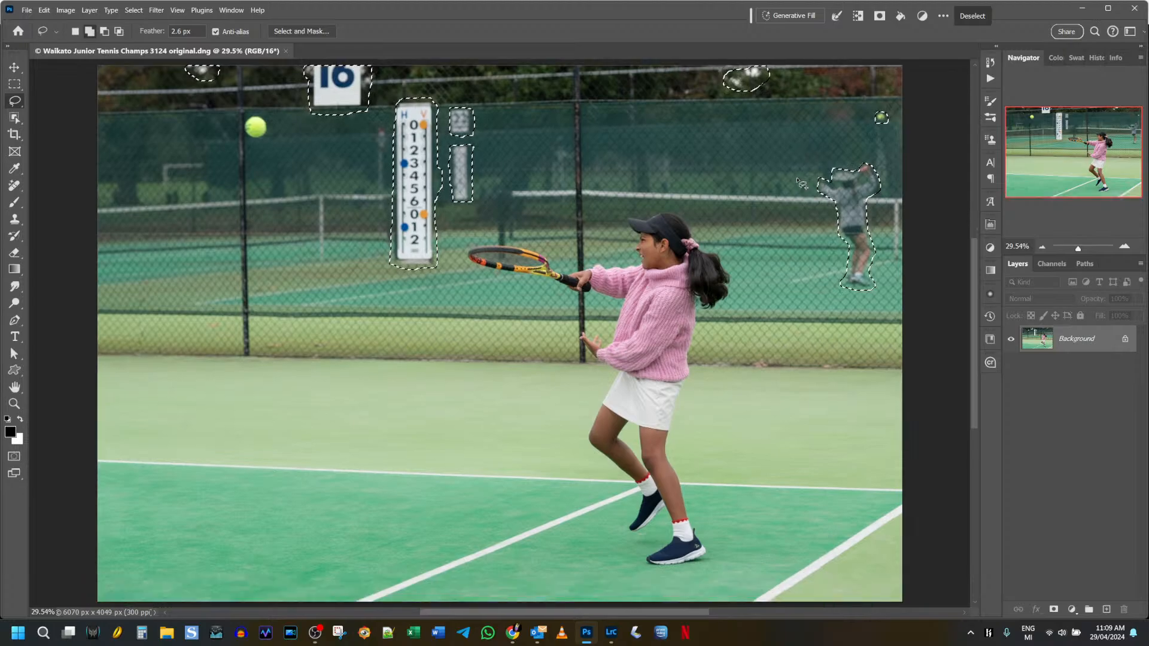
Remove all the selected background distractions using Generative Fill with an empty prompt
right_click(461, 167)
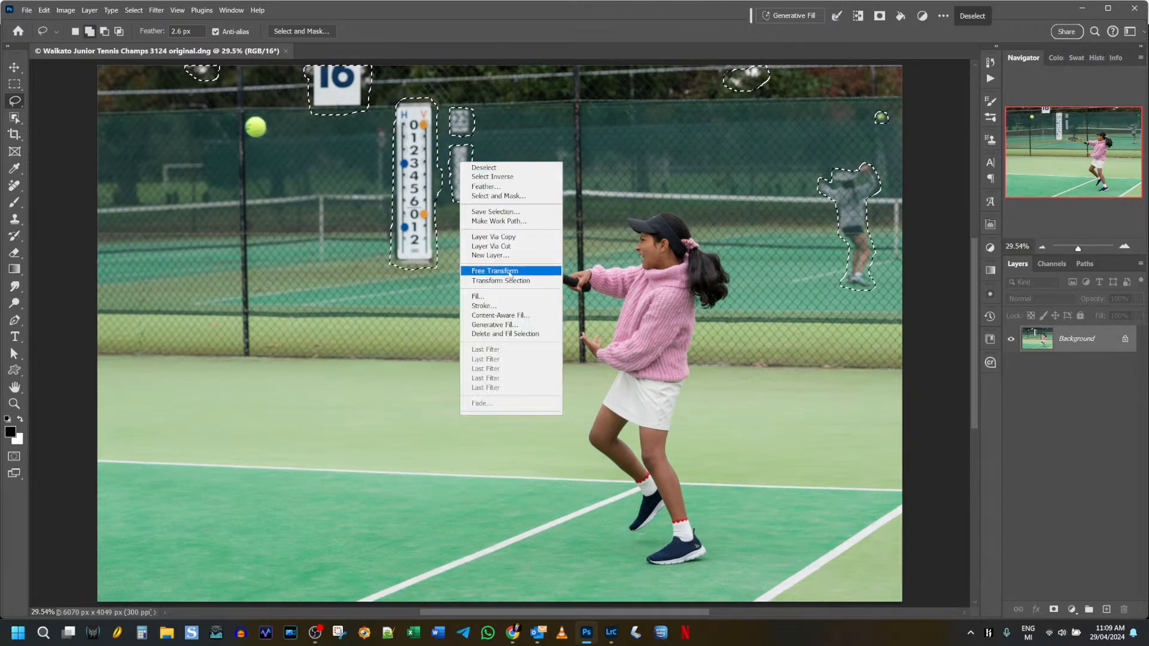
click(509, 325)
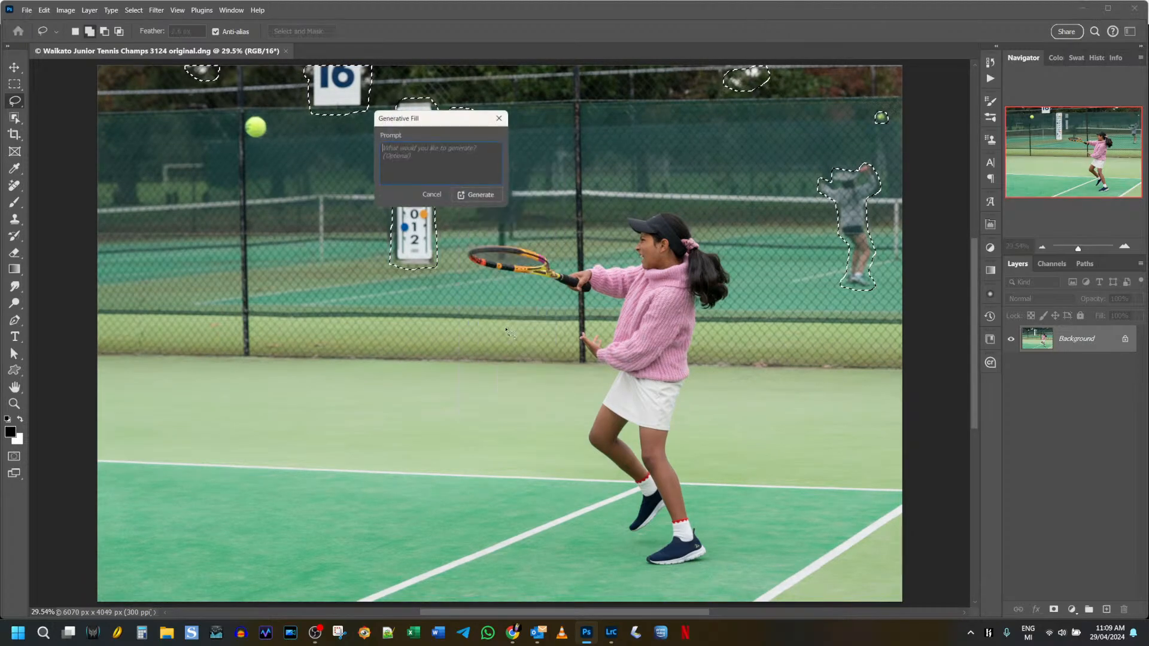
click(499, 197)
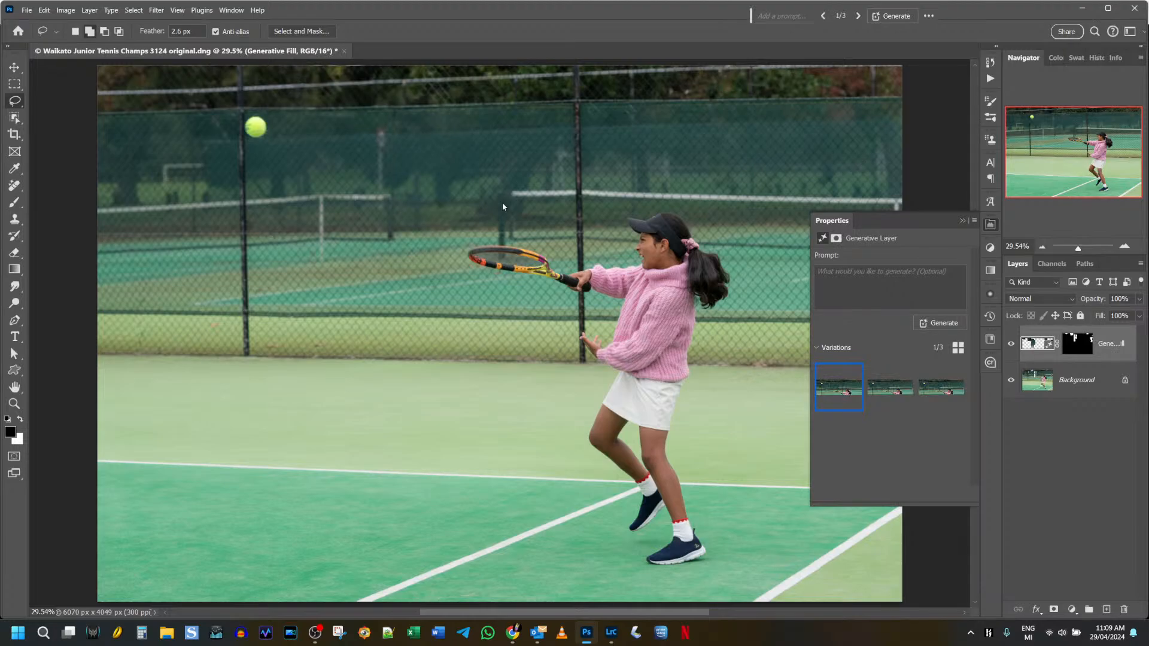
click(963, 221)
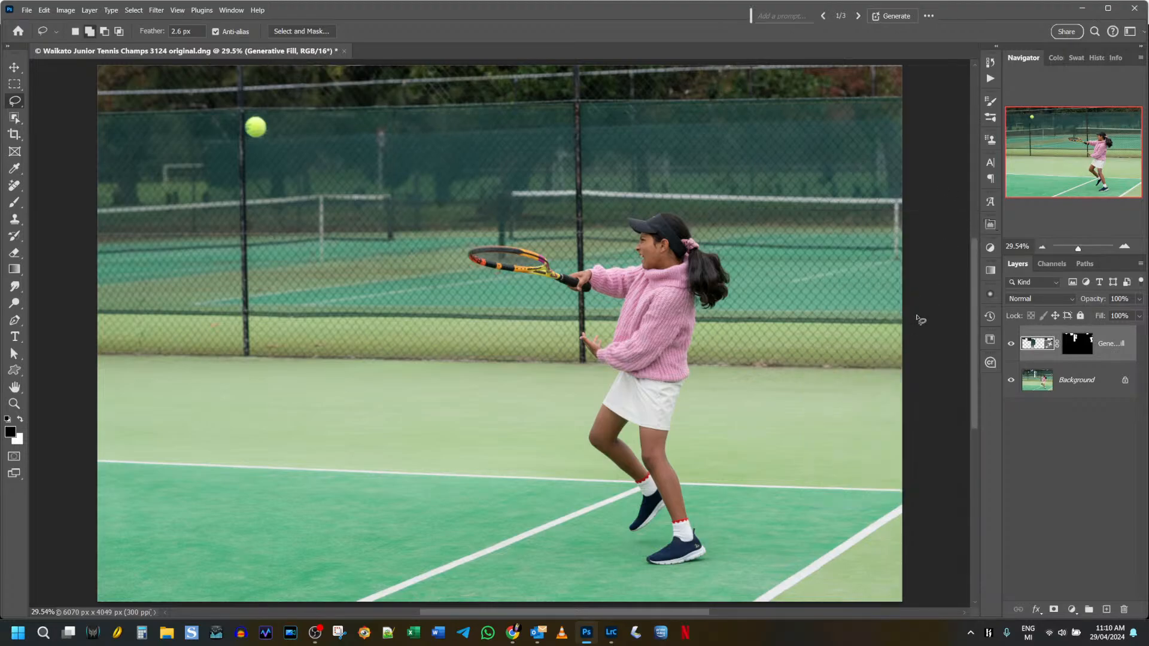
Compare the photo before and after the fill by toggling the generative layer's visibility
click(1012, 344)
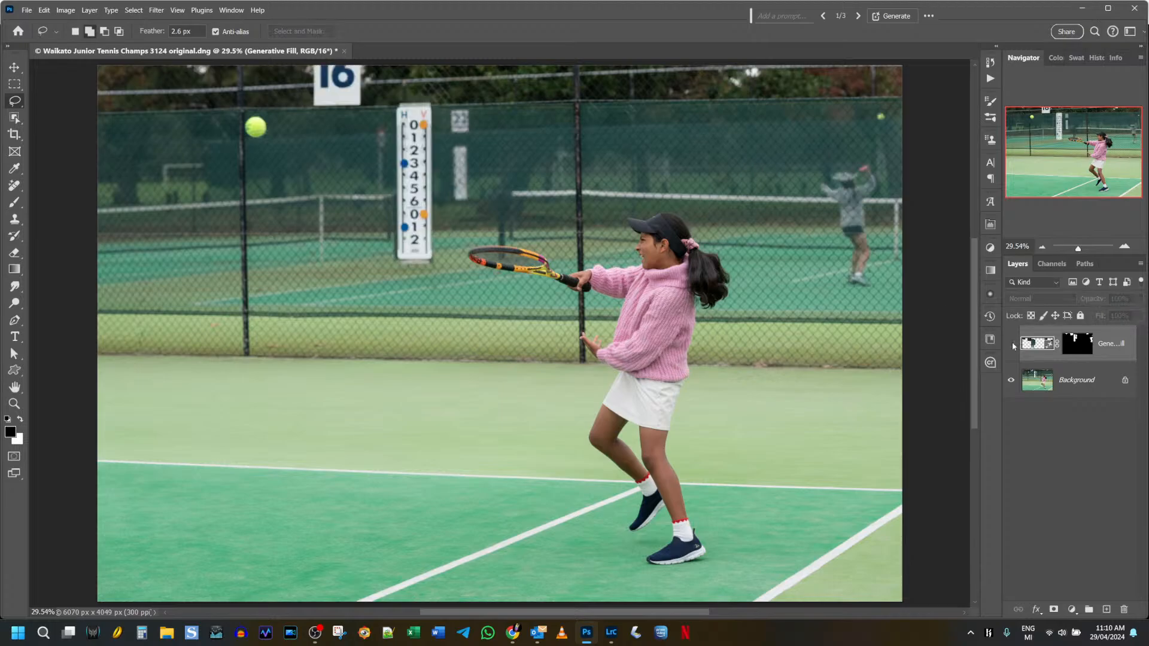
click(1013, 344)
click(1012, 345)
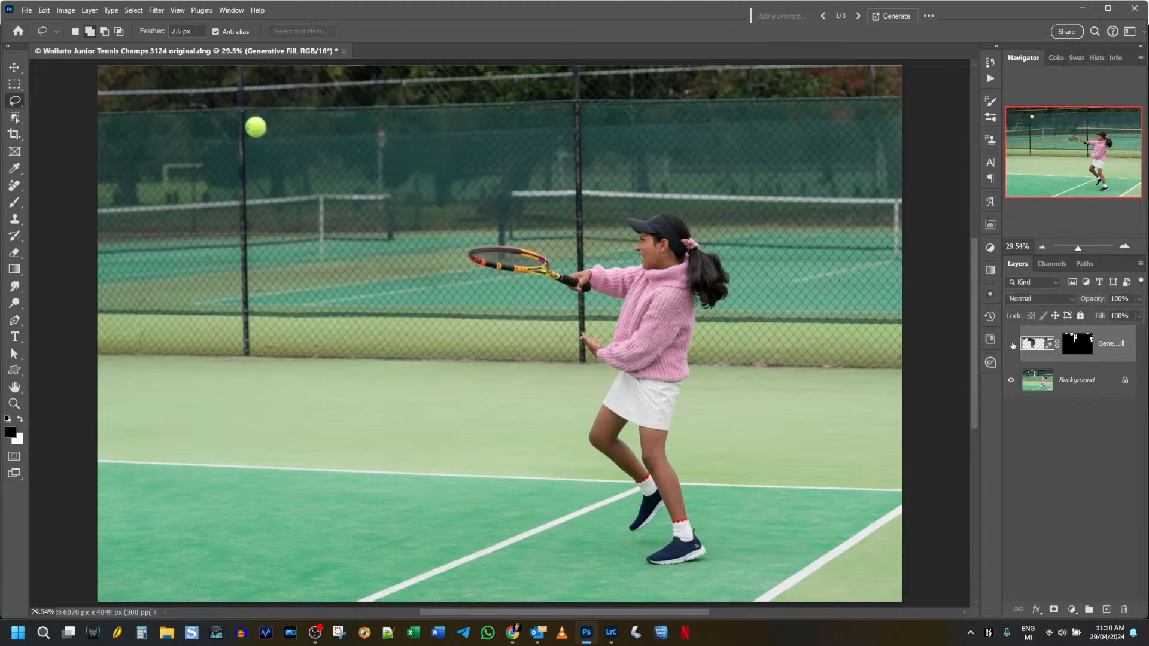
click(1012, 345)
click(1012, 344)
click(1012, 345)
click(1012, 344)
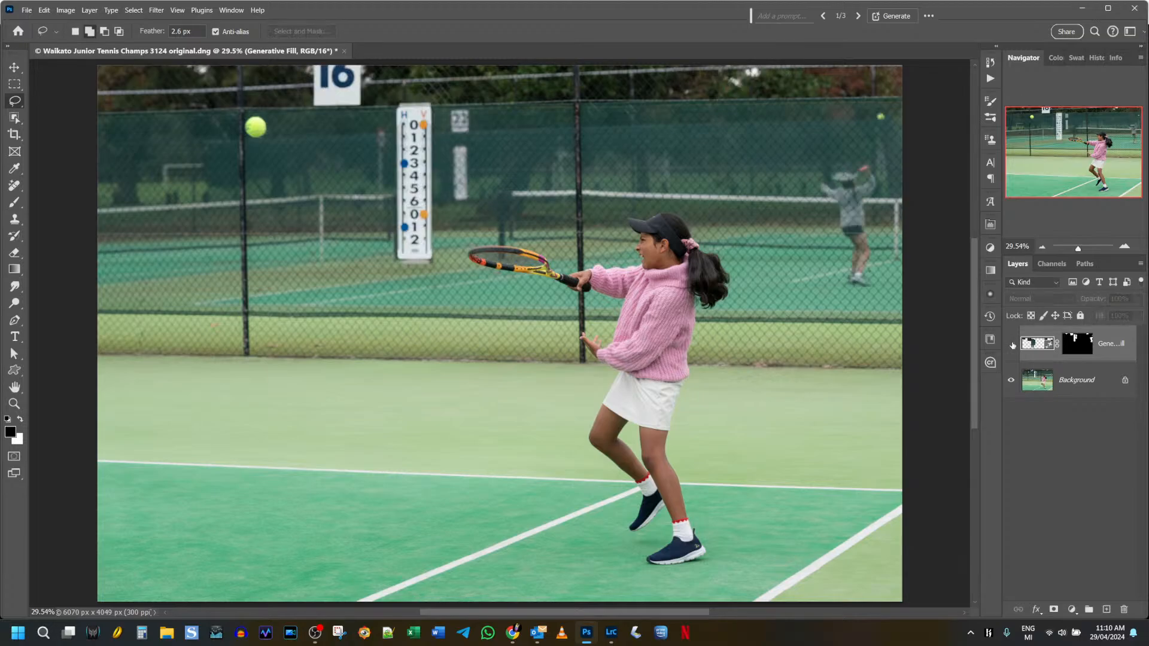
click(1012, 344)
click(1012, 345)
click(1012, 344)
click(1013, 344)
click(1012, 344)
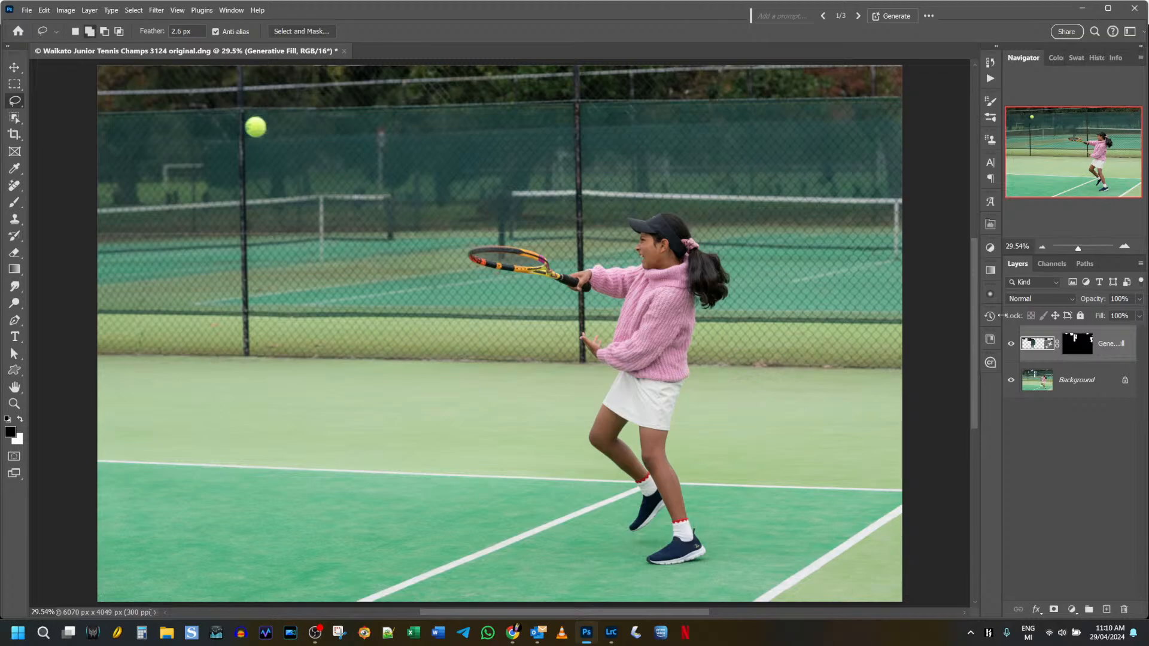
Flatten the generative fill into the Background layer and run the *Resize to 7900x A7R3 action
key(Delete)
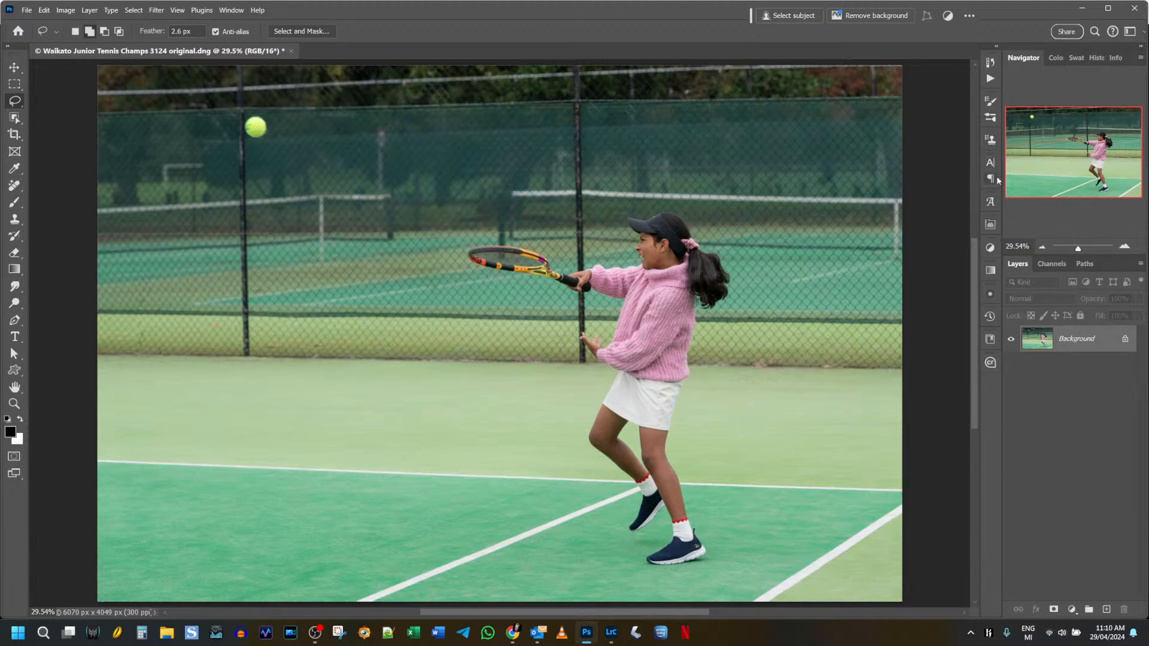
click(991, 79)
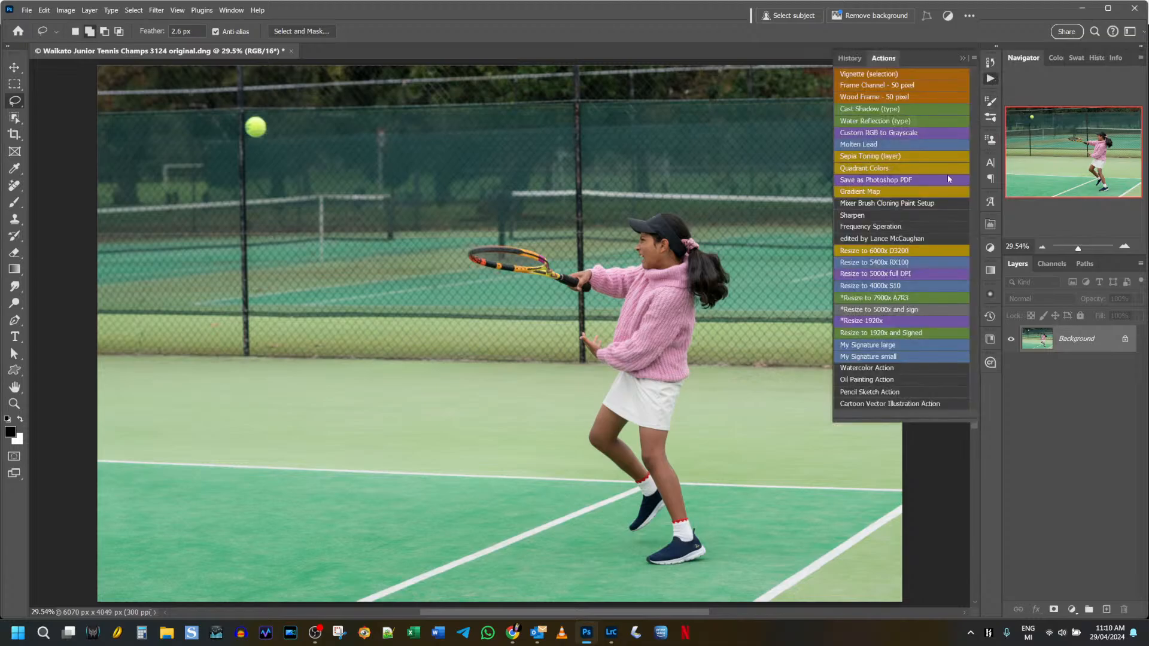
click(902, 299)
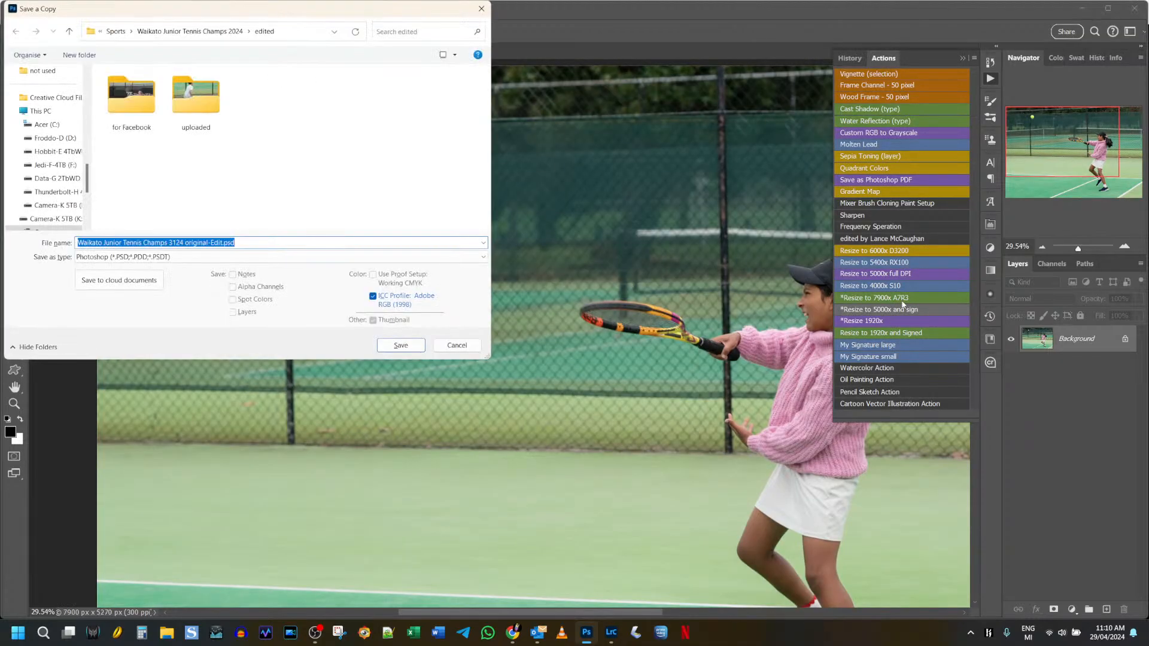
Save the resized copy as a maximum-quality JPEG named "Waikato Junior Tennis Champs 3124 full size" in the edited folder
key(ctrl+shift+Left)
key(ctrl+shift+Left)
key(ctrl+shift+Left)
key(ctrl+shift+Left)
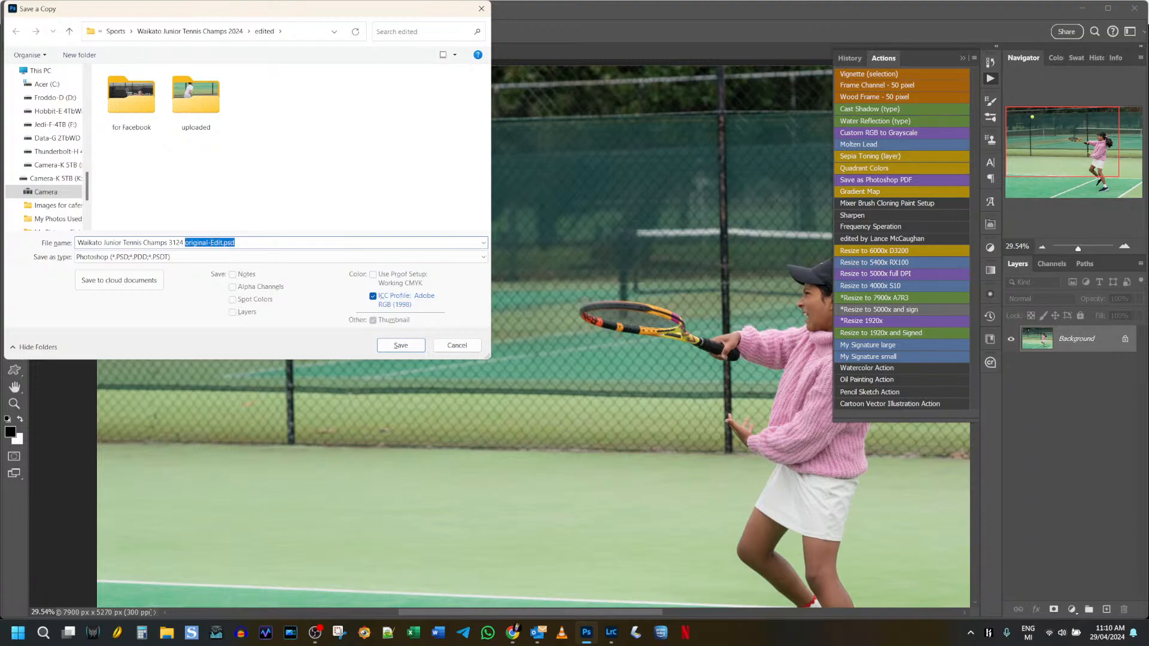
text(full size)
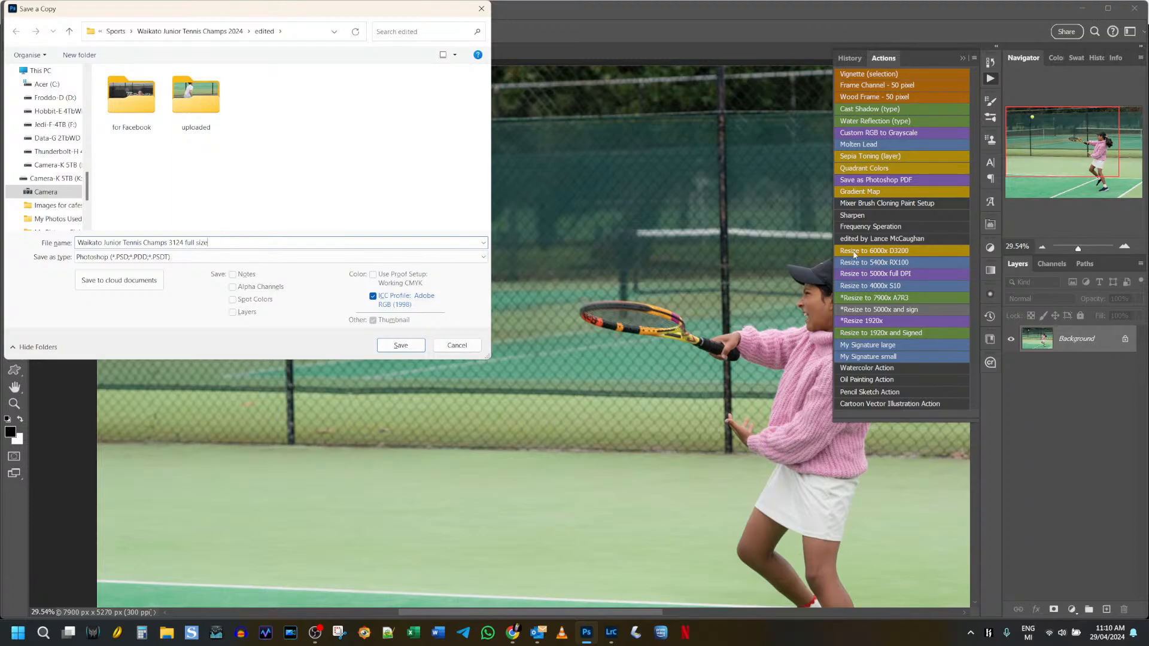
click(119, 257)
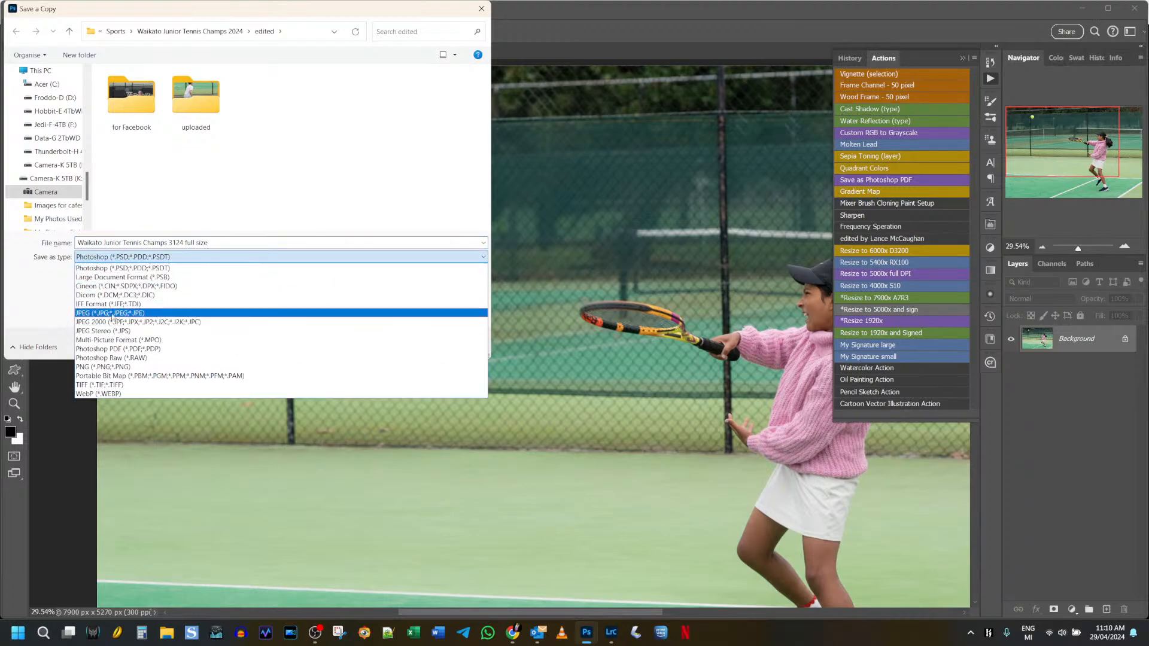
click(114, 313)
click(400, 345)
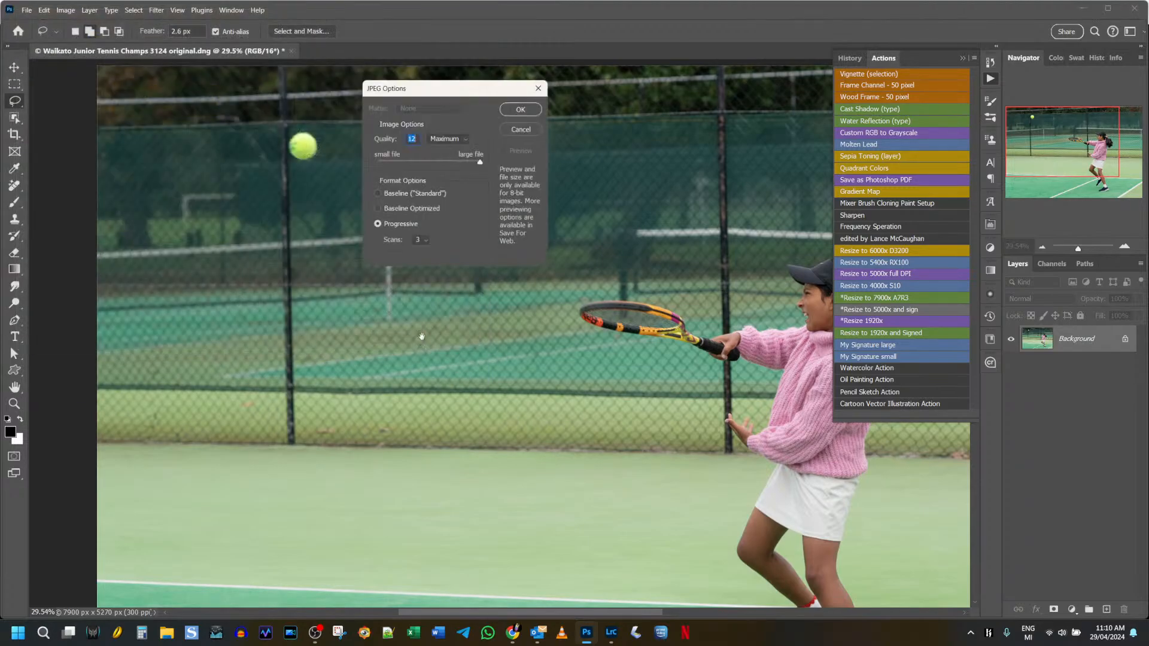
click(522, 108)
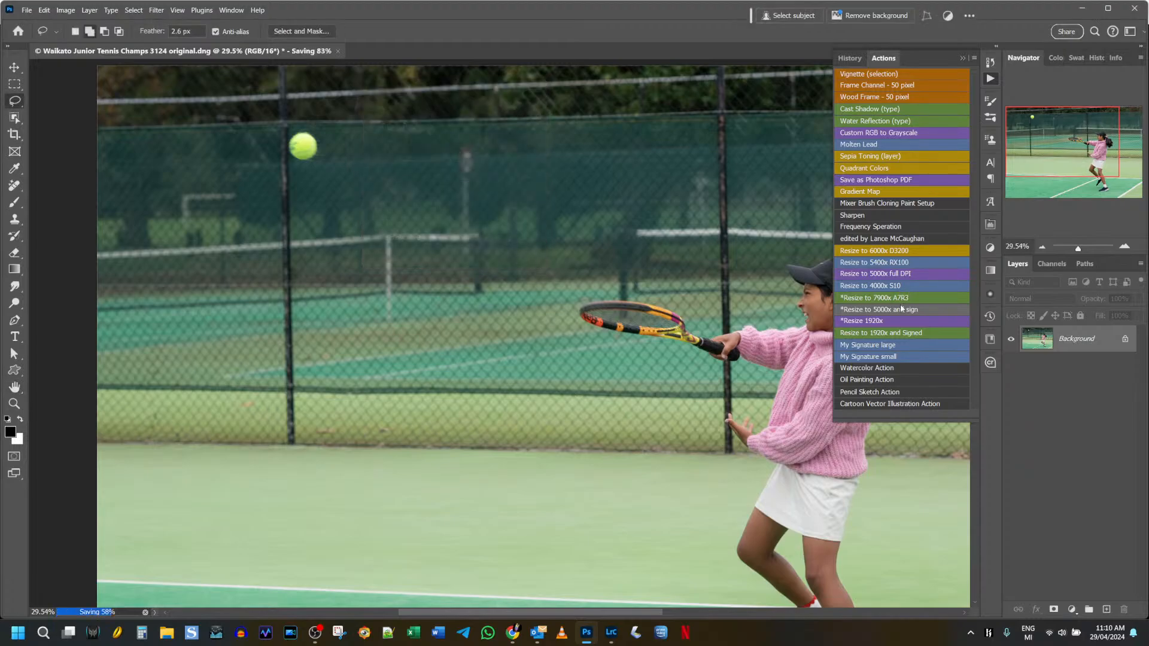
Run the *Resize to 5000x and sign action and set the signature layer to Linear Dodge (Add) at 70% opacity
click(900, 309)
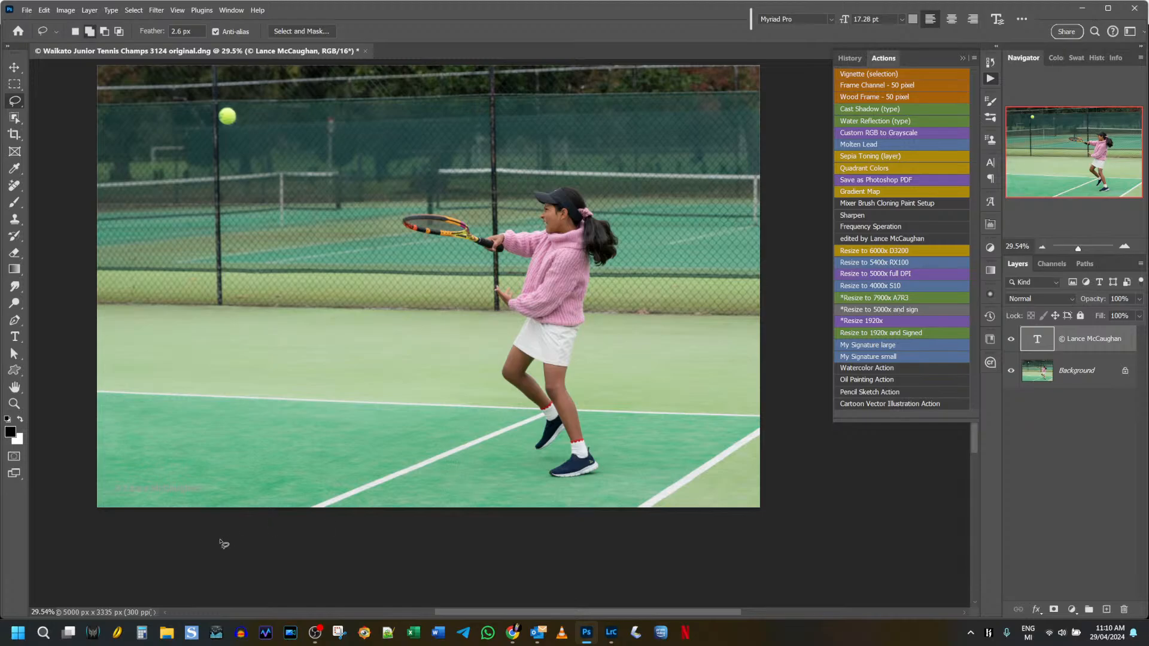
click(1071, 301)
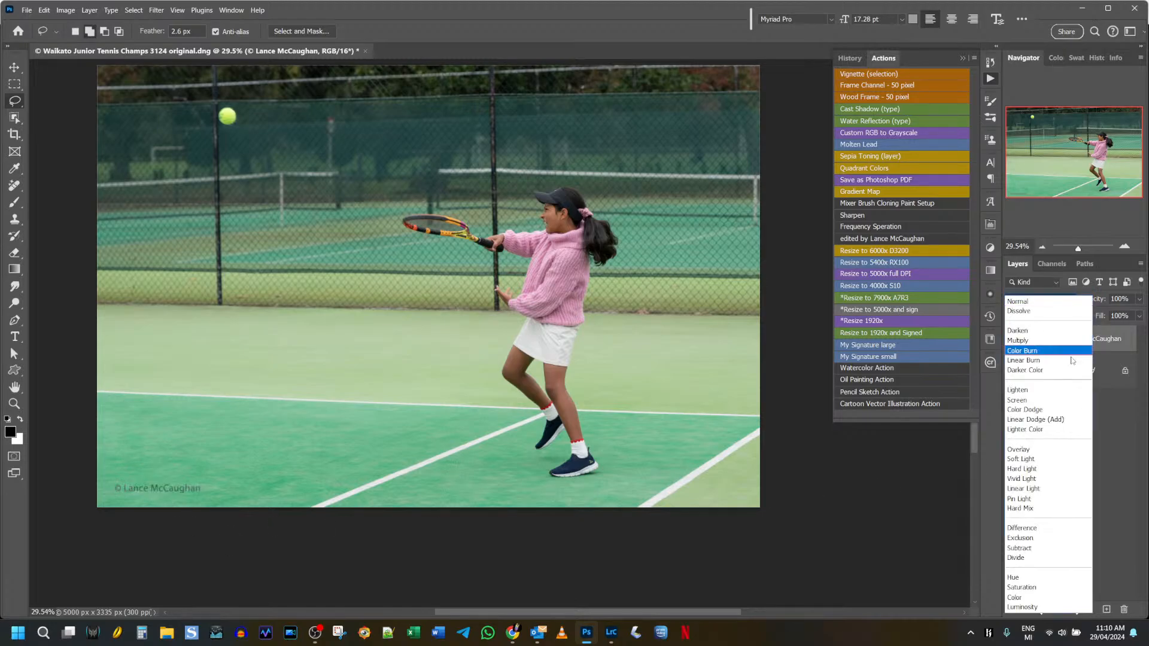
click(1062, 422)
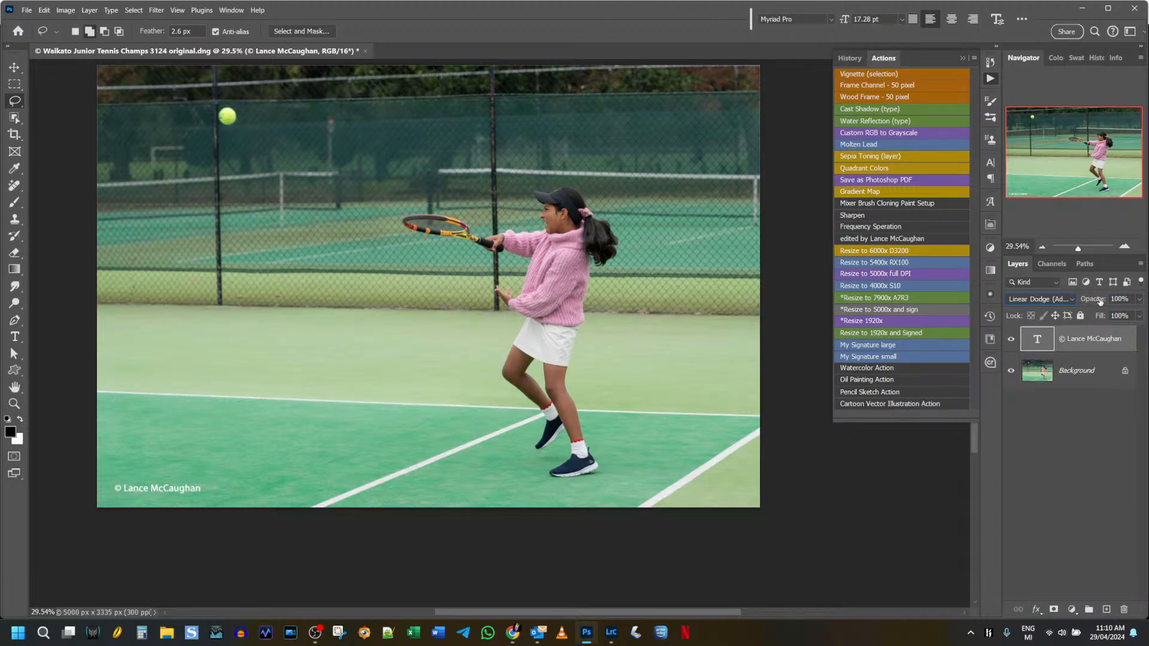
mouse_move(1100, 301)
mouse_down()
mouse_move(1053, 312)
mouse_move(1082, 305)
mouse_up()
scroll(1076, 303, down, 1)
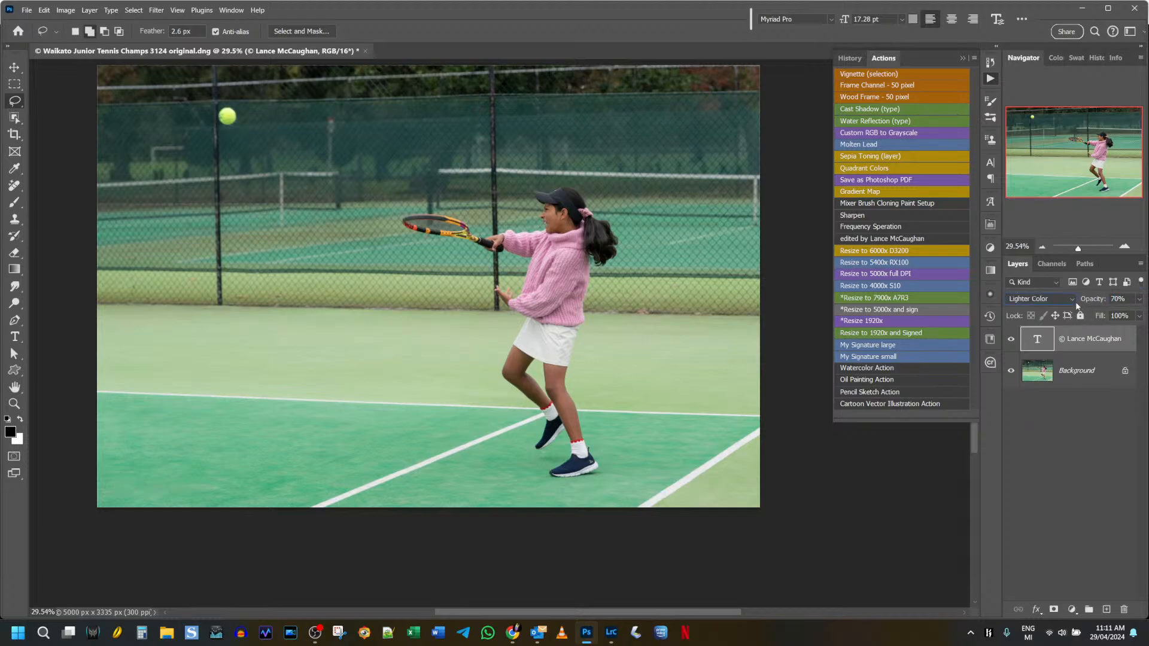
scroll(1077, 306, up, 1)
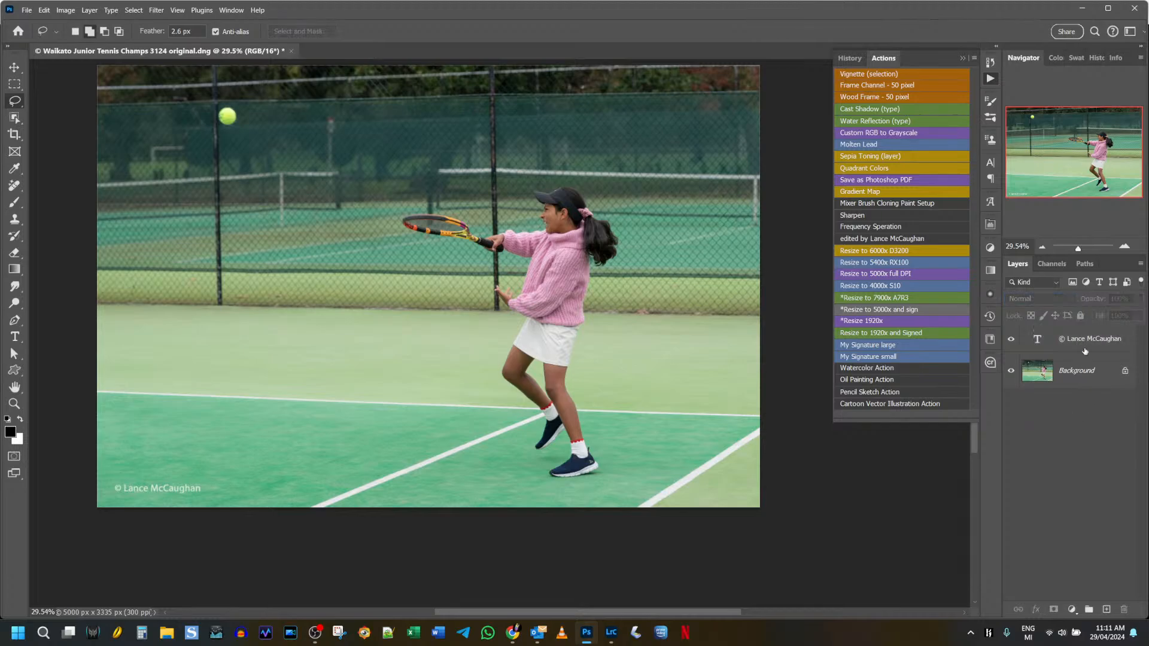
Save the signed copy as a maximum-quality JPEG named "Waikato Junior Tennis Champs 3124 5000x signed" in the edited folder
key(ctrl+alt+s)
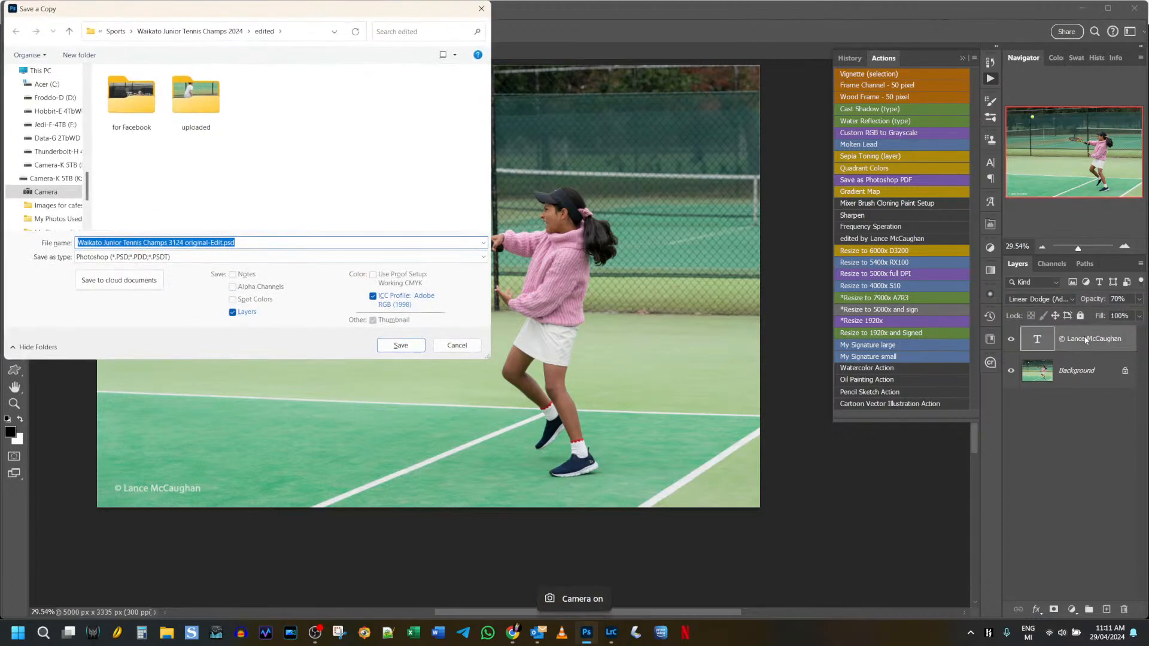
key(End)
key(ctrl+shift+Left)
key(ctrl+shift+Left)
key(ctrl+shift+Left)
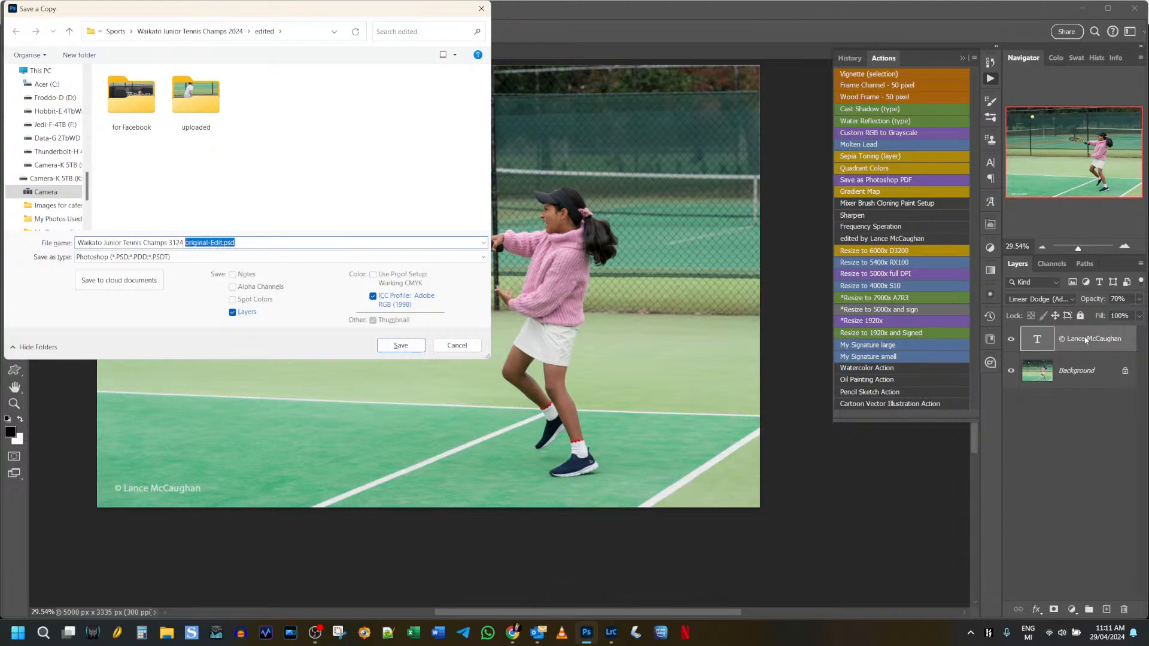
text(5000x signed)
click(127, 258)
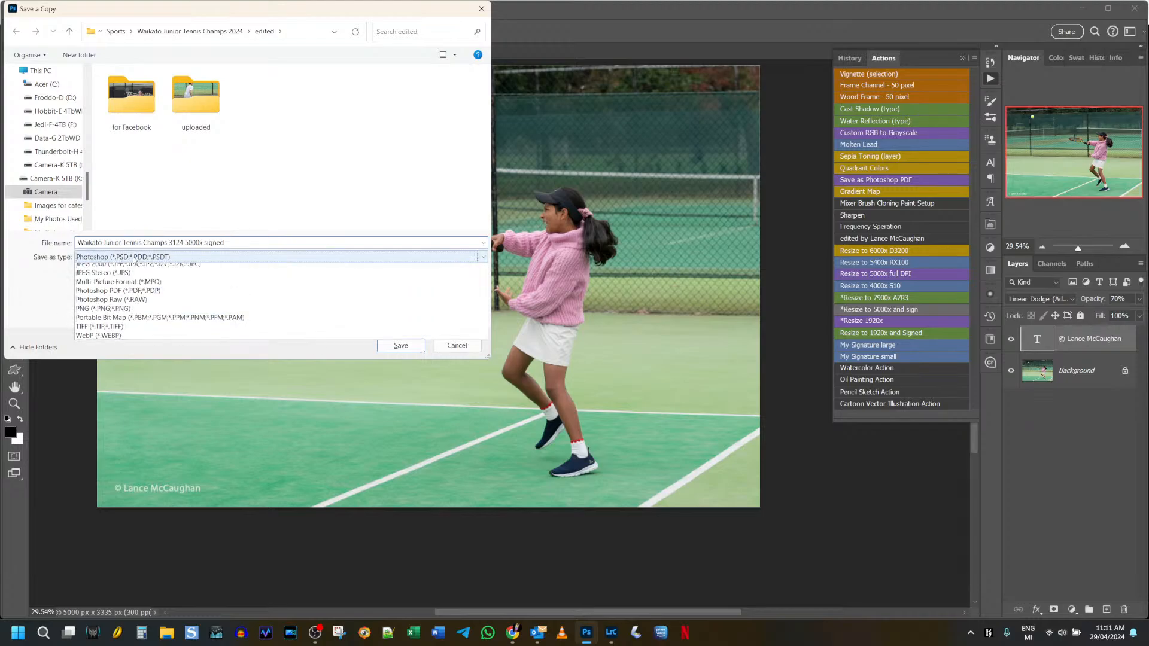
click(123, 314)
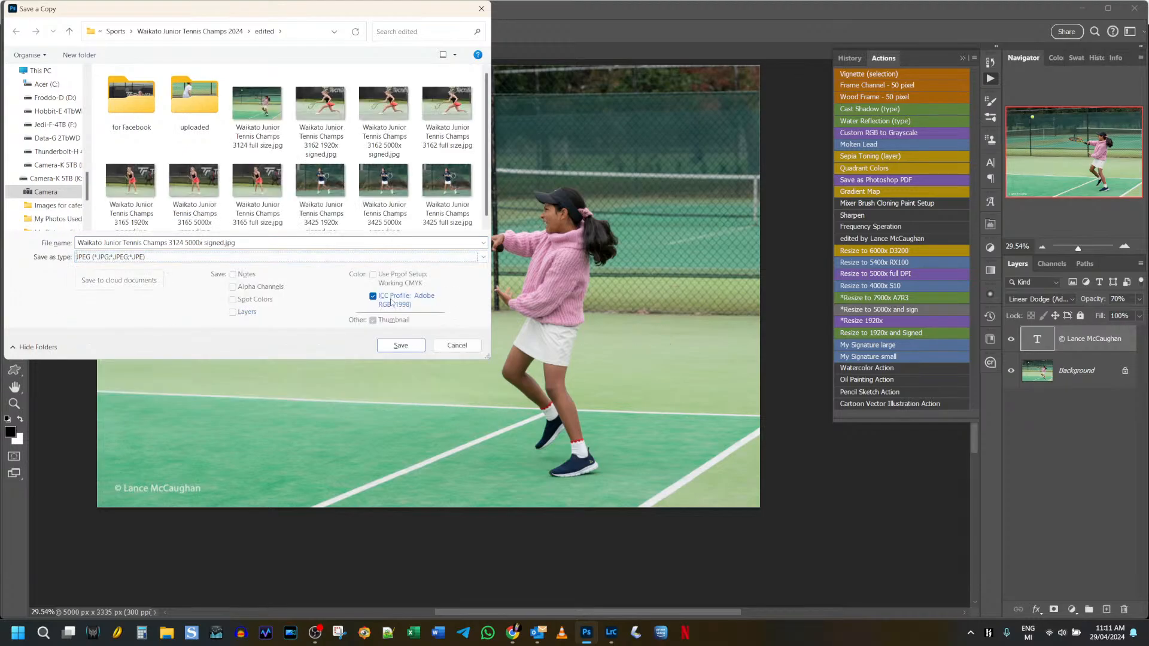
click(396, 348)
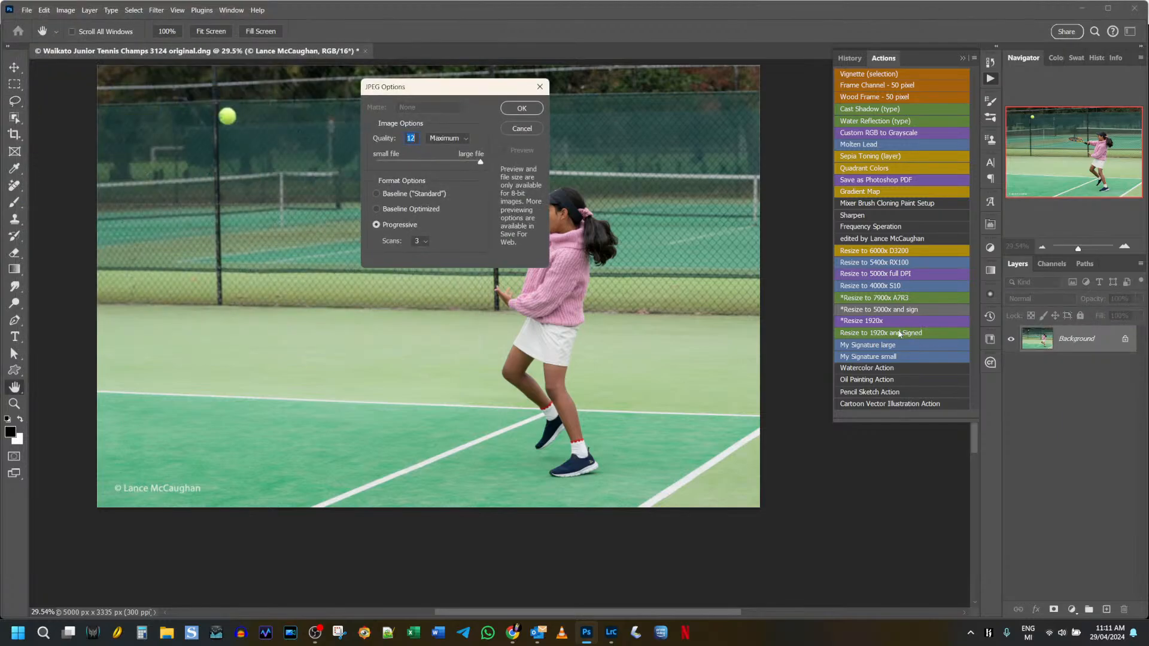
click(521, 108)
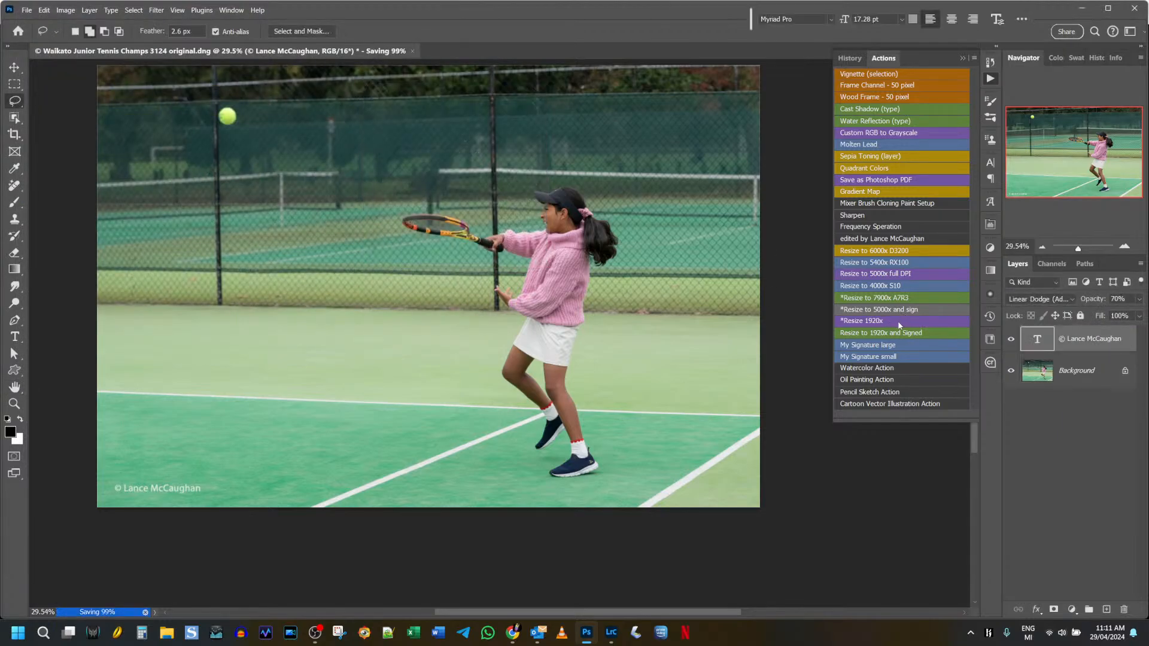
Run the *Resize 1920x action and save a maximum-quality JPEG copy named "Waikato Junior Tennis Champs 3124 1920x signed" in the edited folder
click(899, 324)
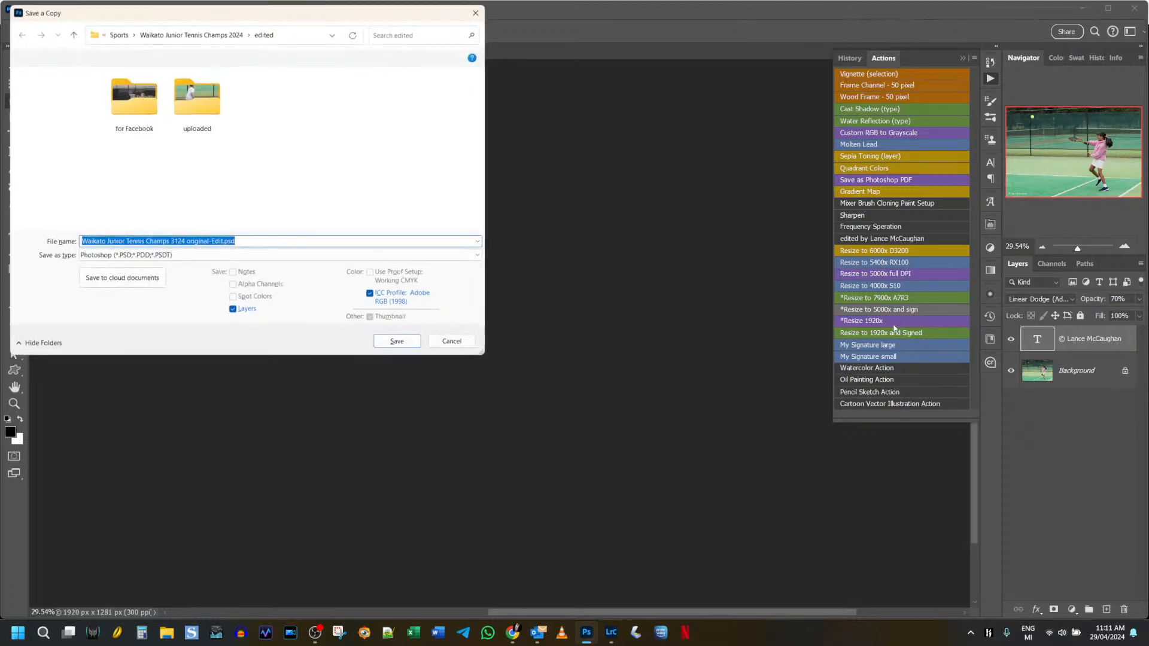
key(ctrl+shift+Left)
key(BackSpace)
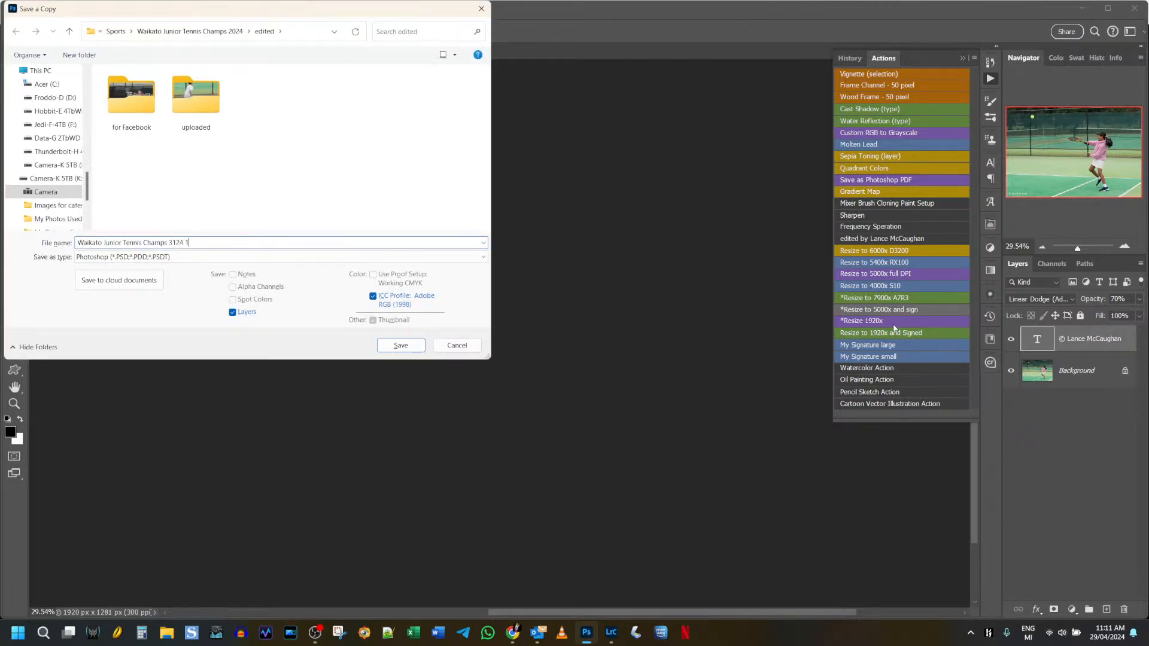
text(1920x signed)
click(117, 257)
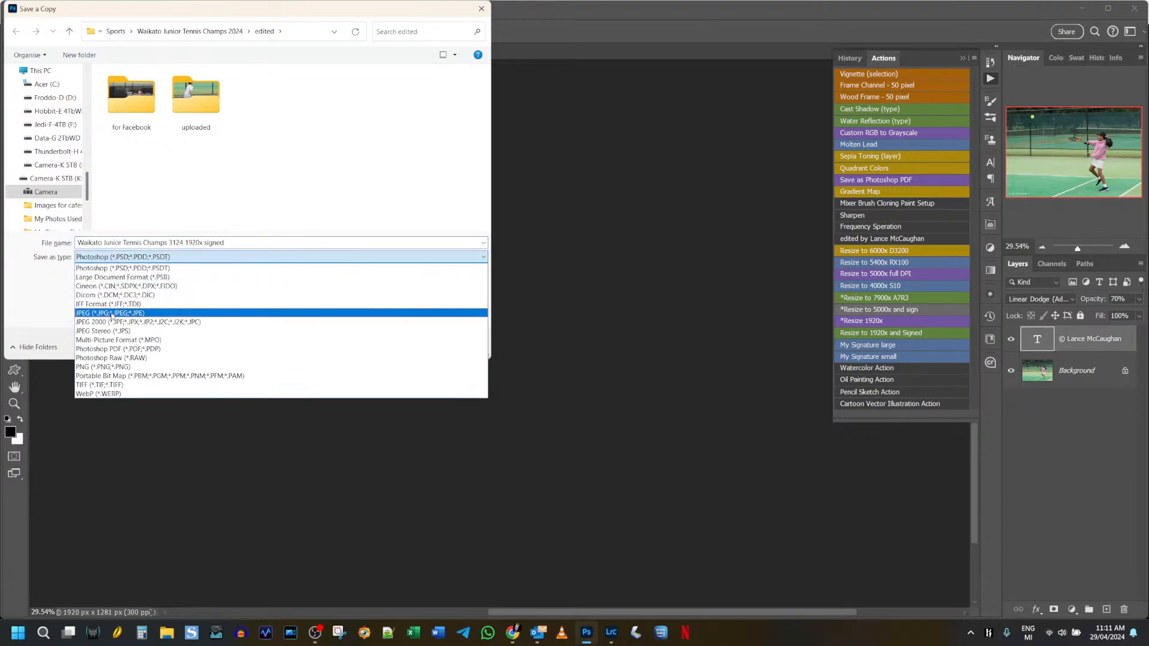
click(112, 313)
click(404, 347)
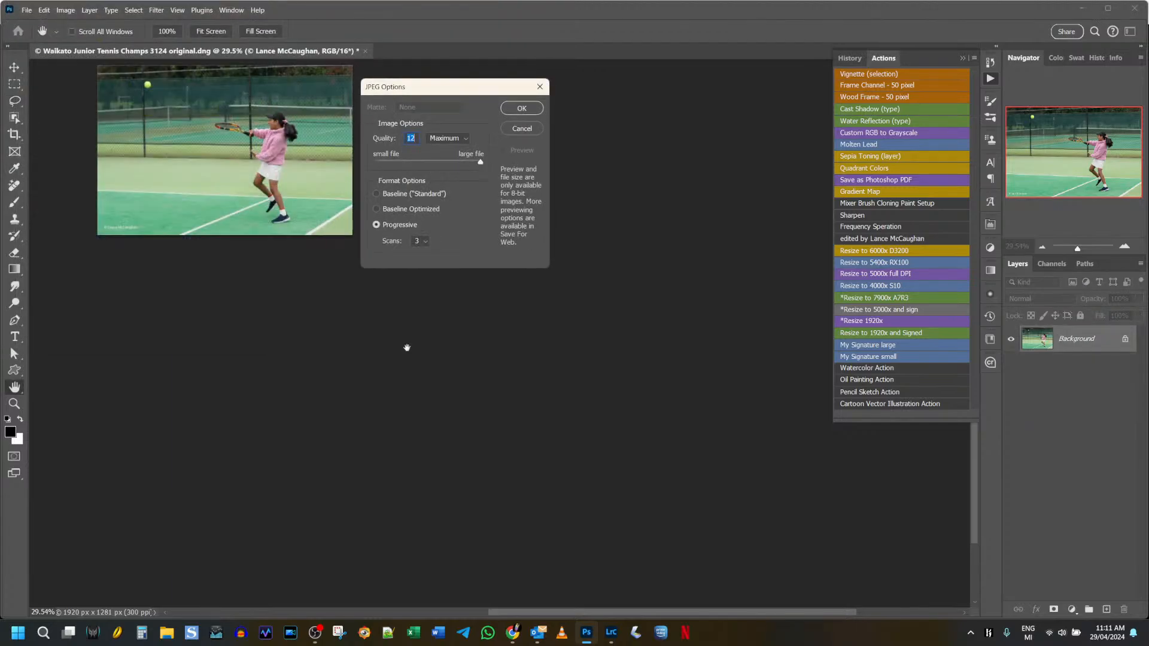
click(532, 110)
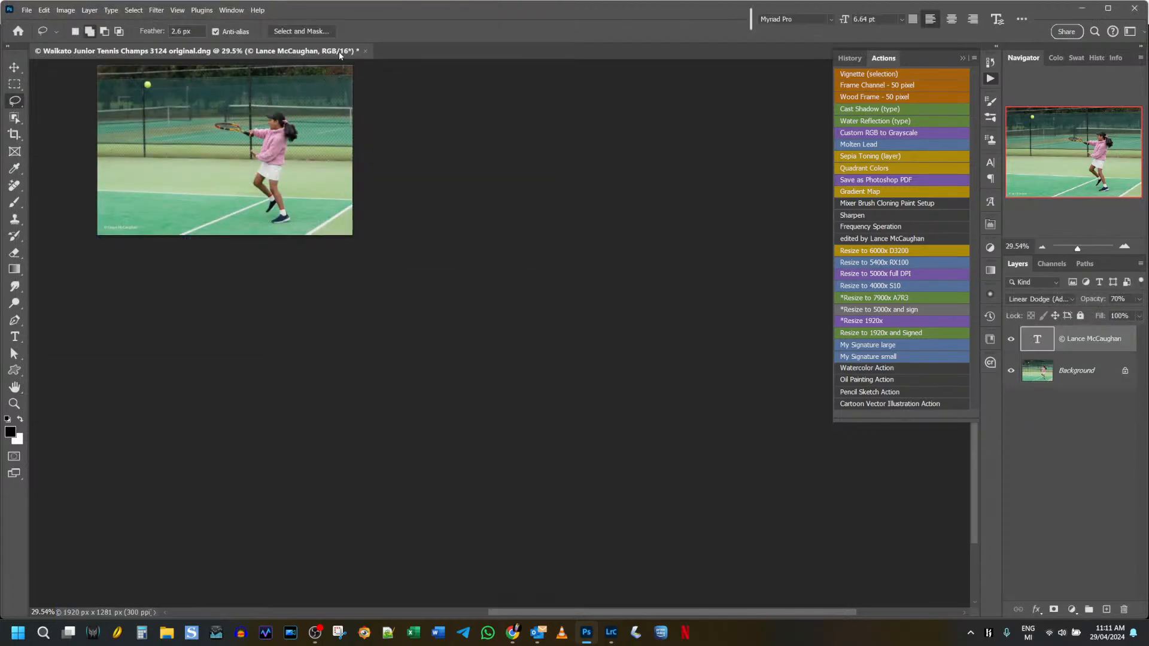
Close the 3124 document without saving changes and switch to Lightroom Classic
click(367, 50)
click(593, 239)
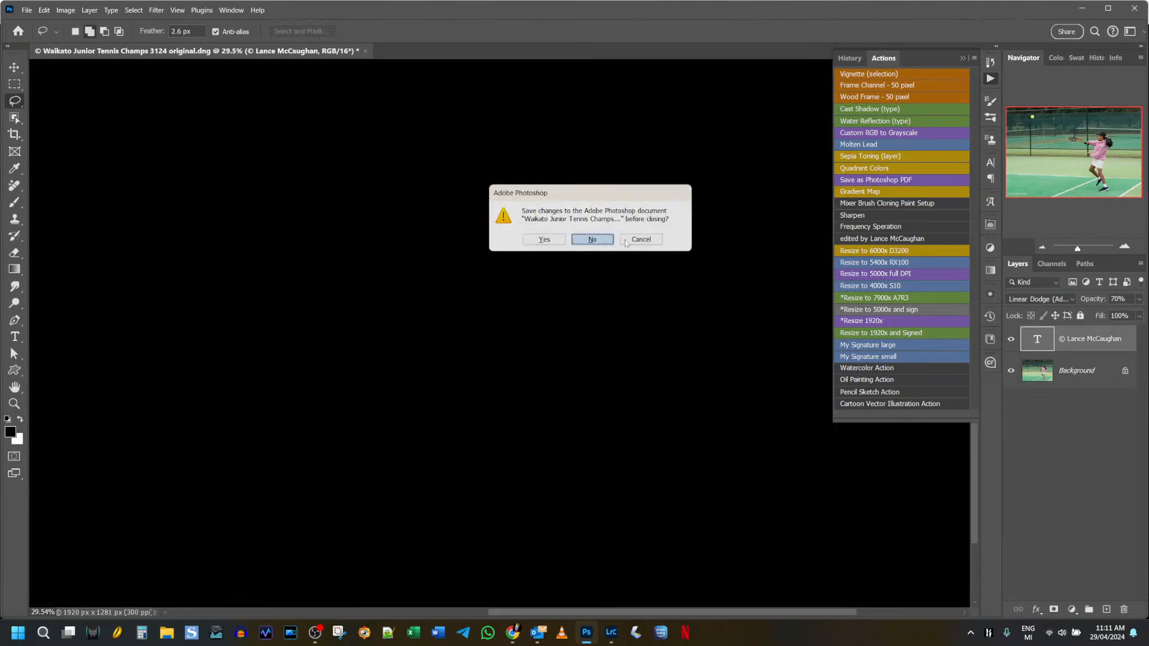
click(611, 634)
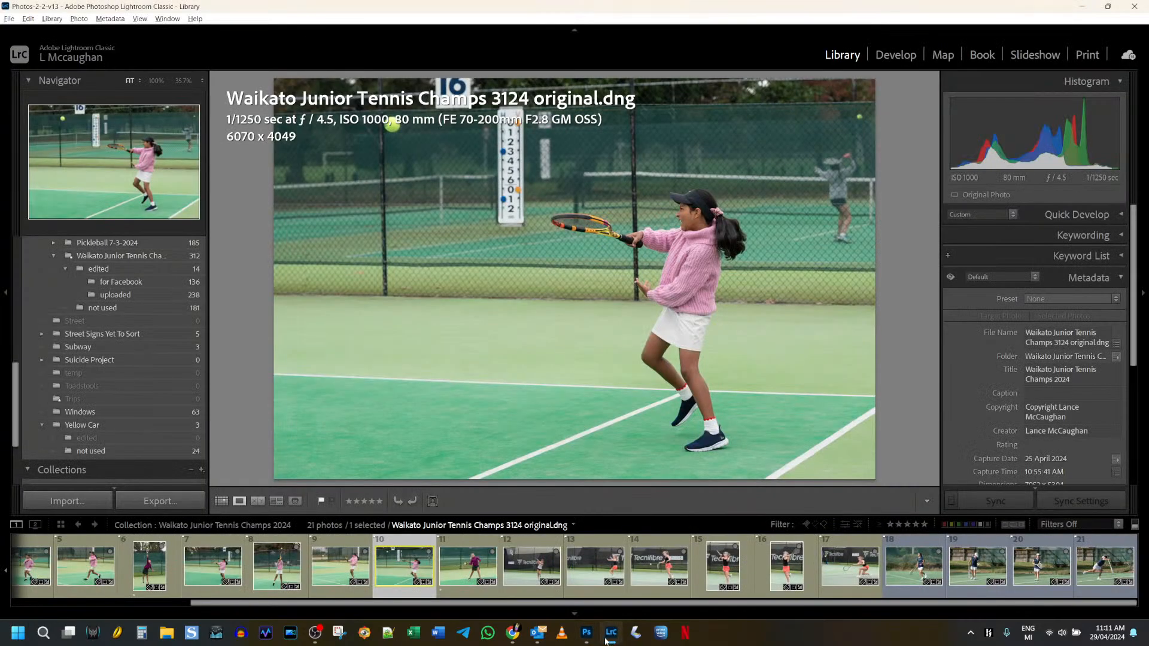
Move "Waikato Junior Tennis Champs 3124 original.dng" to the uploaded folder and remove it from the collection
drag(409, 569, 130, 295)
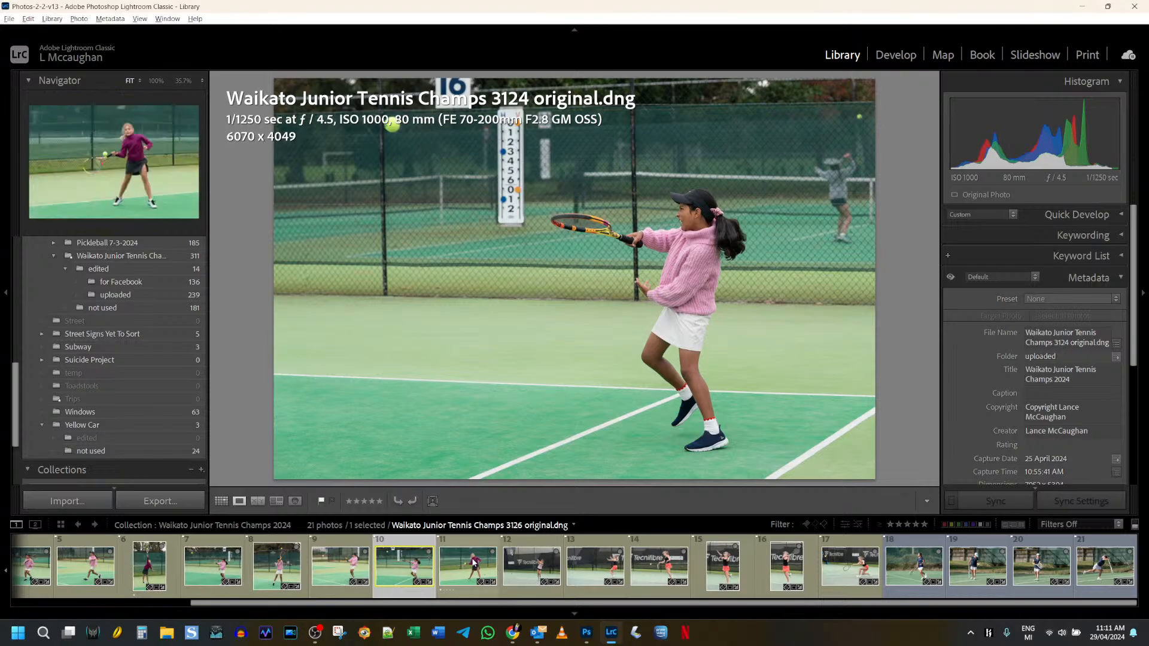
key(b)
Compare the serve photos 3103 and 3102, inspecting the player and racket in 3102 at 100%
click(78, 569)
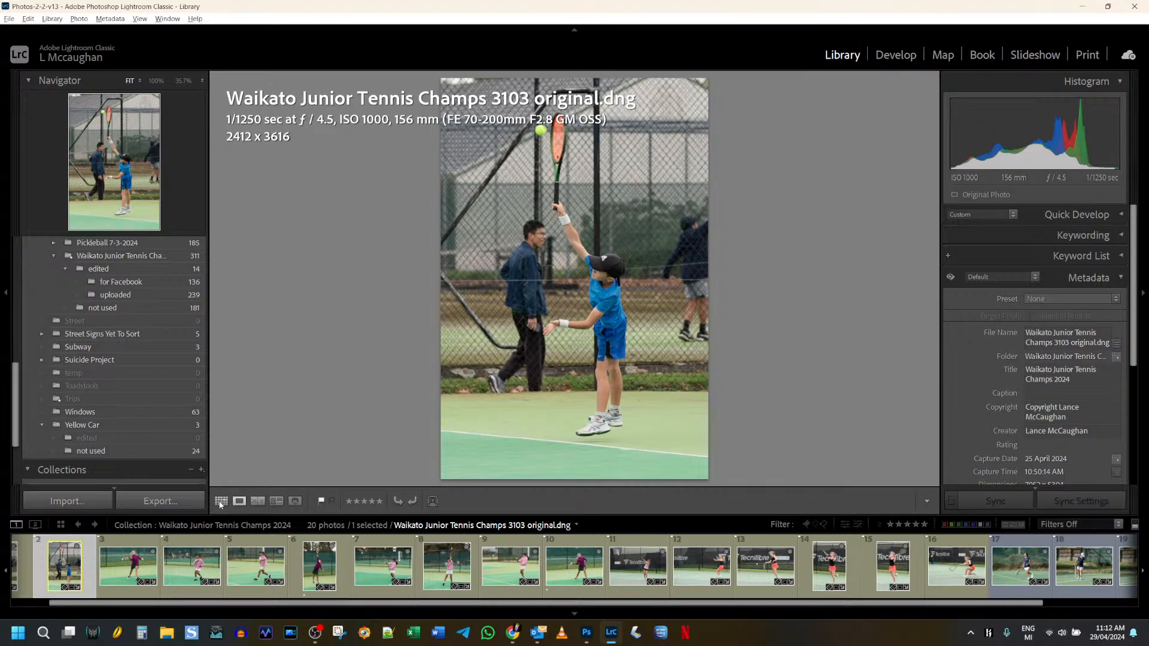
click(22, 573)
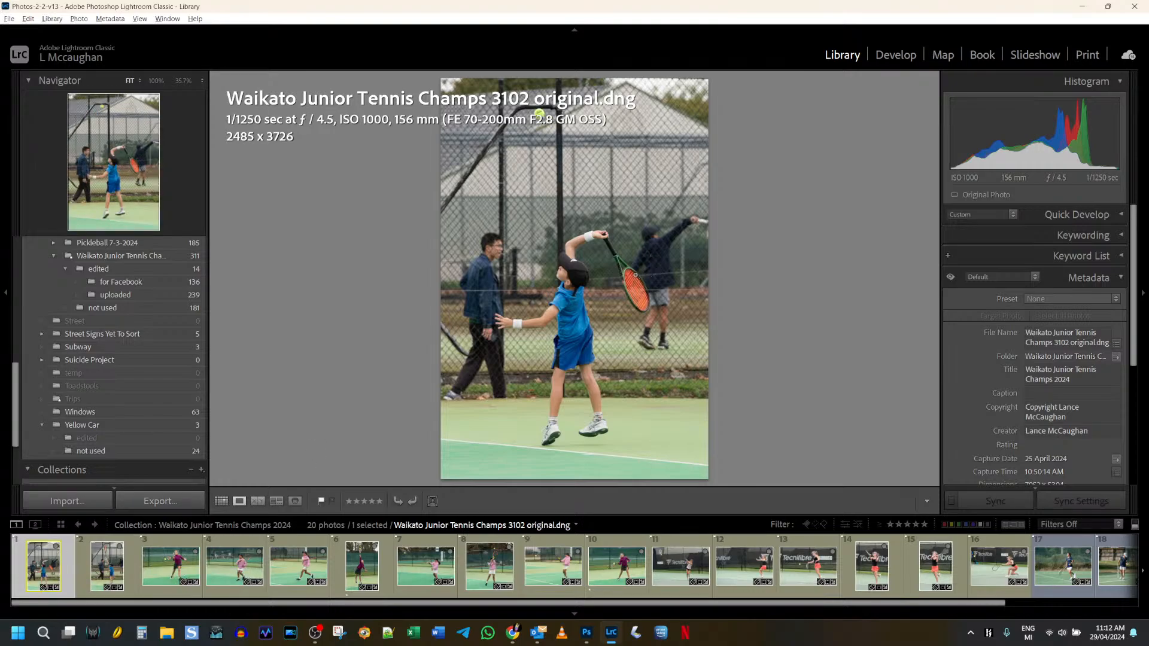
click(652, 286)
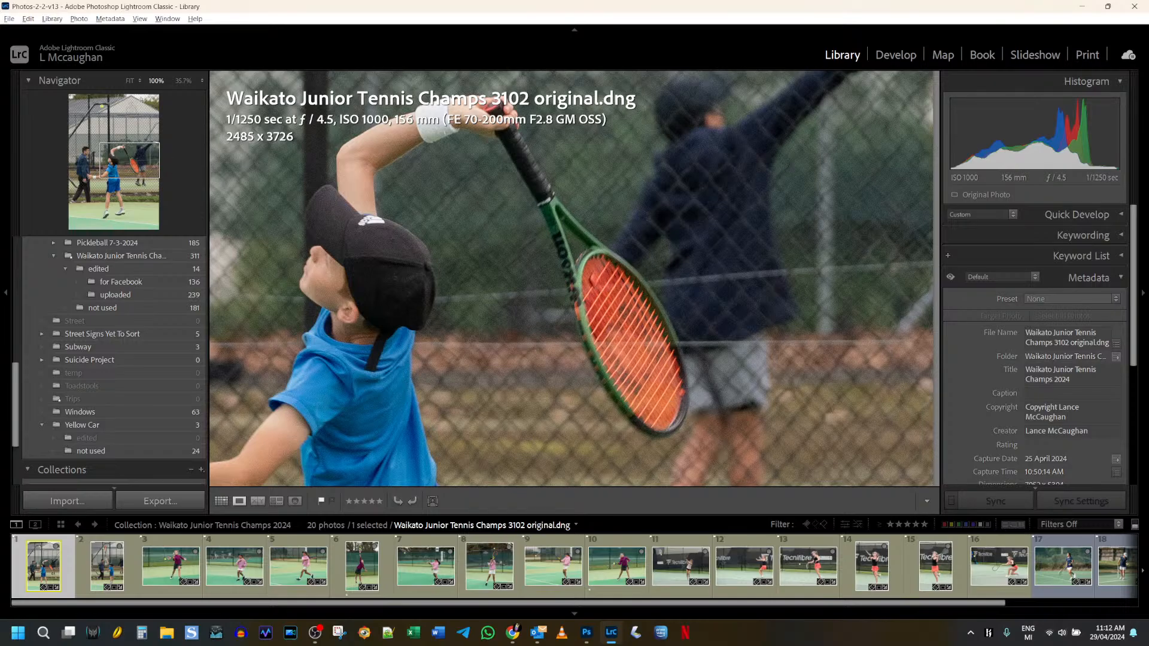
click(129, 81)
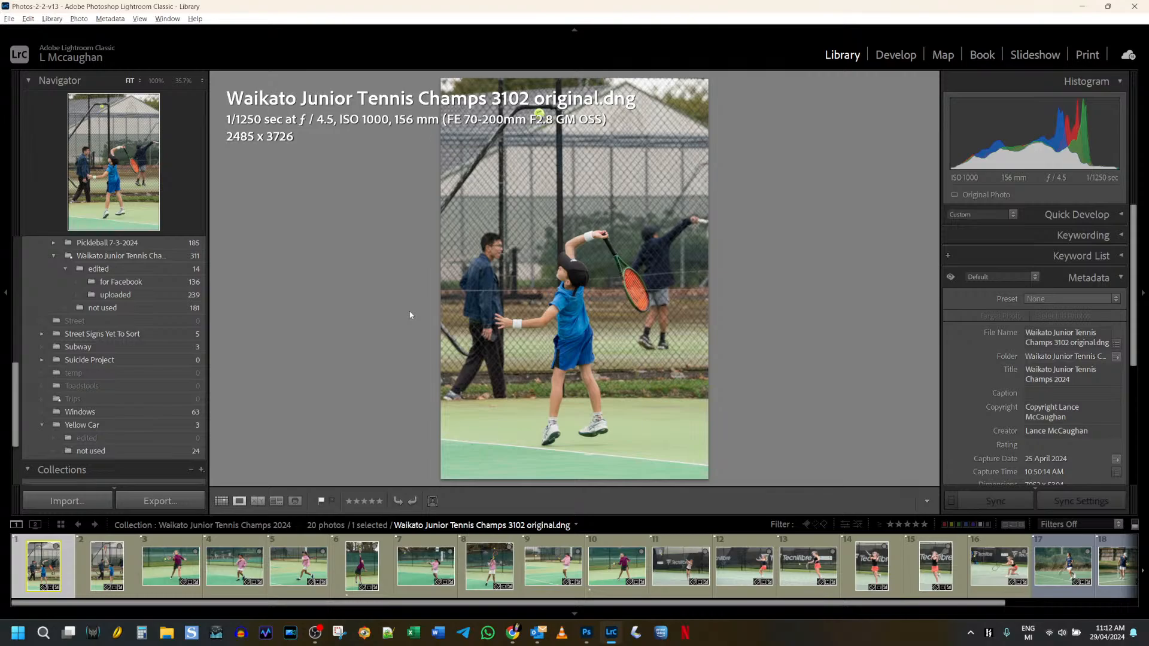
Tighten the crop of photo 3103 slightly to about 2379 x 3567 pixels in Develop, and return to the Library
click(88, 575)
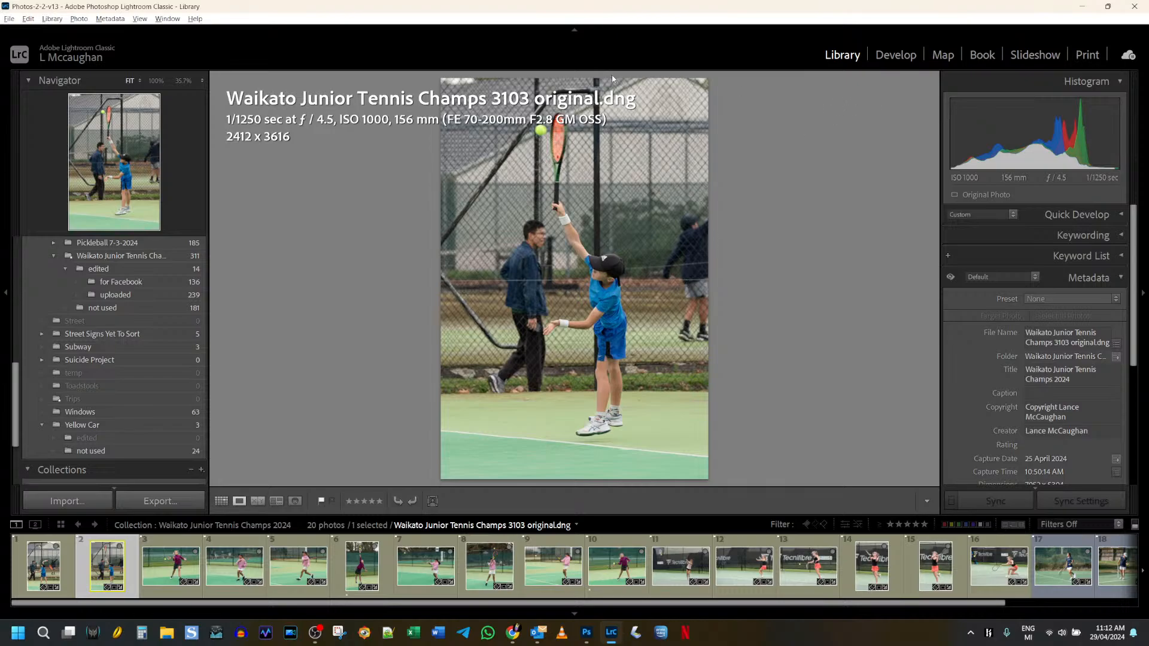
click(903, 62)
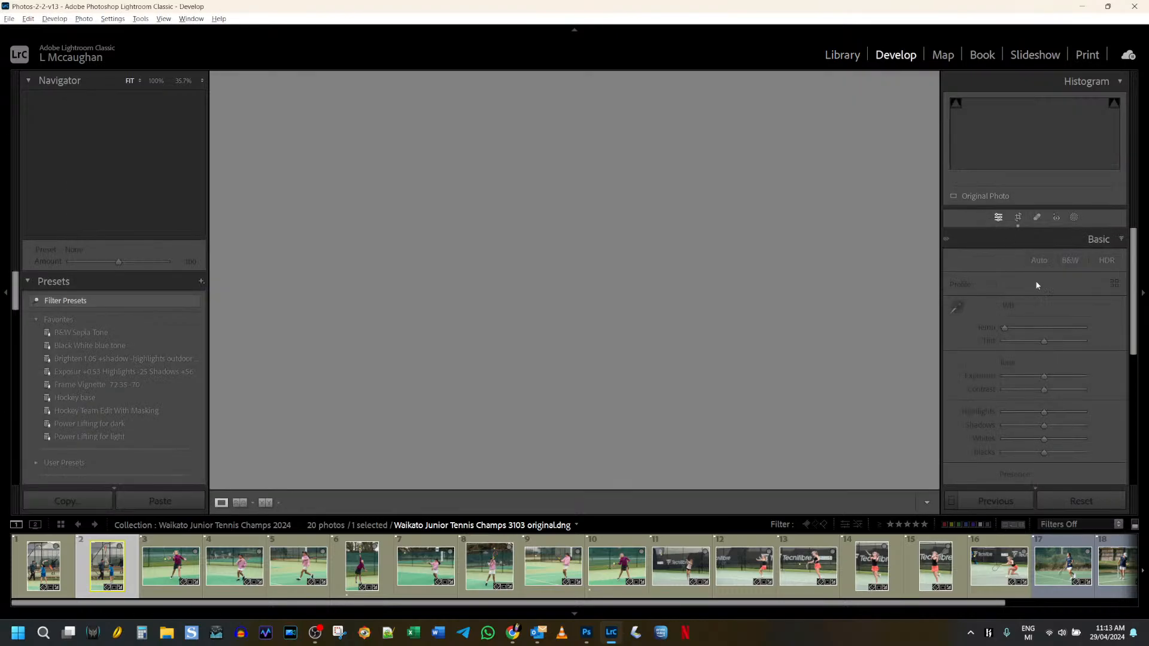
click(1018, 217)
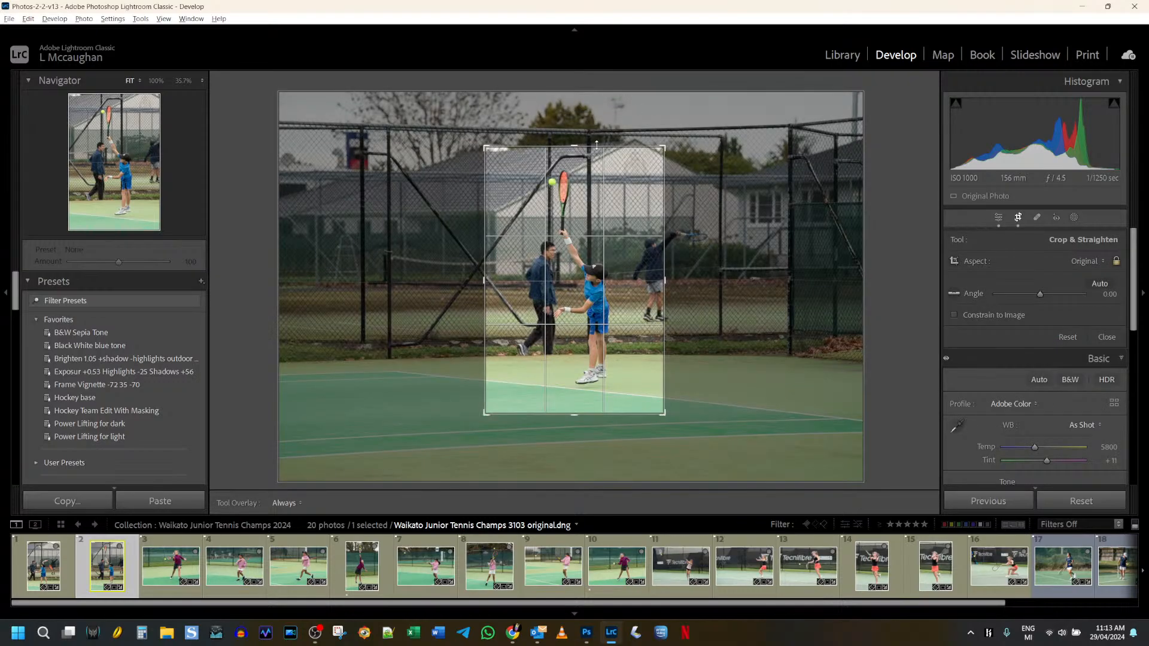
drag(597, 144, 595, 146)
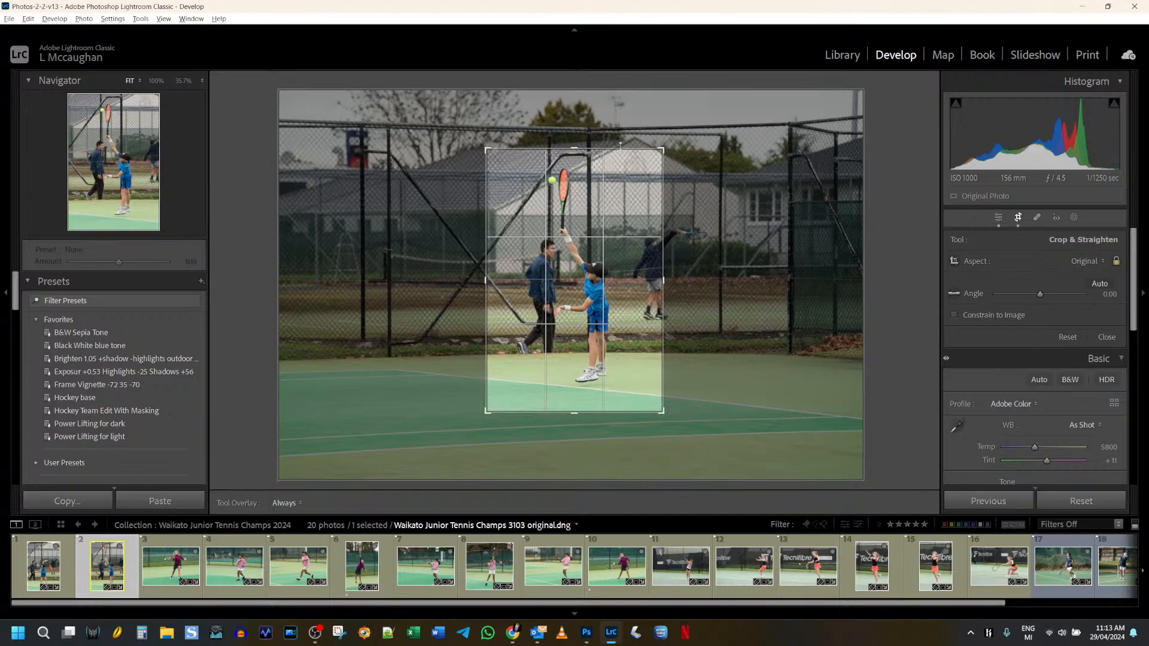
click(1003, 221)
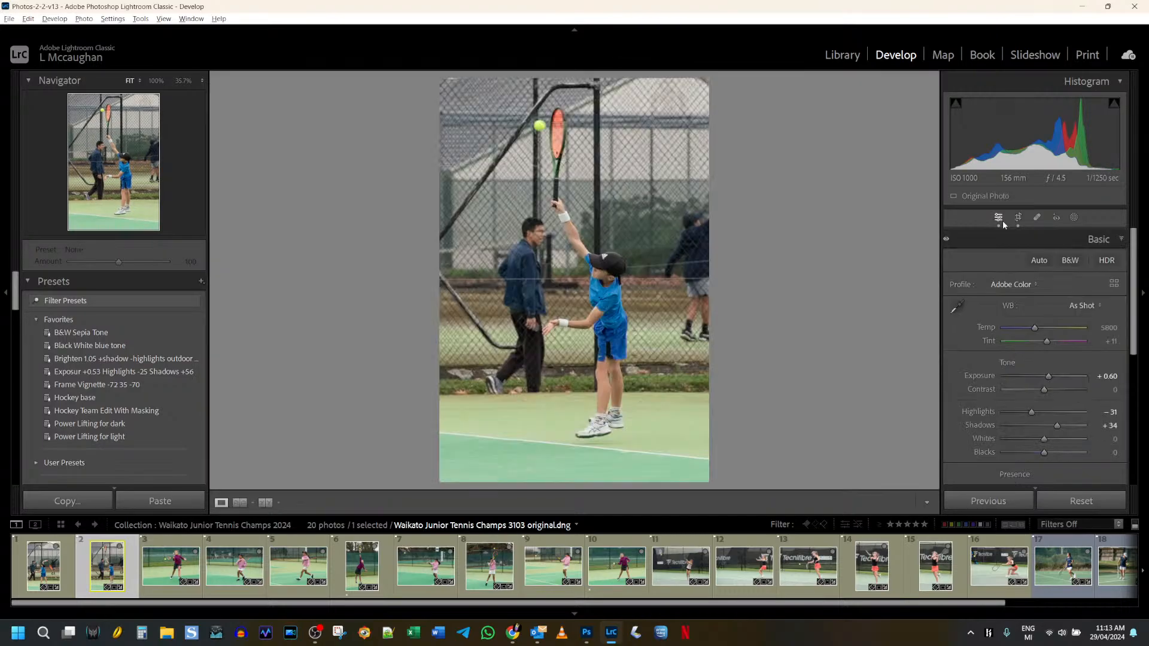
click(843, 55)
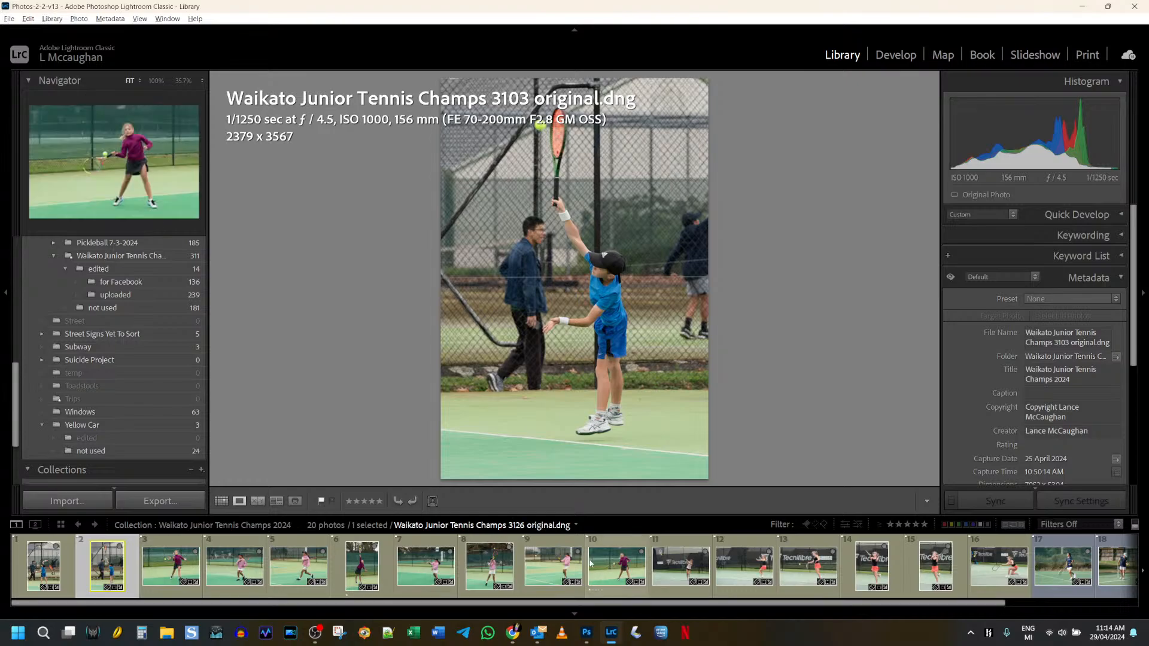
Switch to Chrome and view the livestream's Video details page in YouTube Studio
mouse_move(513, 638)
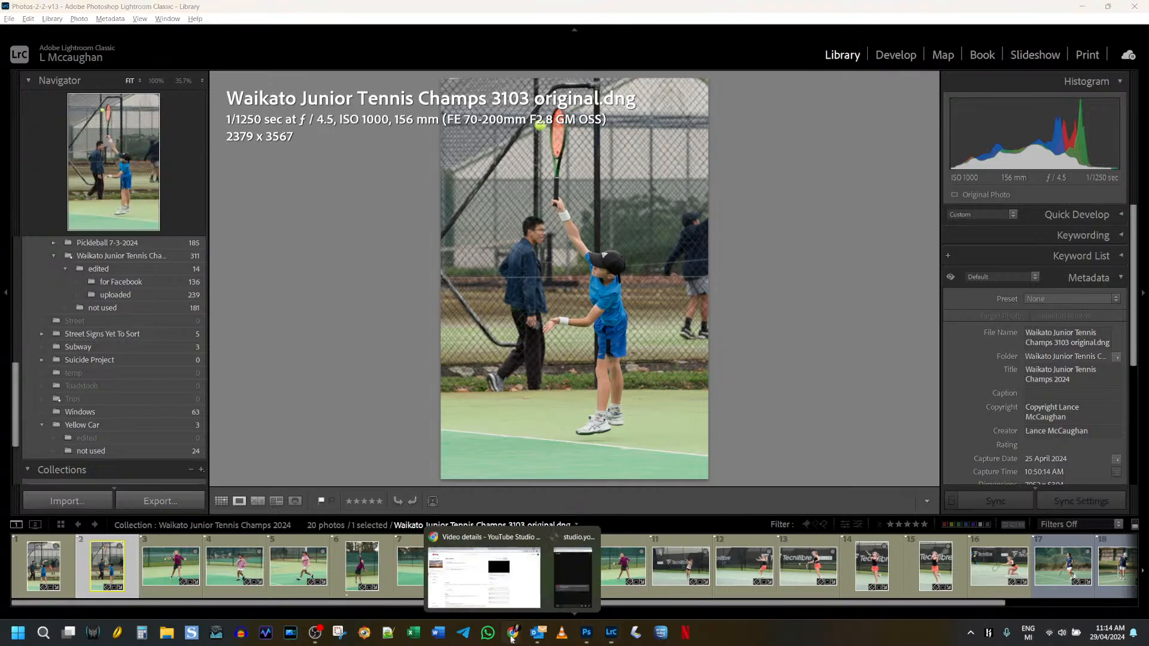
click(504, 598)
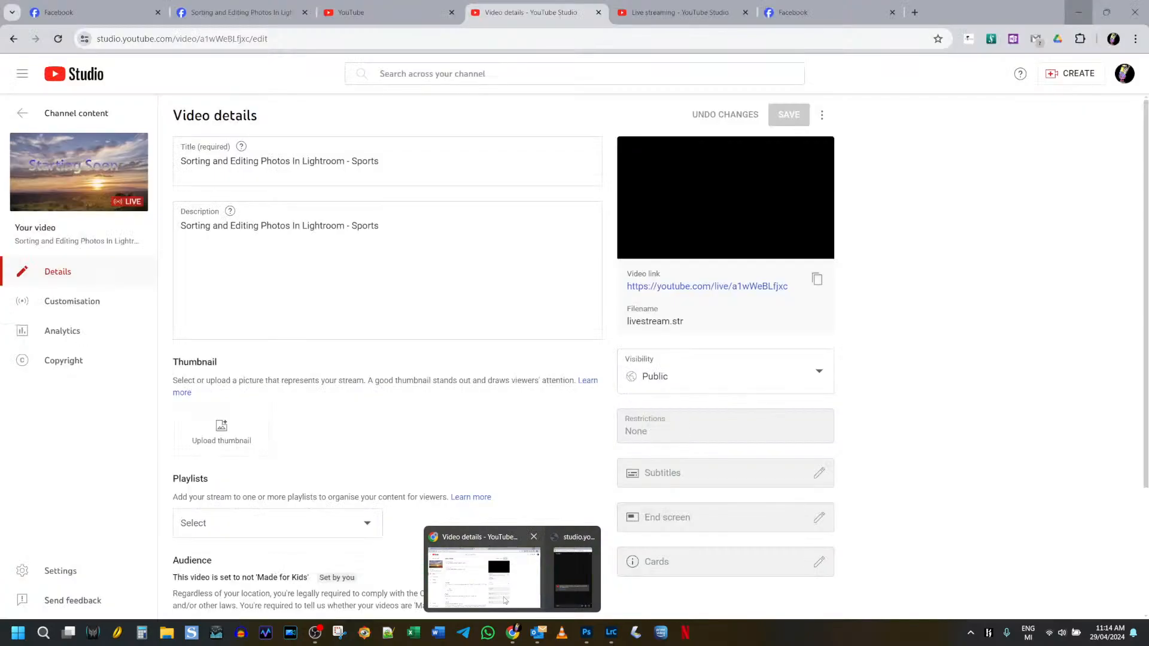